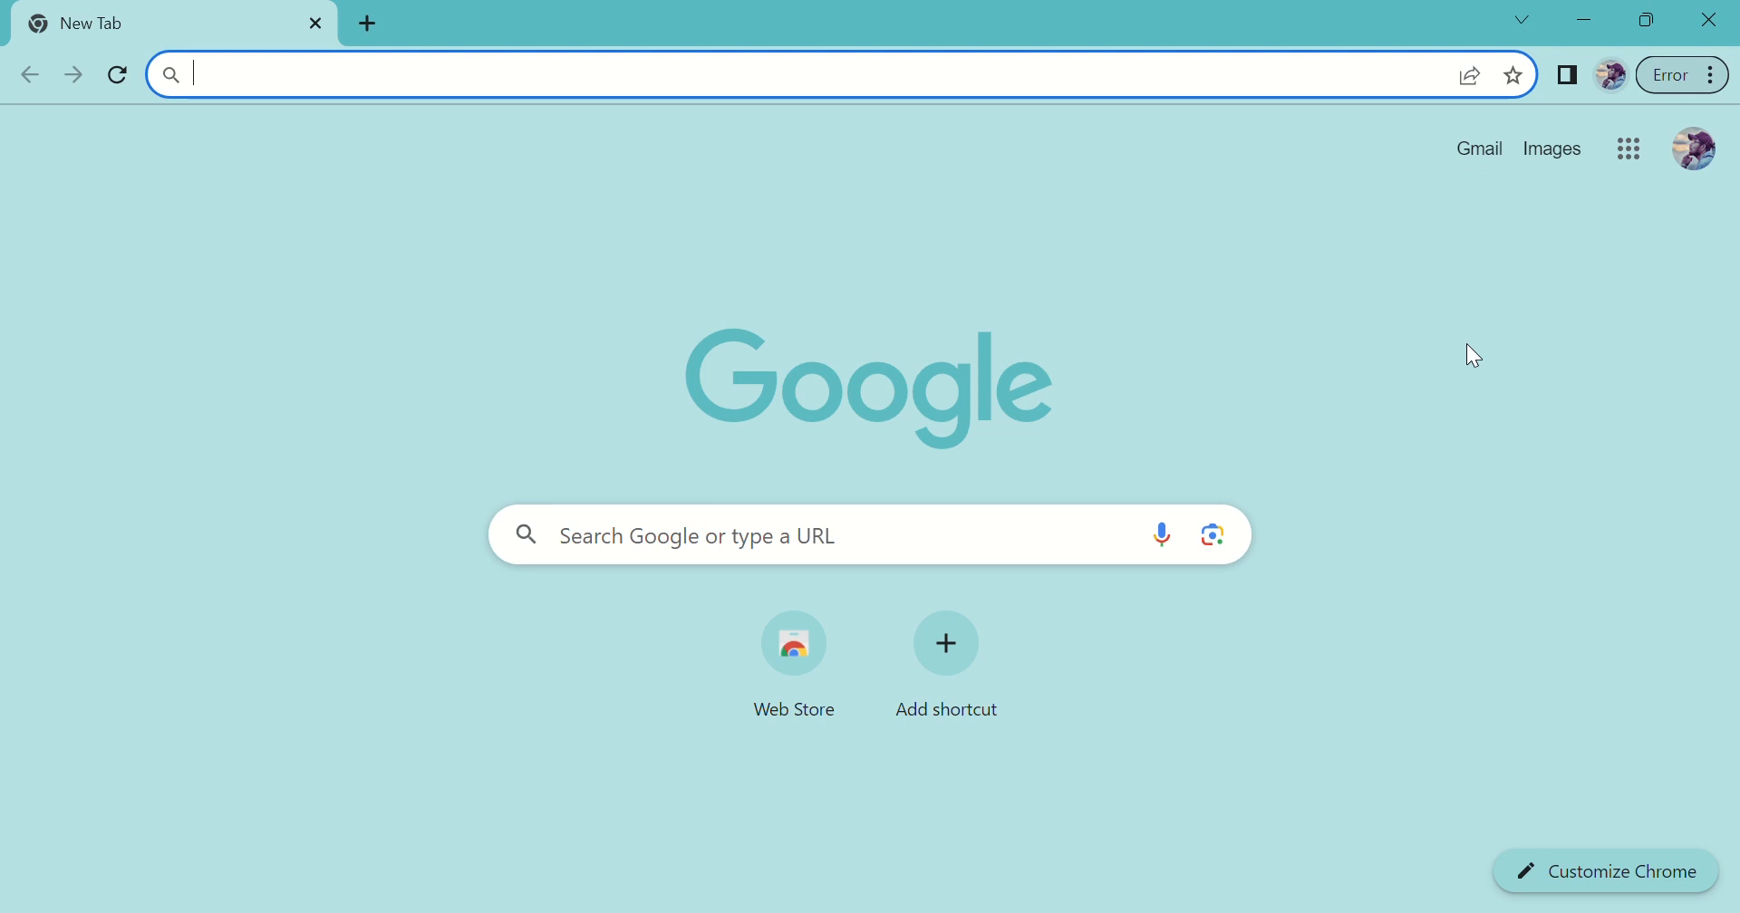
Step: Search Google for SIHALAL and open the official SiHalal result at ptsp.halal.go.id
left_click(743, 541)
type("S")
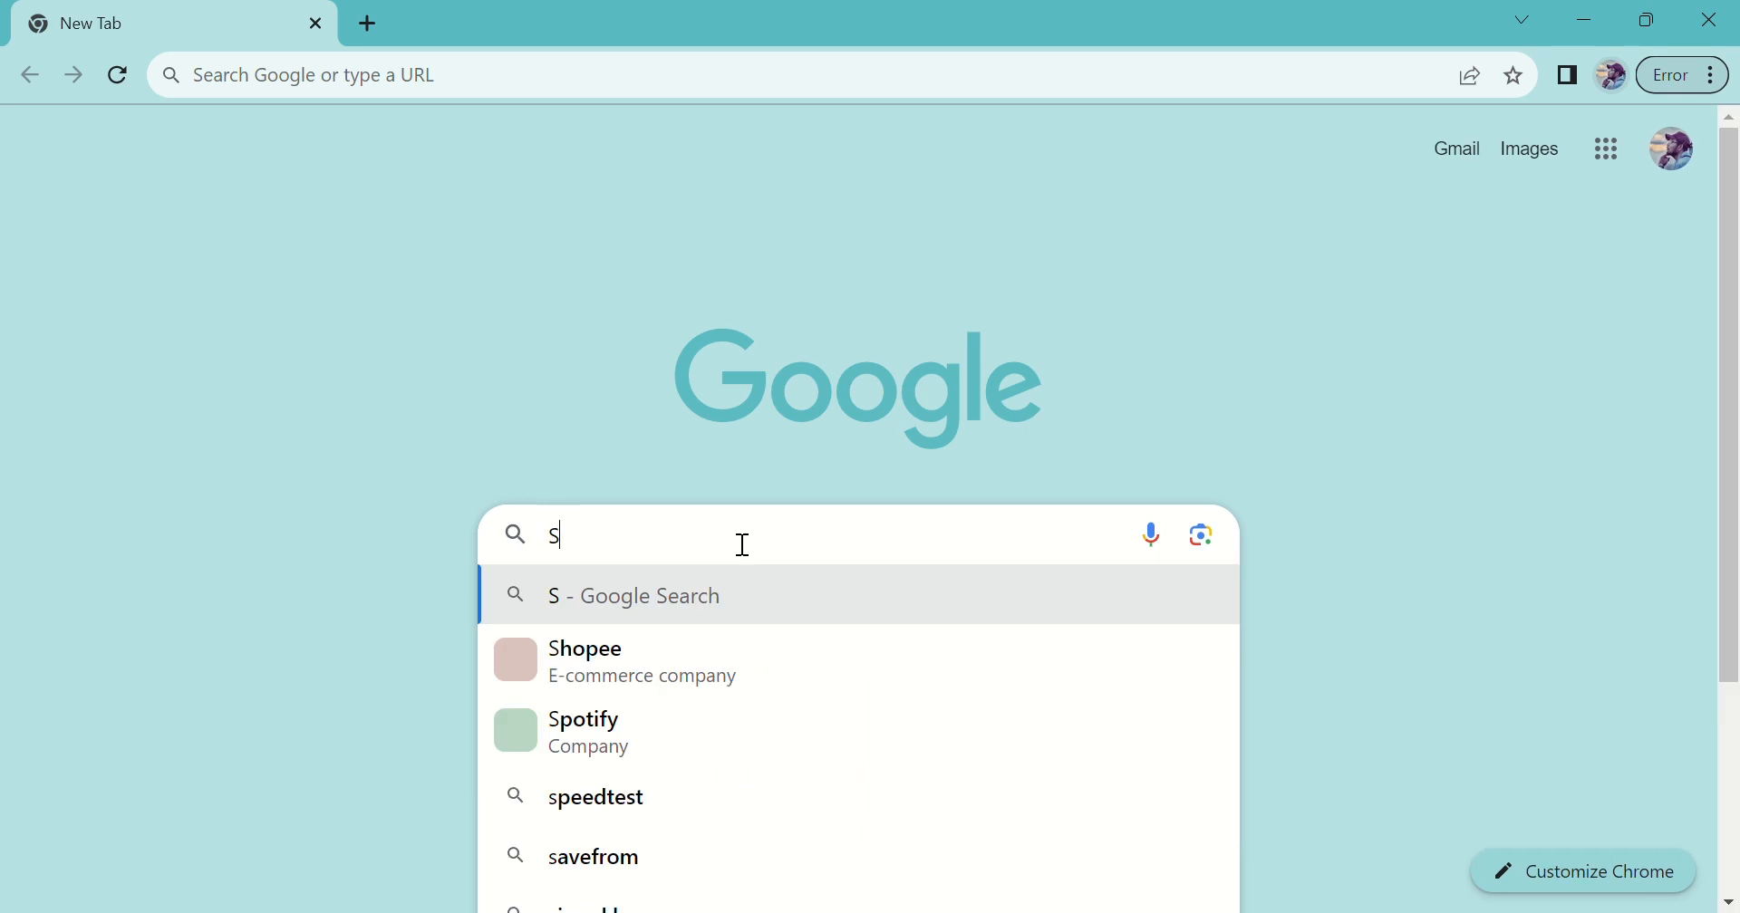
type("IHALAL")
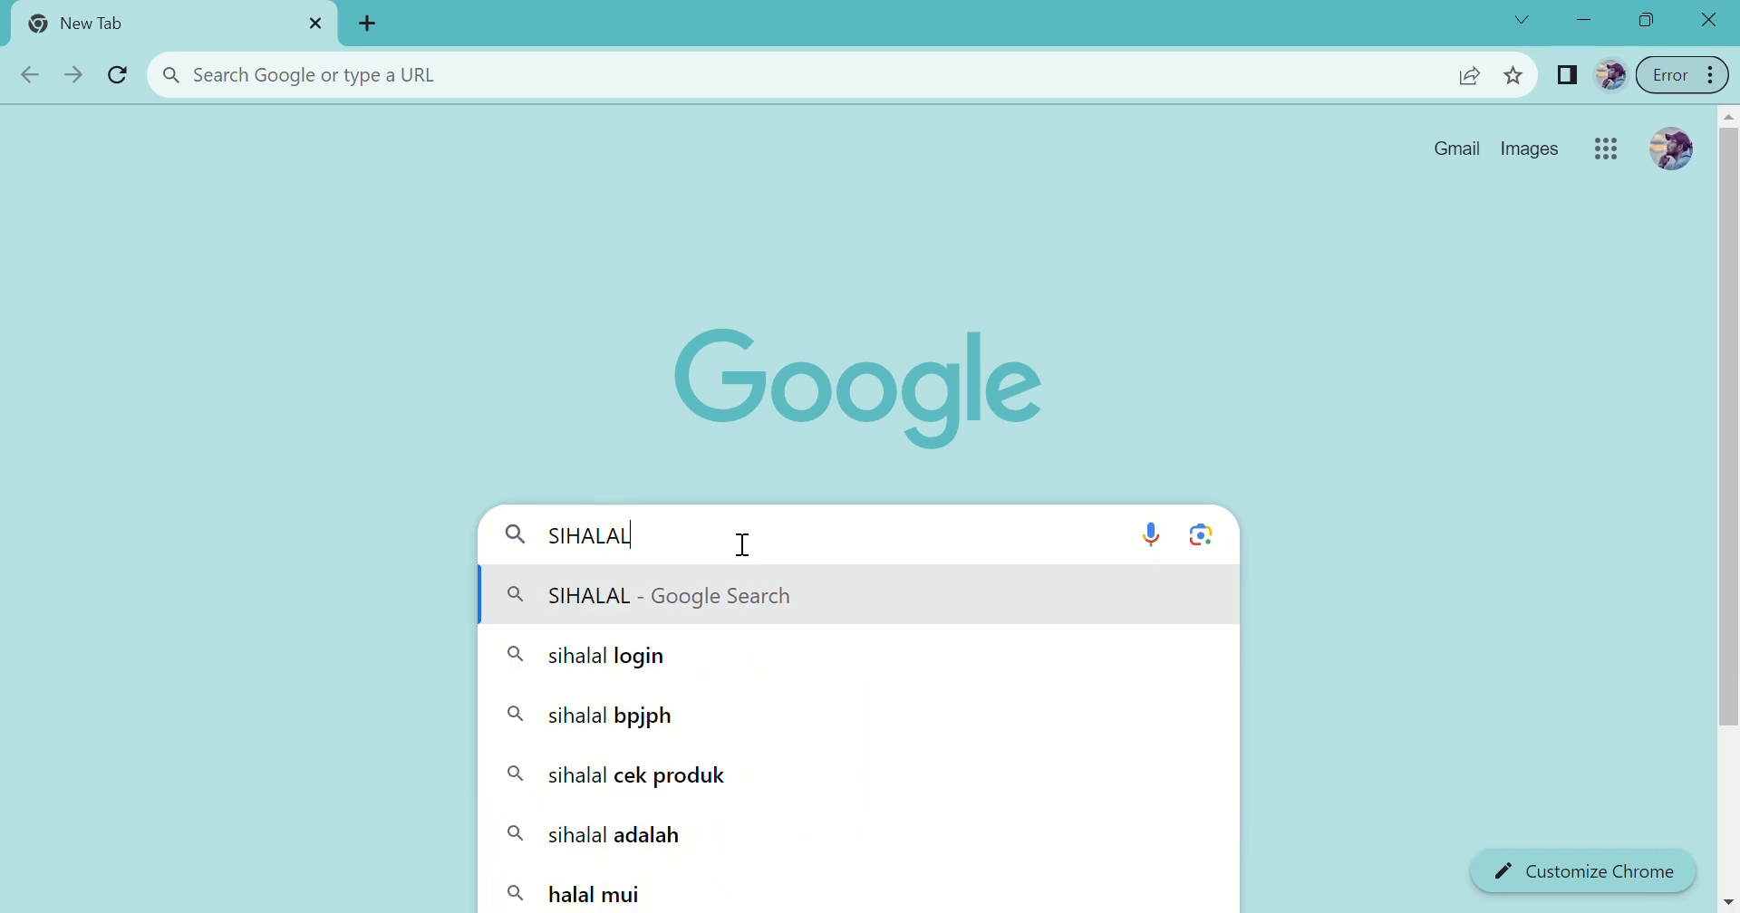
key("Return")
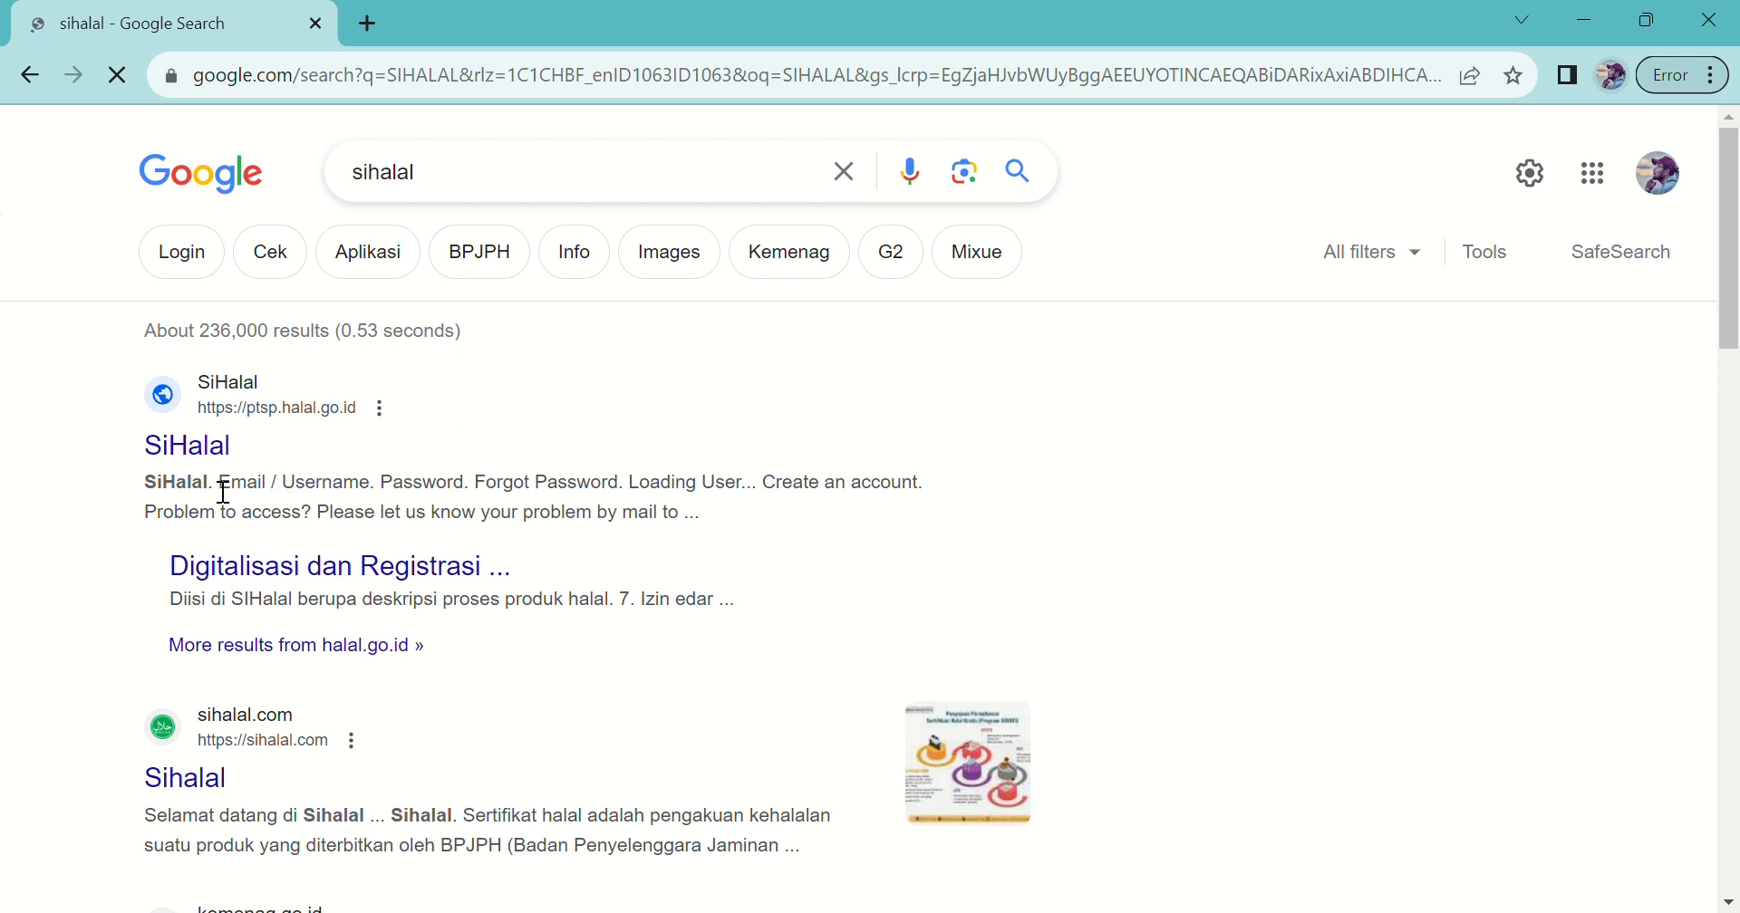
left_click(203, 449)
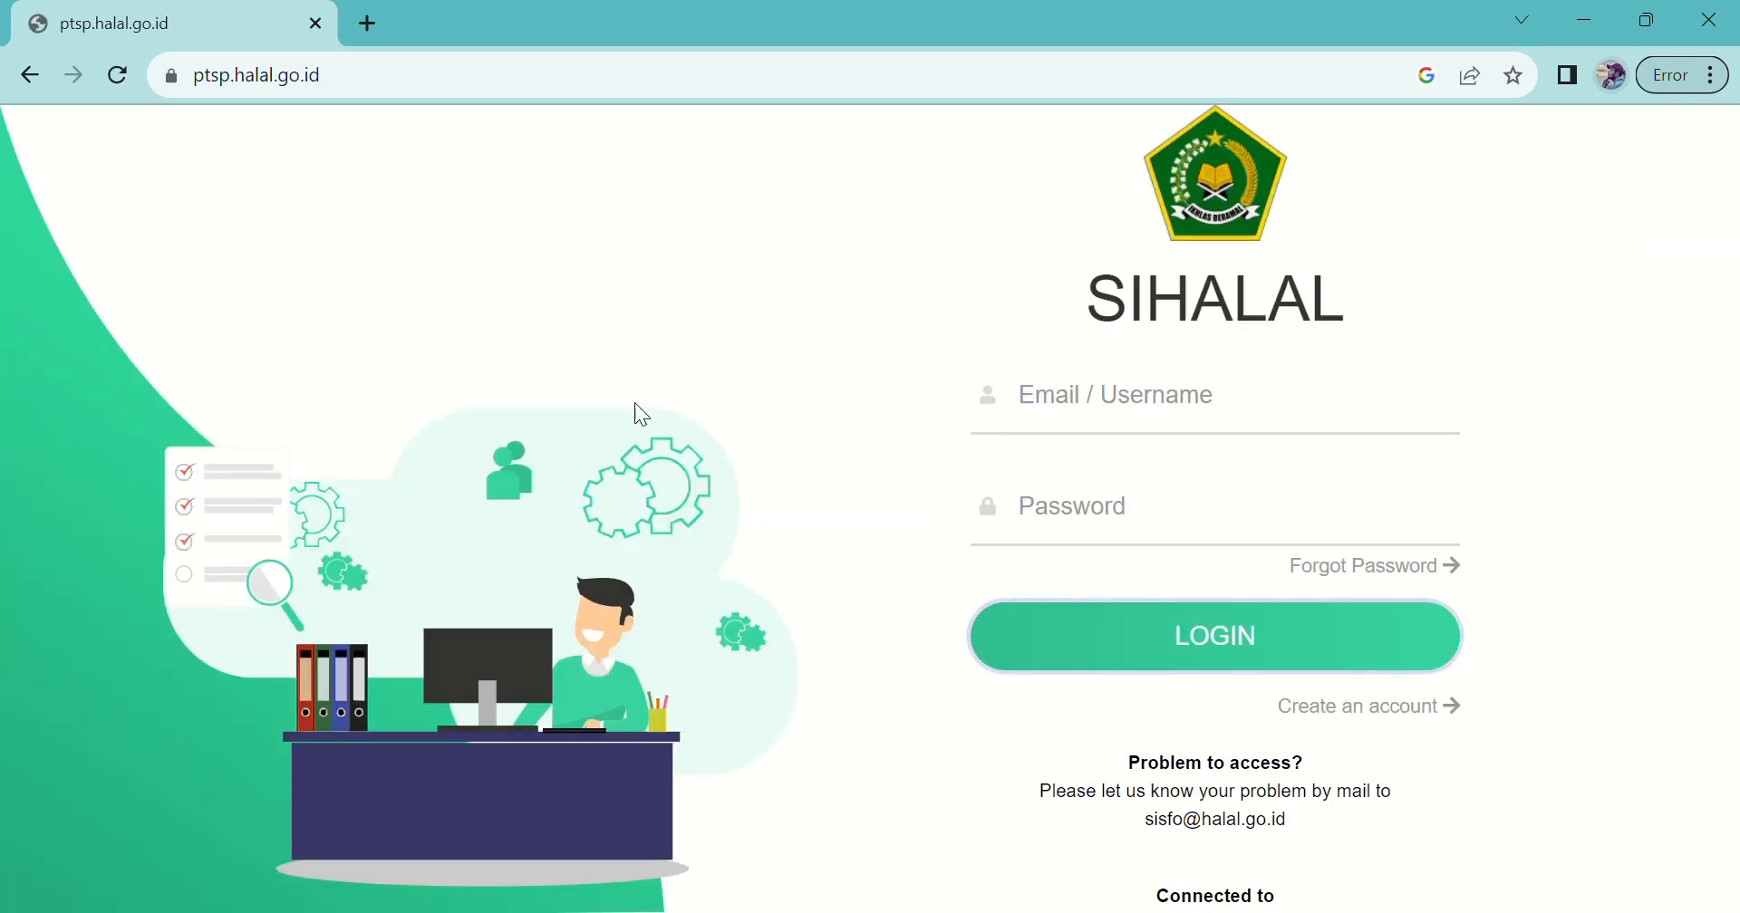
Step: Verify the site's https address, then bring up the 'Create an account' registration form
left_click(346, 96)
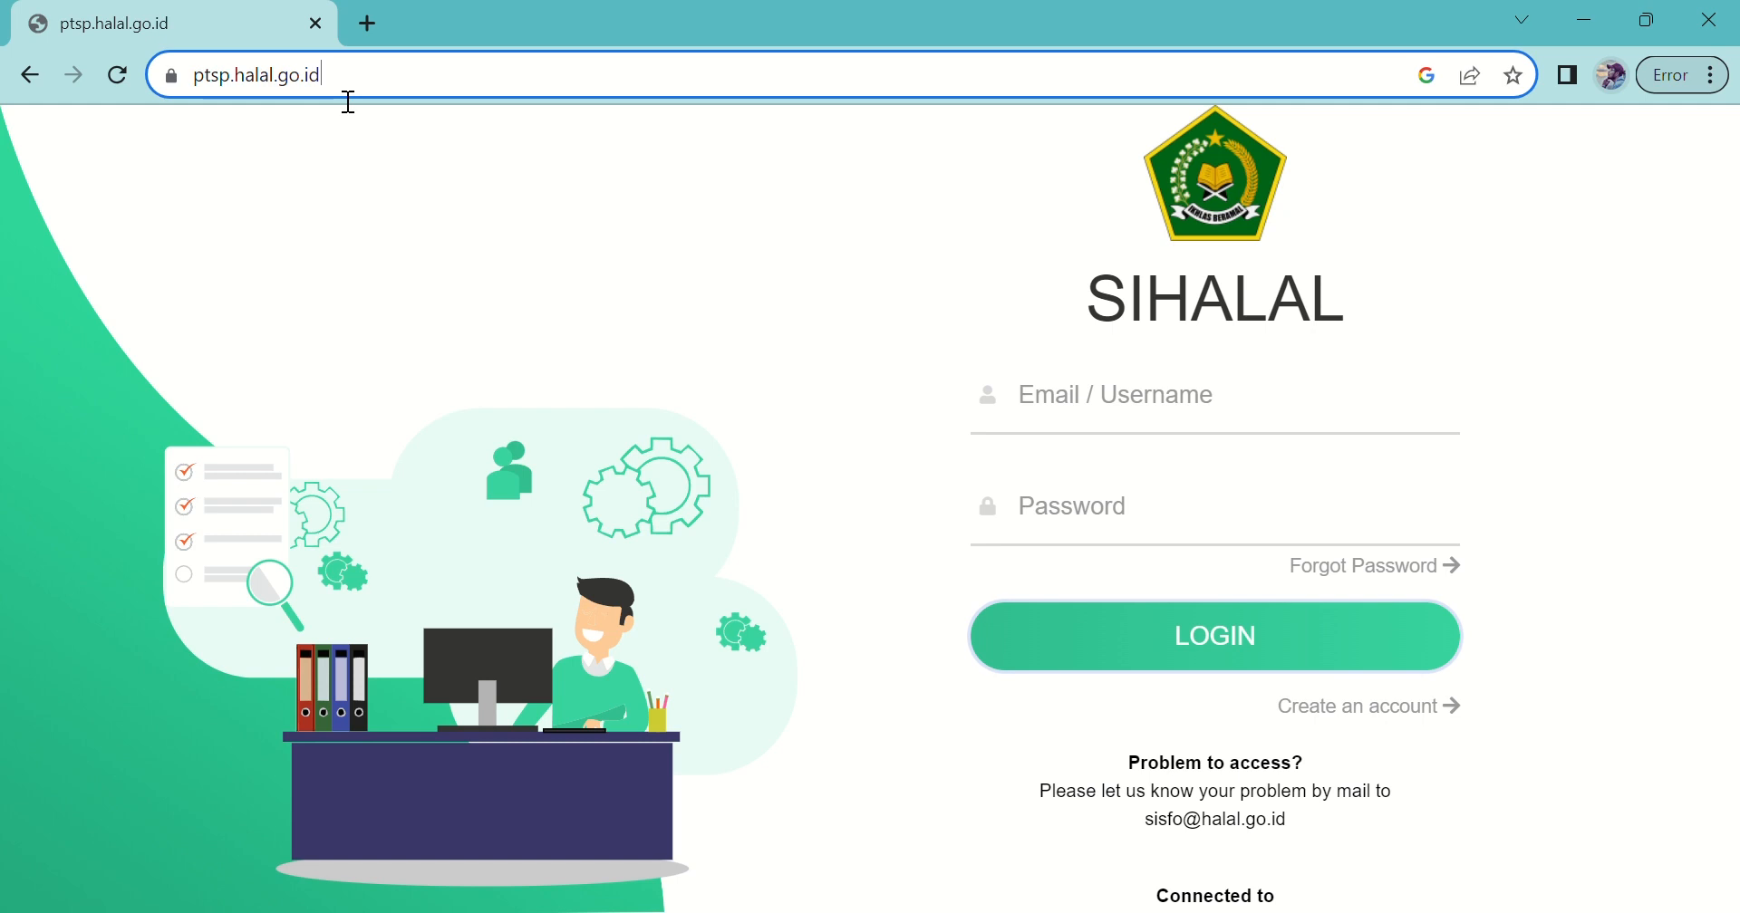
left_click(377, 102)
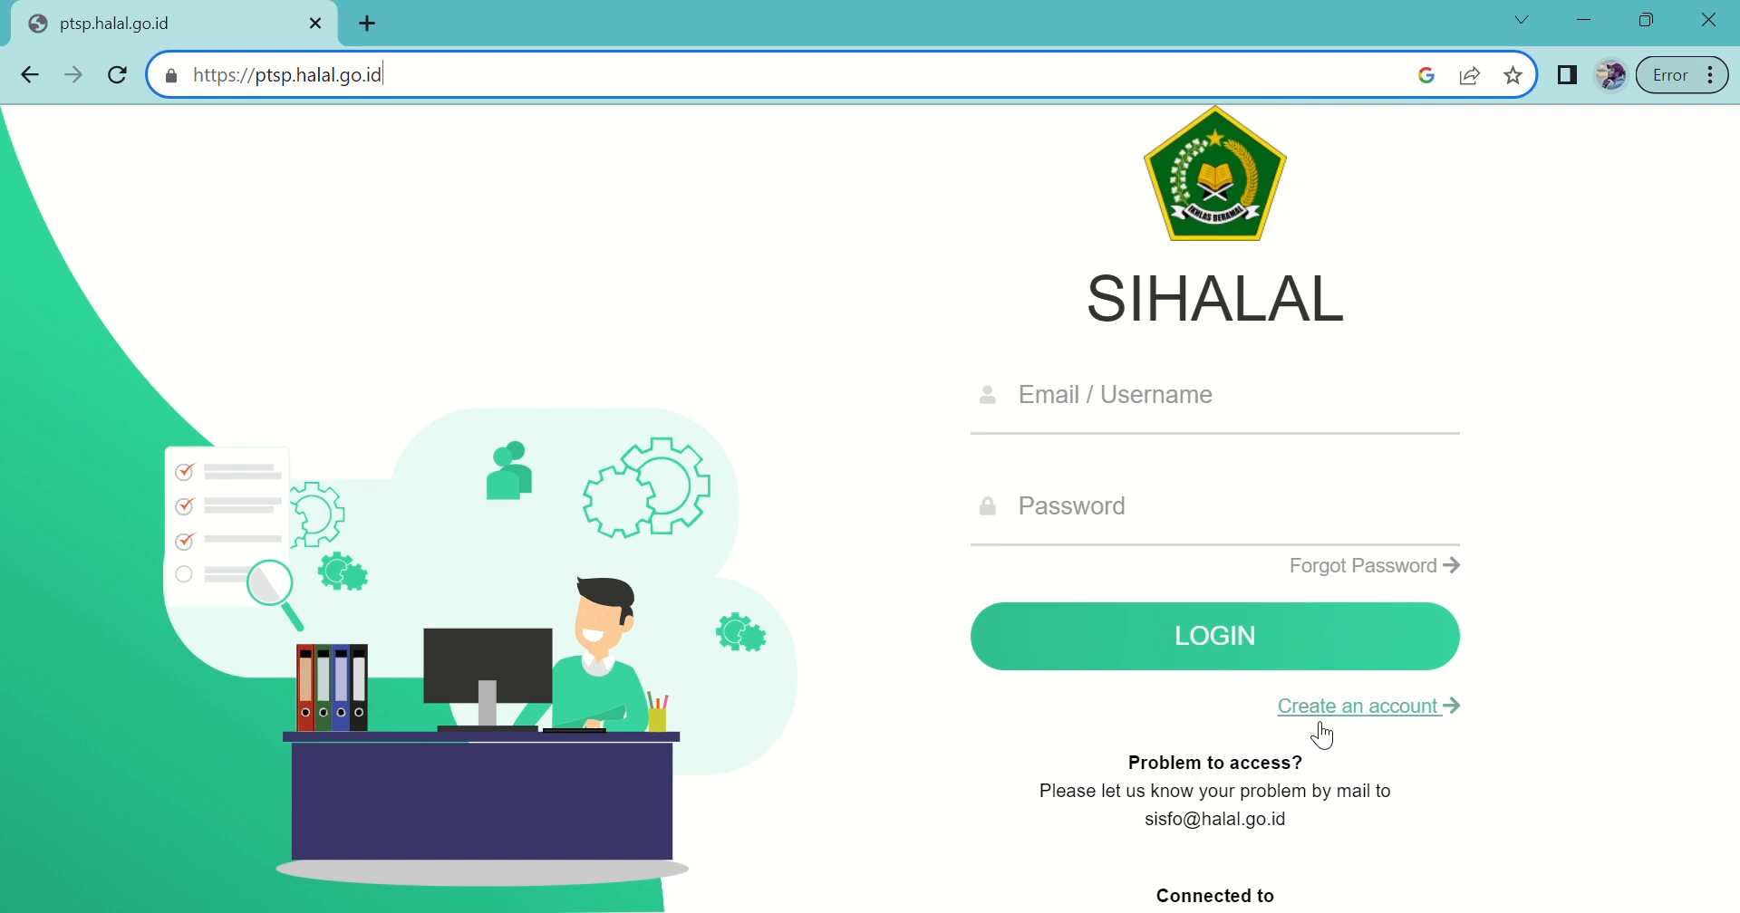
left_click(1351, 722)
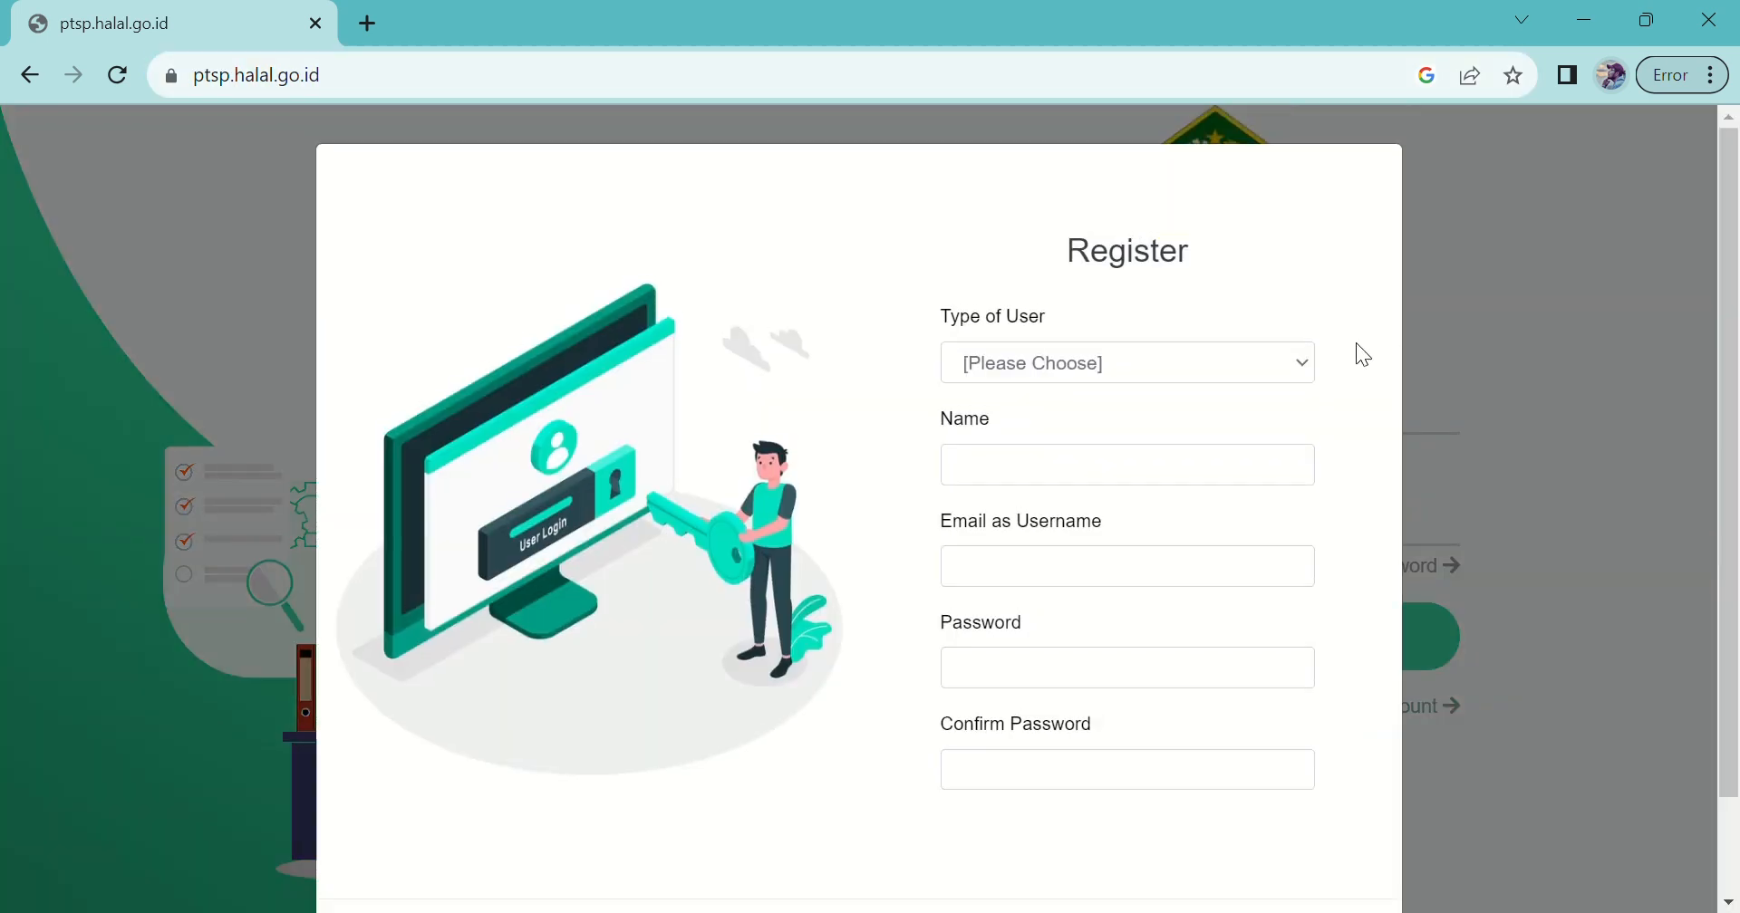
Step: Set Type of User to Pelaku Usaha/Business Actor and enter the account holder's full name
scroll(1729, 376, "down", 1)
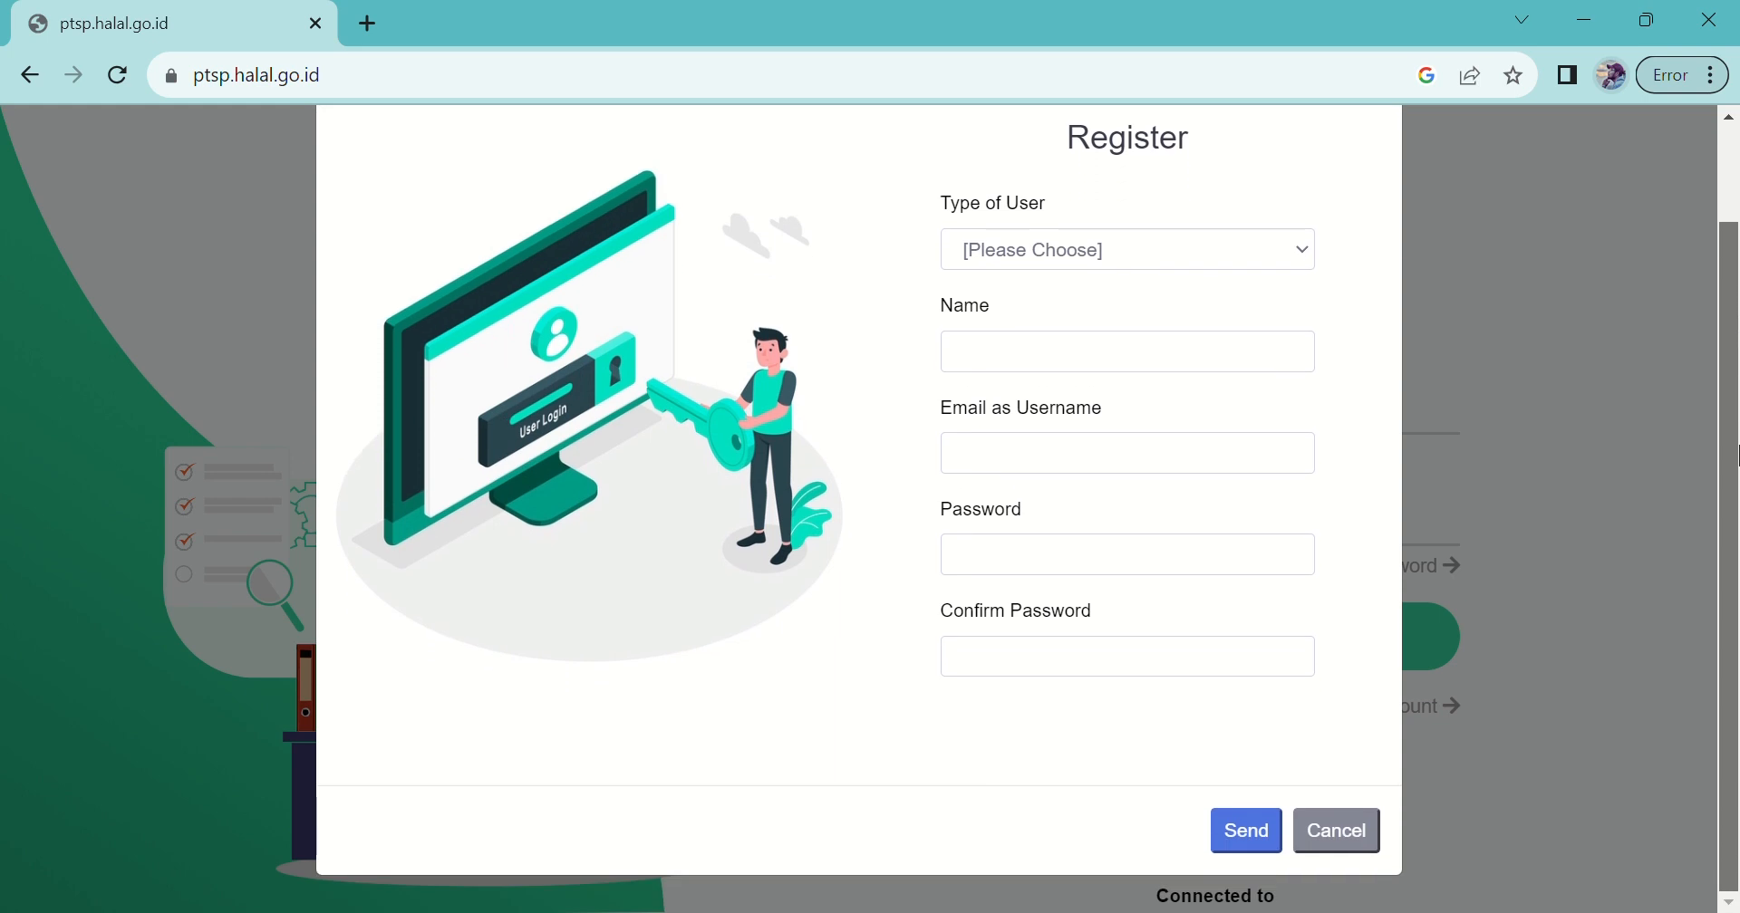
scroll(1728, 367, "up", 1)
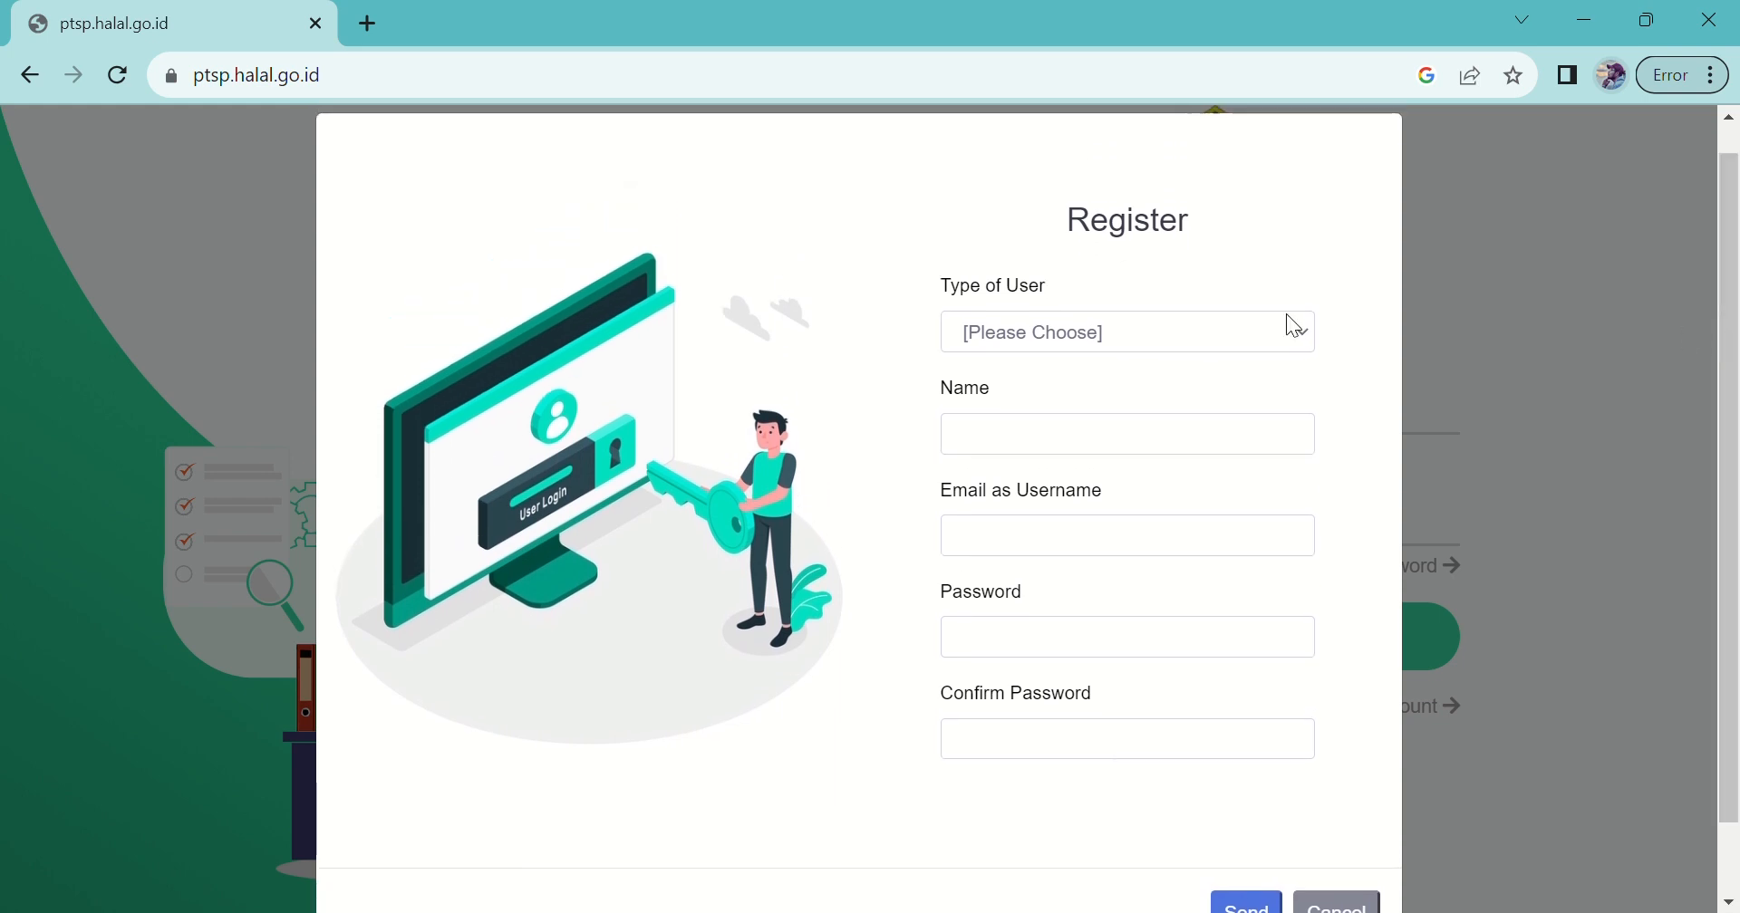
left_click(1181, 330)
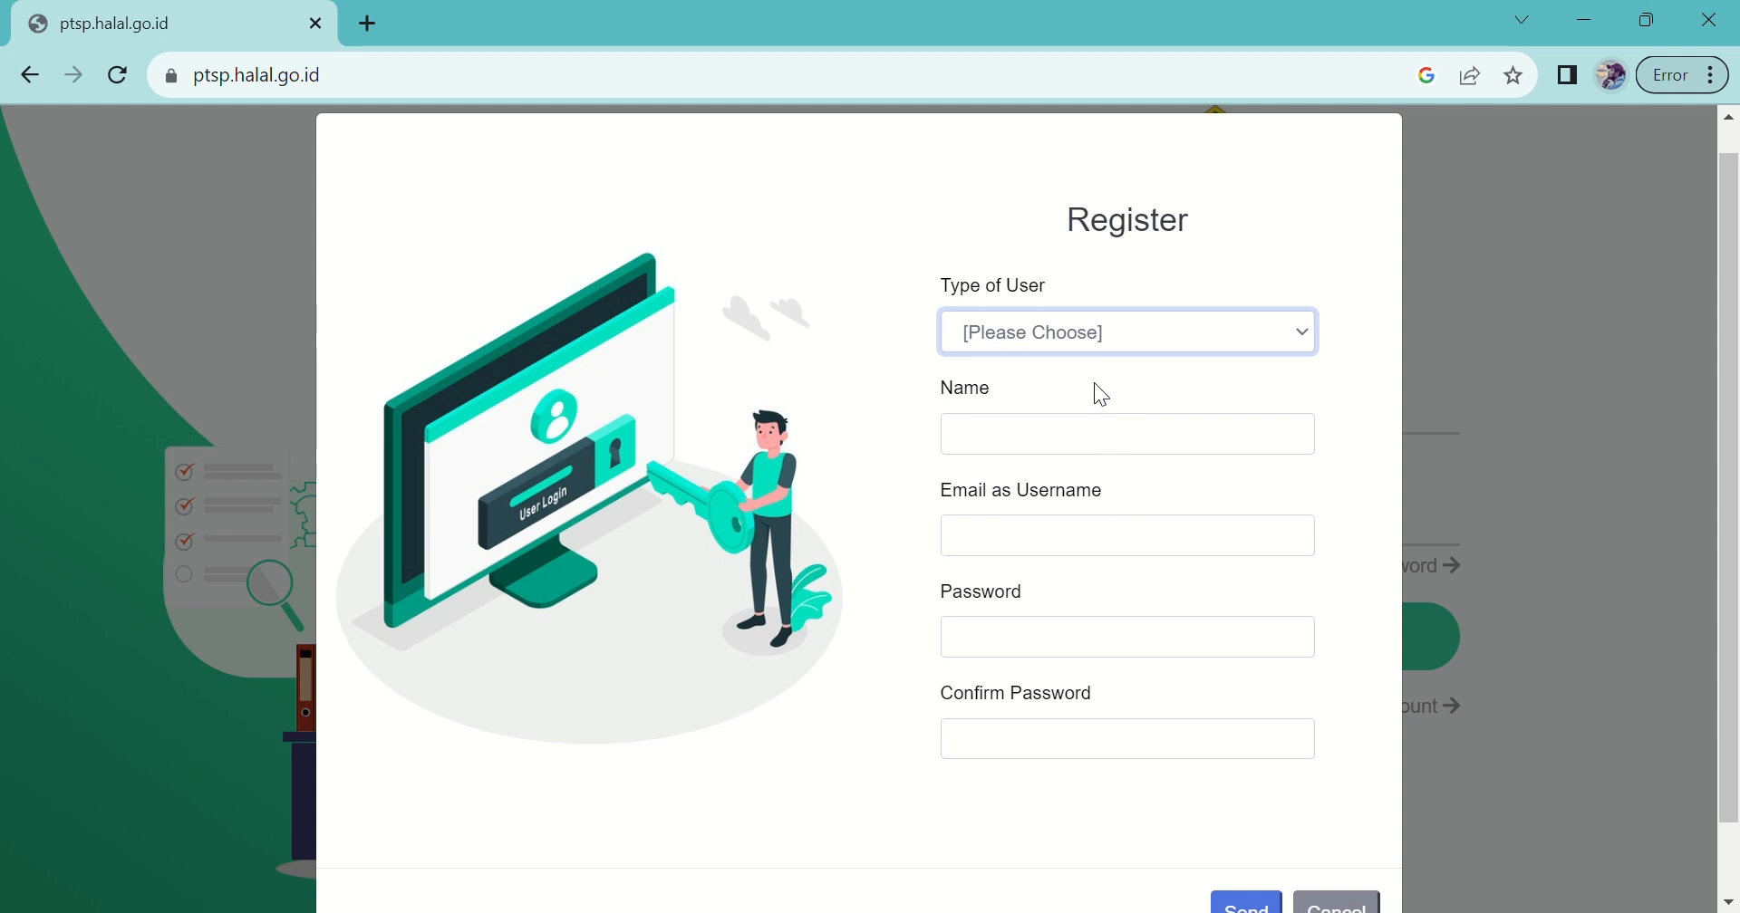
key("Down")
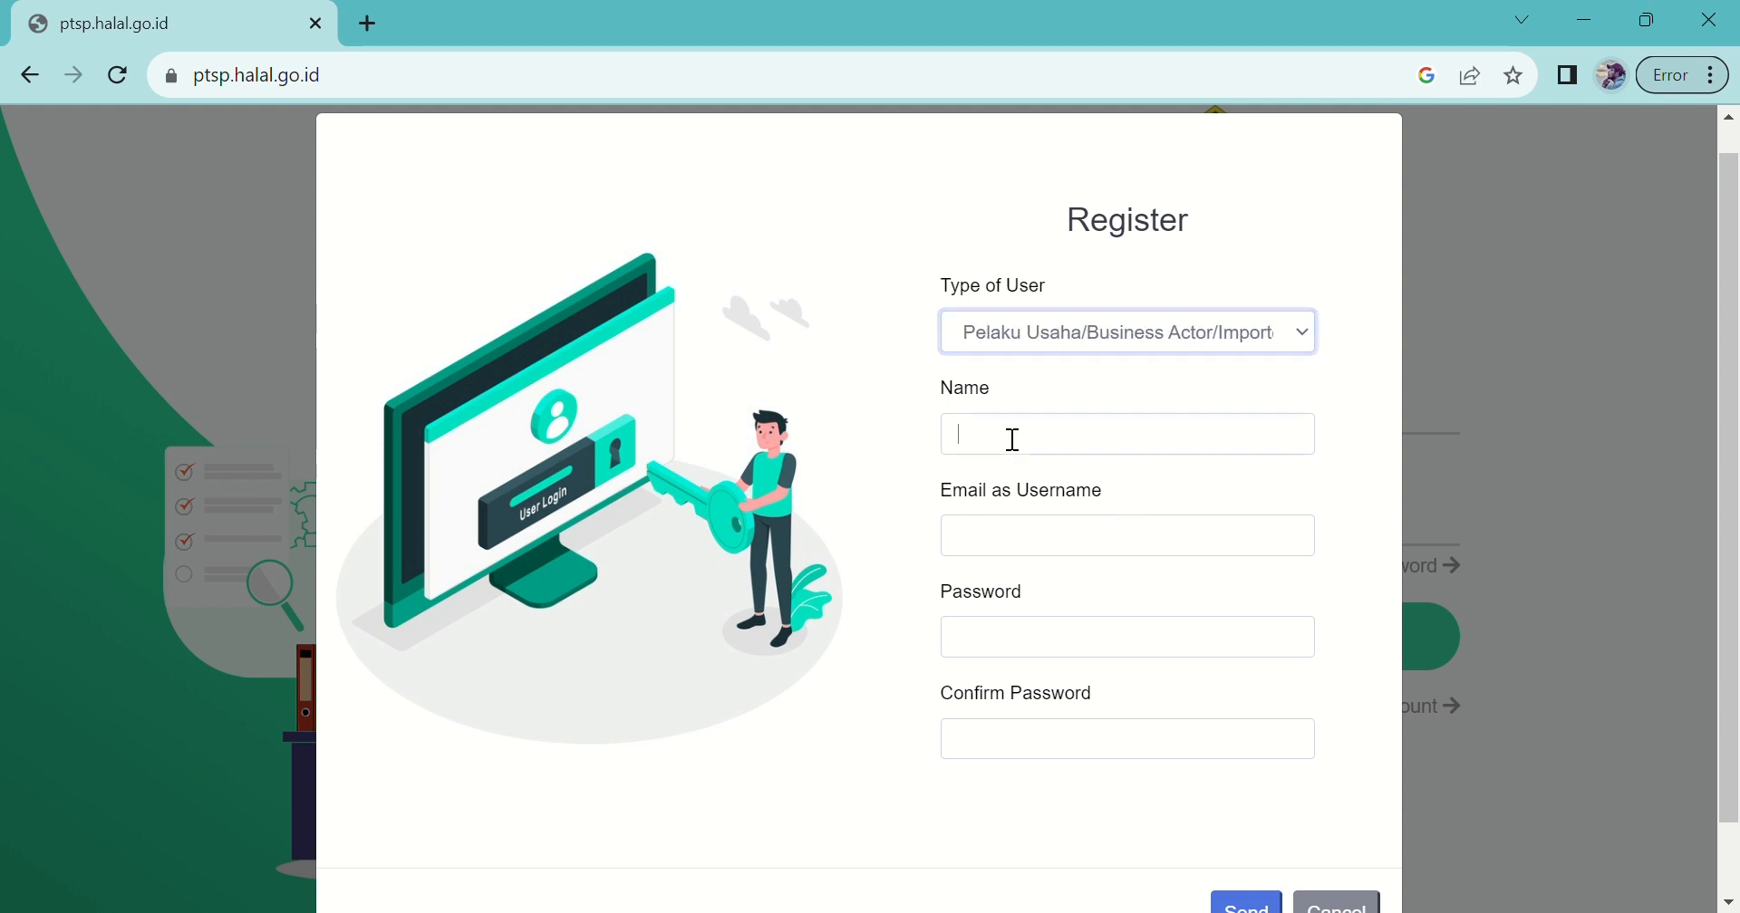
left_click(1019, 443)
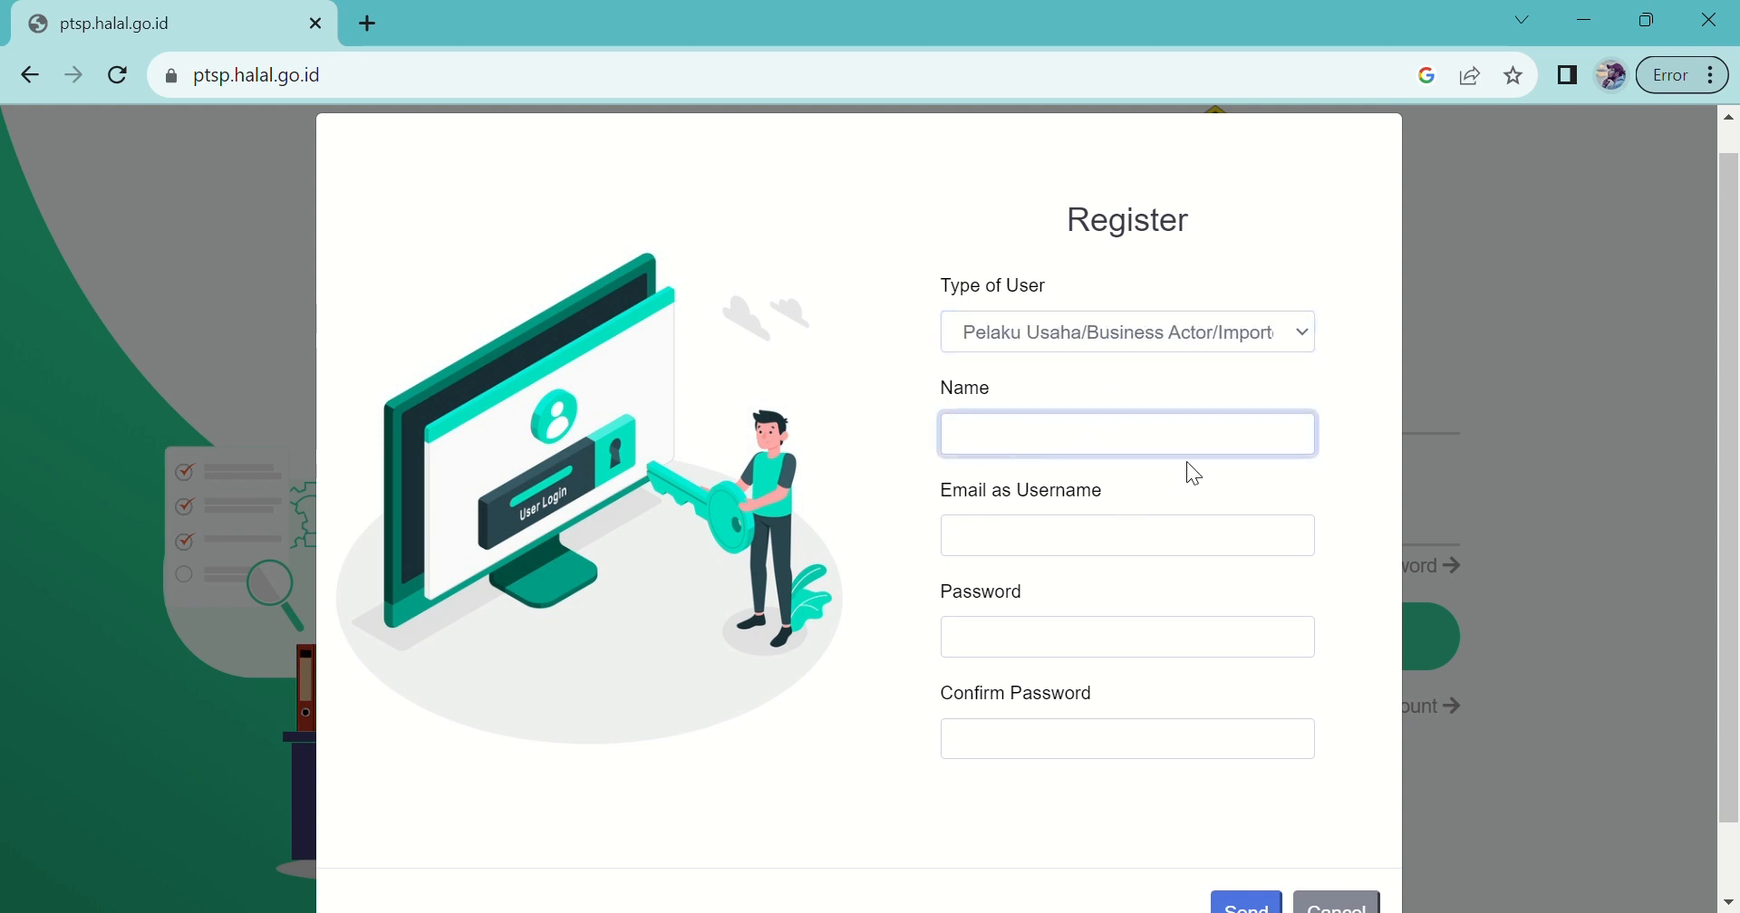
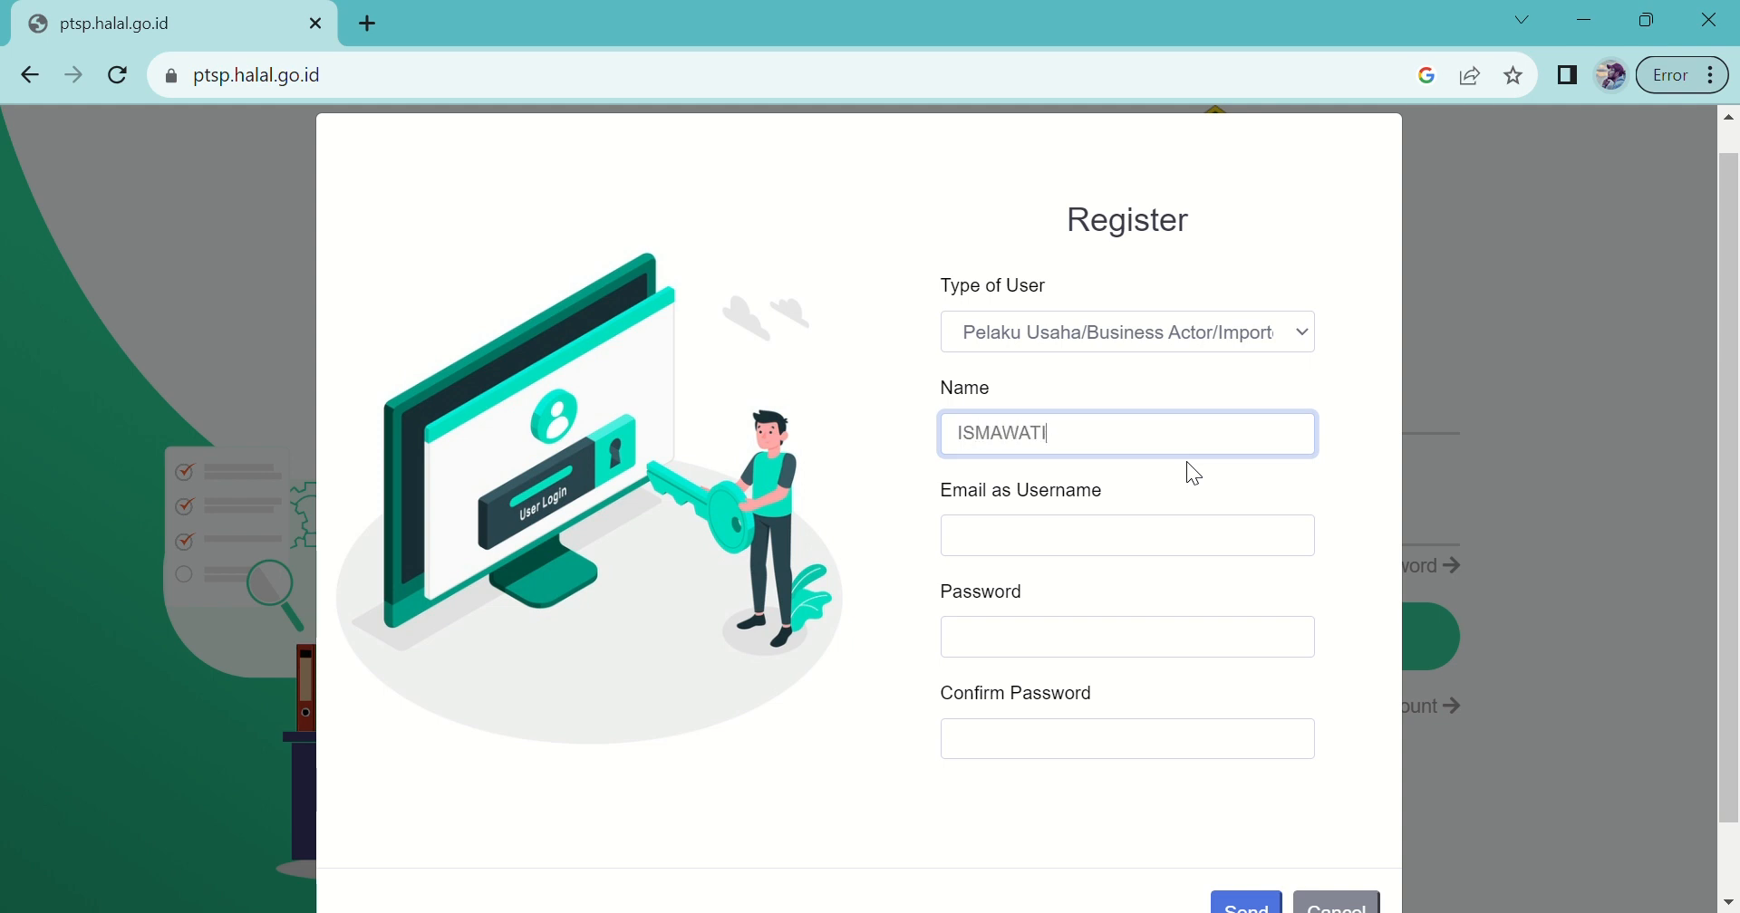
Step: Fill in the account e-mail, password and password confirmation, then send the registration
left_click(1039, 552)
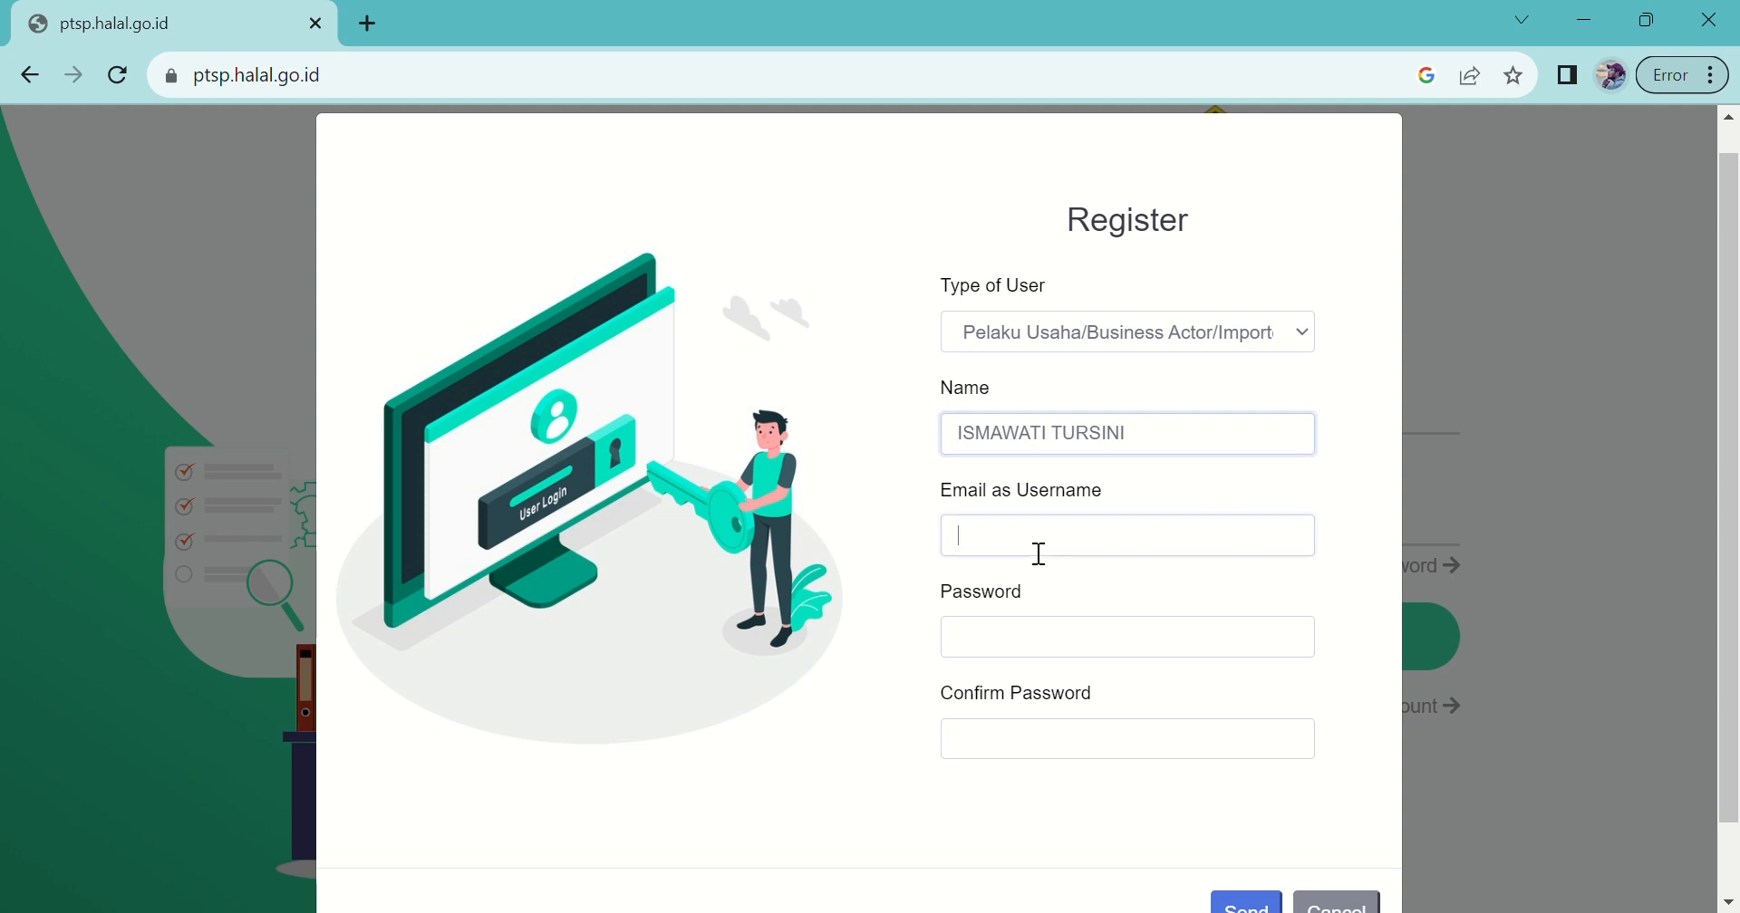
scroll(1040, 552, "down", 1)
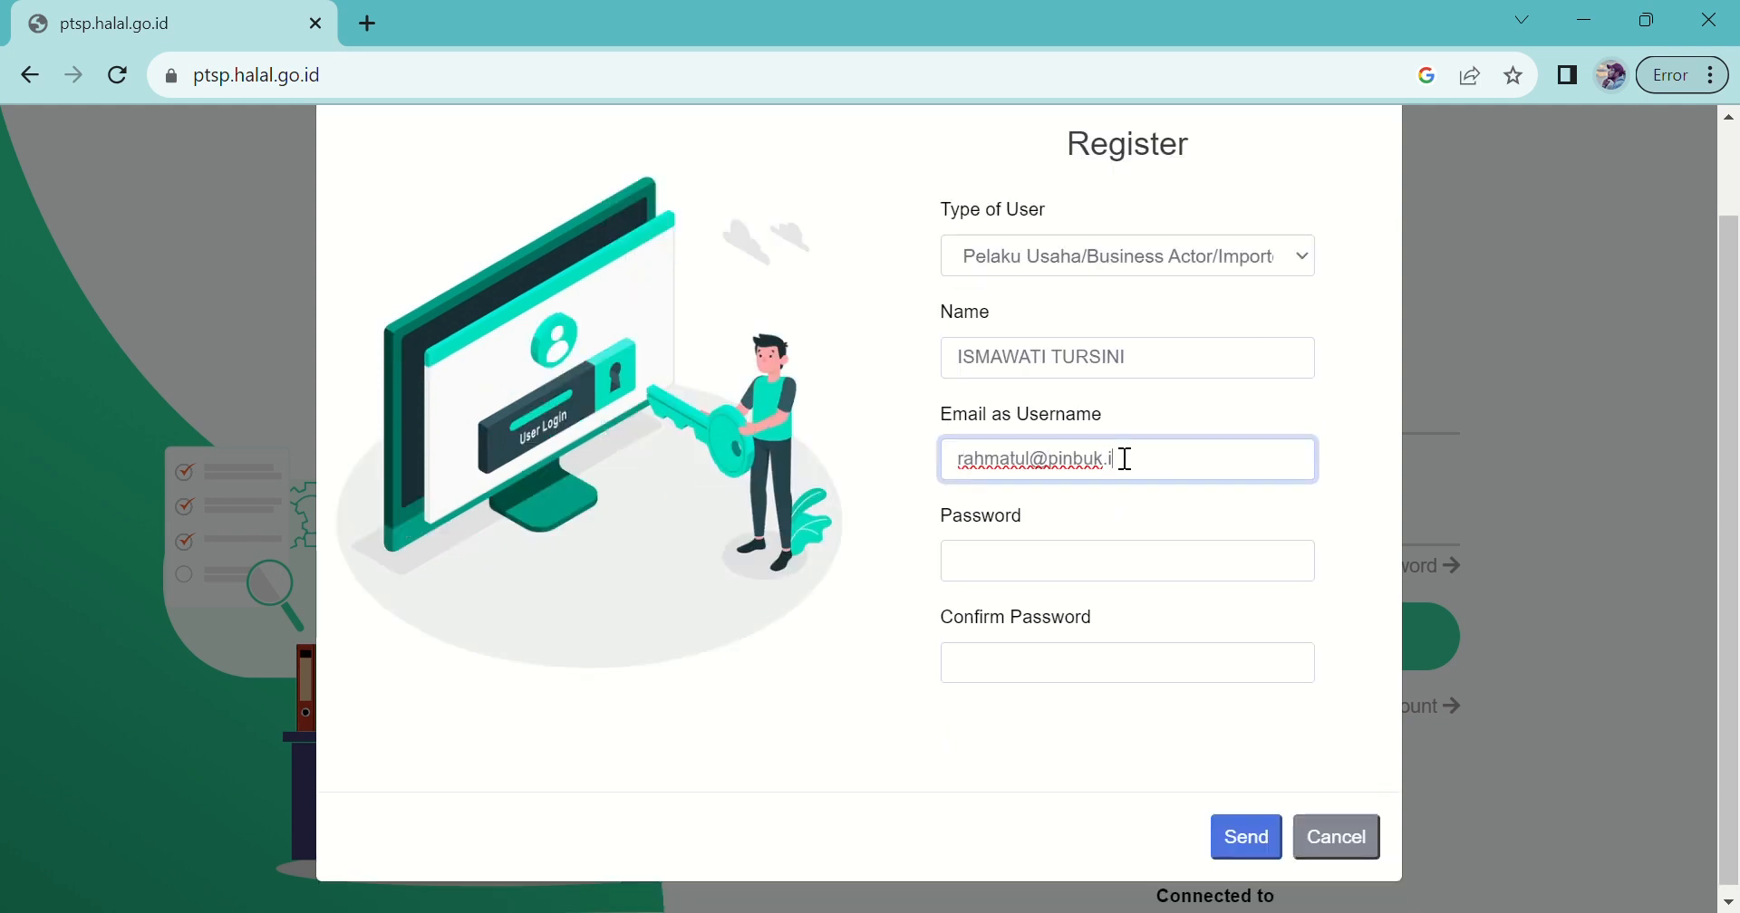
left_click(994, 565)
type("••••••••••••")
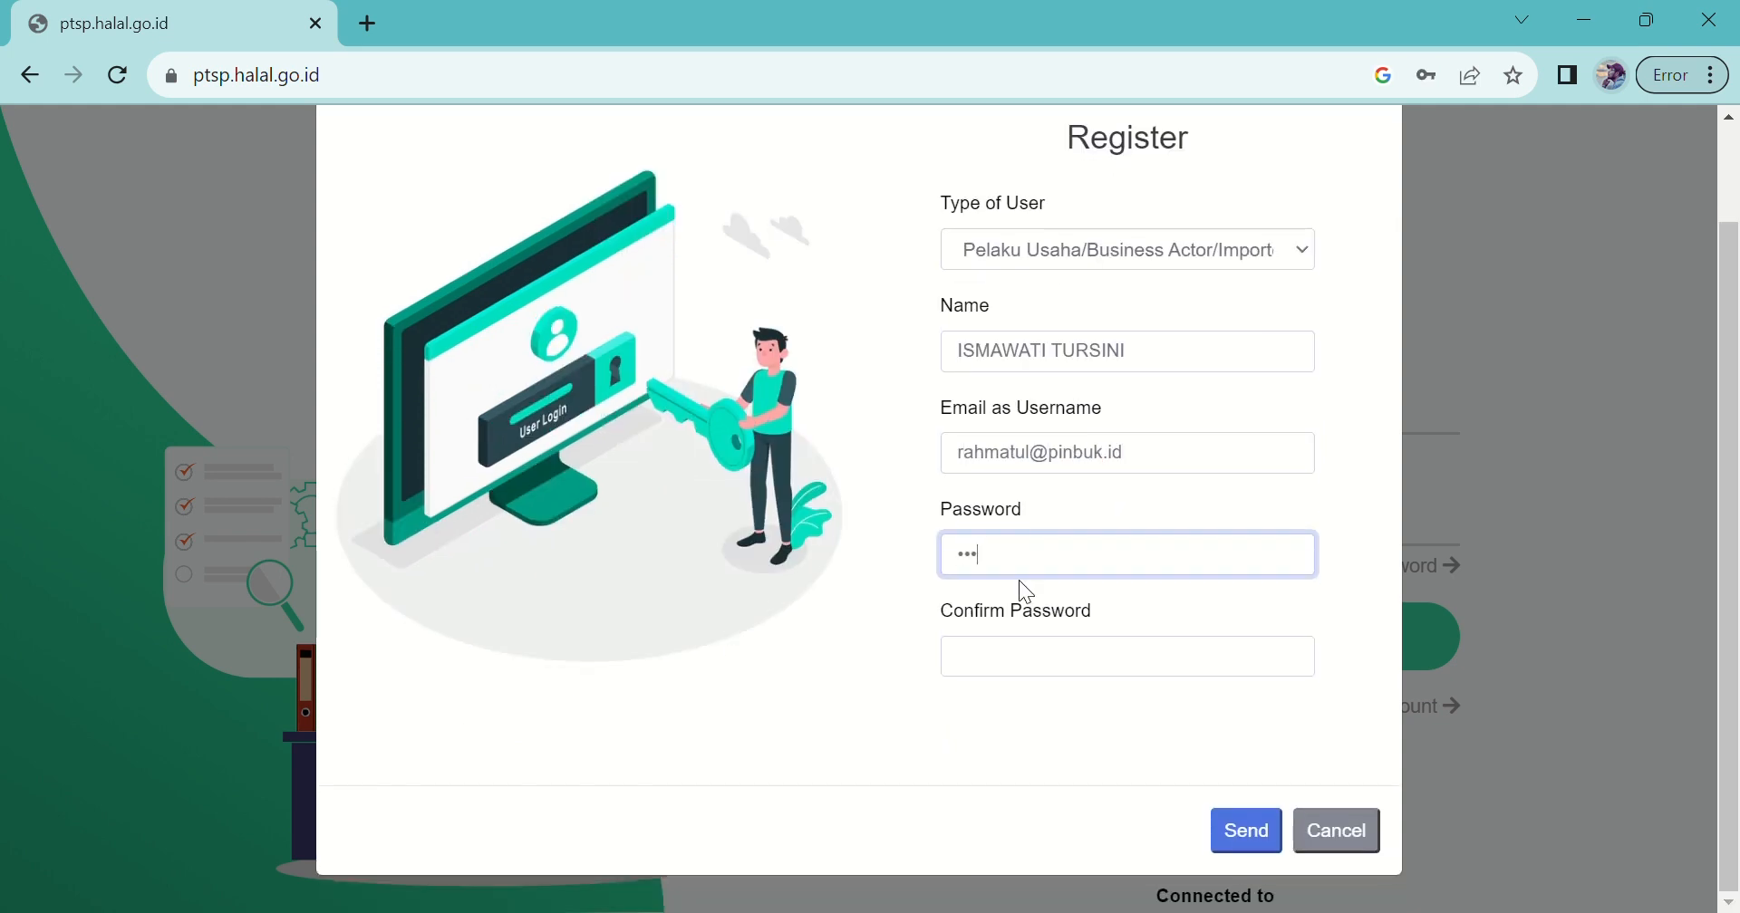
left_click(1024, 664)
type("••••••••••••")
left_click(1226, 842)
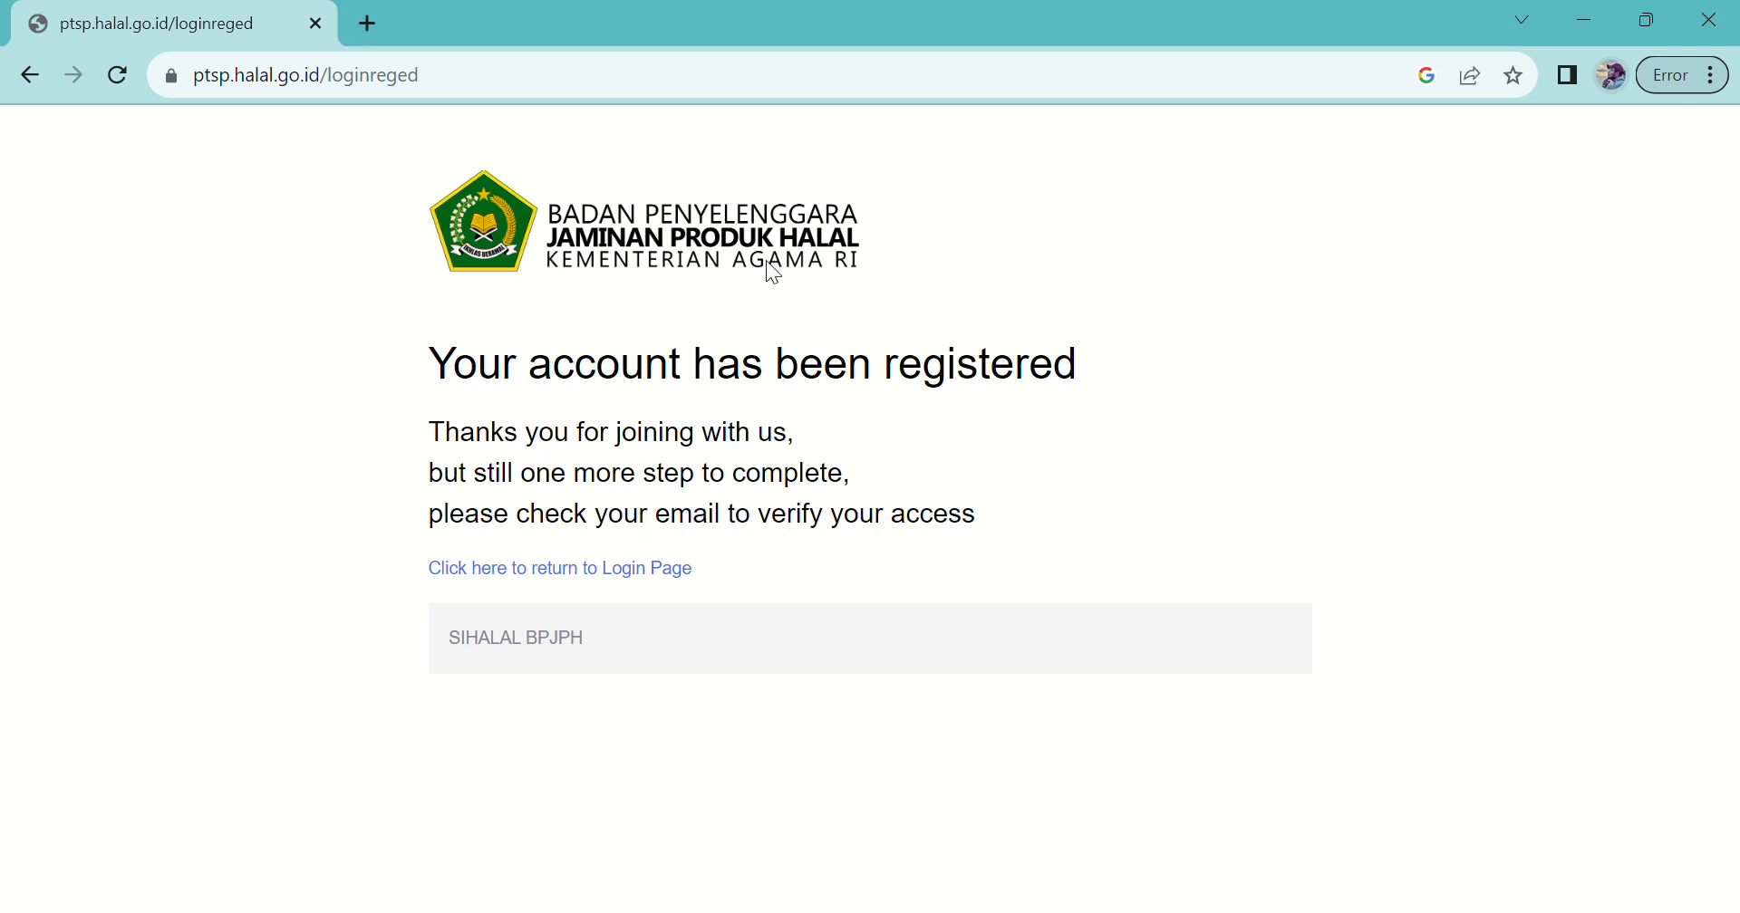
Step: Return to the login page and sign in with the new account's e-mail and password
left_click(554, 574)
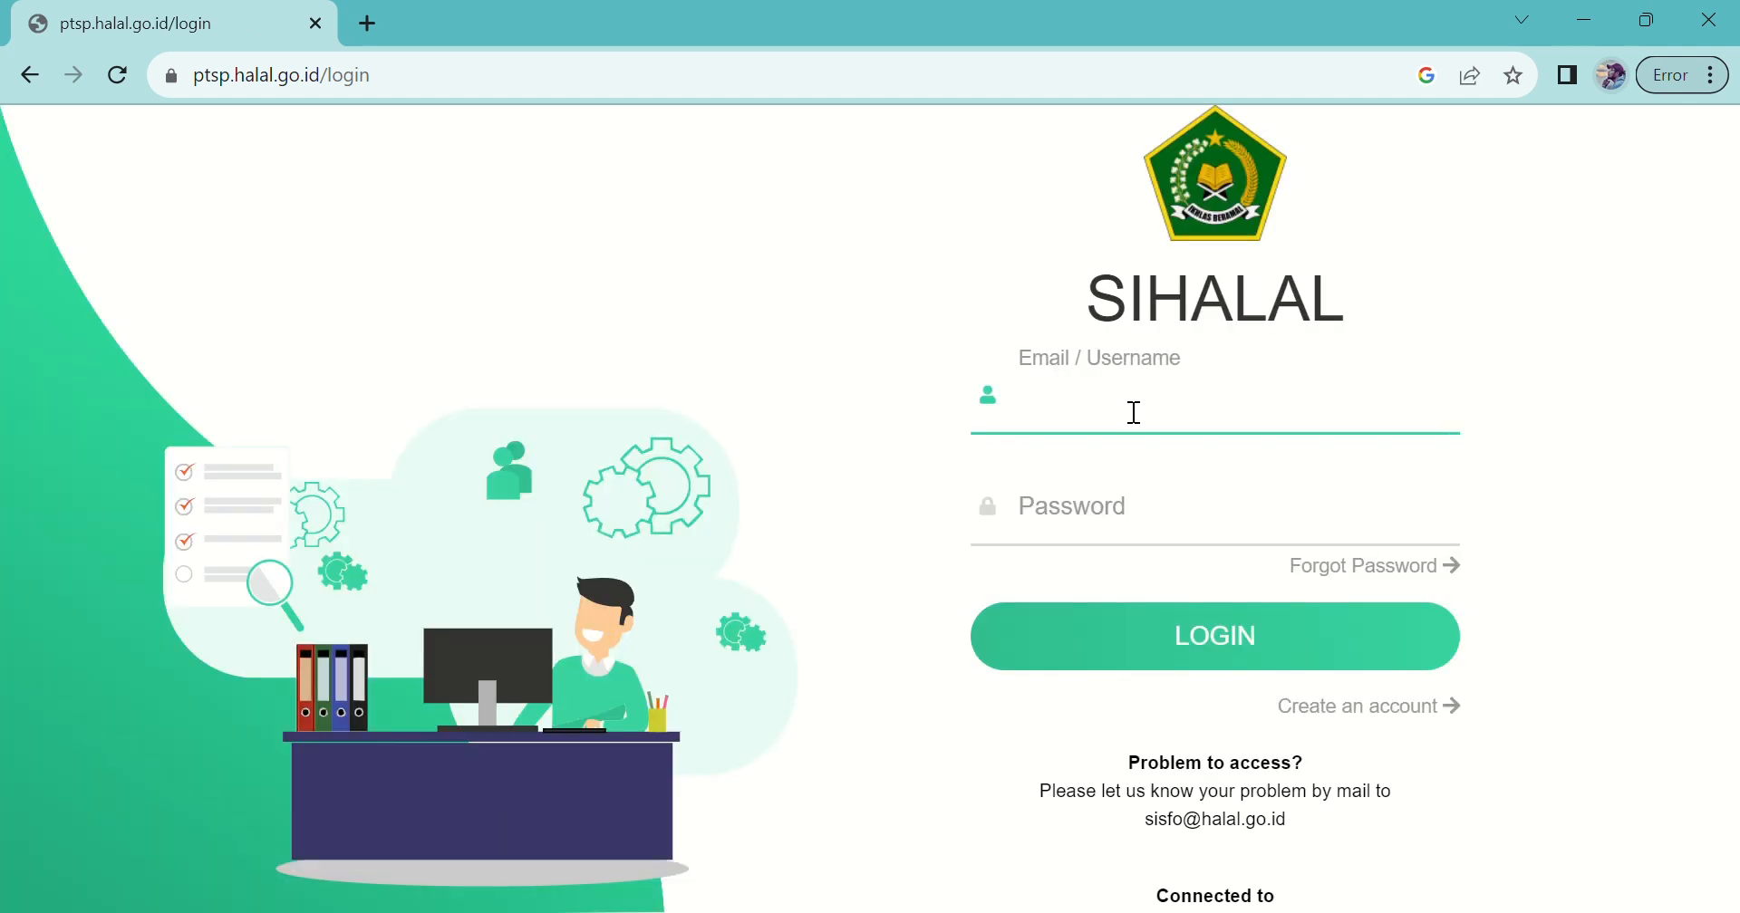
left_click(1136, 412)
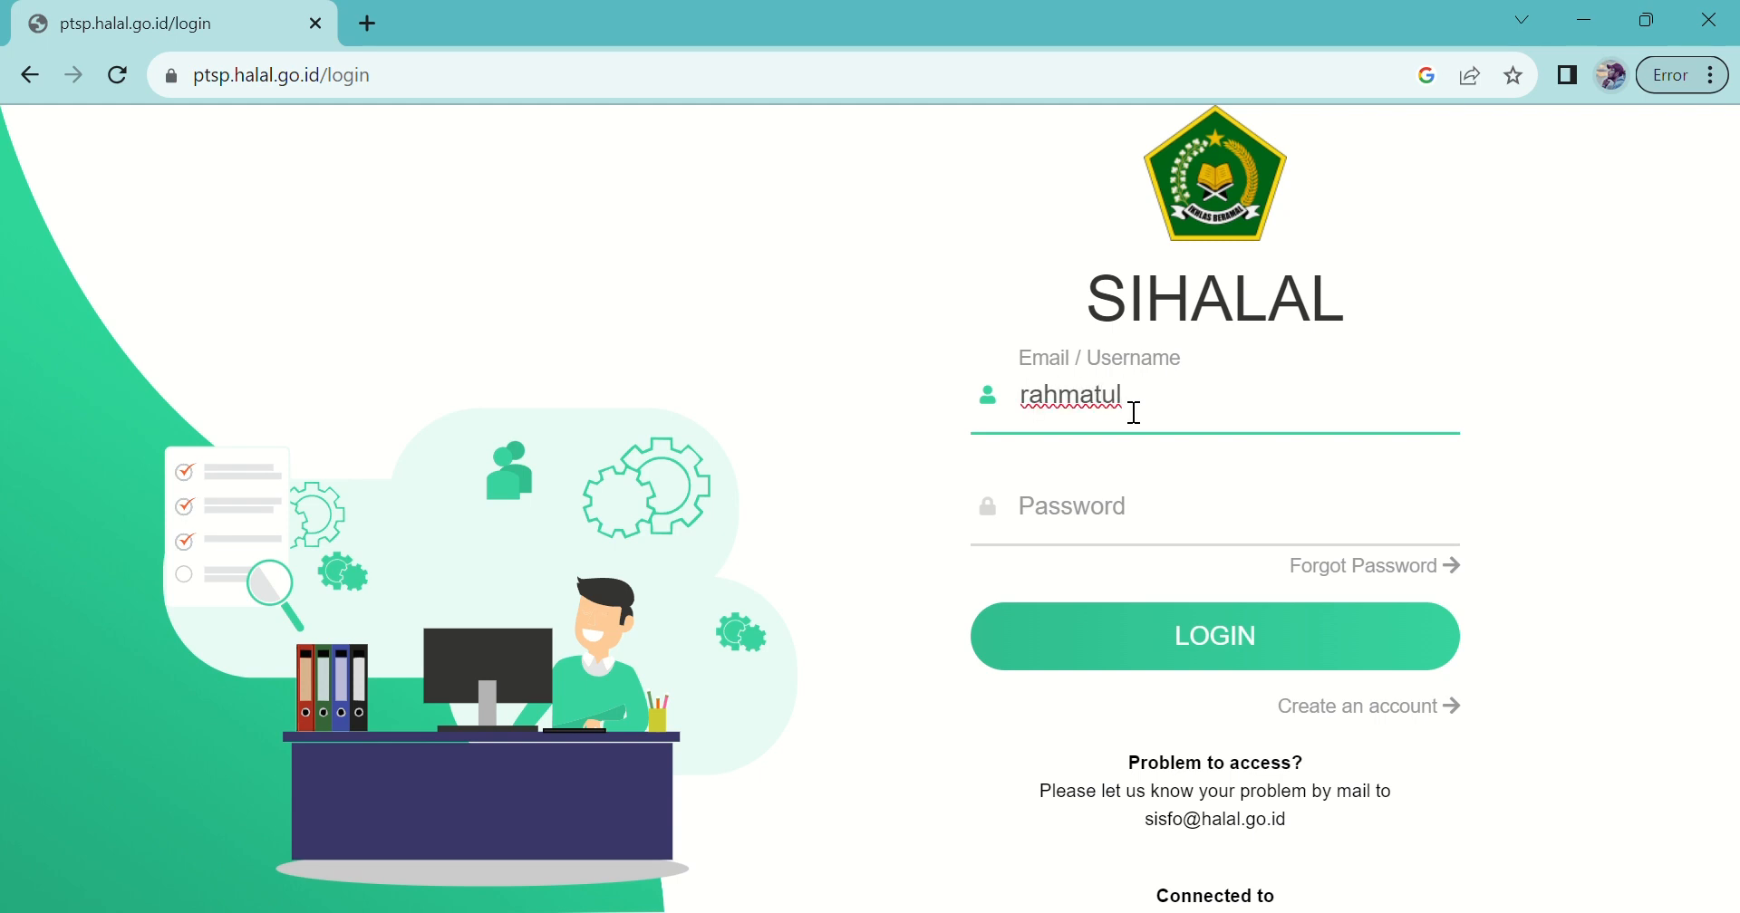
key("Tab")
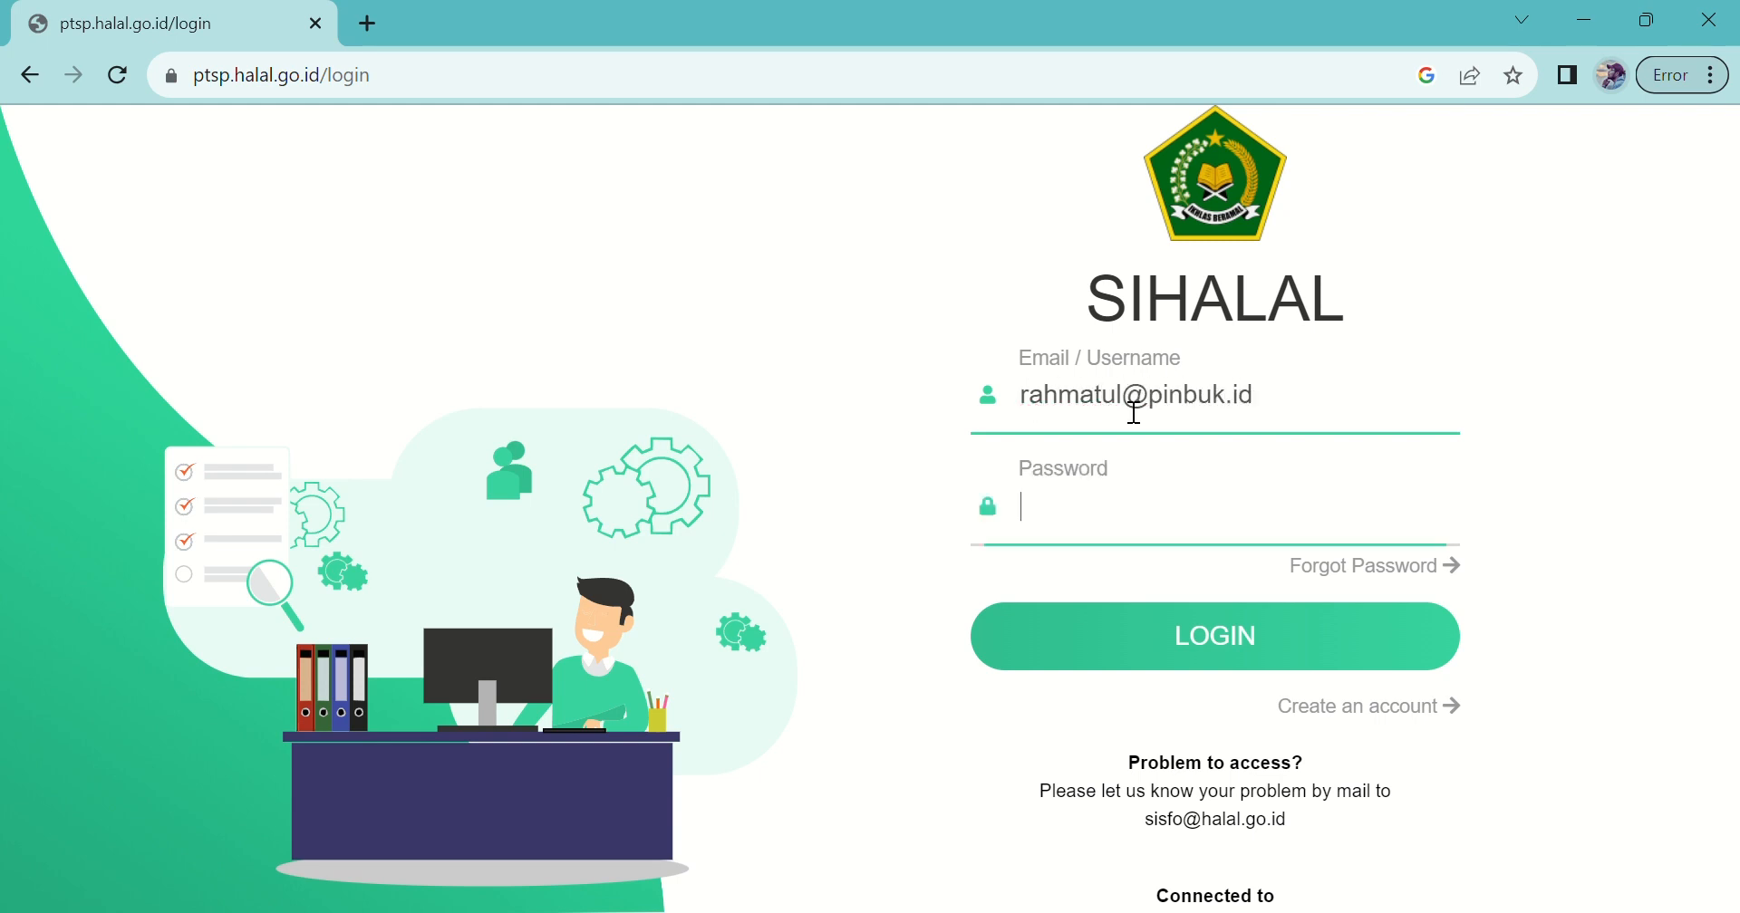
type("••••••••••••")
left_click(1094, 624)
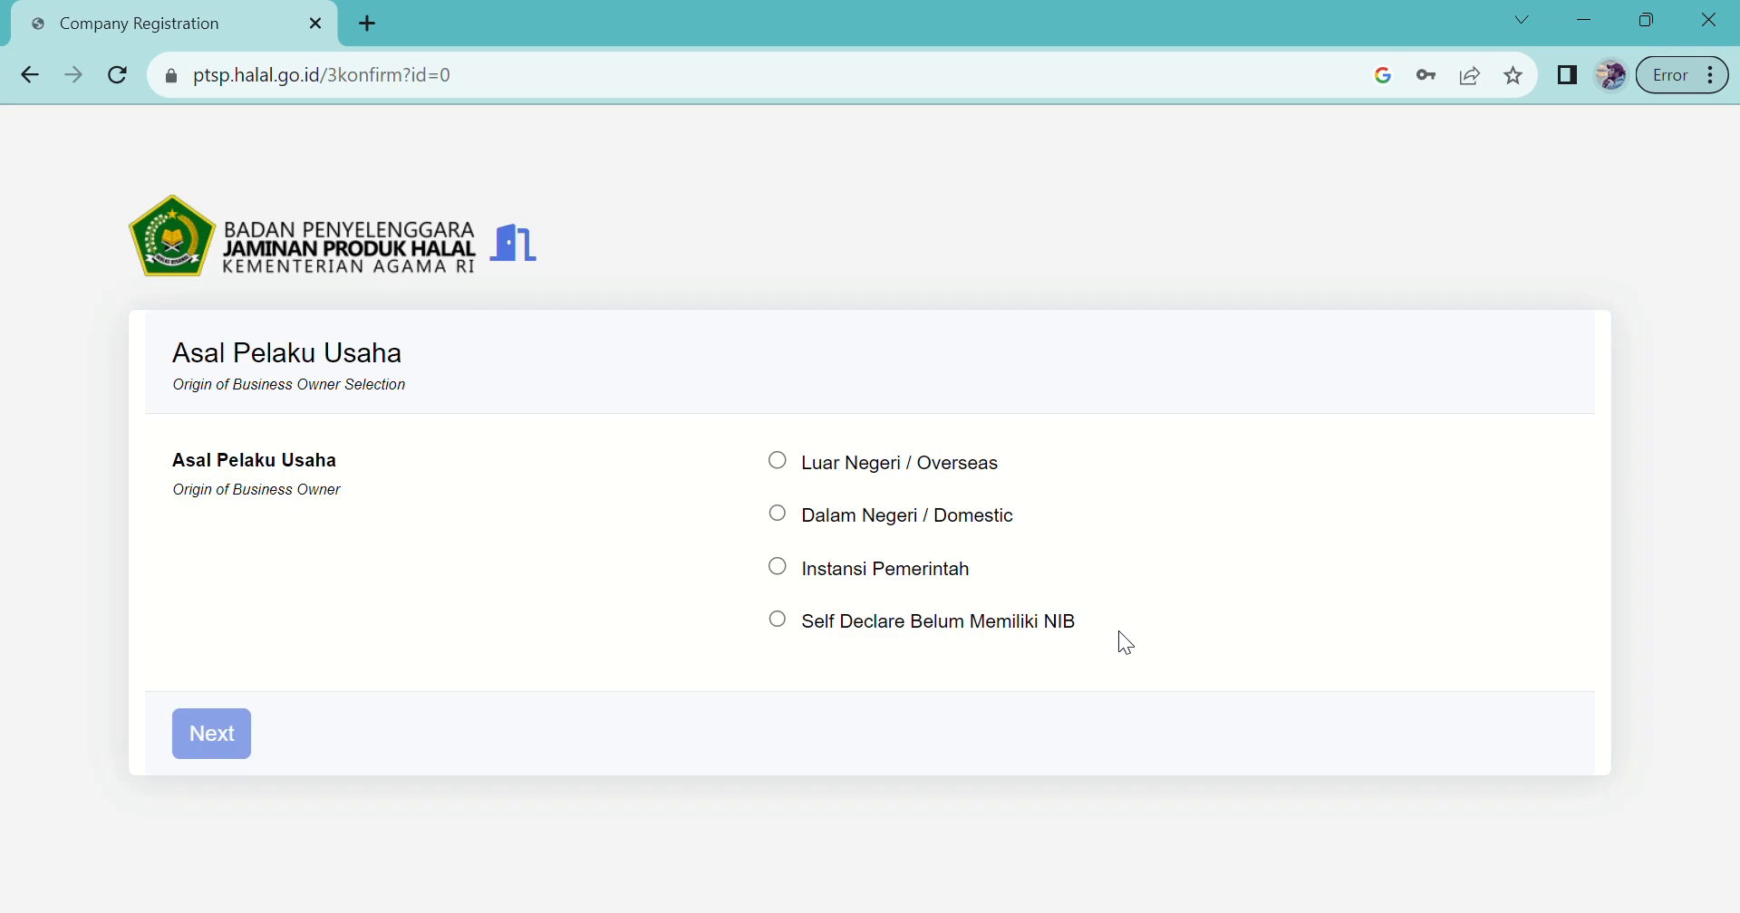
Step: Choose Dalam Negeri / Domestic as business origin and look up the company's NIB
left_click(806, 513)
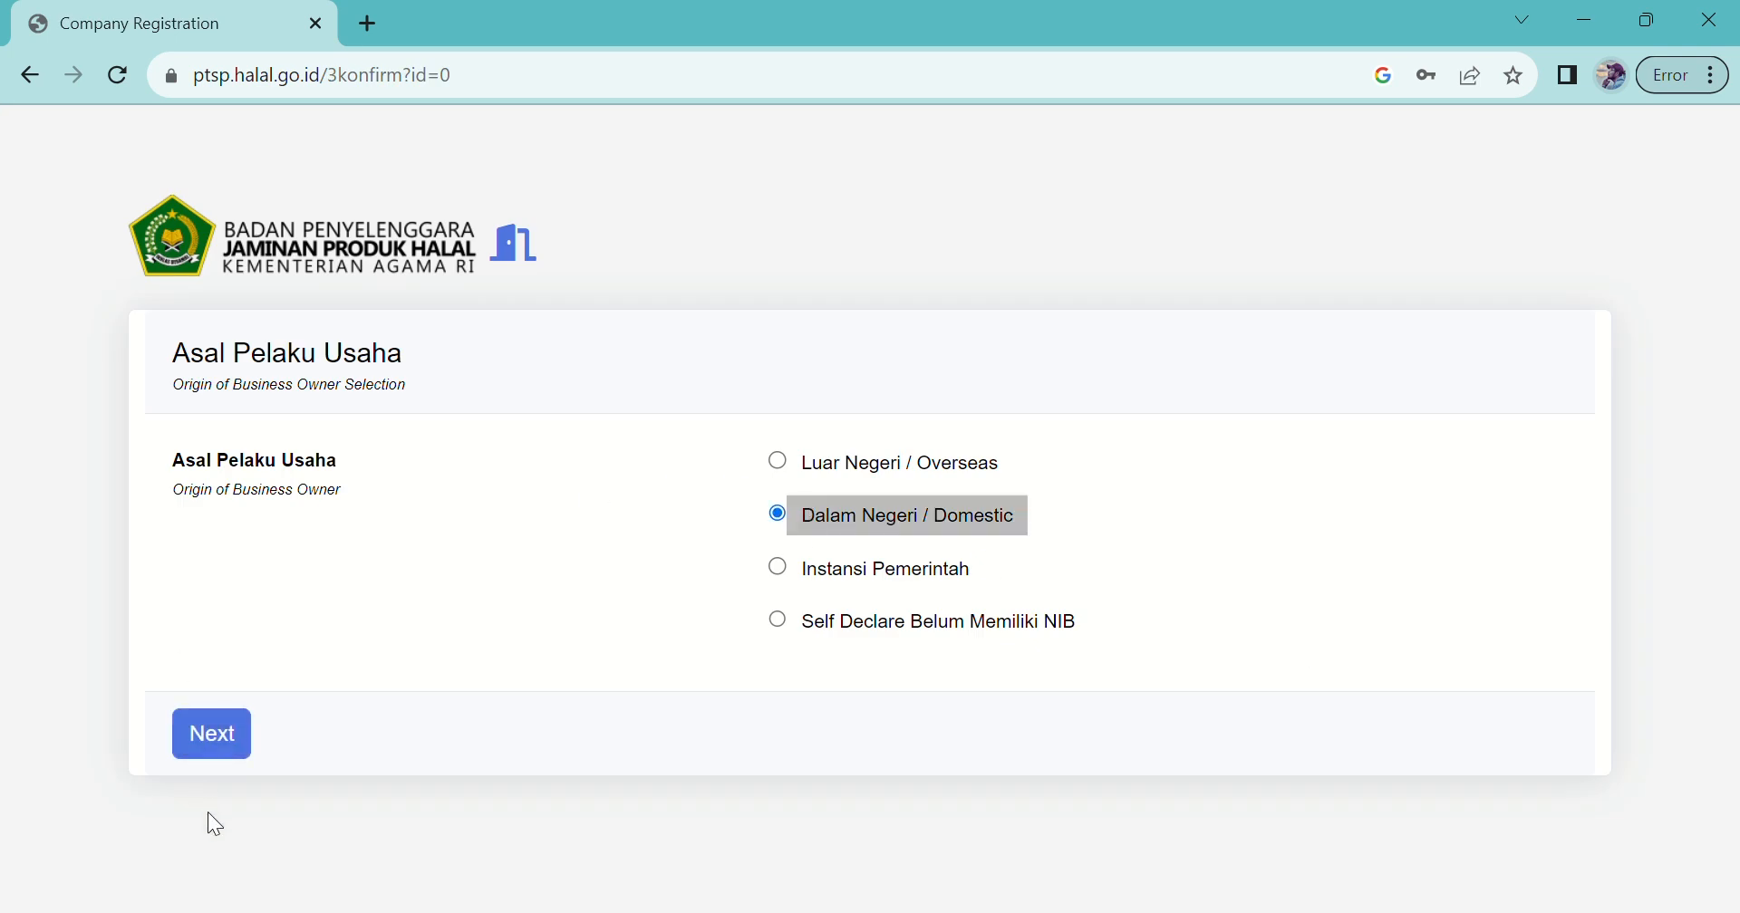
left_click(216, 735)
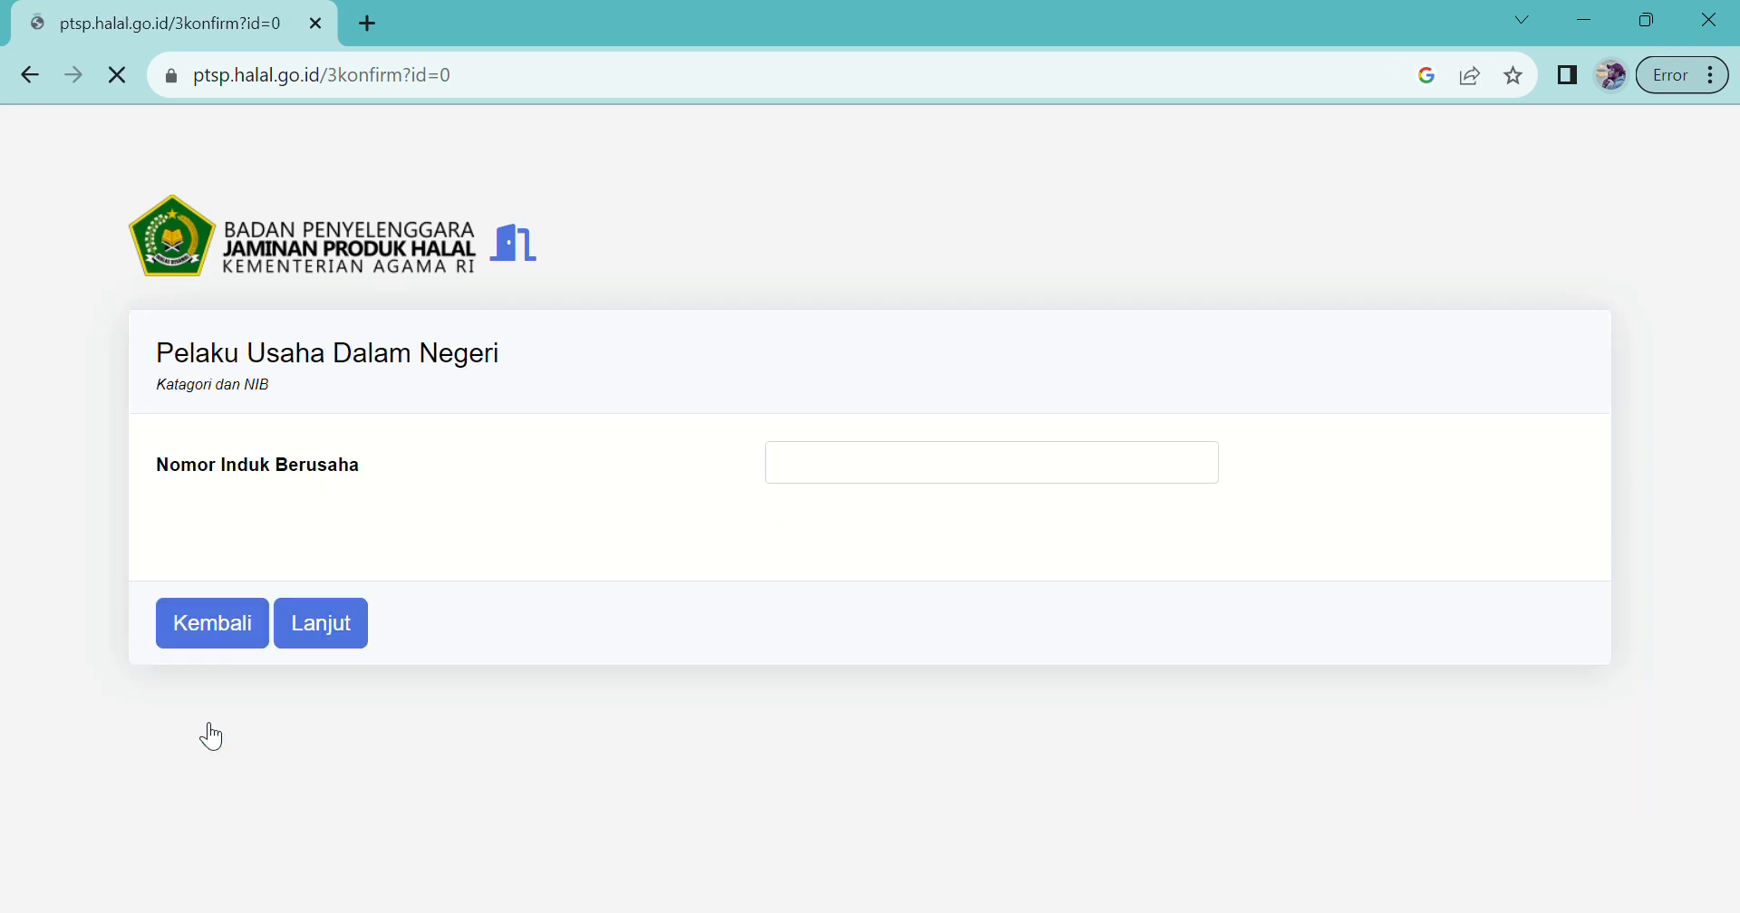
left_click(818, 472)
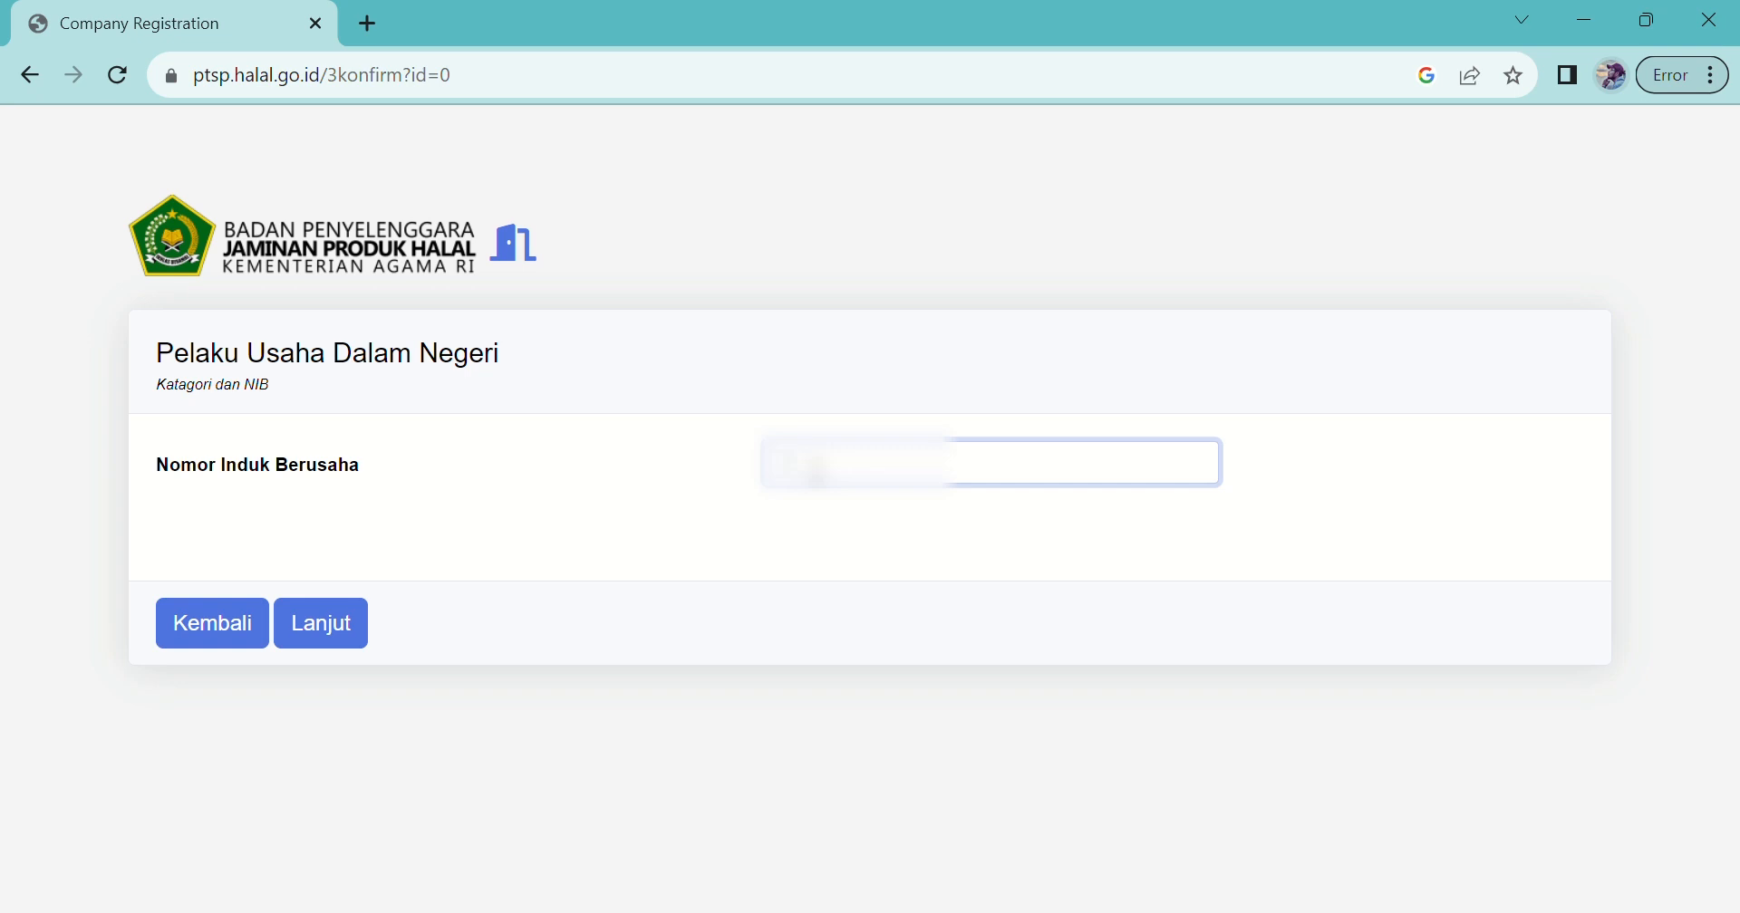
type("00000000")
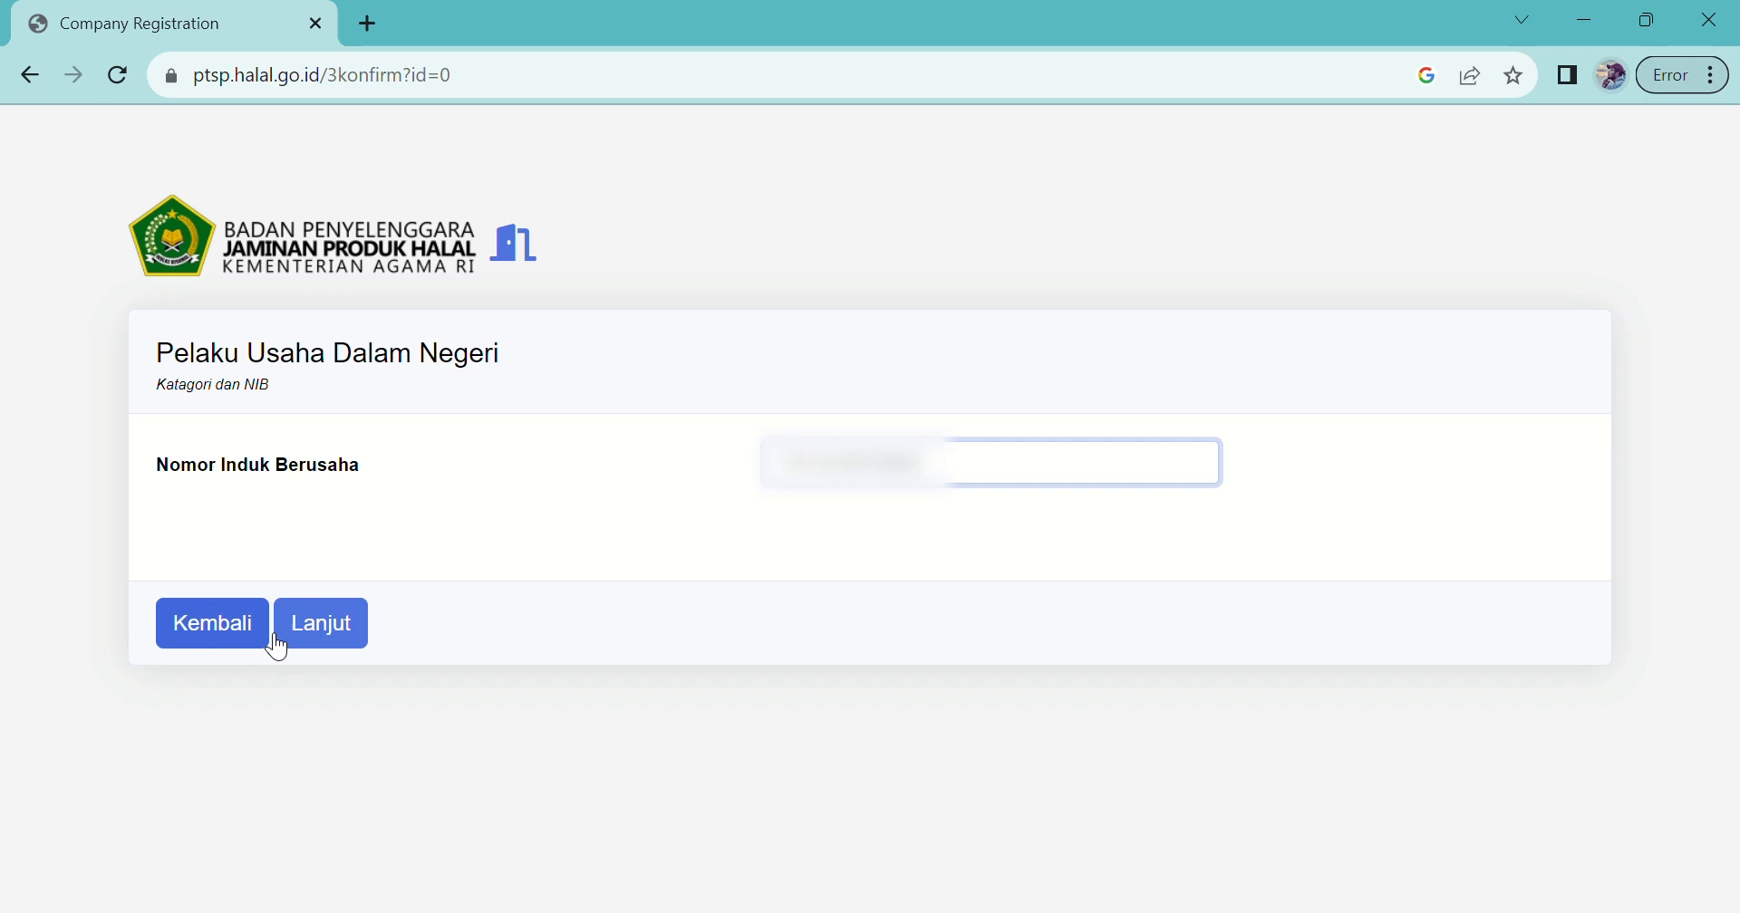
left_click(354, 649)
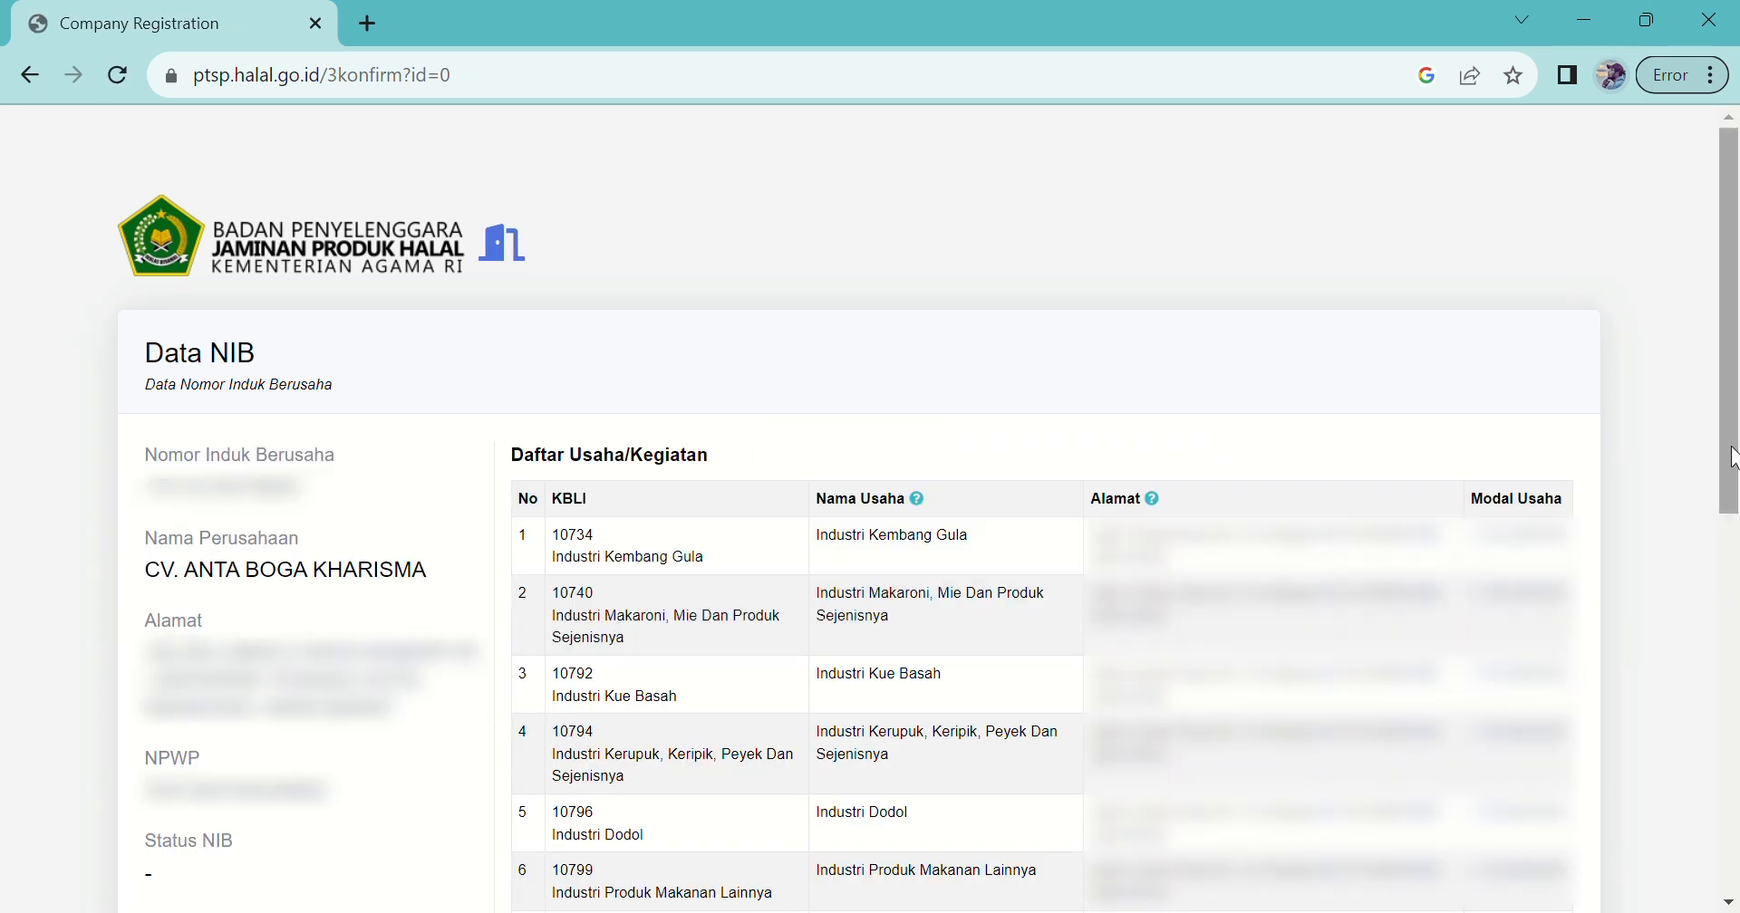
Step: Review the NIB data, confirm the company registration with Selesai, and collapse the sidebar
scroll(1736, 391, "down", 1)
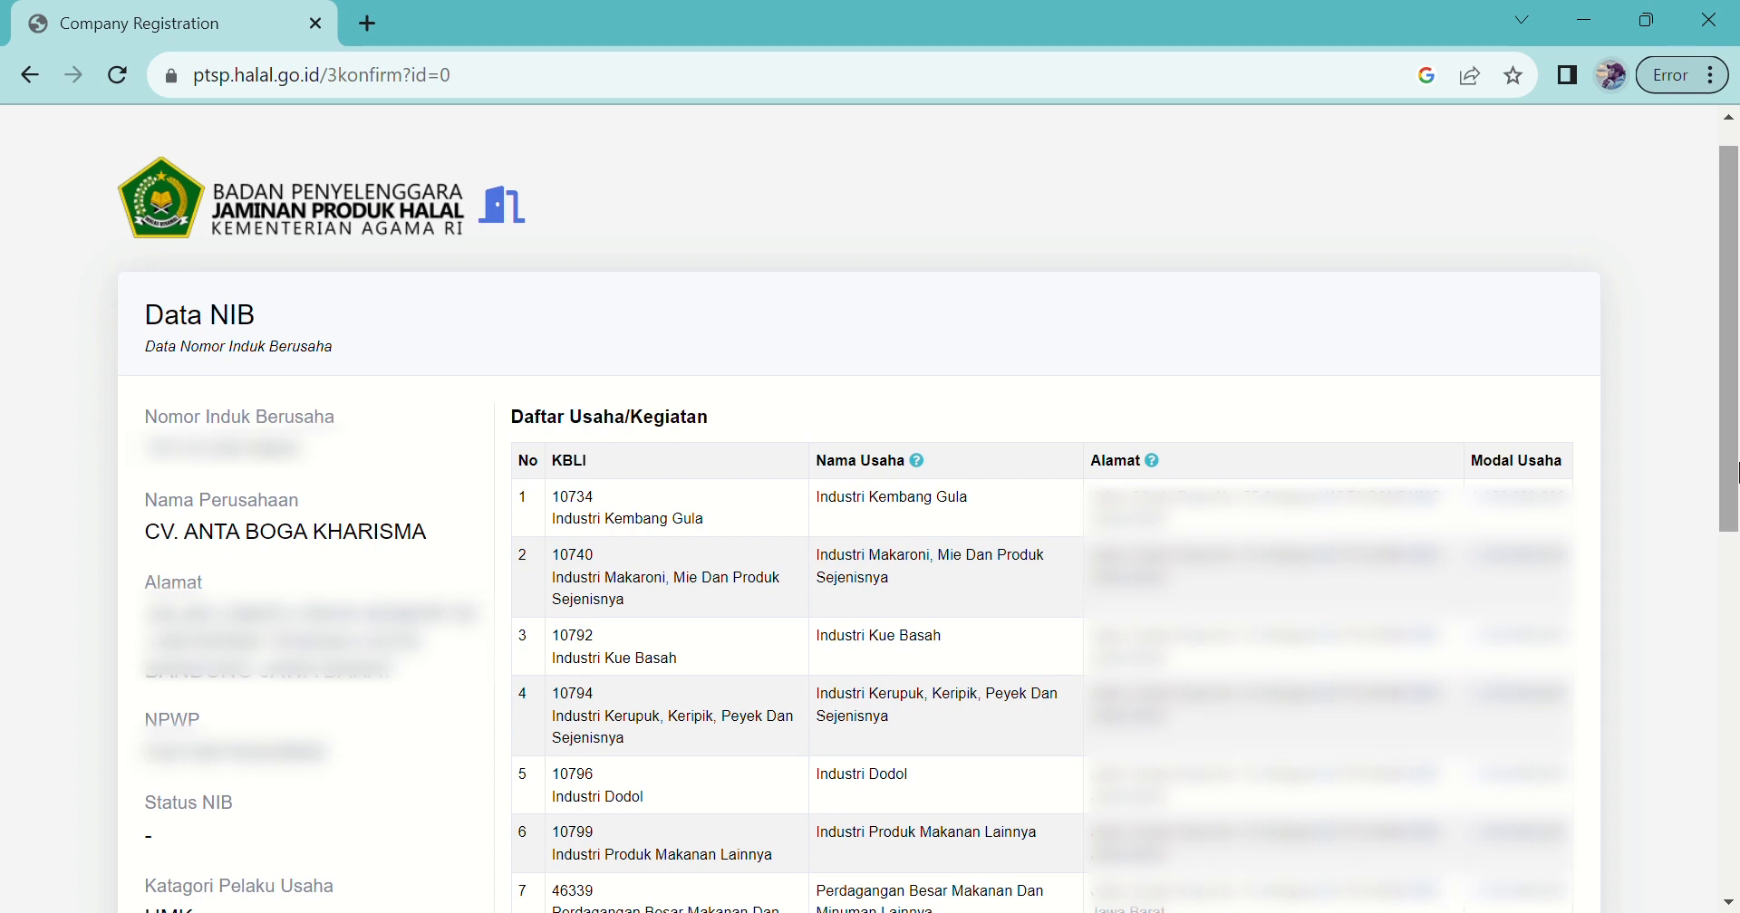
left_click_drag(1731, 502, 1694, 630)
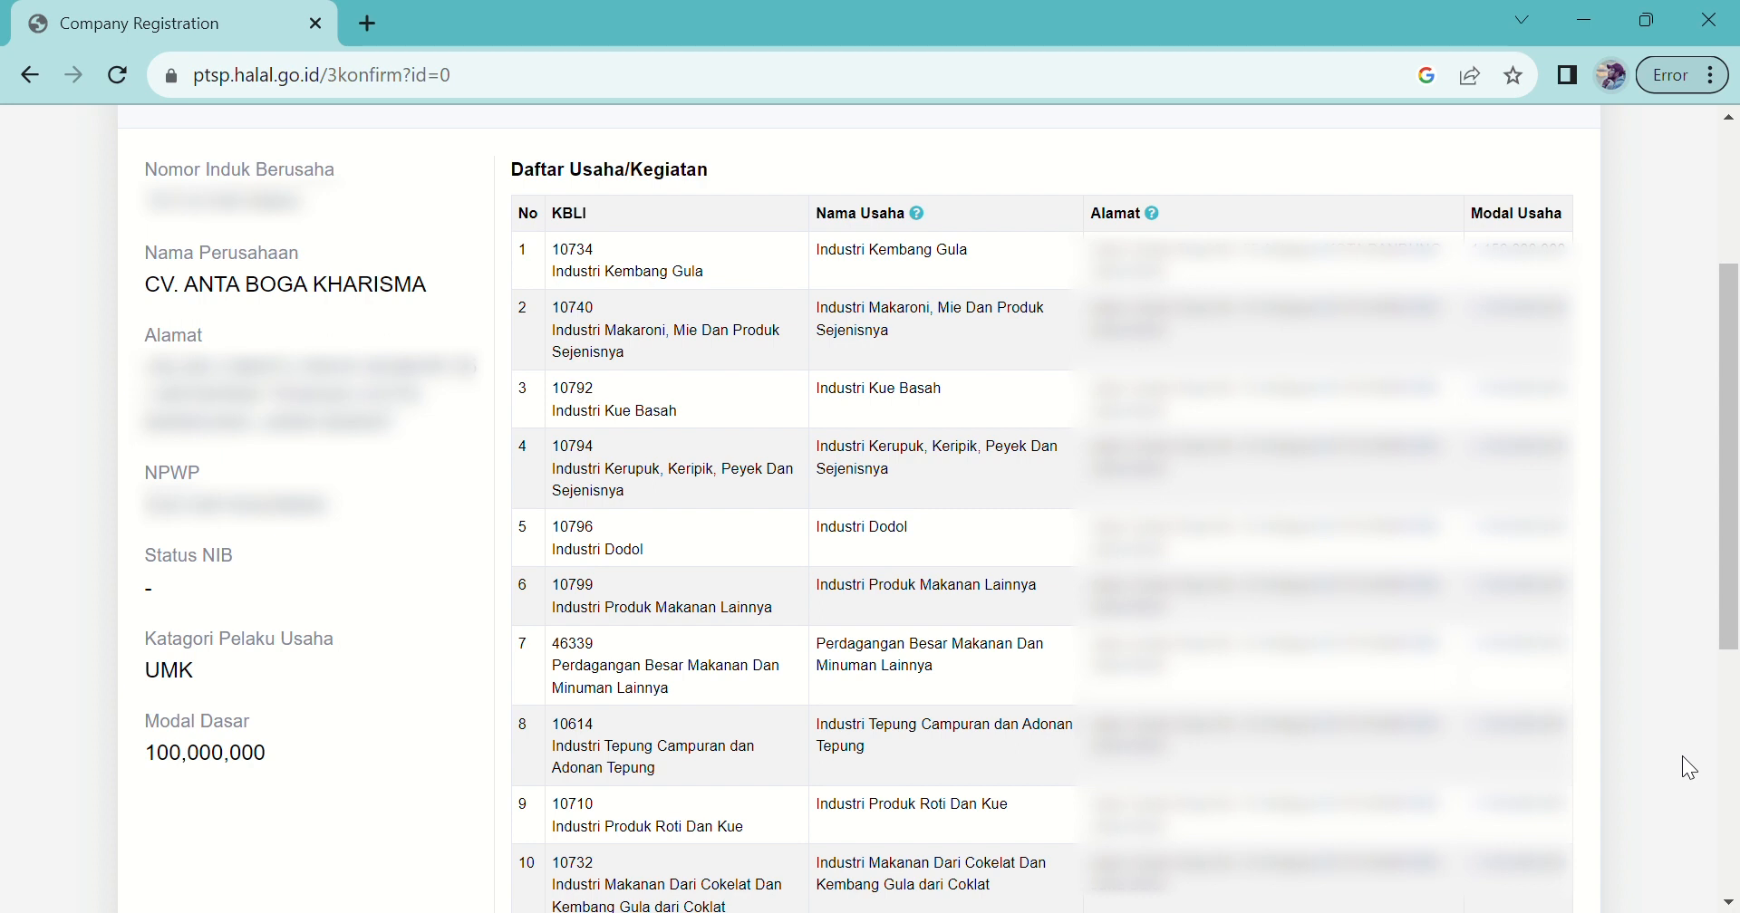
left_click_drag(1732, 547, 1732, 716)
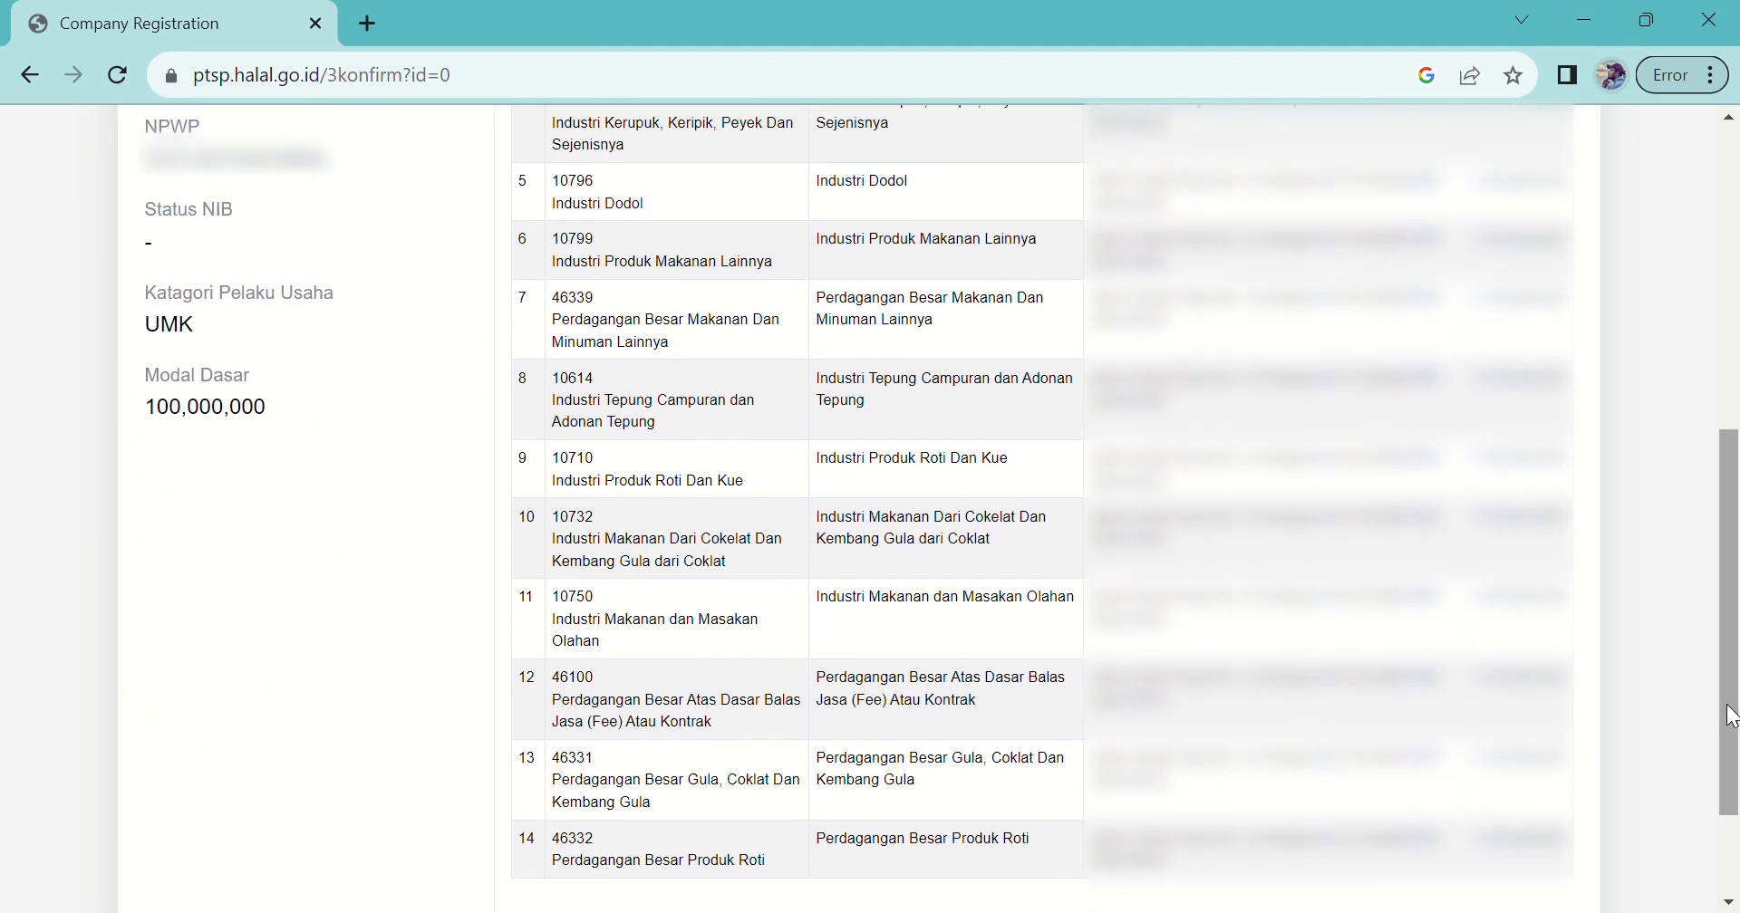
scroll(1087, 770, "down", 2)
left_click(299, 837)
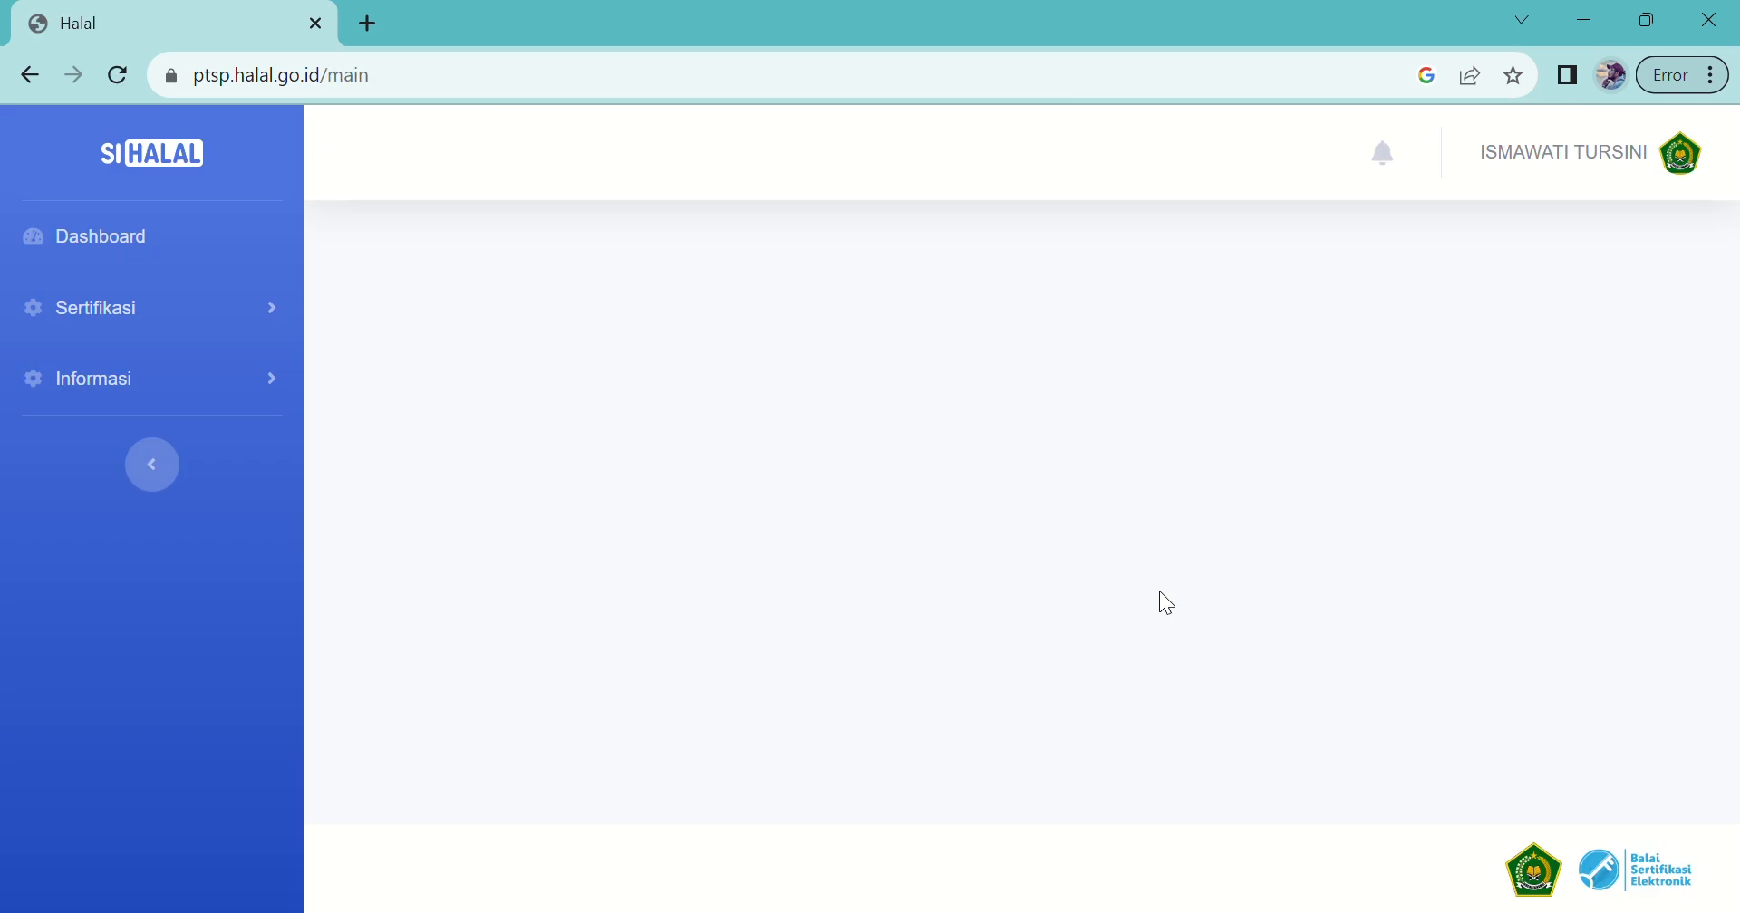
left_click(161, 477)
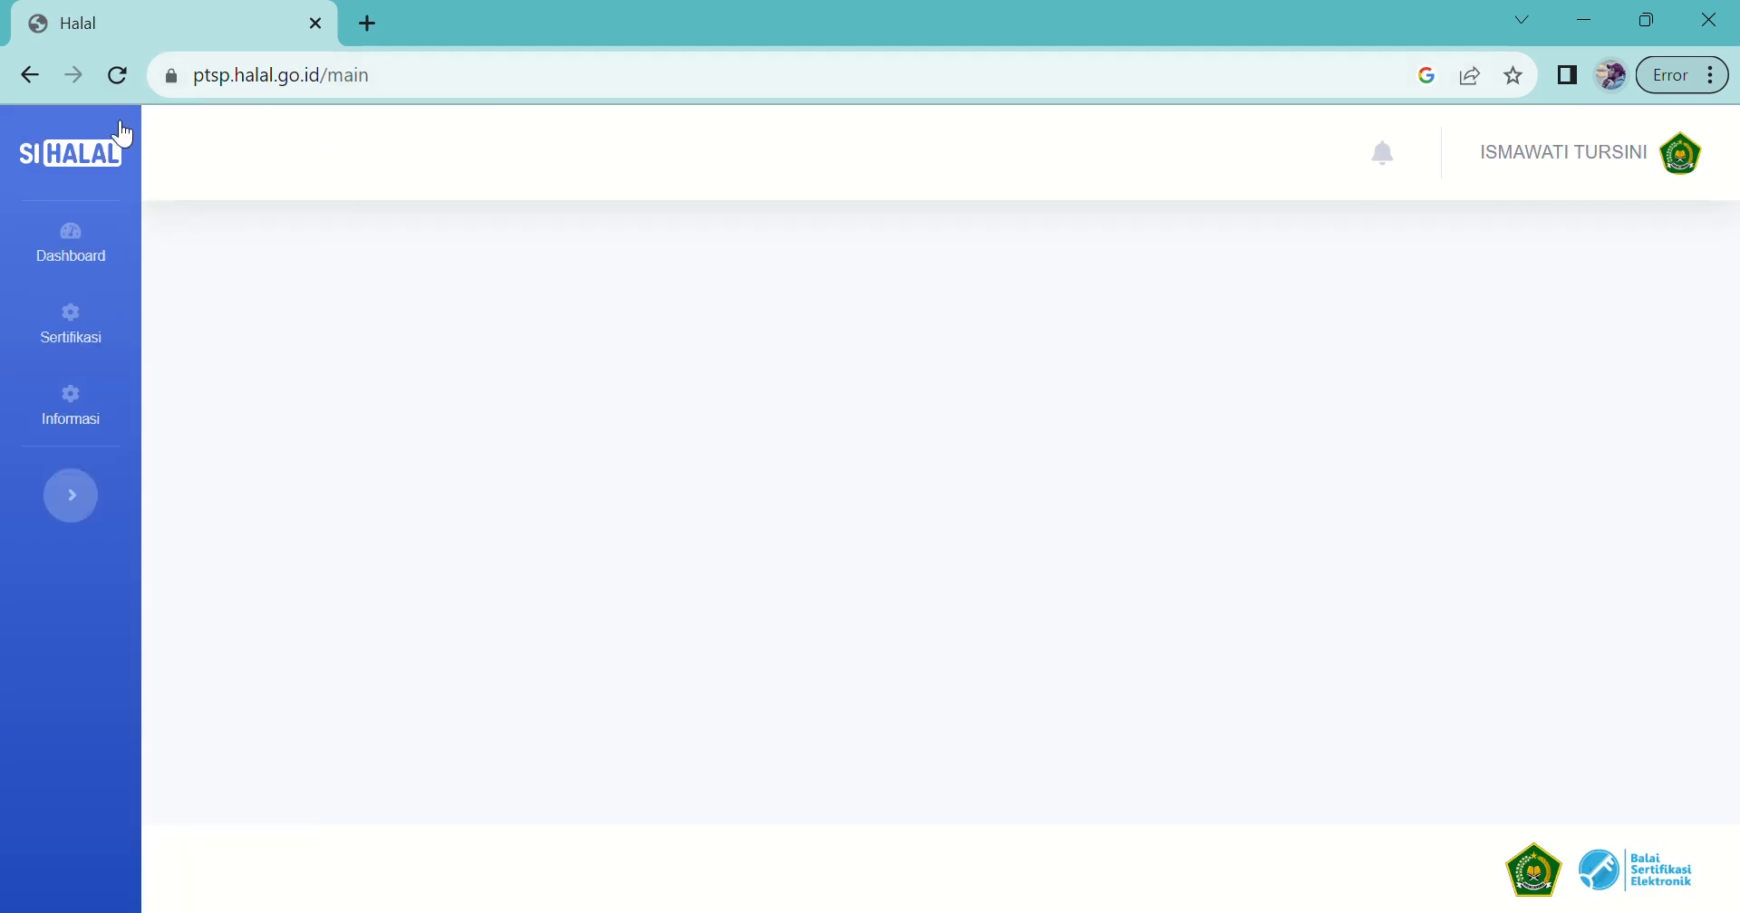
Step: Go to Sertifikasi > Pelaku Usaha and switch the business profile into Edit mode
left_click(89, 516)
left_click(105, 311)
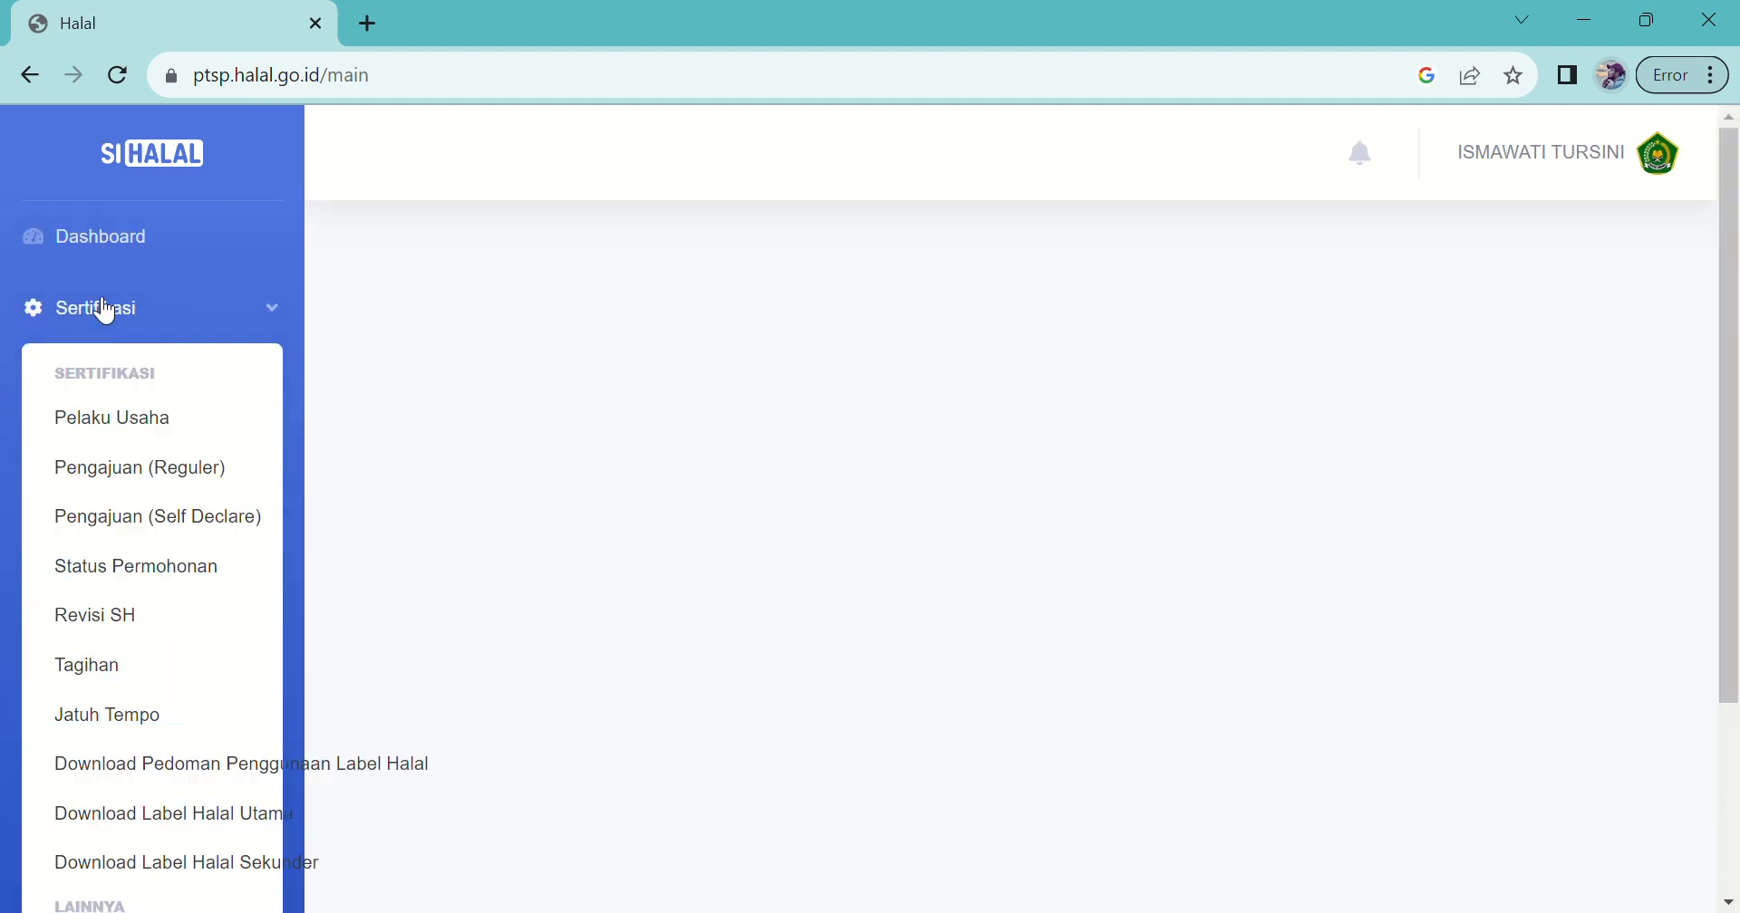
left_click(157, 433)
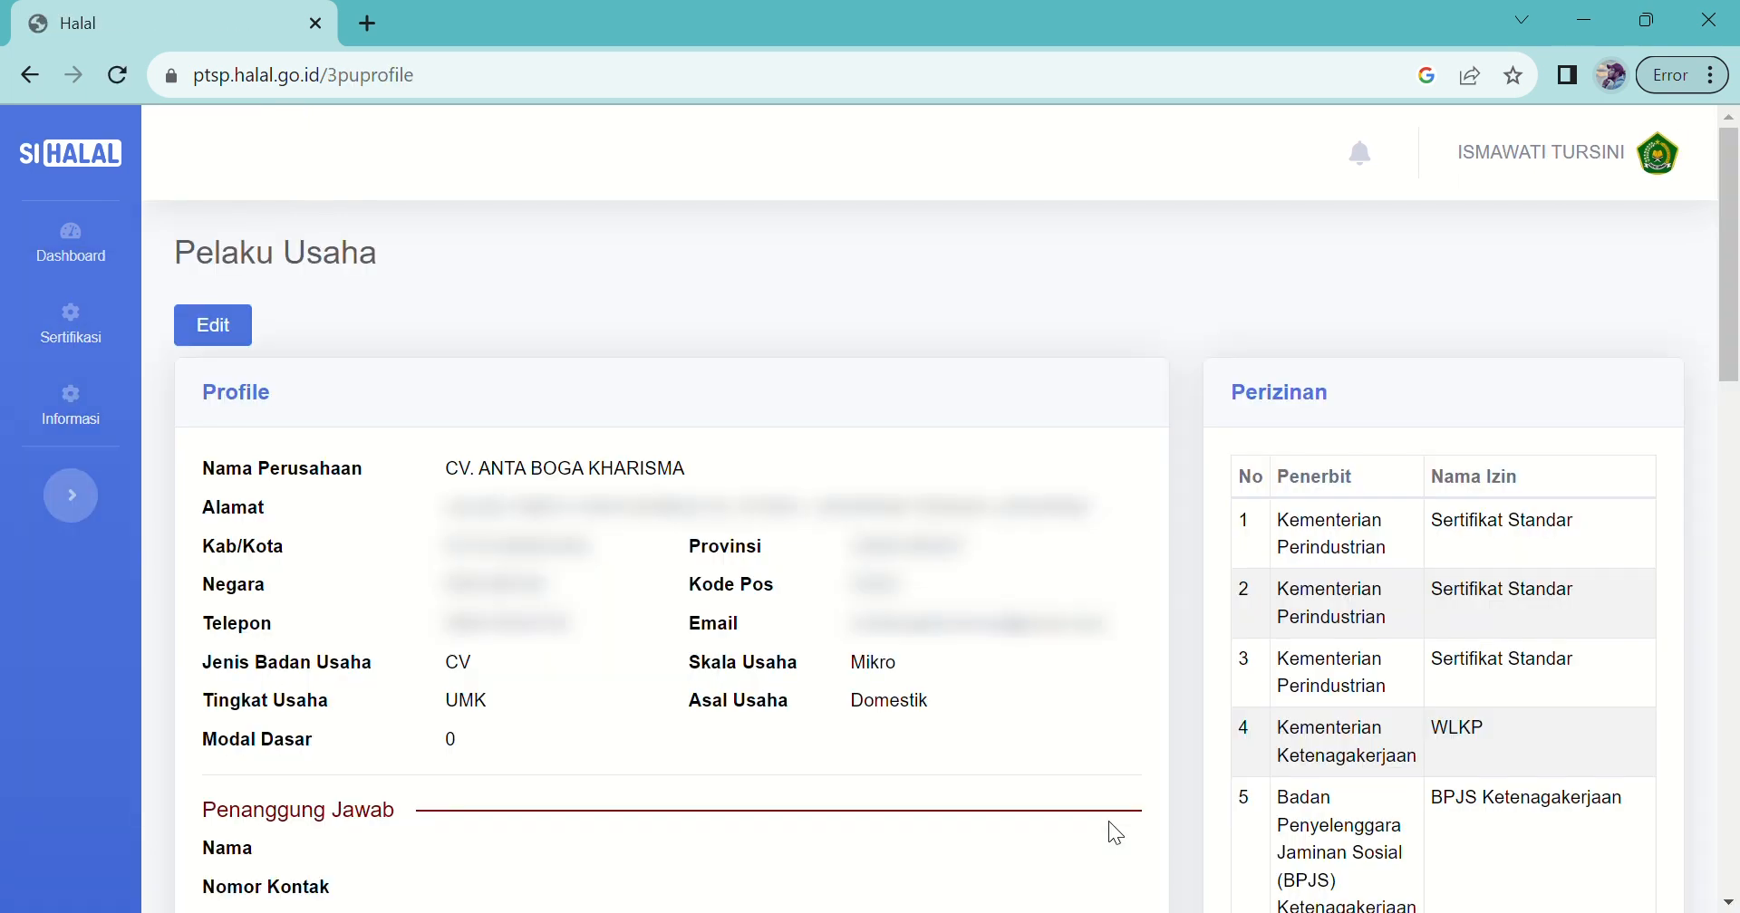
left_click_drag(1724, 302, 1729, 316)
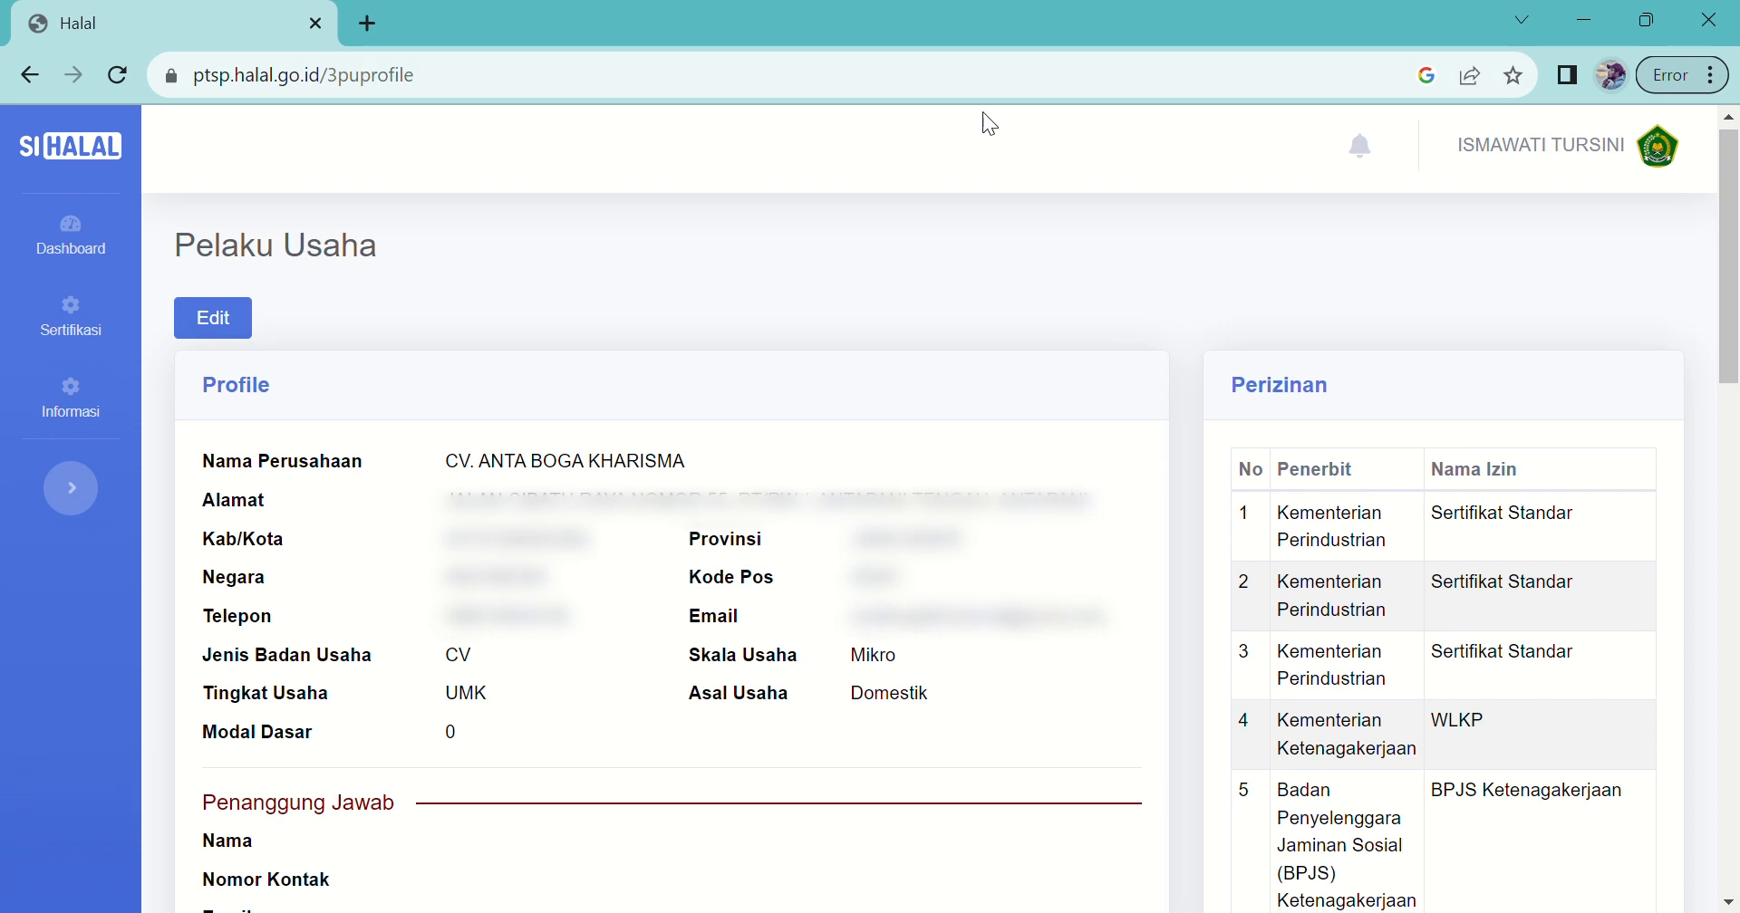
left_click(245, 321)
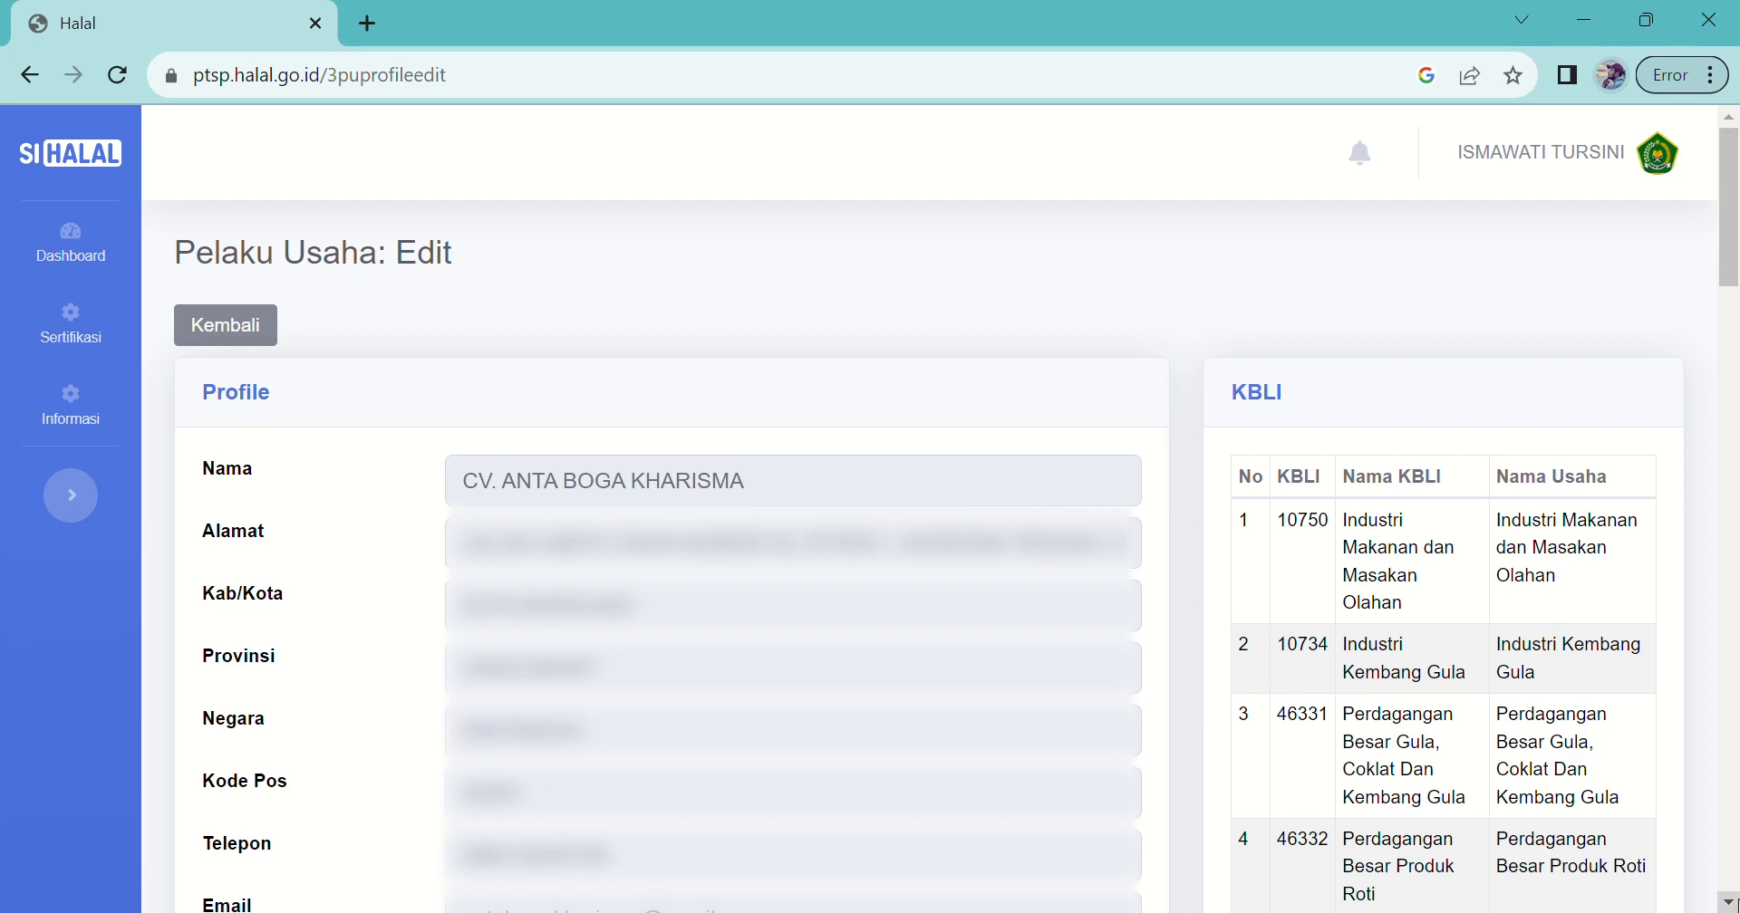
Step: Scroll down to Penanggung Jawab and enter the responsible person's full name
left_click(1727, 902)
left_click(1729, 902)
left_click(1730, 902)
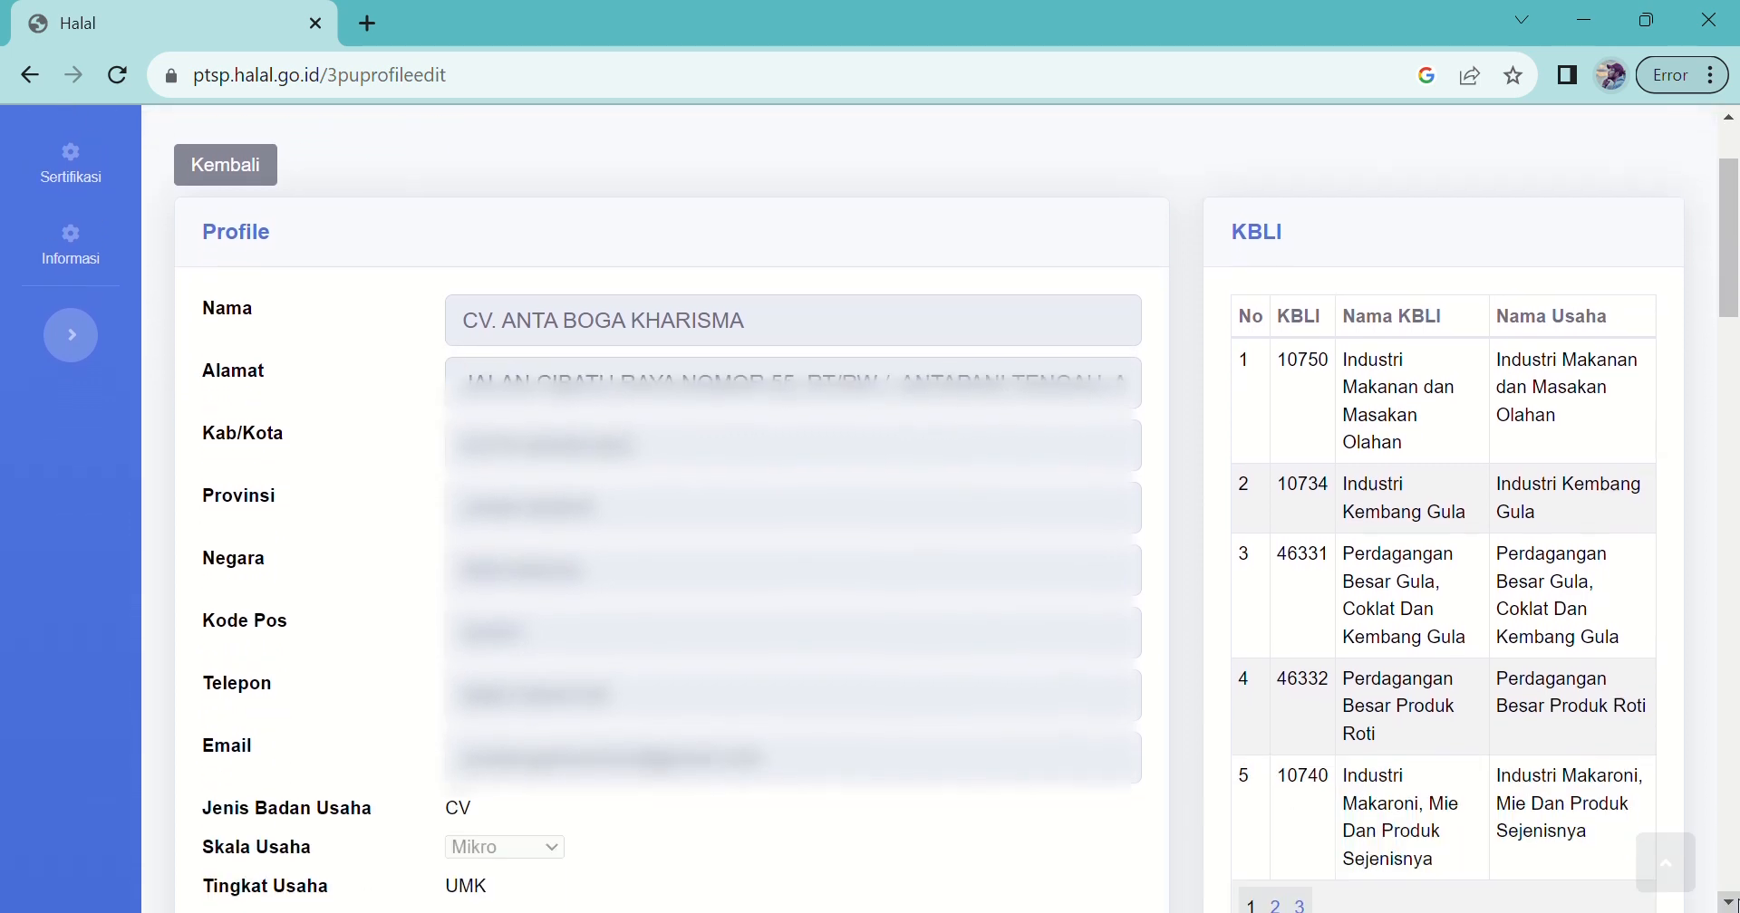
left_click(1730, 902)
left_click(1730, 902)
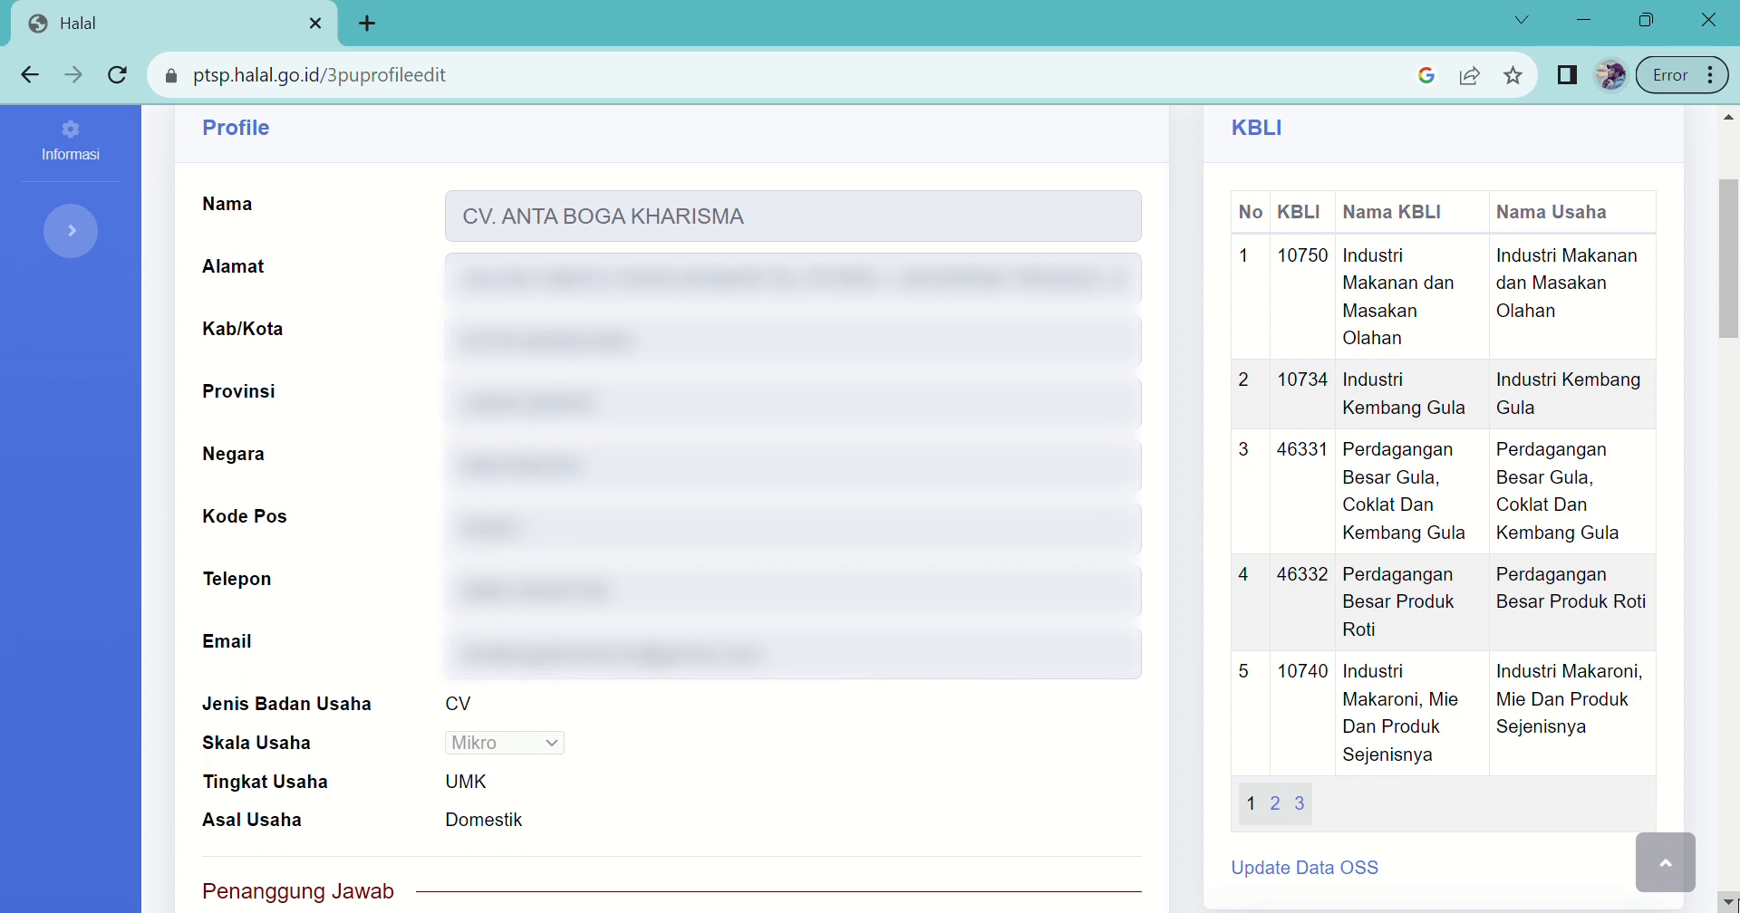
left_click(1729, 903)
scroll(892, 511, "down", 1)
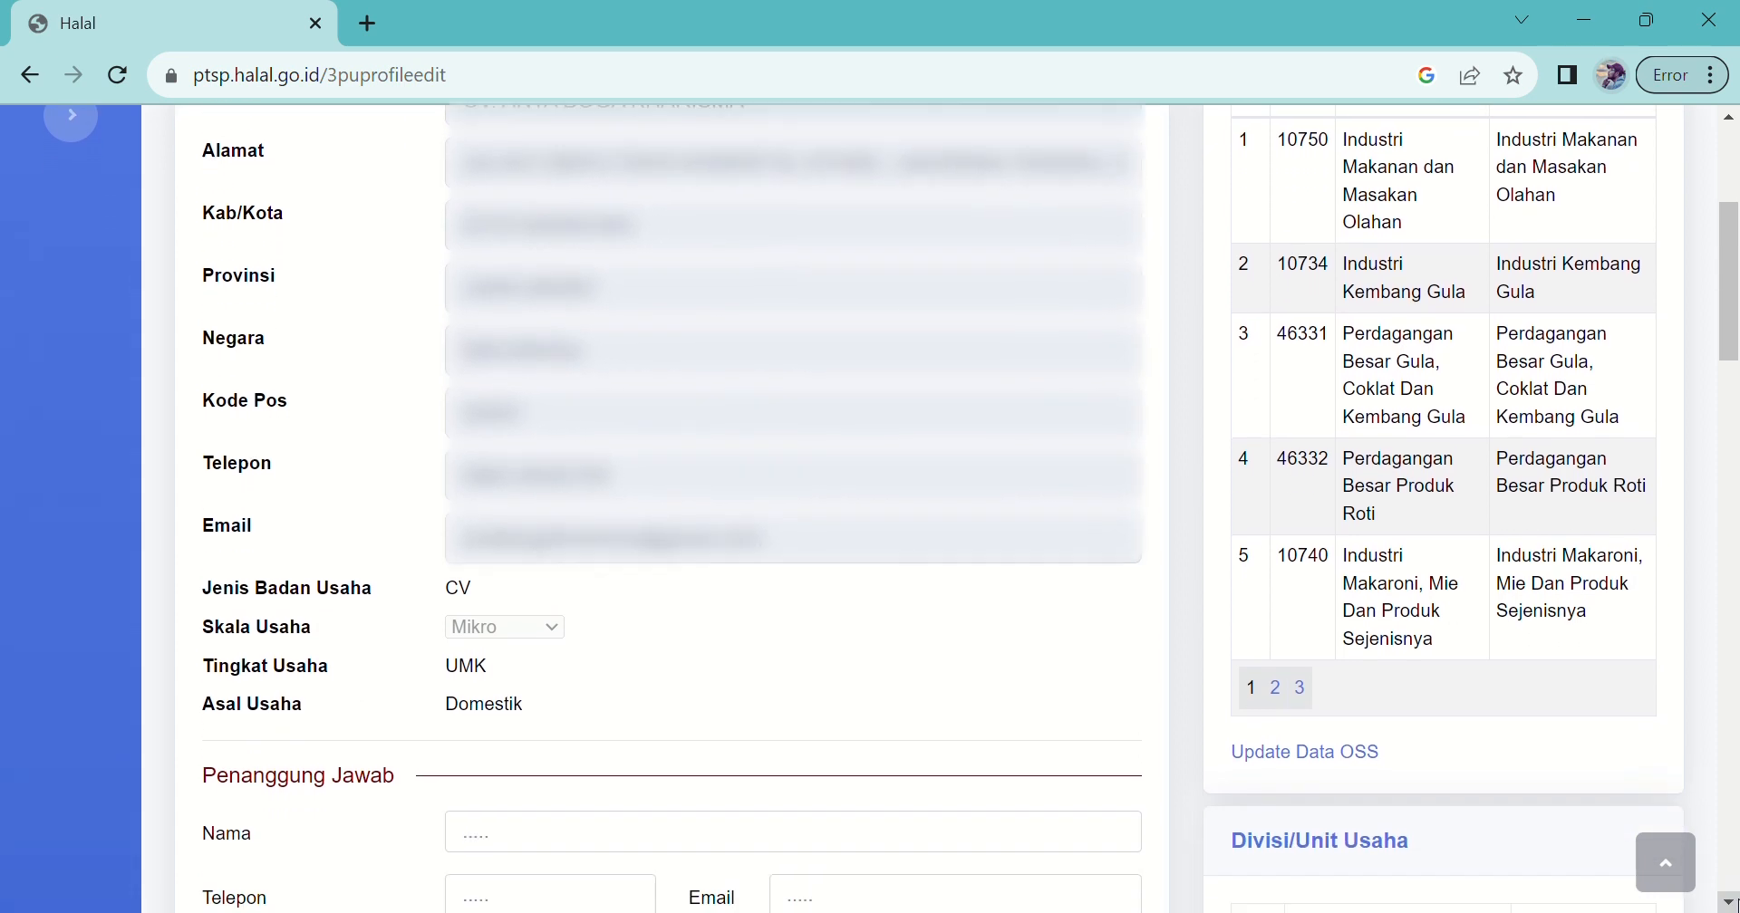
scroll(891, 509, "down", 2)
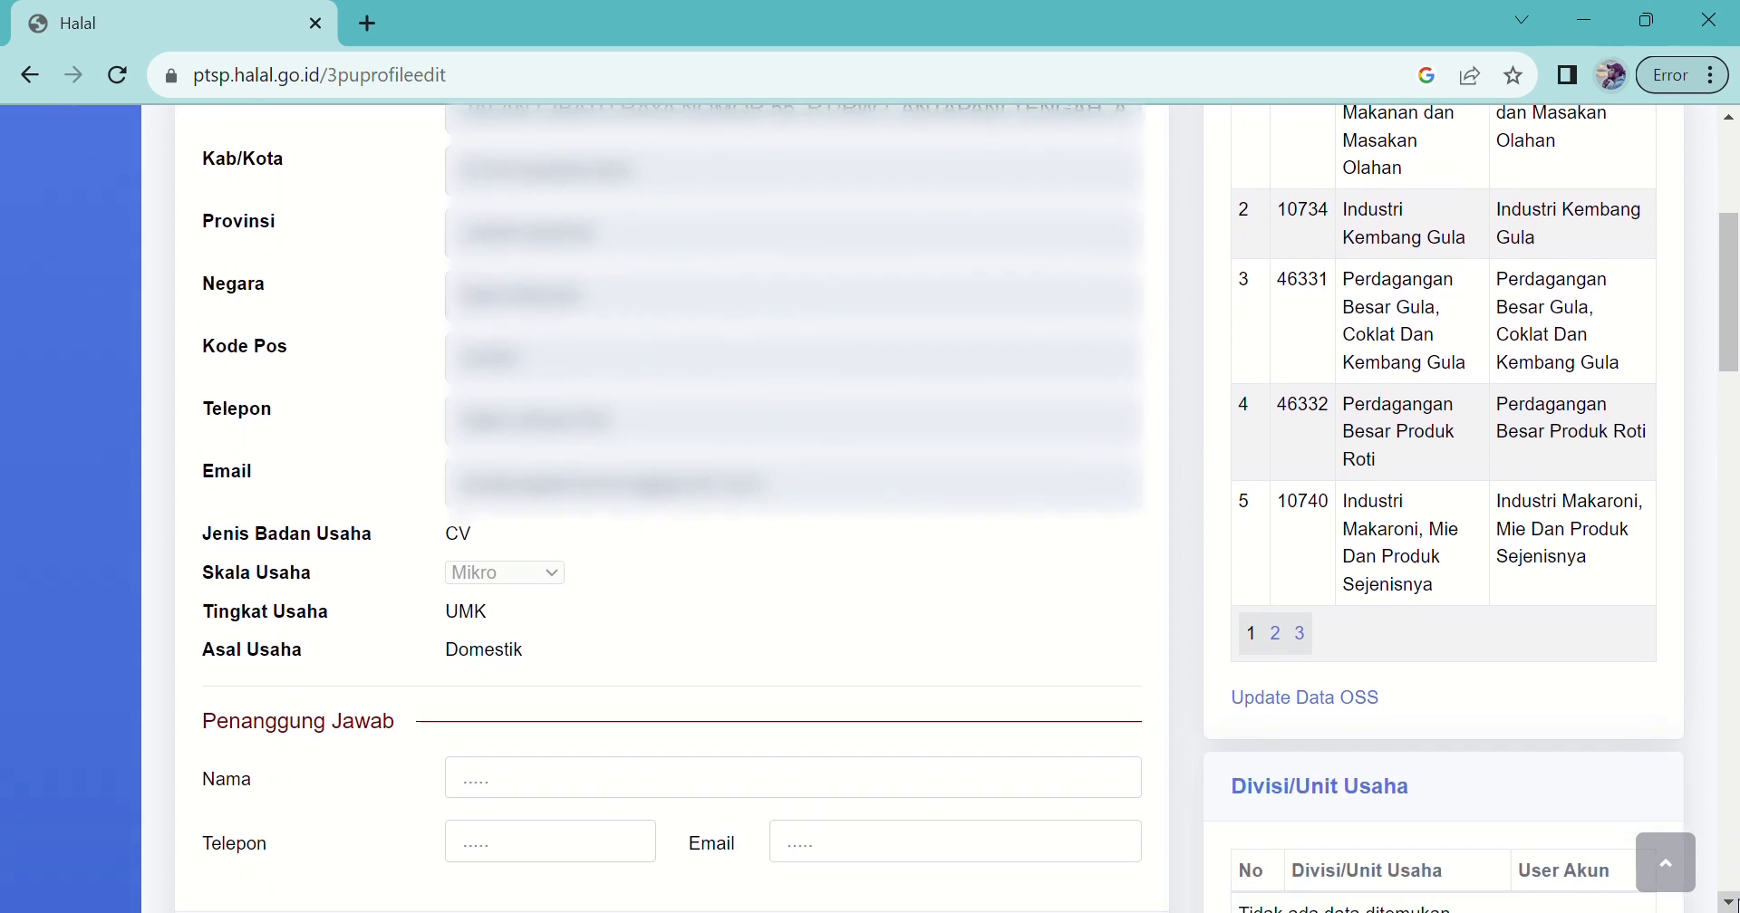
scroll(891, 509, "down", 2)
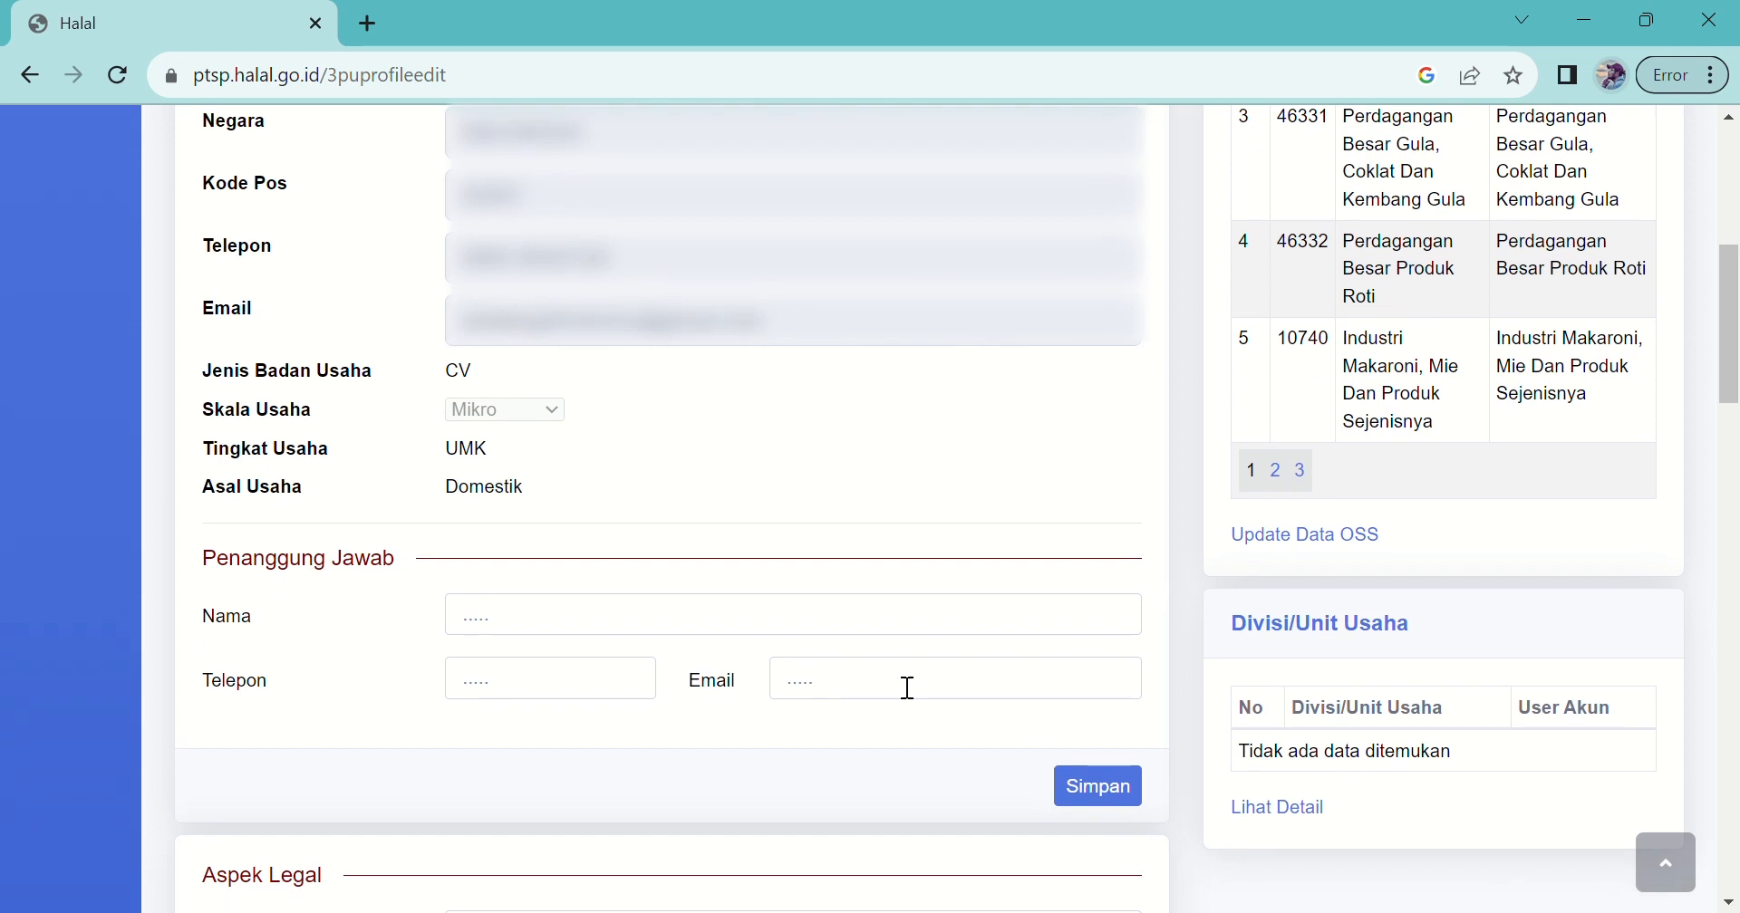
left_click(752, 631)
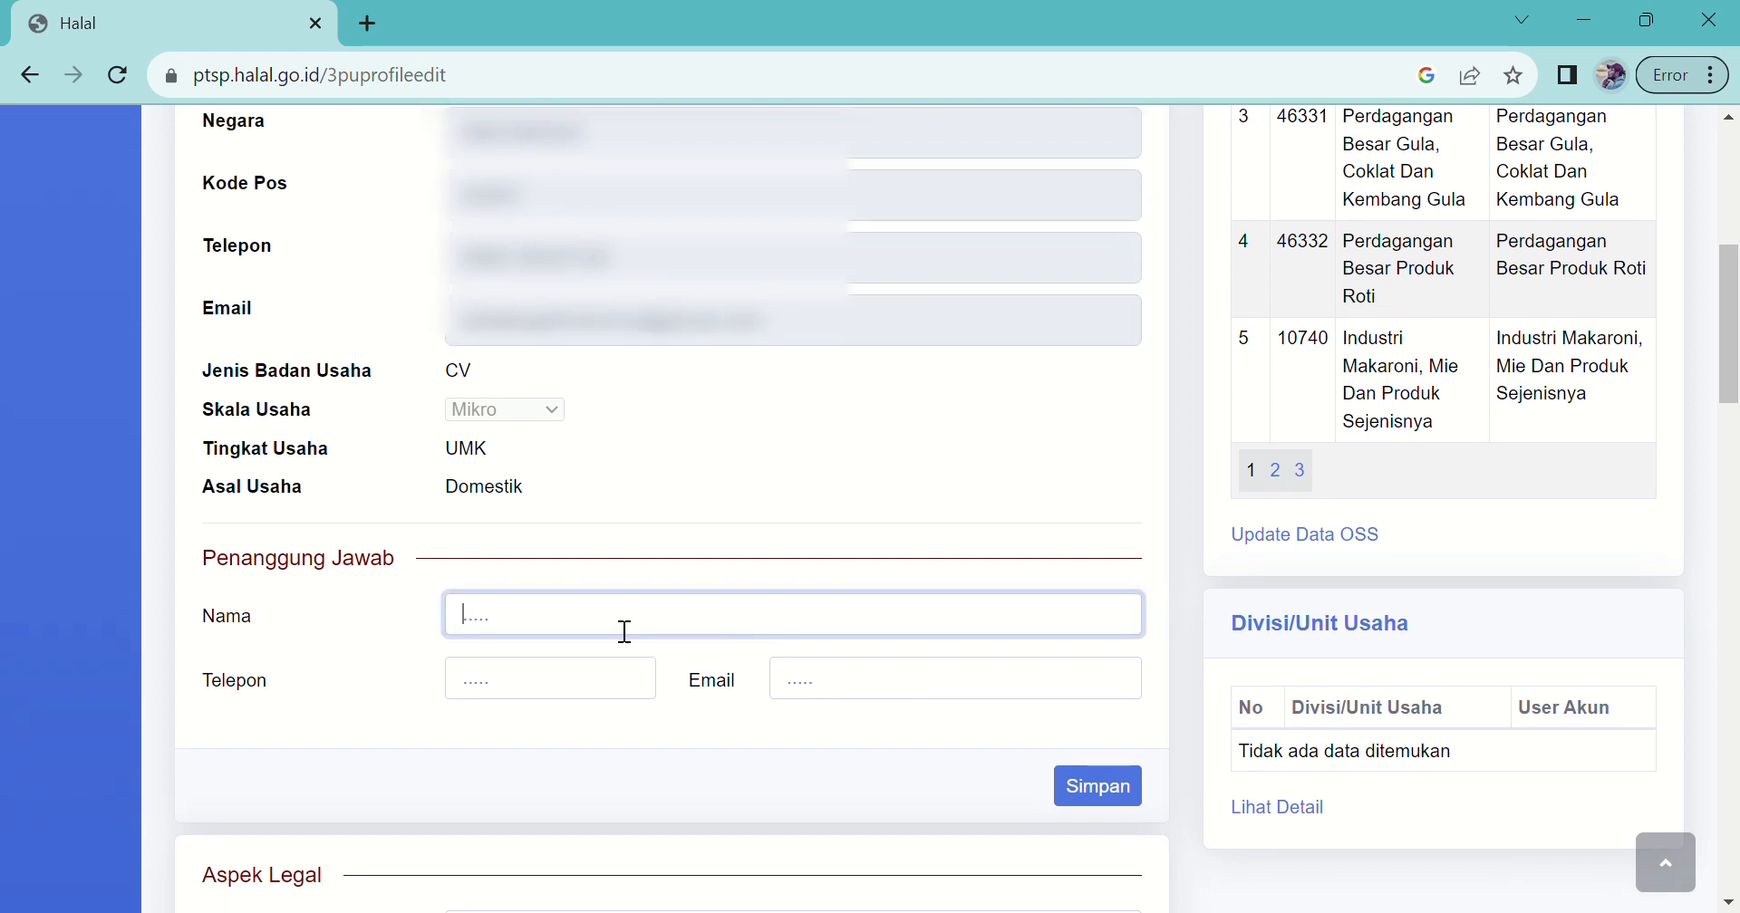
Step: Enter the responsible person's e-mail, save the profile with Simpan, and dismiss the success alert
key("Tab")
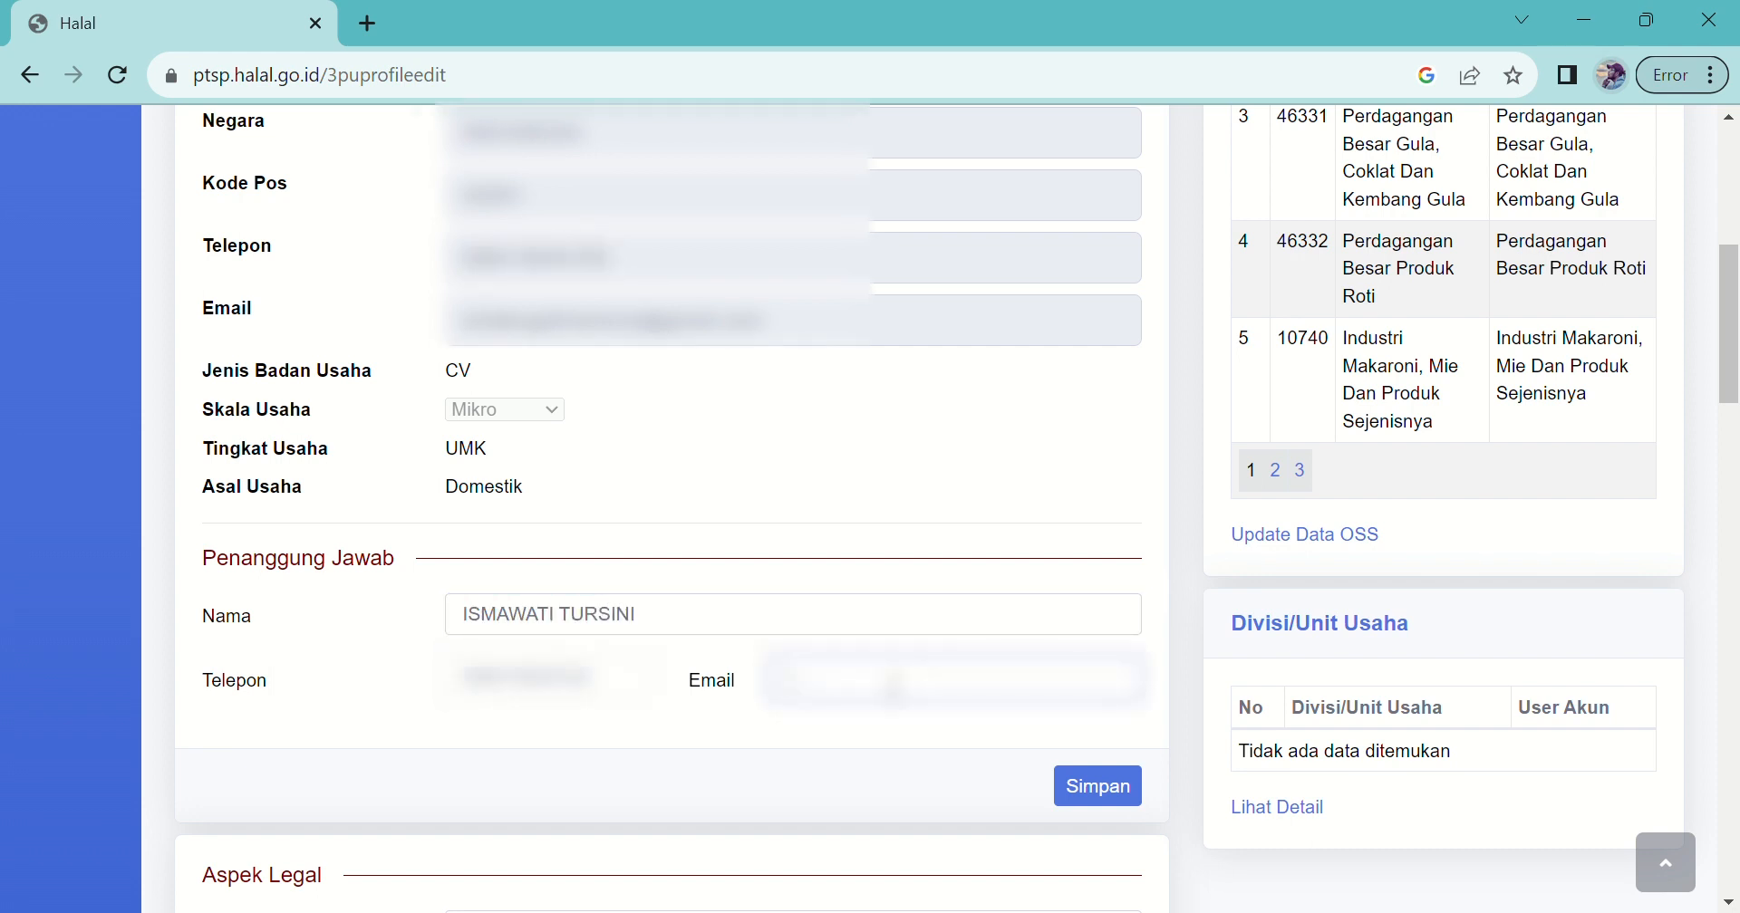
left_click_drag(1735, 313, 1738, 417)
left_click(1122, 256)
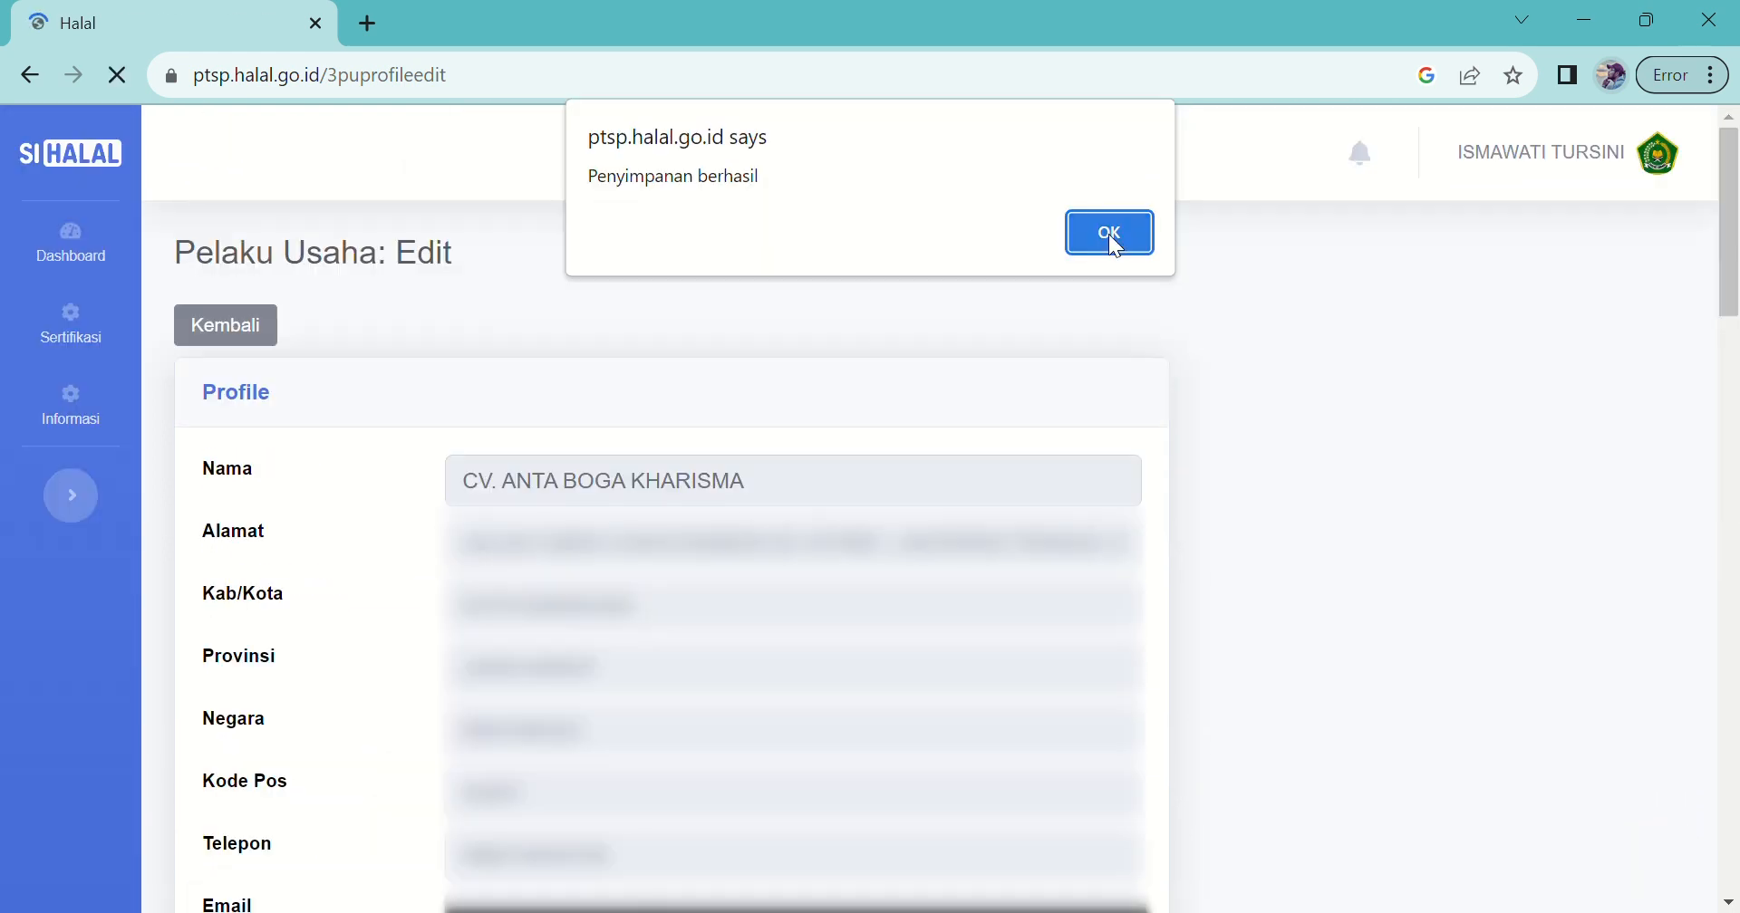
left_click(1107, 234)
mouse_move(1730, 441)
left_mouse_down()
mouse_move(1724, 474)
mouse_move(1712, 435)
mouse_move(1711, 450)
left_mouse_up()
Step: Set the Aspek Legal document type to NIB, select No. Dokumen, and scroll to Pabrik
left_click(704, 384)
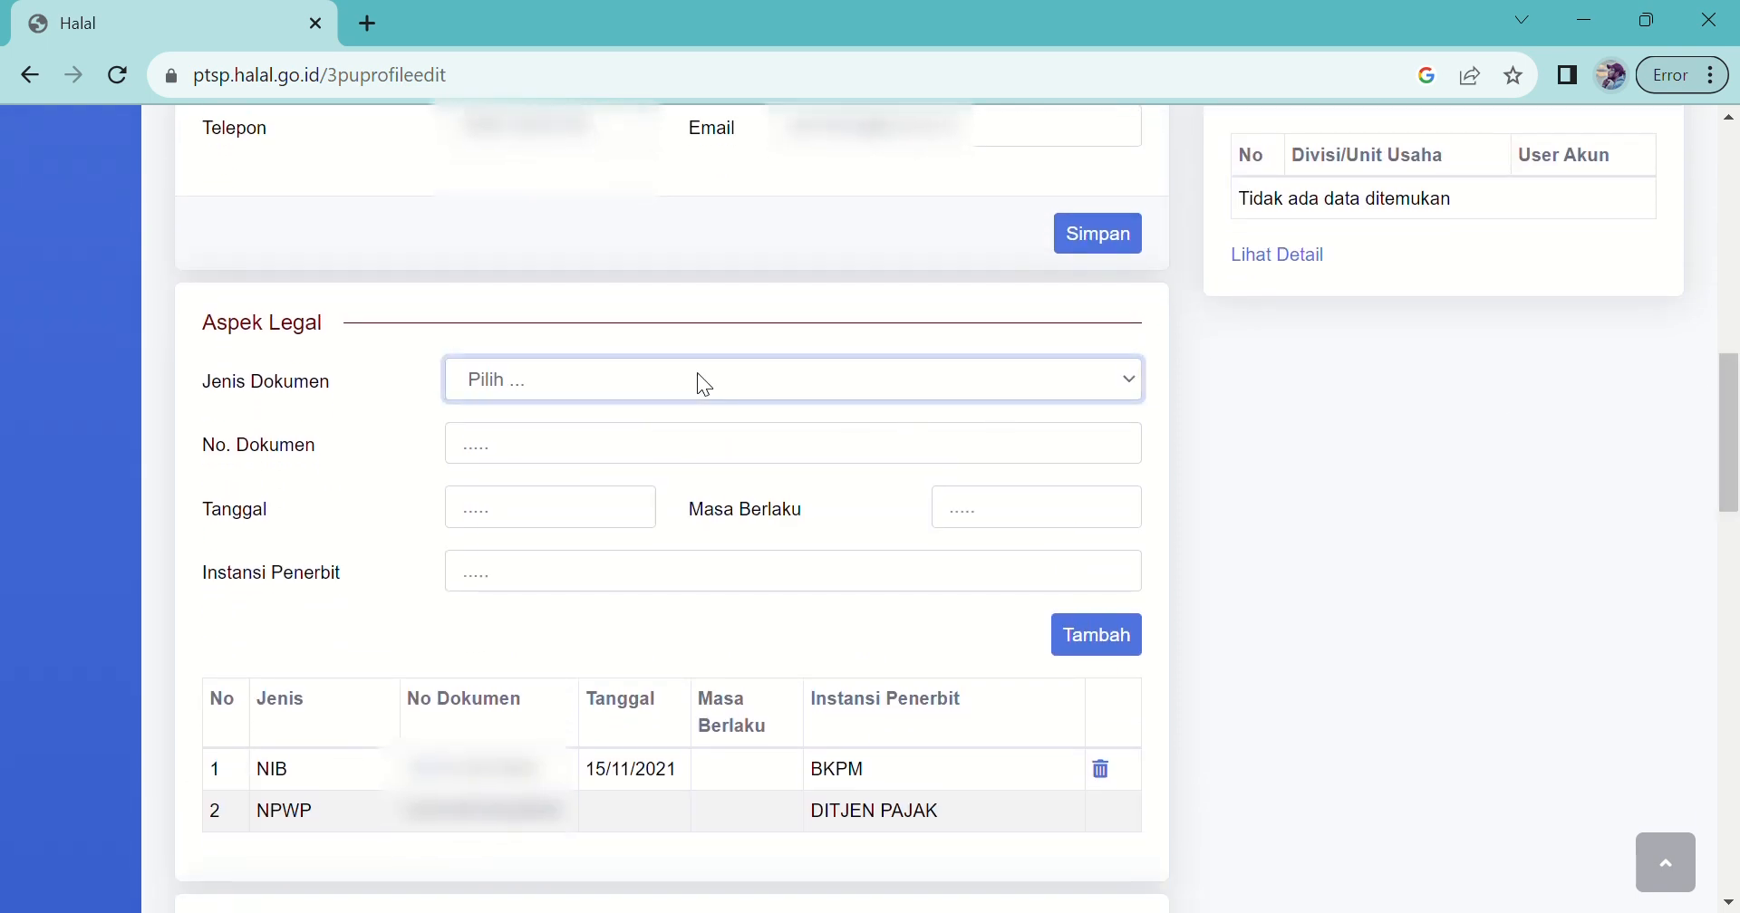
key("n")
left_click(544, 464)
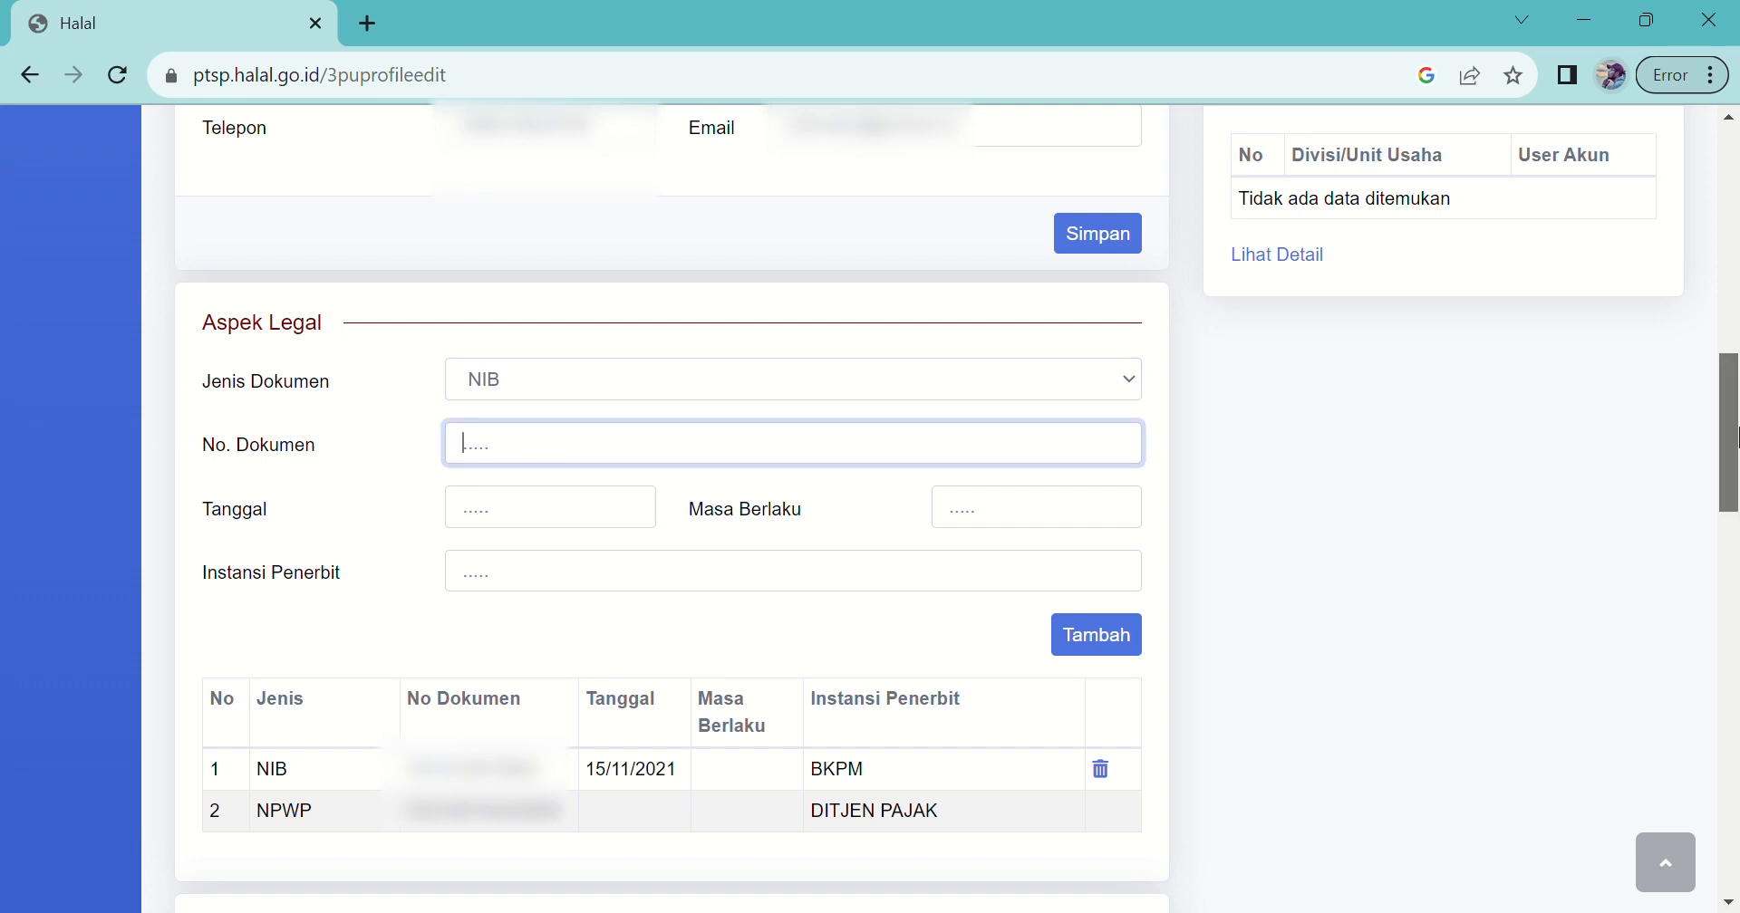
left_click_drag(1726, 455, 1691, 423)
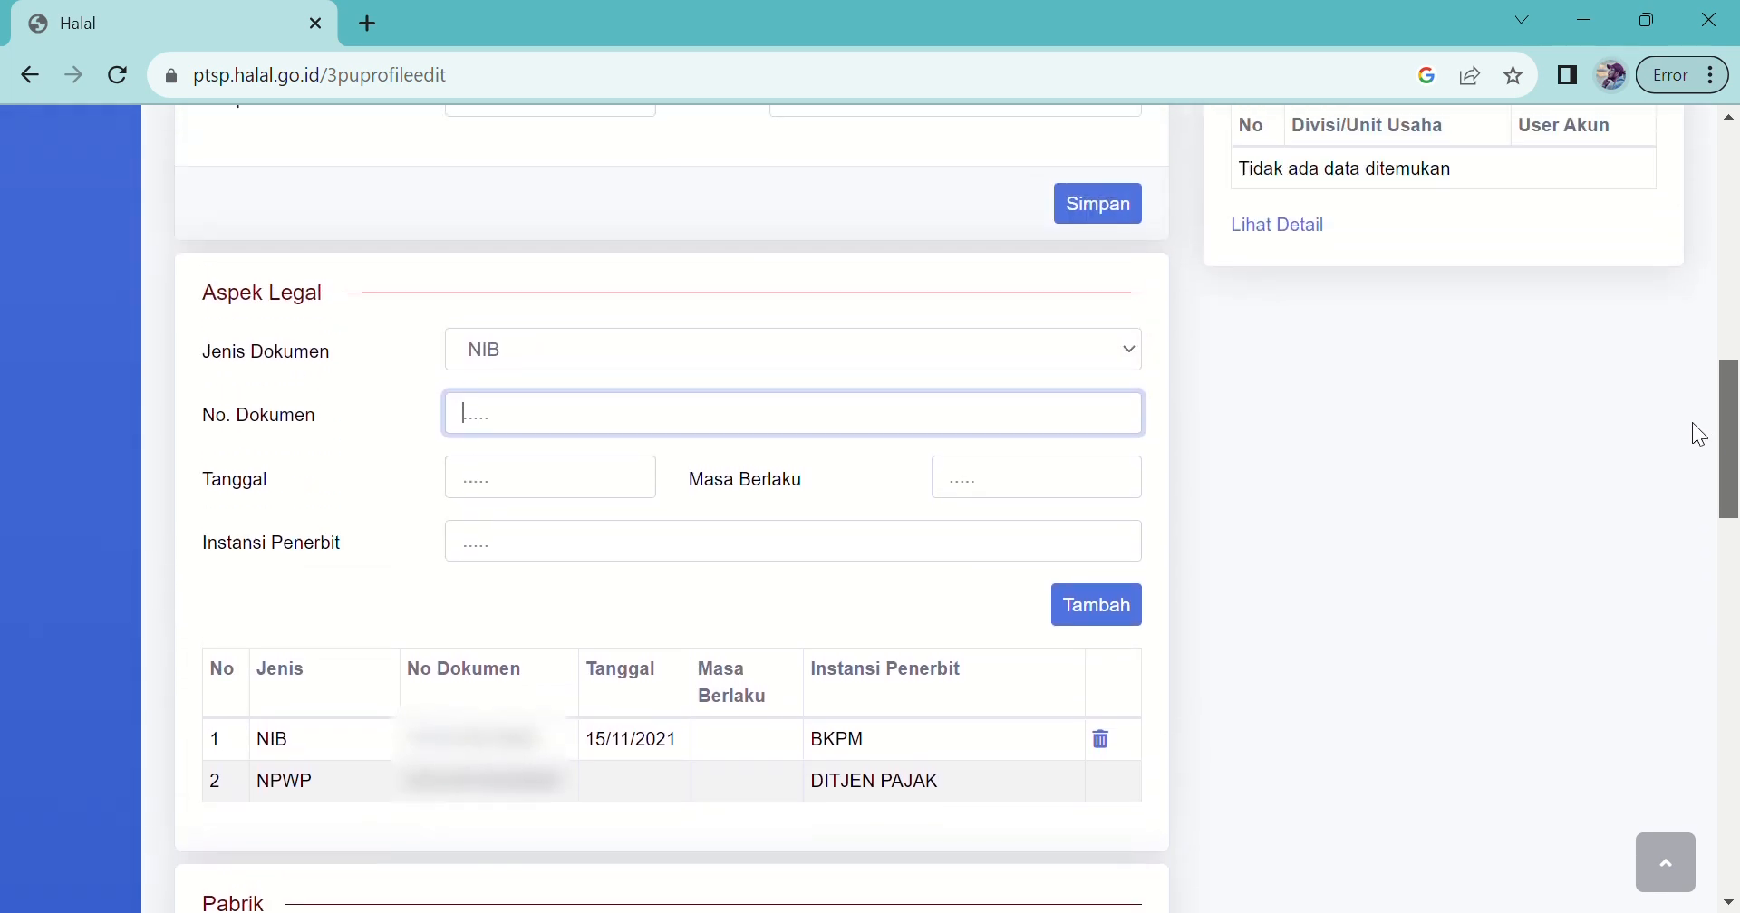
left_click_drag(1728, 379, 1732, 524)
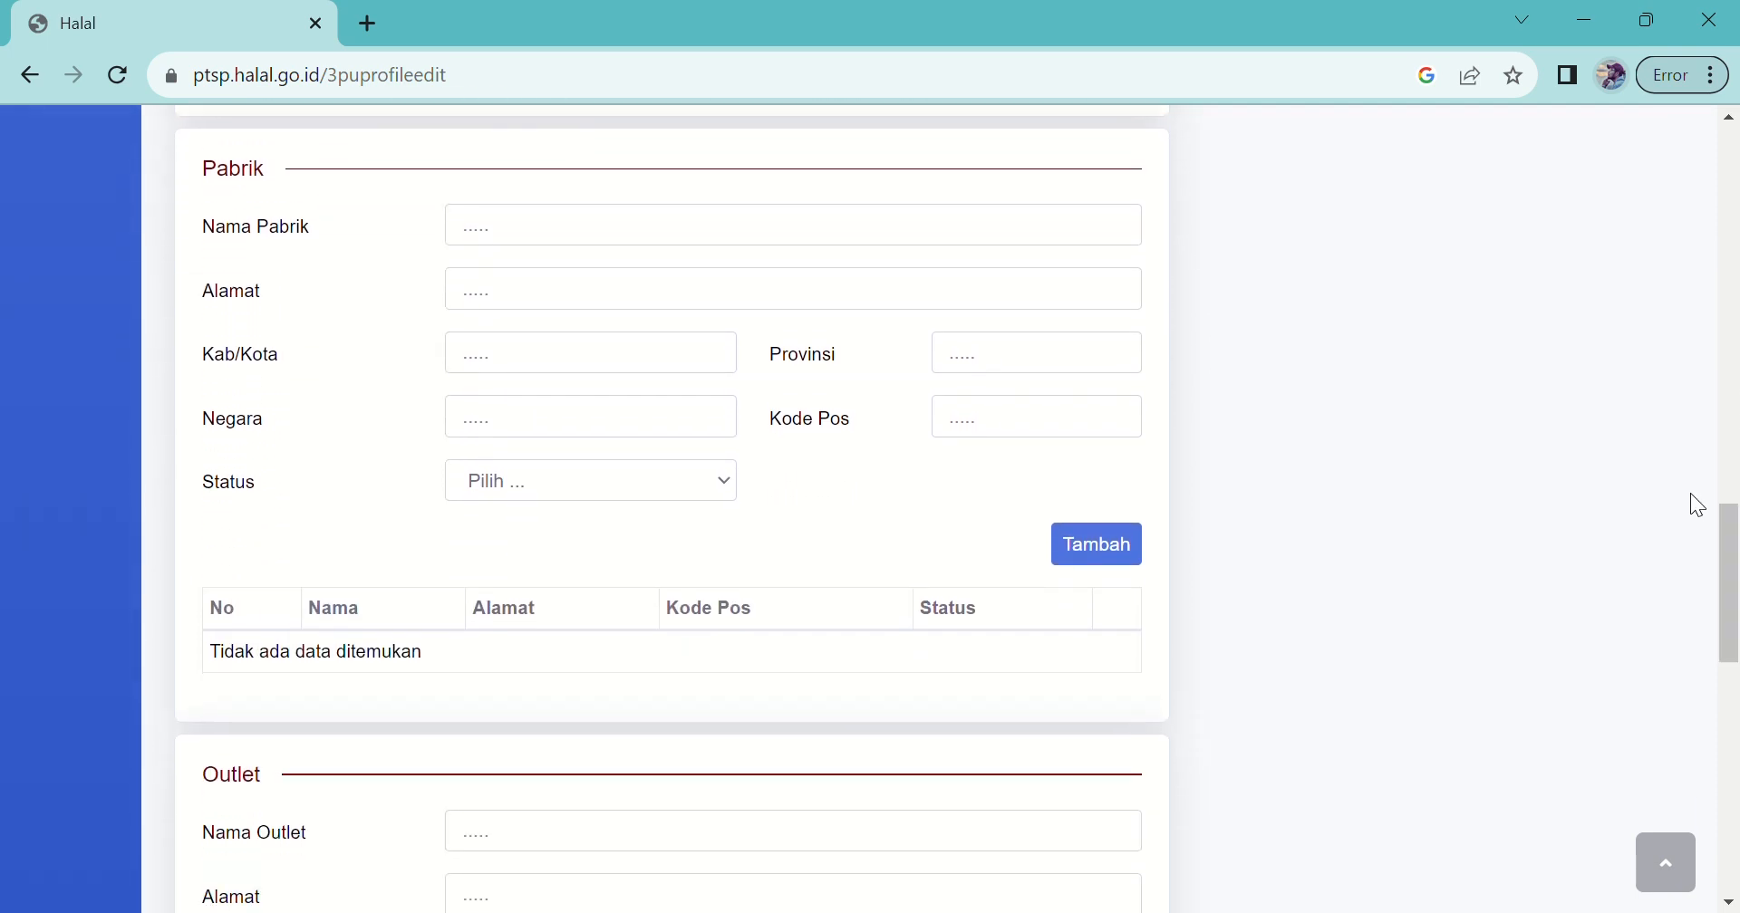
Step: Enter factory name De'nish cookies, city bandung, province jawa barat and country indonesia
left_click(632, 243)
left_click_drag(1725, 583, 1724, 570)
type("De'nish cookies")
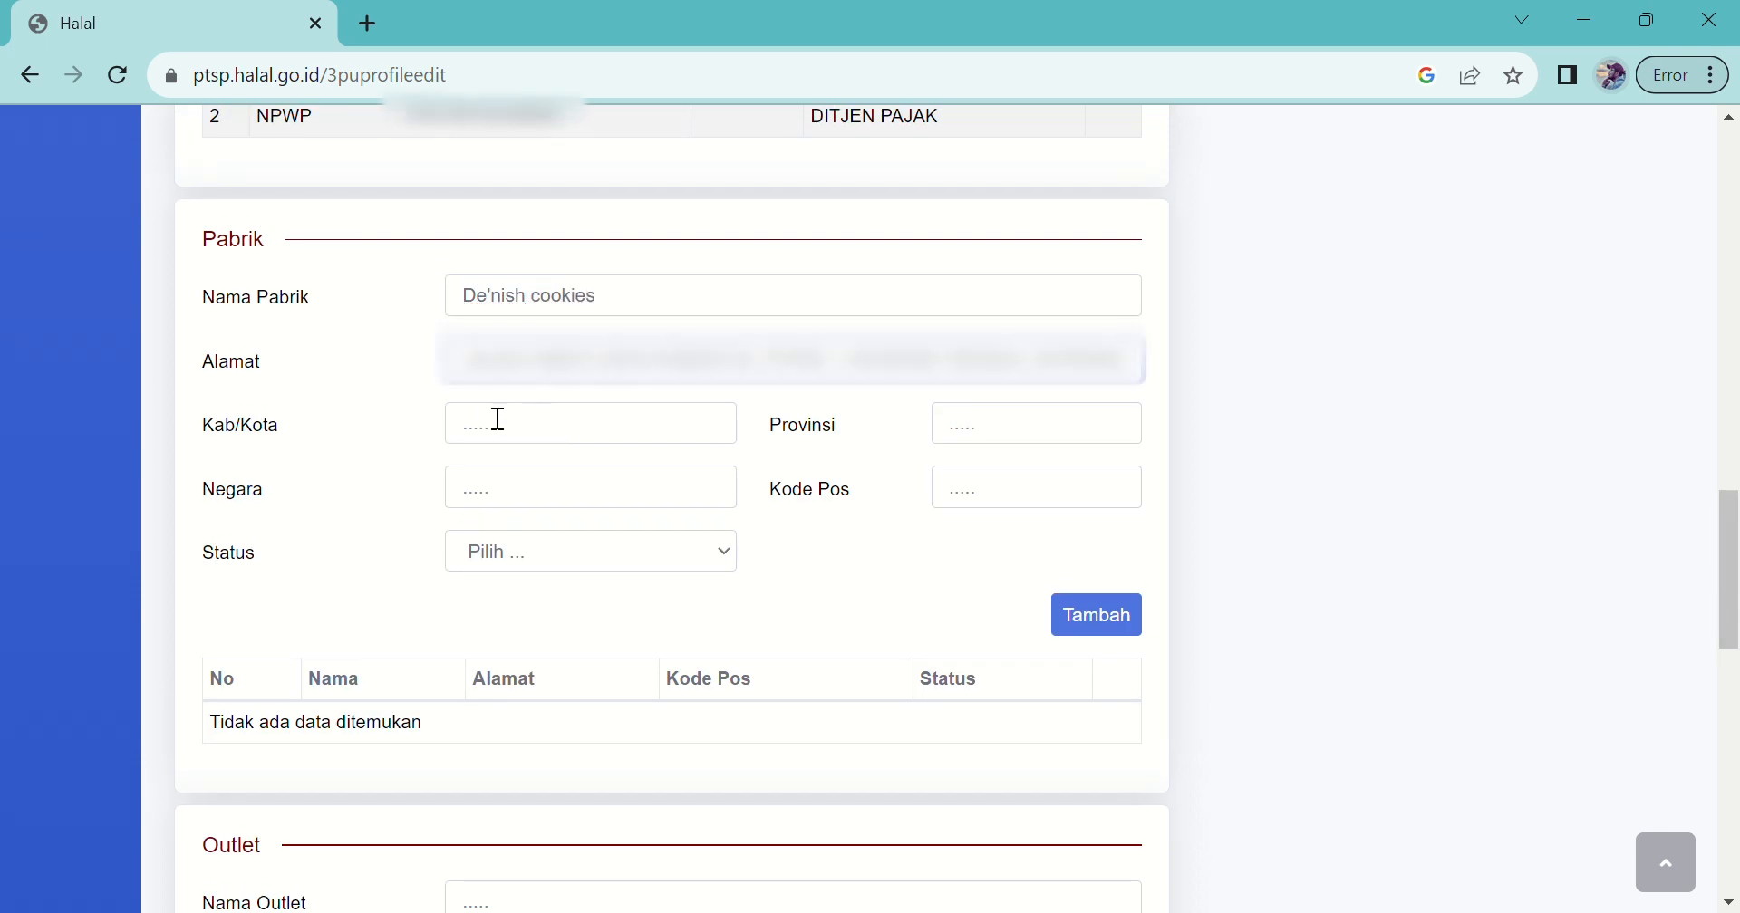
left_click(498, 419)
type("bandung")
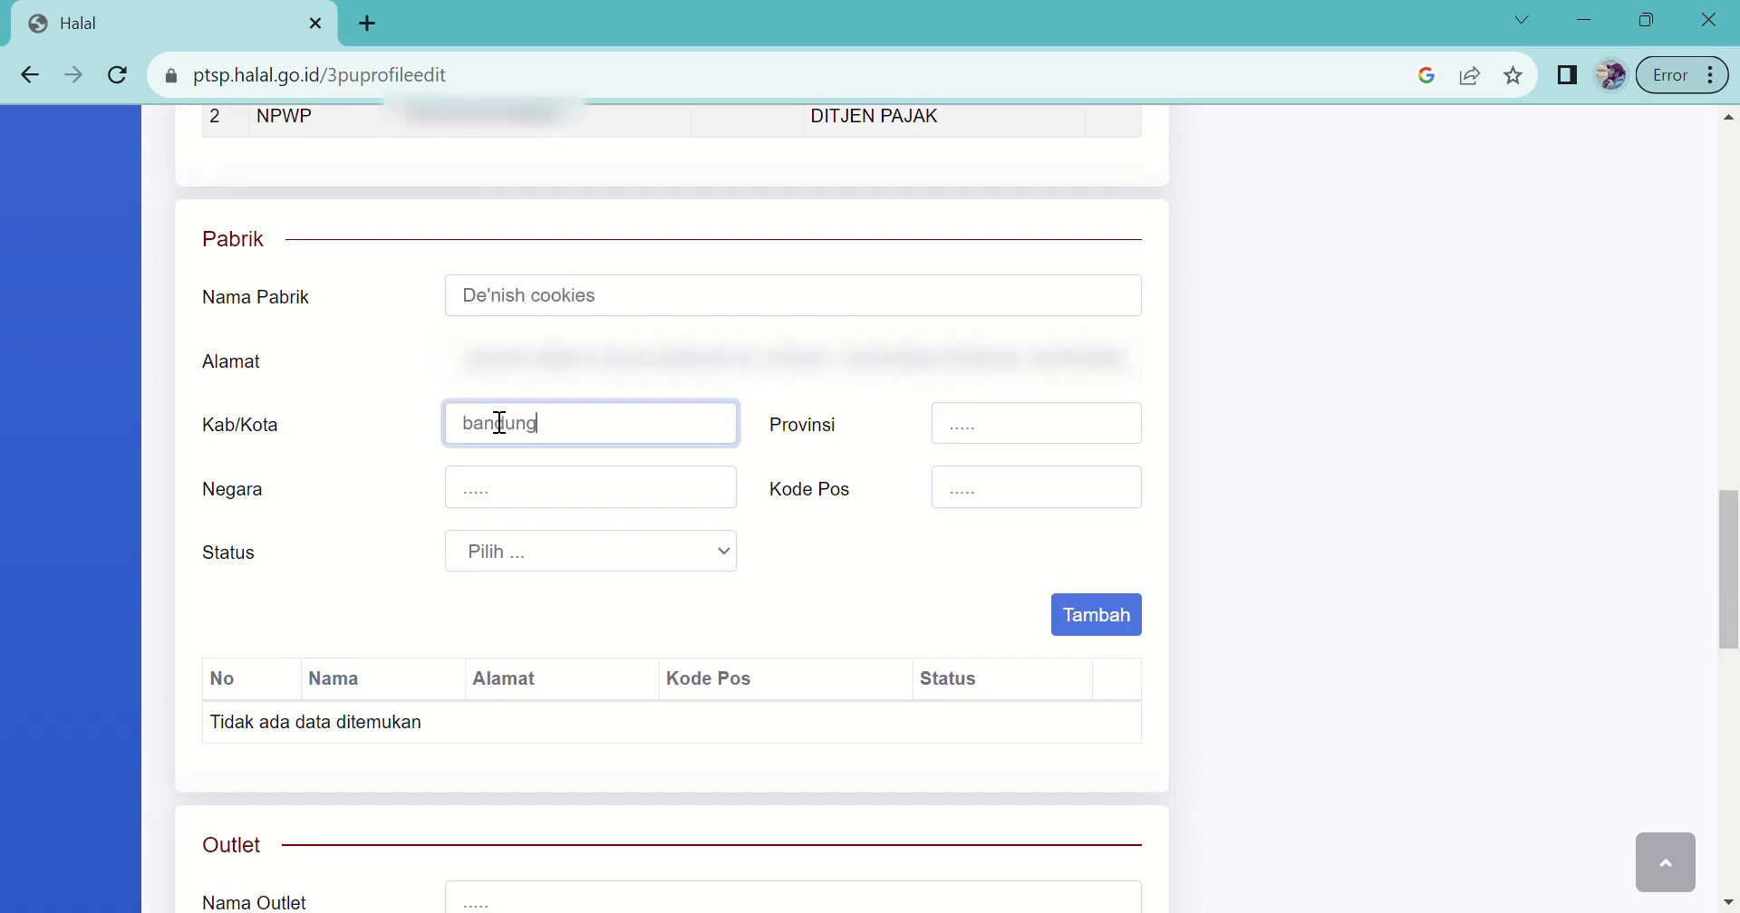
left_click(1002, 437)
type("jawa barat")
left_click(503, 506)
type("ib")
key("BackSpace")
type("ndonesia")
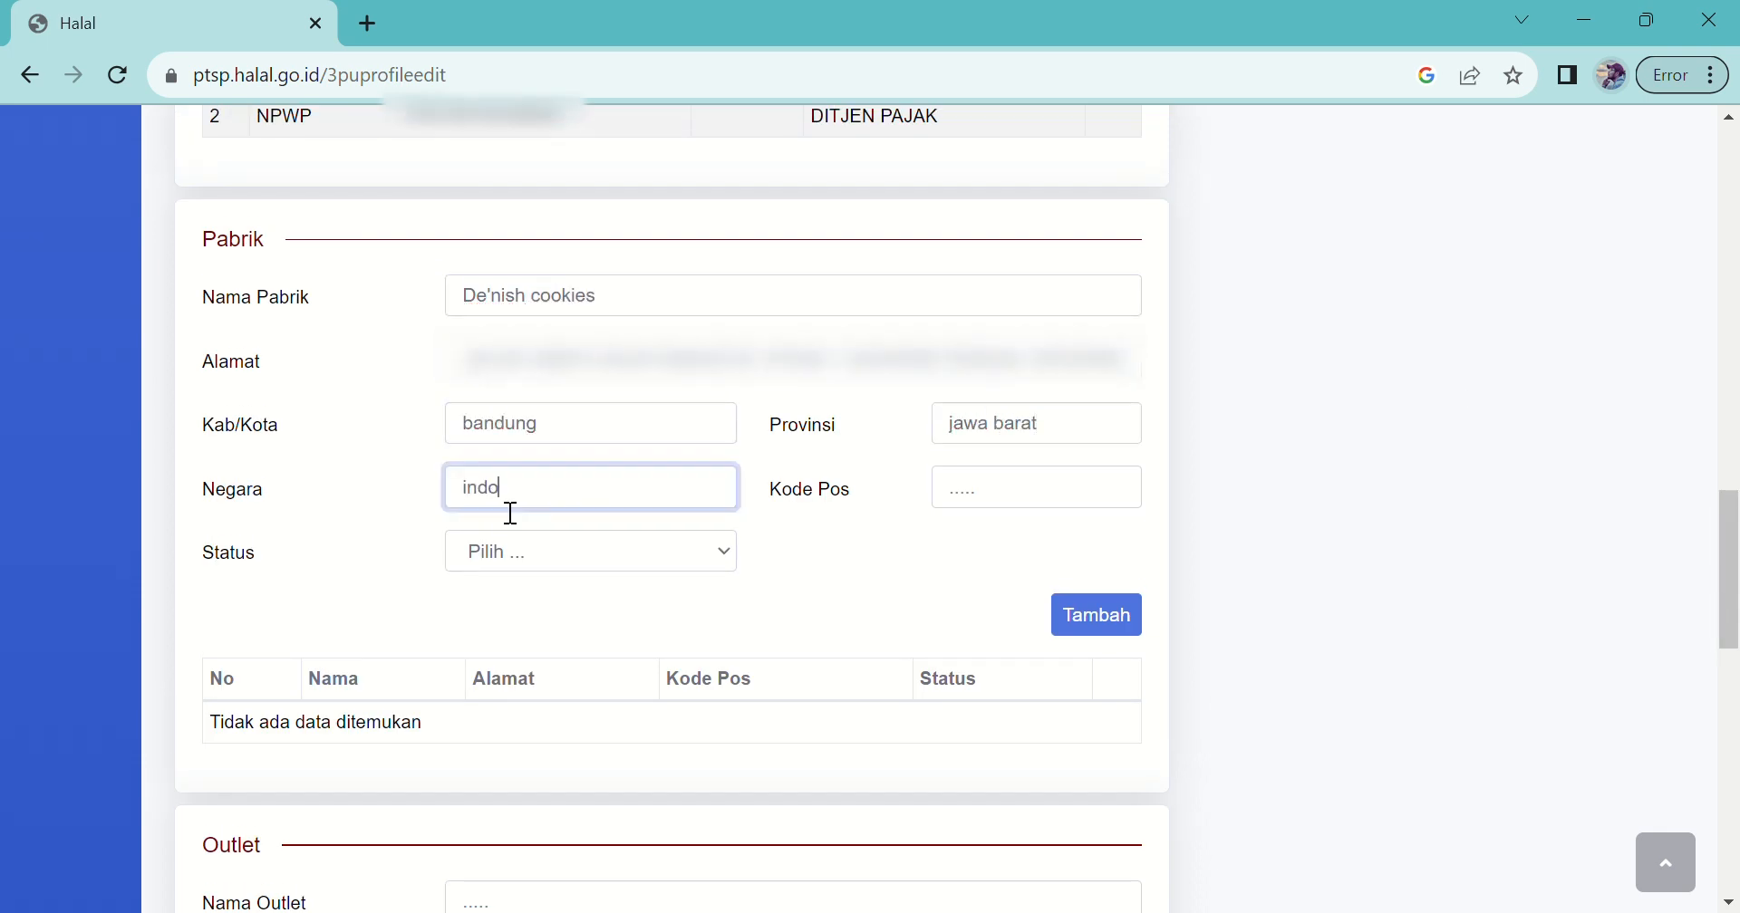
Step: Set the factory status to Milik Sendiri and add it to the Pabrik list
left_click(661, 536)
left_click(547, 602)
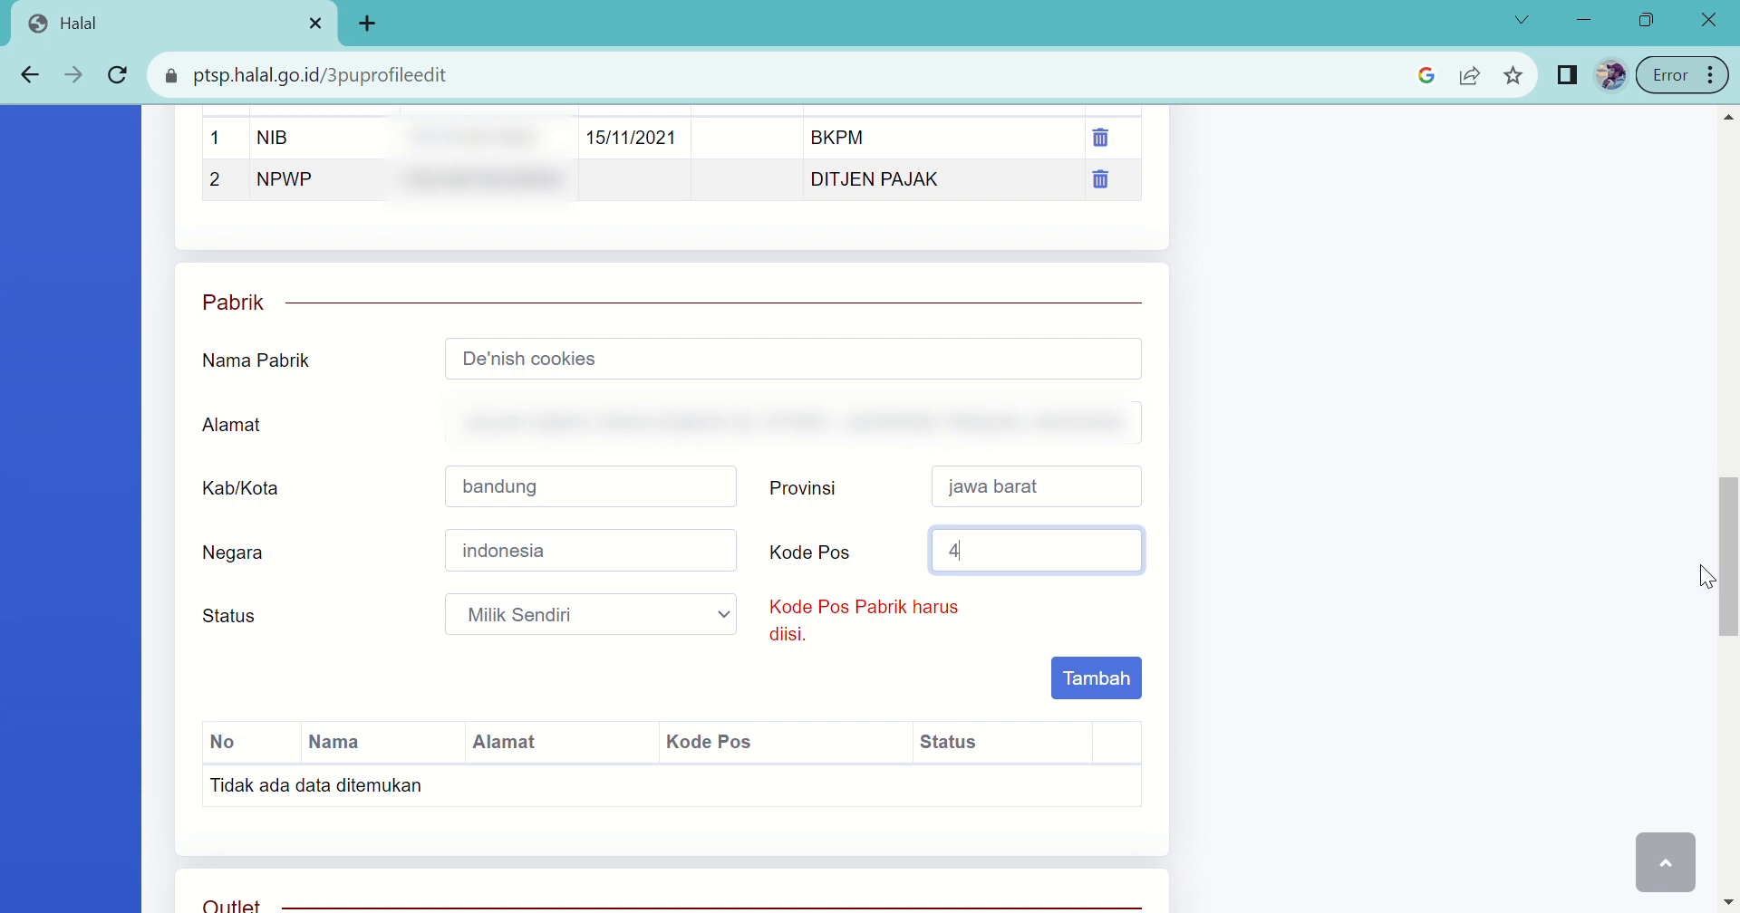
left_click(1098, 681)
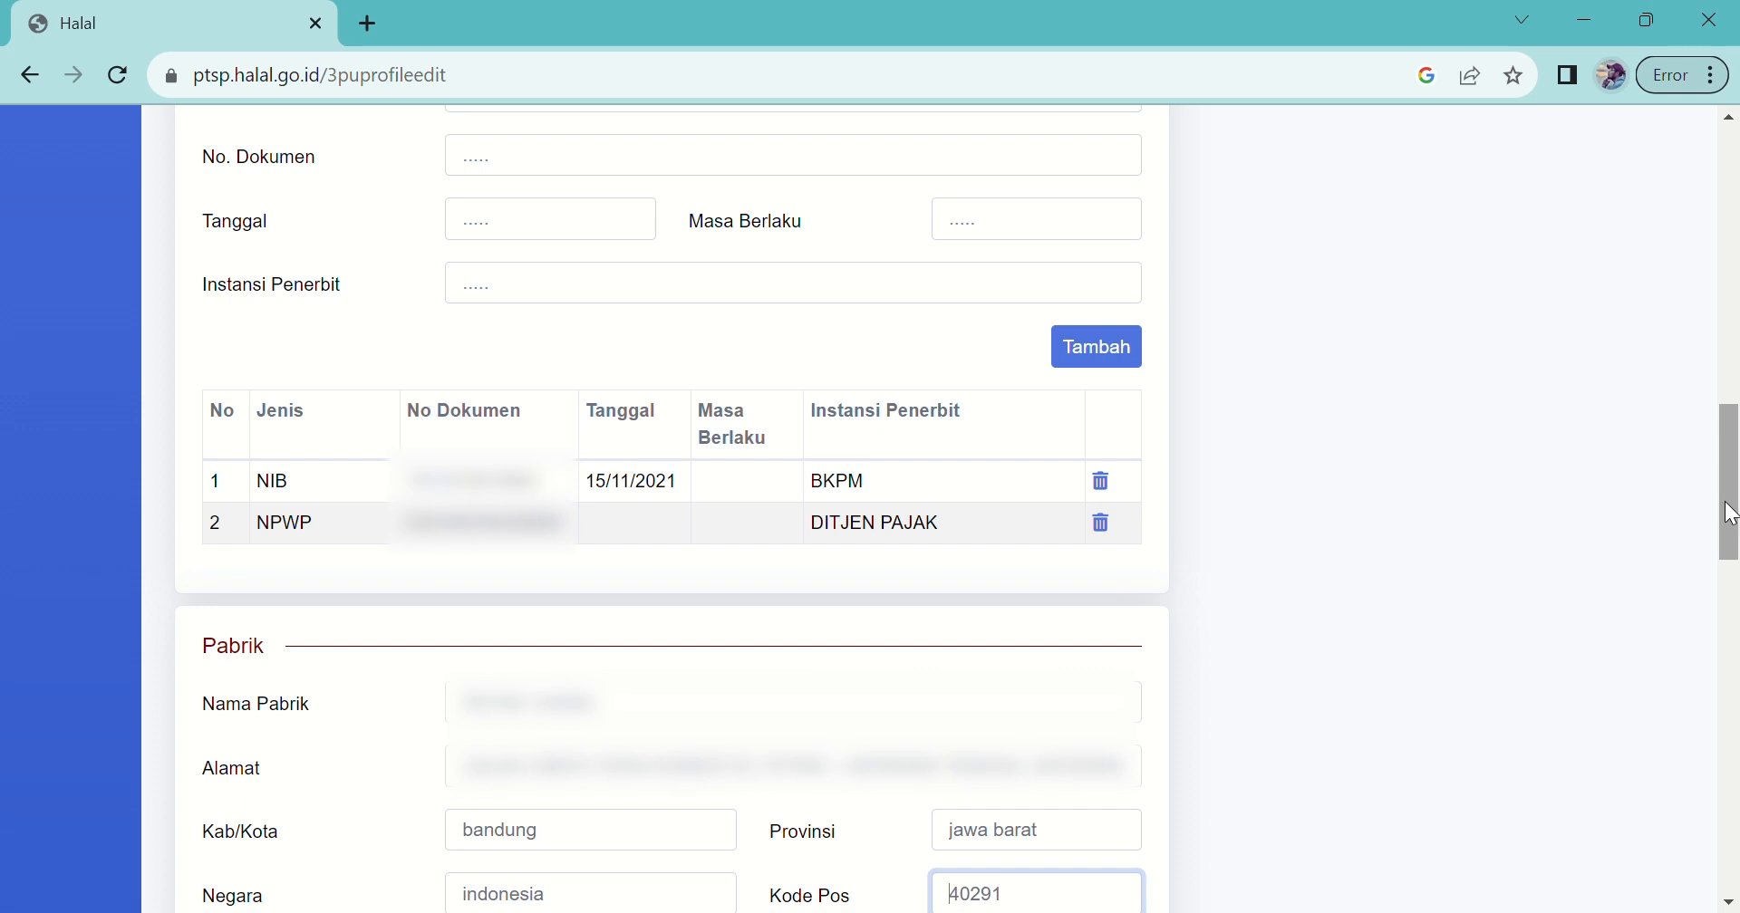
left_click_drag(1727, 514, 1725, 716)
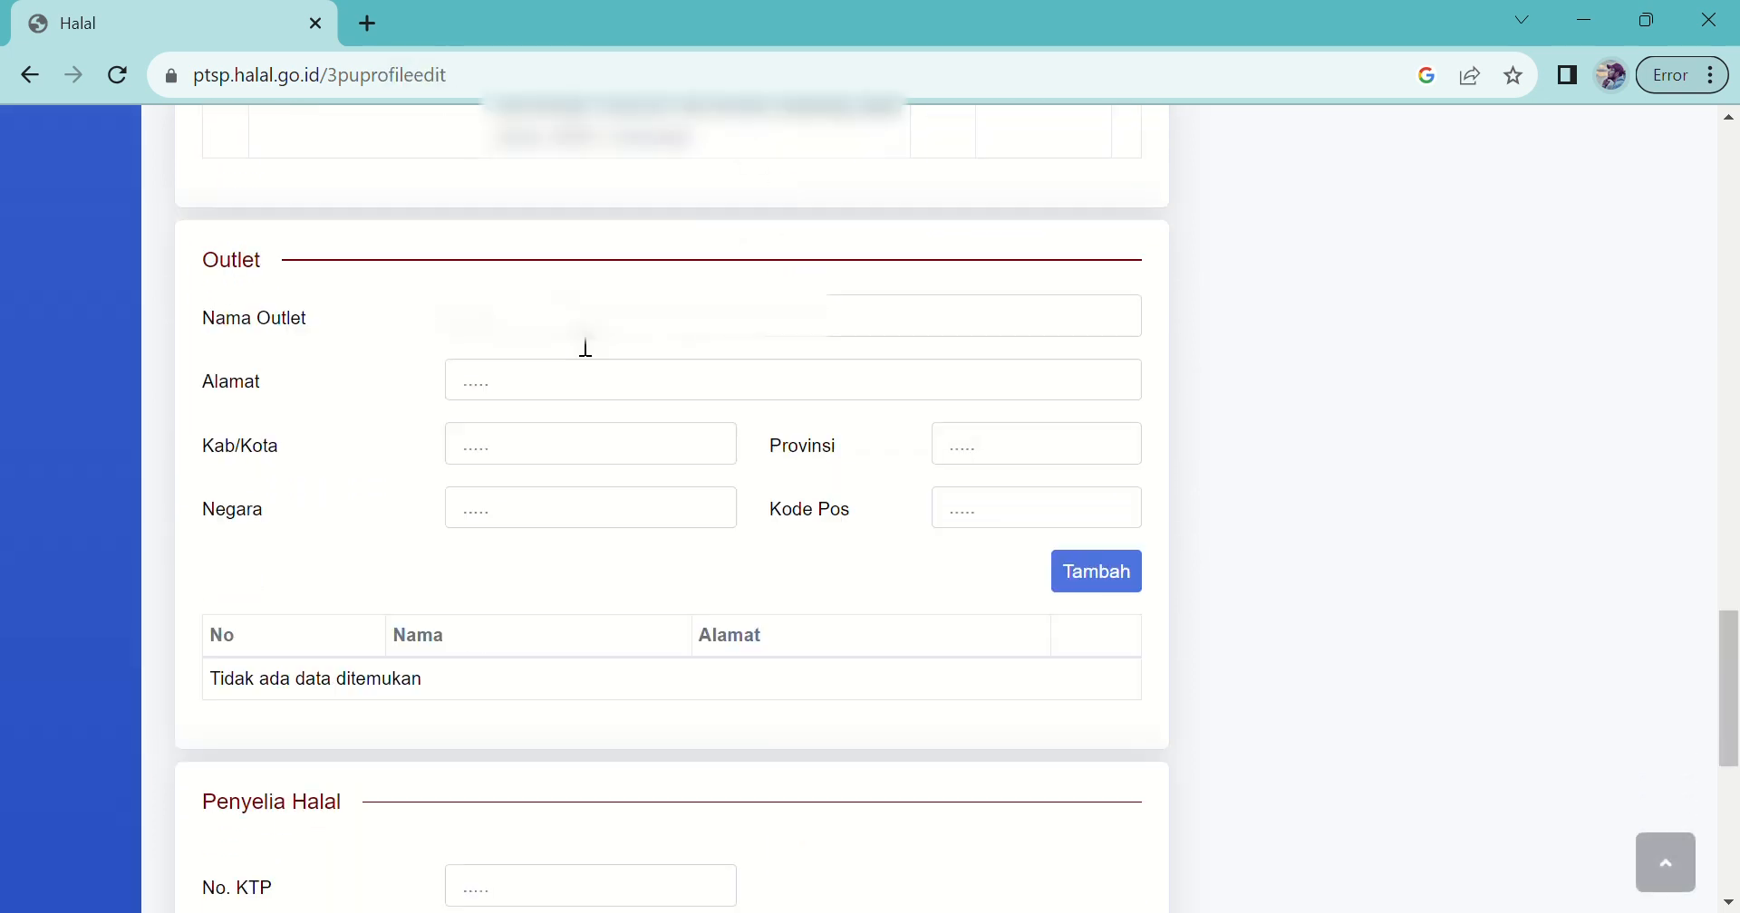
Step: Enter outlet name De'nish Cookies, paste its address, and set city Bandung, province Jawa Barat
left_click(586, 333)
type("De'nish ")
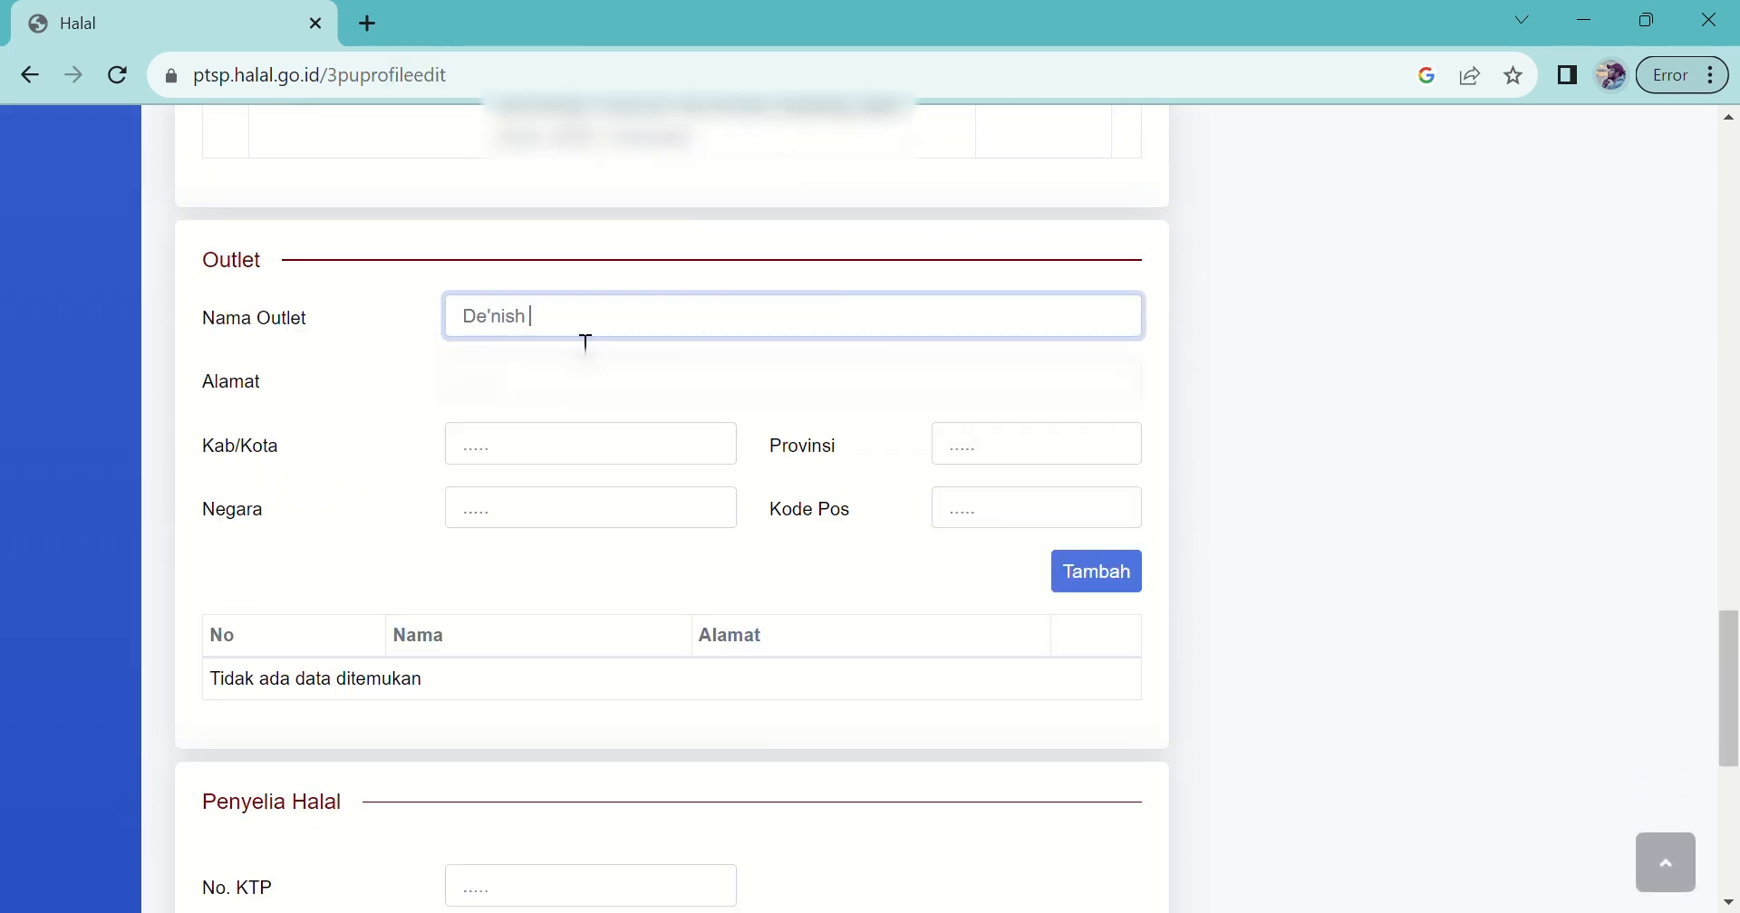
type("Cookies")
left_click(516, 410)
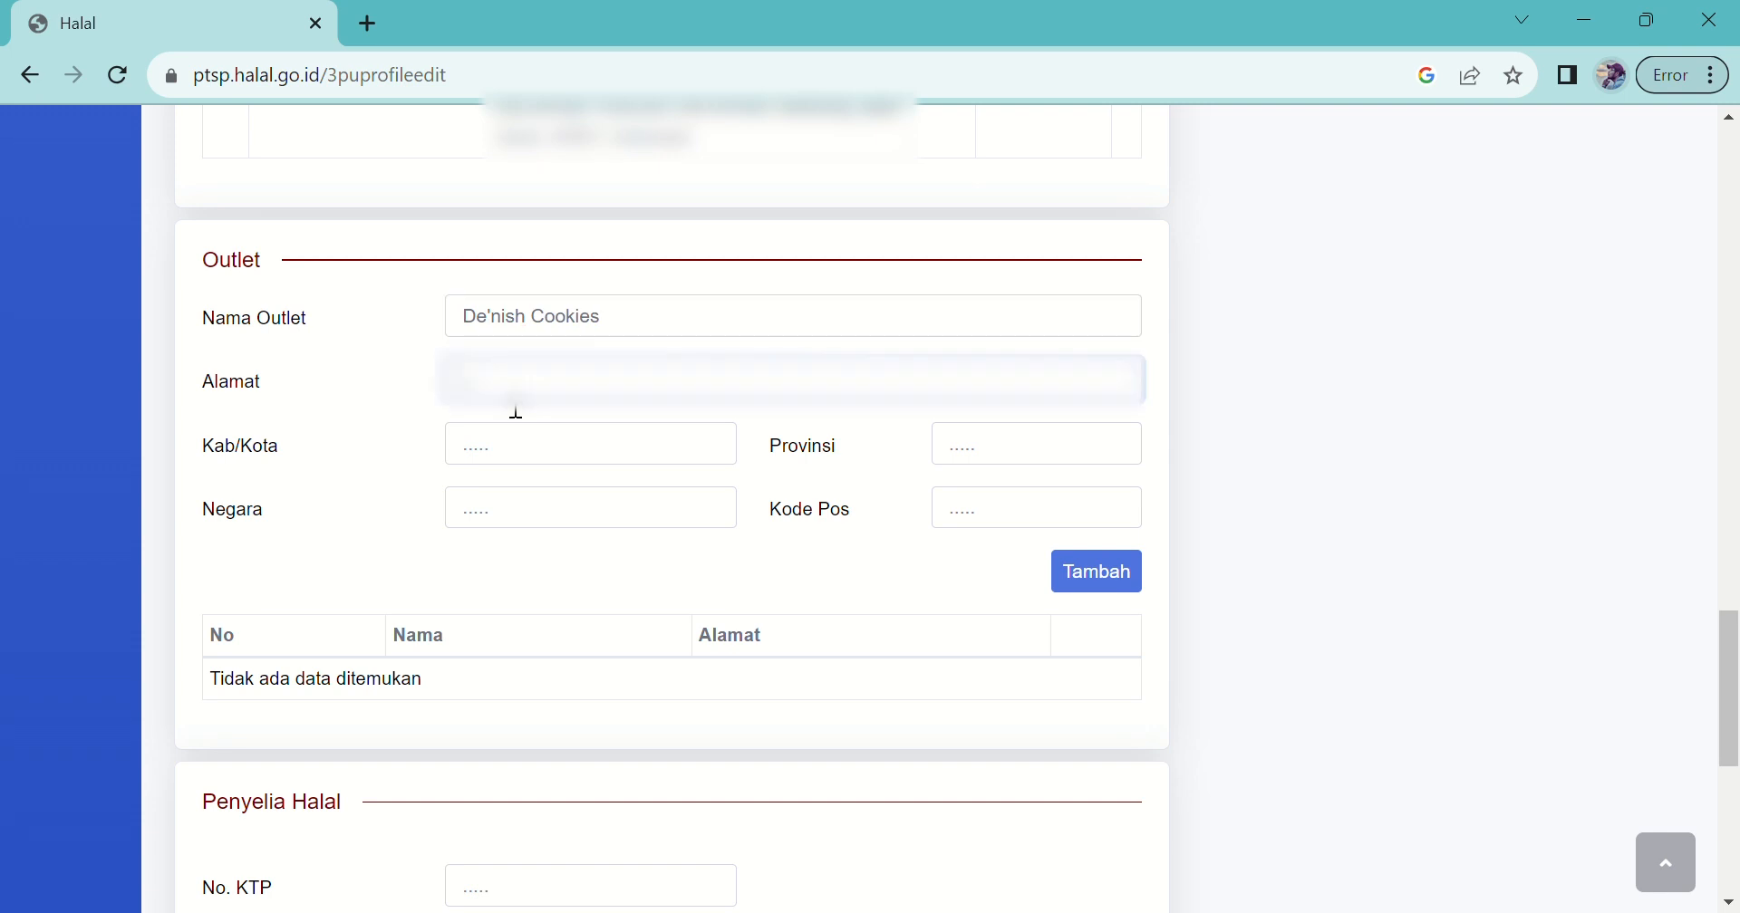
key("ctrl+v")
left_click(562, 467)
type("Bandung")
left_click(1008, 467)
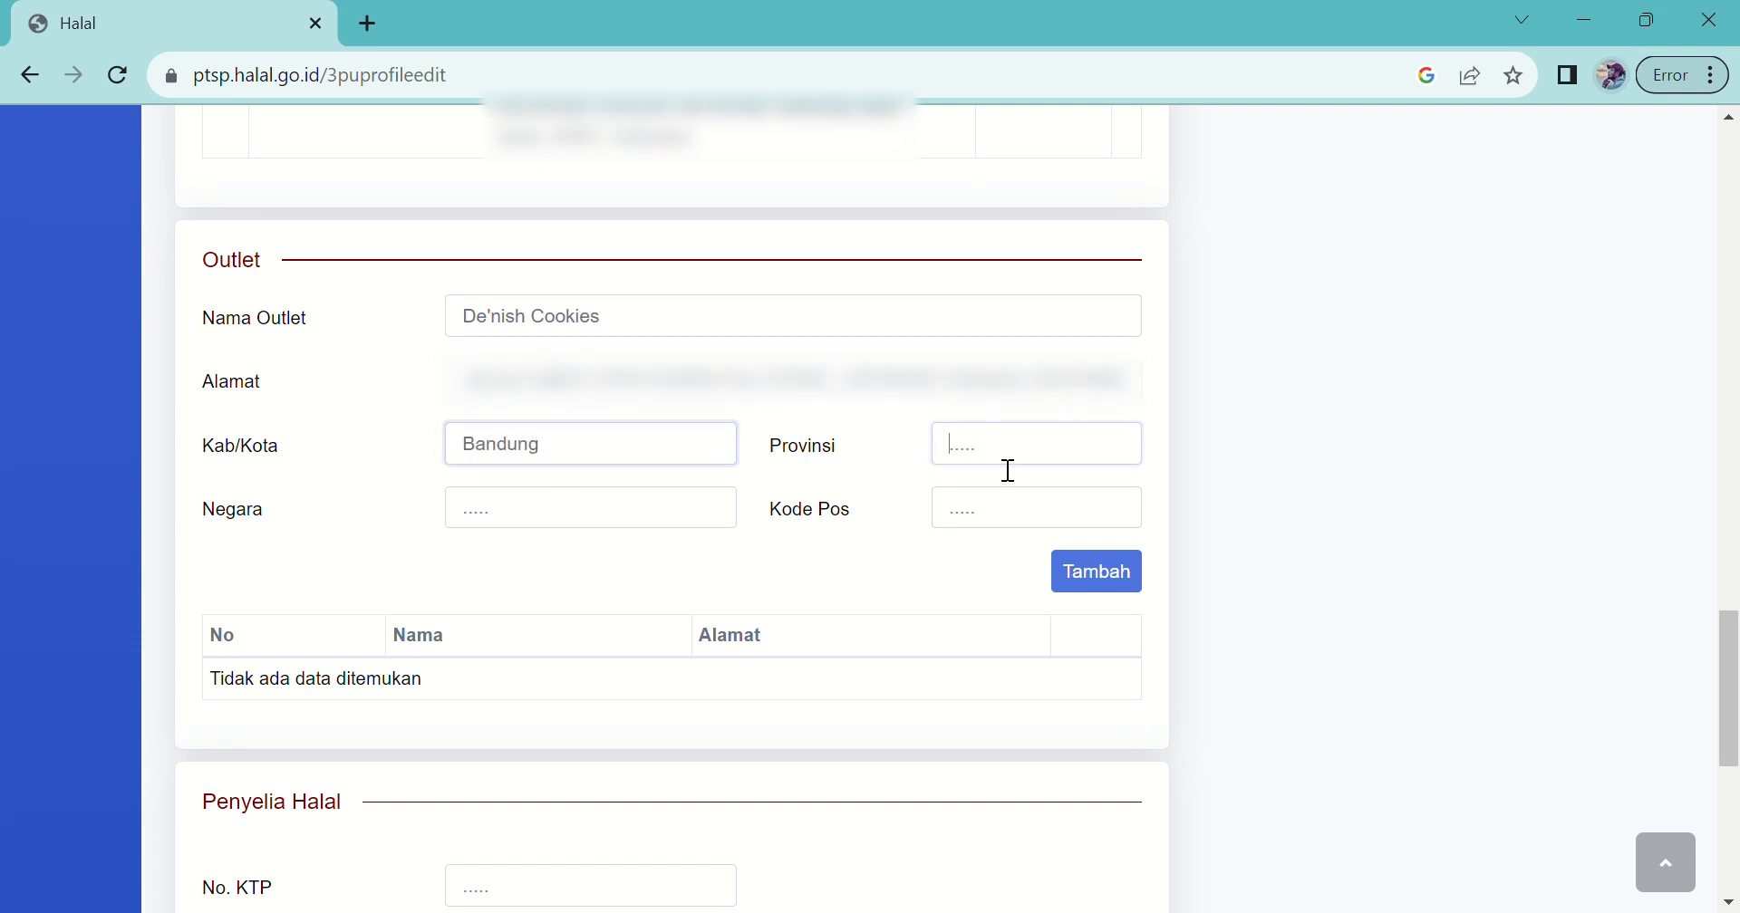
type("Jawa Barat")
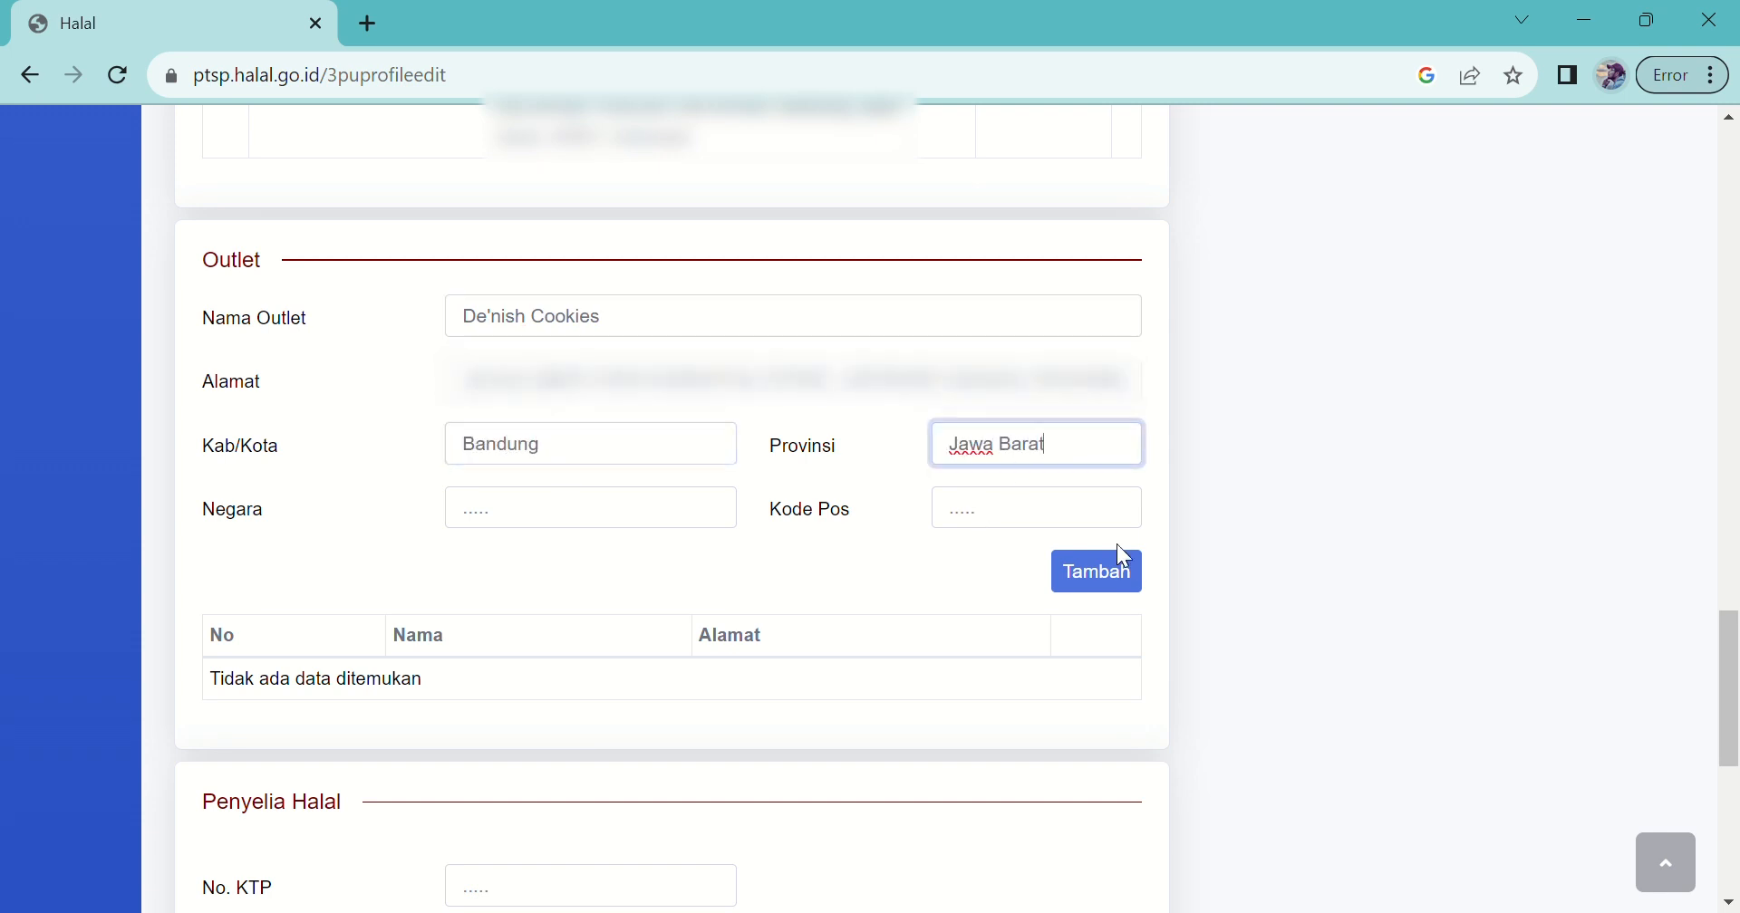
Step: Give the outlet postcode 40291 and country Indonesia, add it, then scroll to Penyelia Halal
left_click(1018, 521)
left_click_drag(1726, 677, 1719, 634)
type("40291")
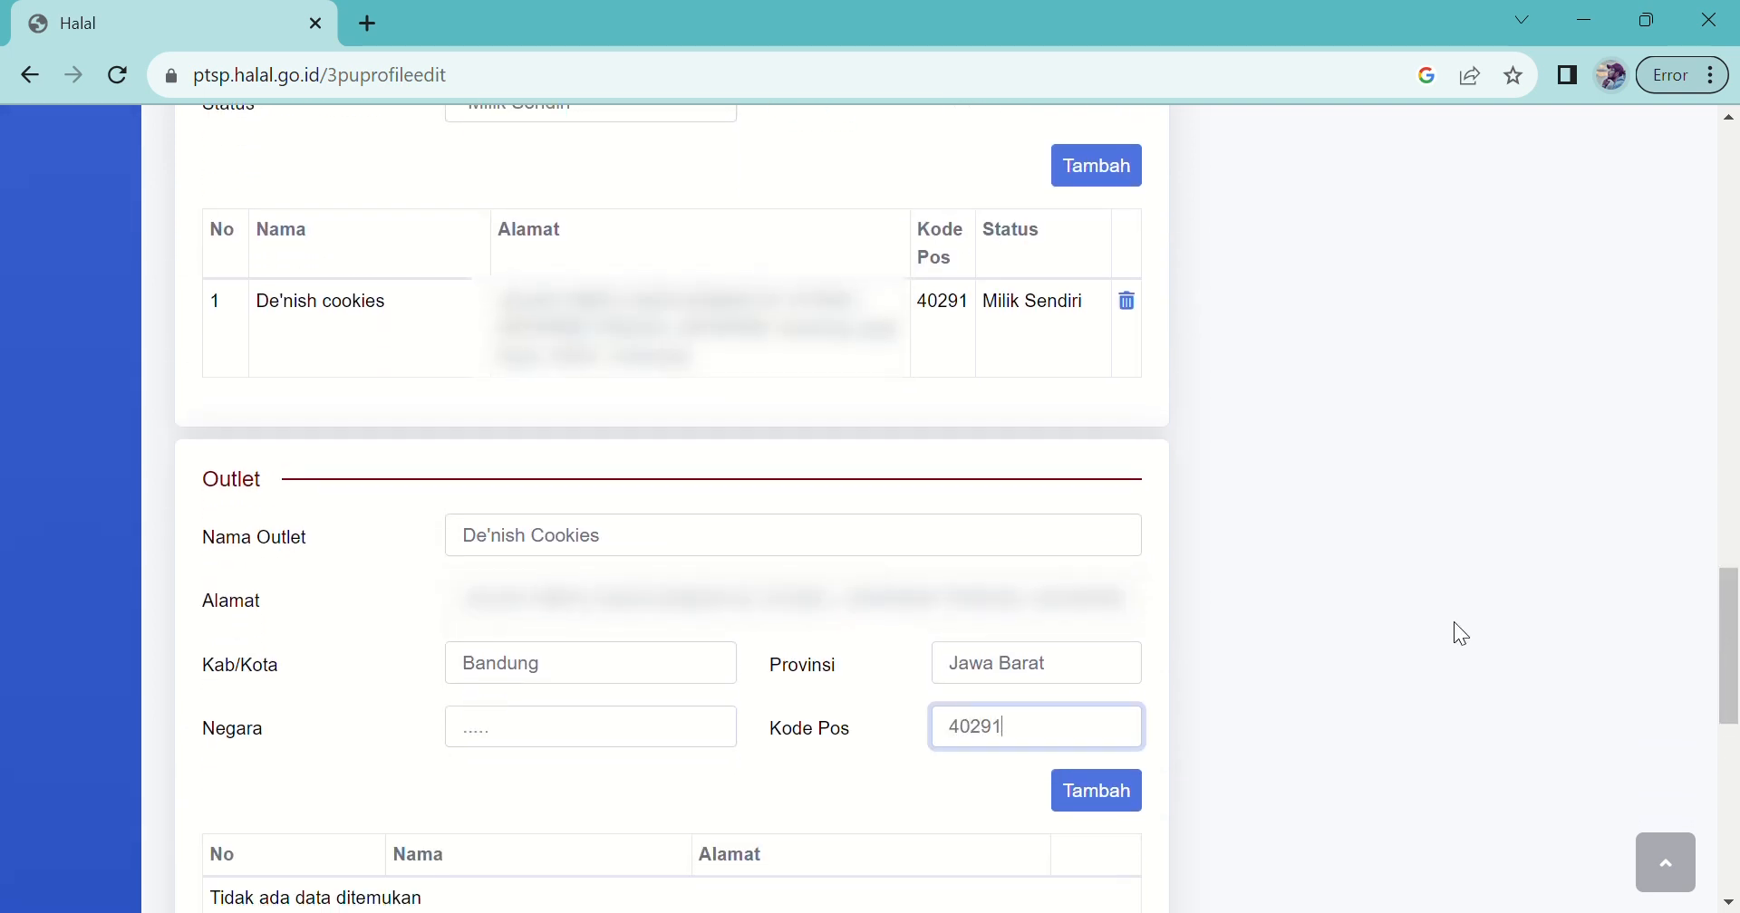
left_click(705, 725)
type("Indi")
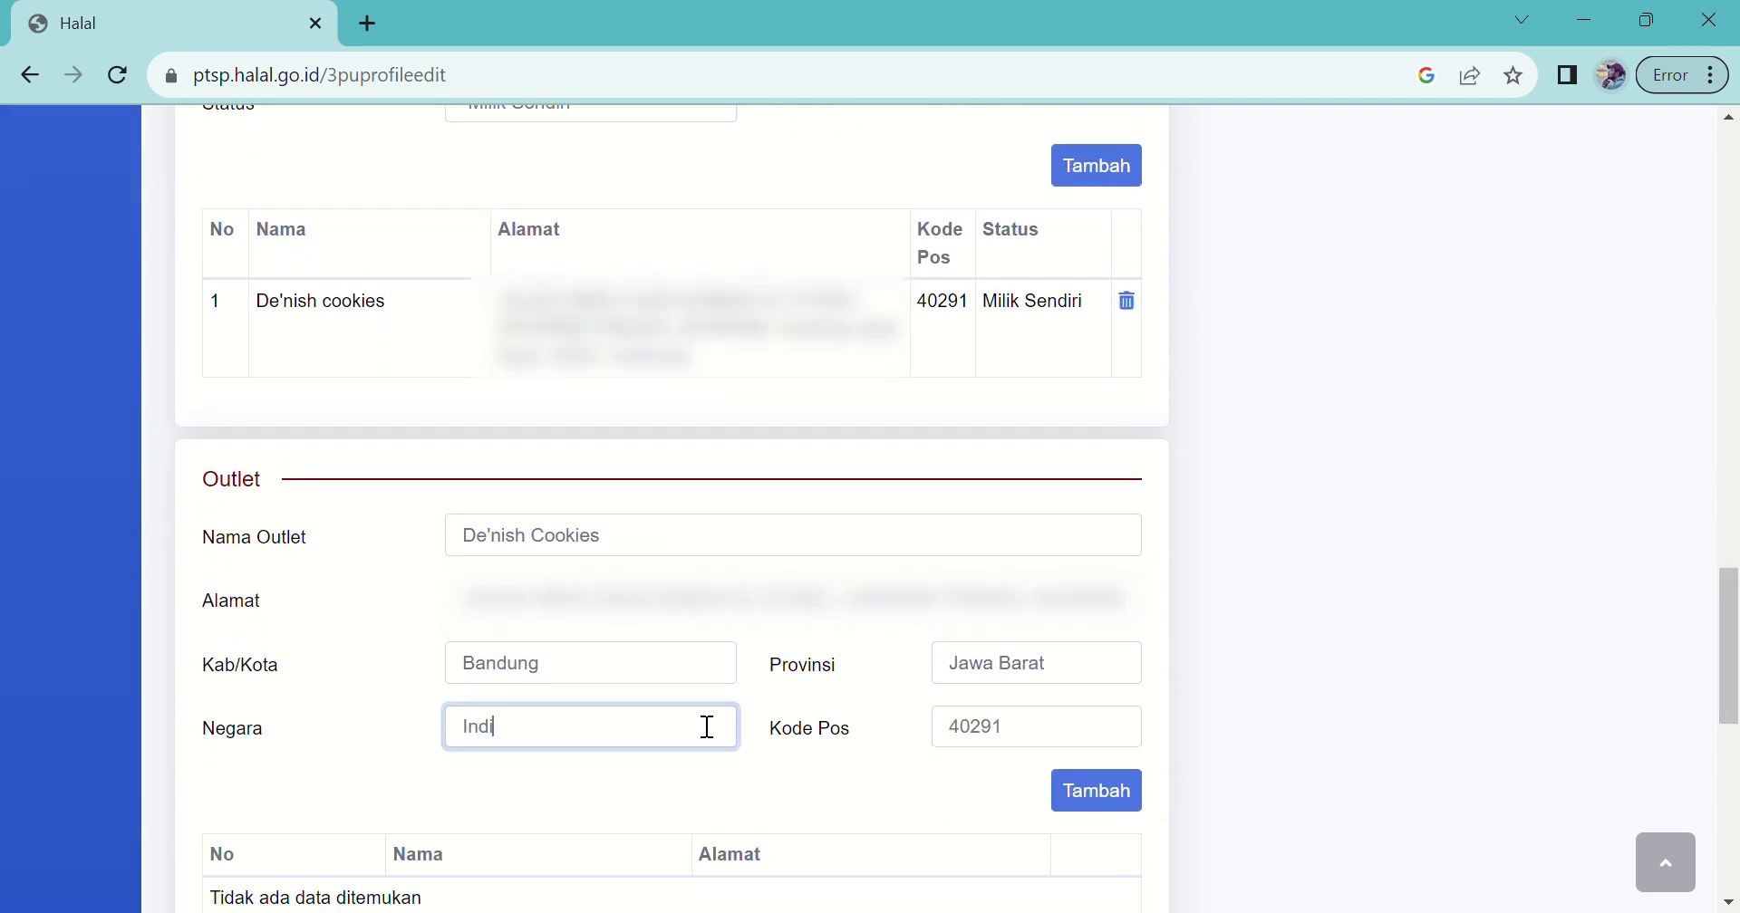
type("nesinesia")
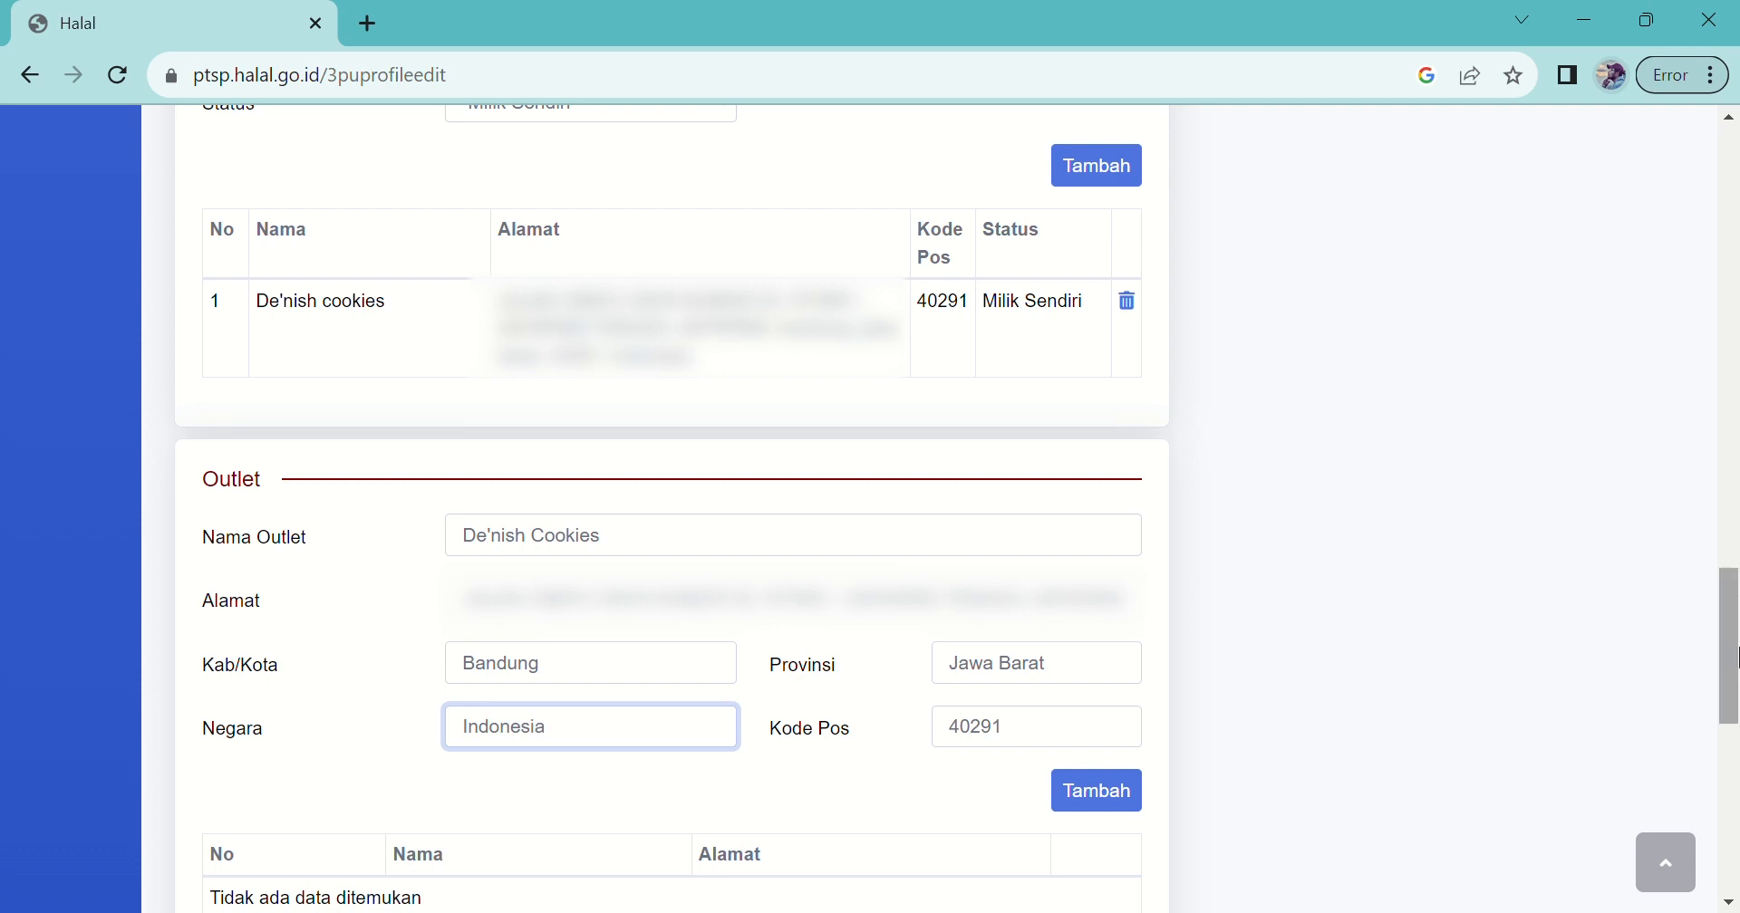
left_click_drag(1724, 625, 1726, 701)
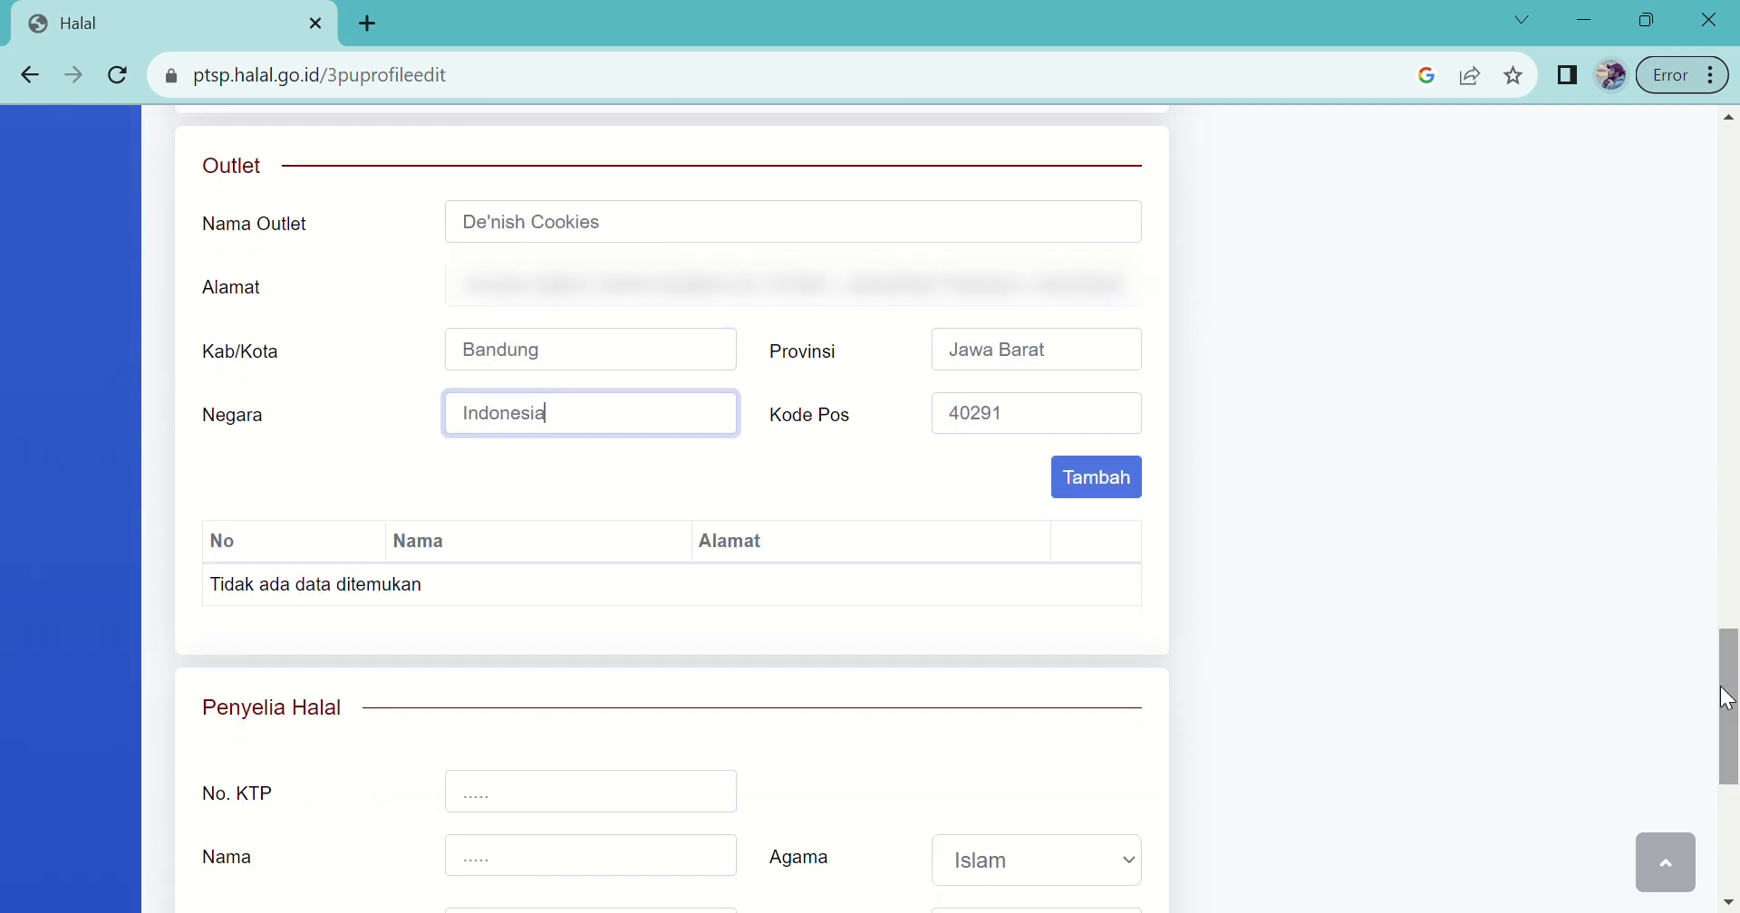
left_click(1083, 484)
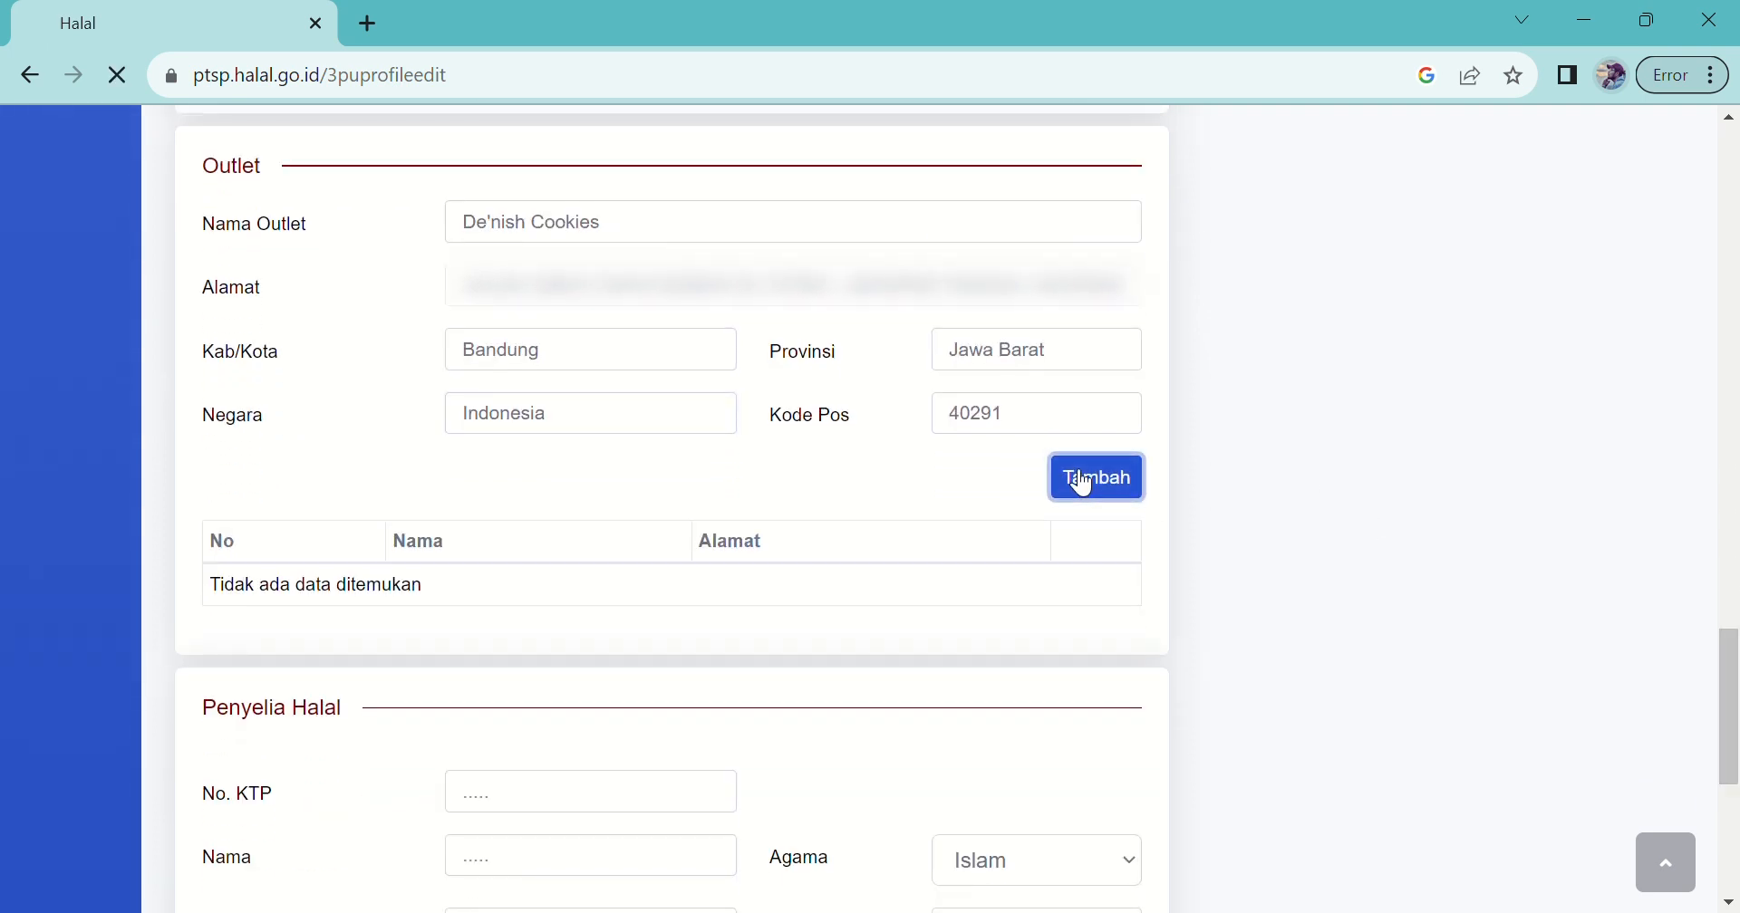
scroll(1731, 642, "down", 4)
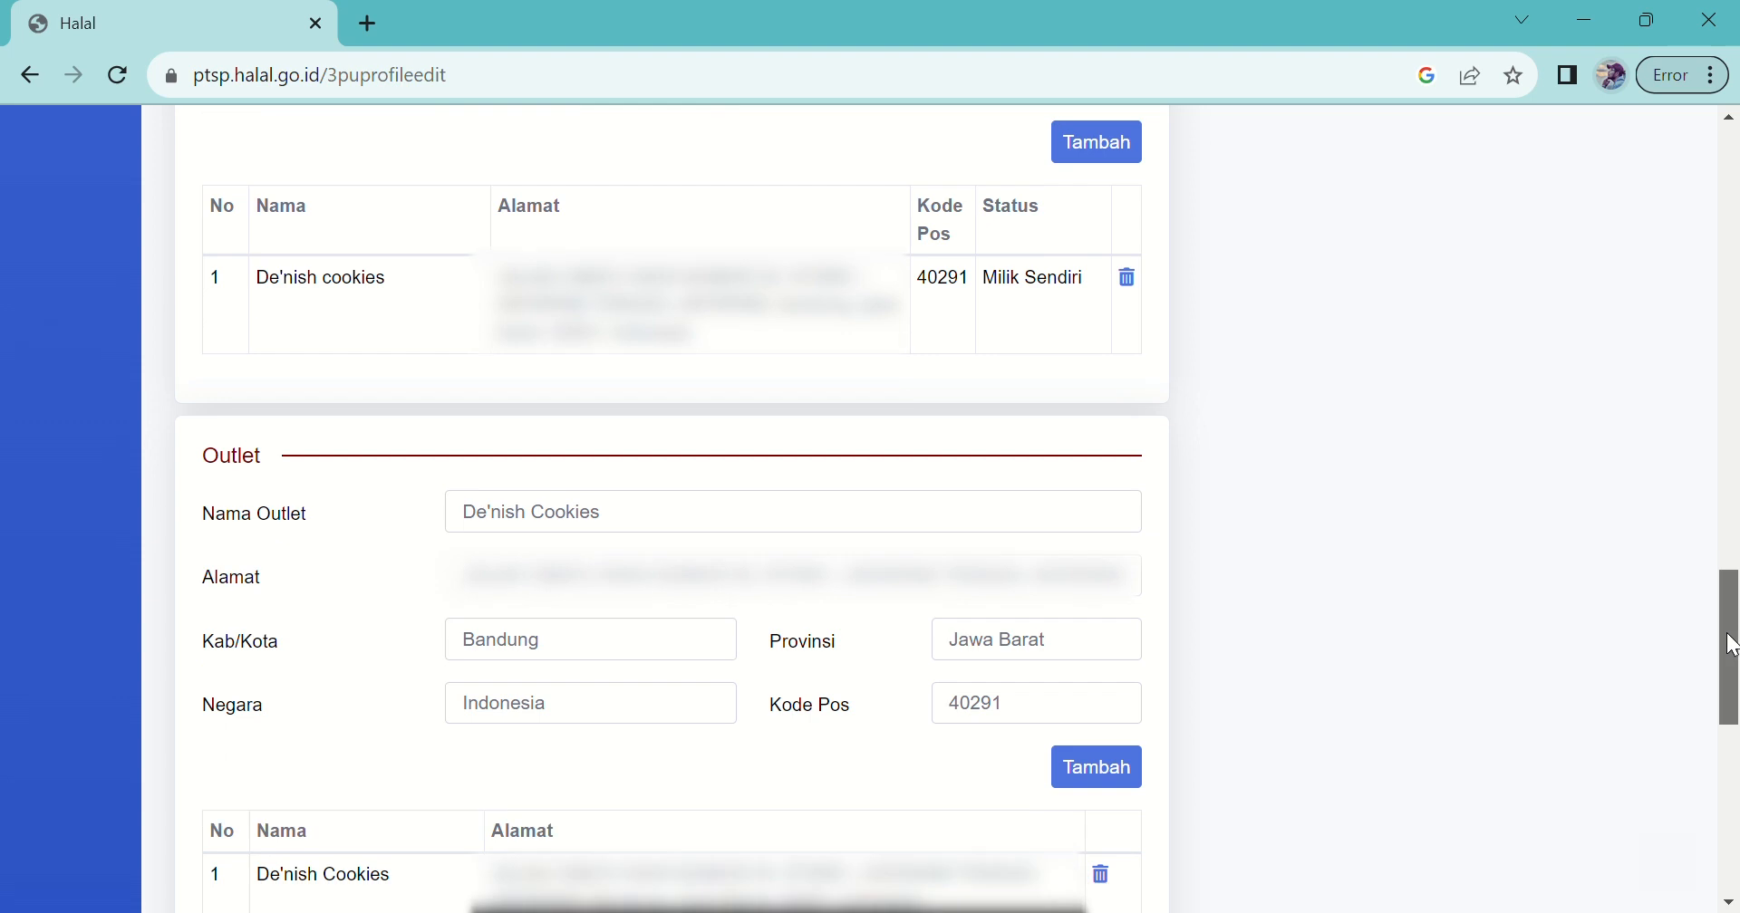
left_click_drag(1731, 689, 1735, 771)
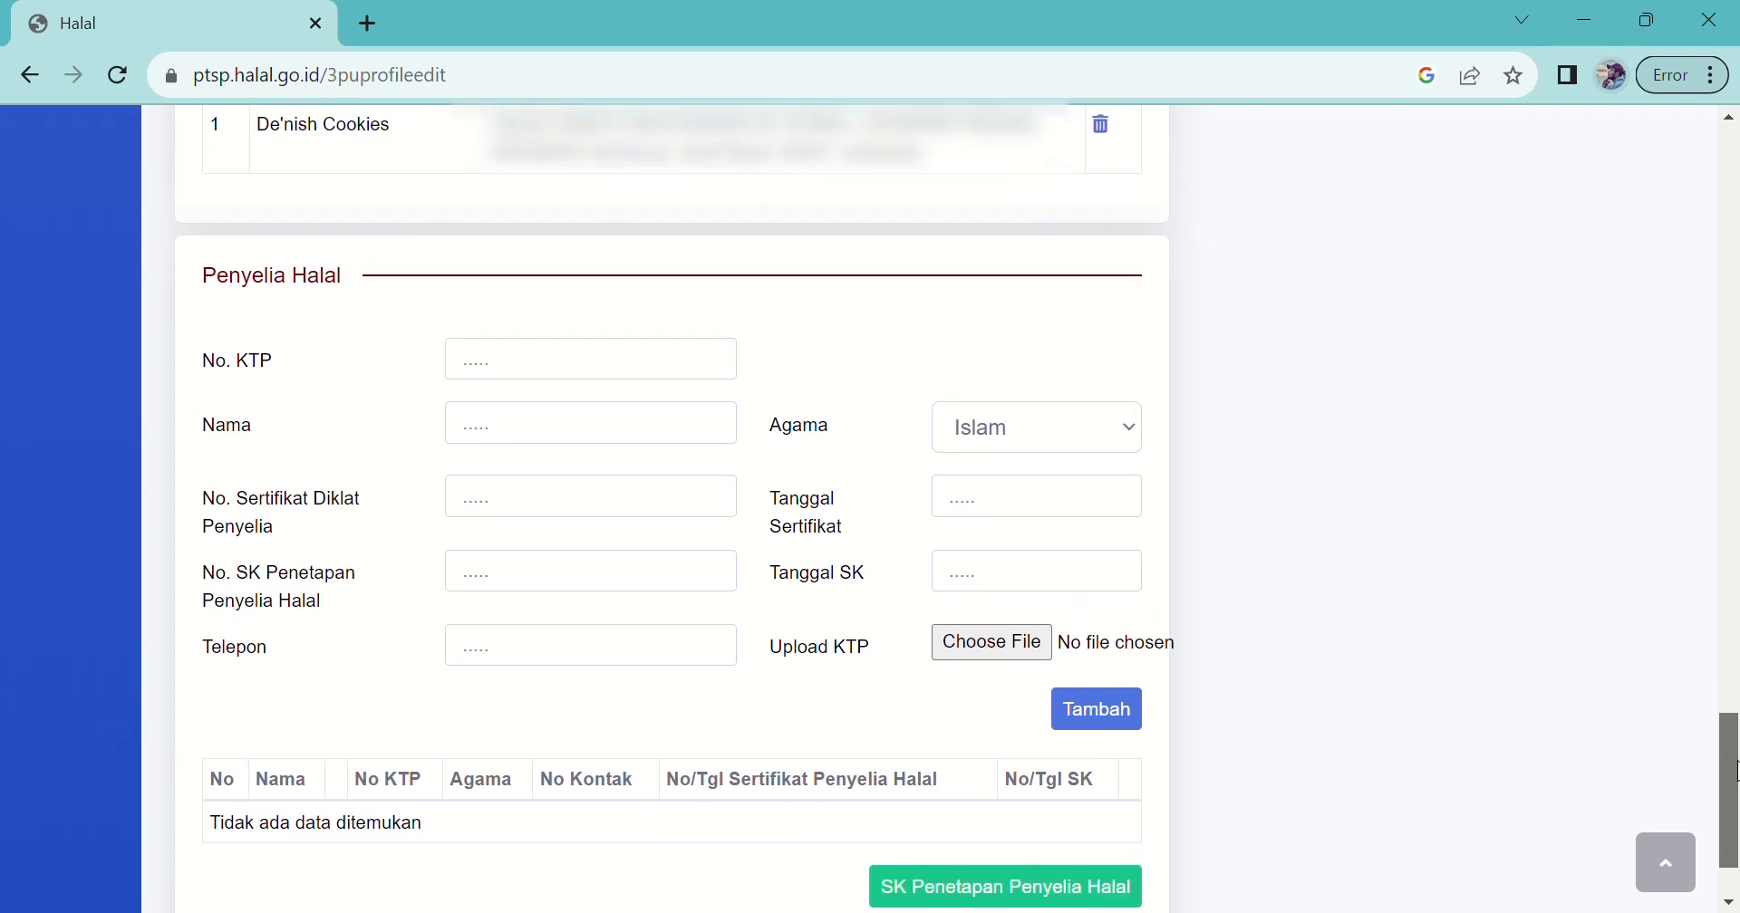
Step: Enter the halal supervisor's KTP number and full name
left_click(601, 380)
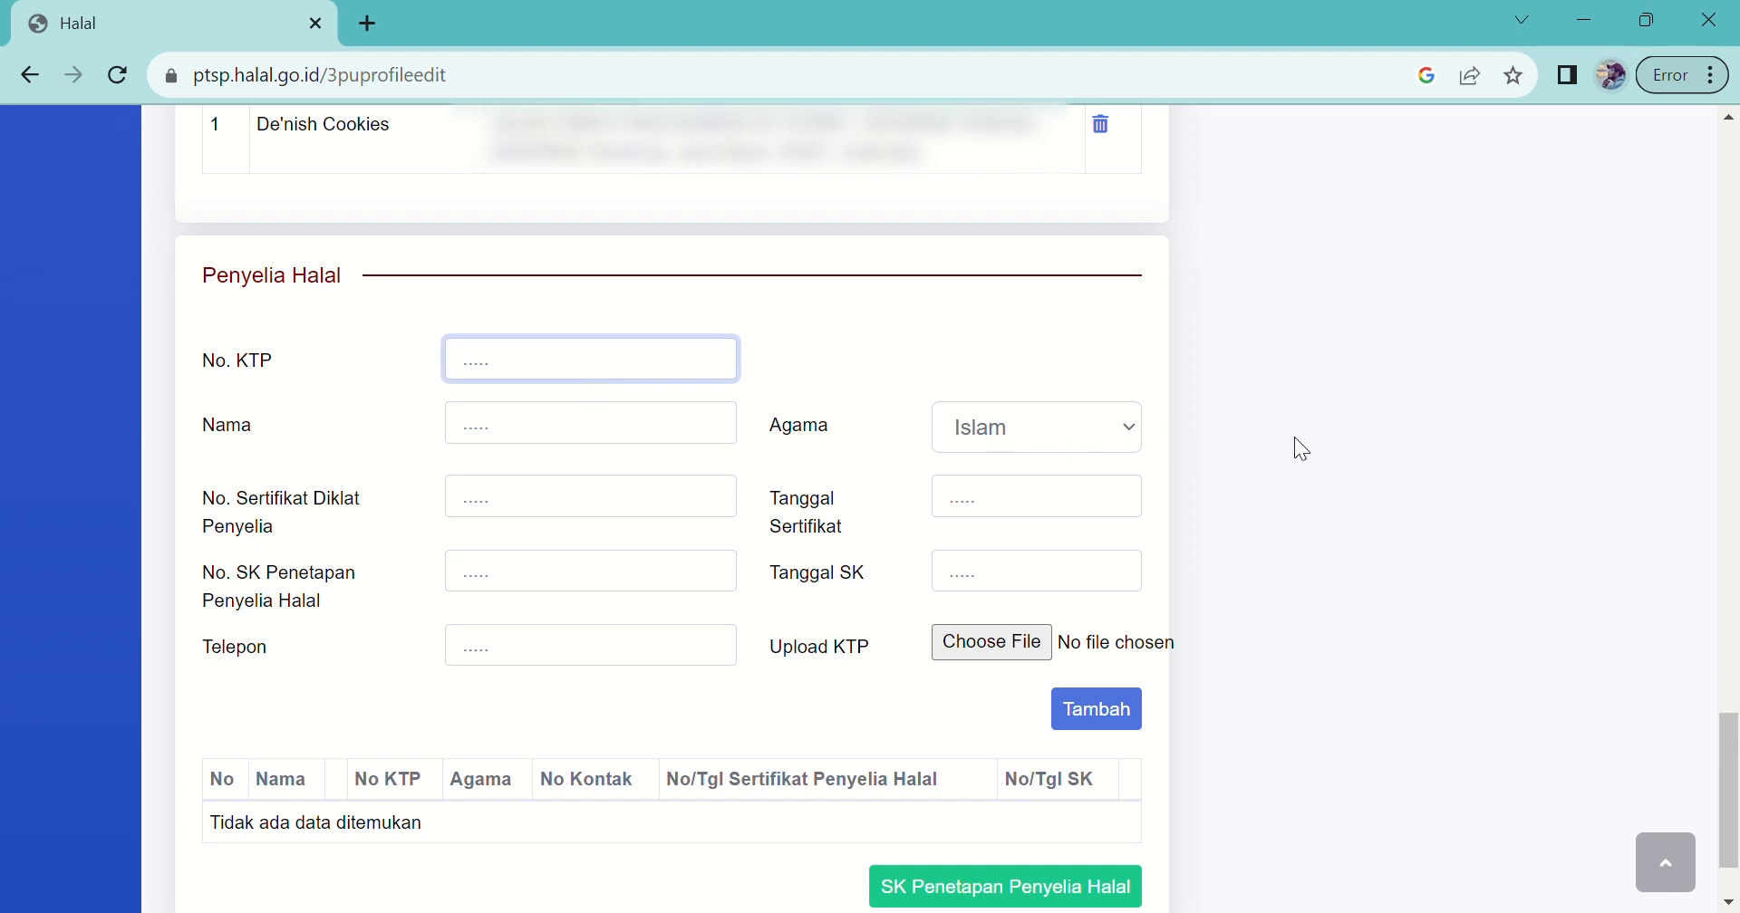
left_click_drag(1727, 768, 1731, 790)
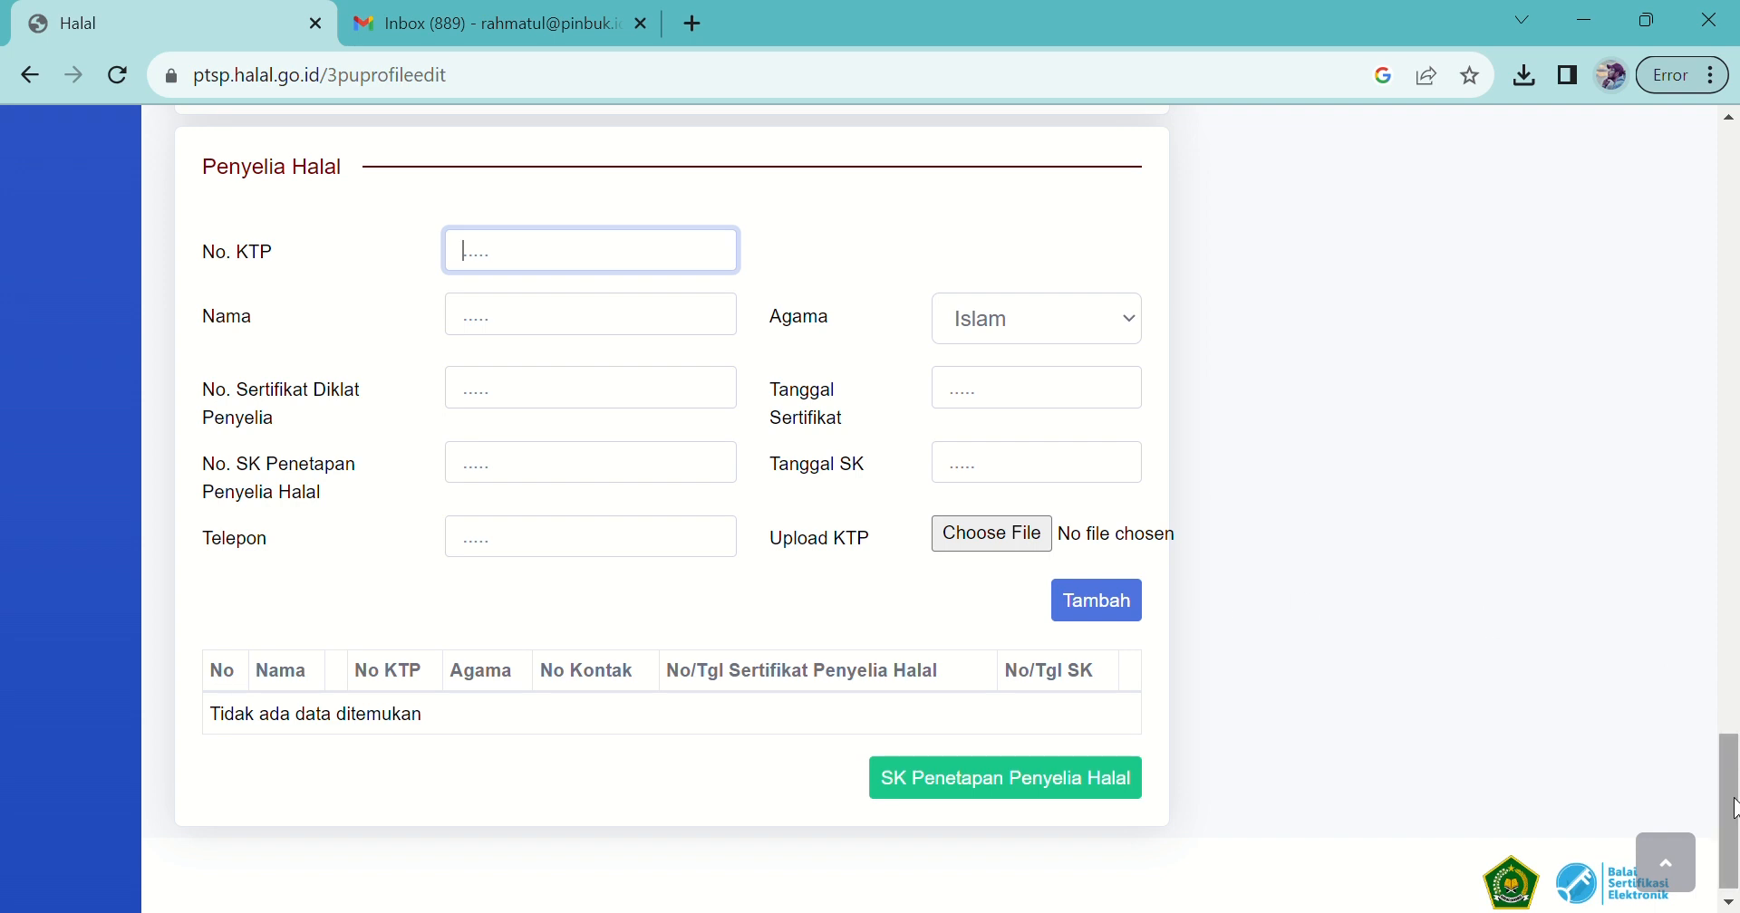
scroll(652, 372, "up", 1)
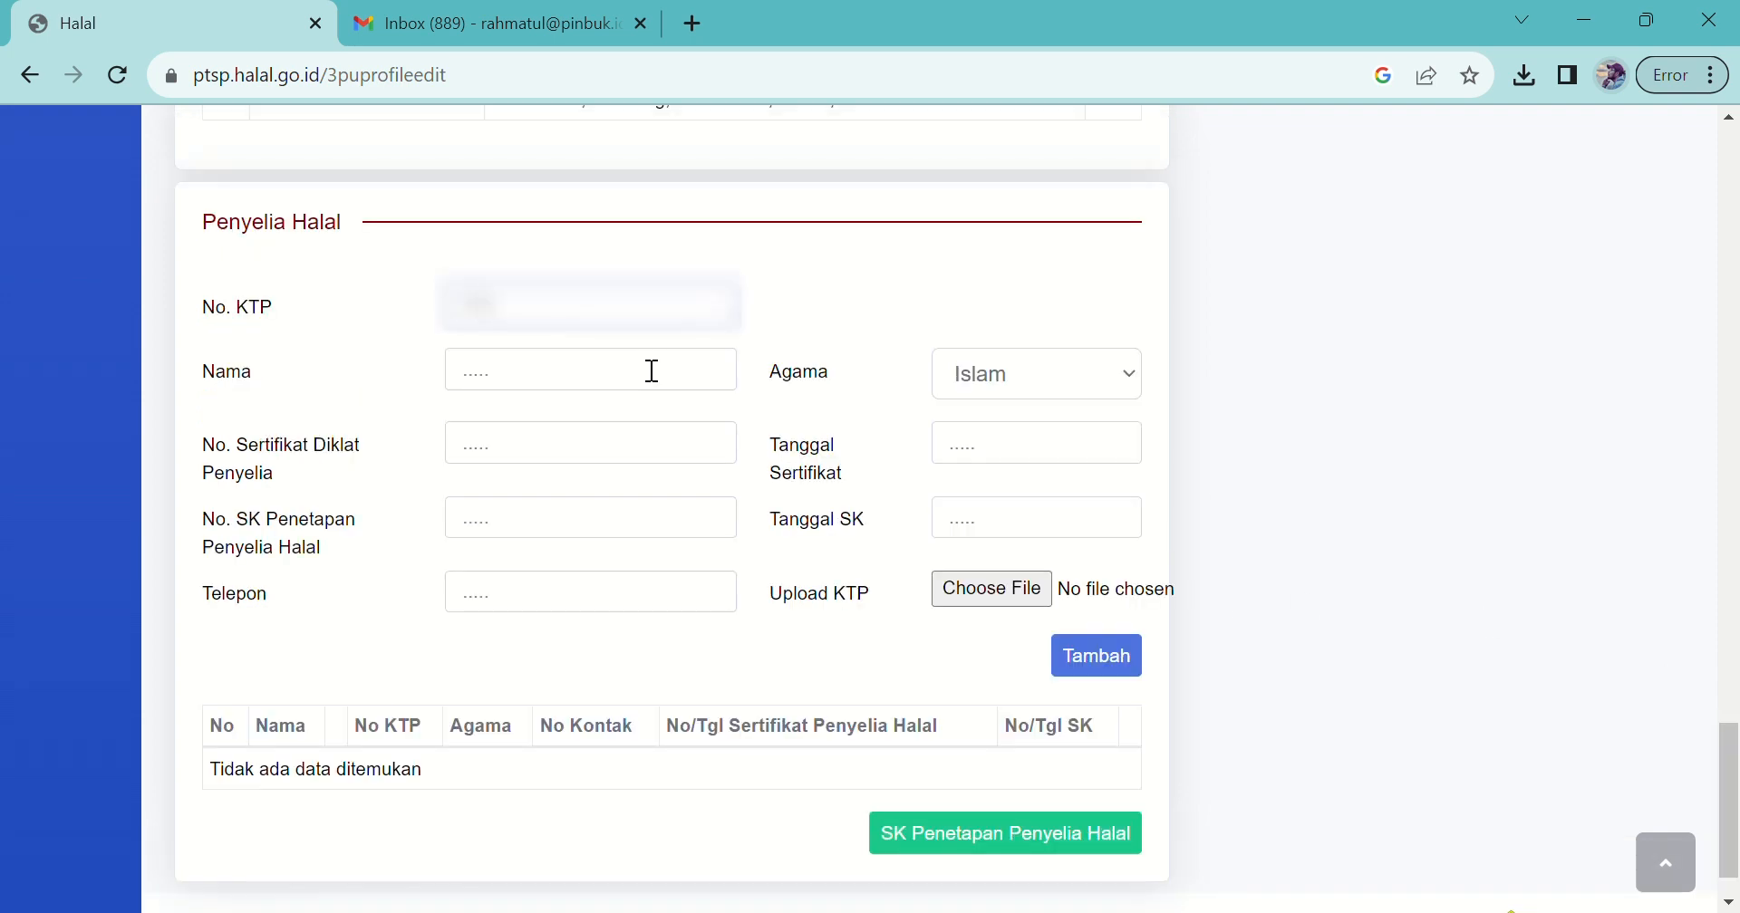
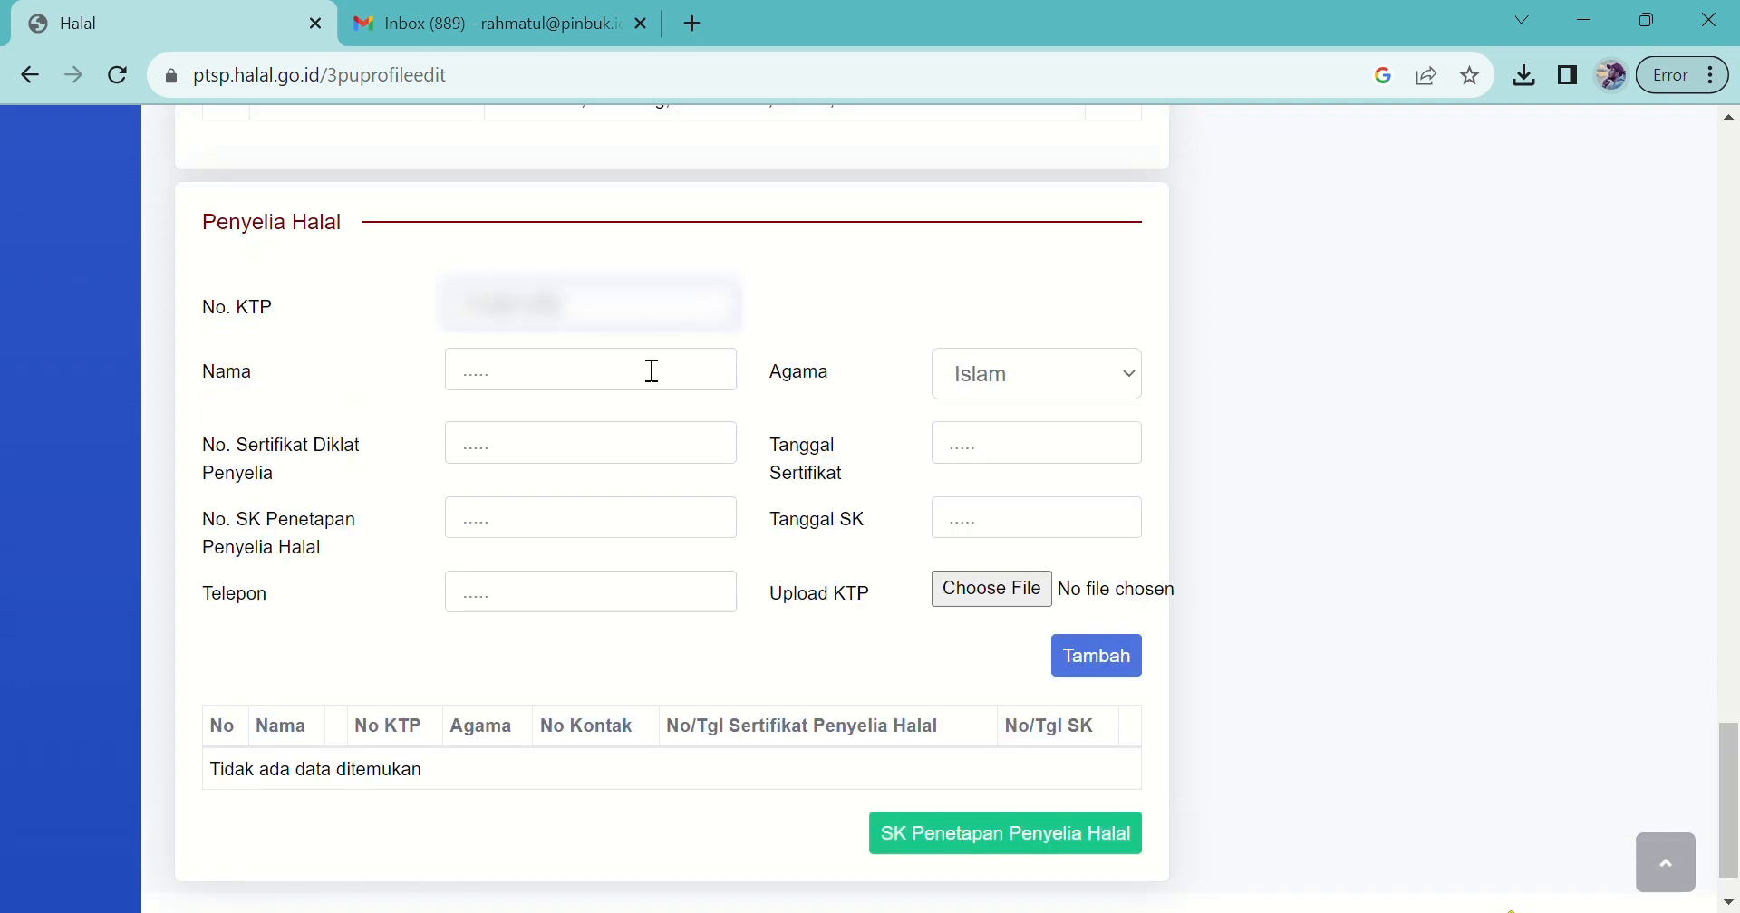
left_click(650, 371)
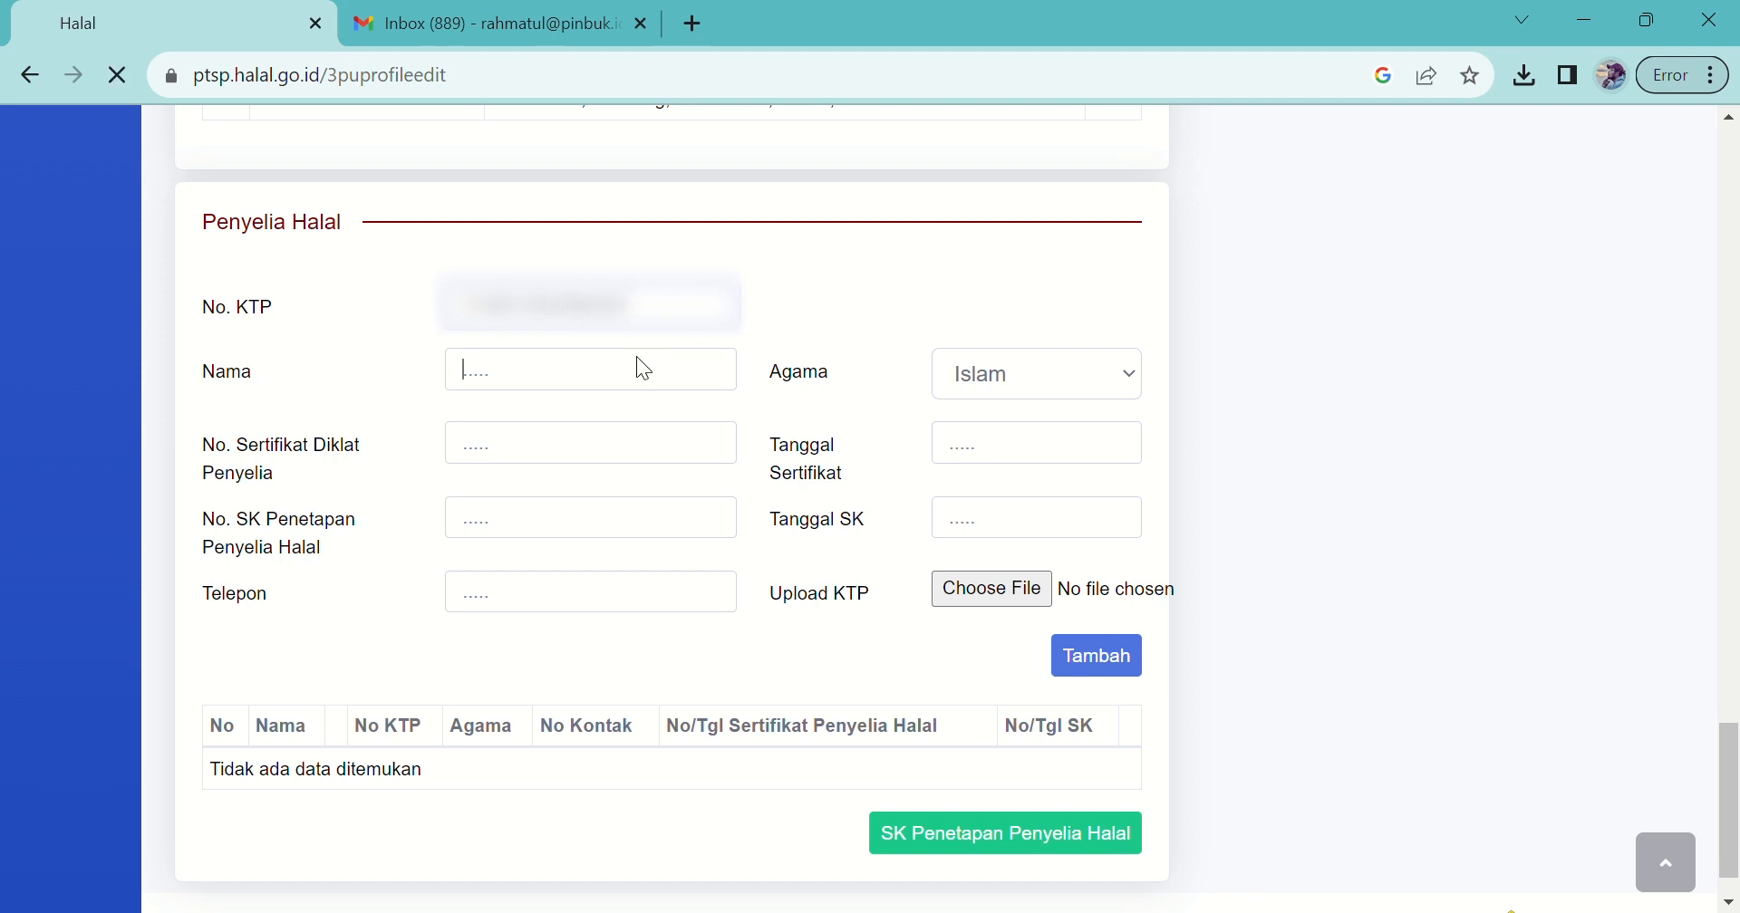
left_click(513, 732)
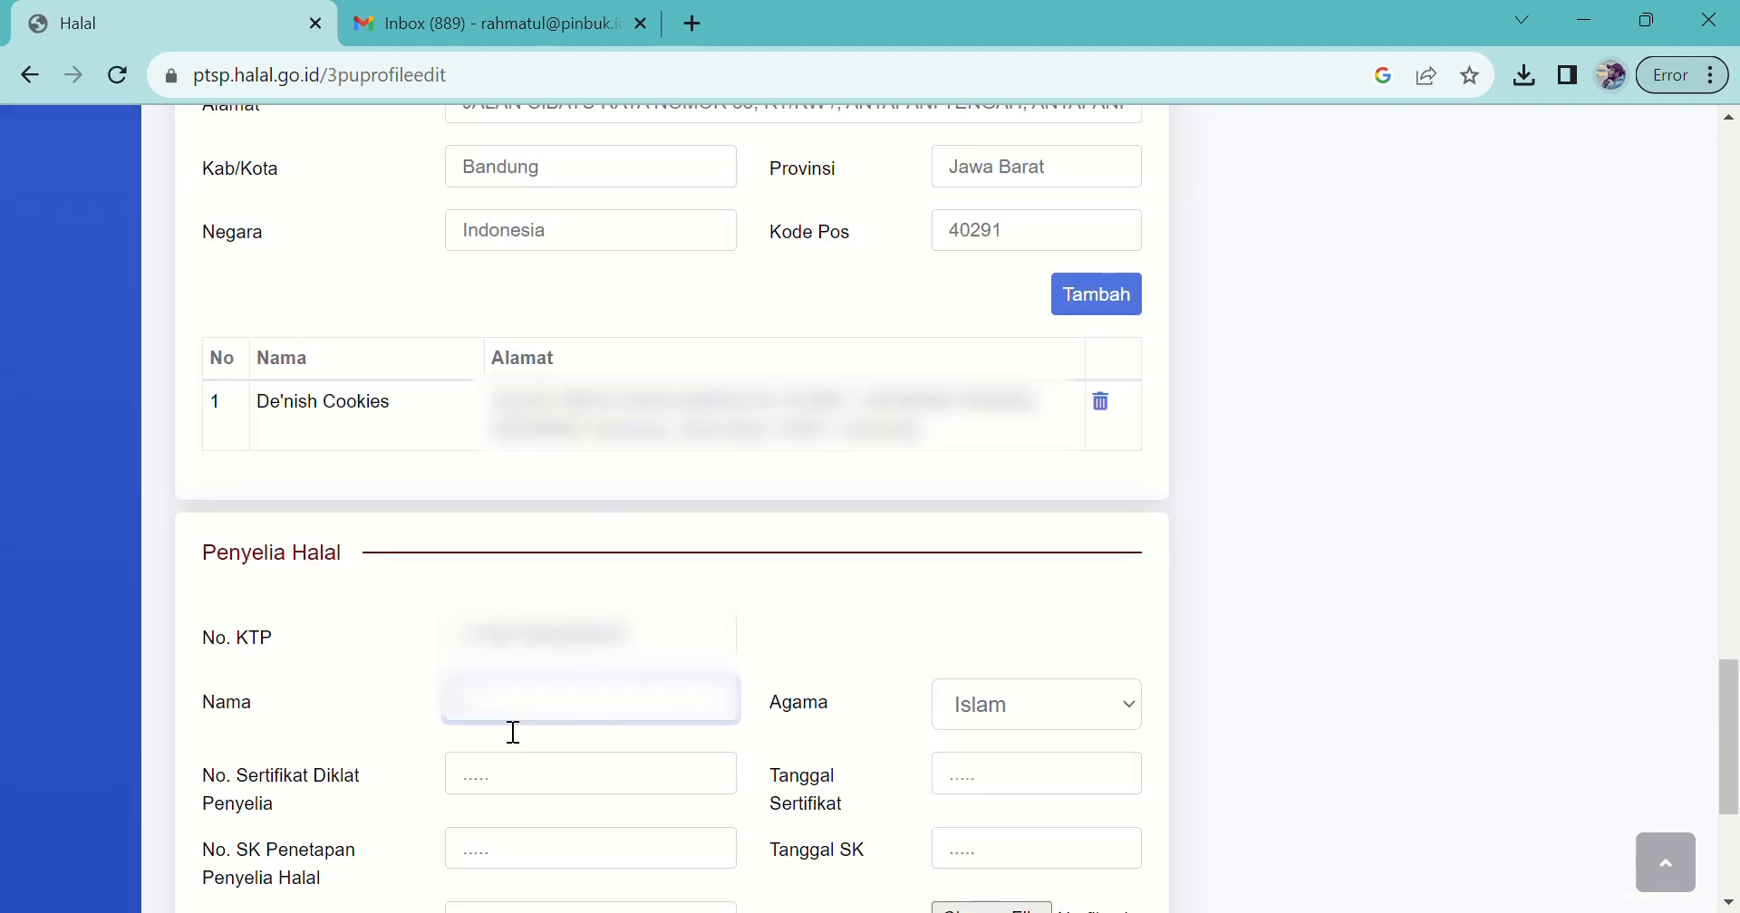
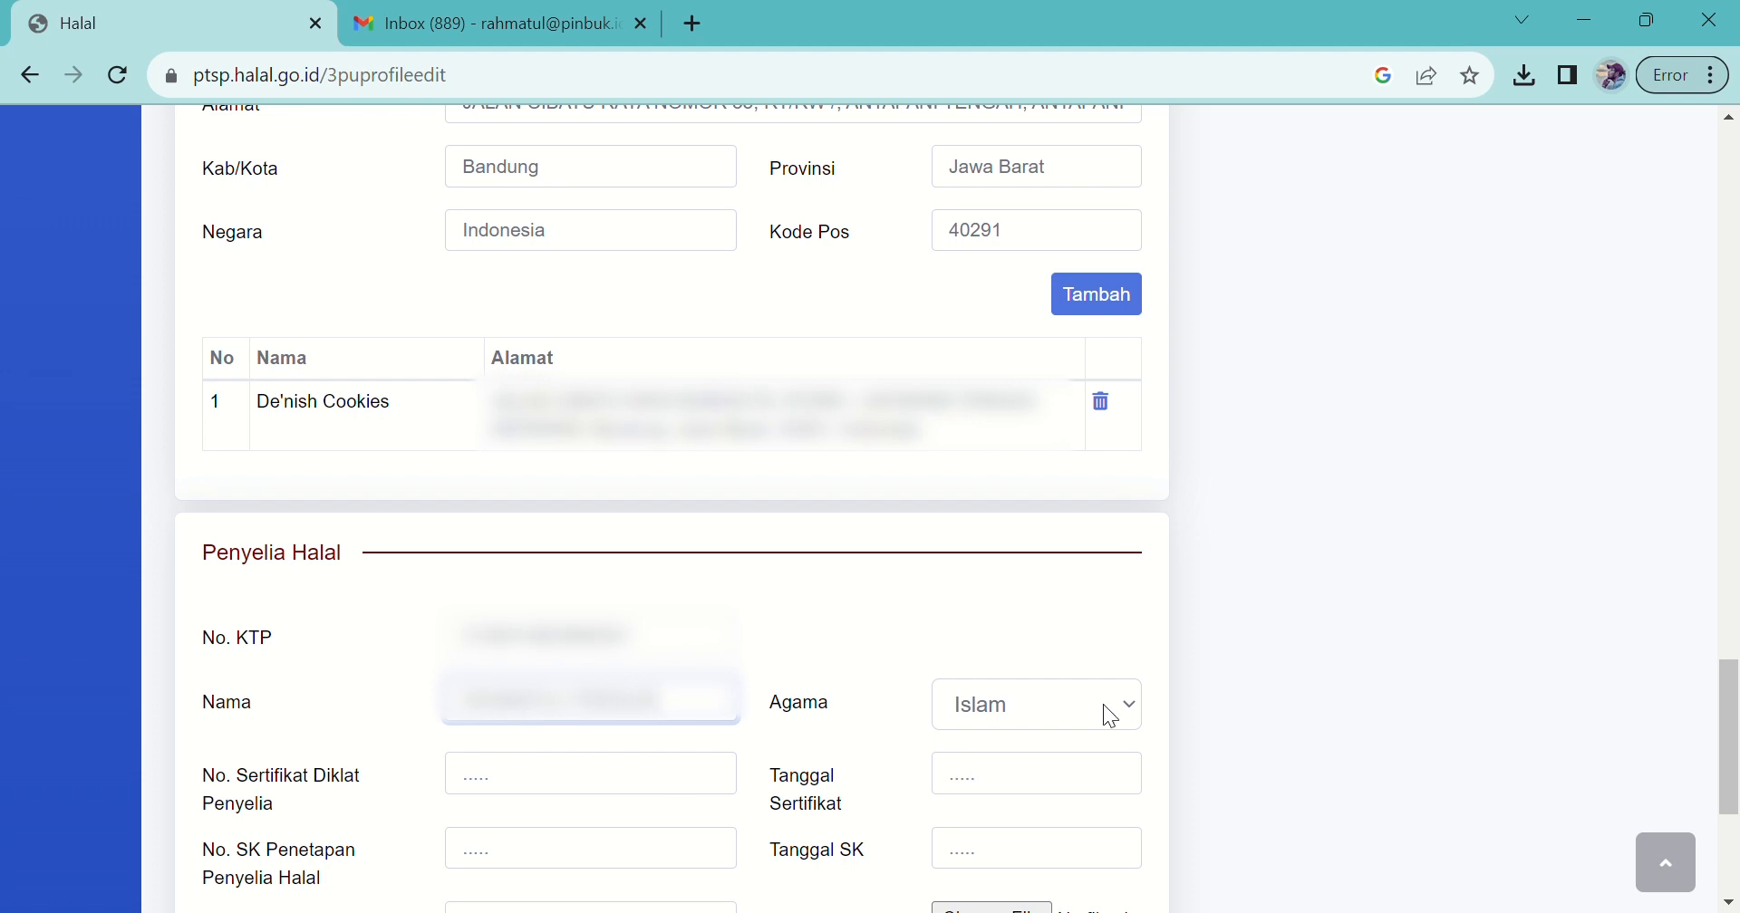
left_click_drag(1730, 762, 1730, 832)
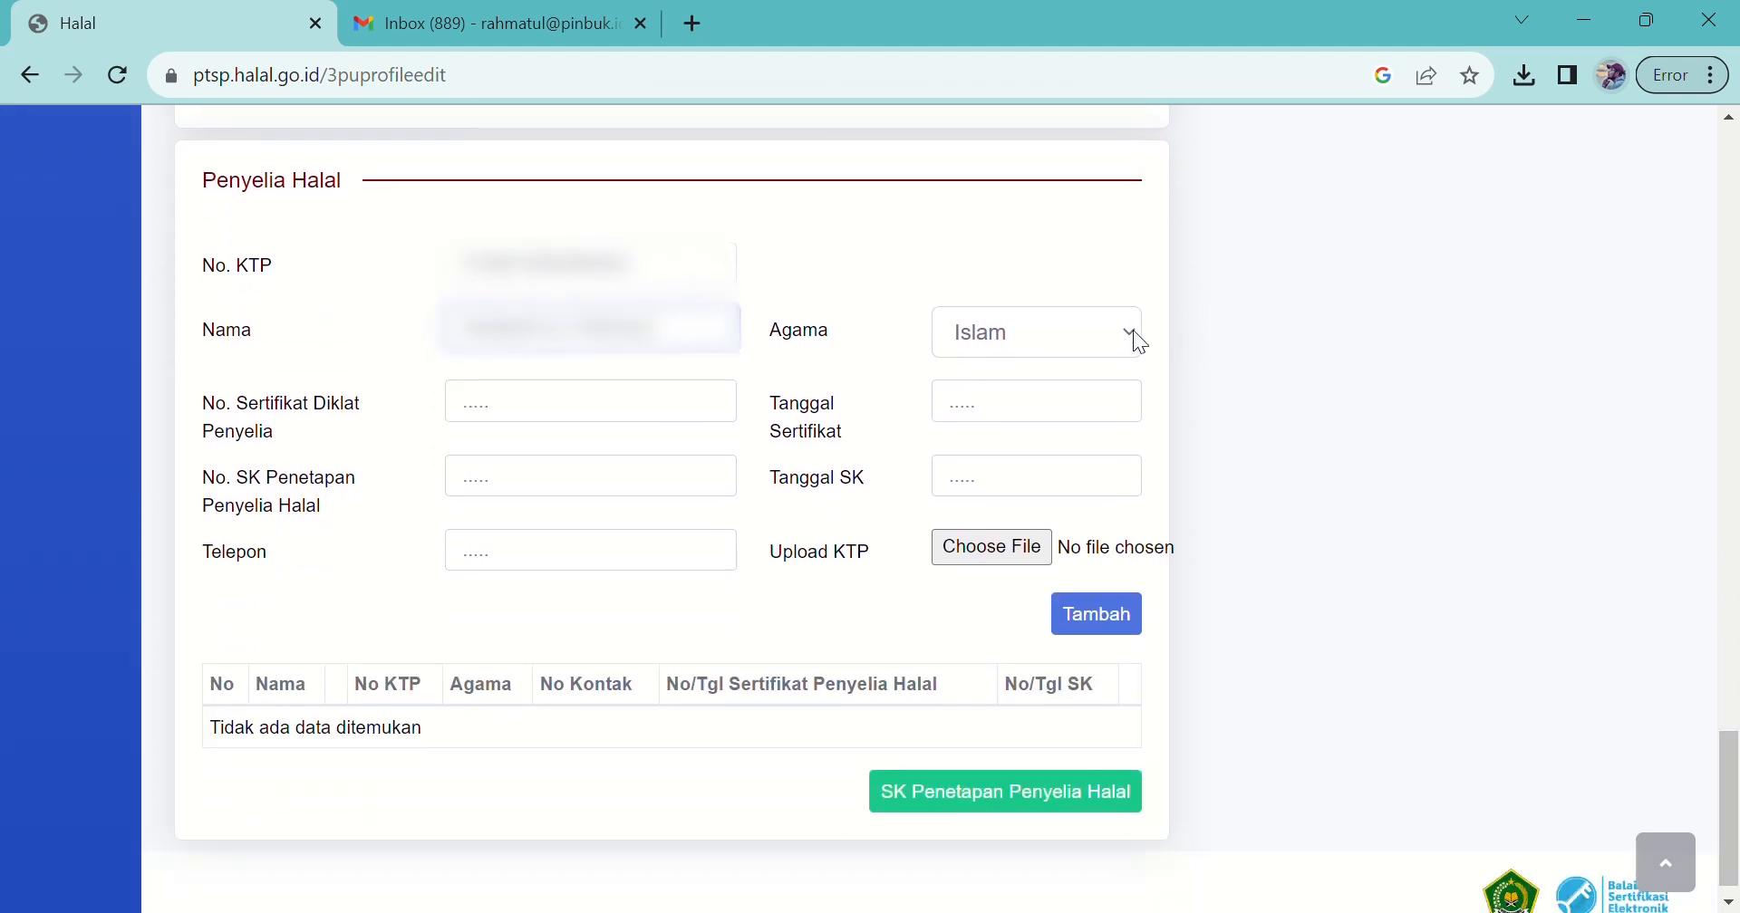
Step: Confirm religion is Islam and enter decree number 001/SKP/8/2023
left_click(1114, 329)
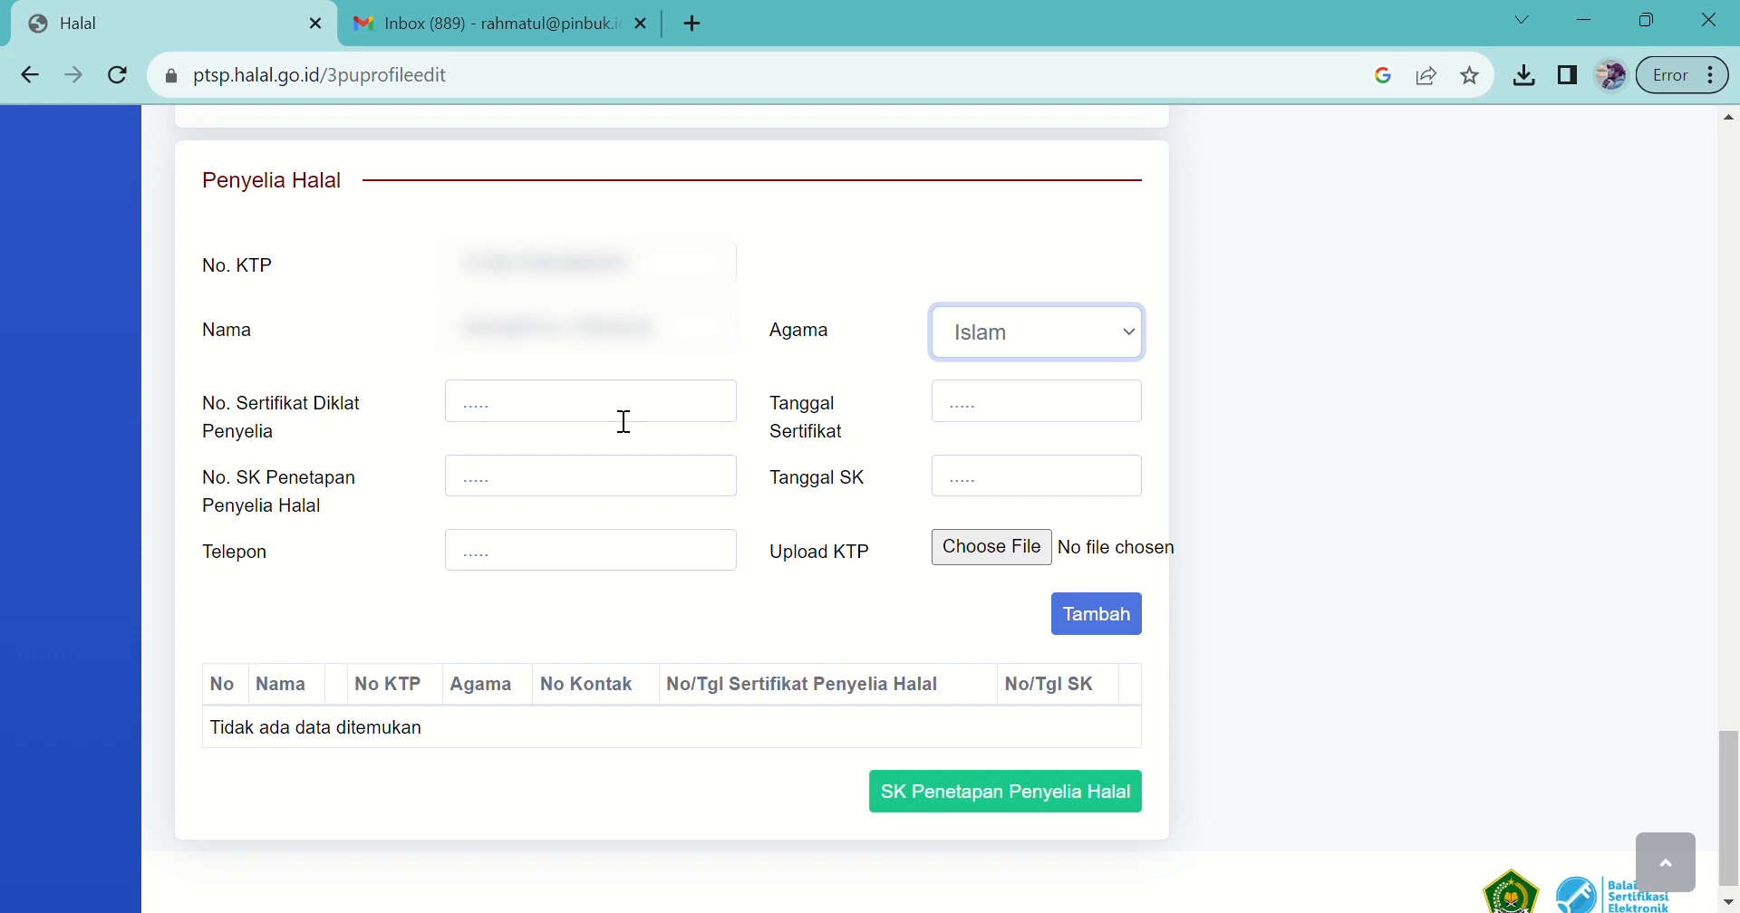
left_click(718, 469)
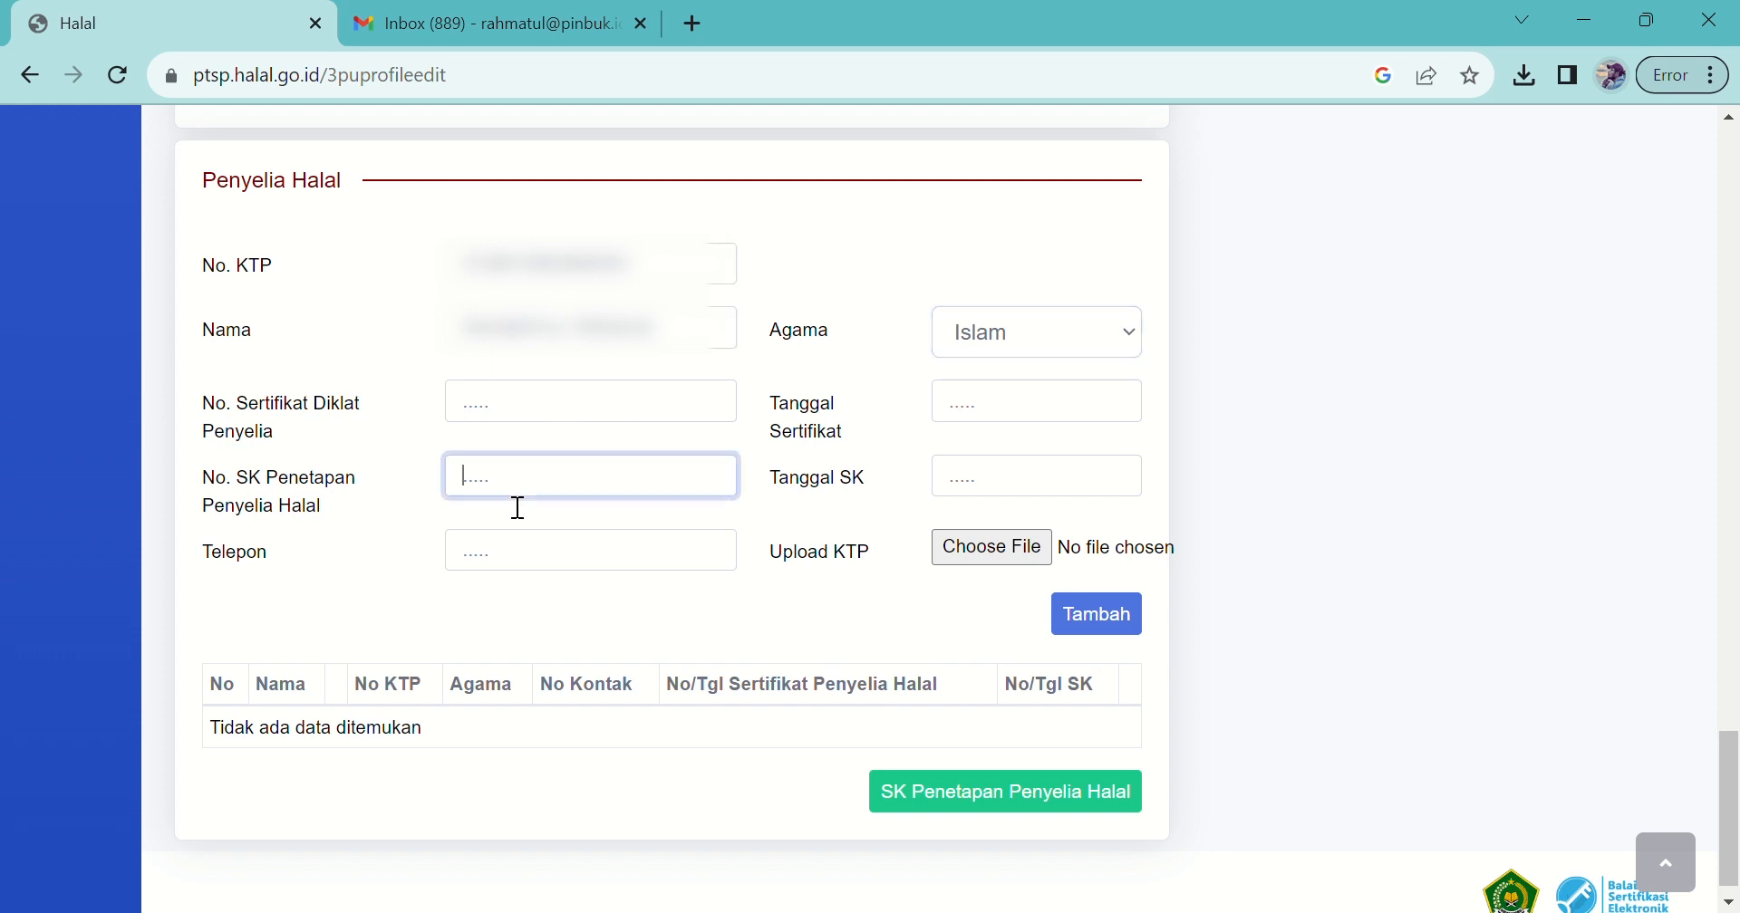
type("001/SKP/8/2023")
left_click_drag(472, 492, 495, 495)
left_click(514, 494)
scroll(515, 497, "up", 1)
Step: Set the decree date to 18/08/2023 and enter the supervisor's phone number
scroll(515, 497, "up", 1)
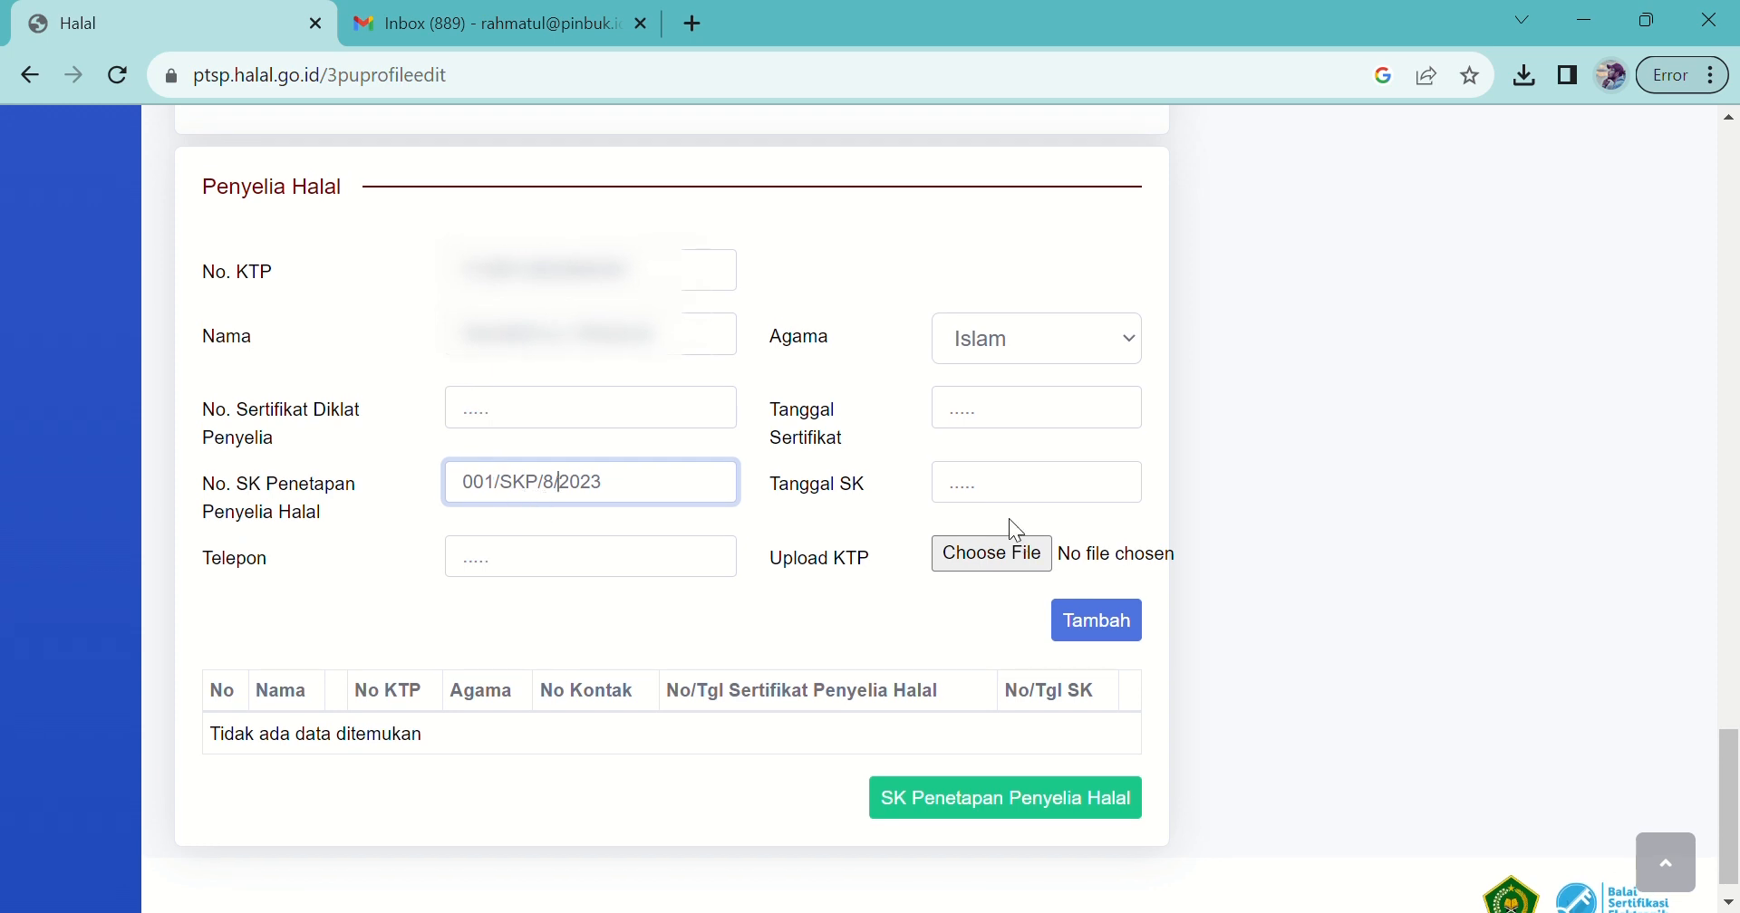
left_click(973, 507)
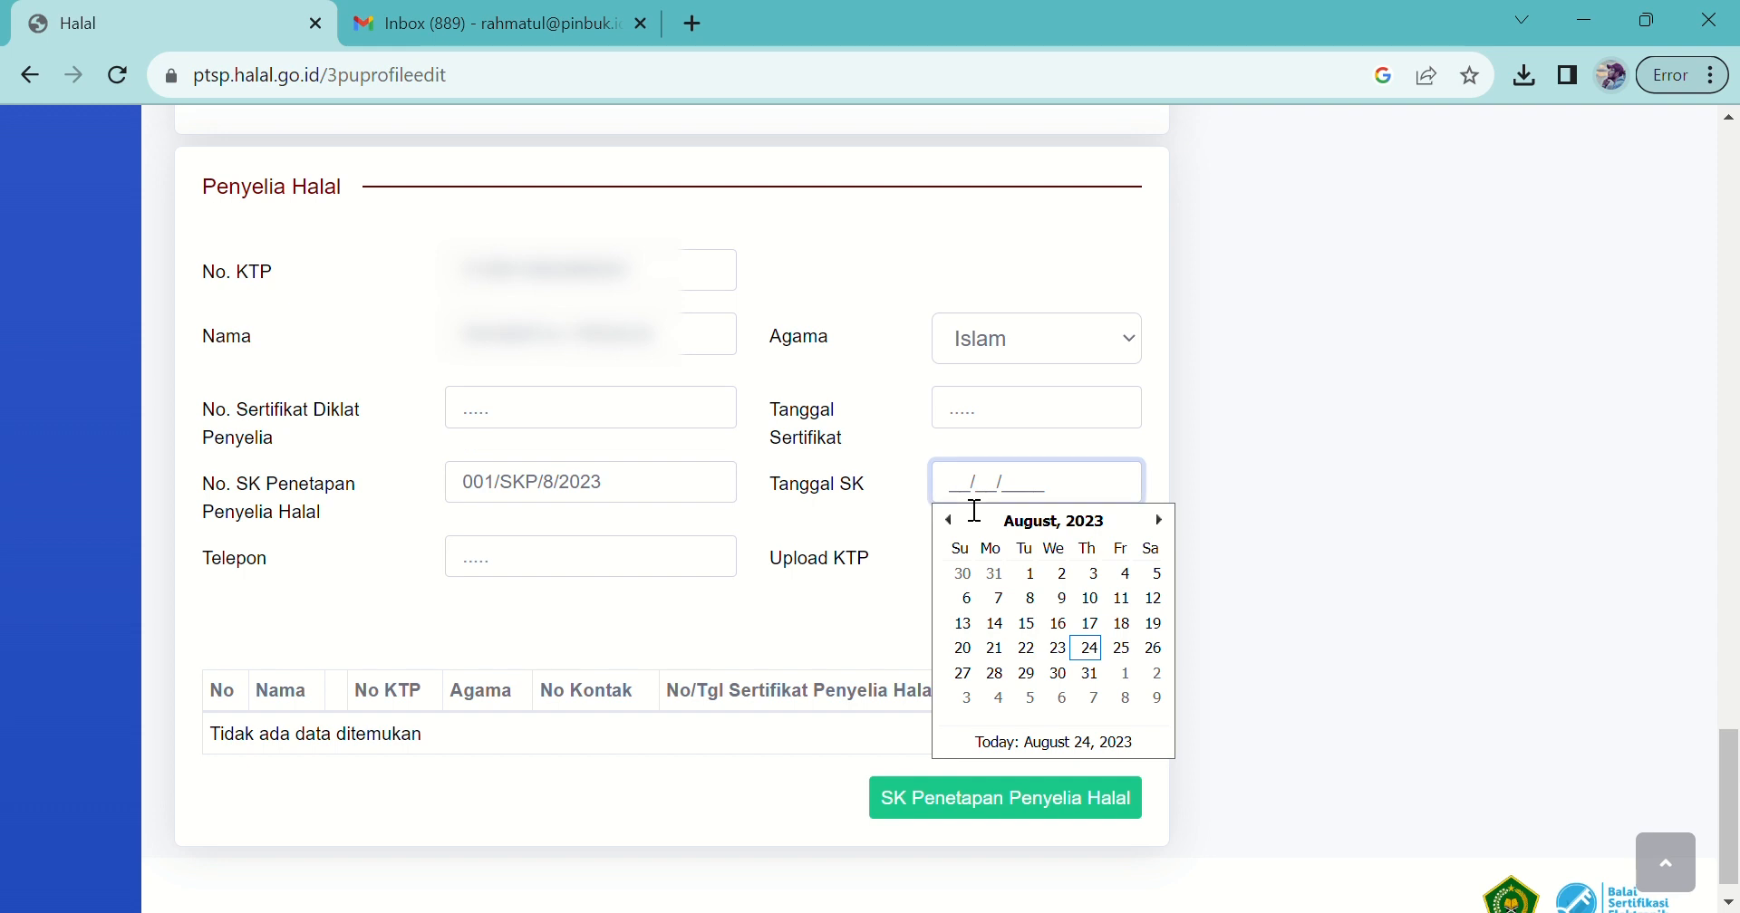
left_click(1131, 625)
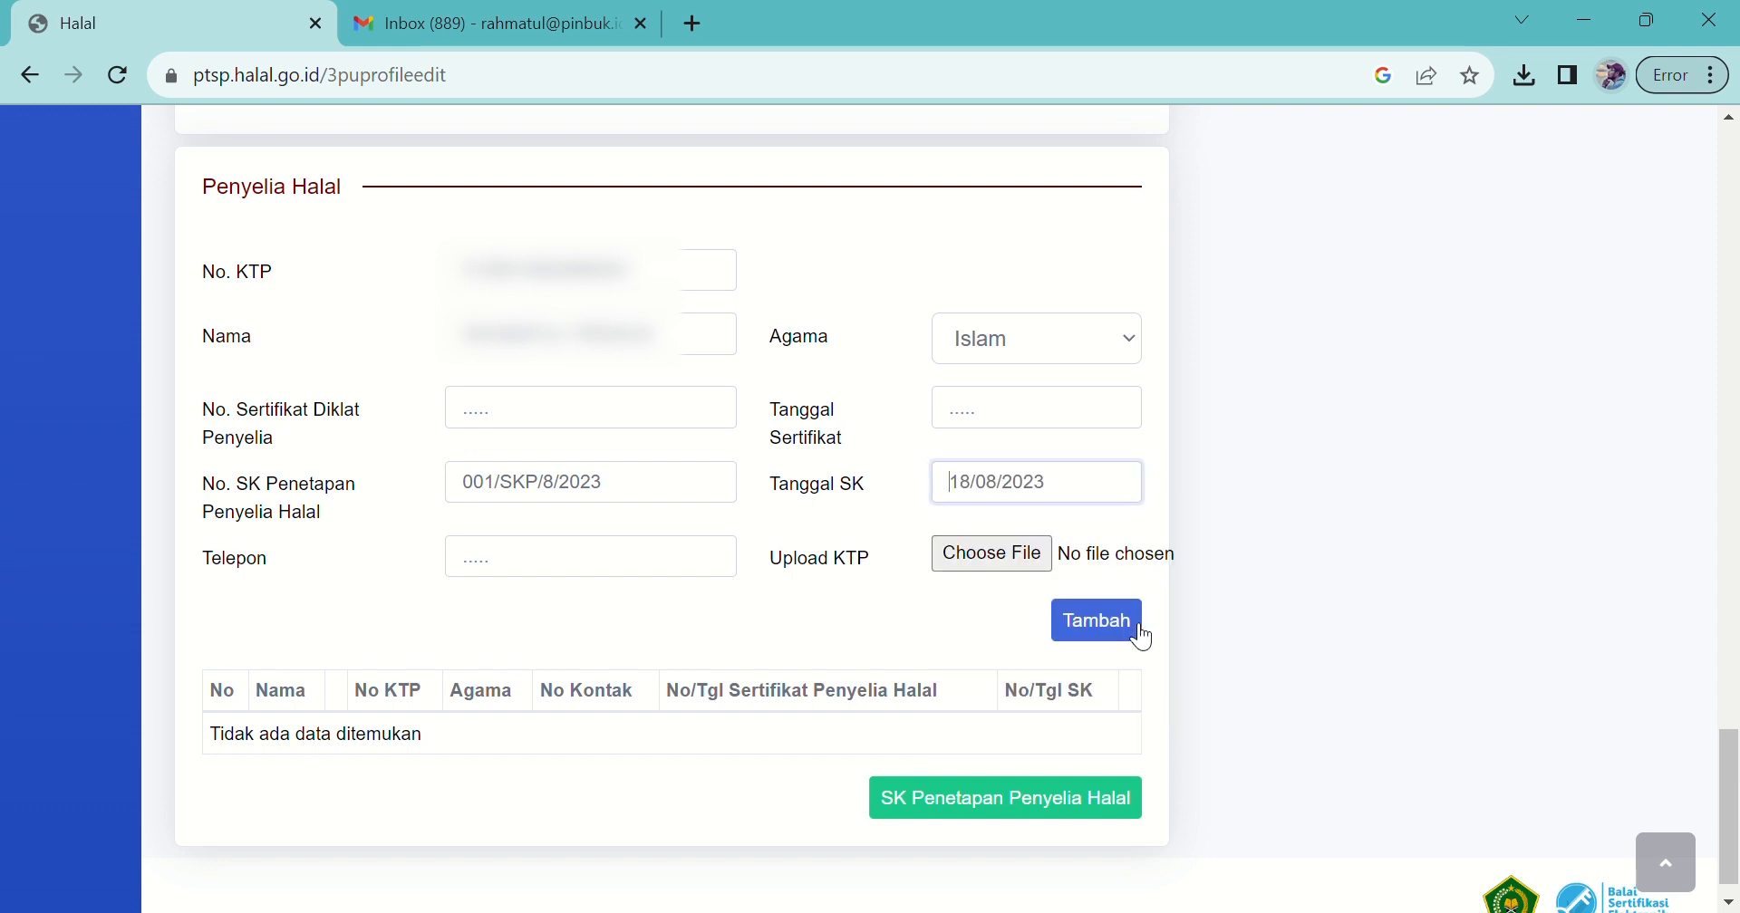
left_click(581, 572)
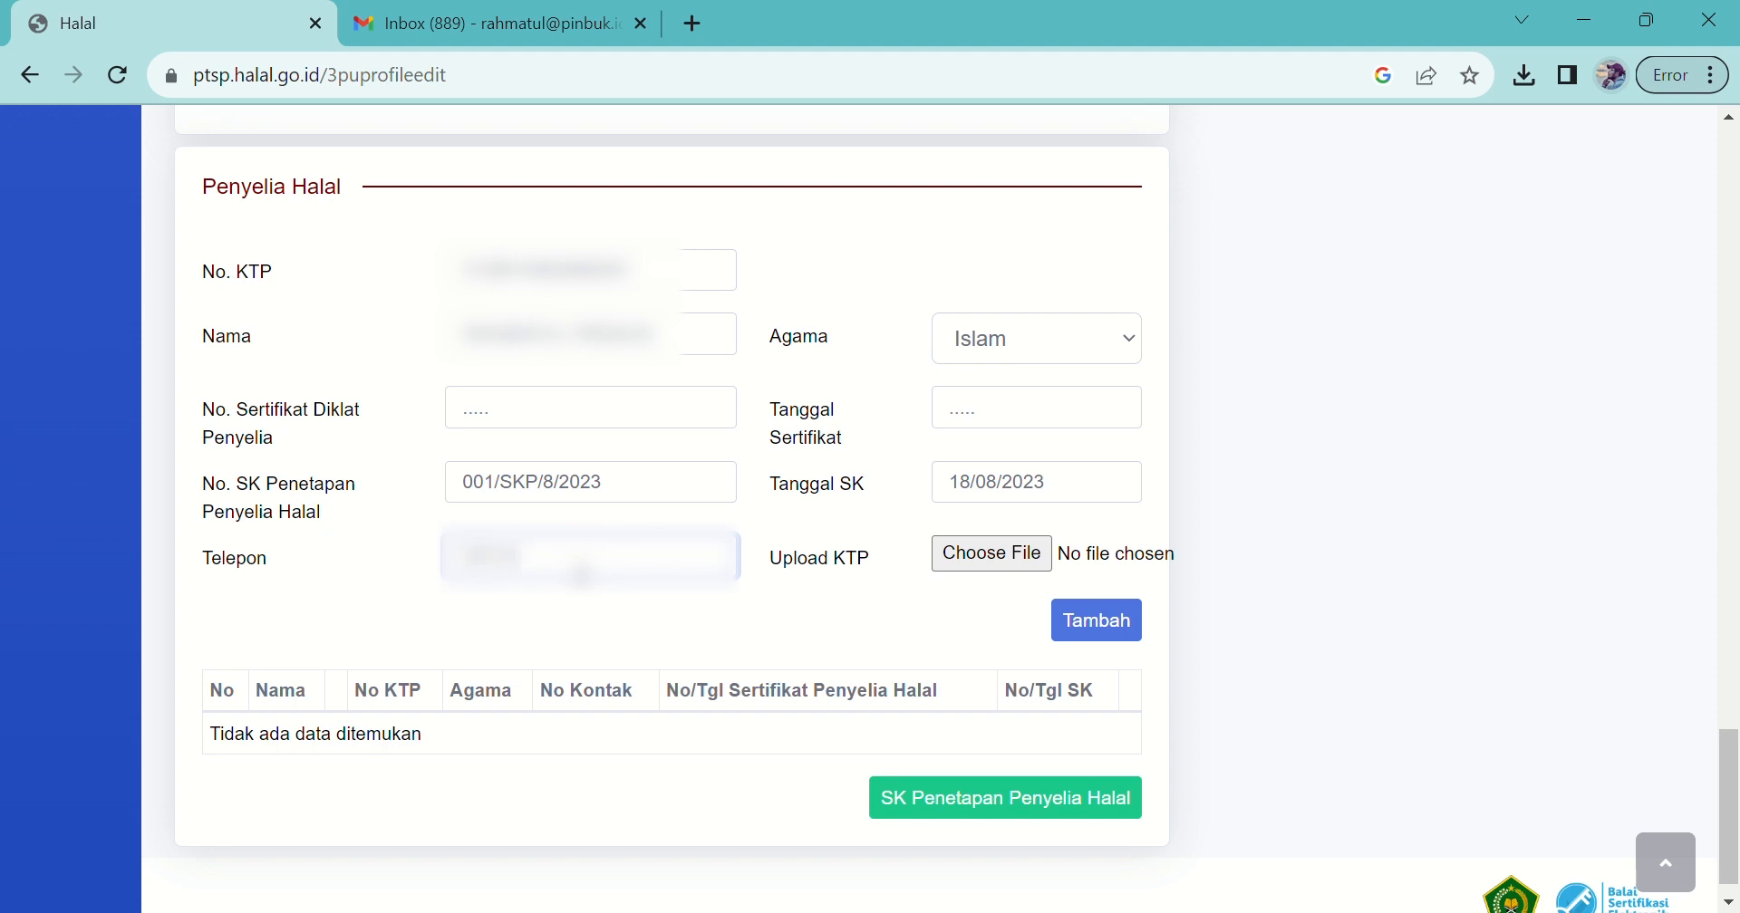
Step: Upload the KTP scan, add the supervisor to the list, and open the SK Penetapan PDF
left_click(966, 564)
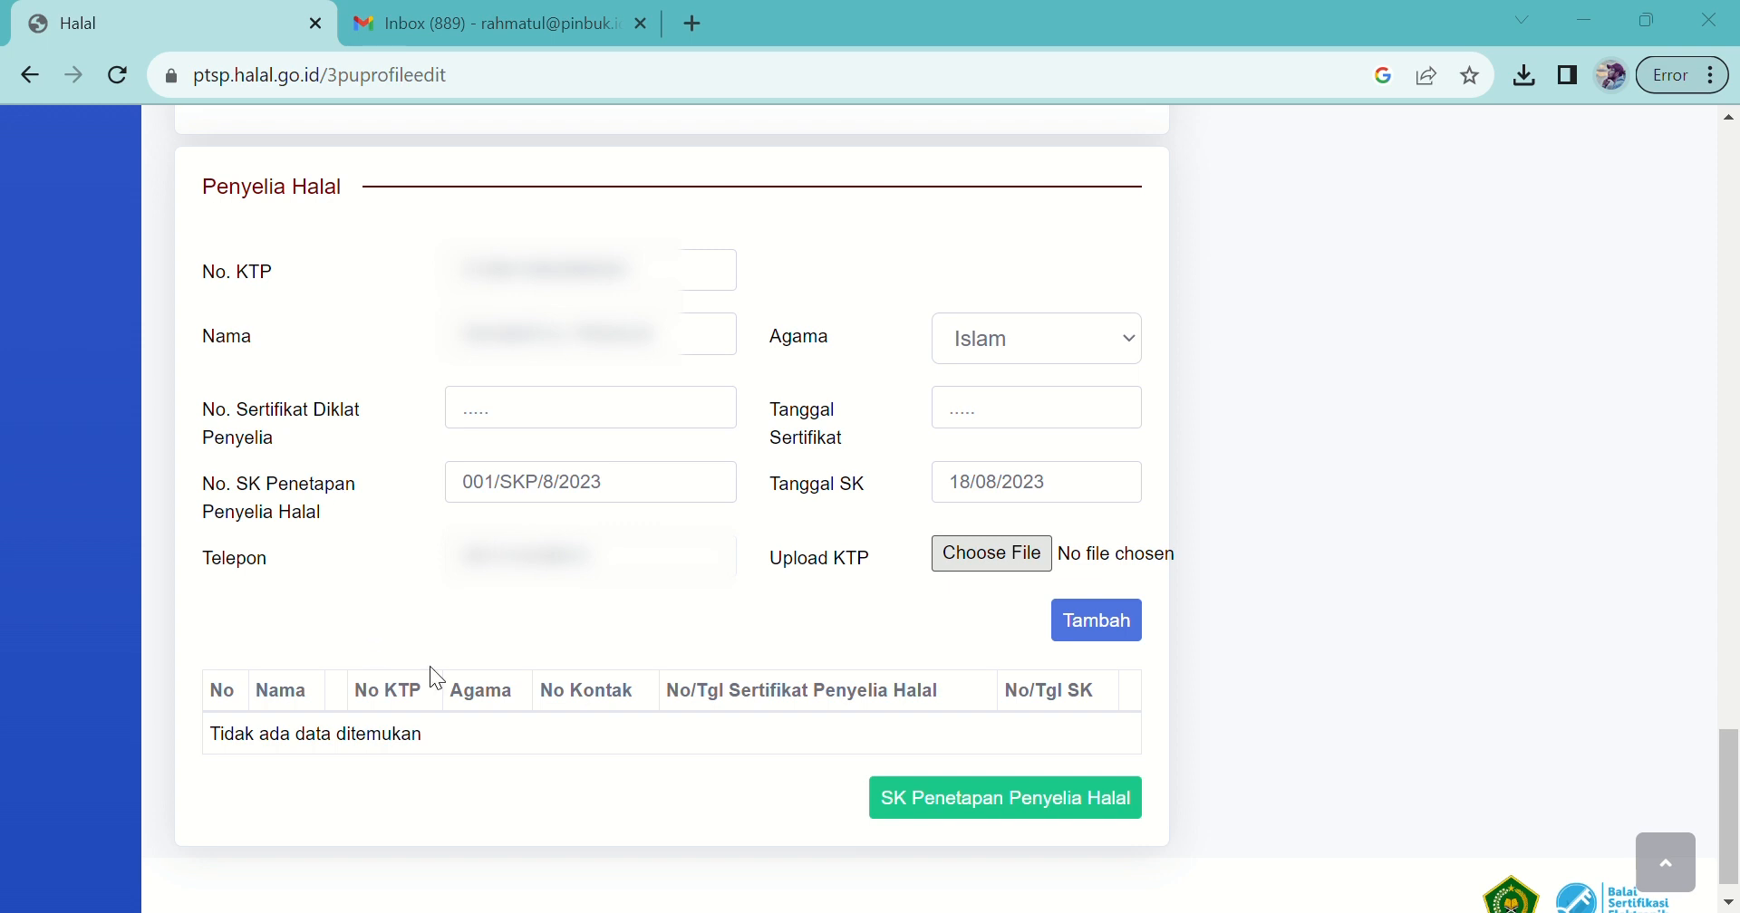
left_click(627, 878)
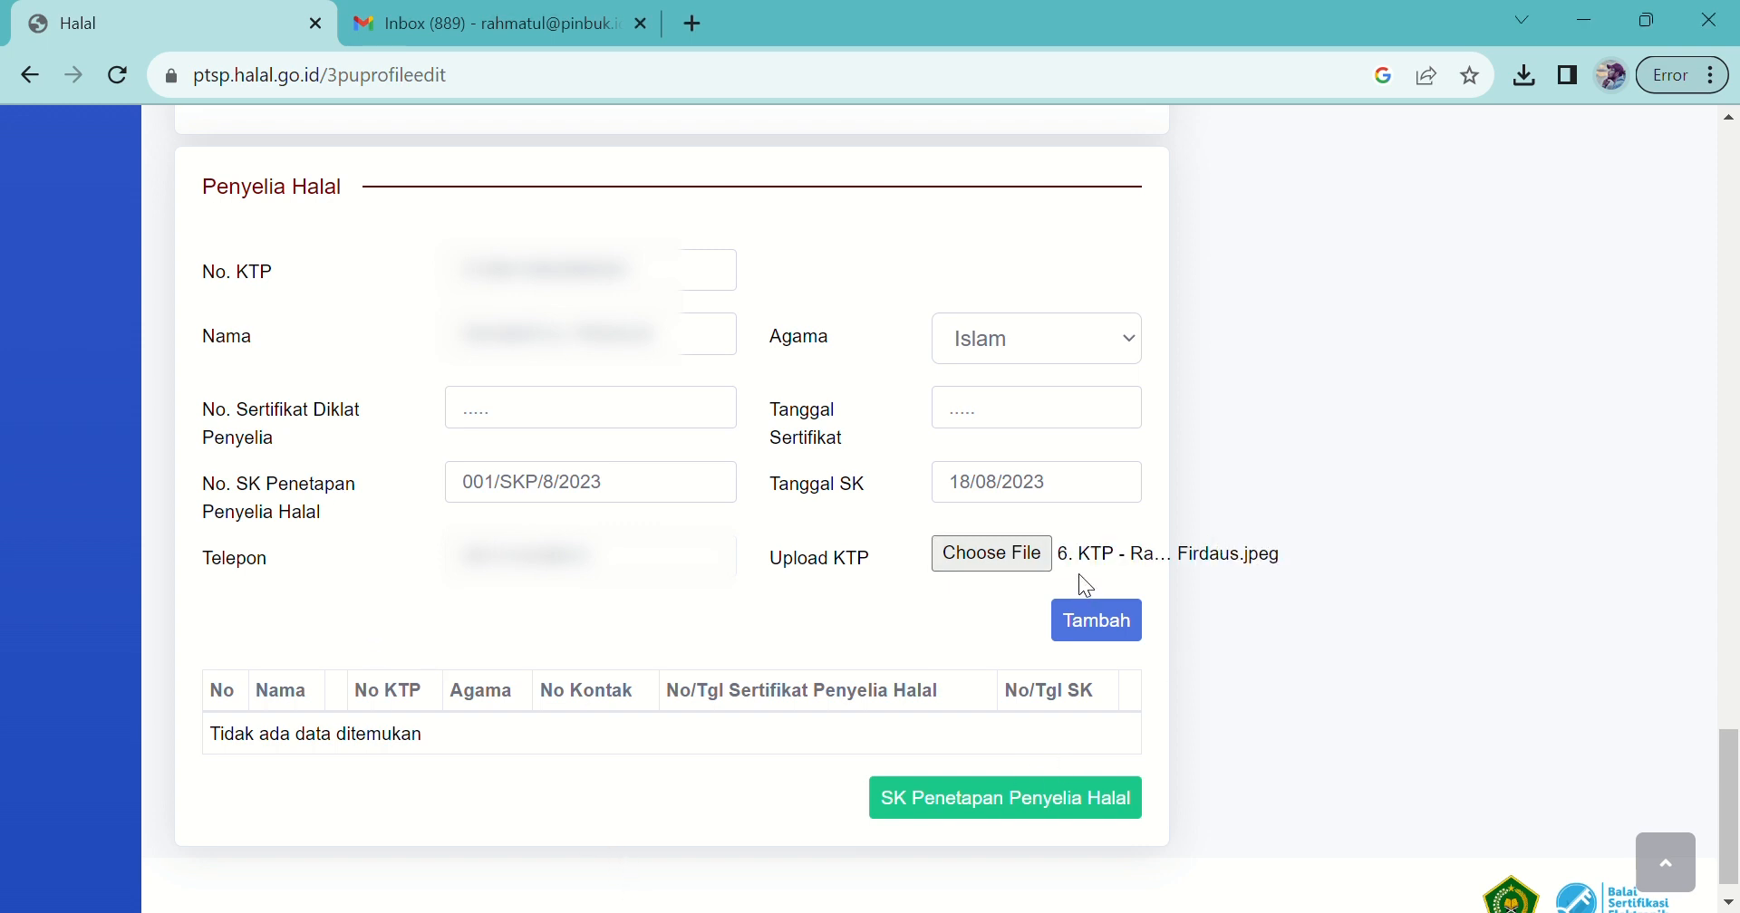
left_click(1103, 634)
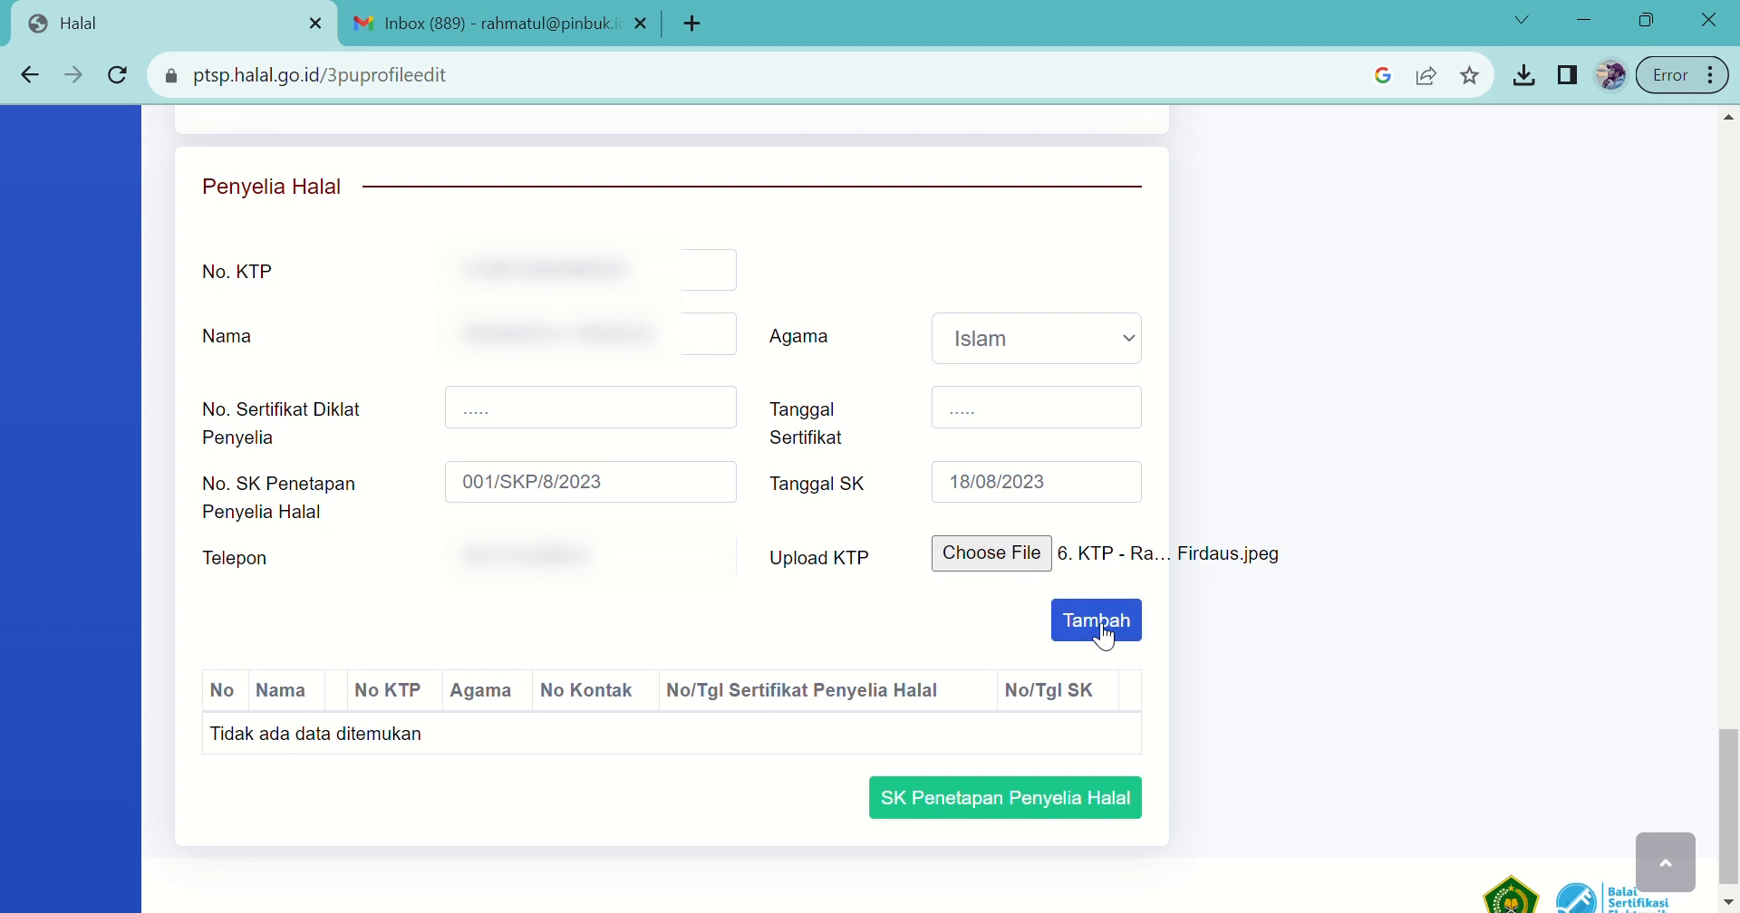
left_click(1103, 634)
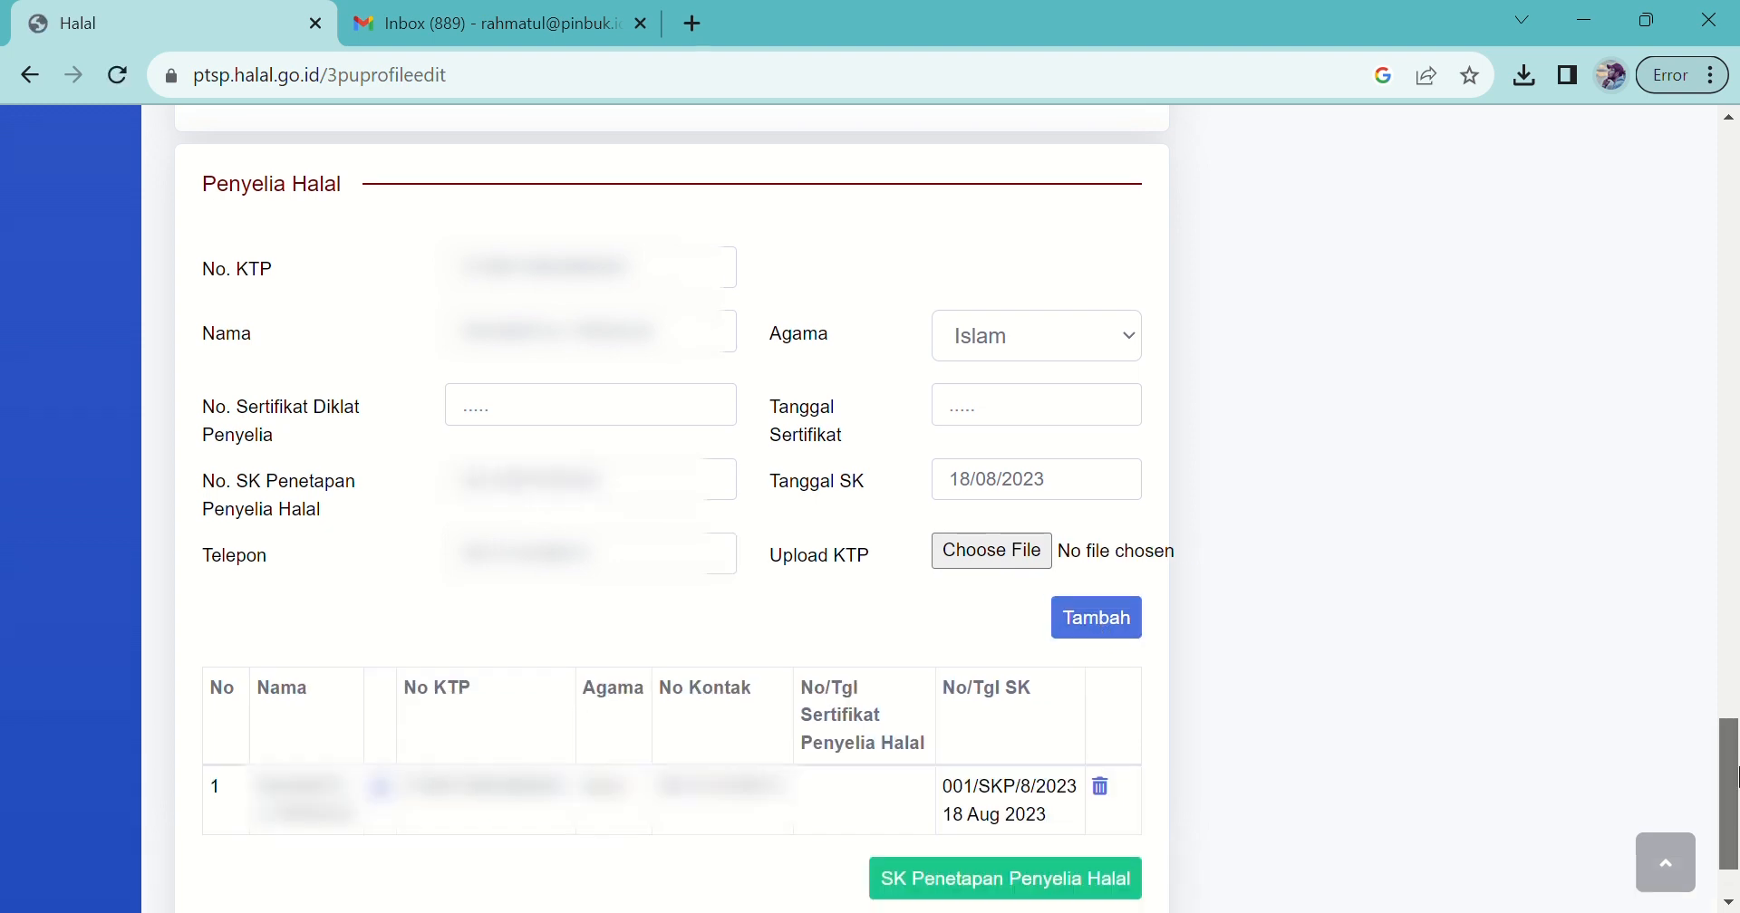
scroll(958, 824, "down", 1)
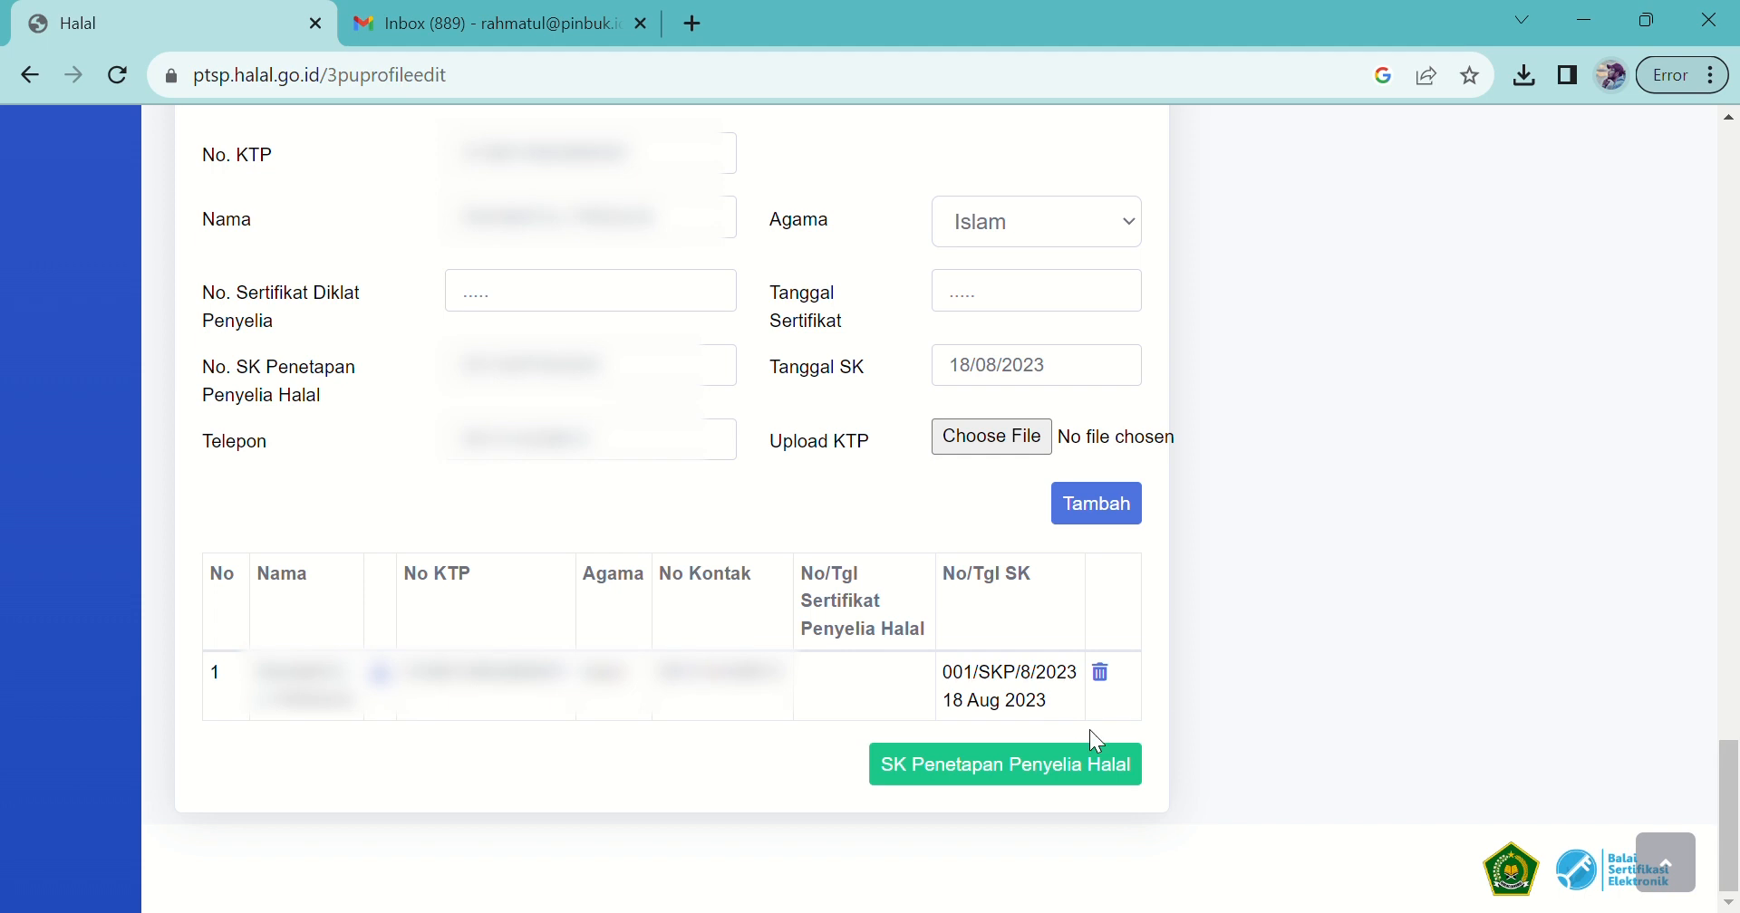
left_click(1012, 779)
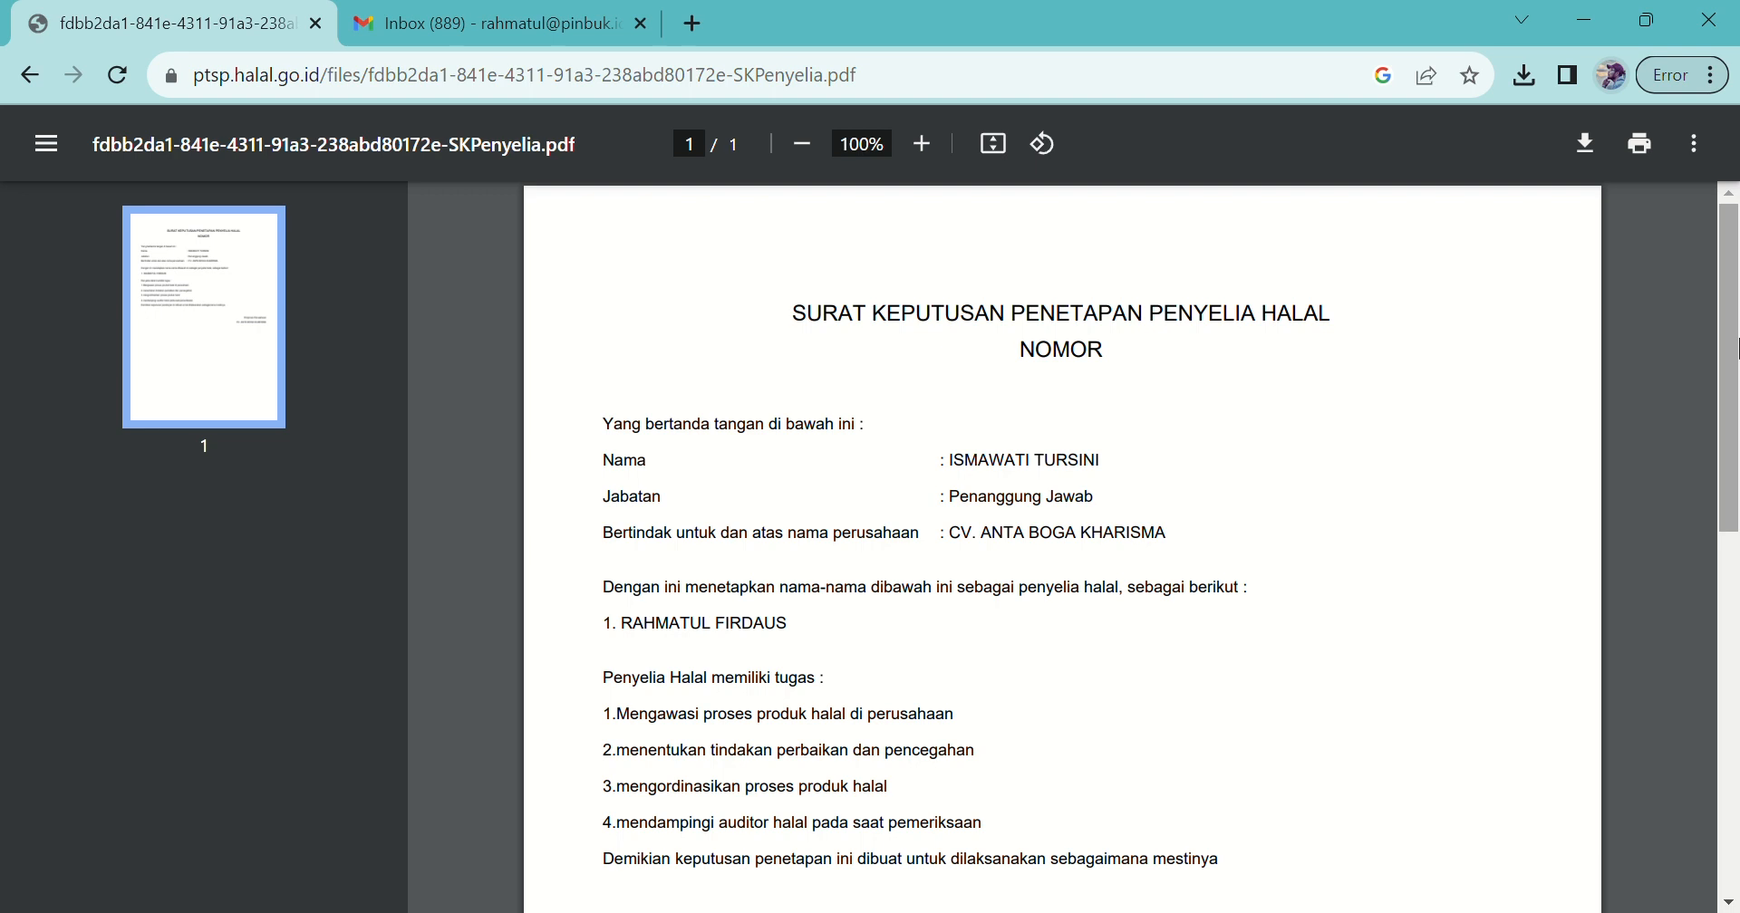
Step: Scroll through SKPenyelia.pdf, then go back to the Pelaku Usaha: Edit page
left_click_drag(1735, 347, 1735, 716)
key("alt+Left")
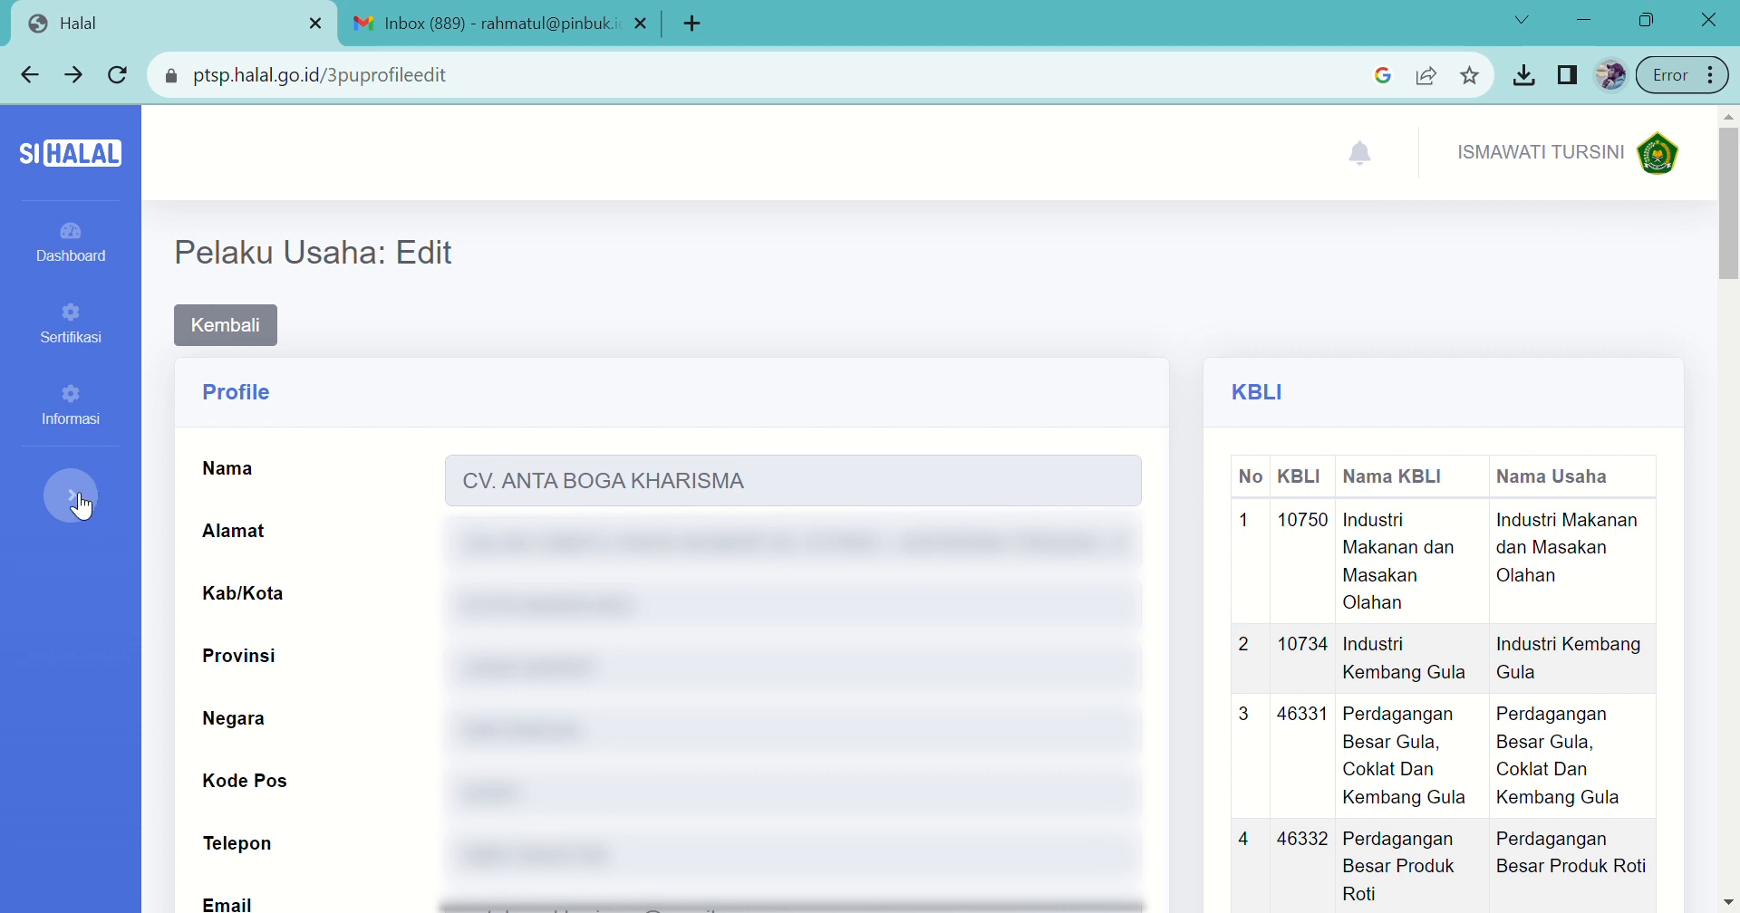
Step: Start a new Self Declare submission and open its questionnaire
left_click(73, 330)
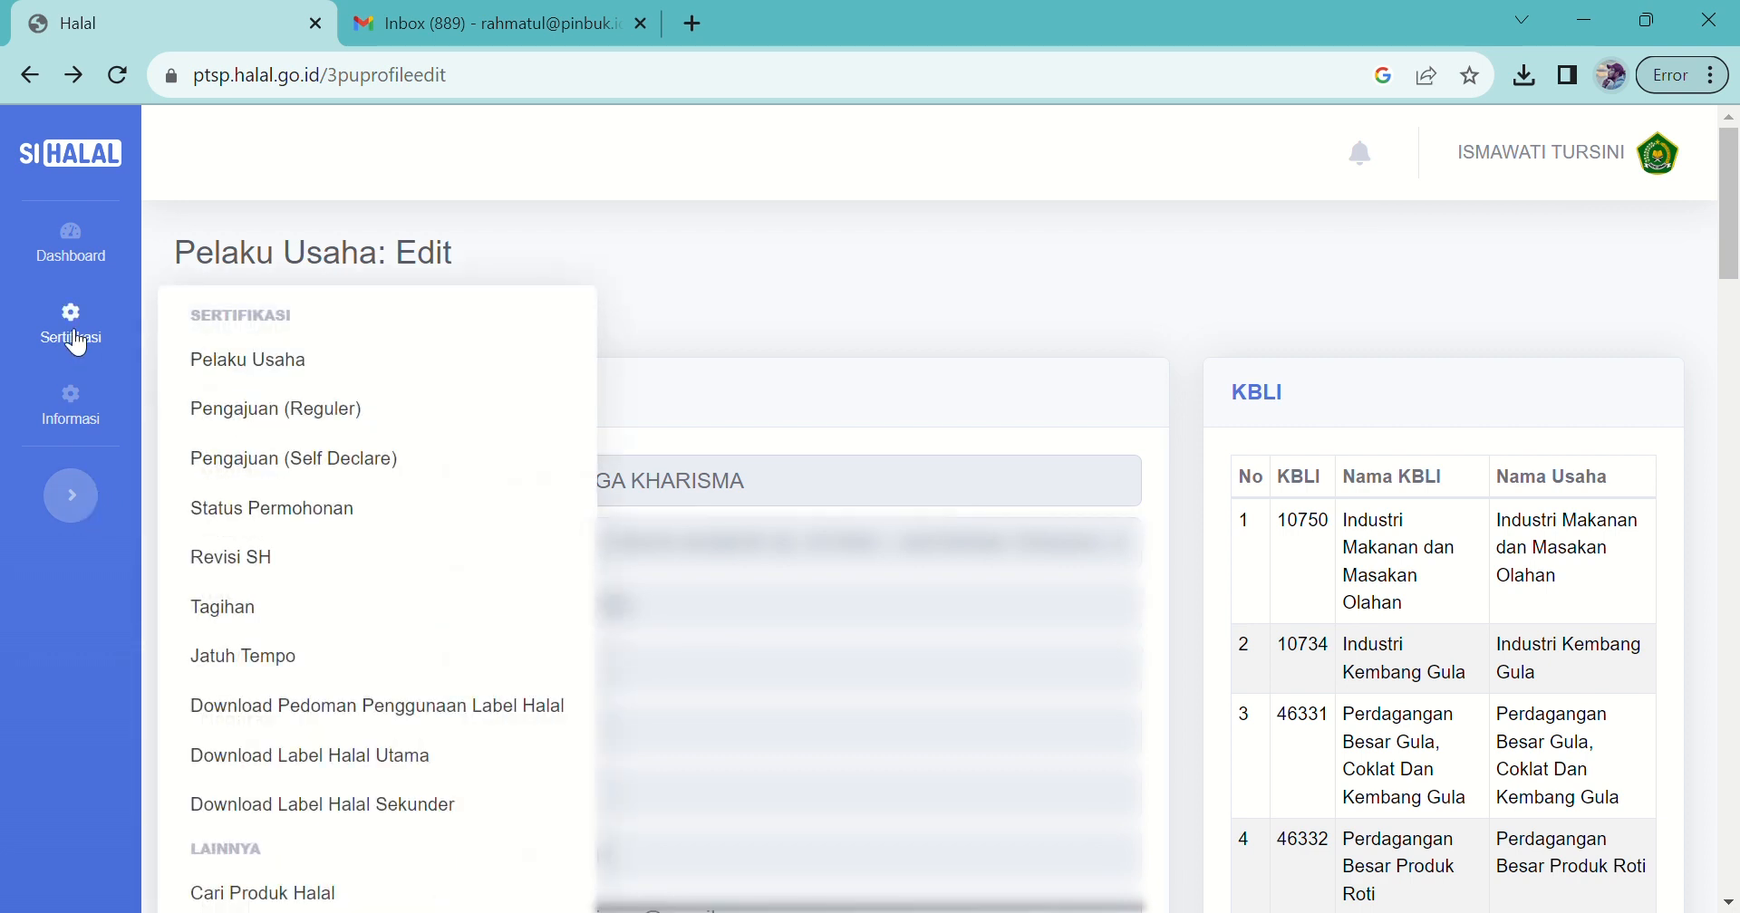
left_click(317, 483)
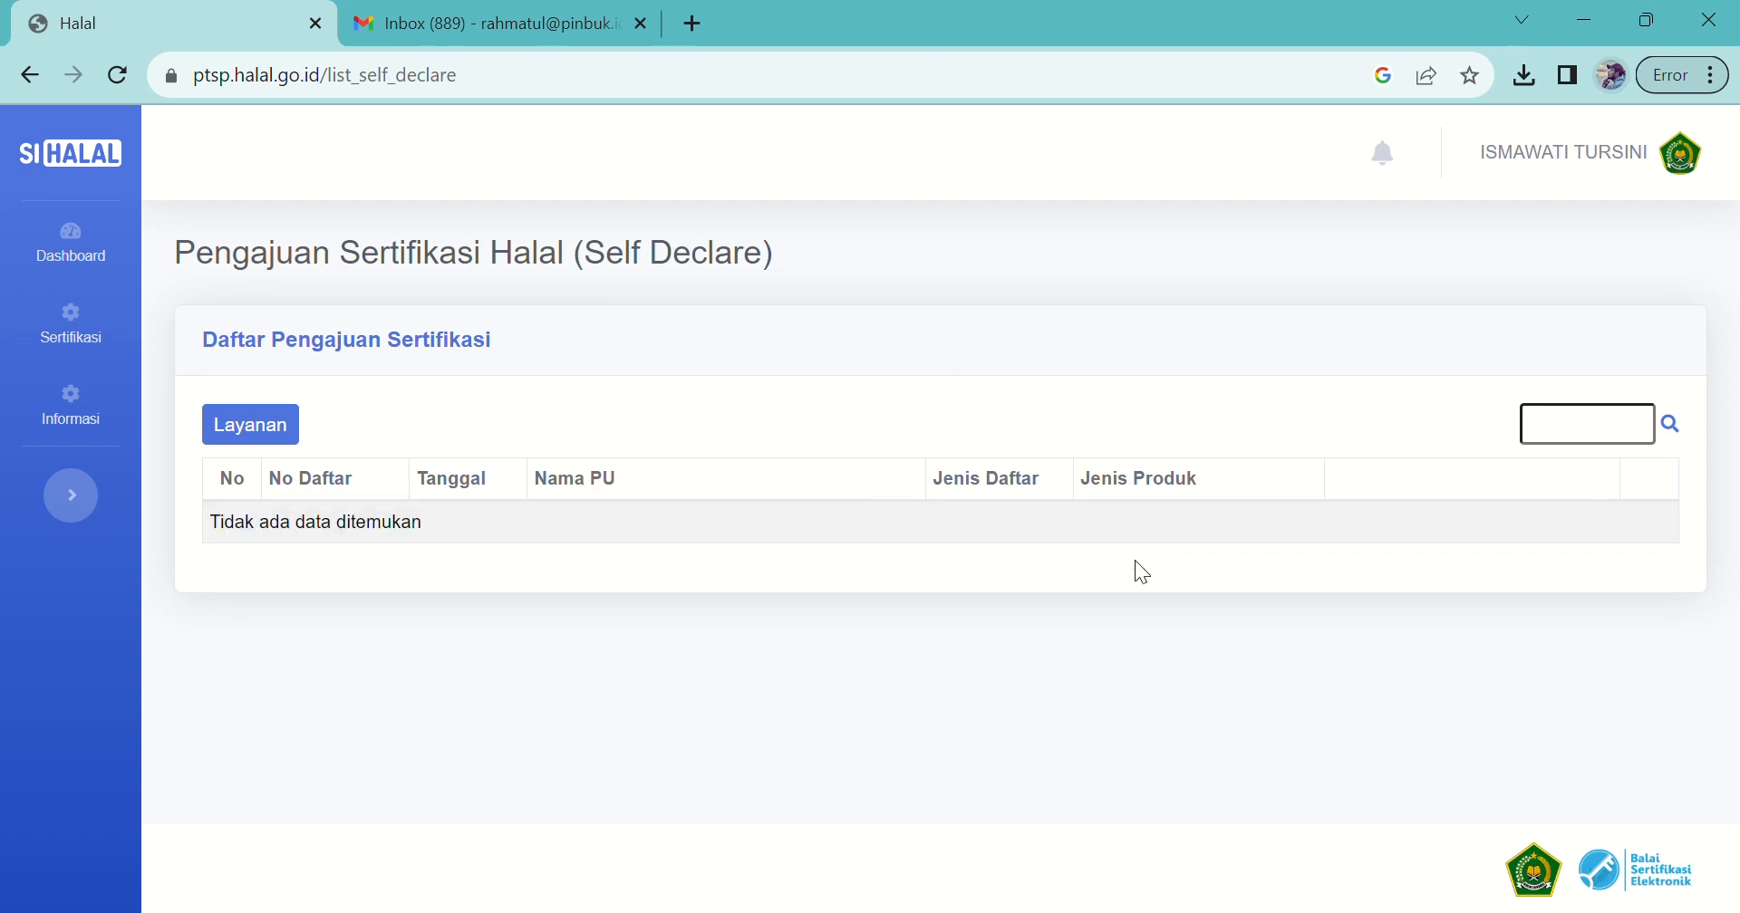
left_click(283, 443)
left_click(276, 443)
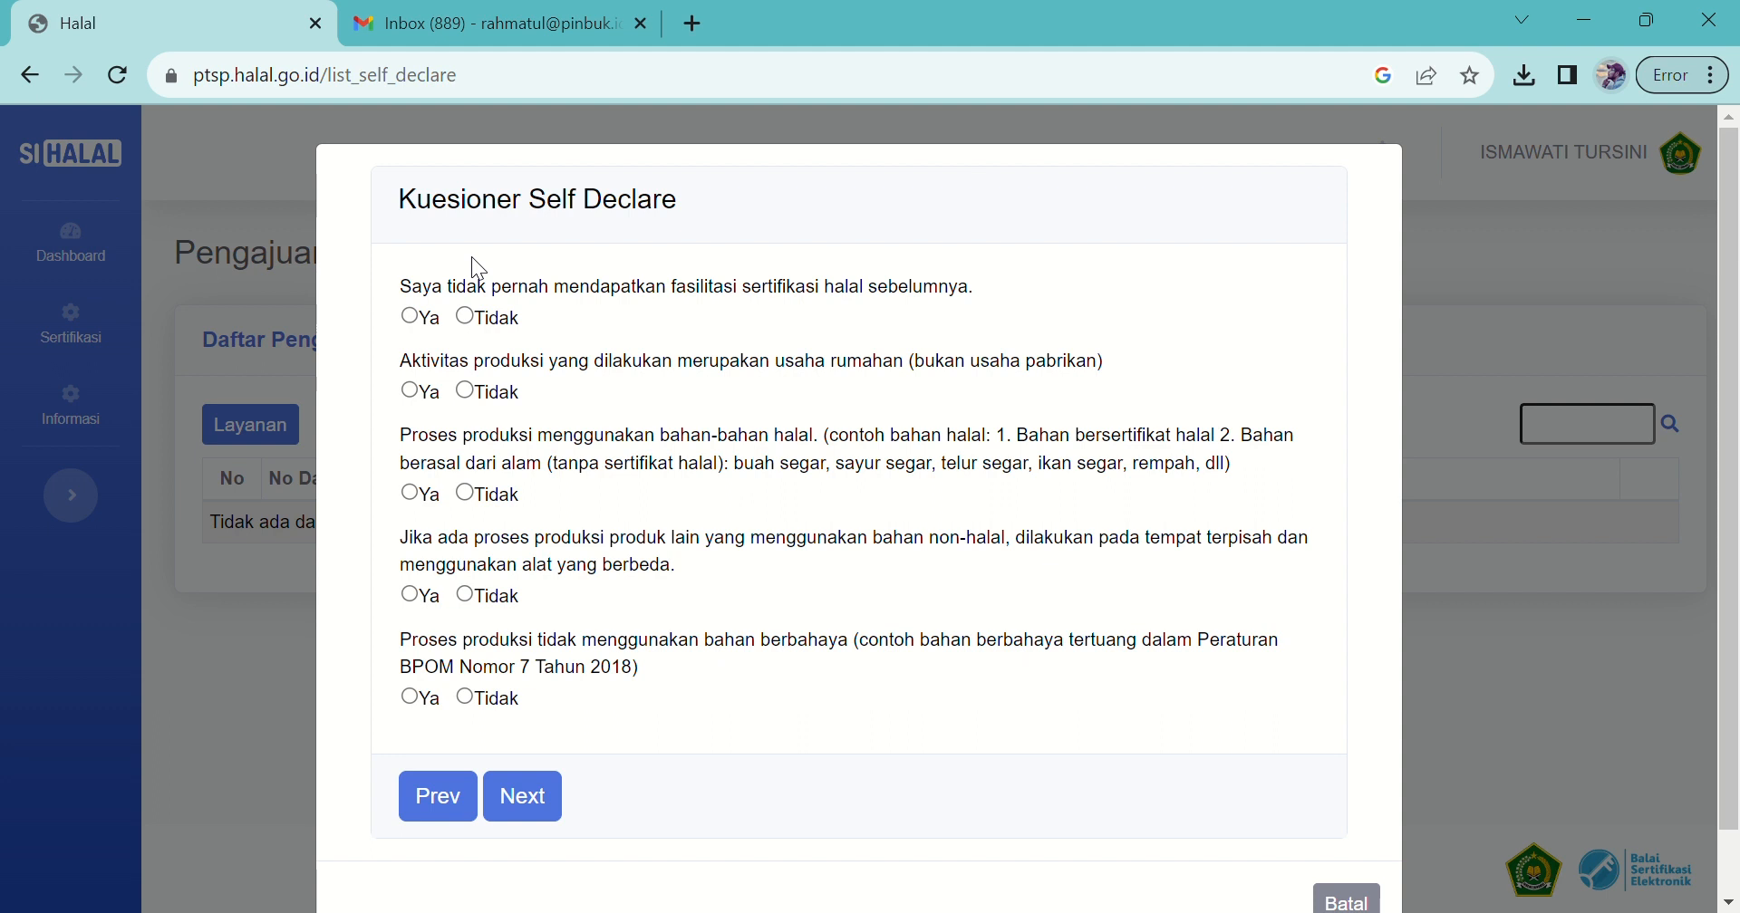
scroll(1735, 313, "down", 1)
left_click_drag(1737, 314, 1736, 281)
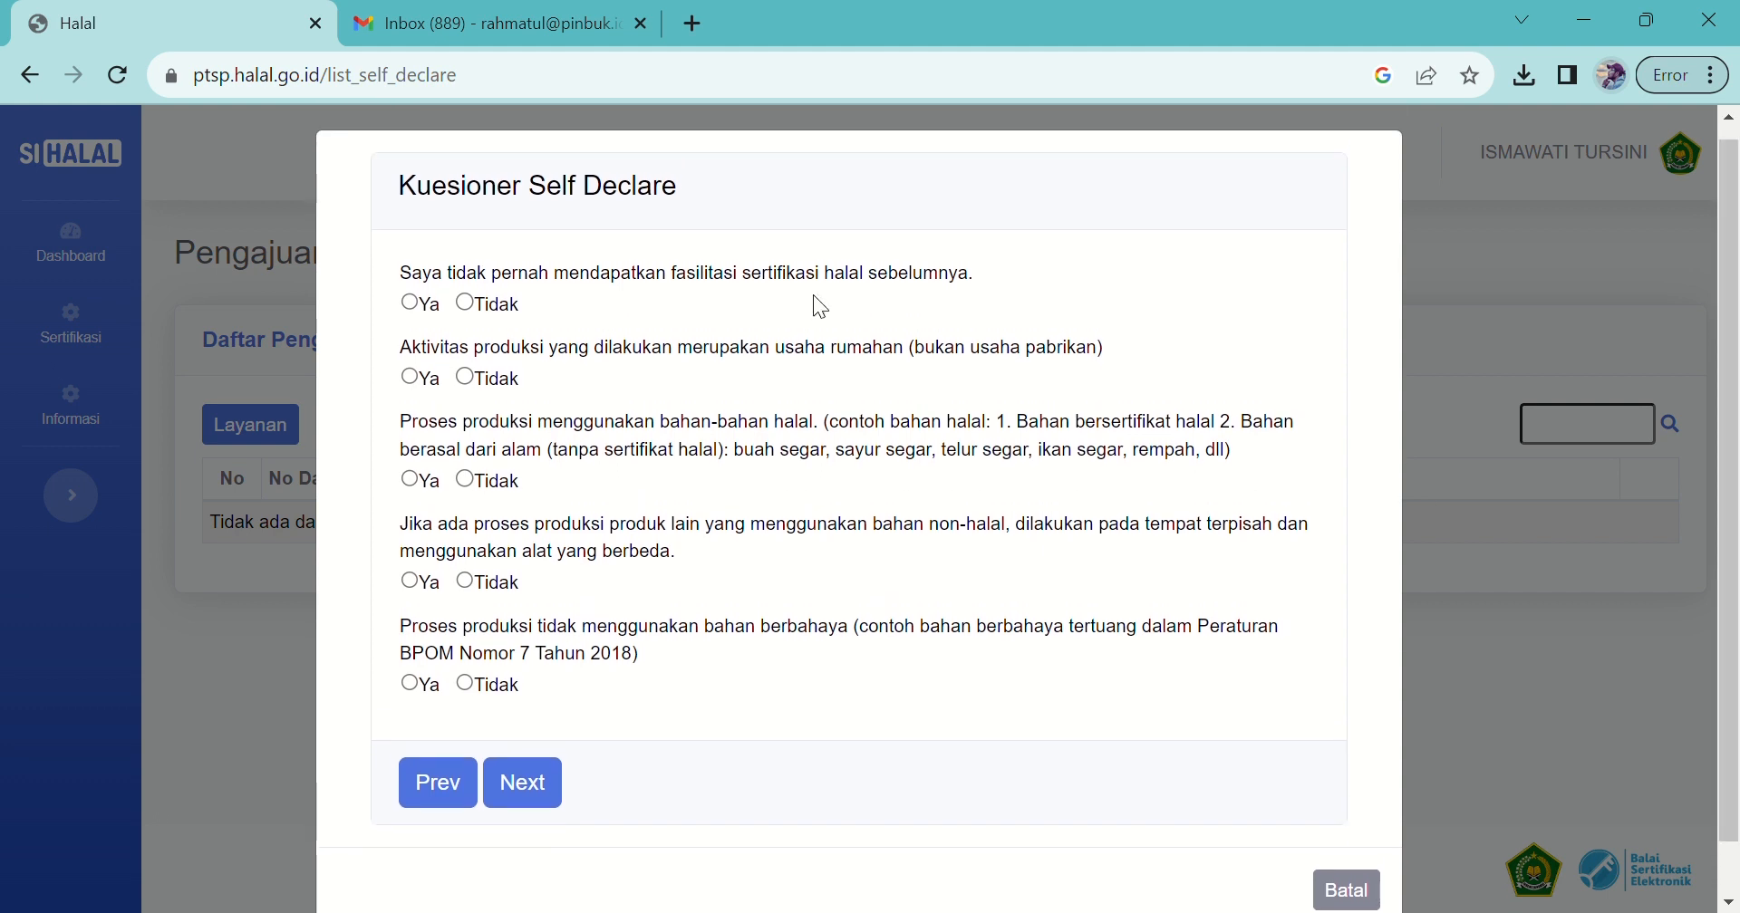
Step: Answer Ya to all seven questions across both pages and finish the questionnaire
left_click(410, 302)
left_click(412, 378)
left_click(410, 479)
left_click(414, 577)
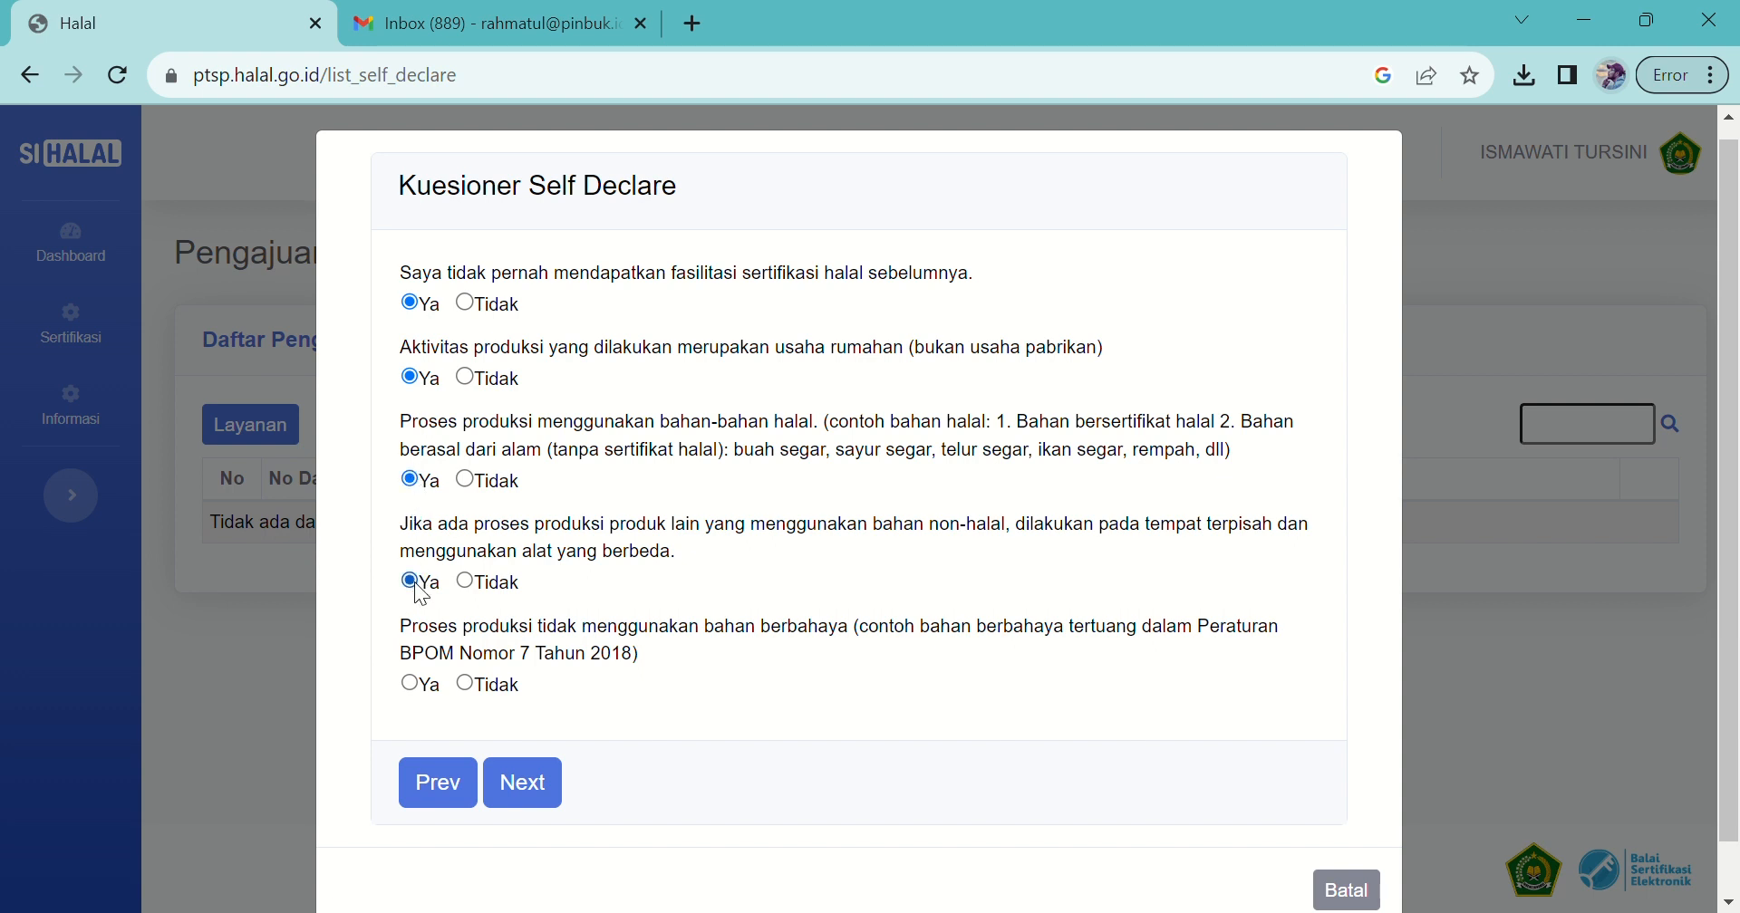
left_click(410, 685)
left_click(542, 801)
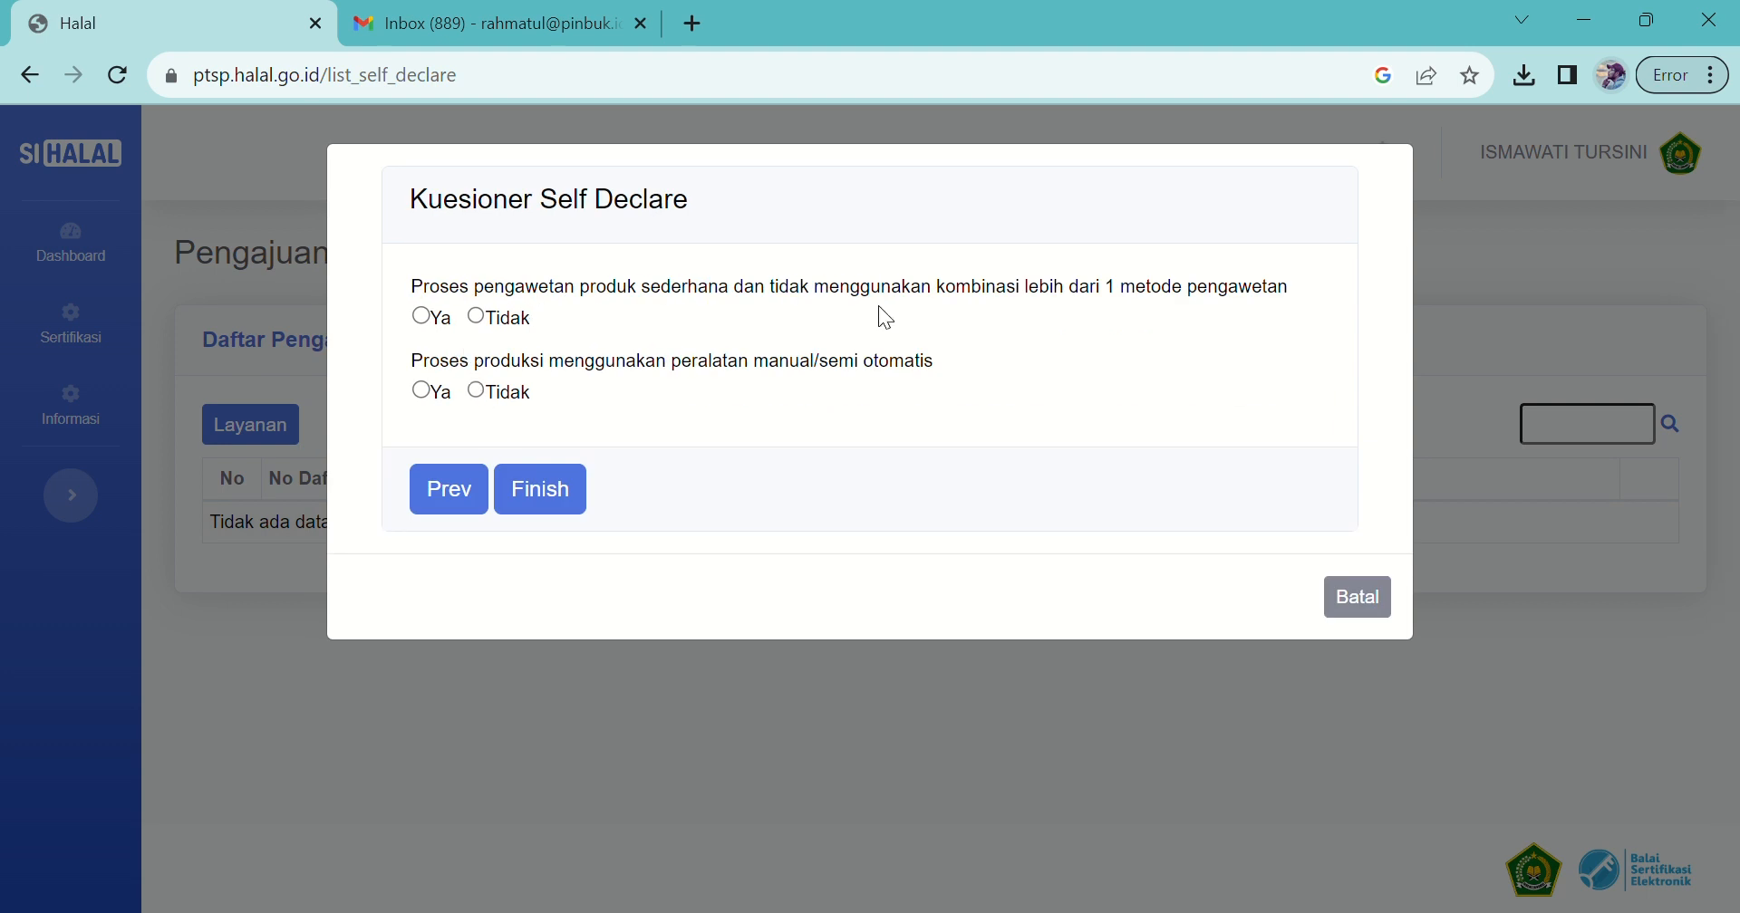
left_click(430, 319)
left_click(426, 393)
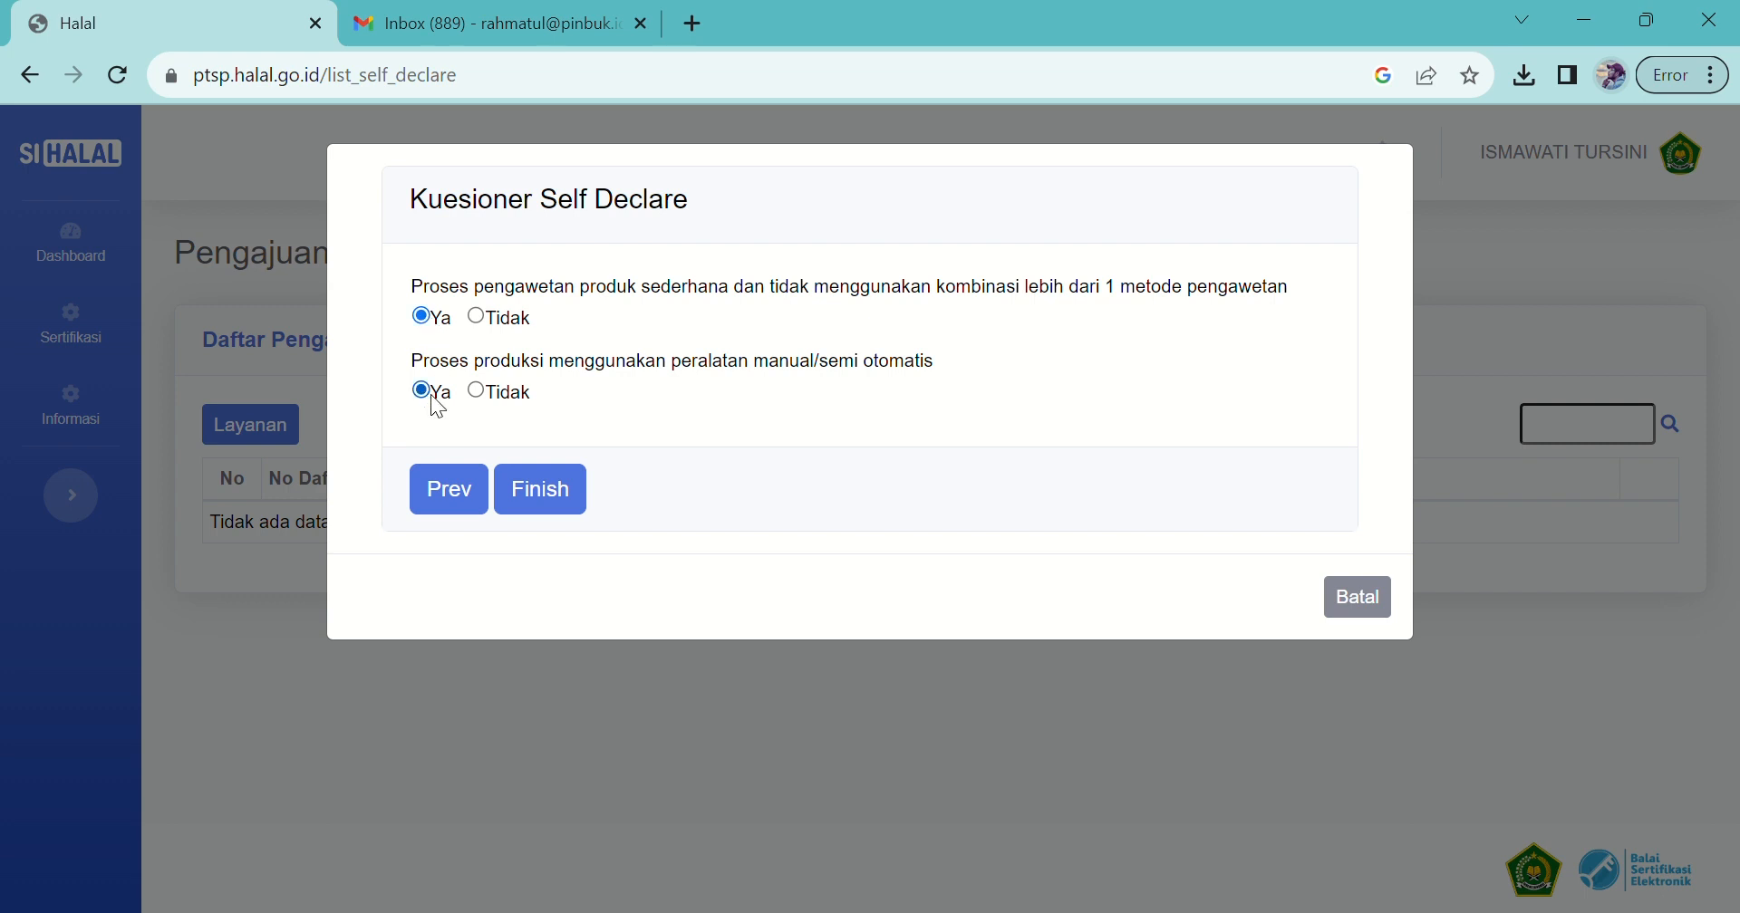
left_click(556, 496)
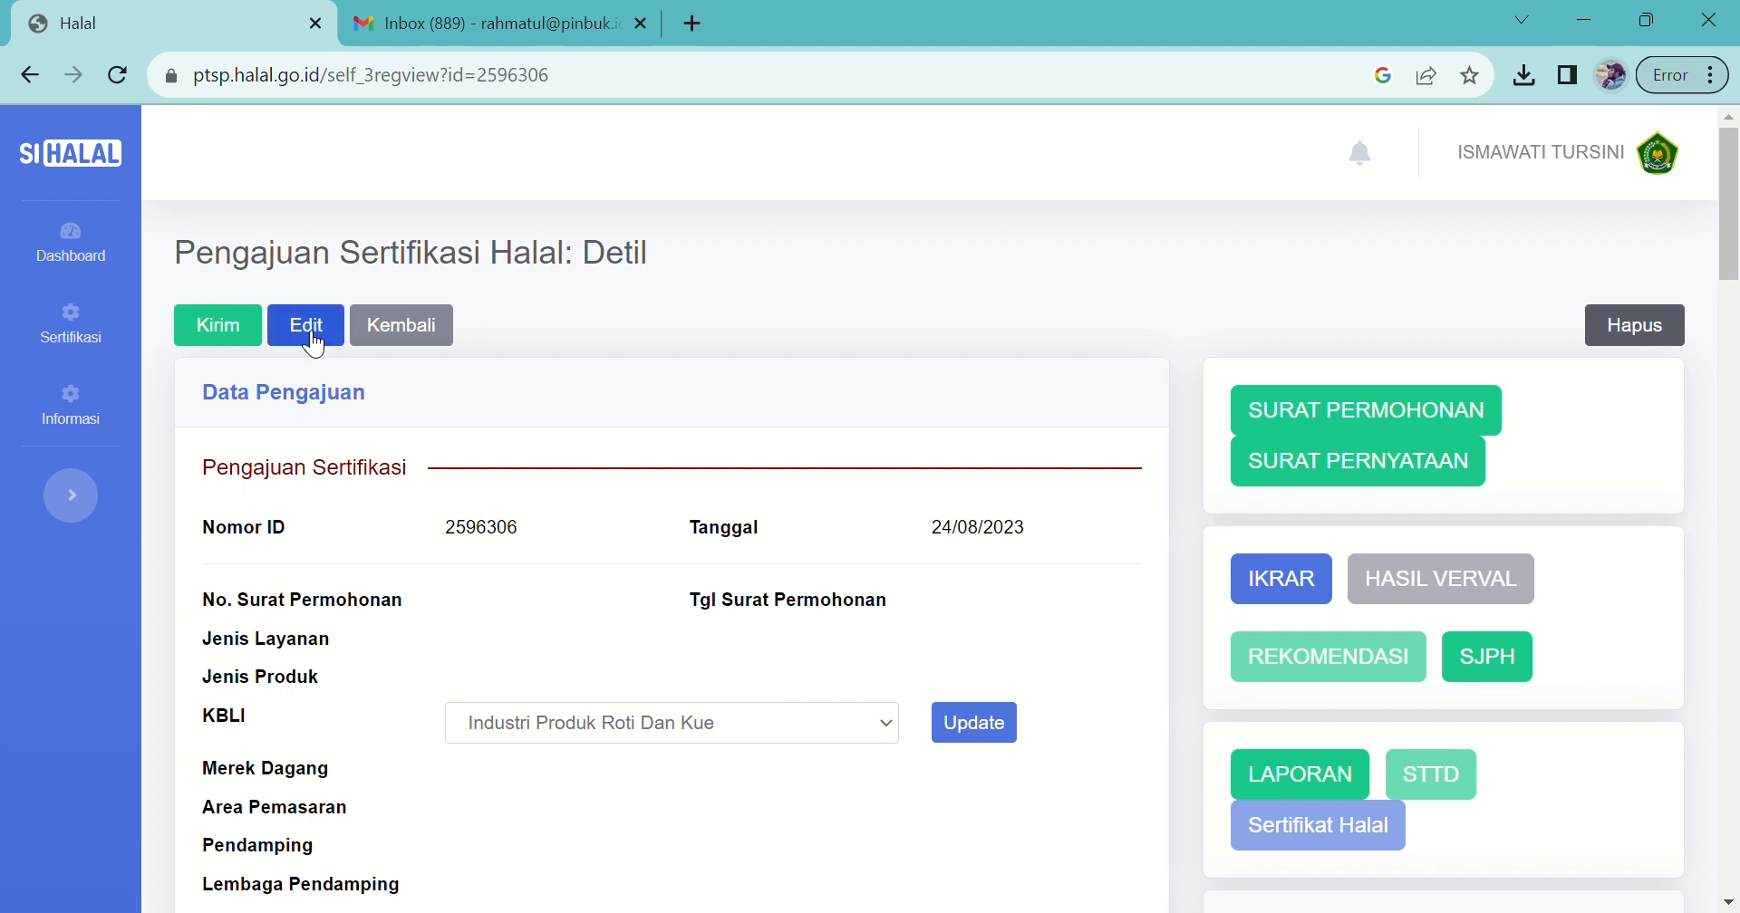
left_click(312, 343)
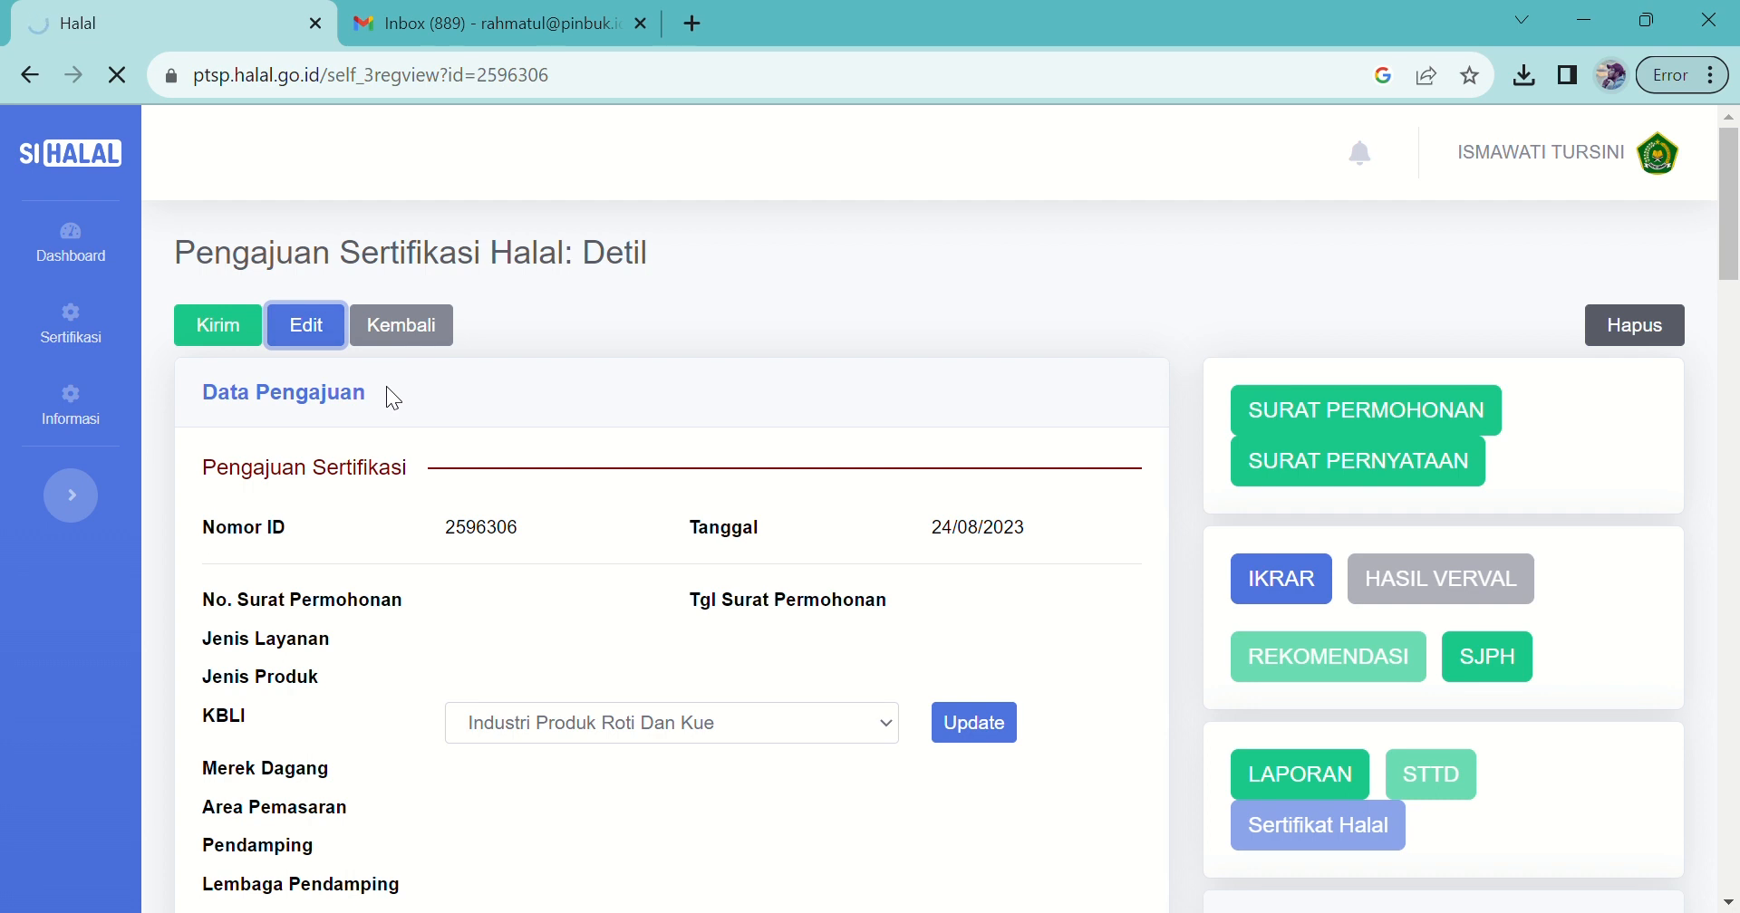
left_click(400, 276)
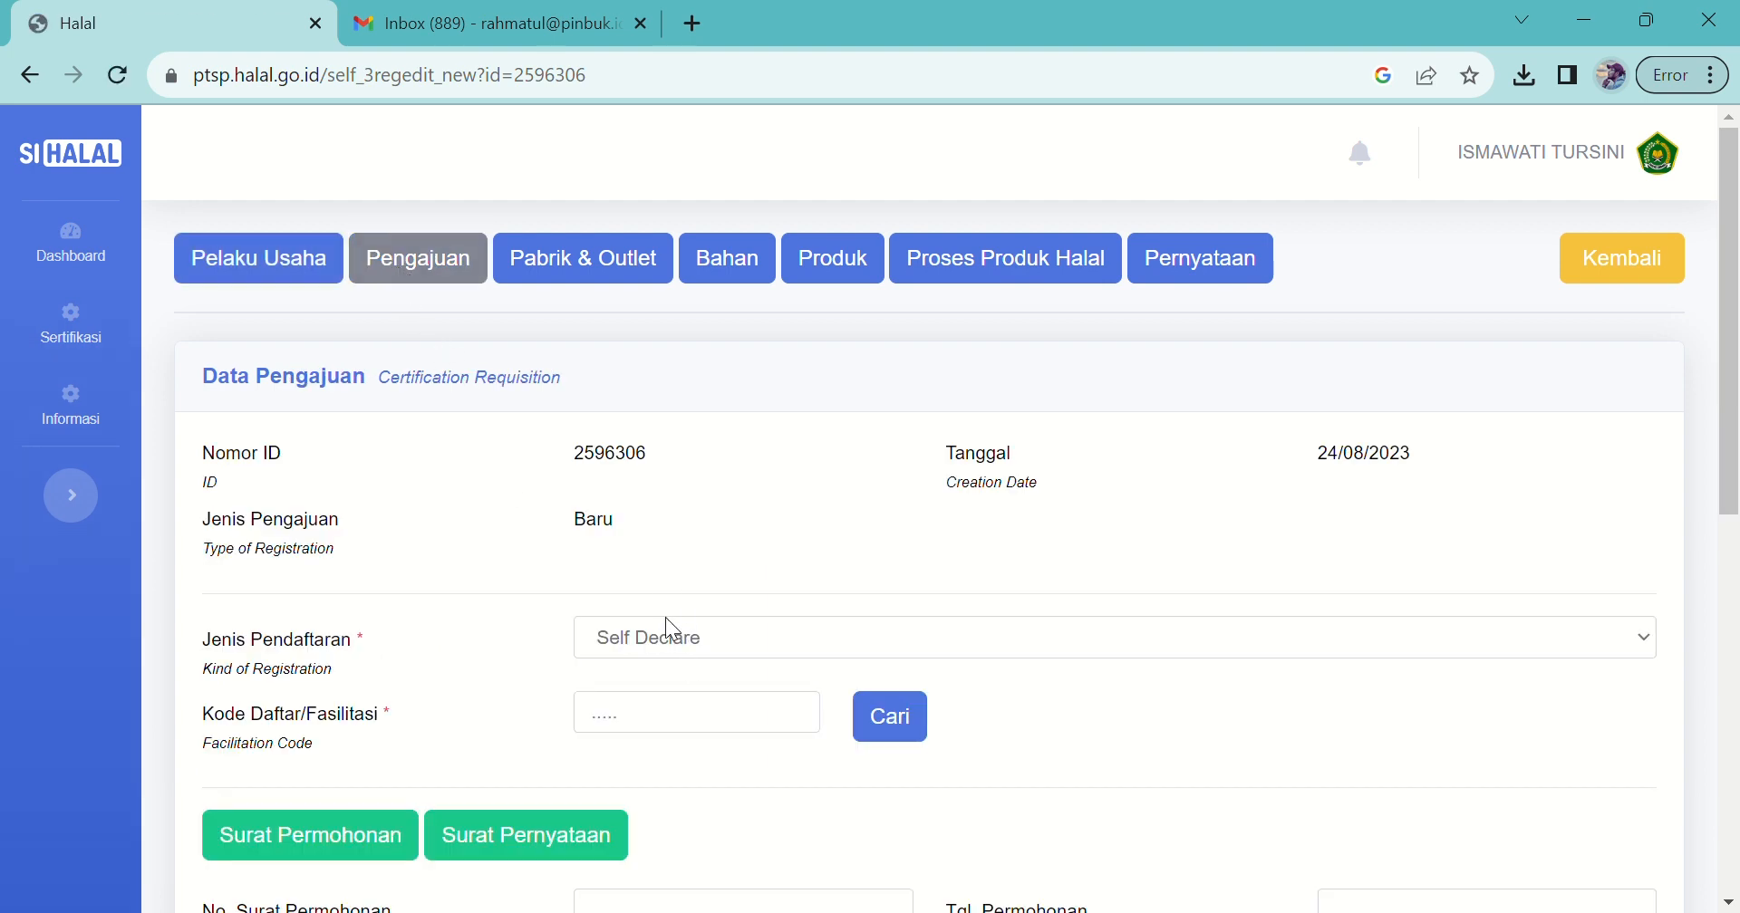
Step: Scroll through the submission form and check the SEHATI facilitation code
left_click(676, 648)
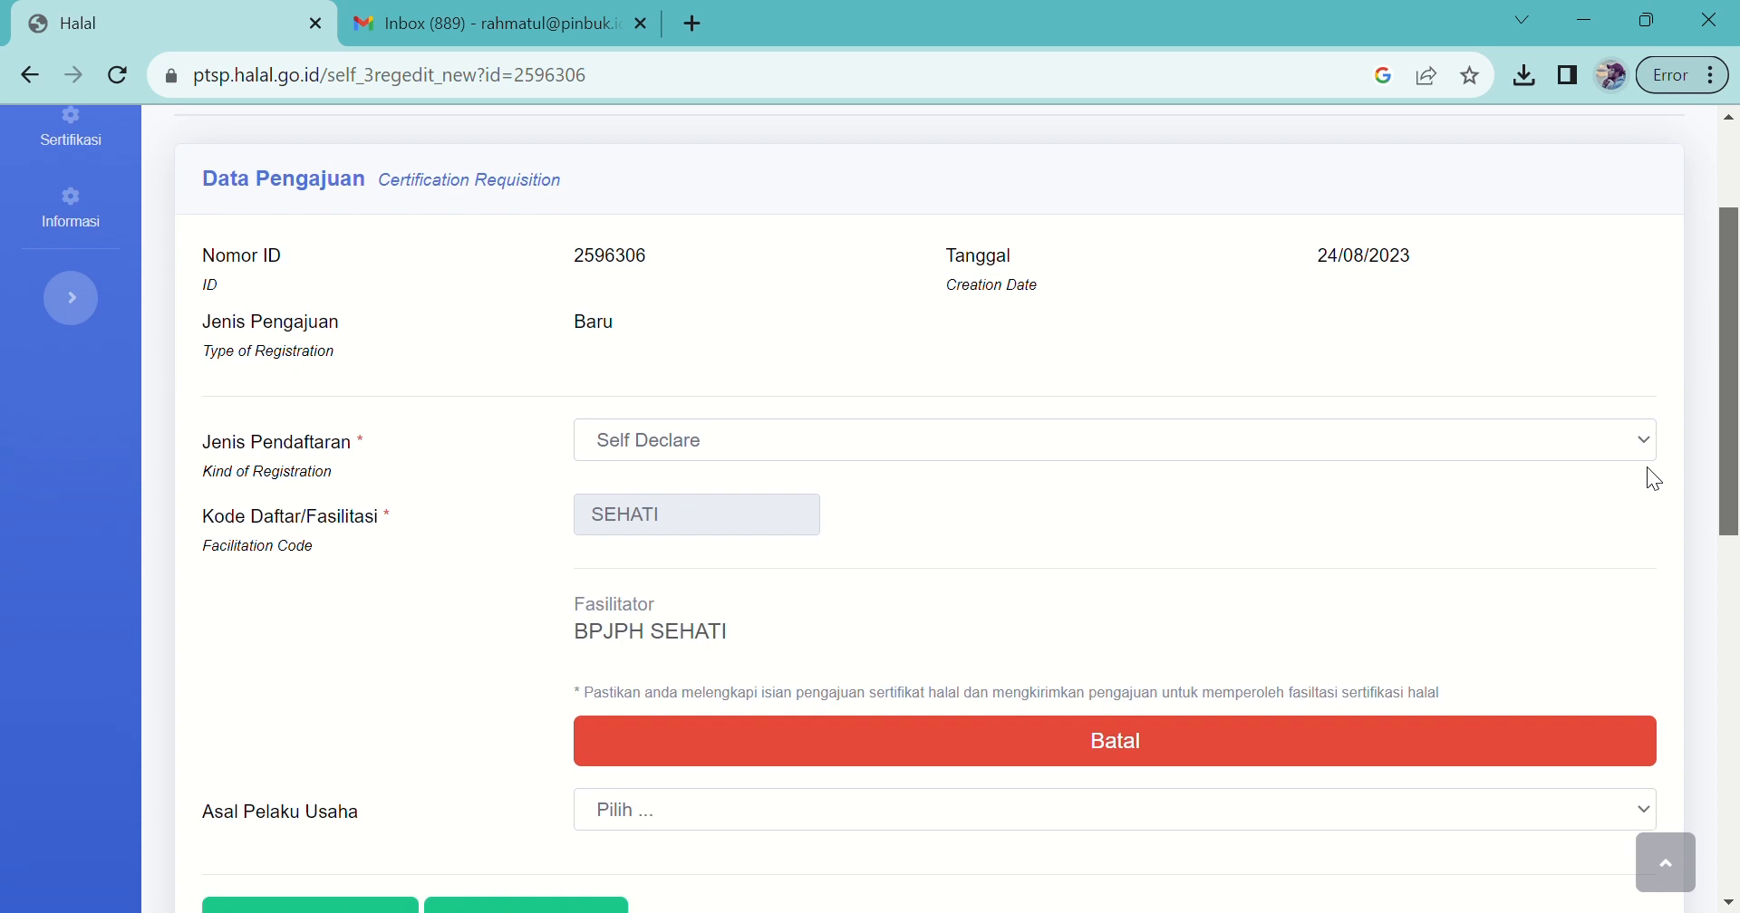
left_click_drag(1645, 466, 1643, 448)
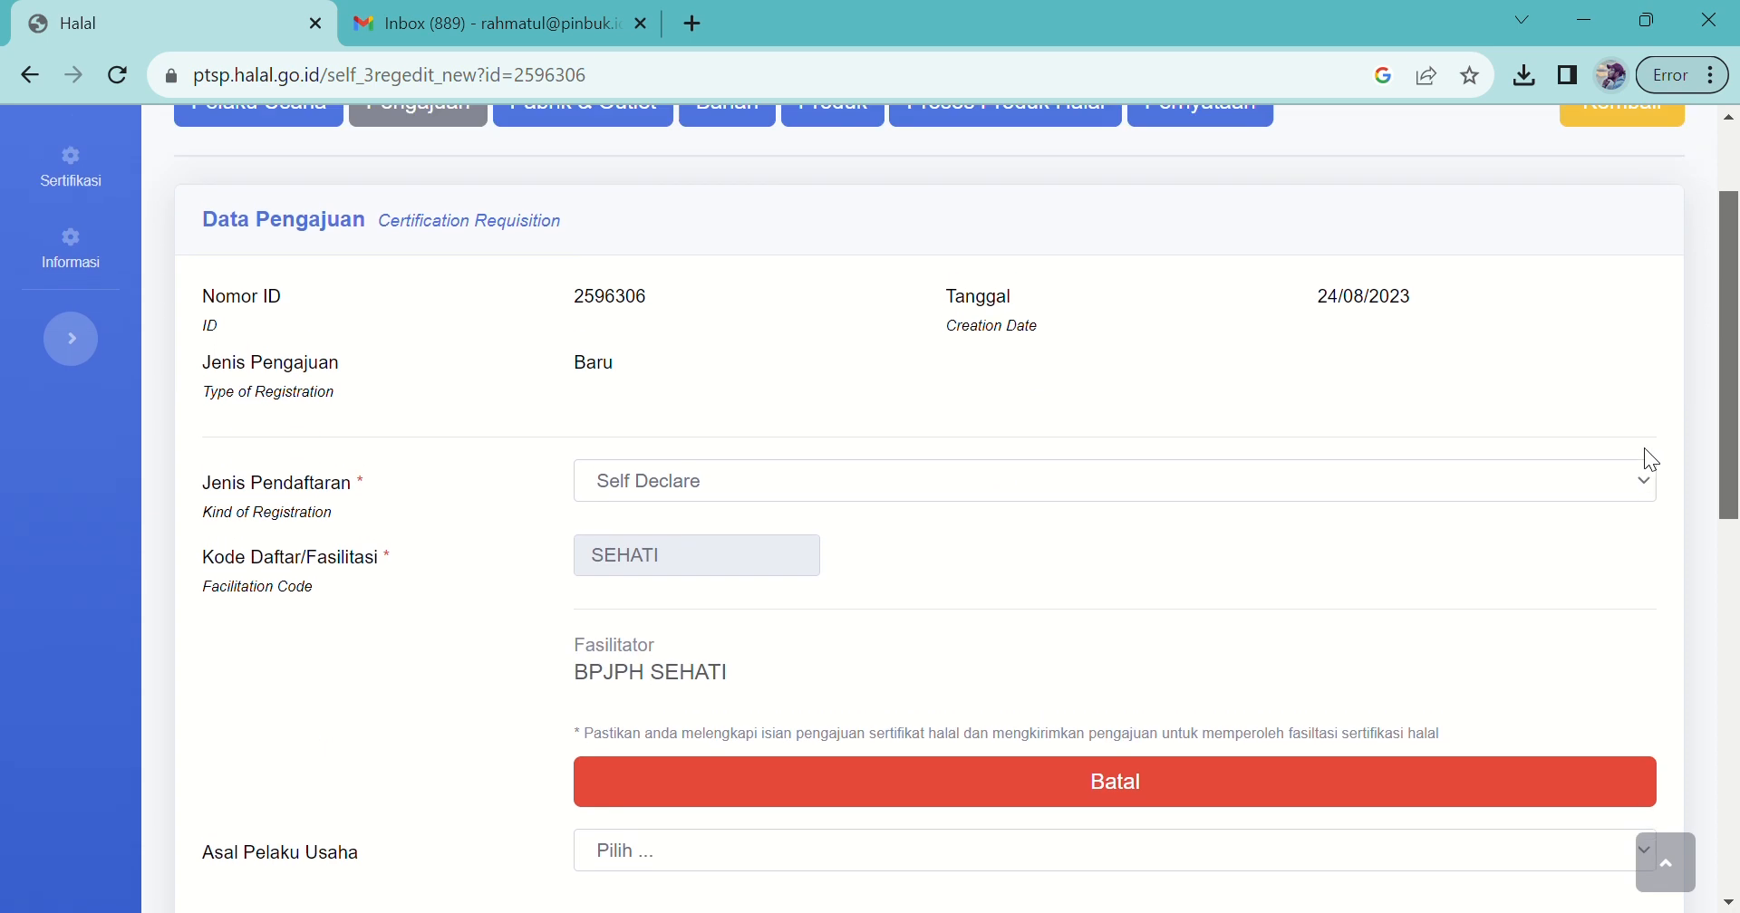
scroll(1643, 447, "up", 1)
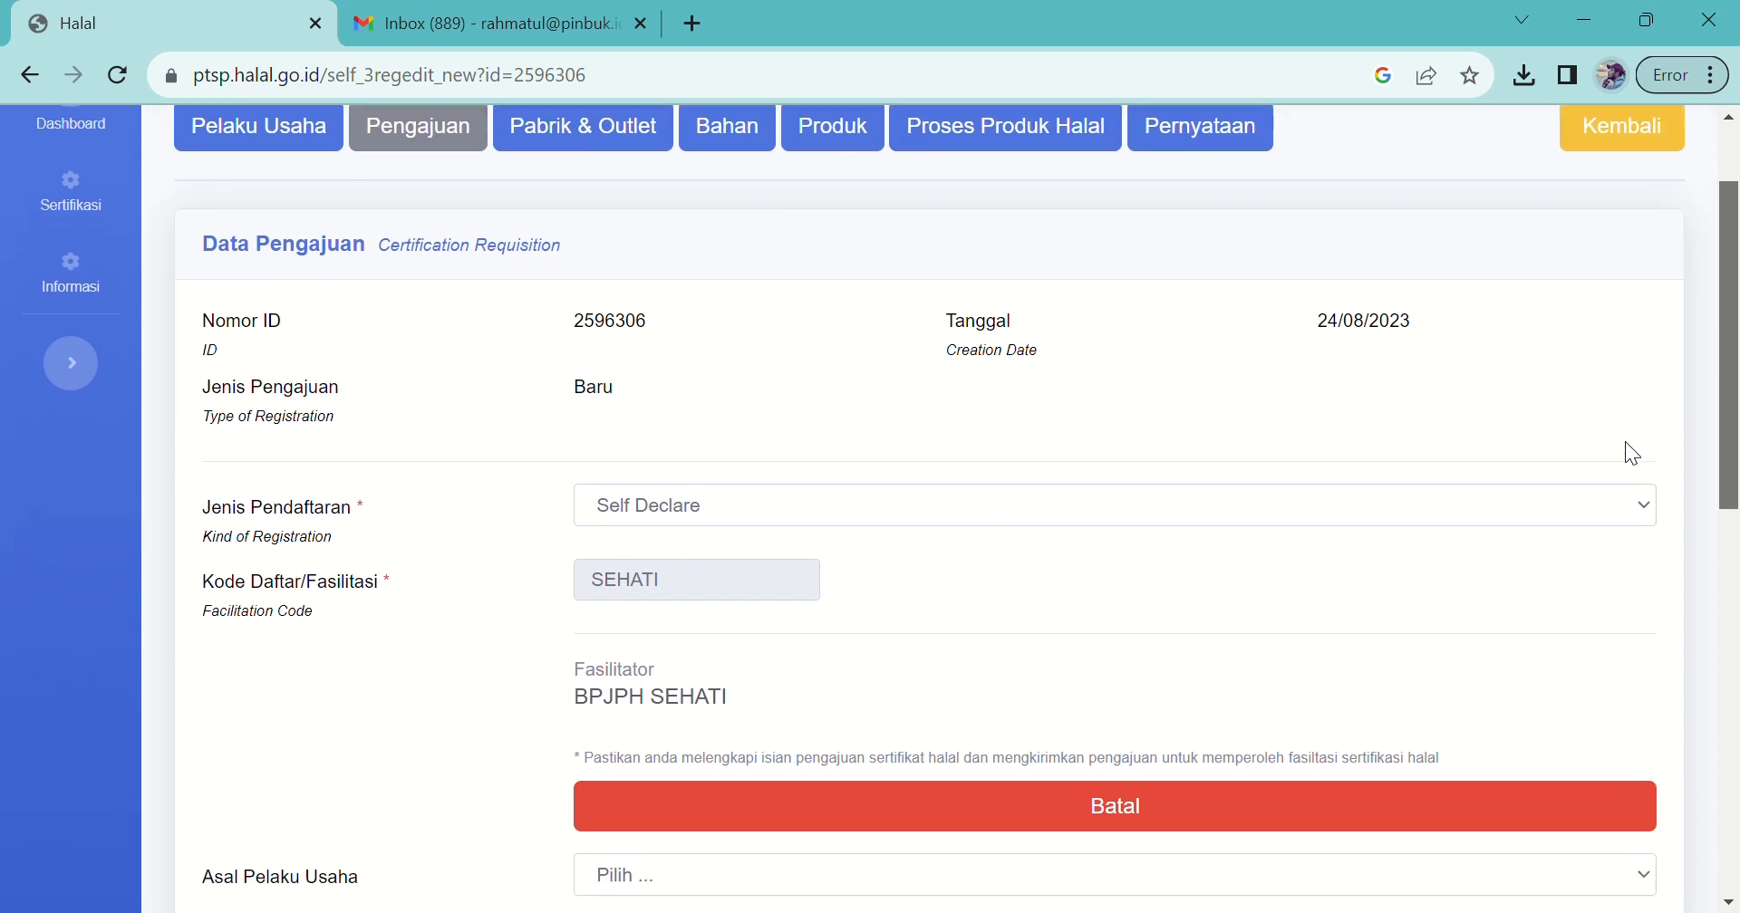
scroll(1631, 453, "down", 1)
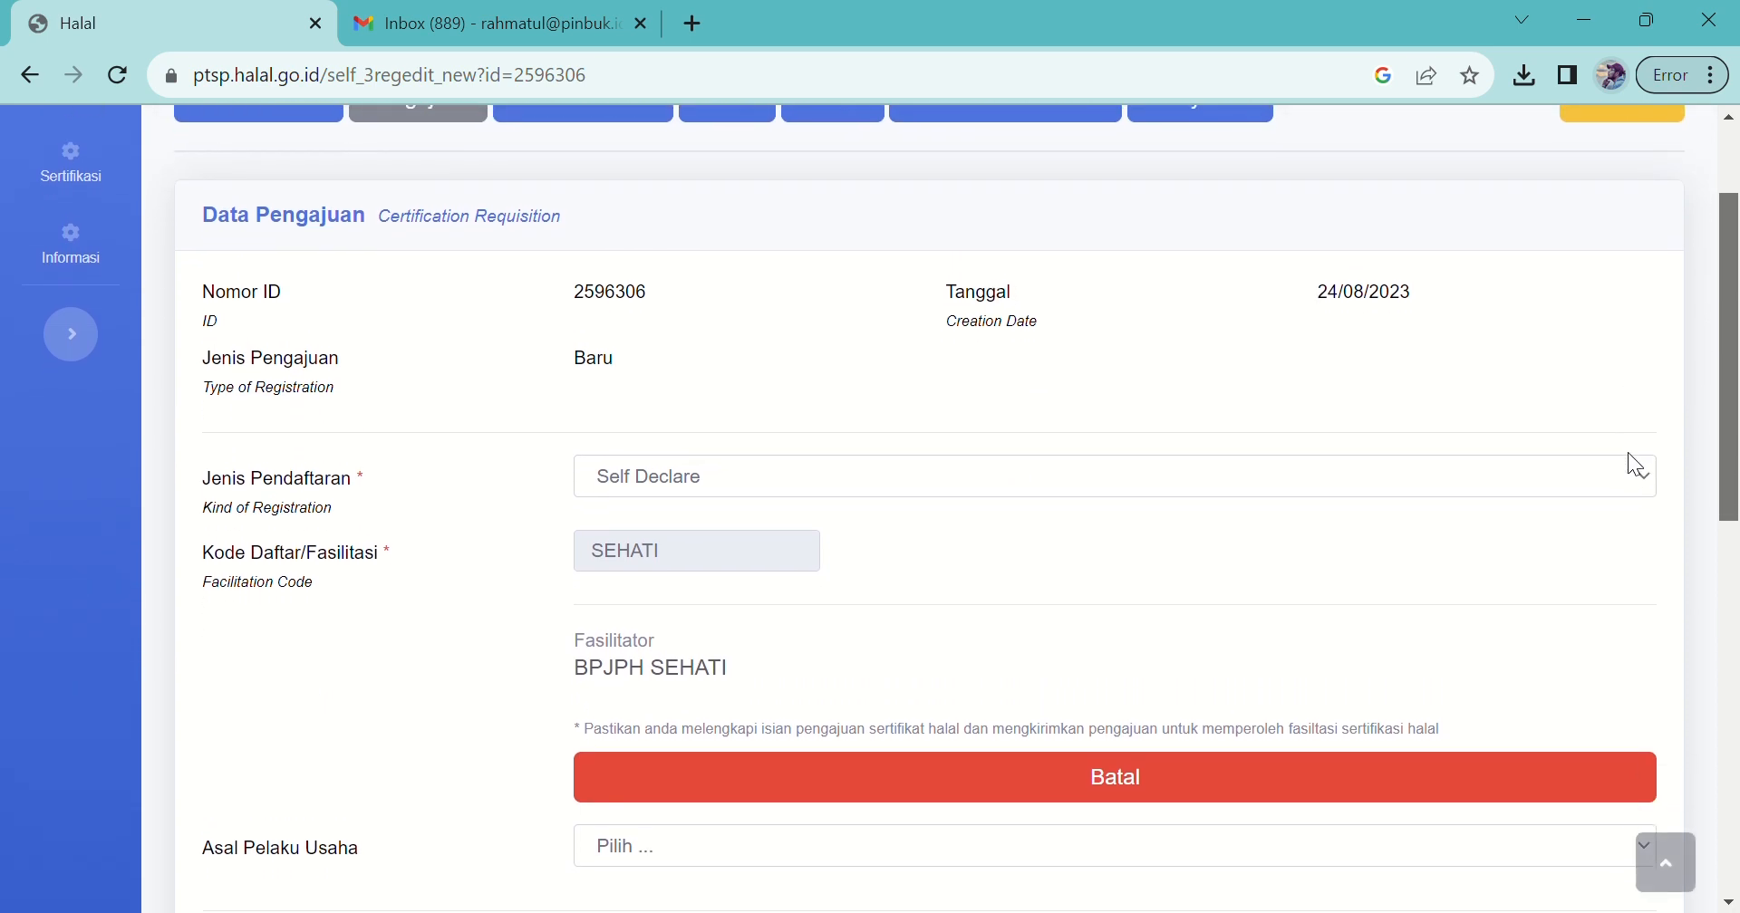
scroll(1627, 453, "down", 1)
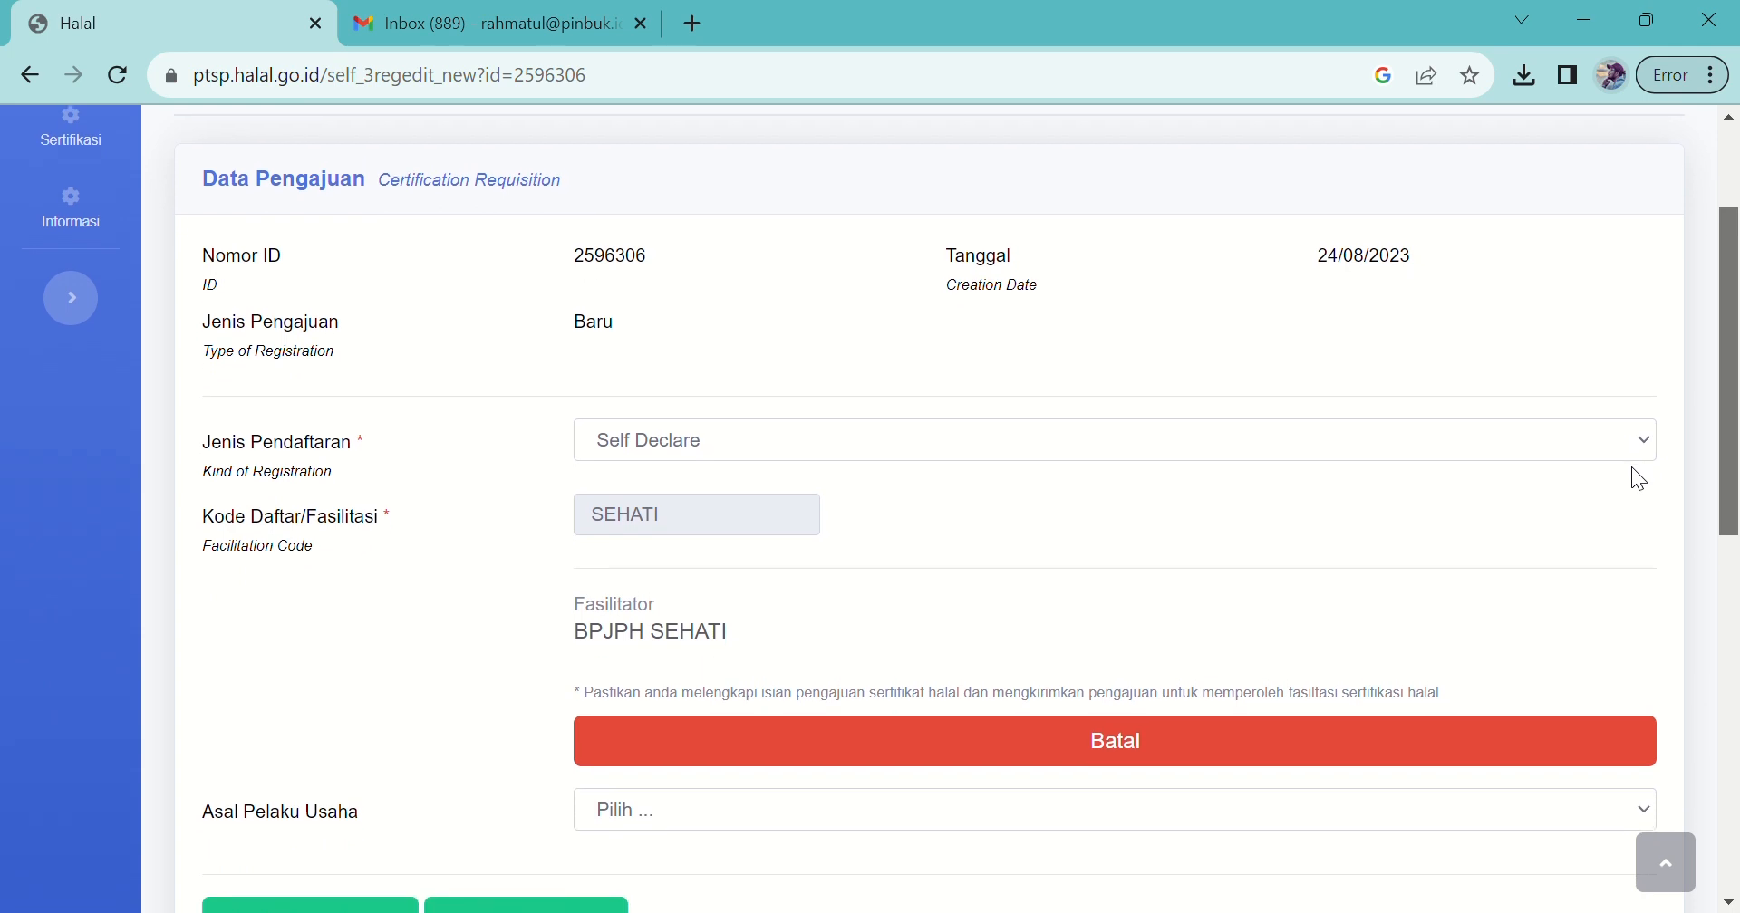
scroll(1631, 468, "down", 1)
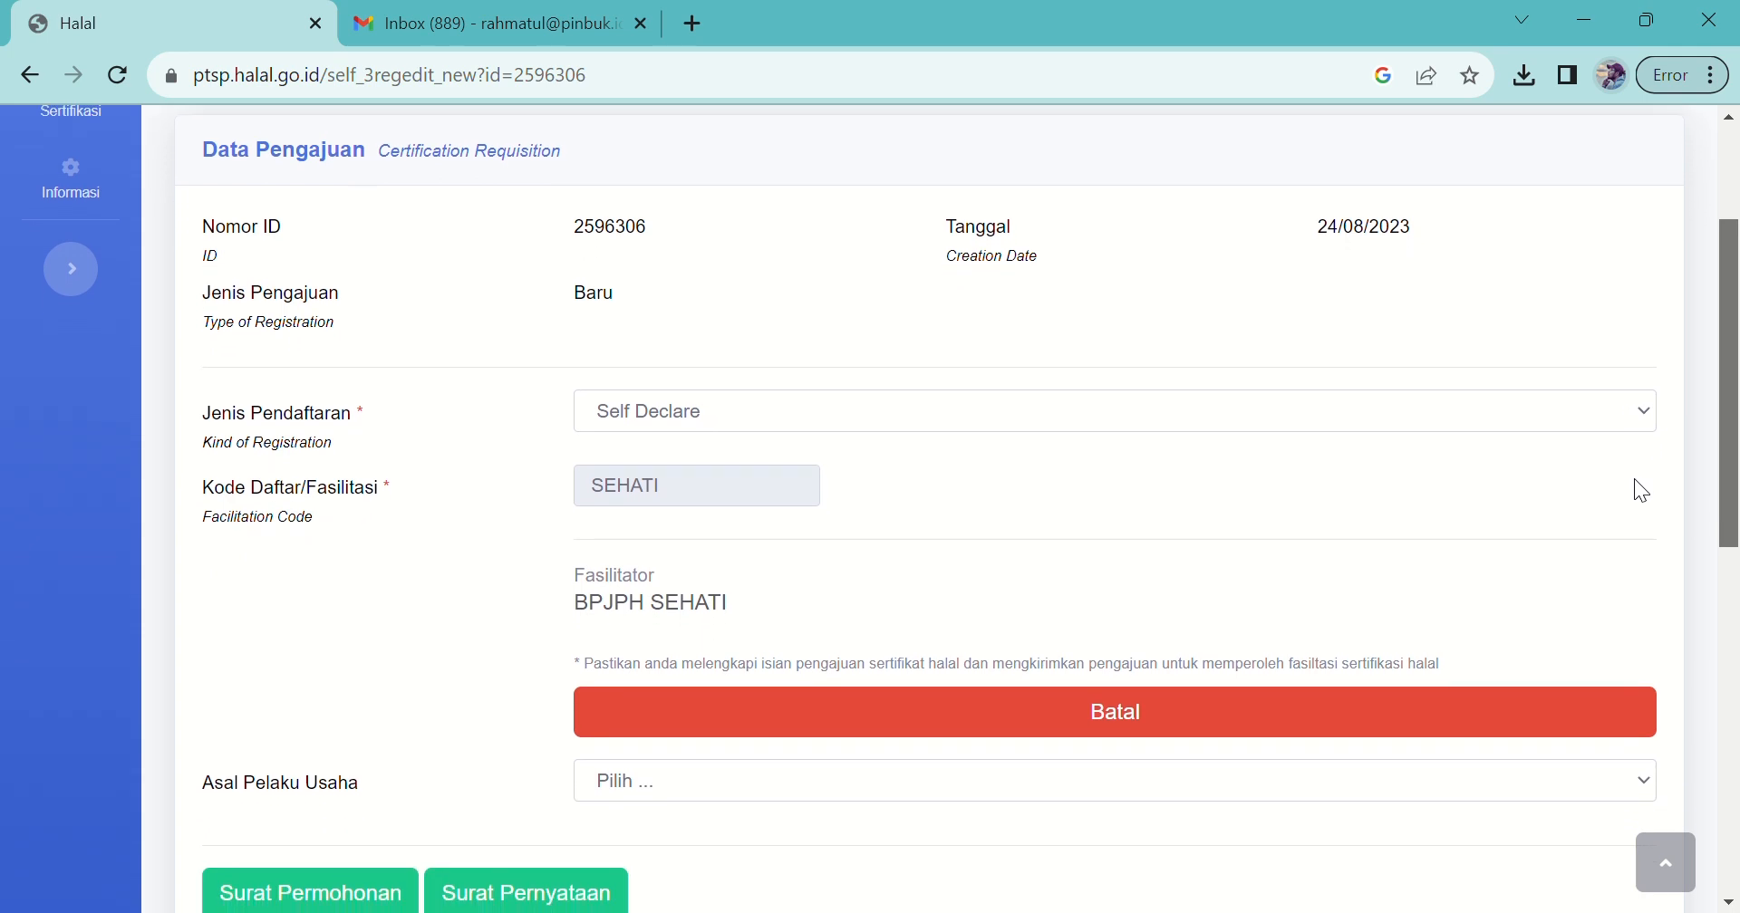
scroll(1641, 490, "down", 1)
scroll(1634, 484, "down", 1)
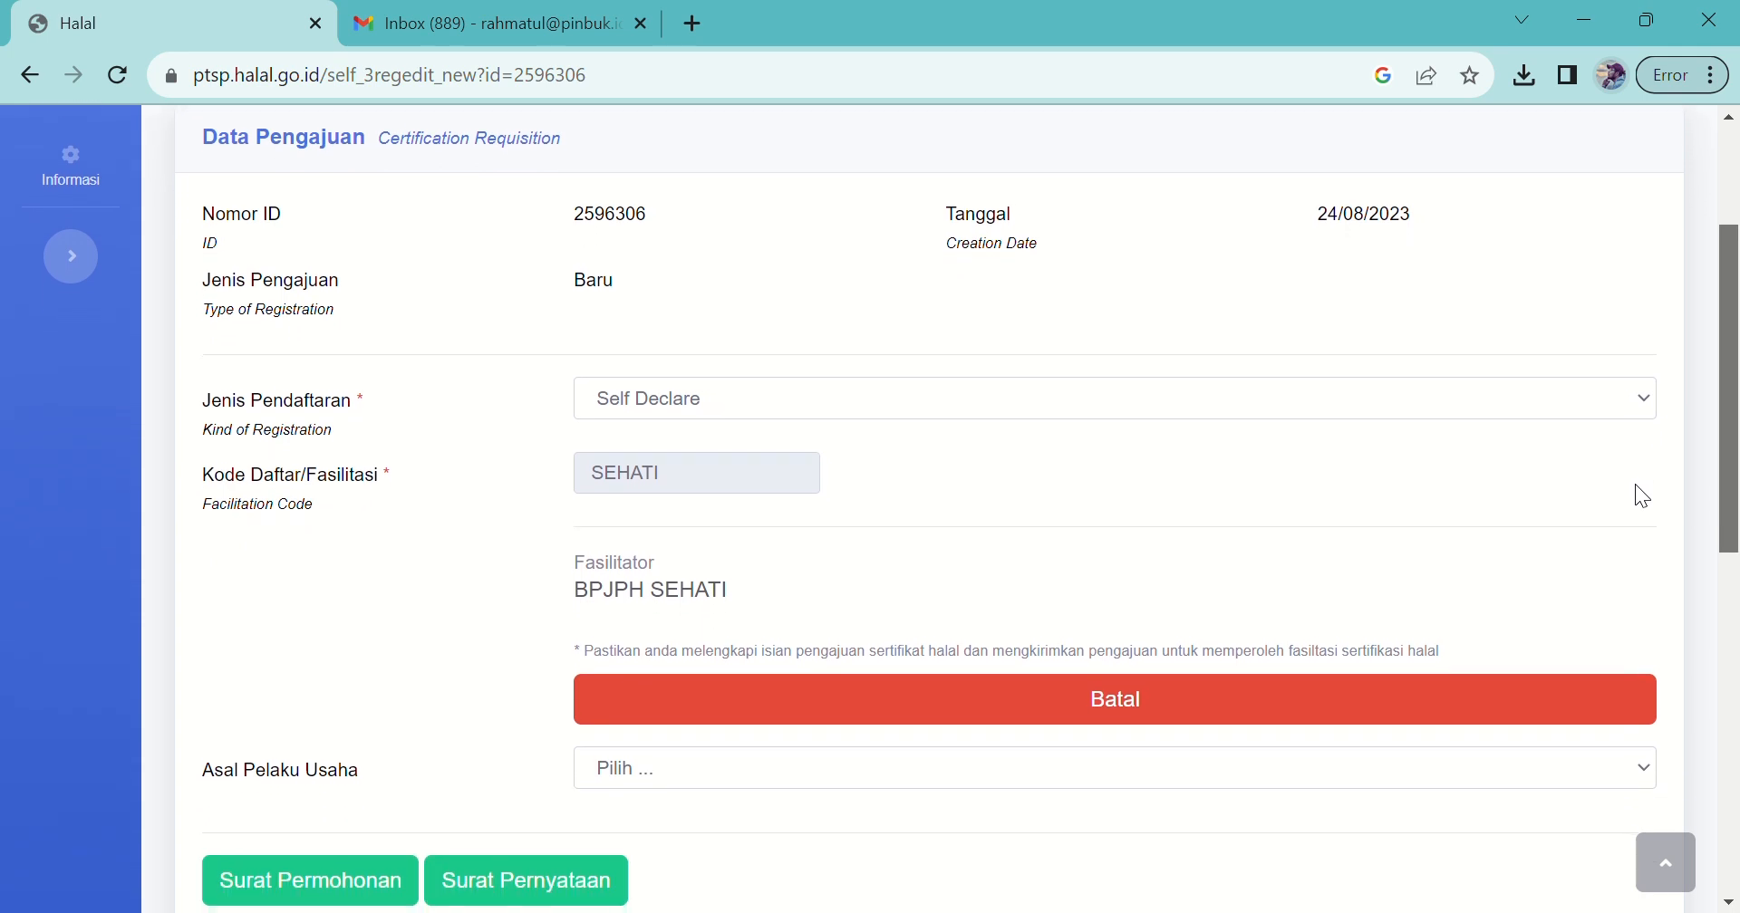
scroll(1635, 494, "down", 1)
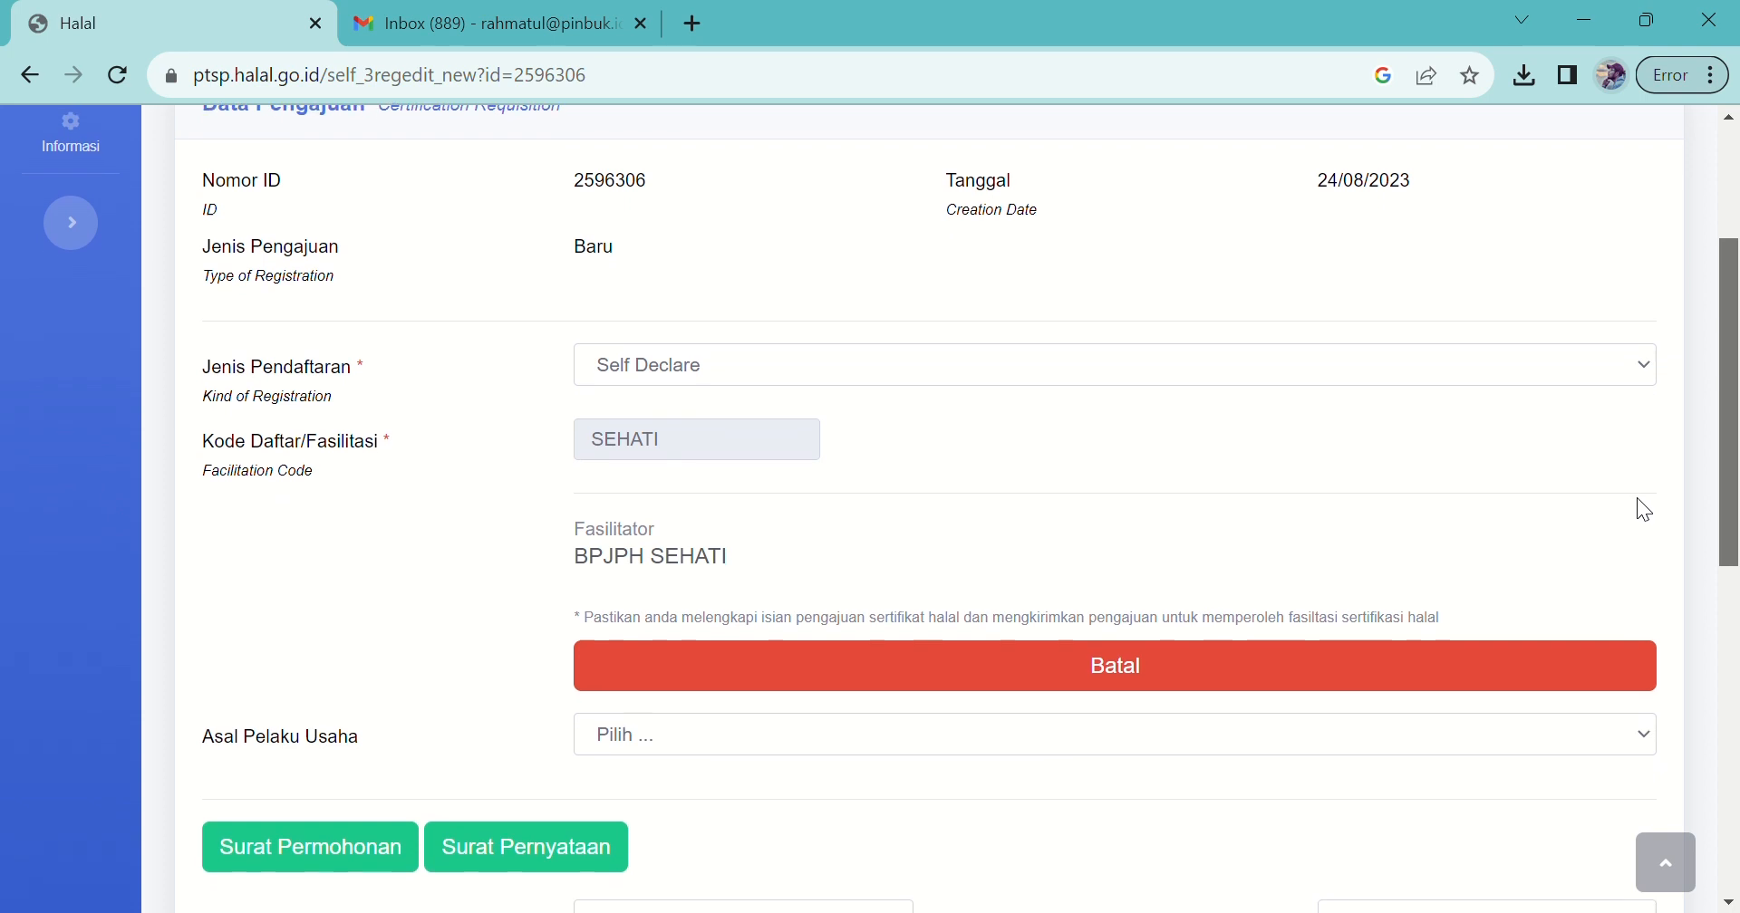
left_click(1108, 353)
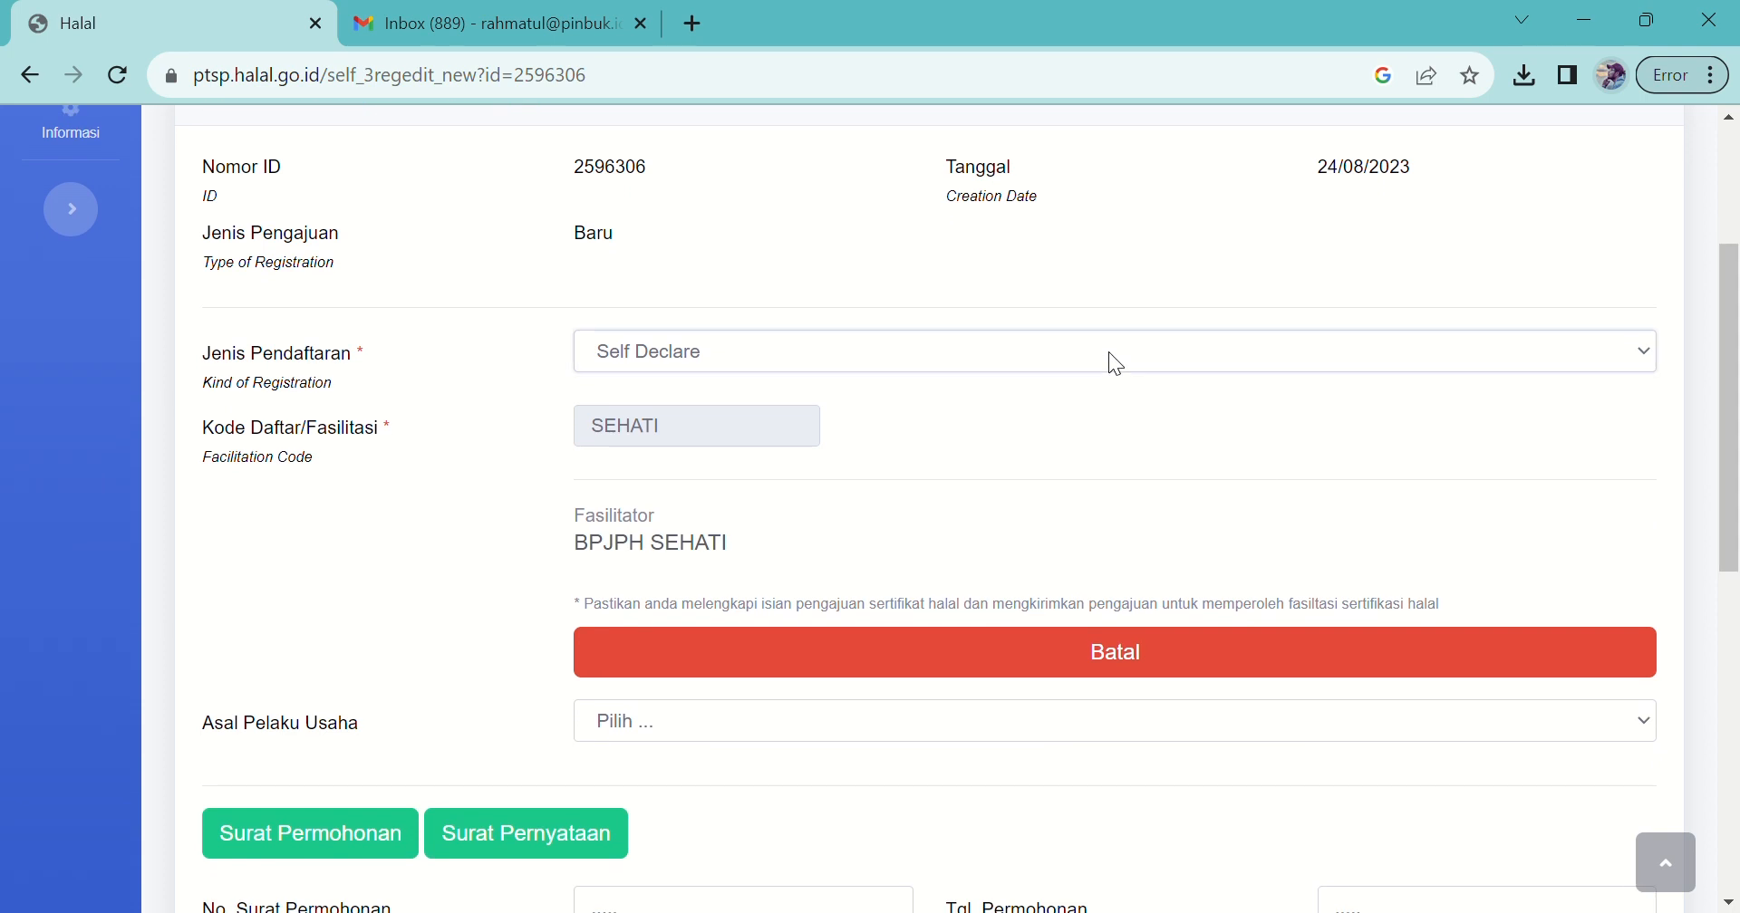
left_click(1050, 400)
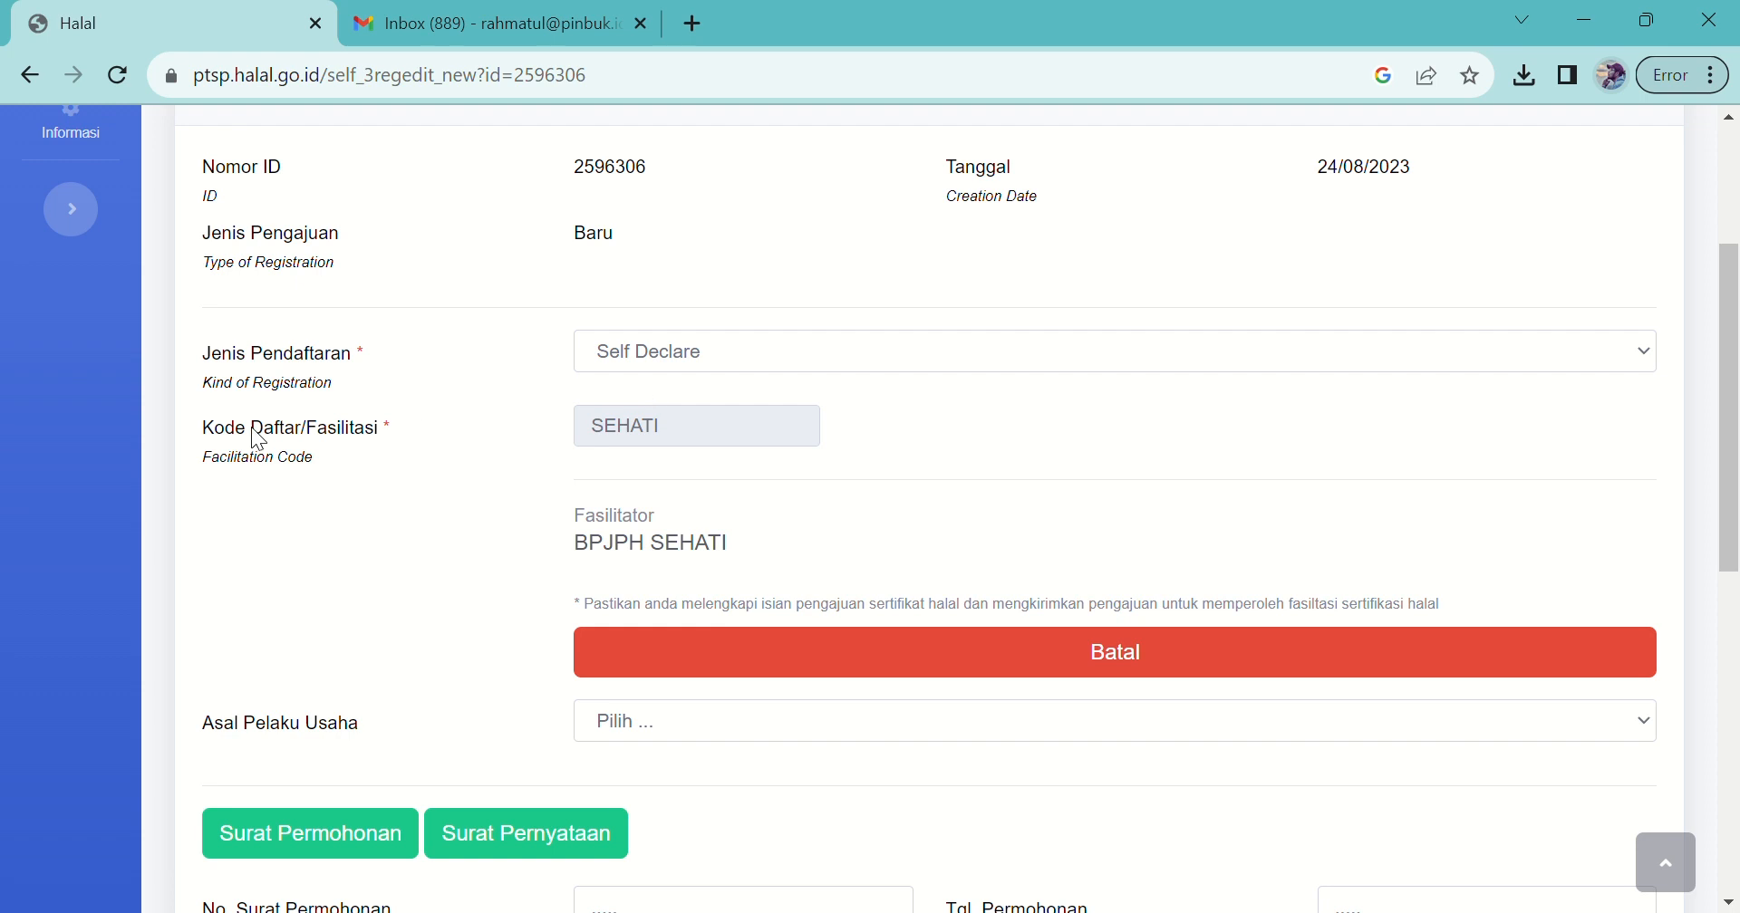
double_click(714, 443)
left_click_drag(1728, 474, 1731, 550)
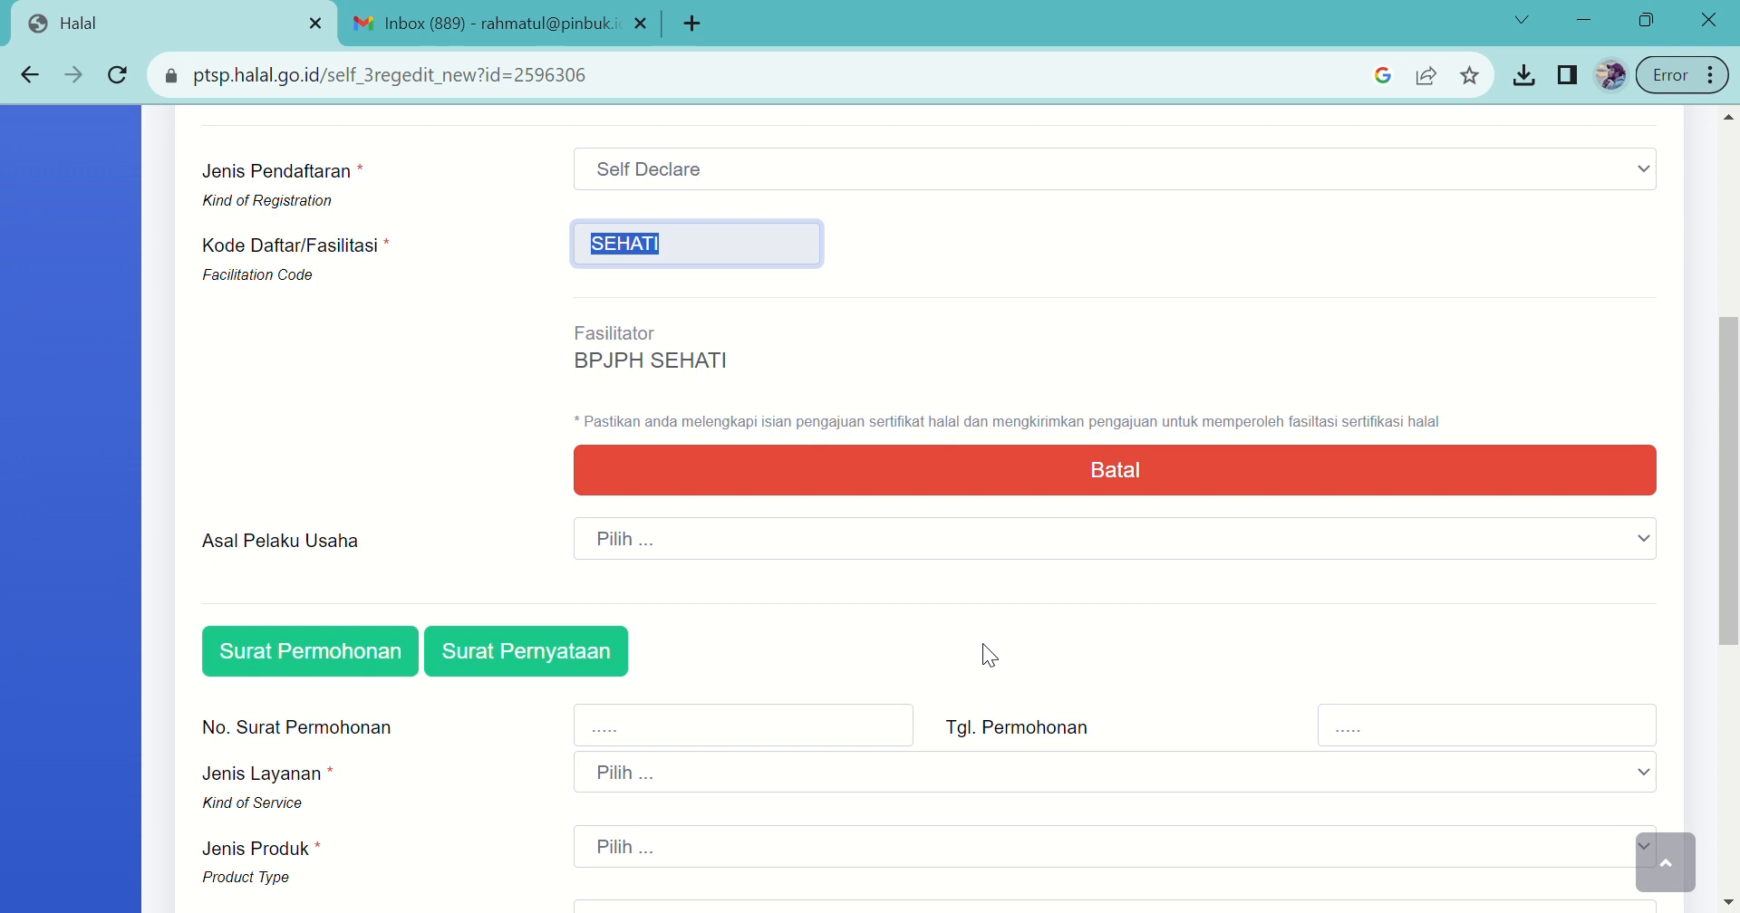
Step: Set Asal Pelaku Usaha to Lainnya and begin the application letter number
left_click(721, 539)
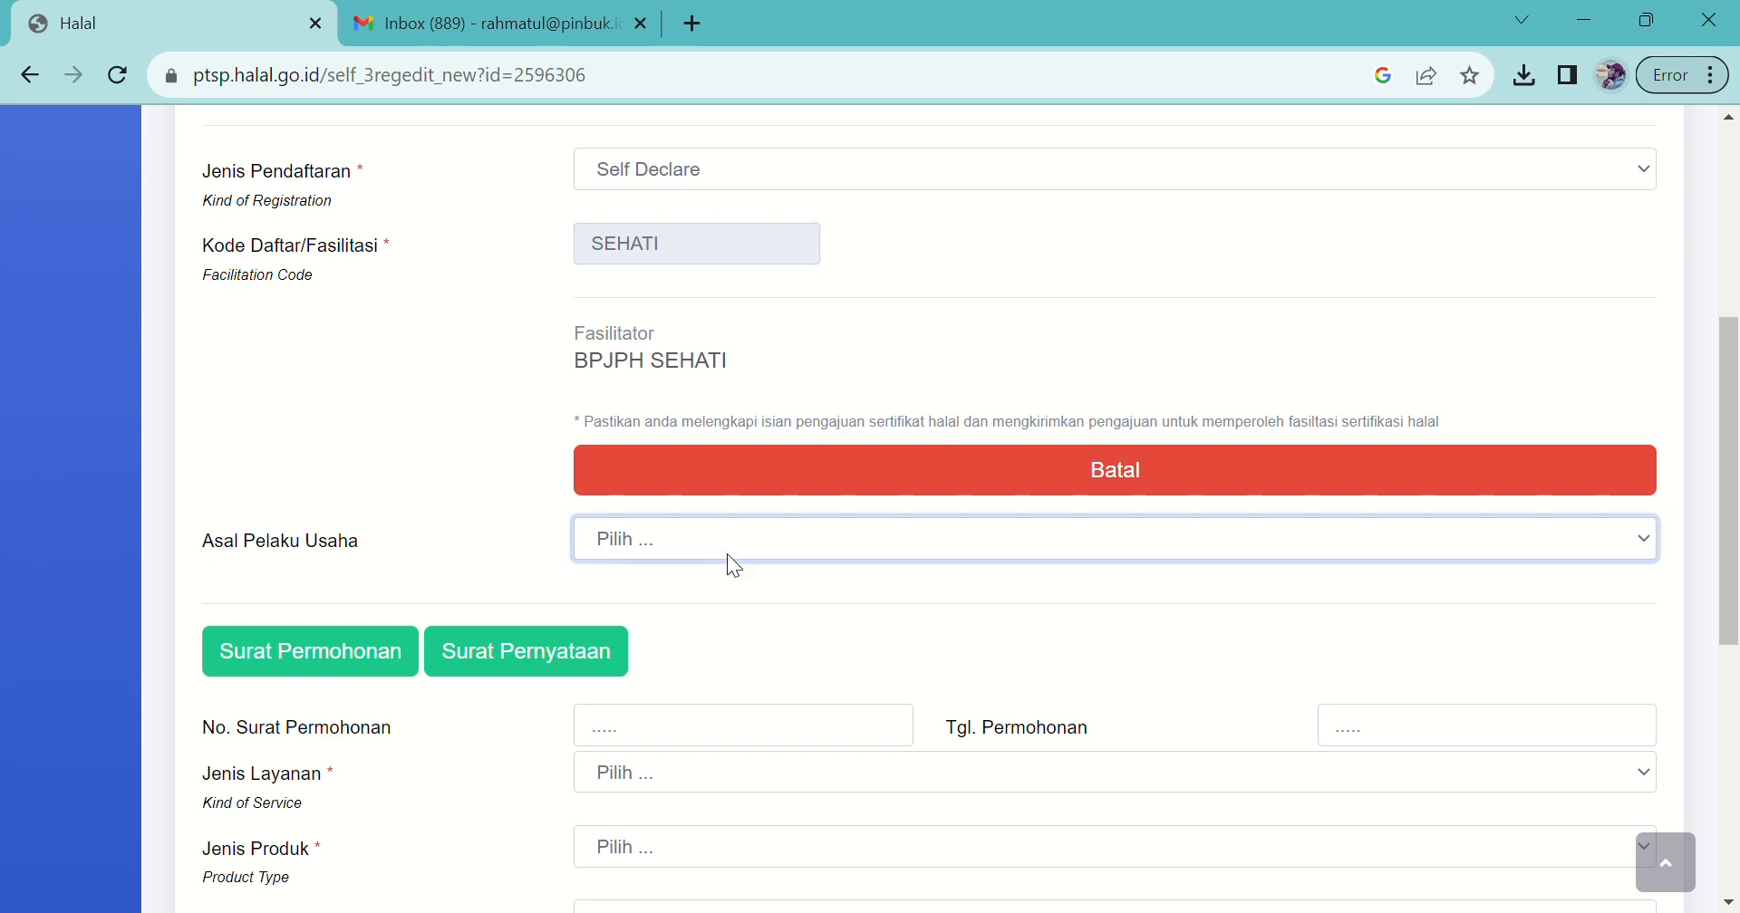
left_click(729, 702)
left_click_drag(1732, 408, 1735, 548)
left_click(744, 380)
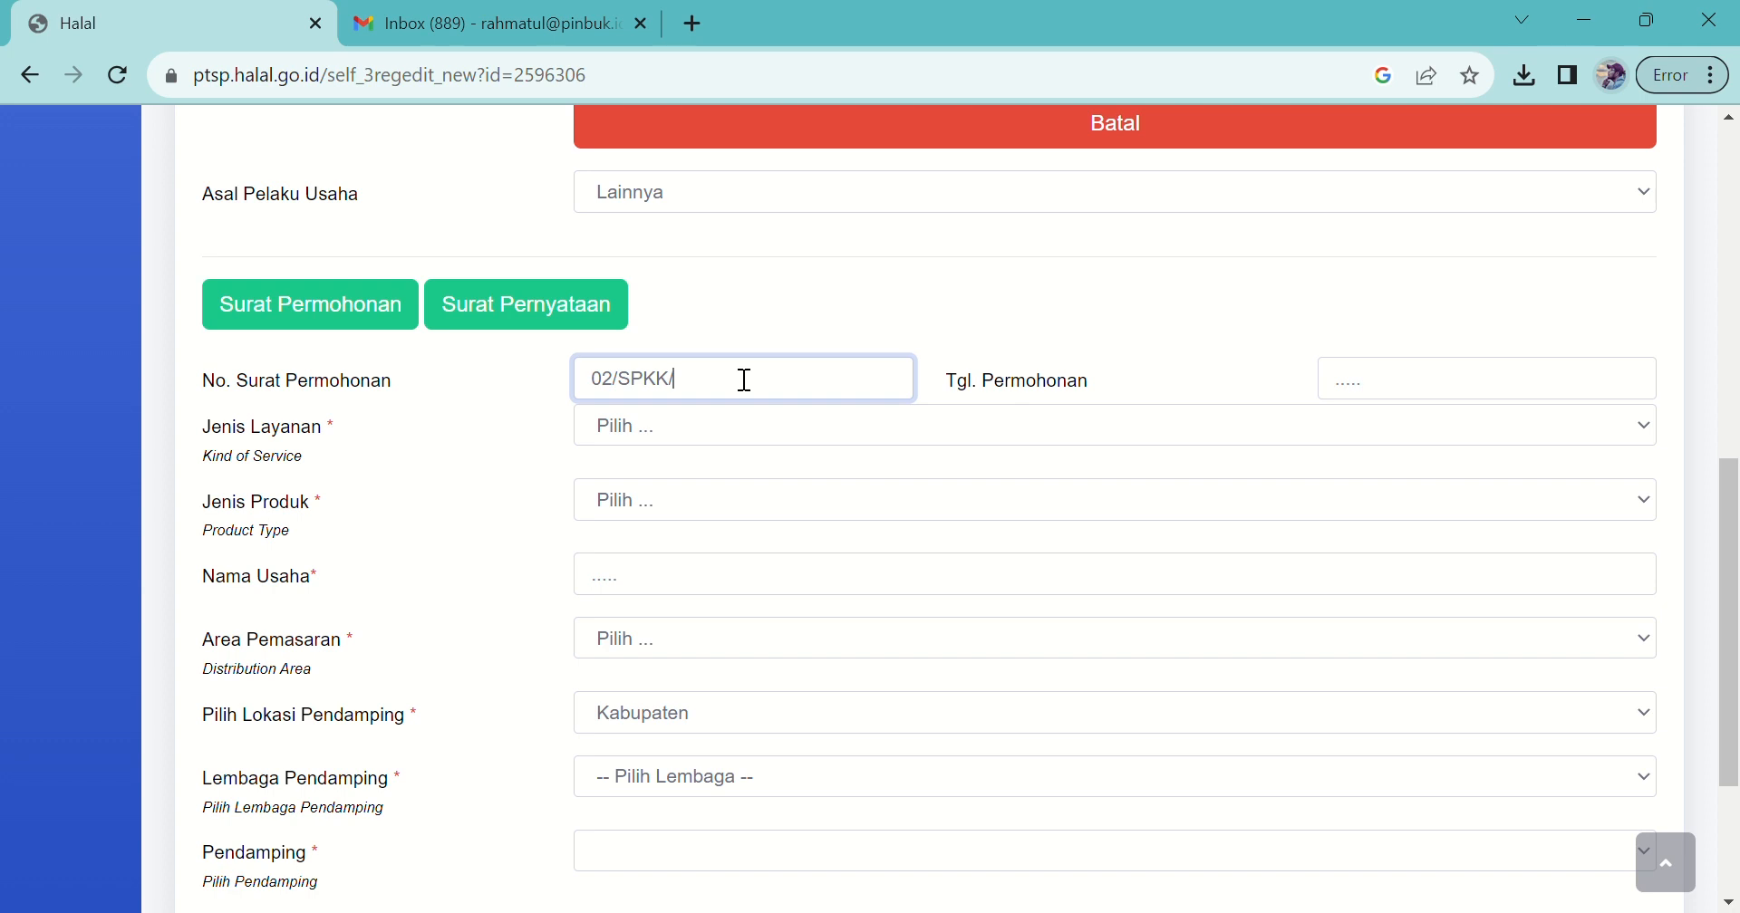
Step: Complete letter number 02/SPKK/8/2023 and set the application date to 18/08/2023
type("2023")
left_click(1625, 378)
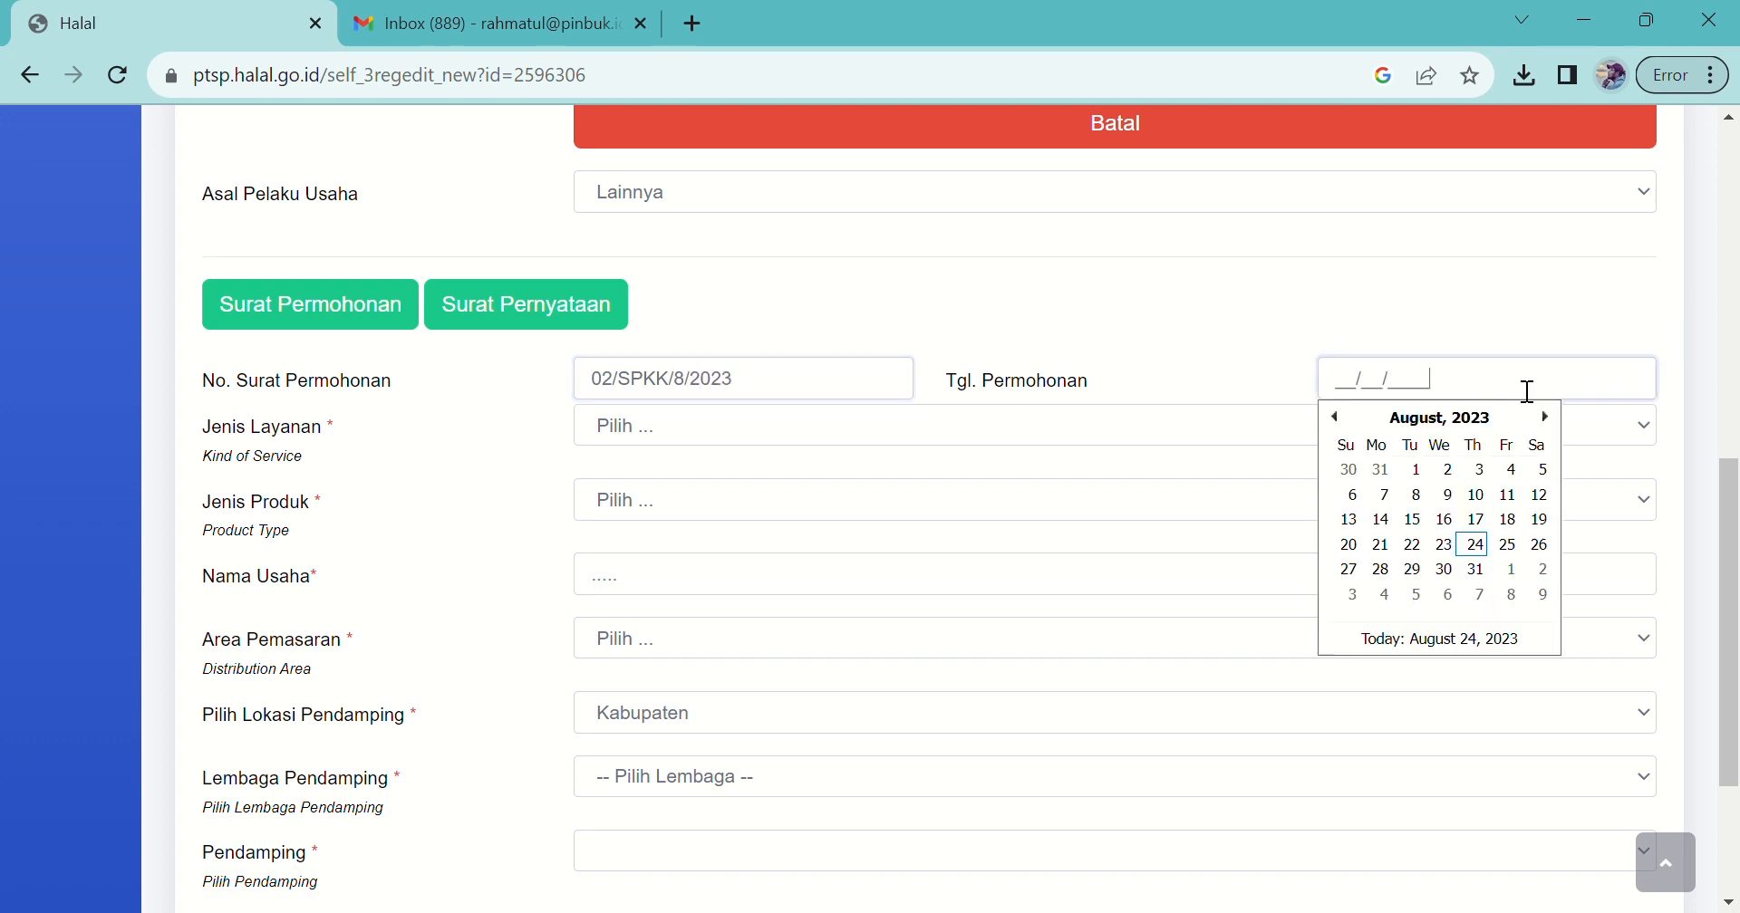
scroll(1483, 478, "up", 1)
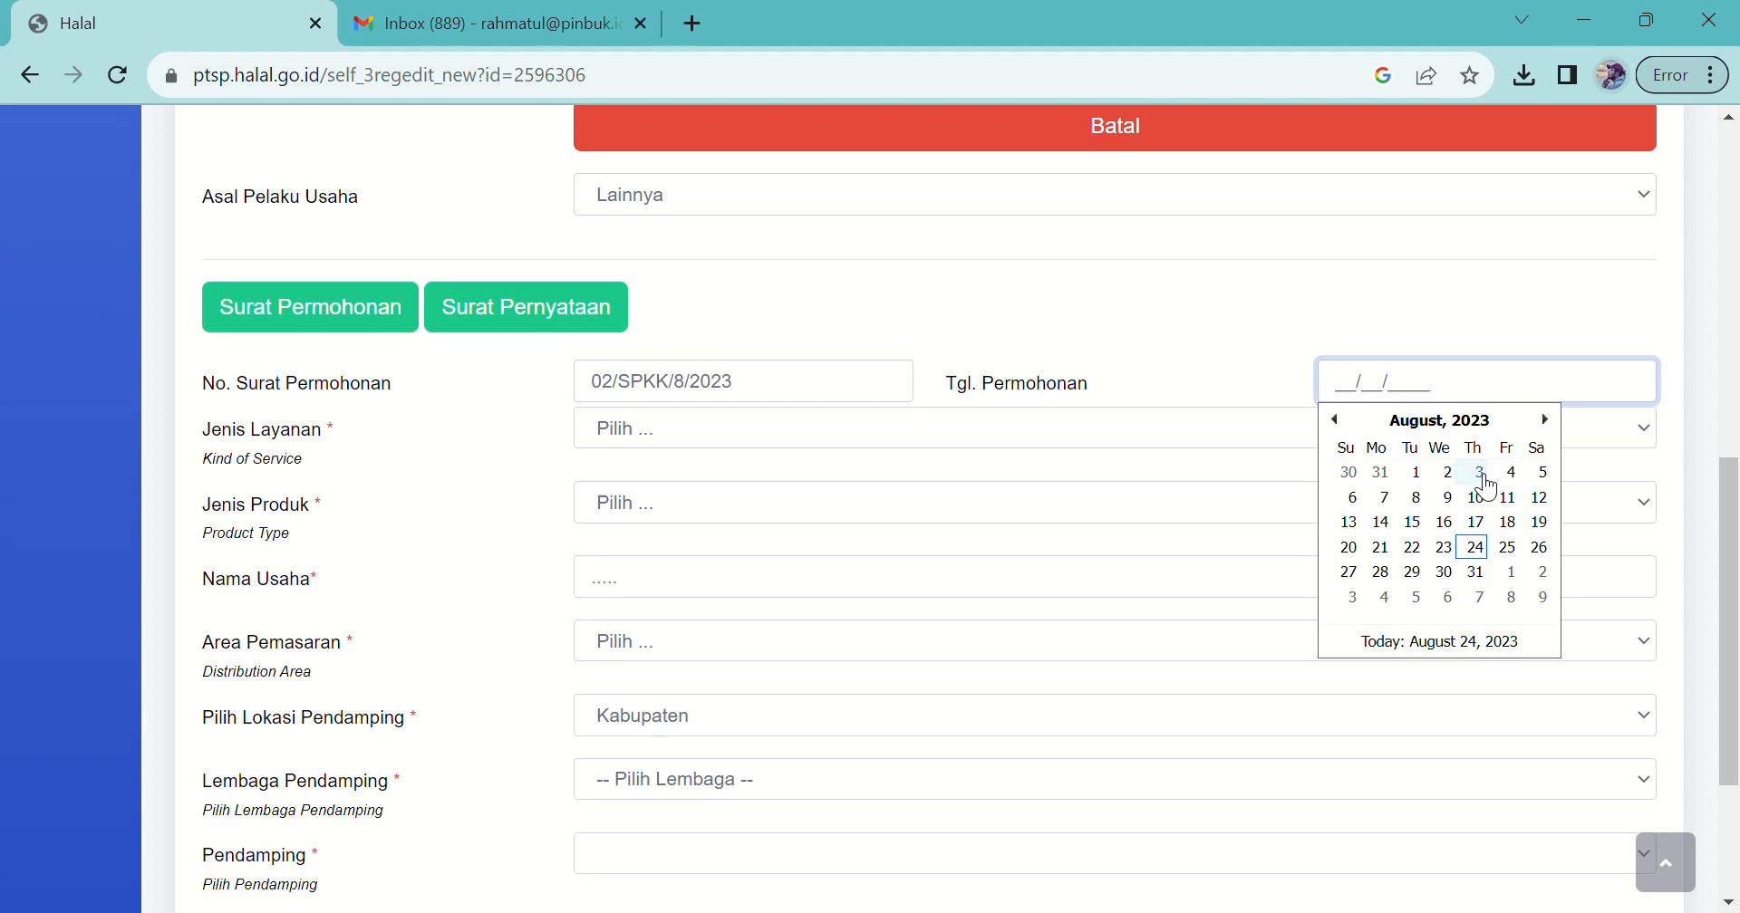
left_click(1521, 534)
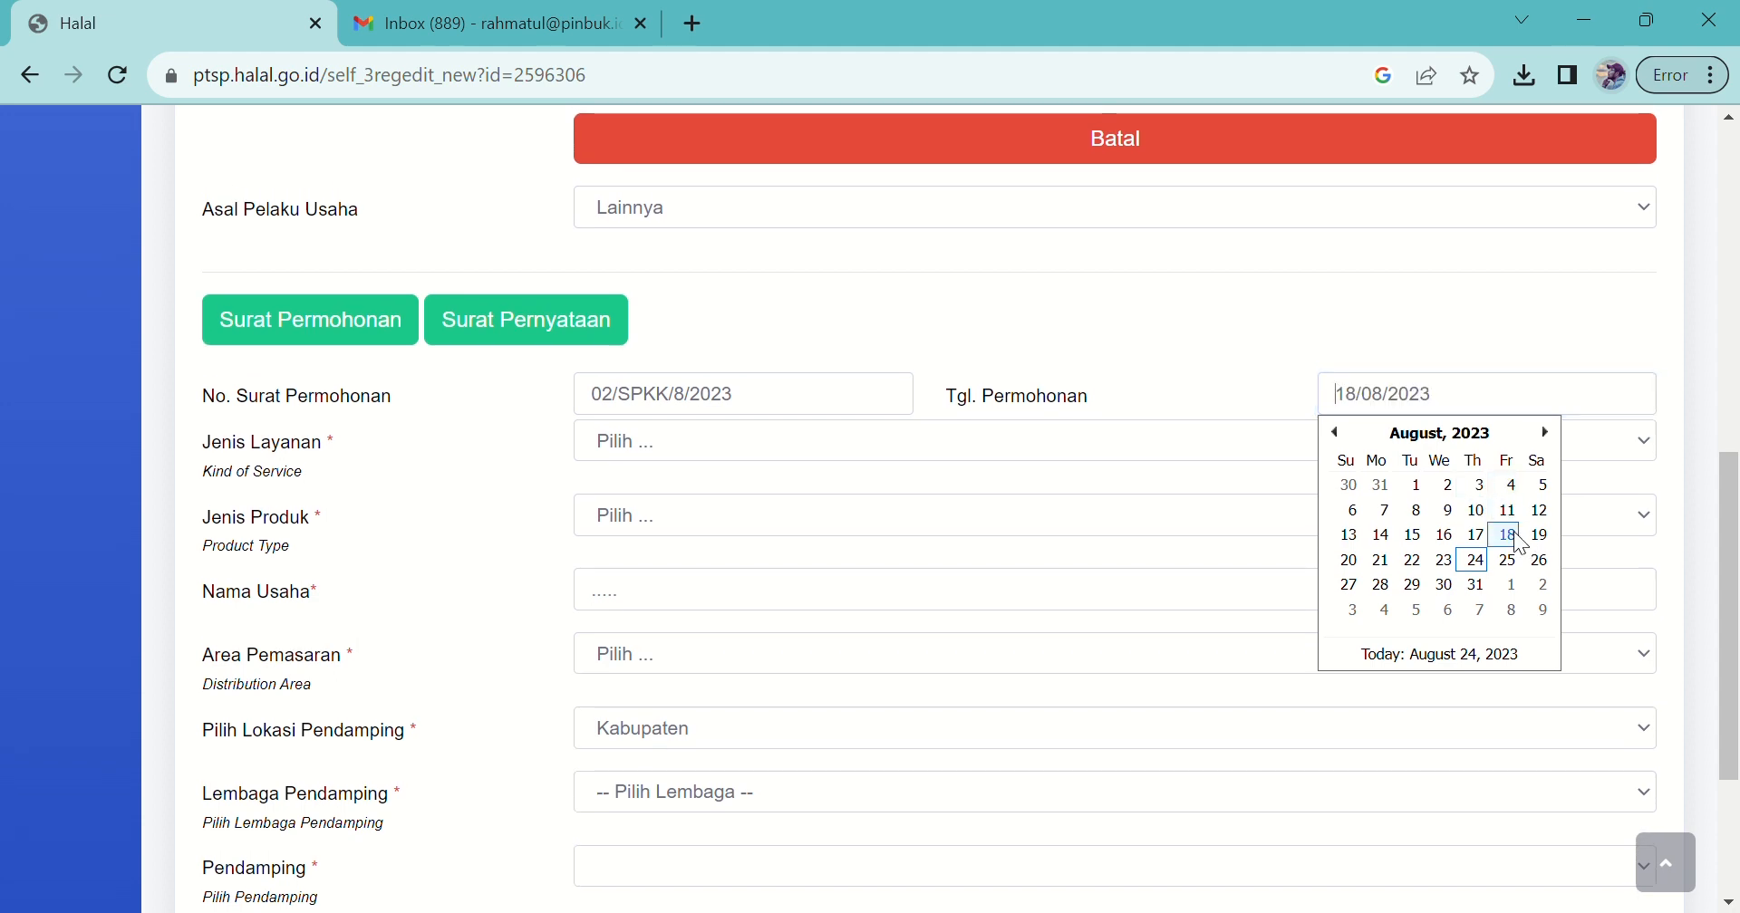
Step: Choose service type Makanan and product type Makanan ringan siap santap
left_click(686, 446)
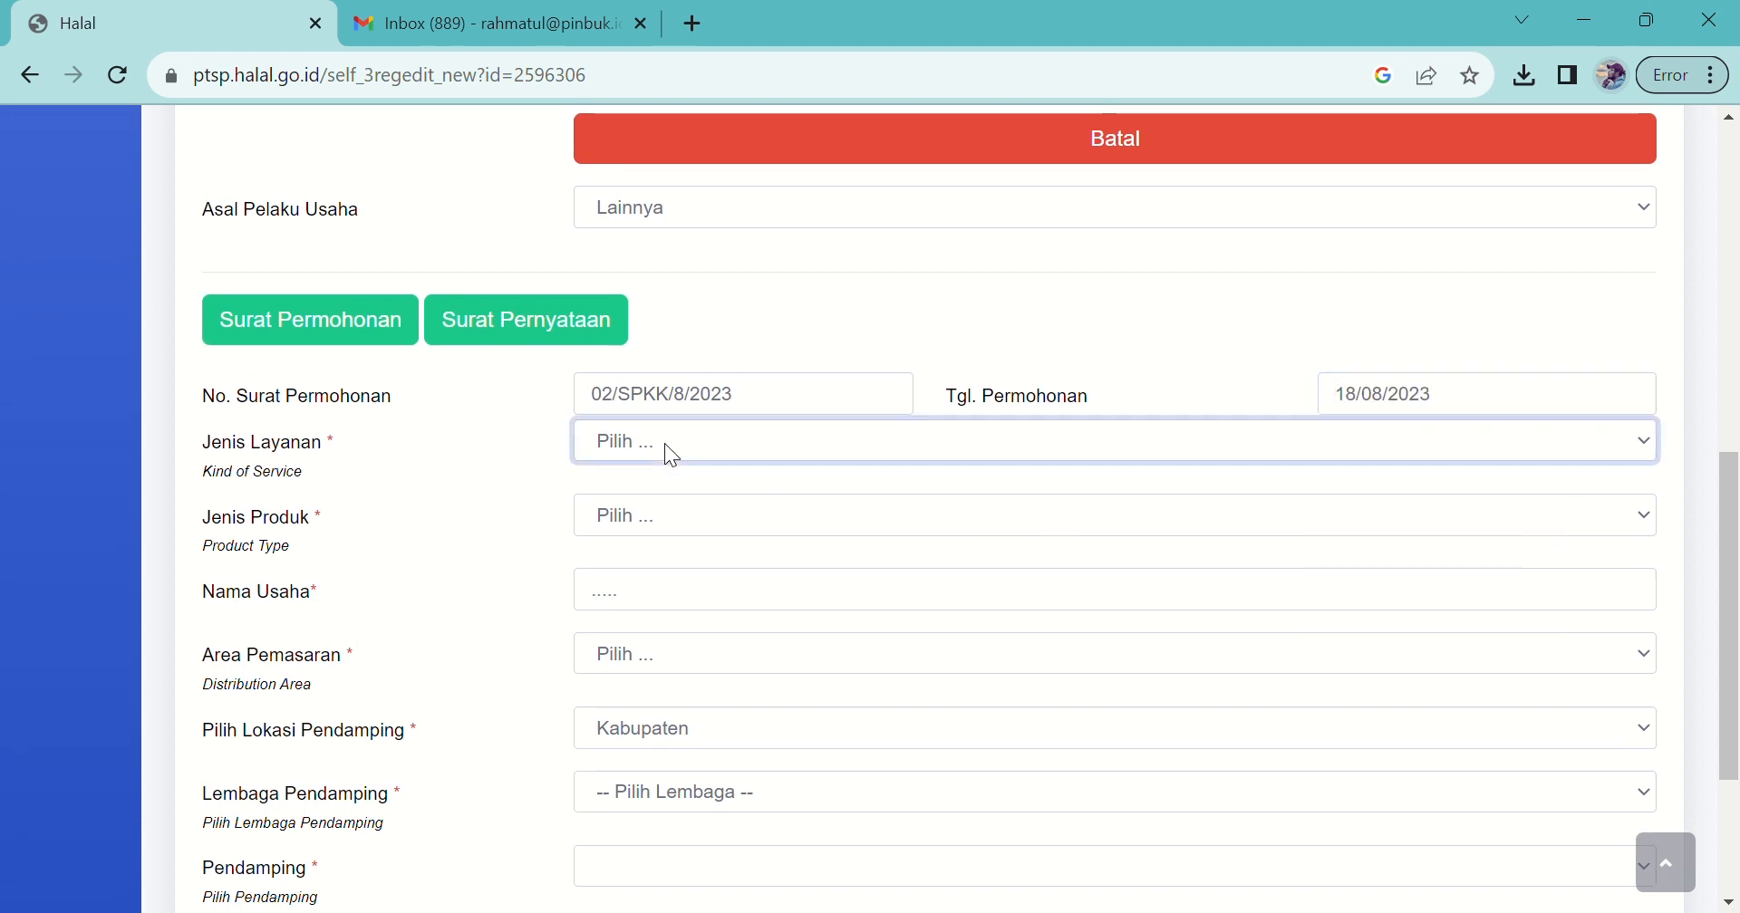
left_click(688, 497)
left_click(636, 516)
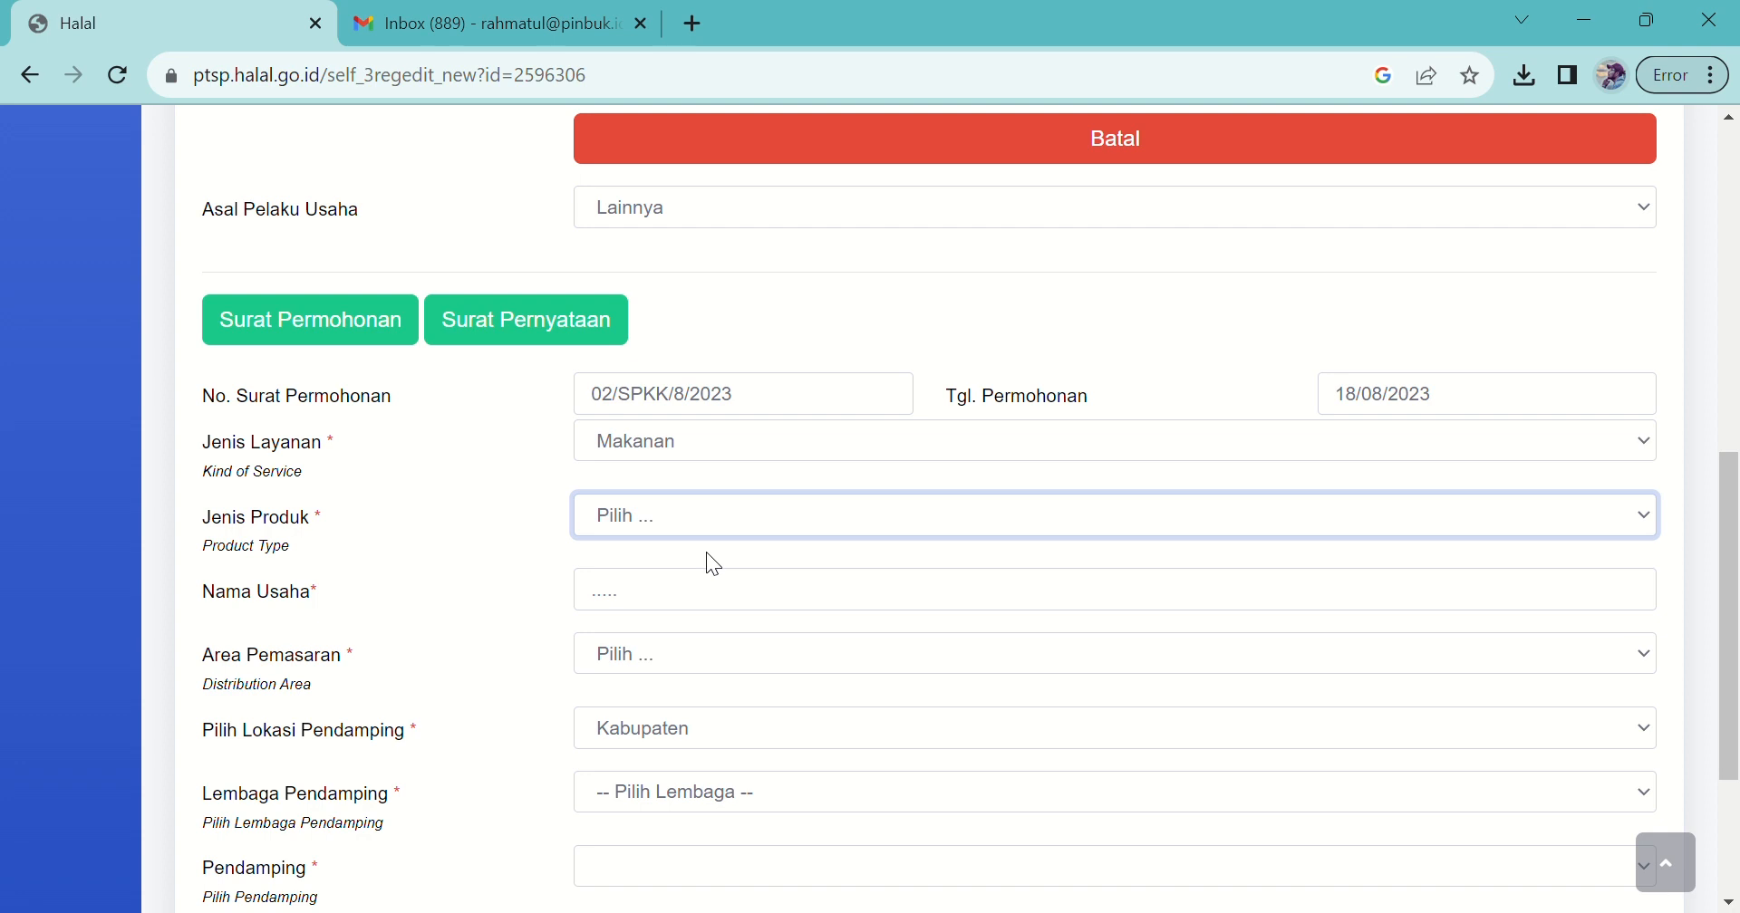
left_click(740, 594)
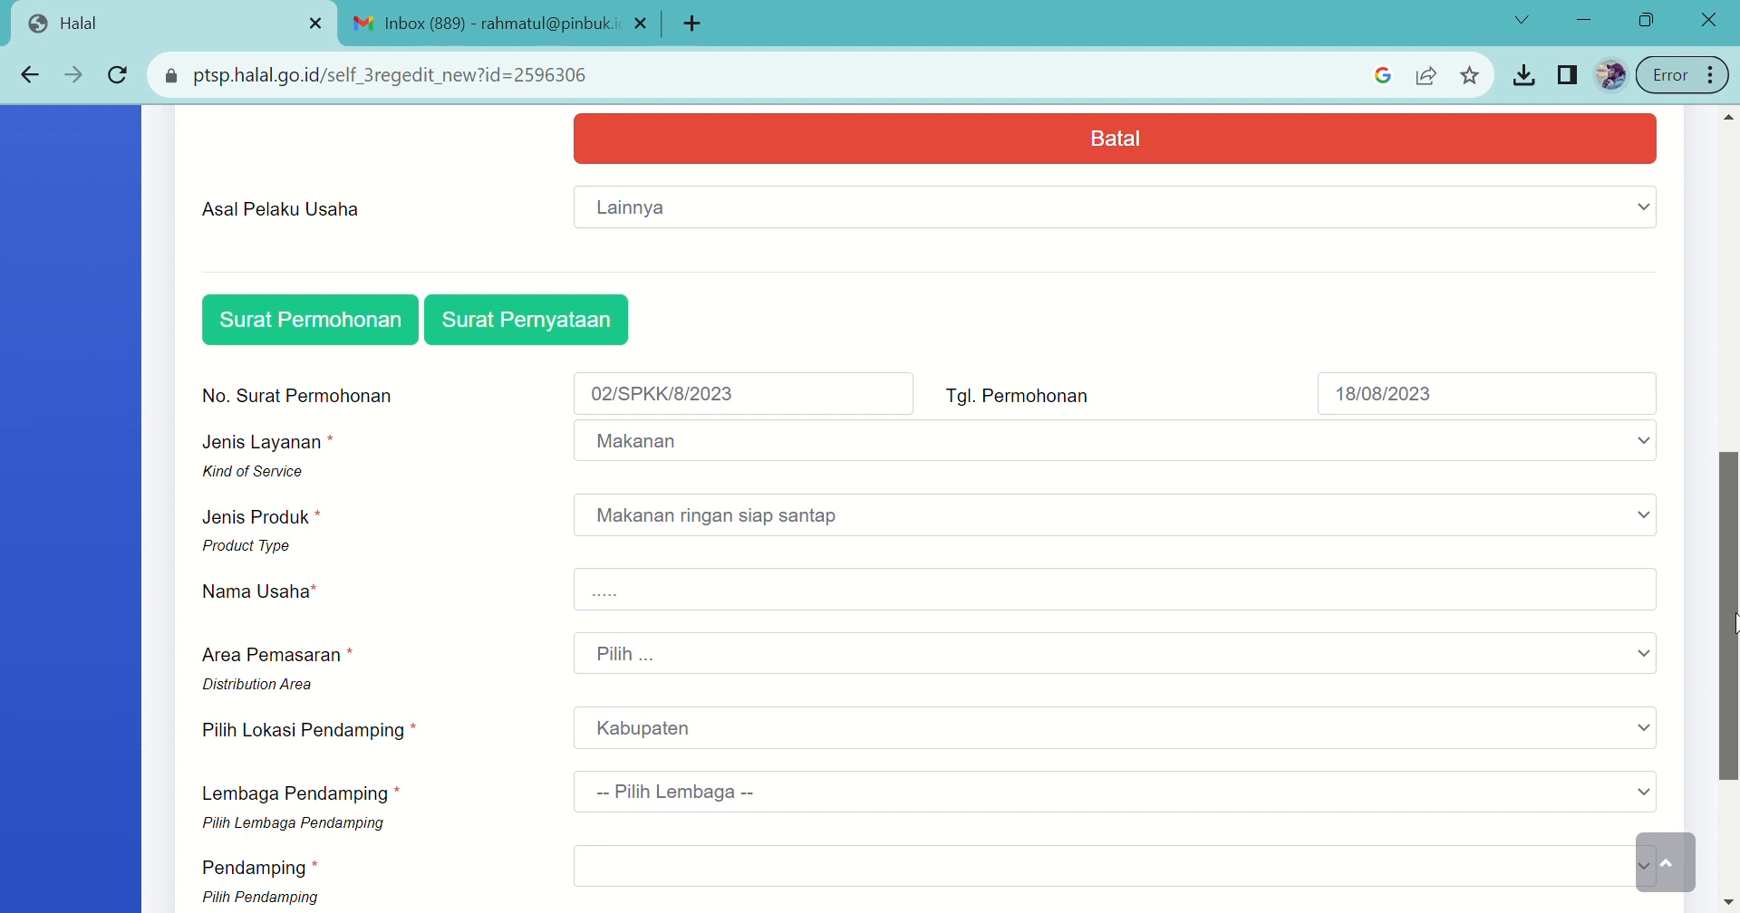
scroll(1736, 639, "down", 1)
scroll(1736, 632, "down", 2)
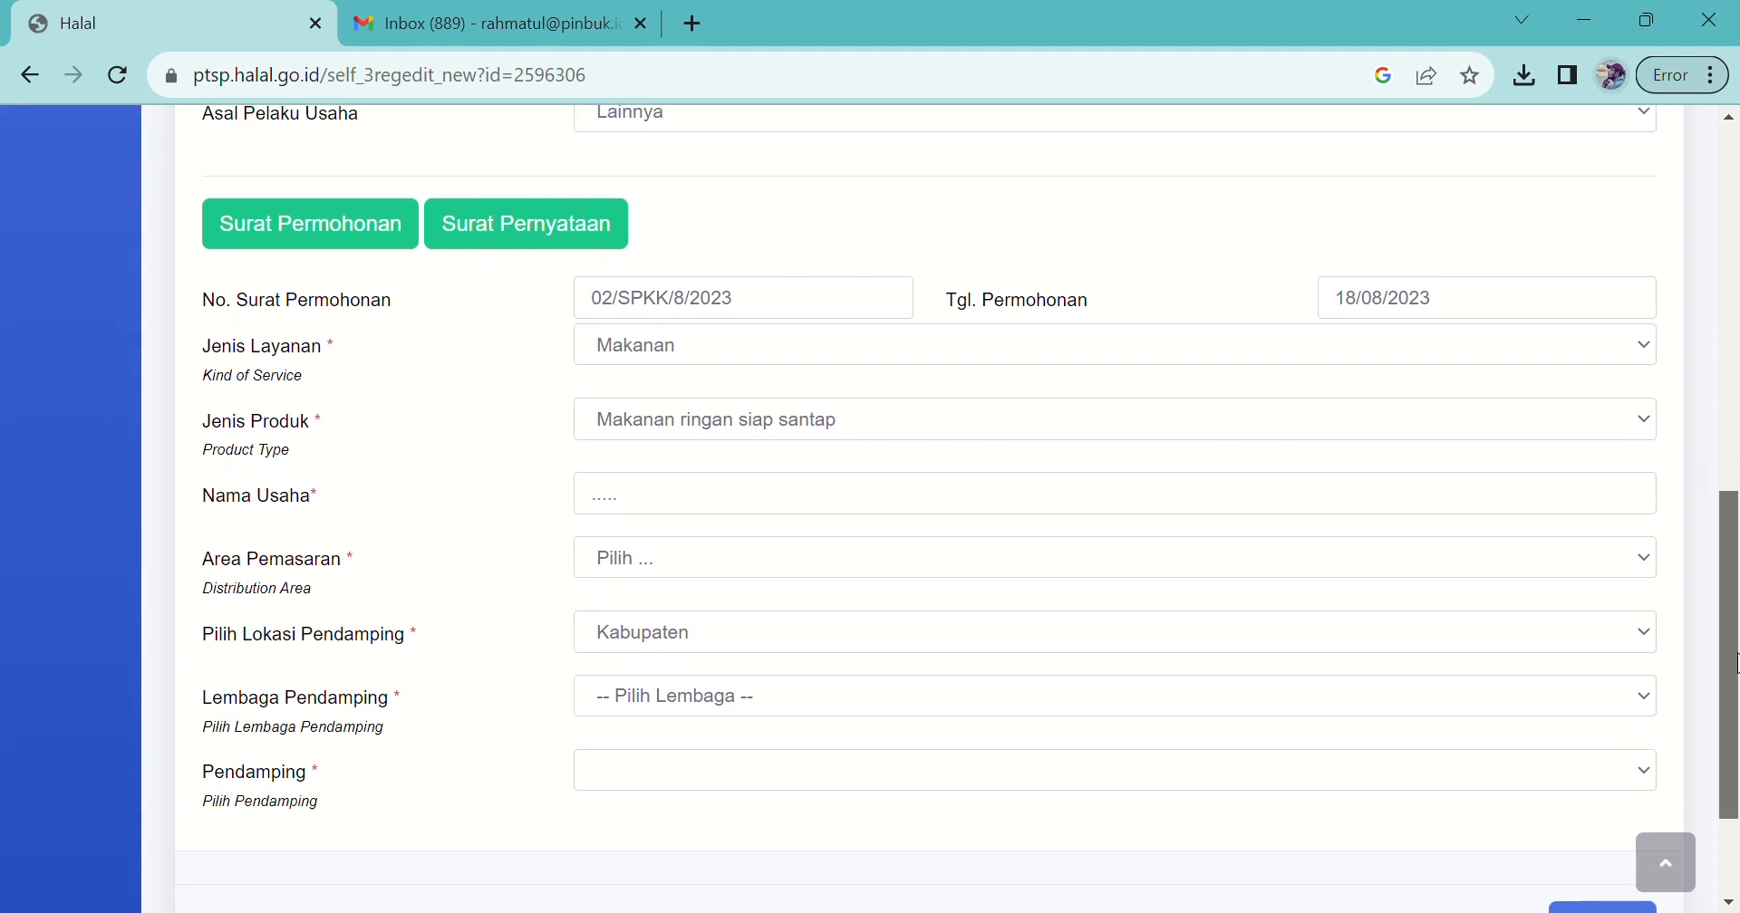
Step: Enter the business name De'nish Cookies
left_click(796, 504)
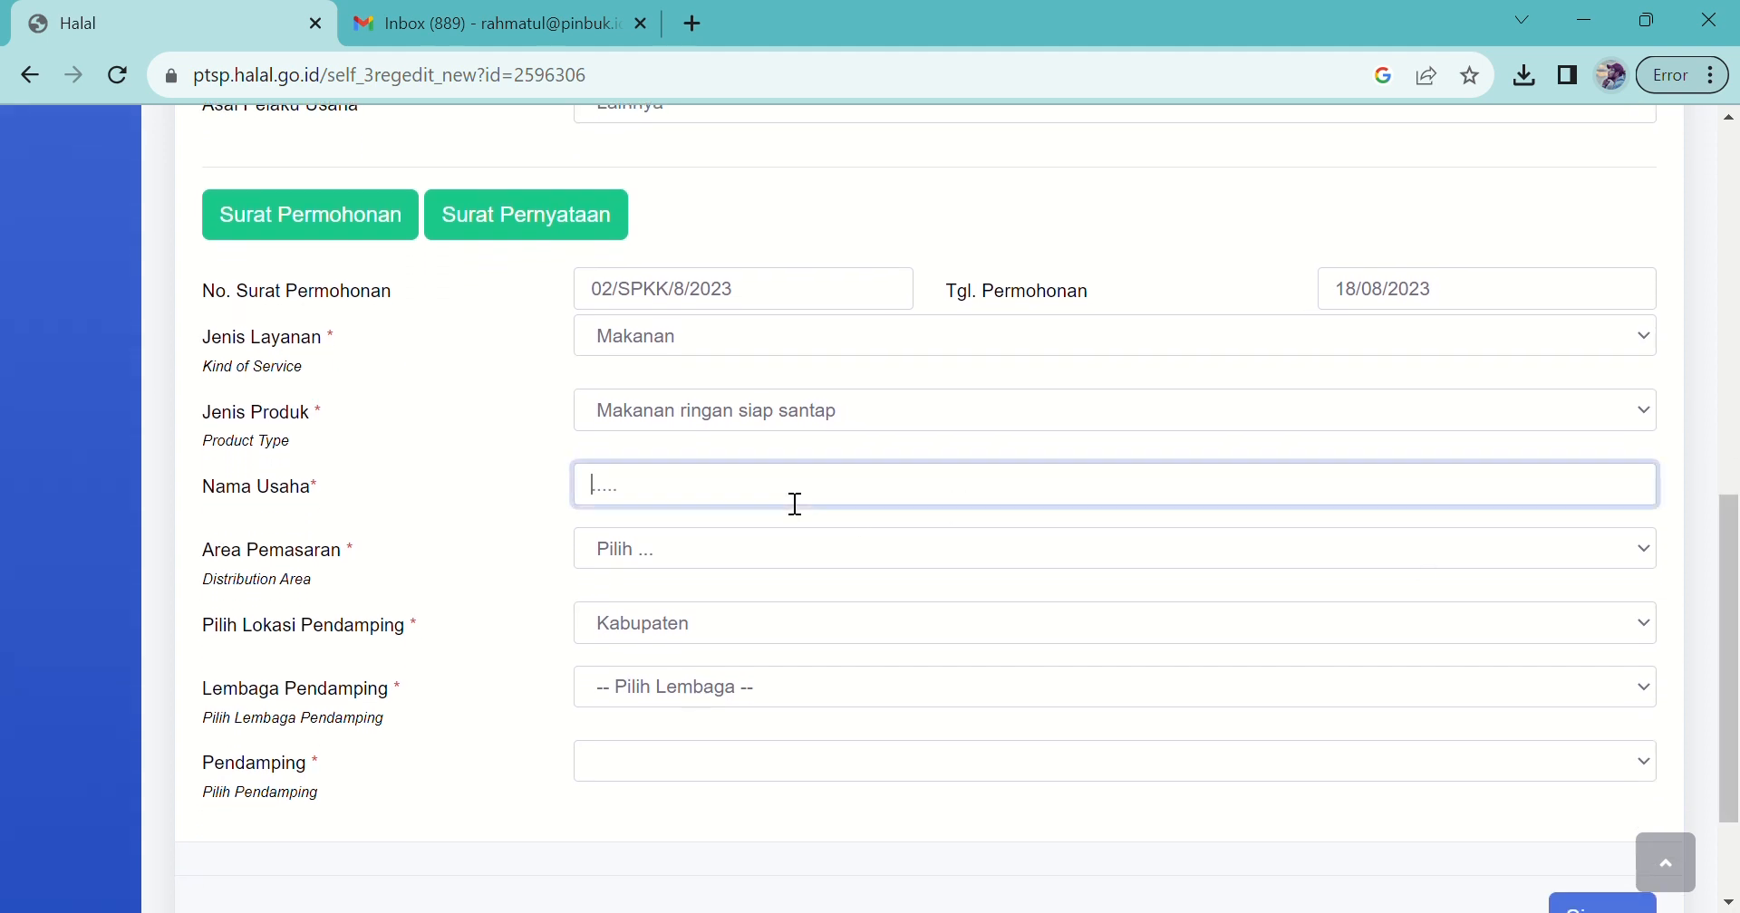
type("De'nish Cookeria")
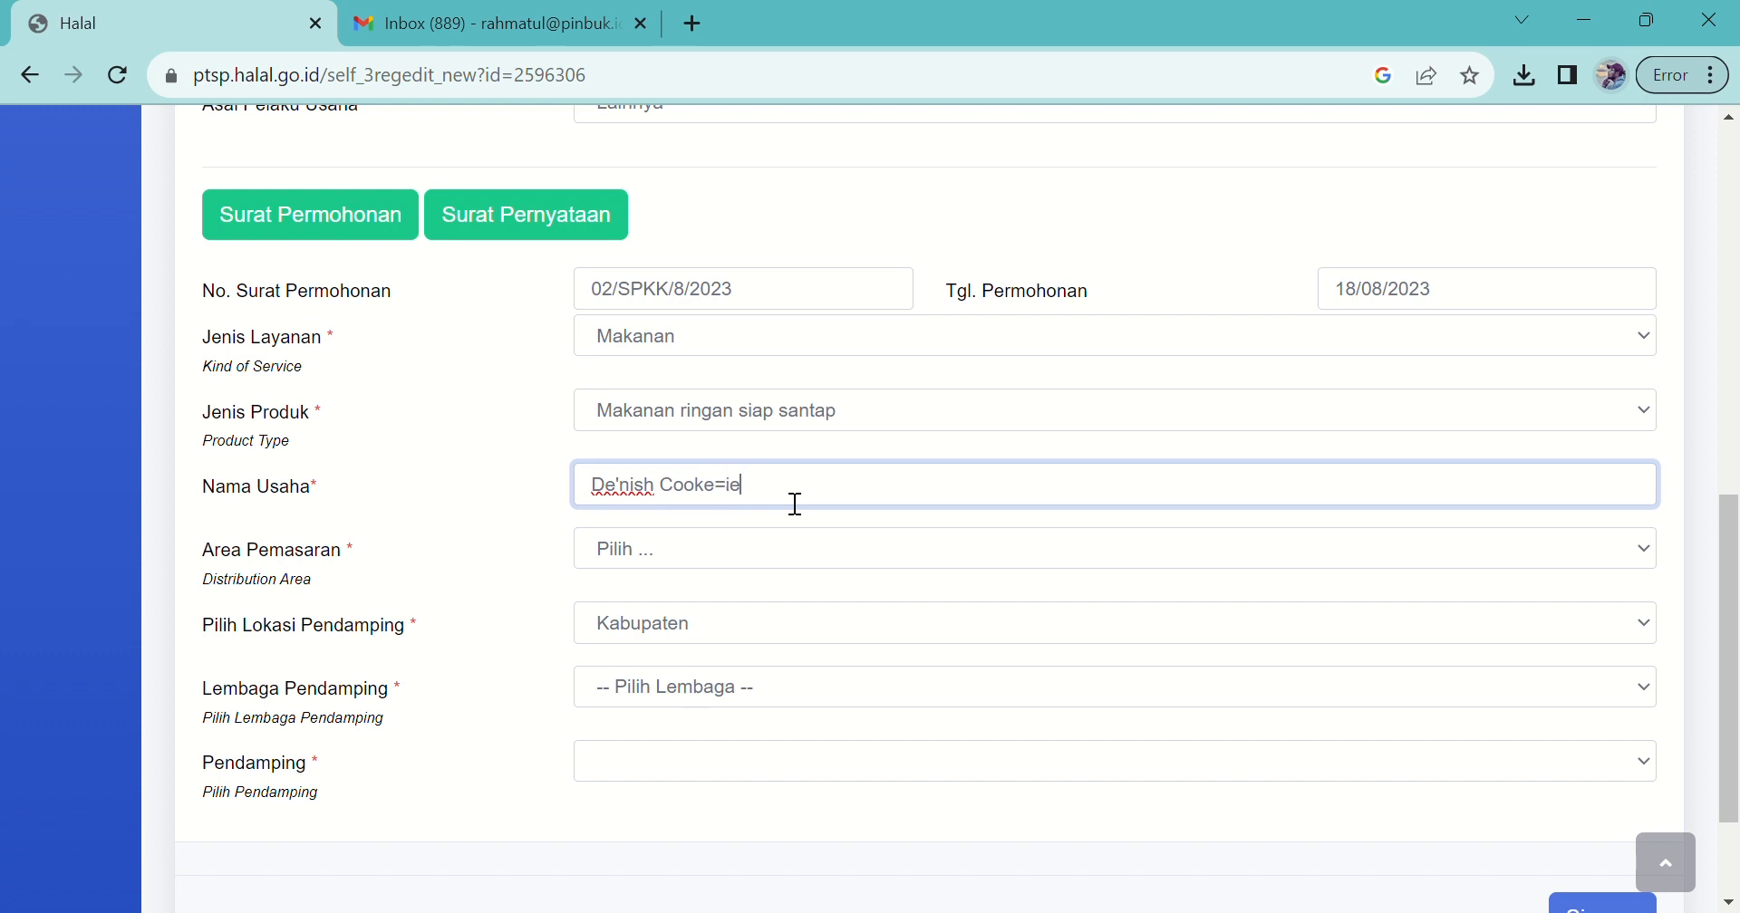
key("BackSpace")
key("BackSpace")
key("BackSpace")
key("BackSpace")
type("ies")
Step: Set the marketing area to Nasional and the mentoring location to Provinsi
left_click(617, 561)
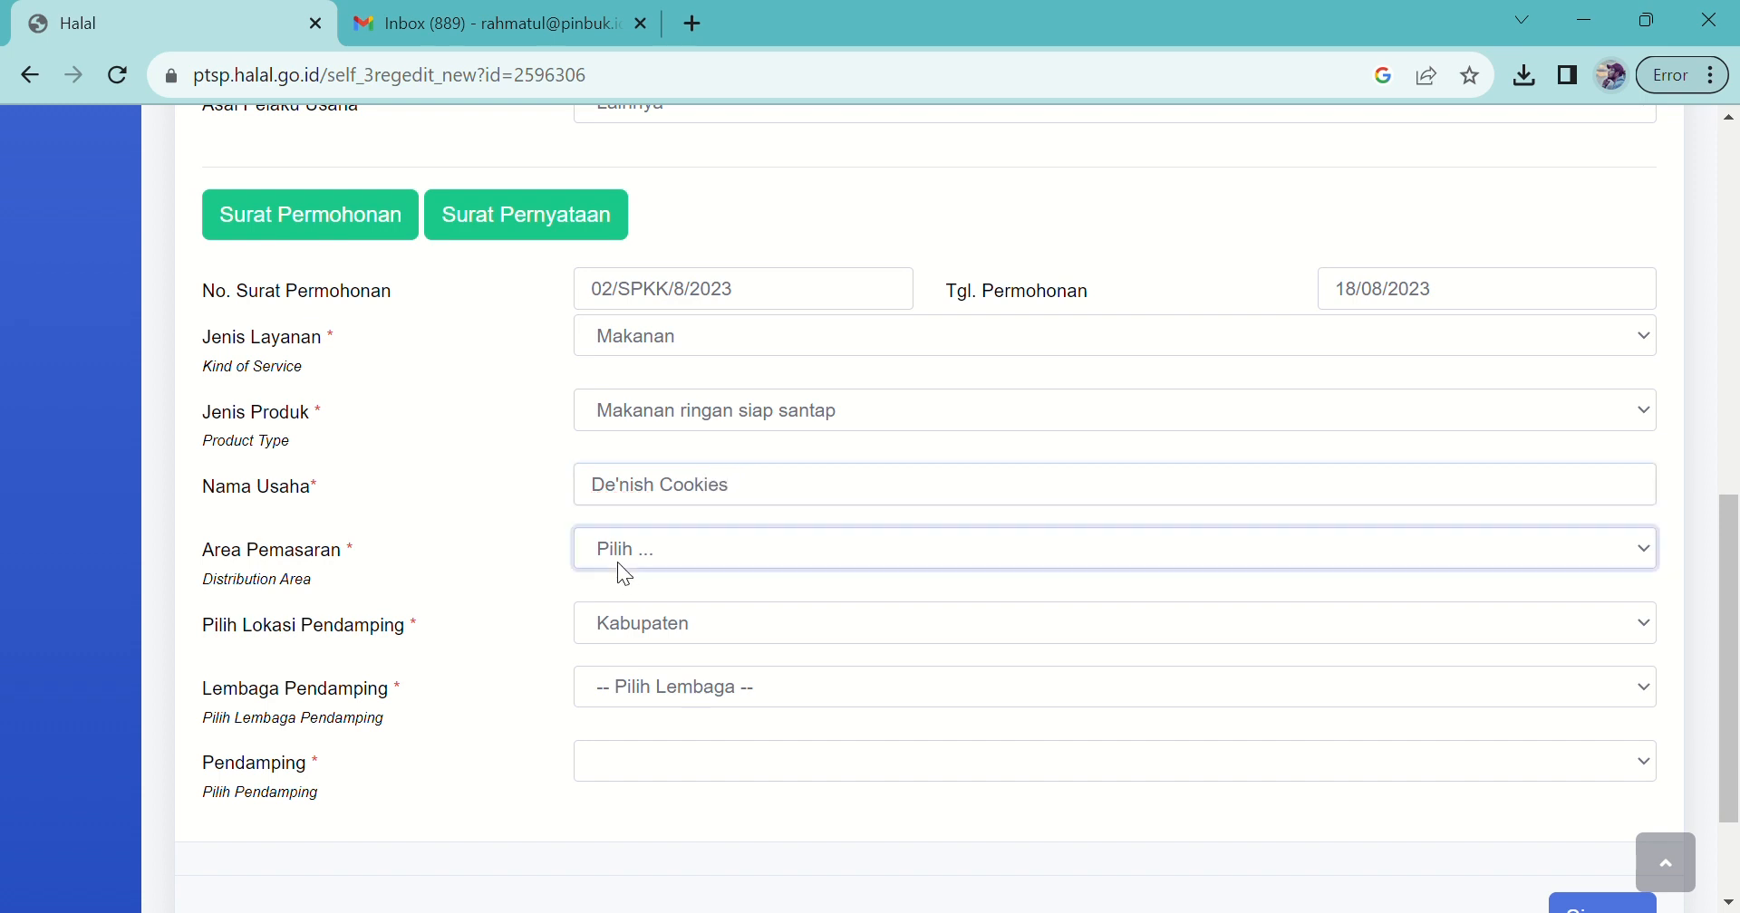
left_click(678, 643)
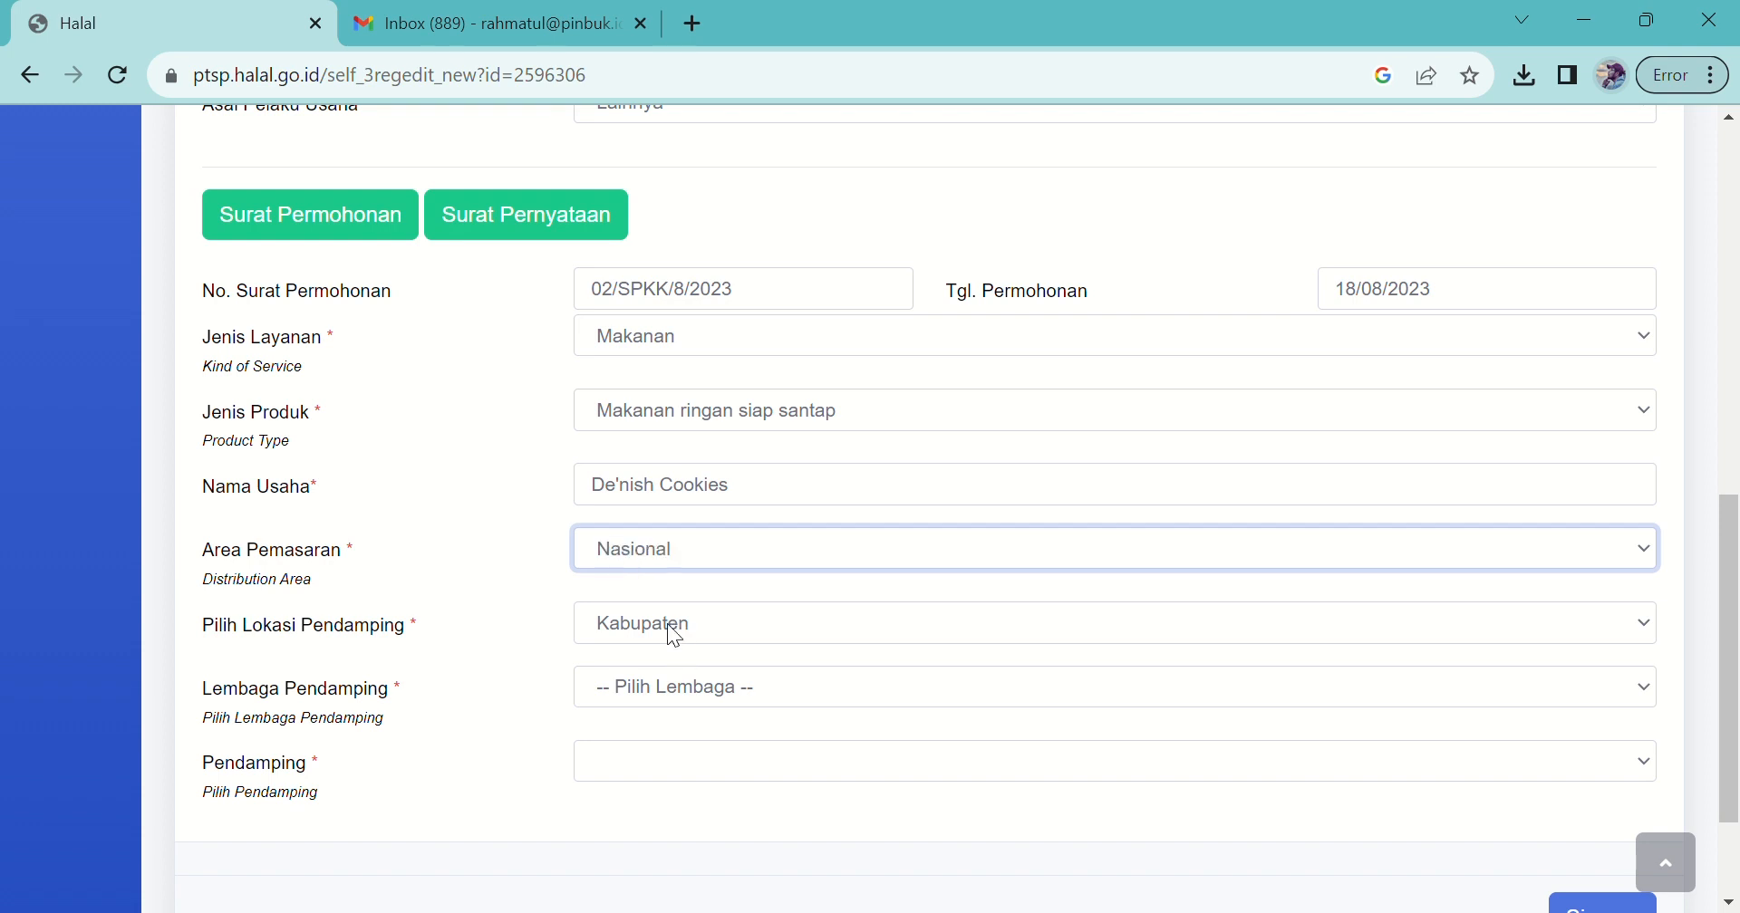
left_click(675, 634)
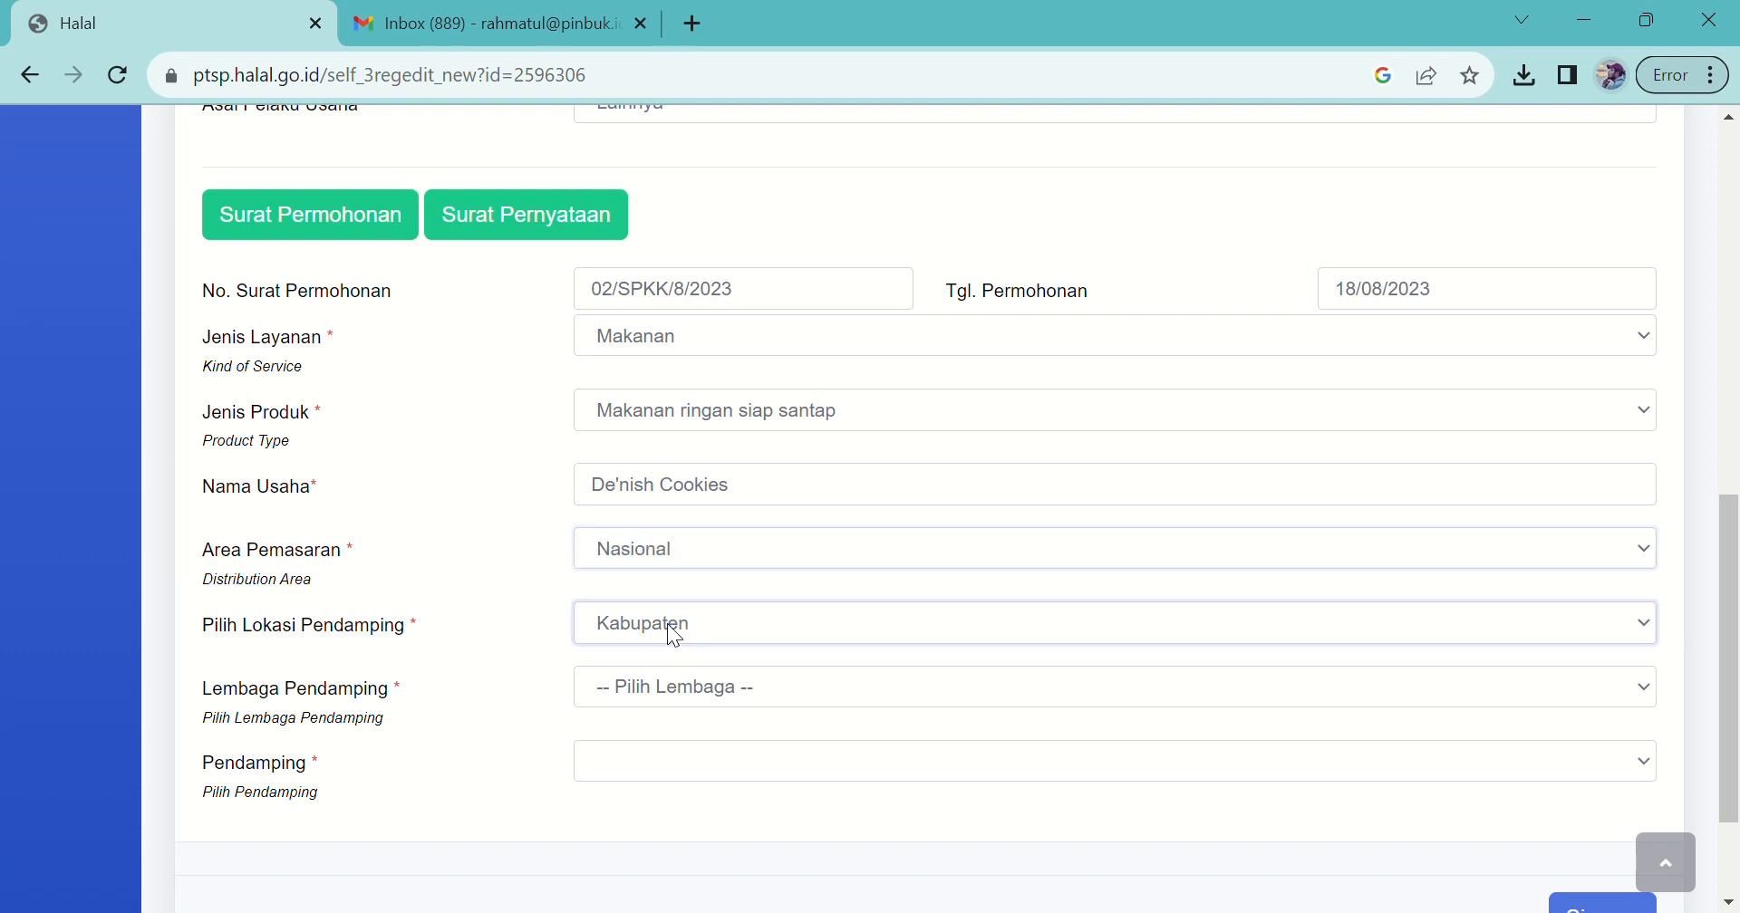
left_click(684, 682)
scroll(679, 675, "up", 1)
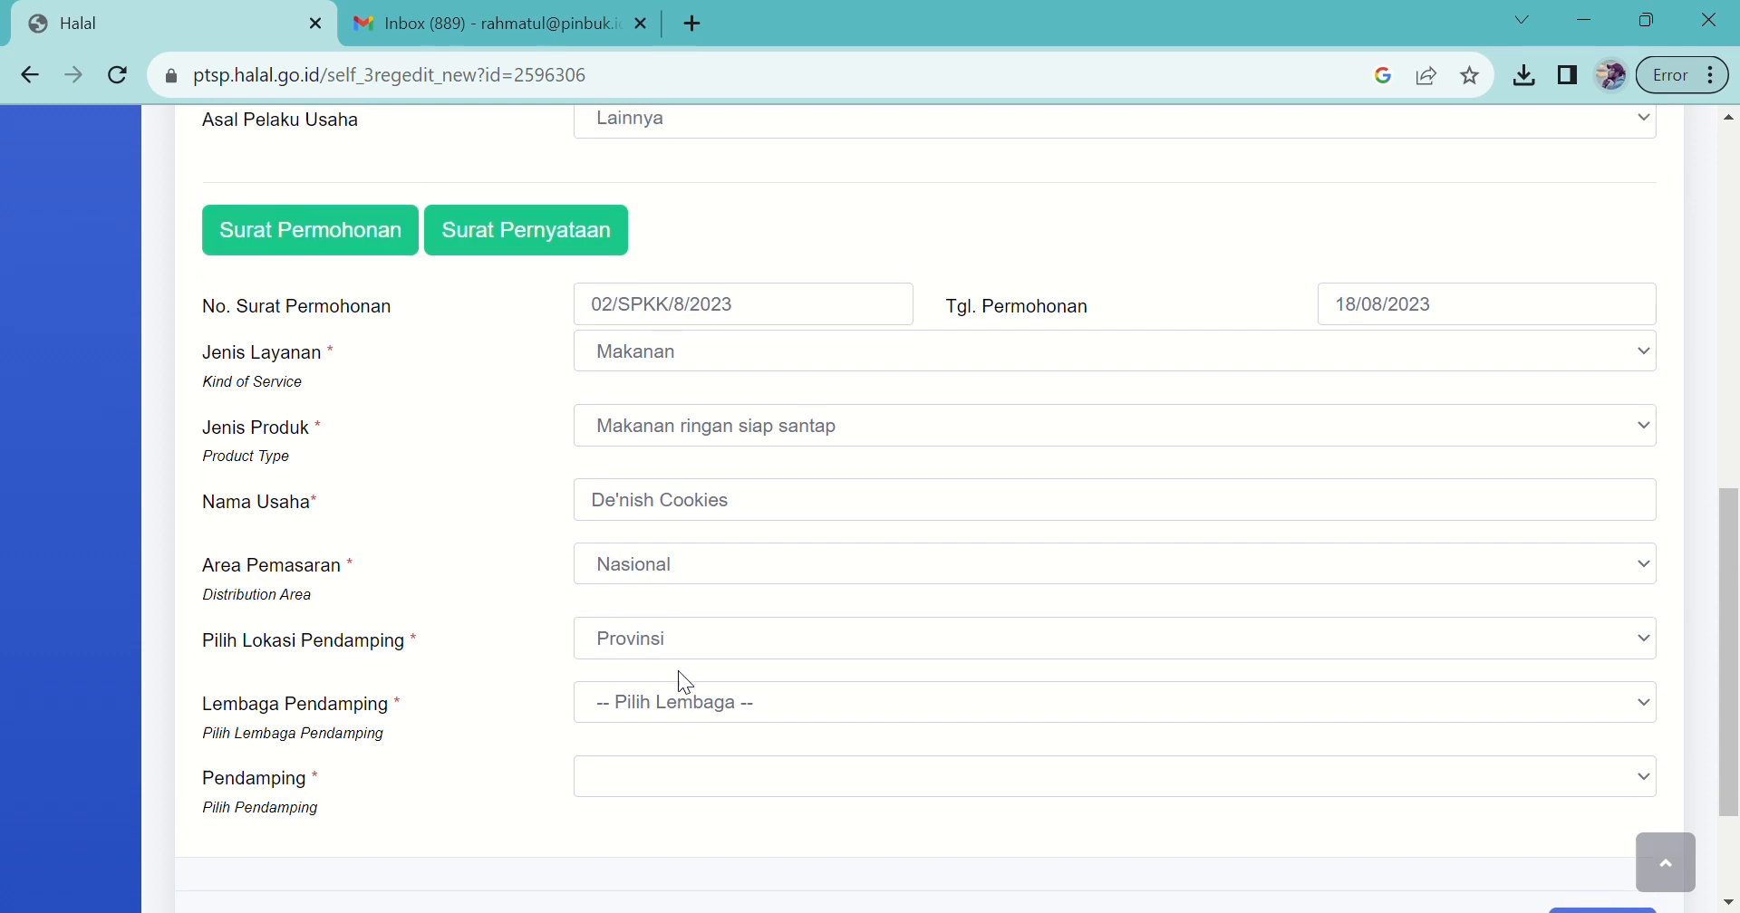
scroll(1717, 635, "down", 2)
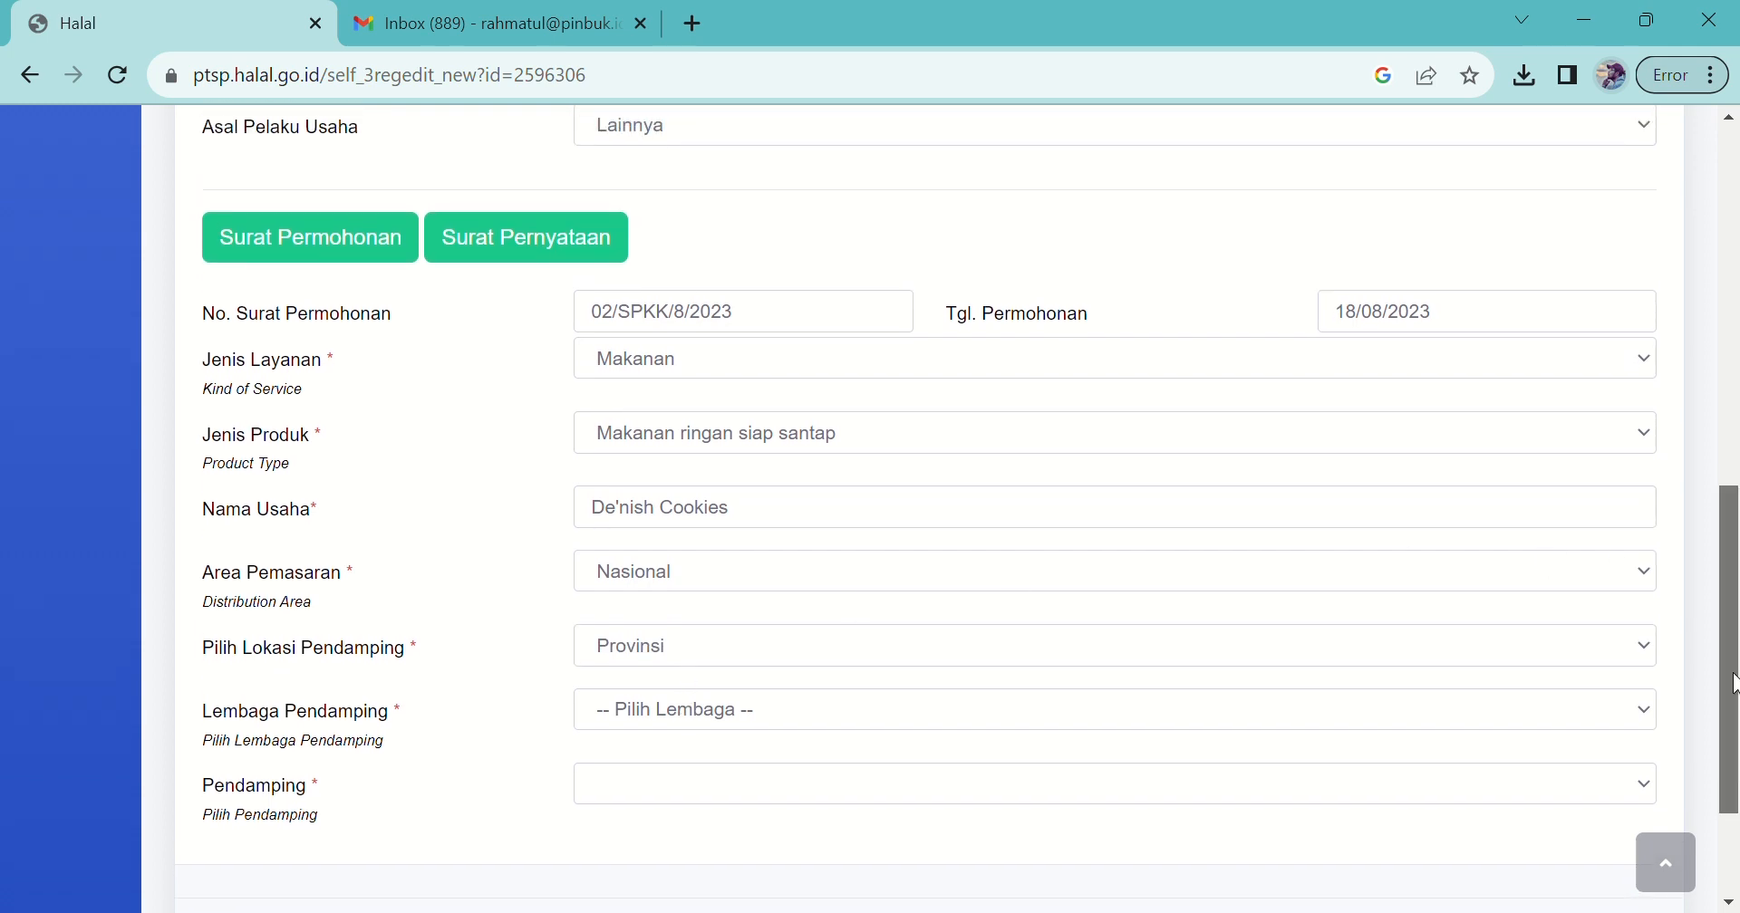
left_click_drag(1733, 698, 1733, 739)
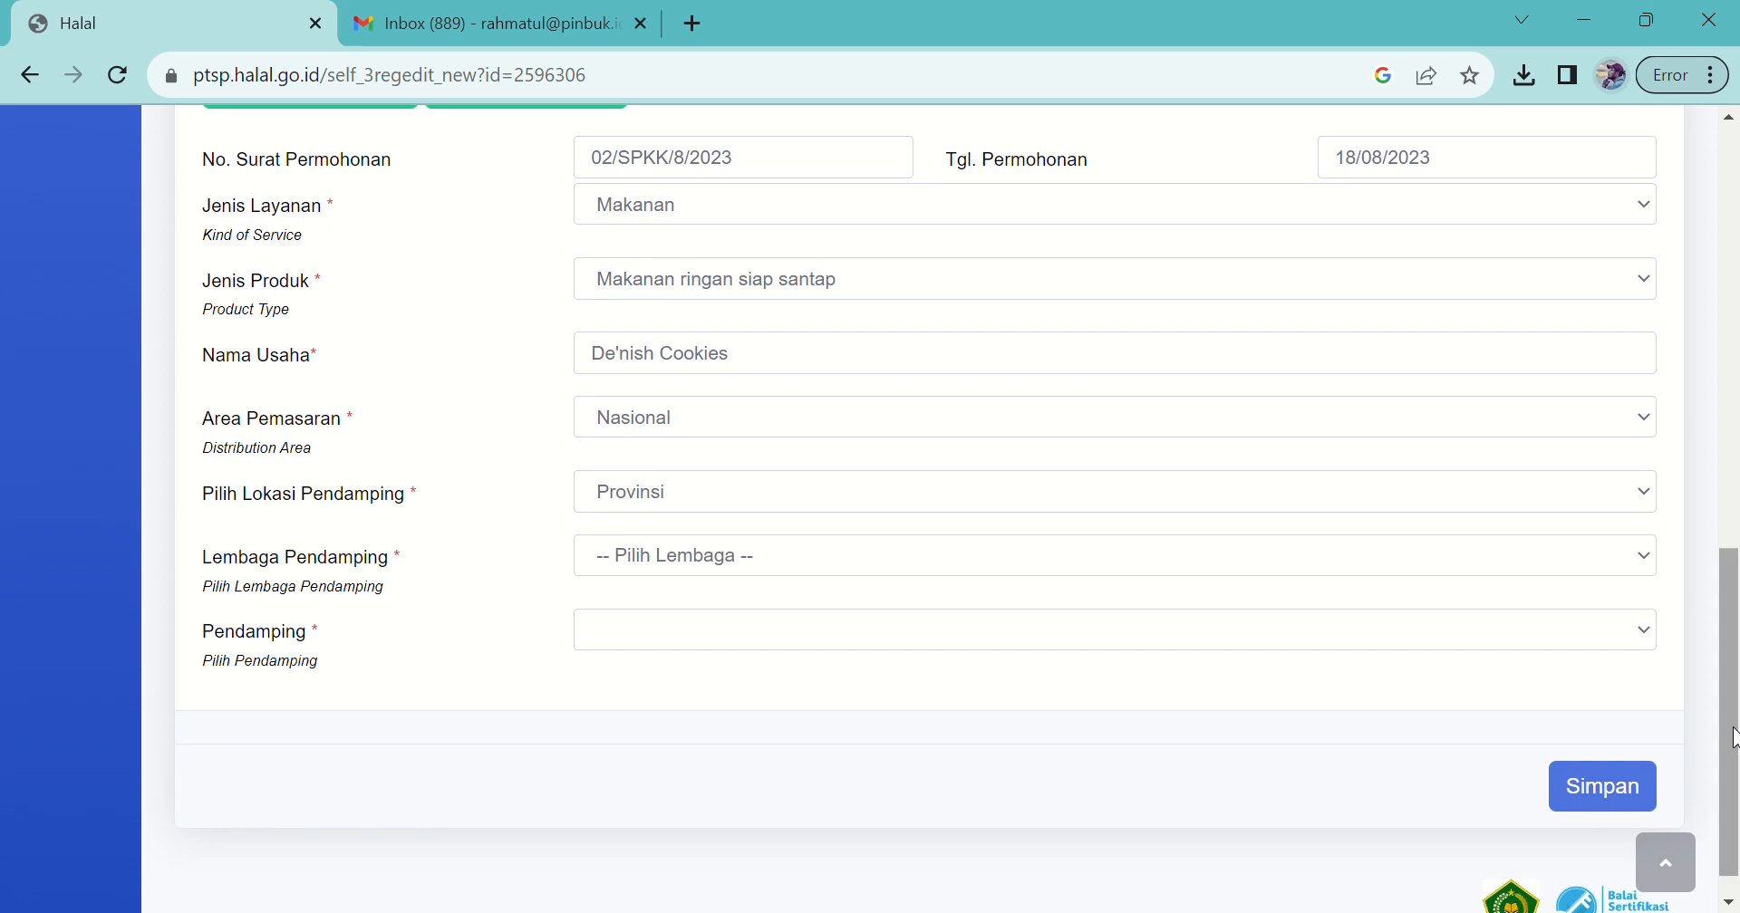
Step: Choose UNIVERSITAS INDONESIA HALAL CENTER, pick the first available mentor, and save the application
left_click(1259, 550)
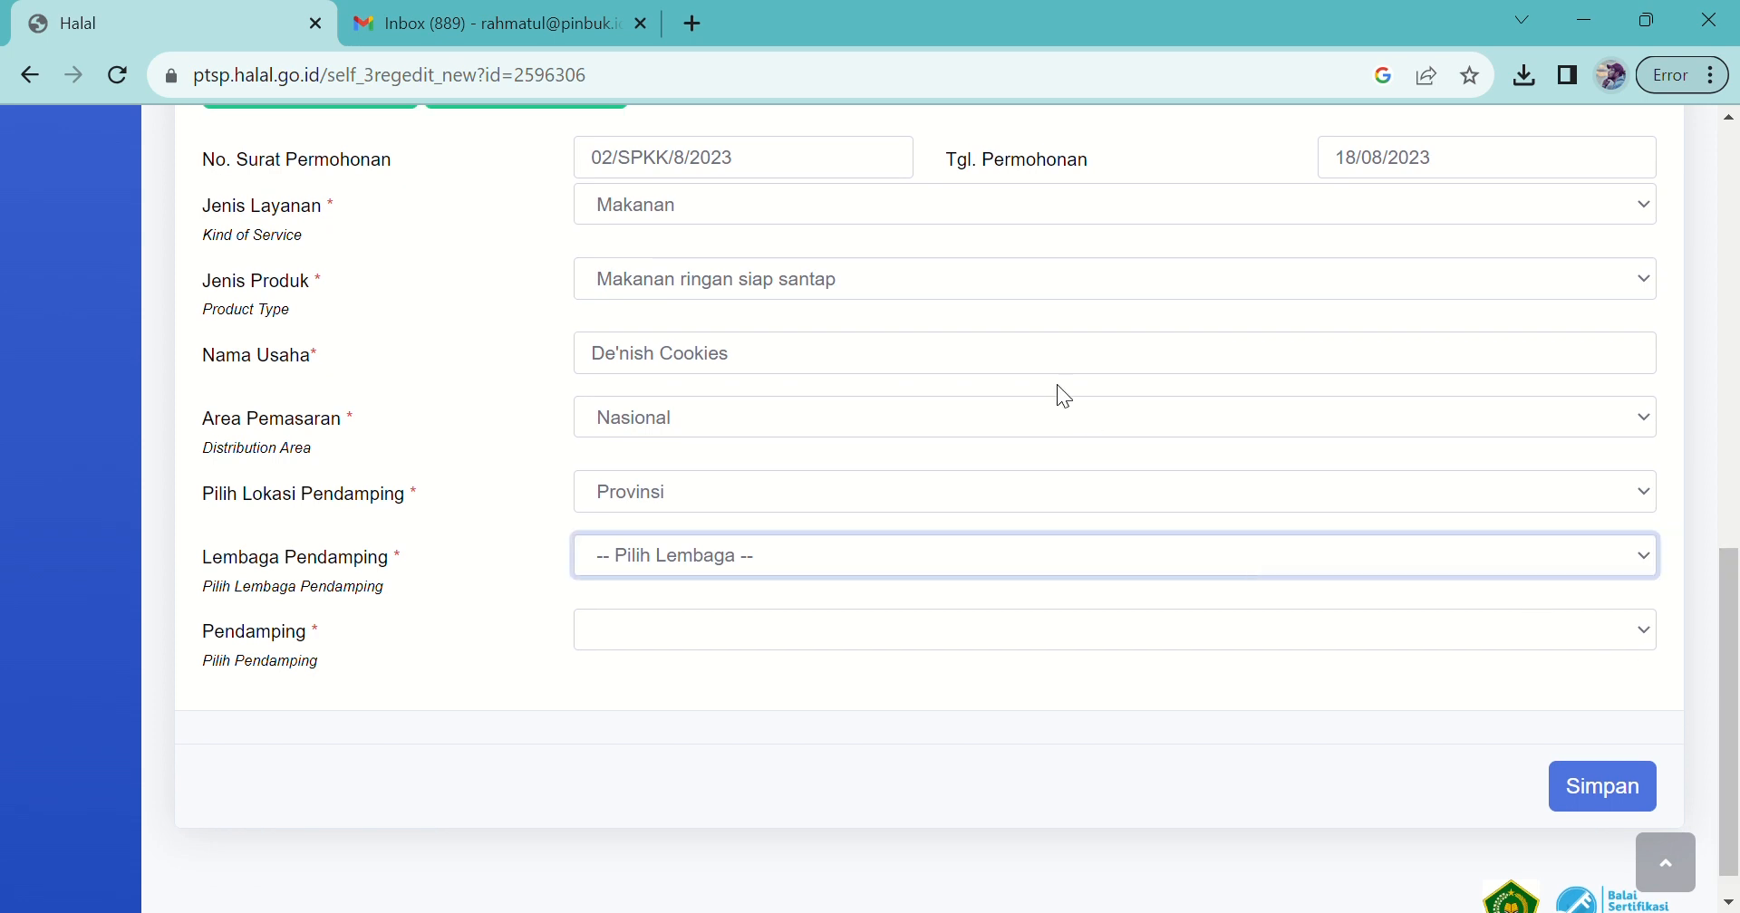
left_click(1009, 346)
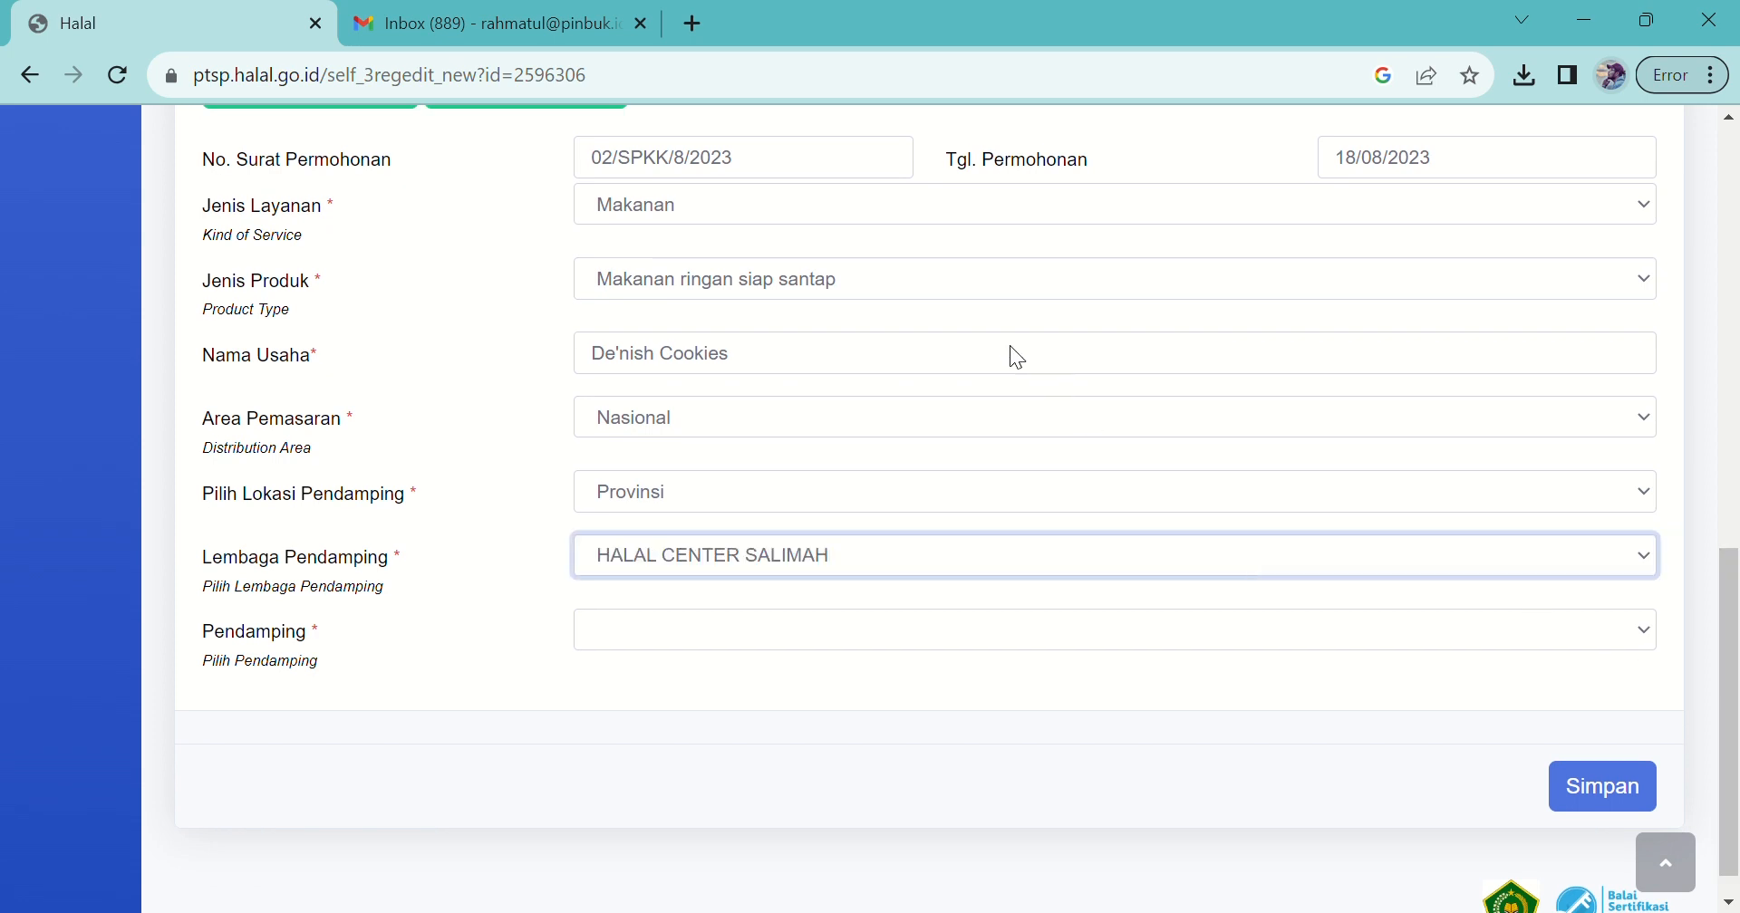
type("un")
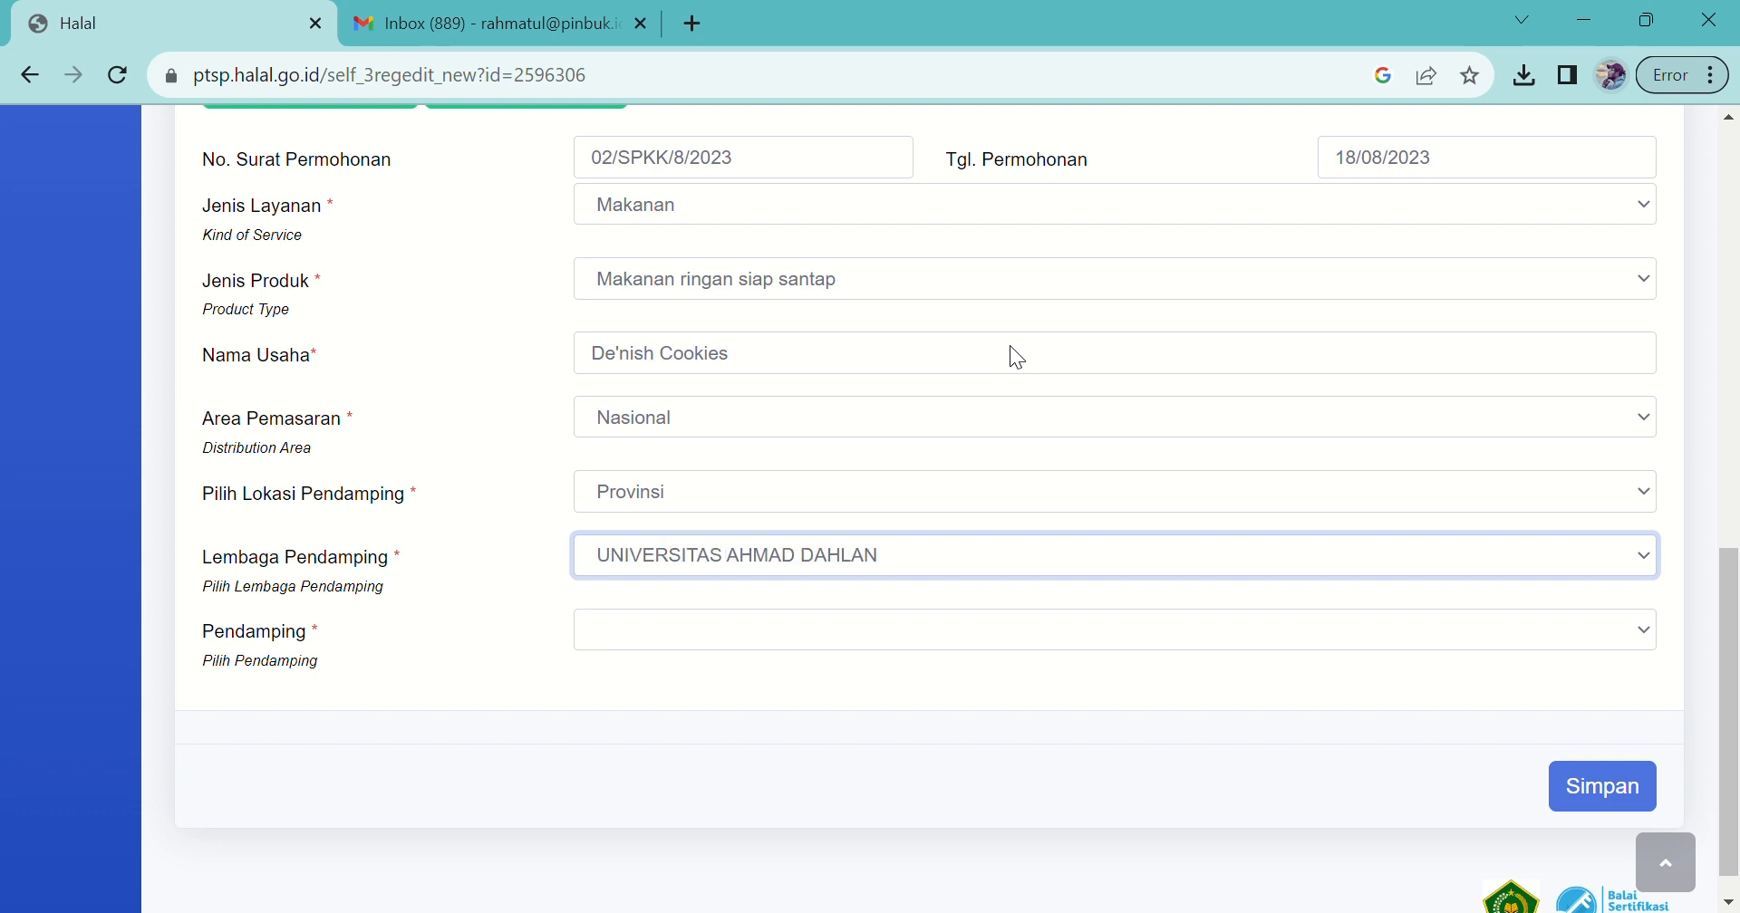
key("Down")
key("Down")
key("Down")
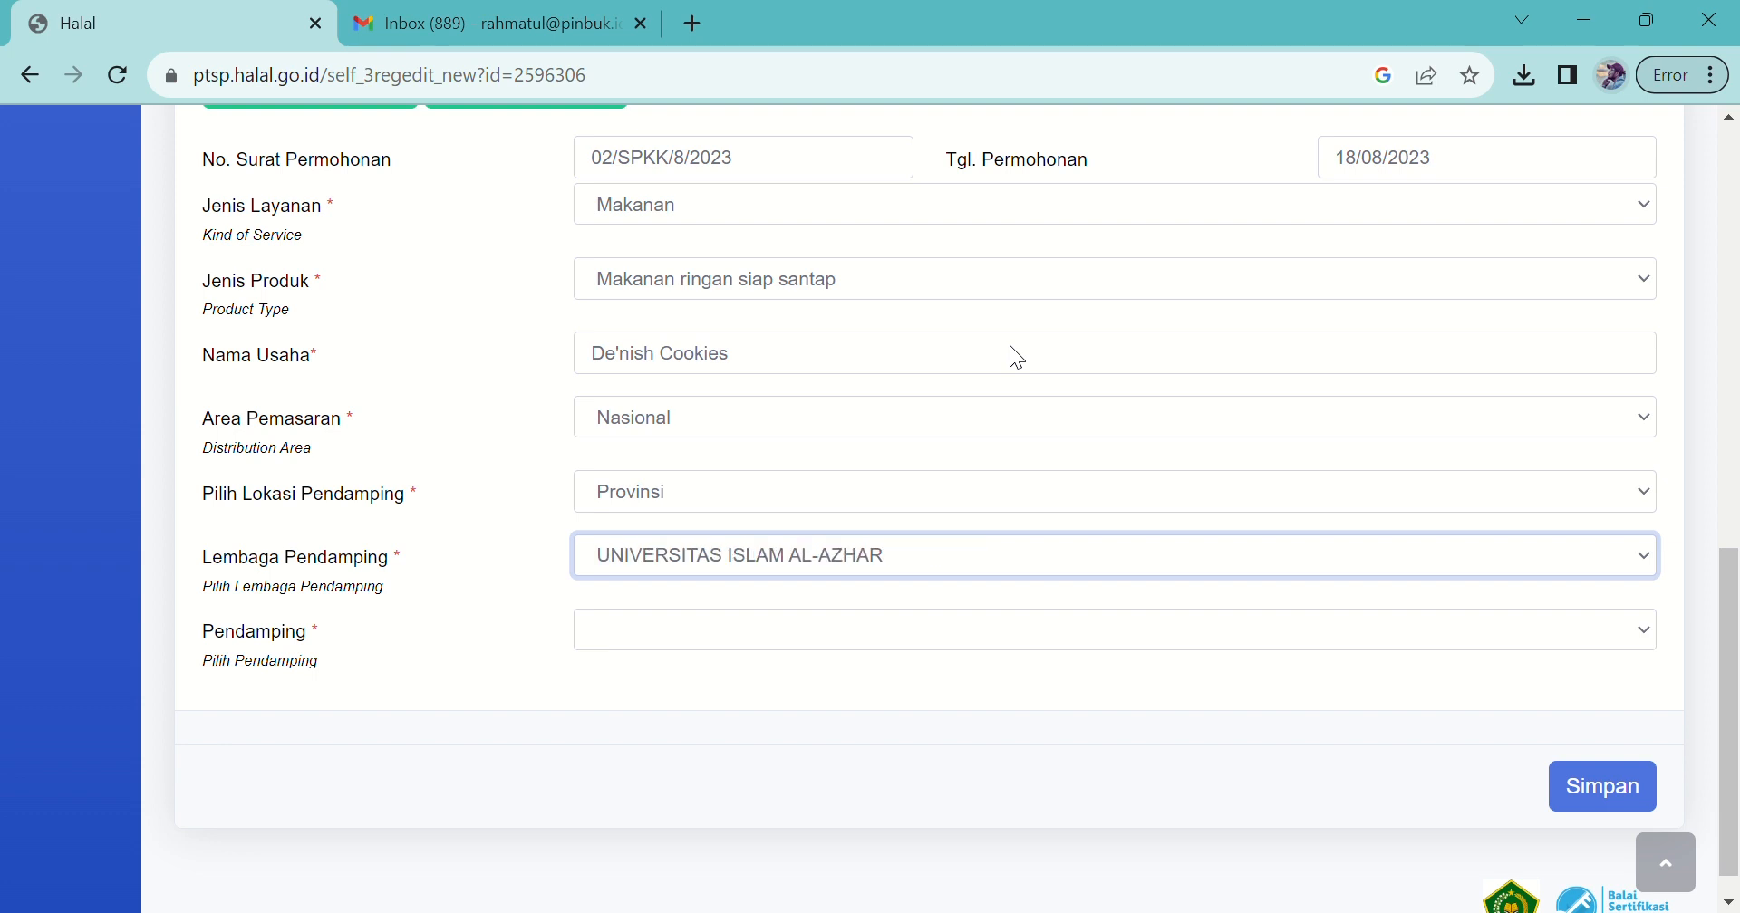
key("Up")
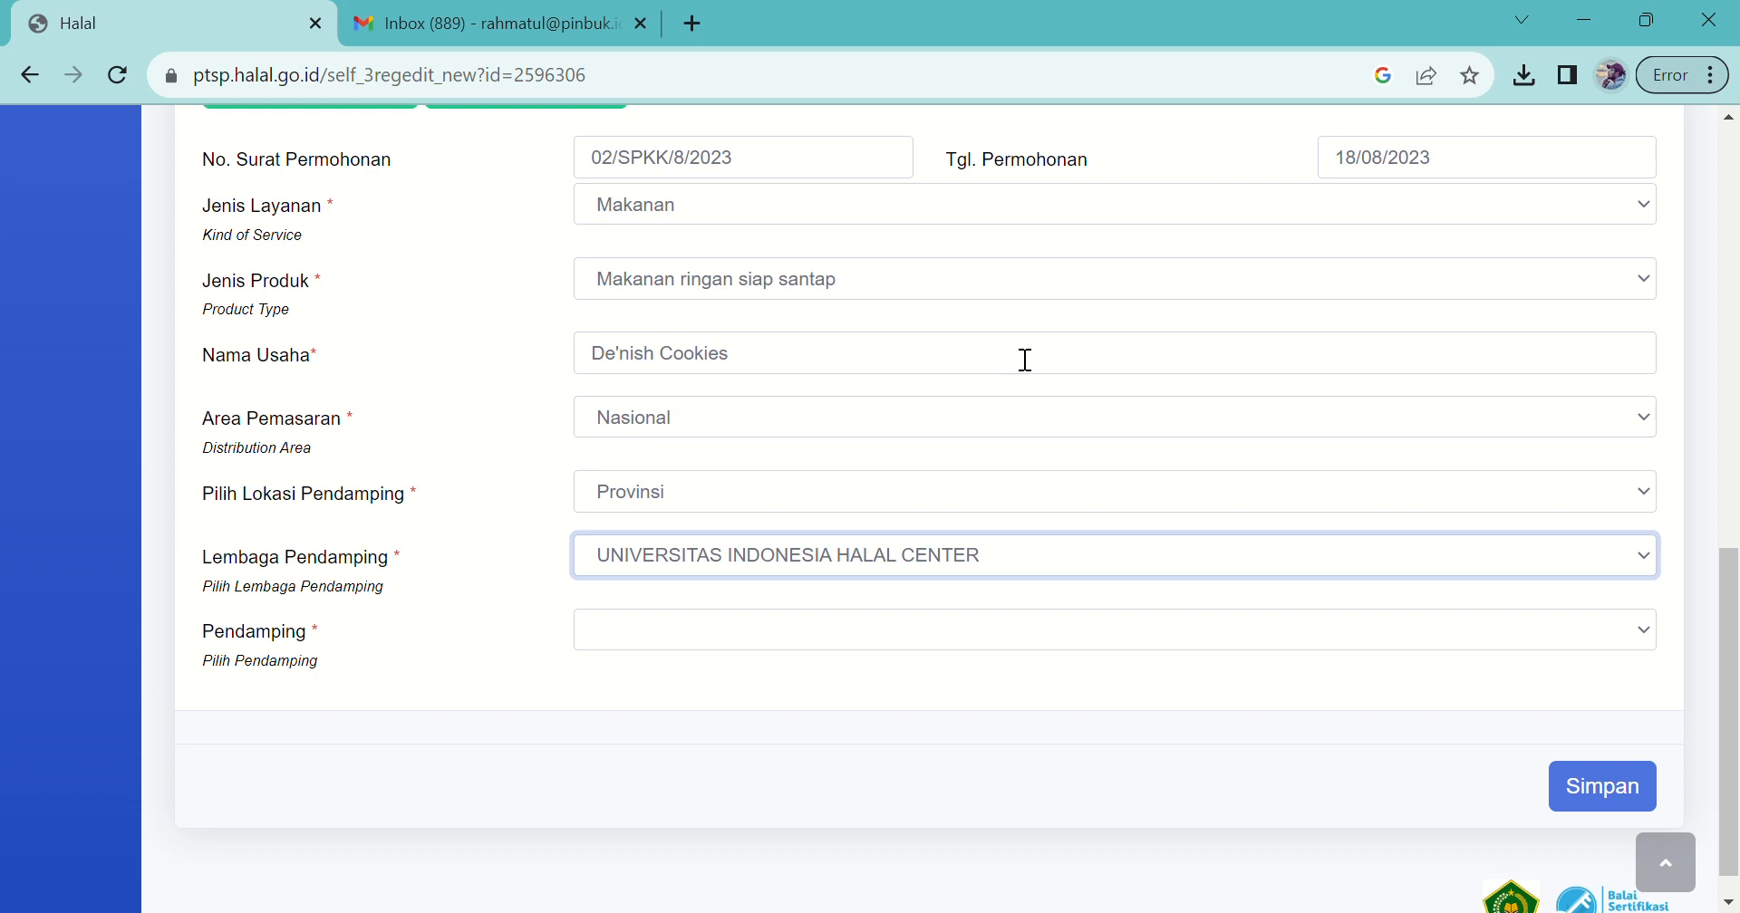
left_click(714, 603)
left_click(664, 631)
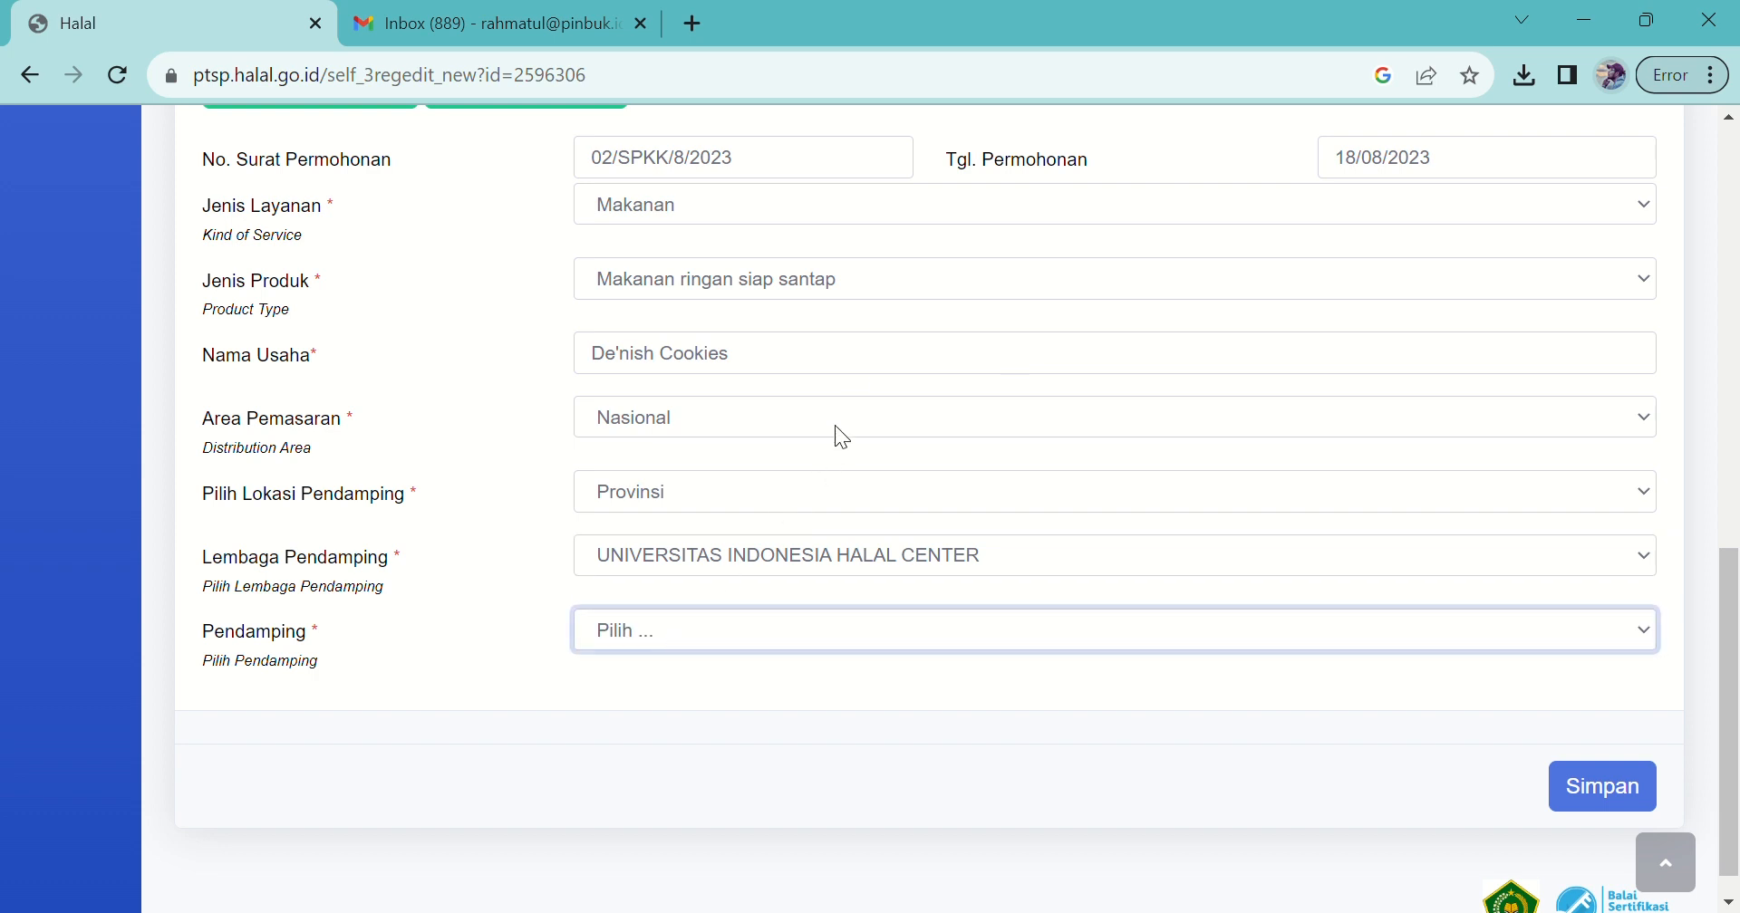
key("Down")
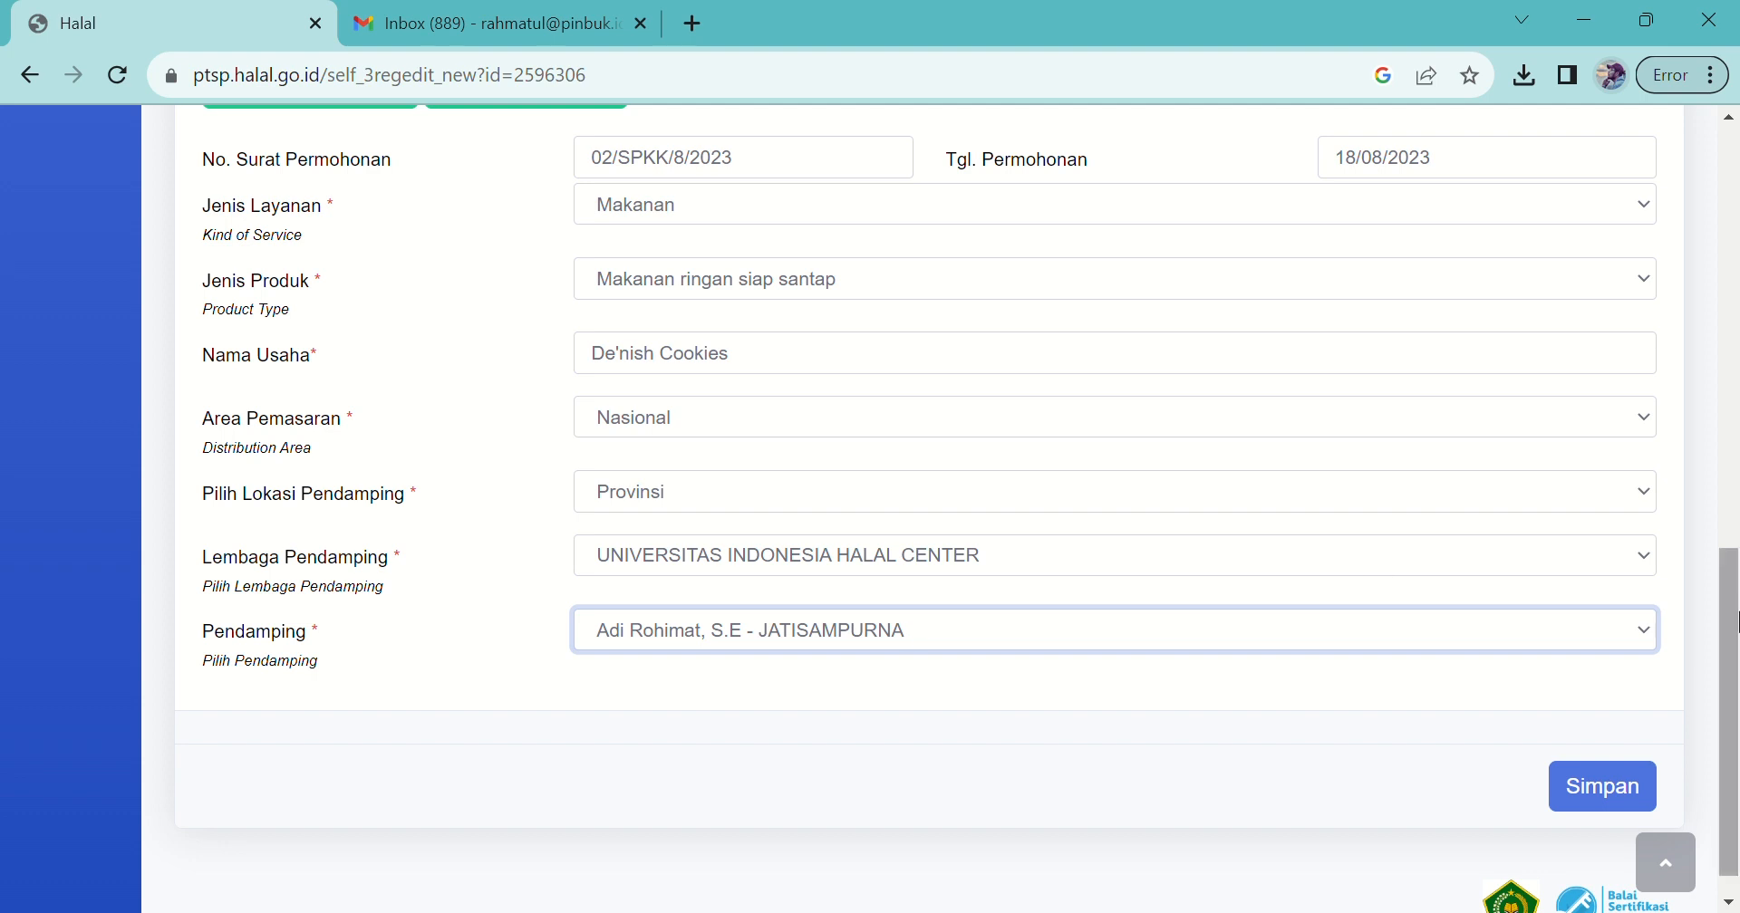
left_click(1647, 786)
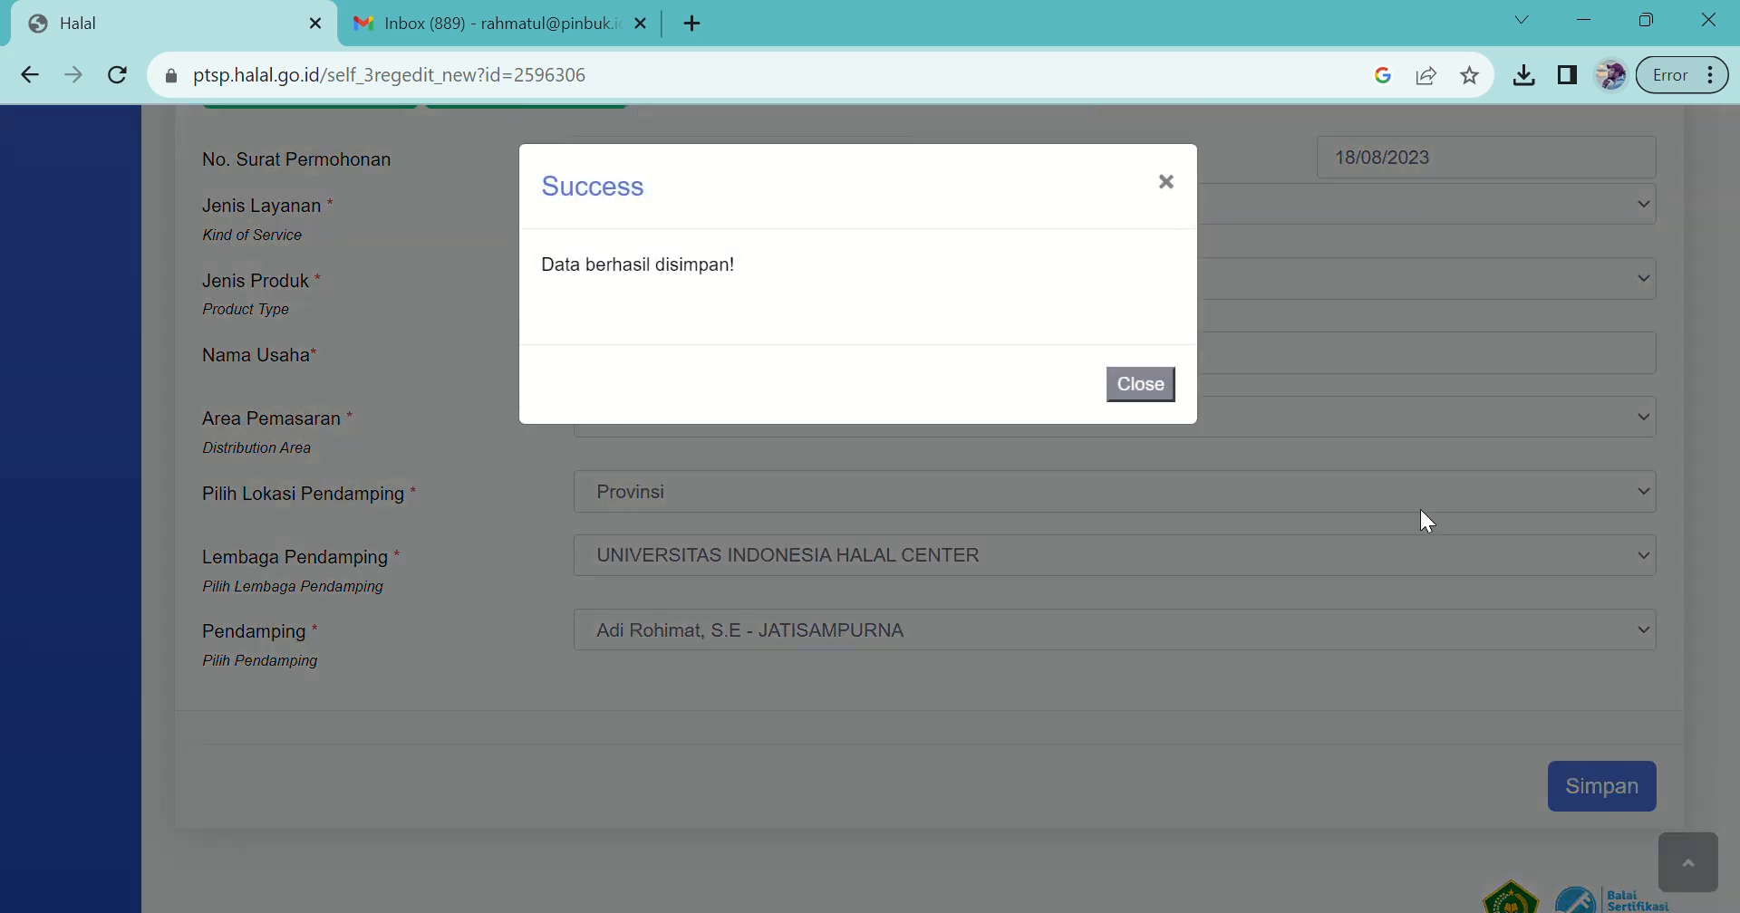
Step: Dismiss the success message and move through Pengajuan and Pabrik & Outlet to Bahan
left_click(1167, 397)
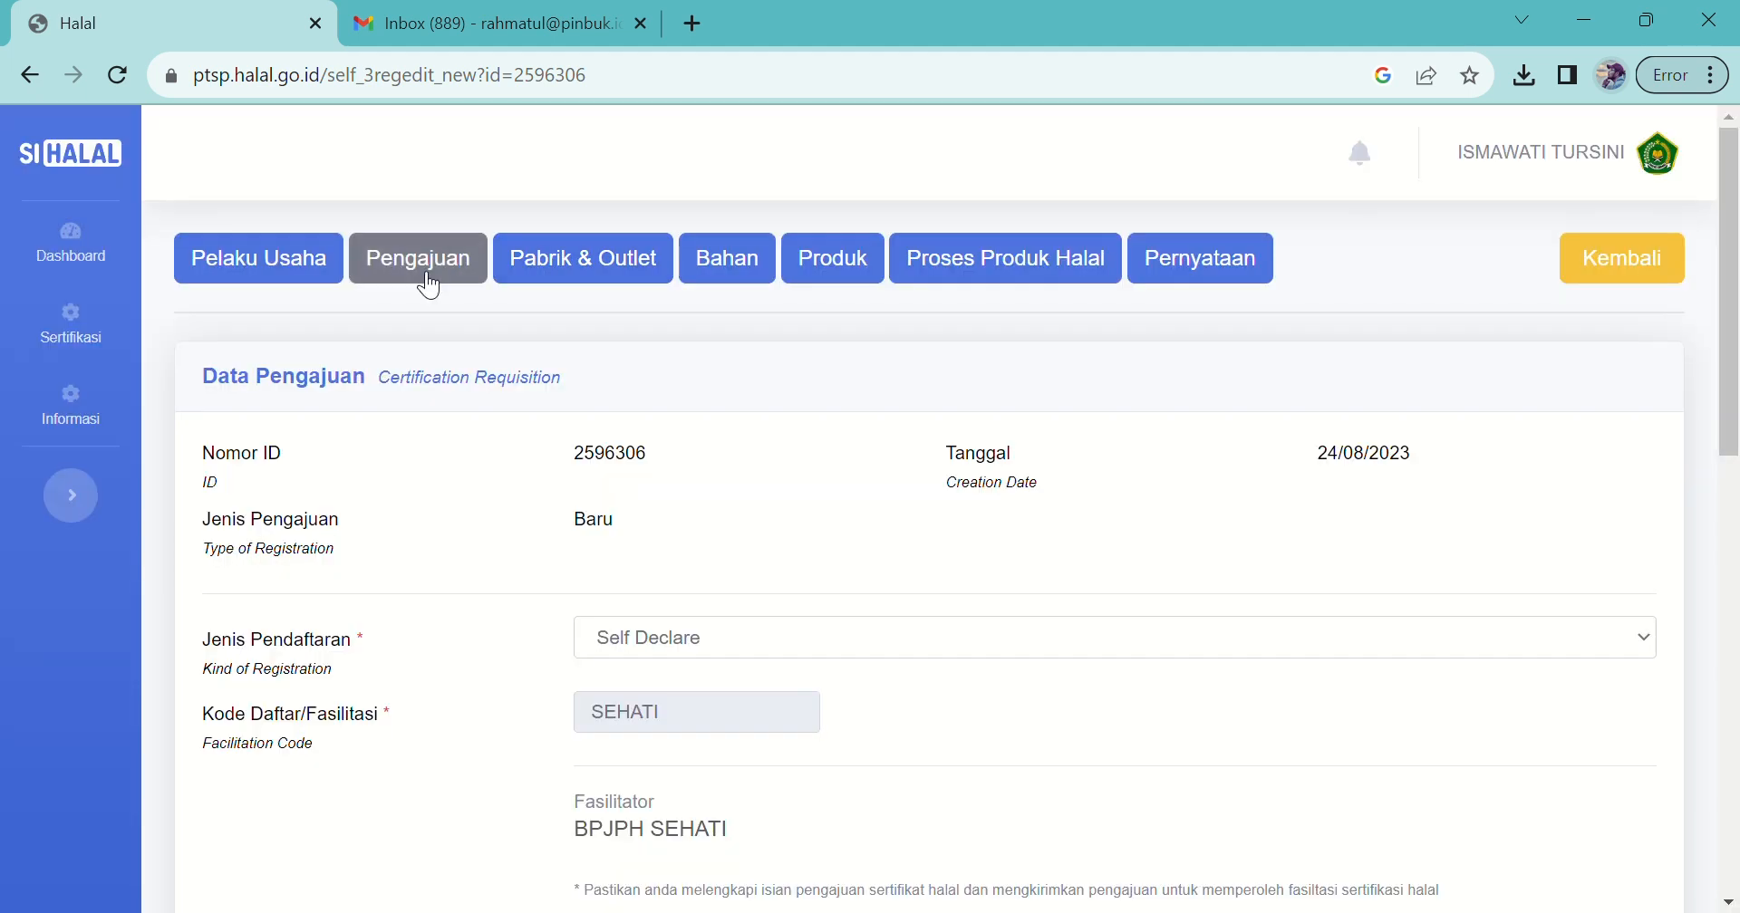
left_click(405, 257)
left_click(568, 272)
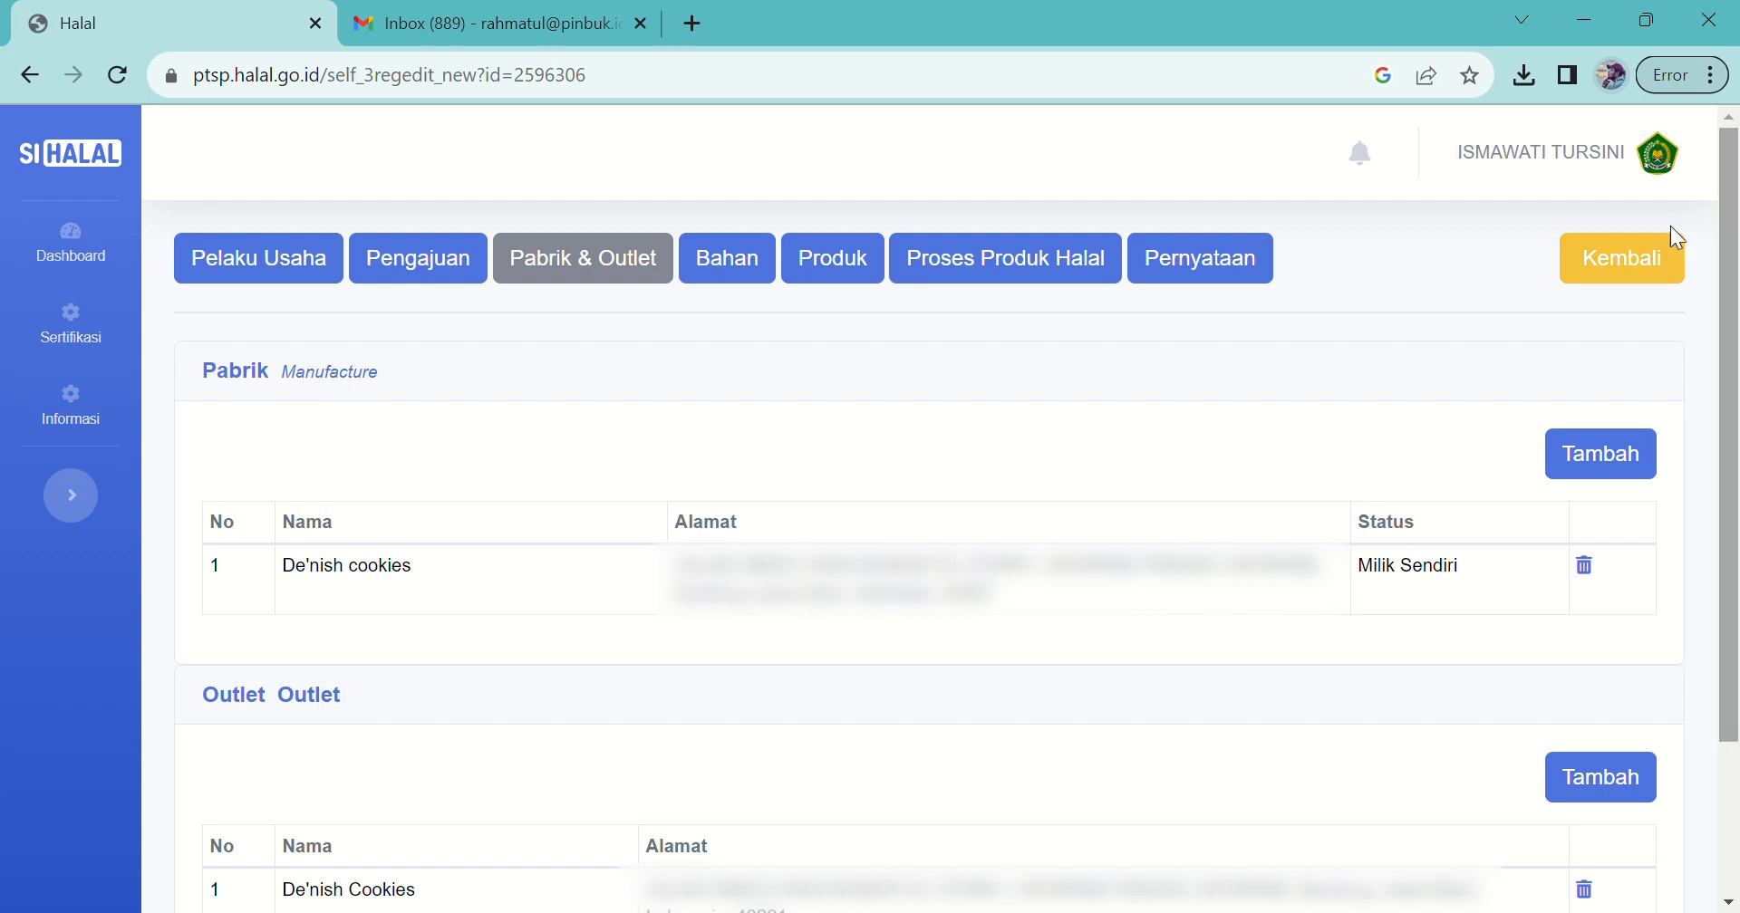
left_click(728, 270)
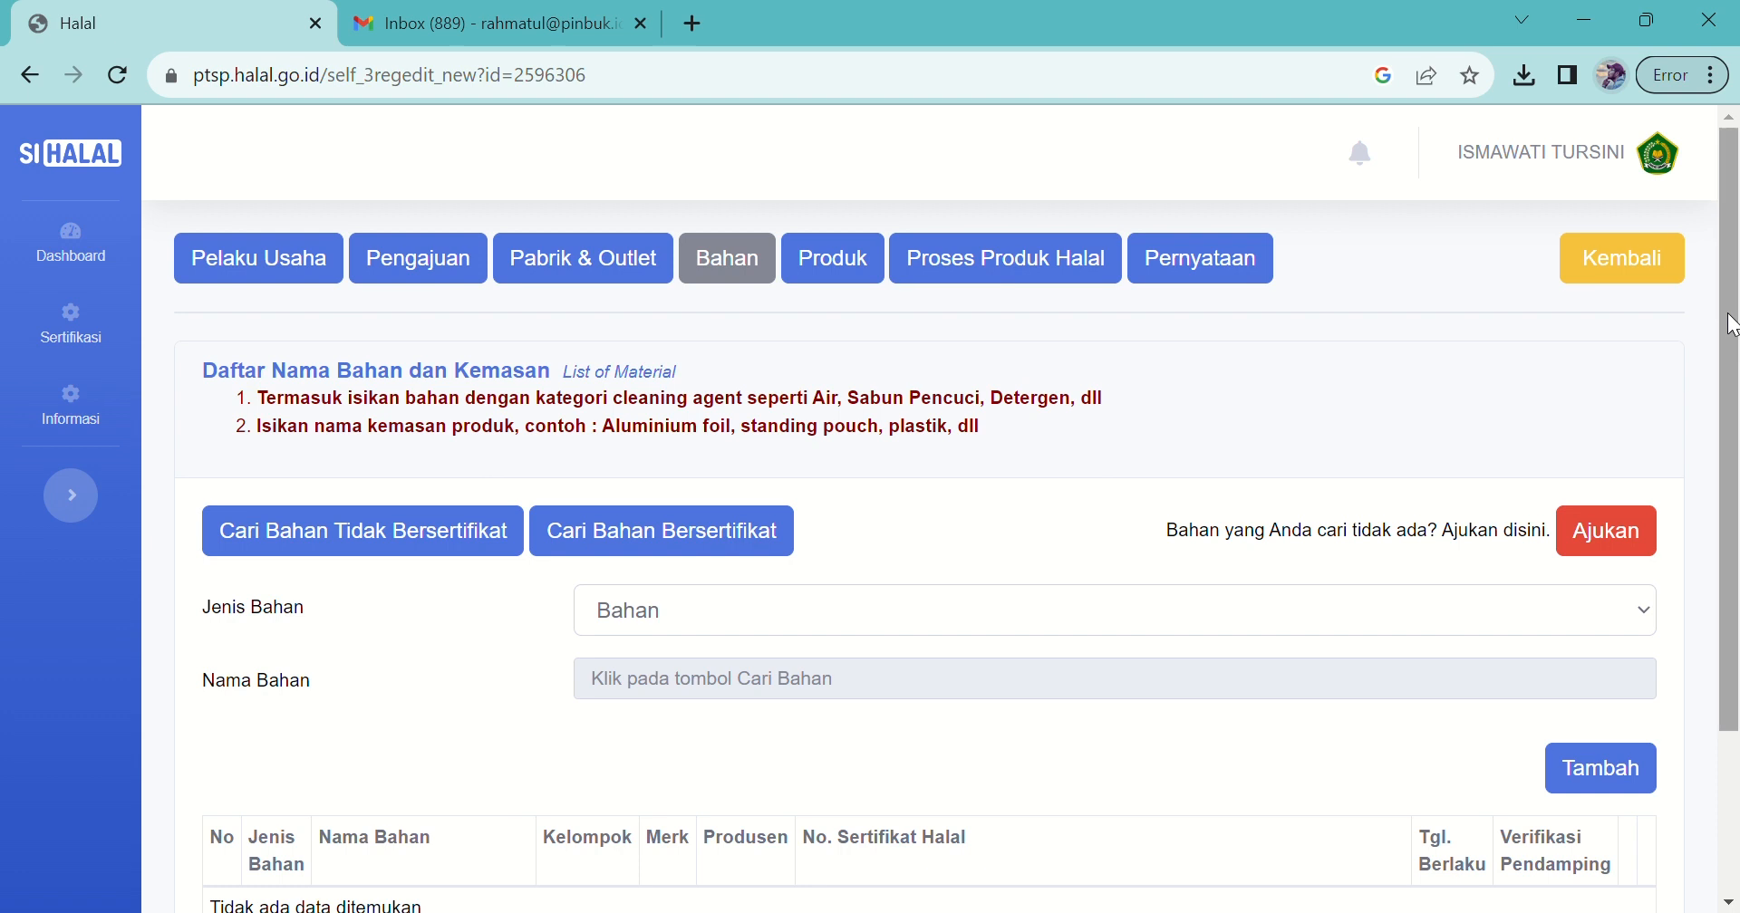
Step: Look over the material type options in the empty Bahan list, leaving them unchanged
left_click_drag(1736, 280, 1736, 441)
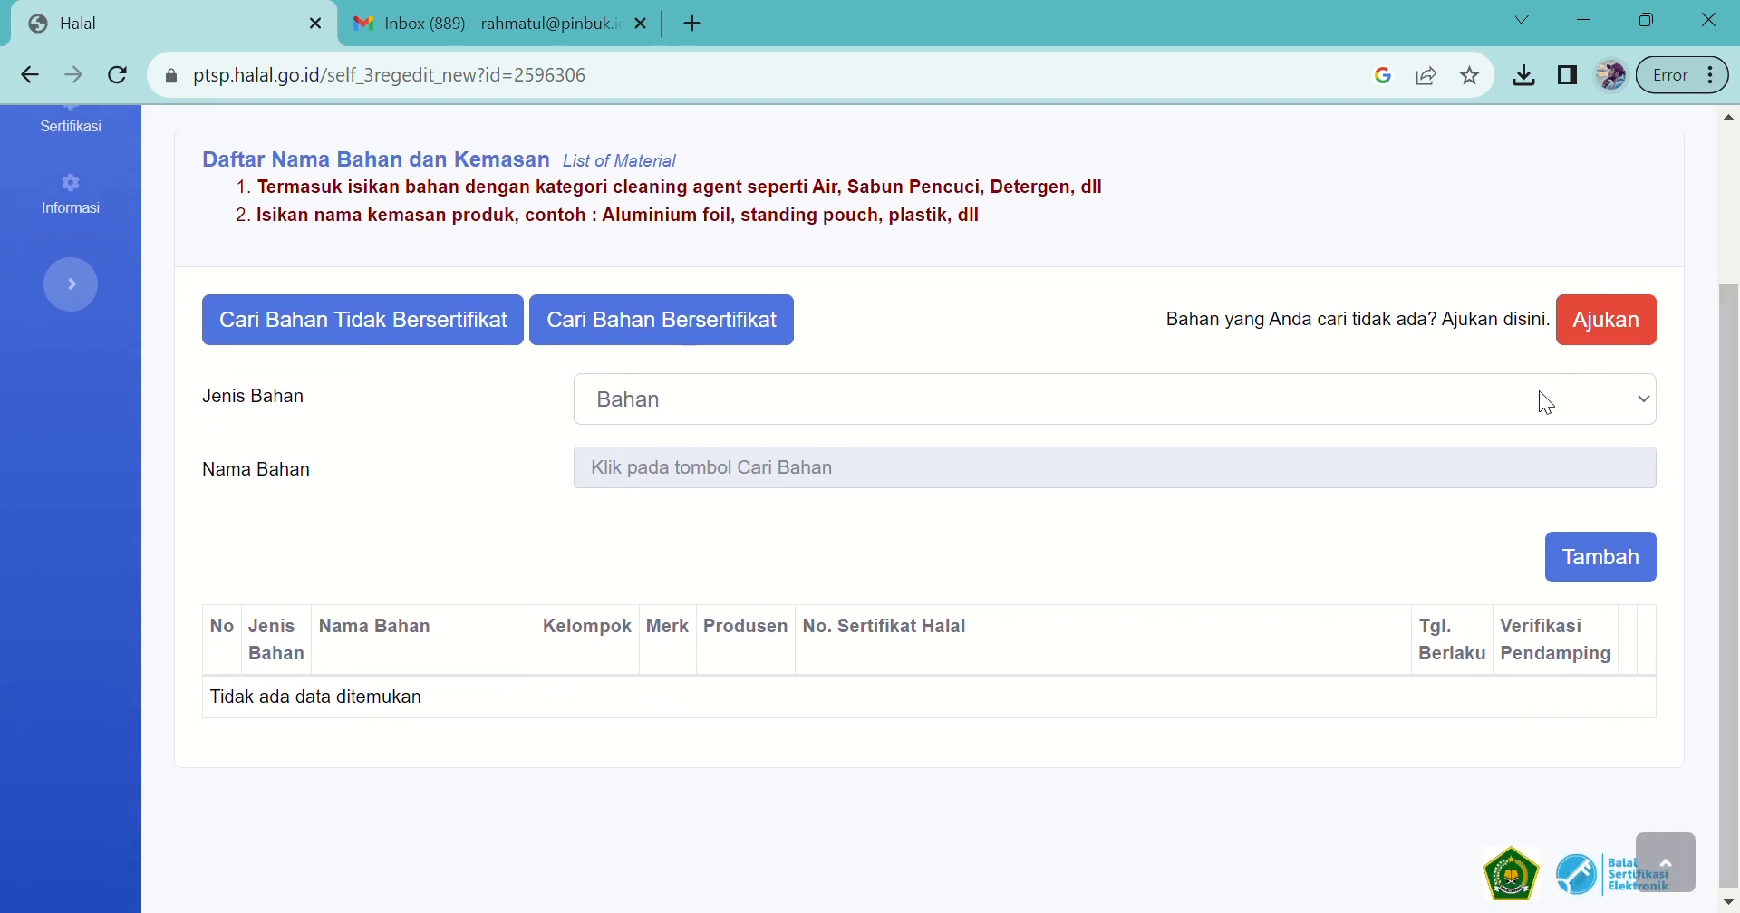
left_click(1612, 410)
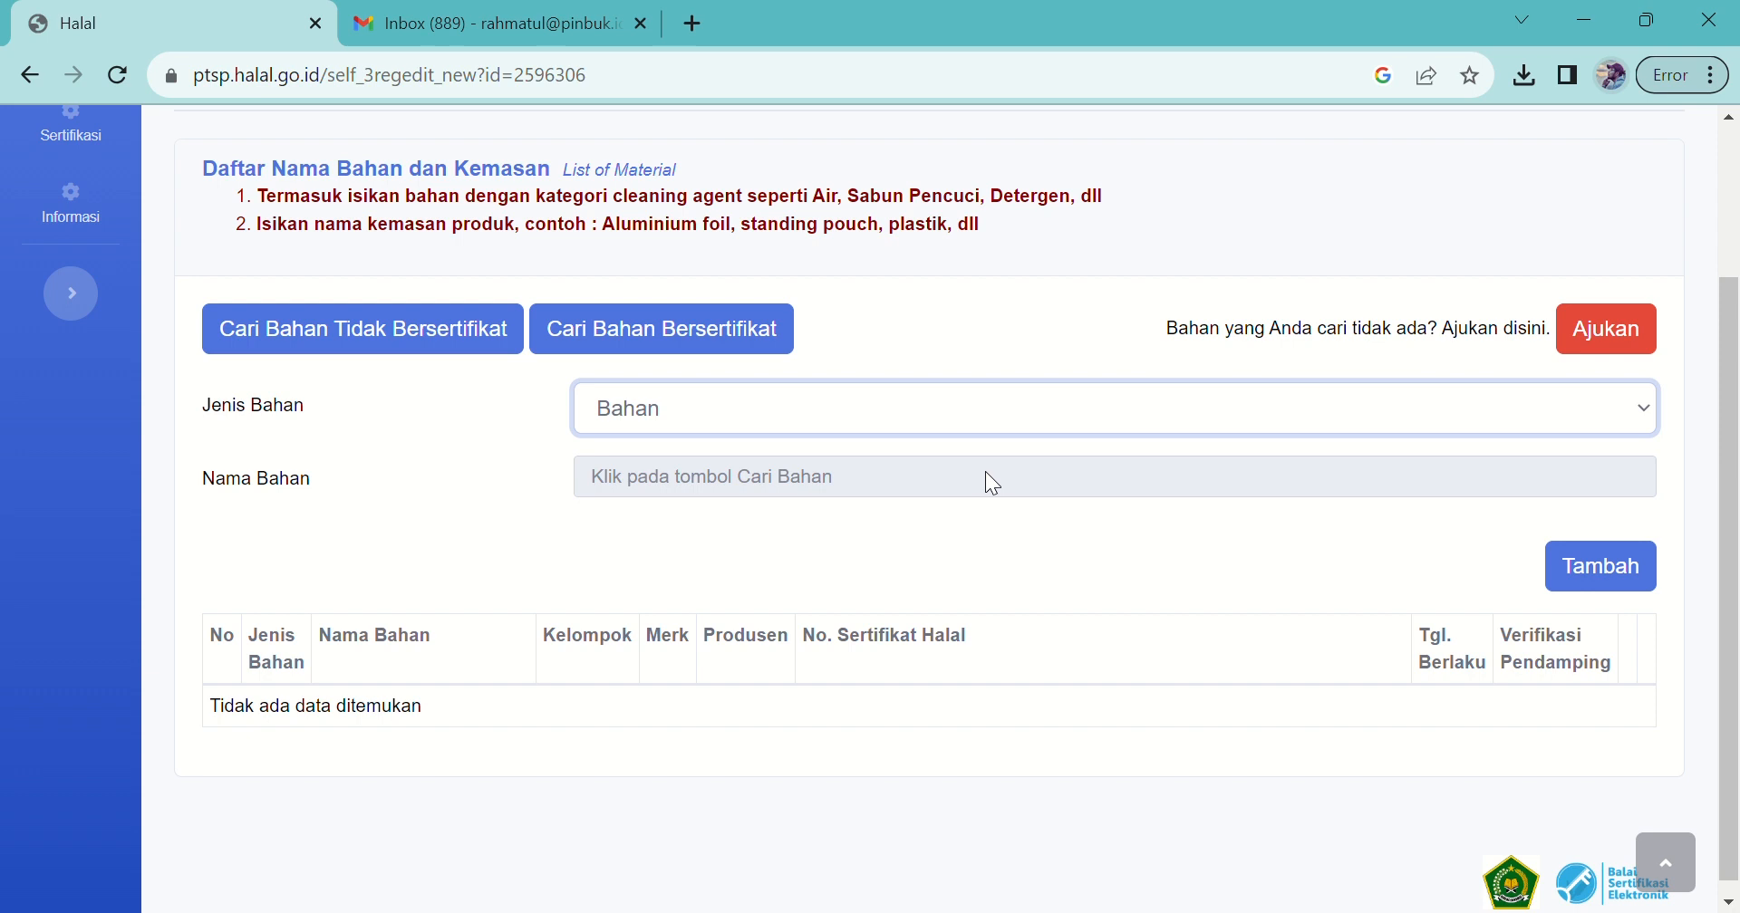
left_click(1698, 476)
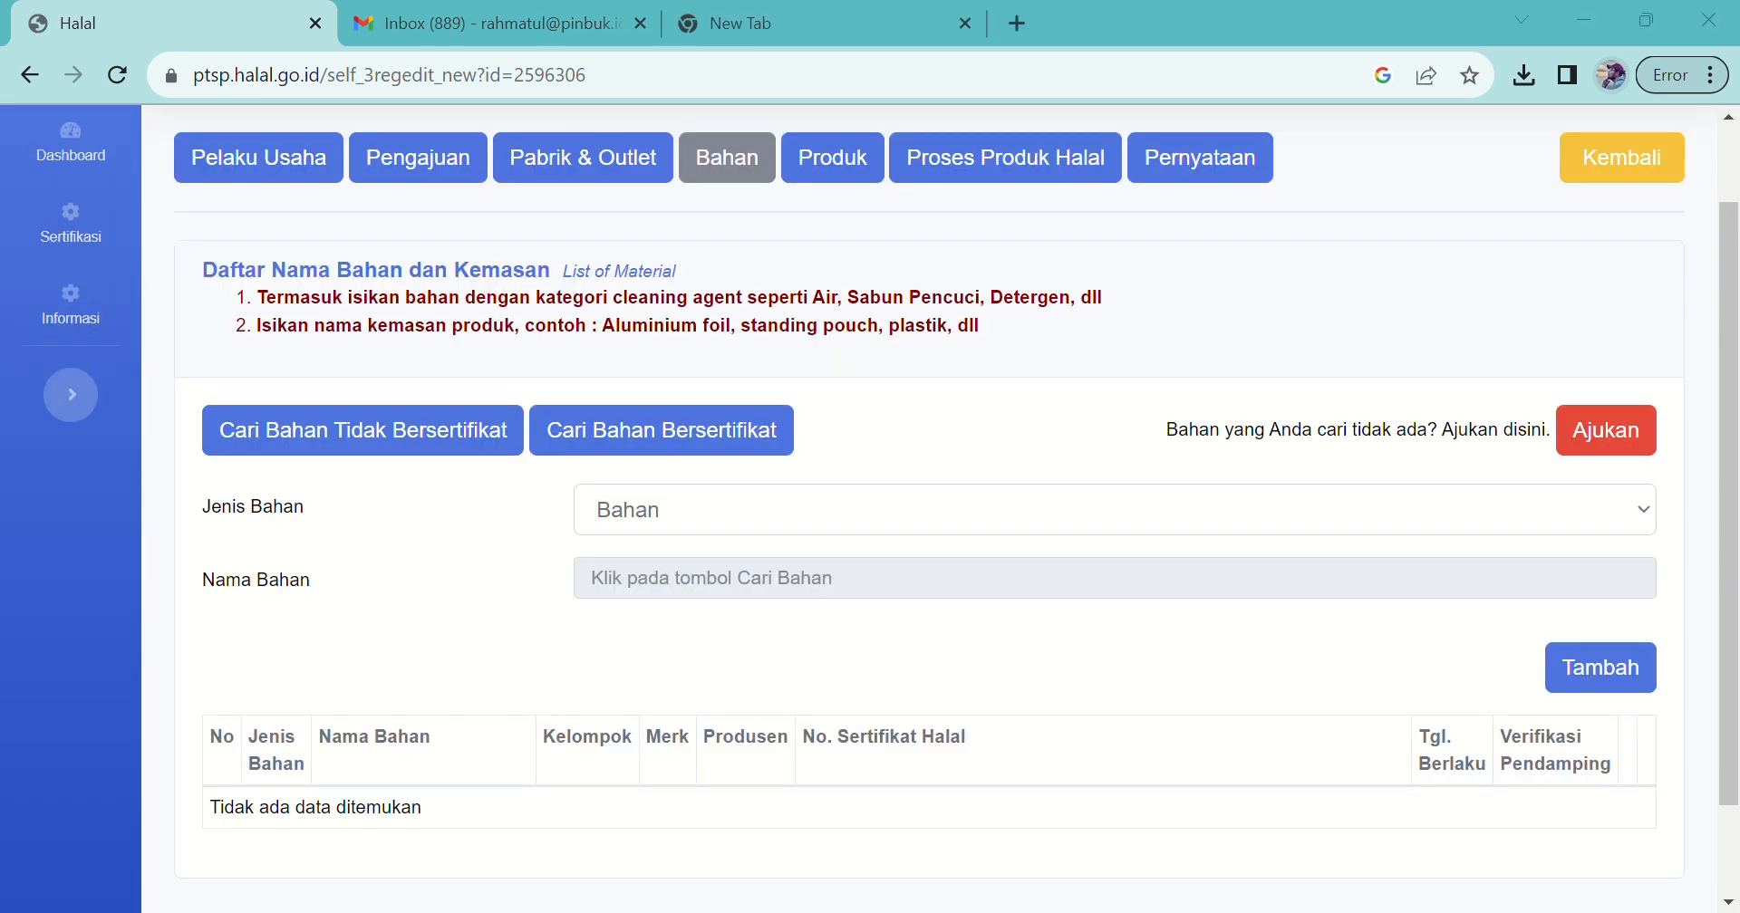
left_click(1115, 578)
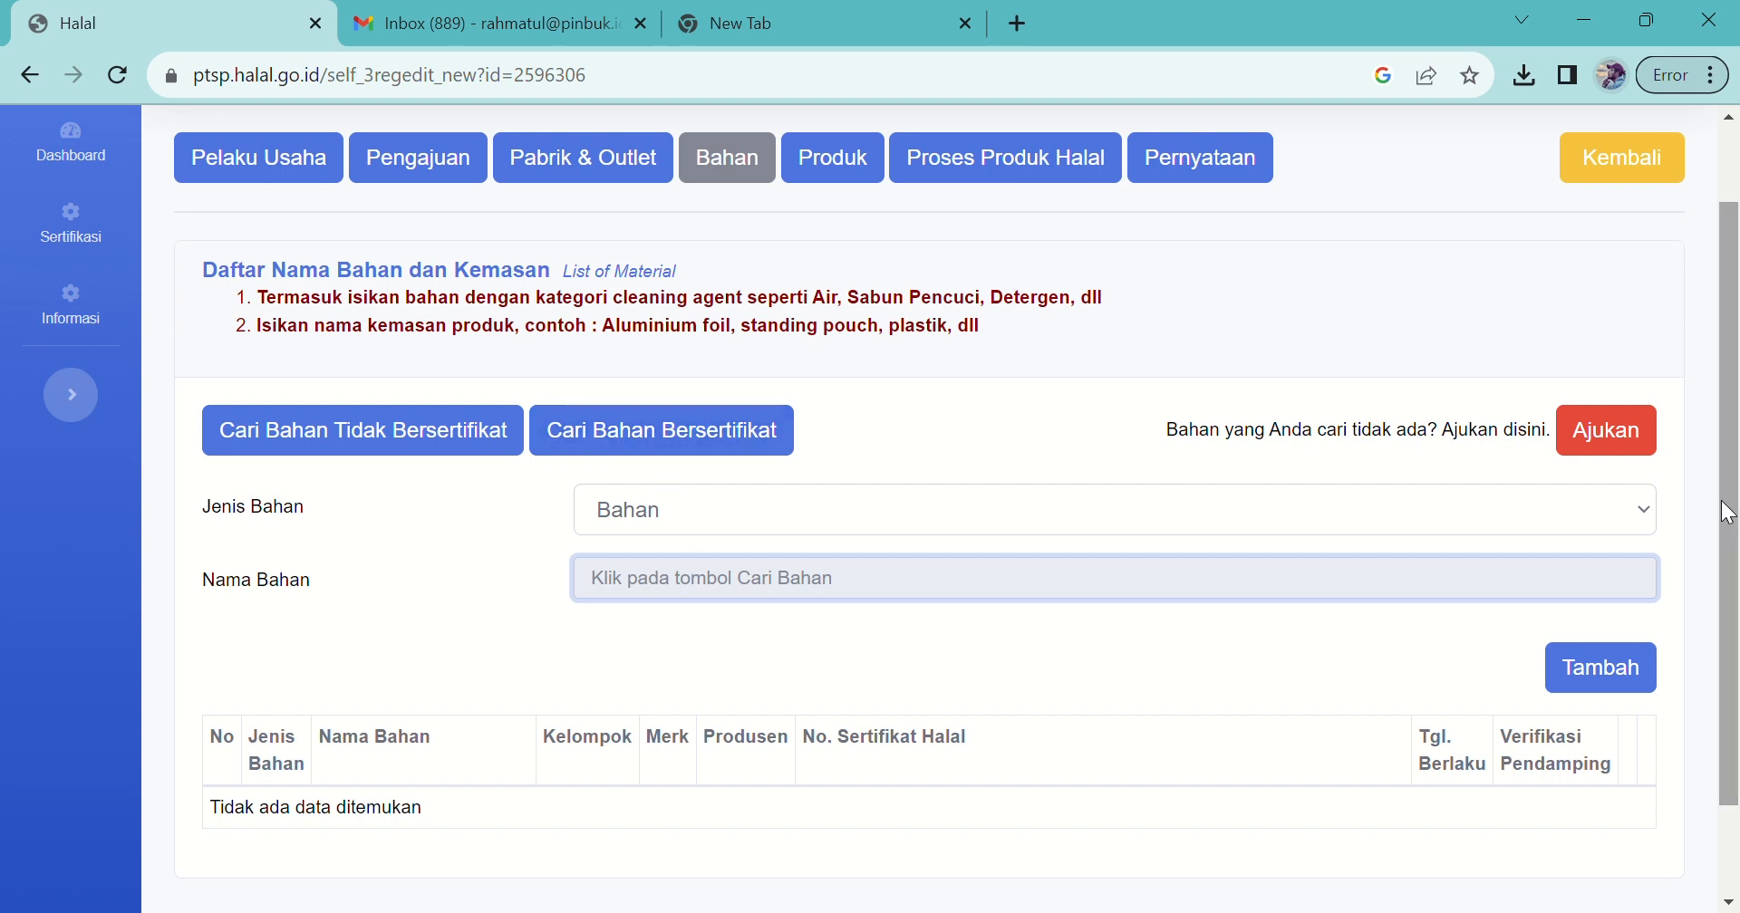
mouse_move(1719, 534)
left_mouse_down()
mouse_move(1735, 635)
mouse_move(1721, 528)
left_mouse_up()
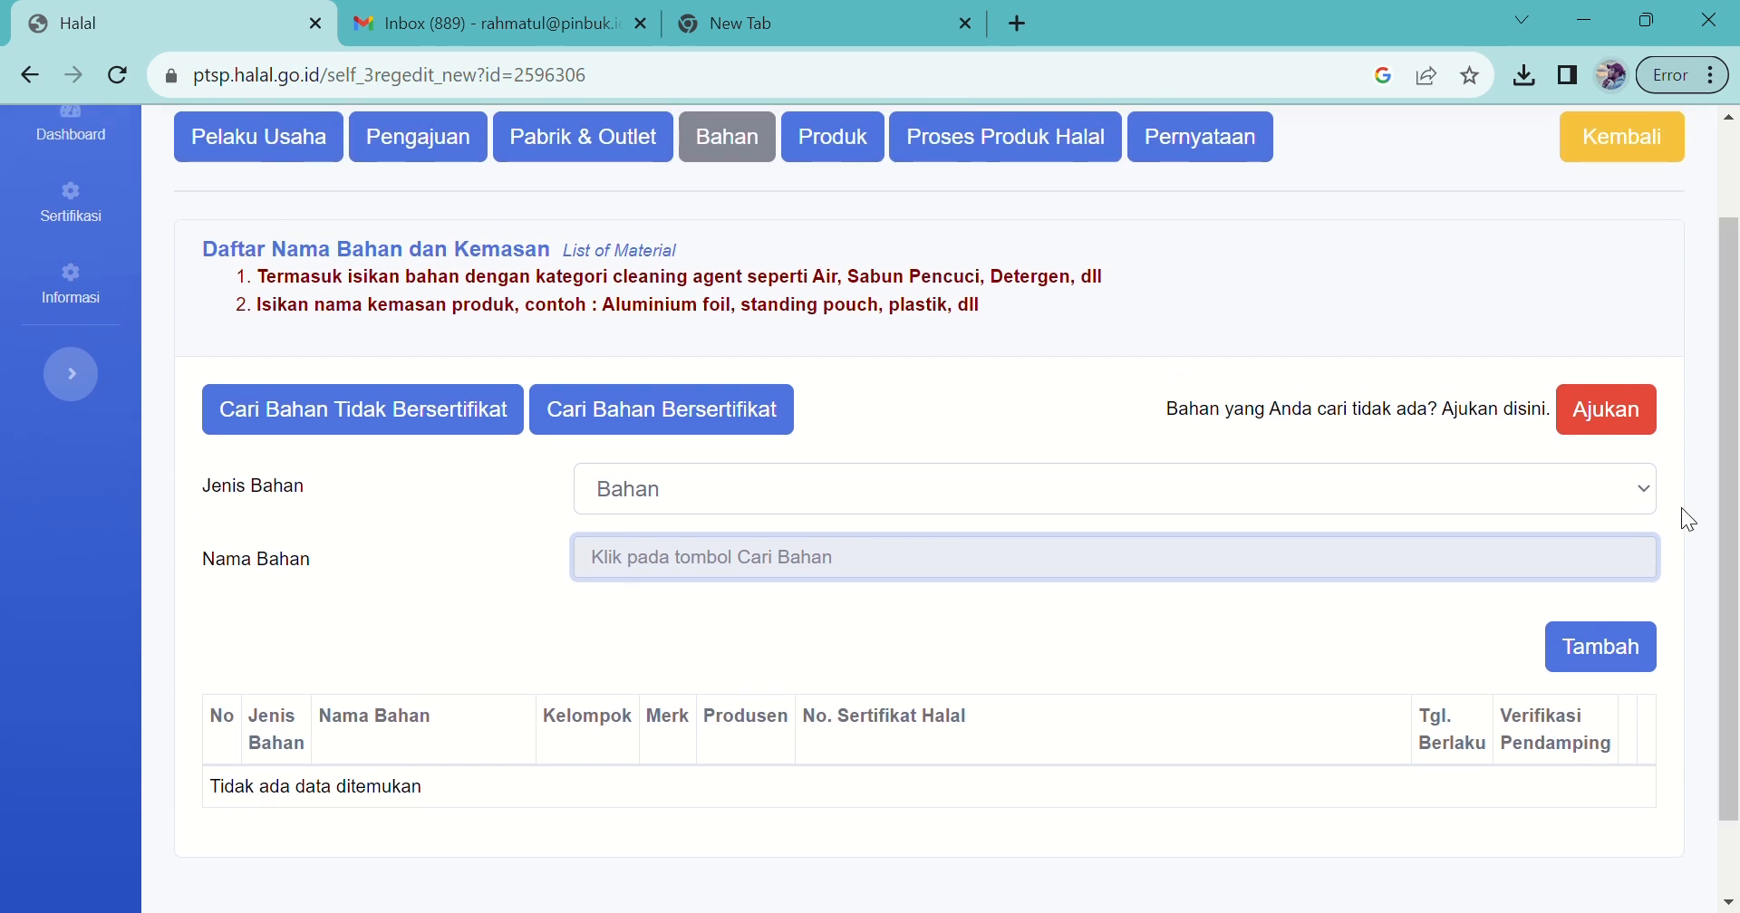
Step: Search certified materials for Margarine Blue Band by PT. Upfield Manufacturing Indonesia with its certificate number
left_click(725, 428)
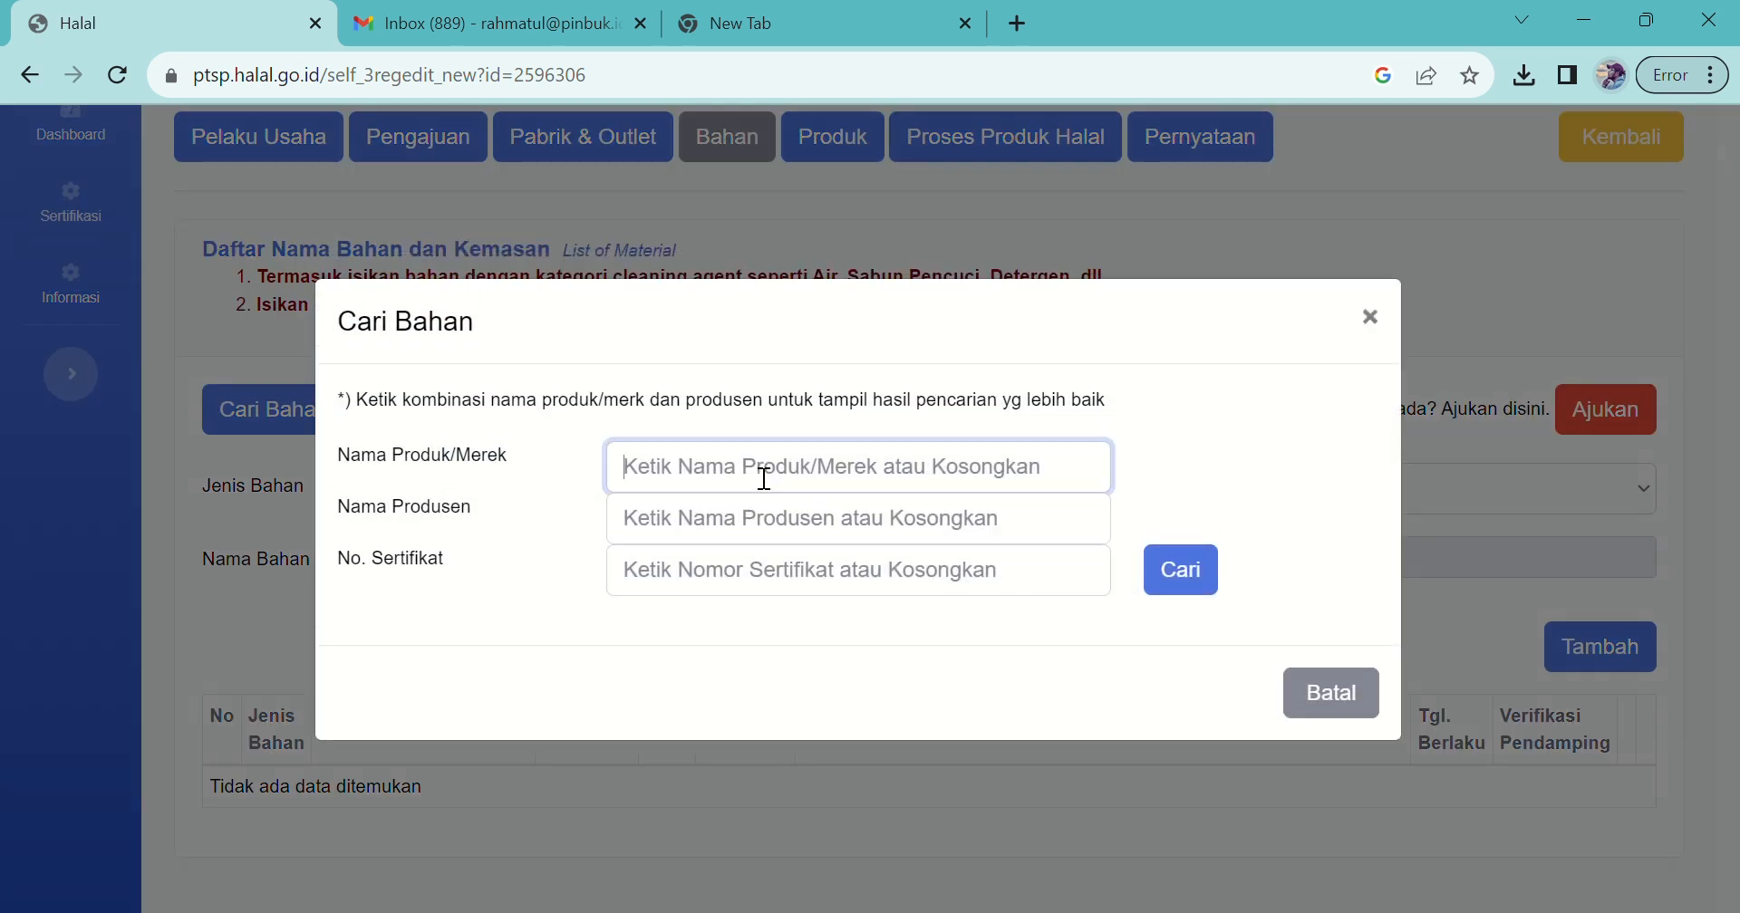
type("margarine")
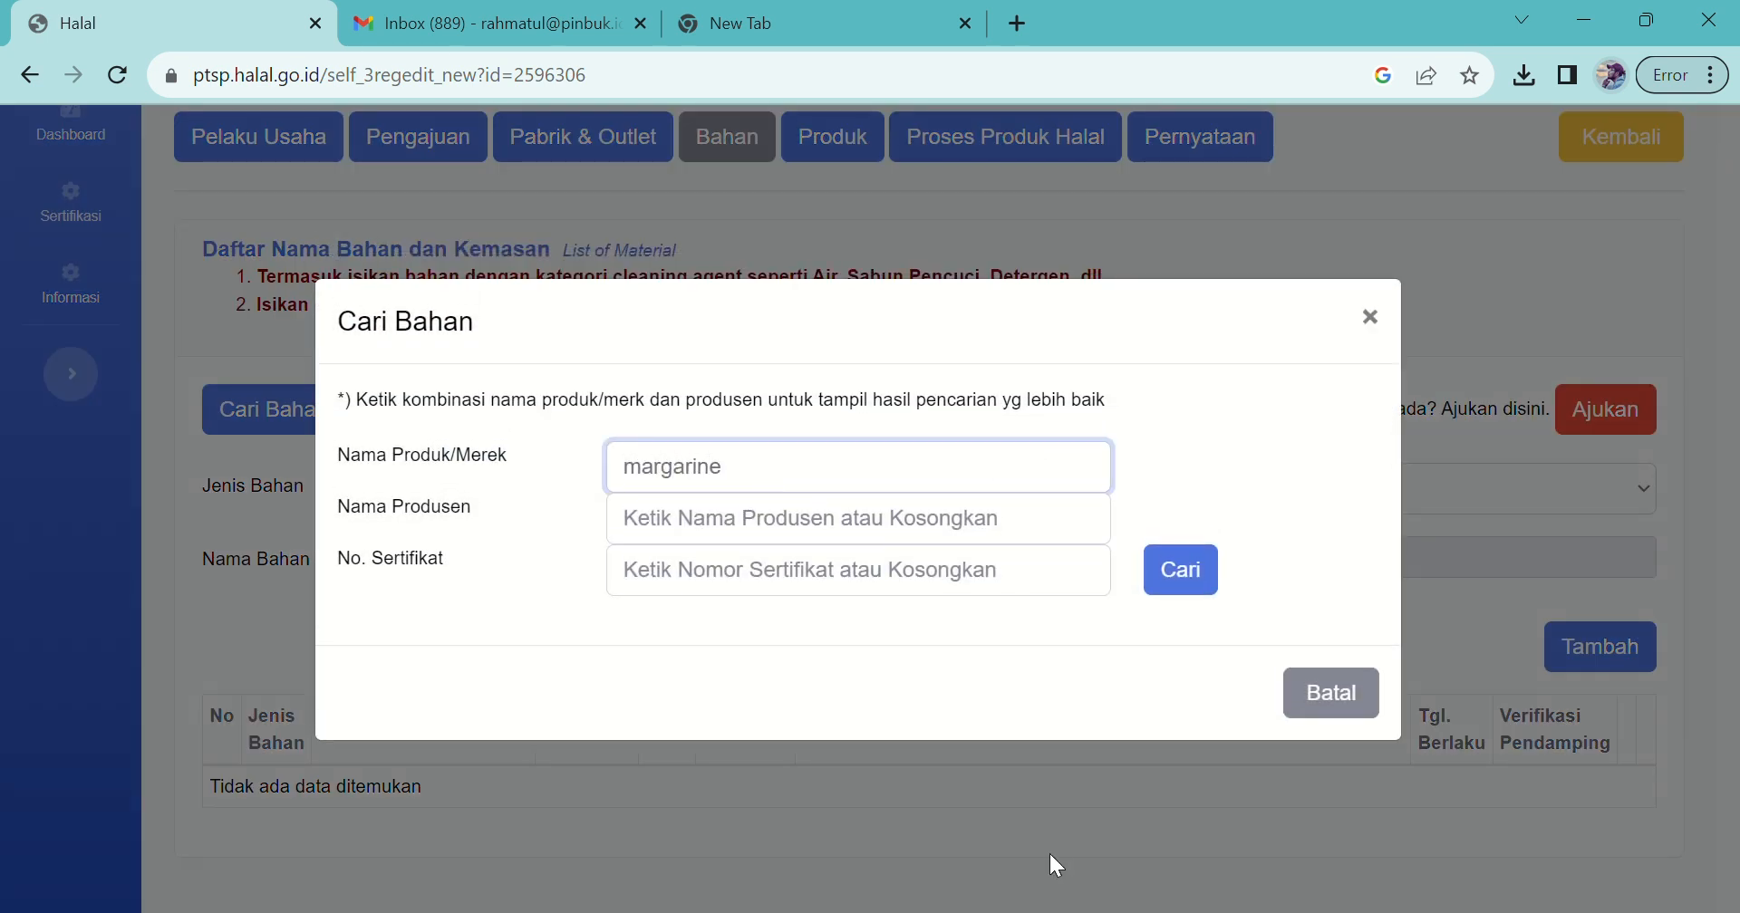
left_click_drag(750, 478, 621, 464)
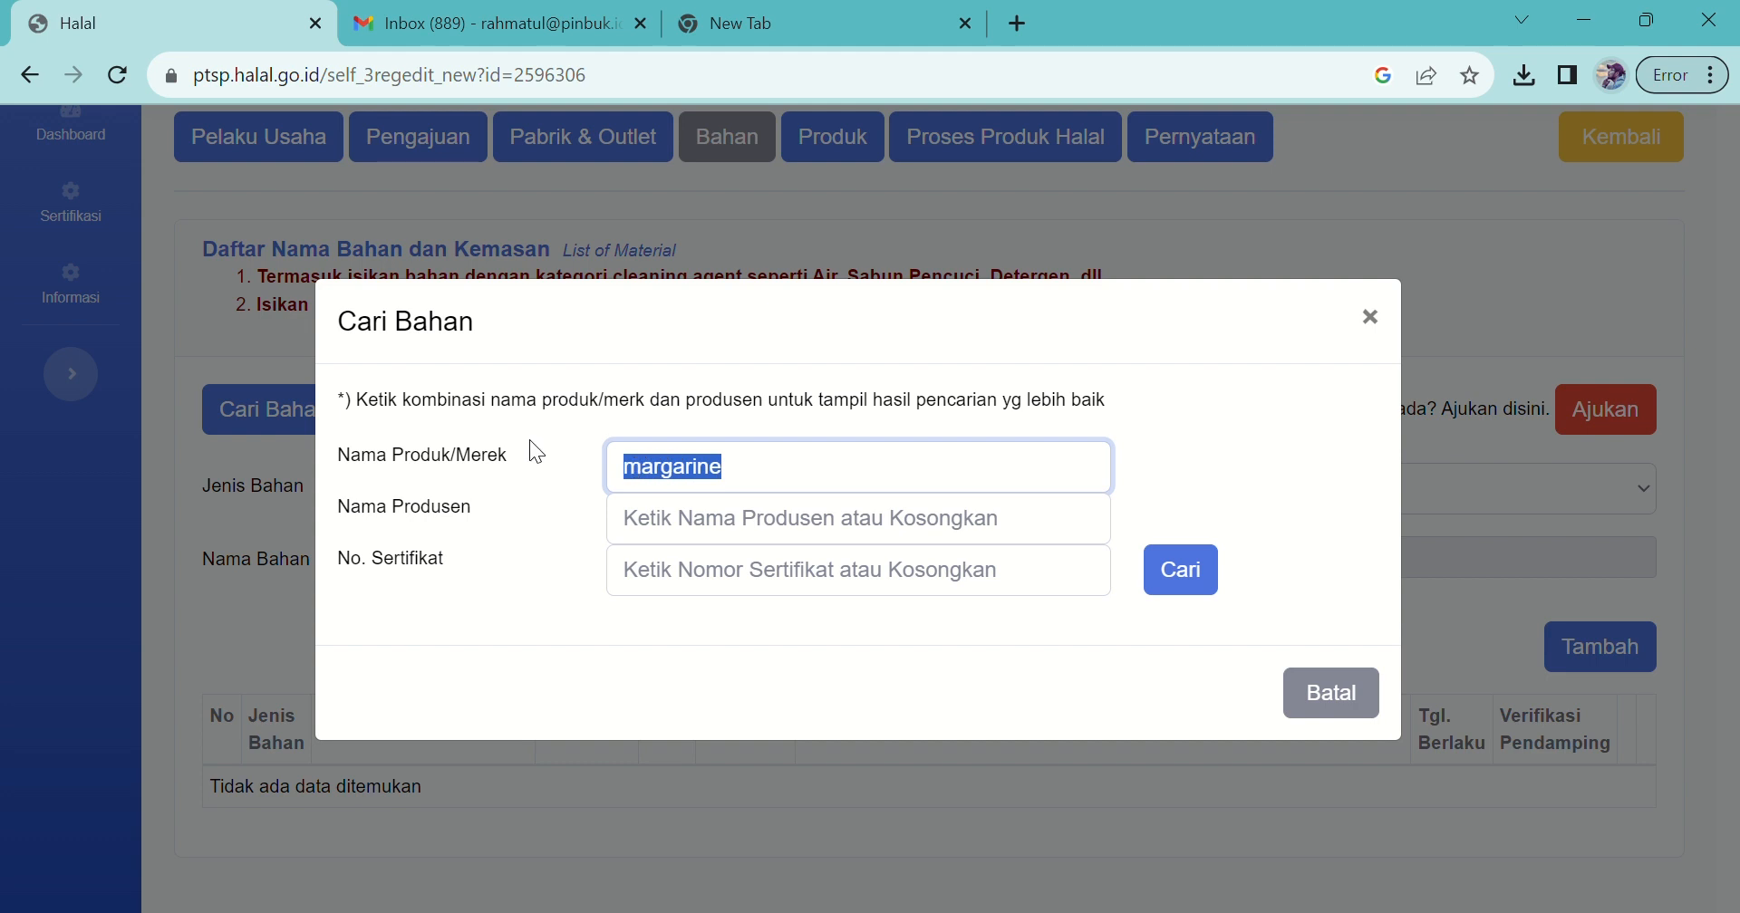
type("Margarine  Blue Band")
left_click(660, 532)
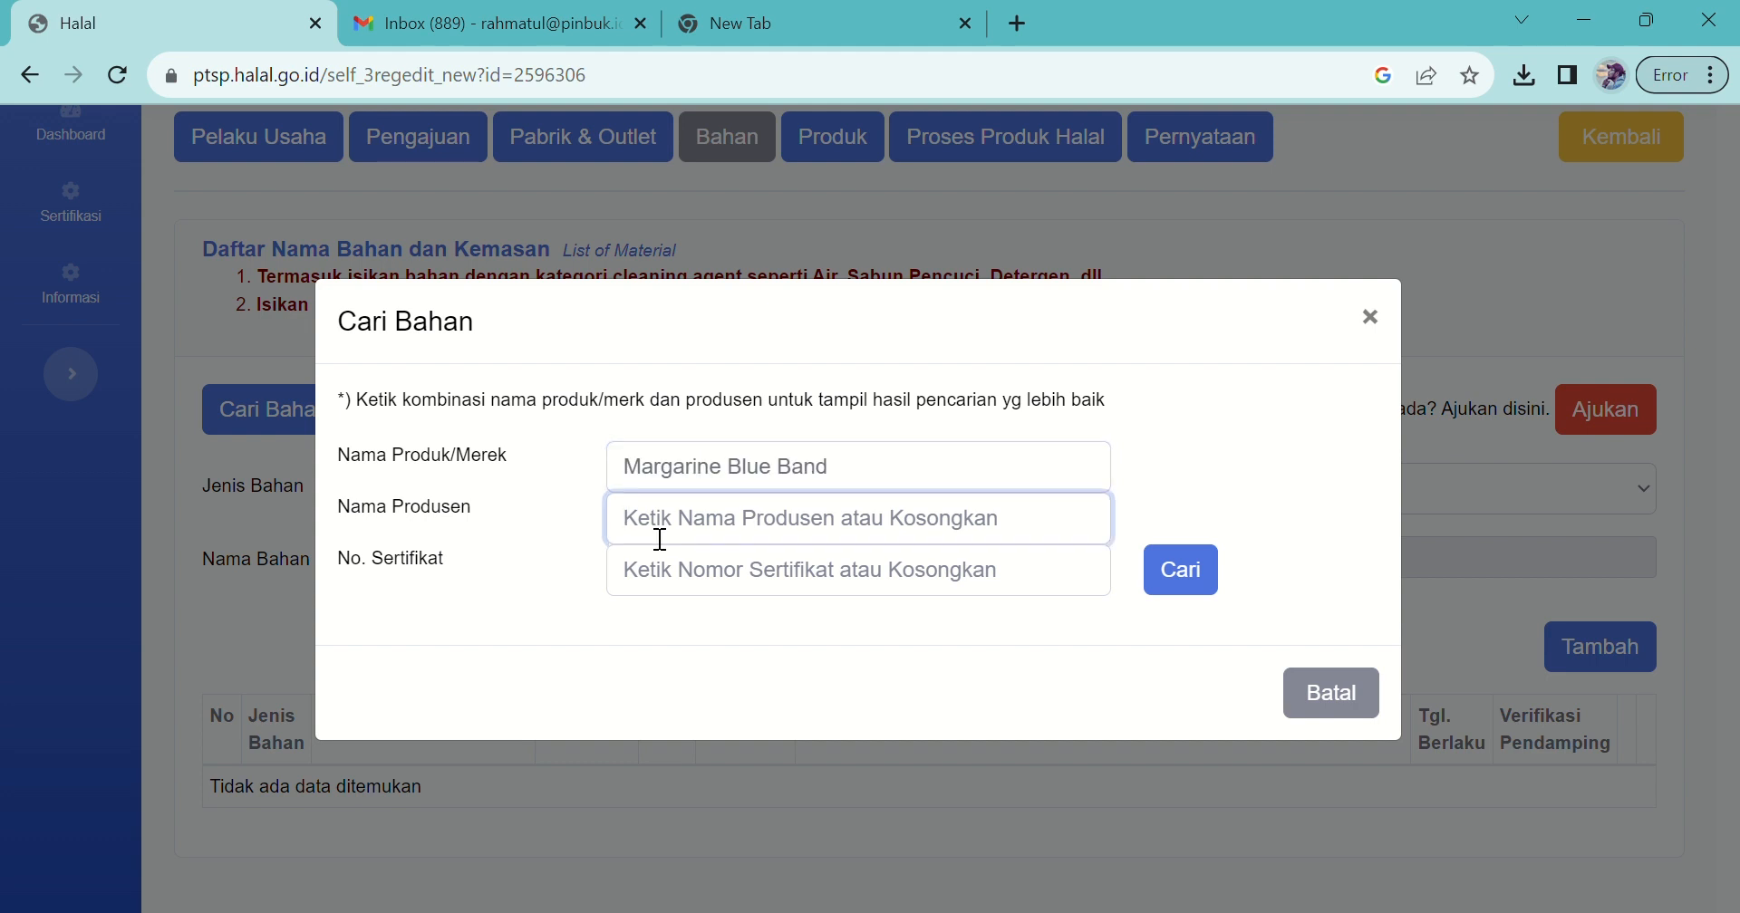
type("PT. Upfield Manufacturing Indonesia")
left_click(752, 580)
key("ctrl+v")
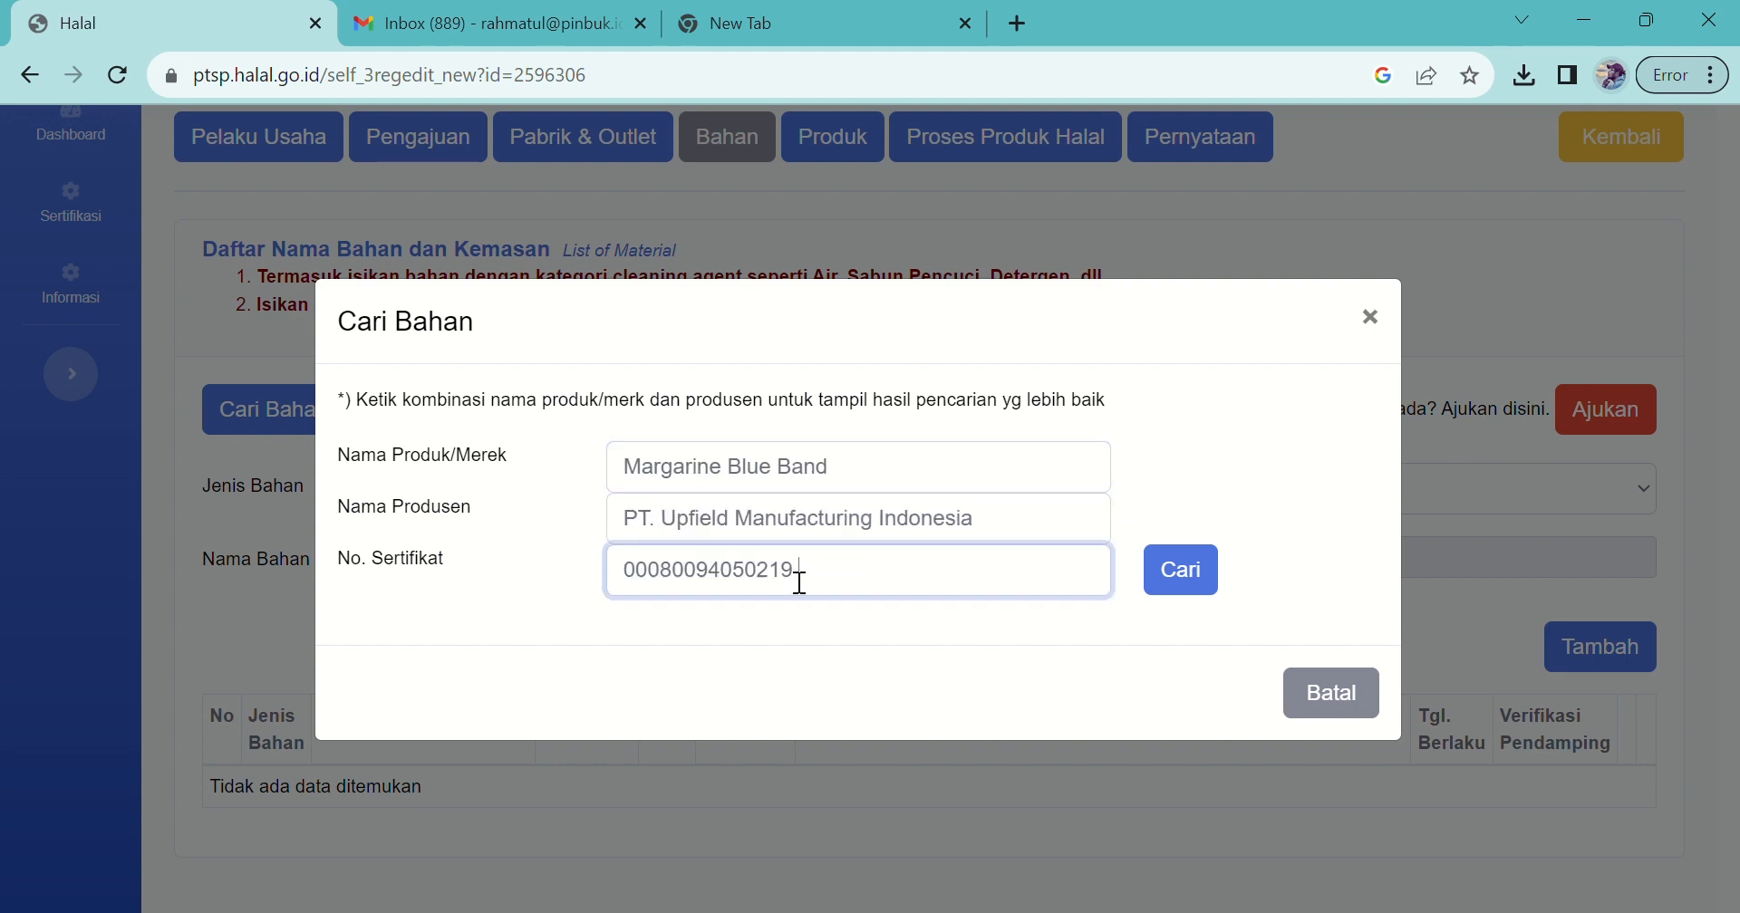
left_click(1209, 598)
left_click(1210, 525)
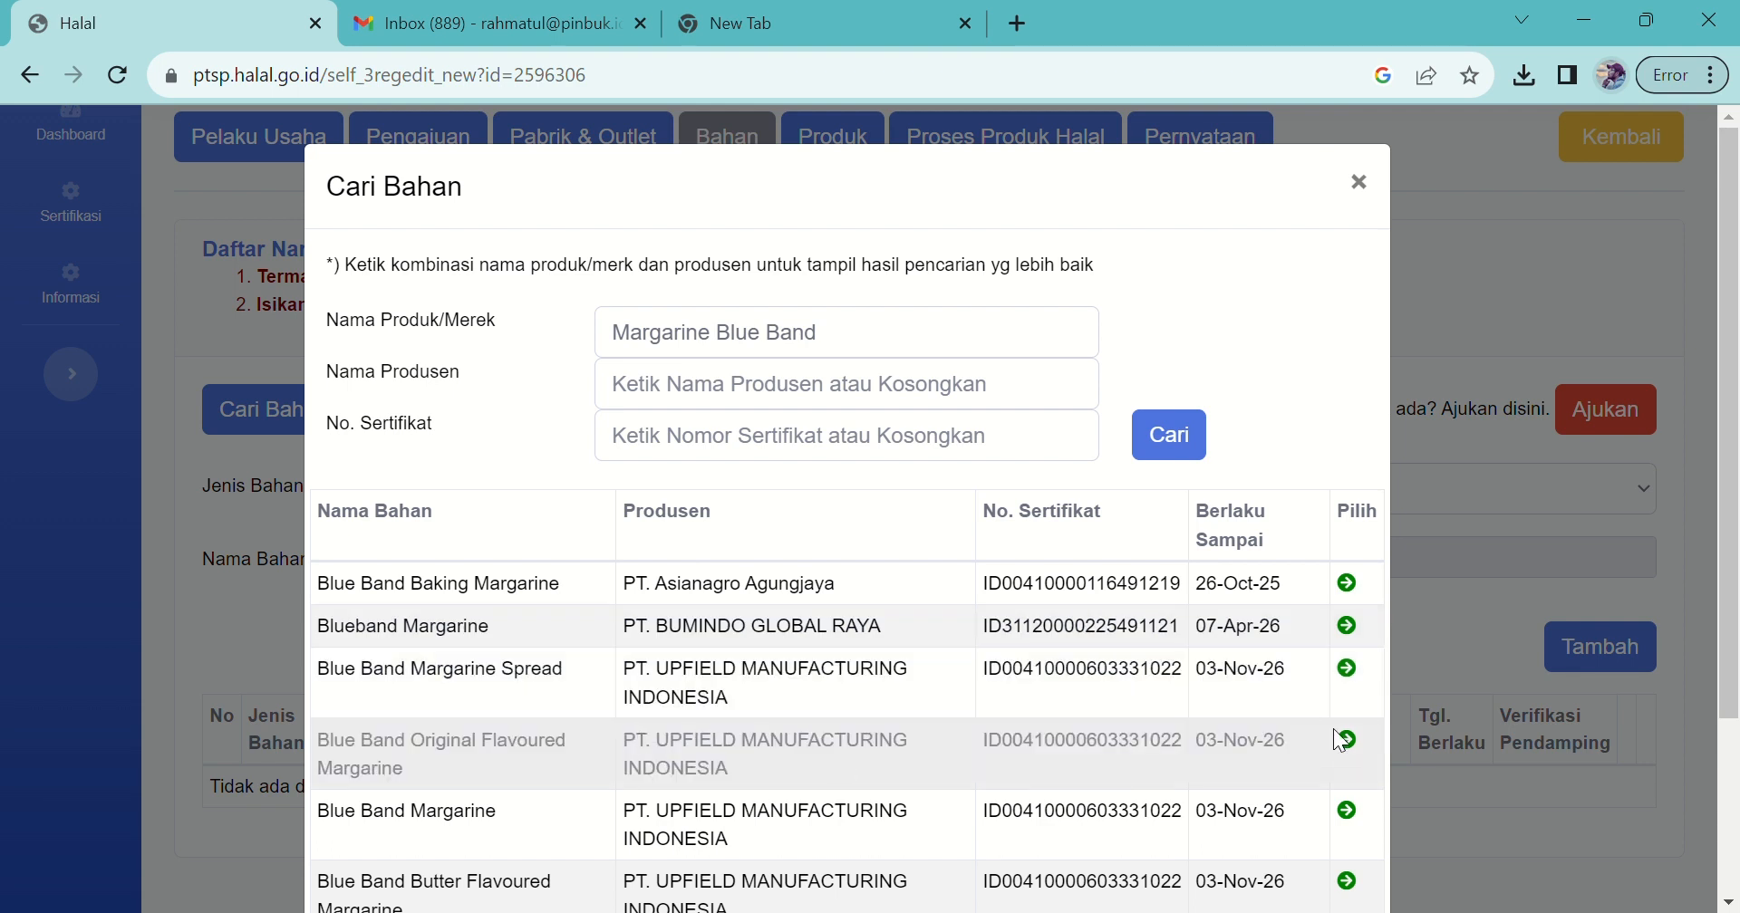
Step: Select the Upfield Blue Band Margarine result, enter brand Kastangel, and add it
left_click_drag(1730, 519, 1737, 658)
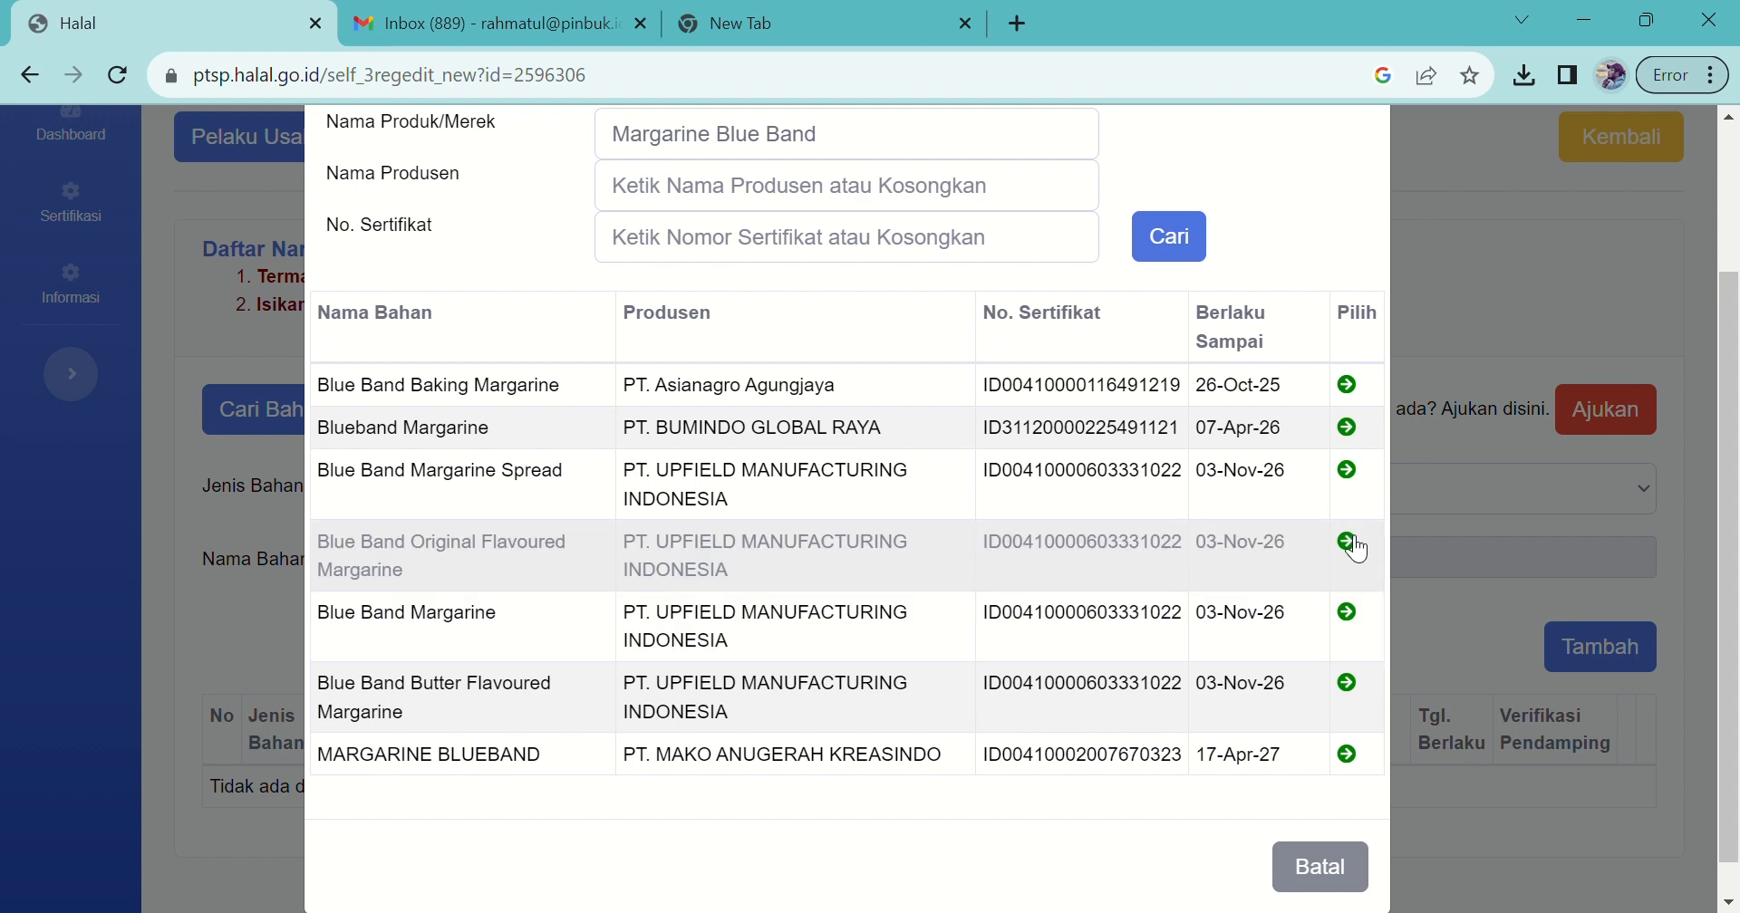
left_click(1350, 612)
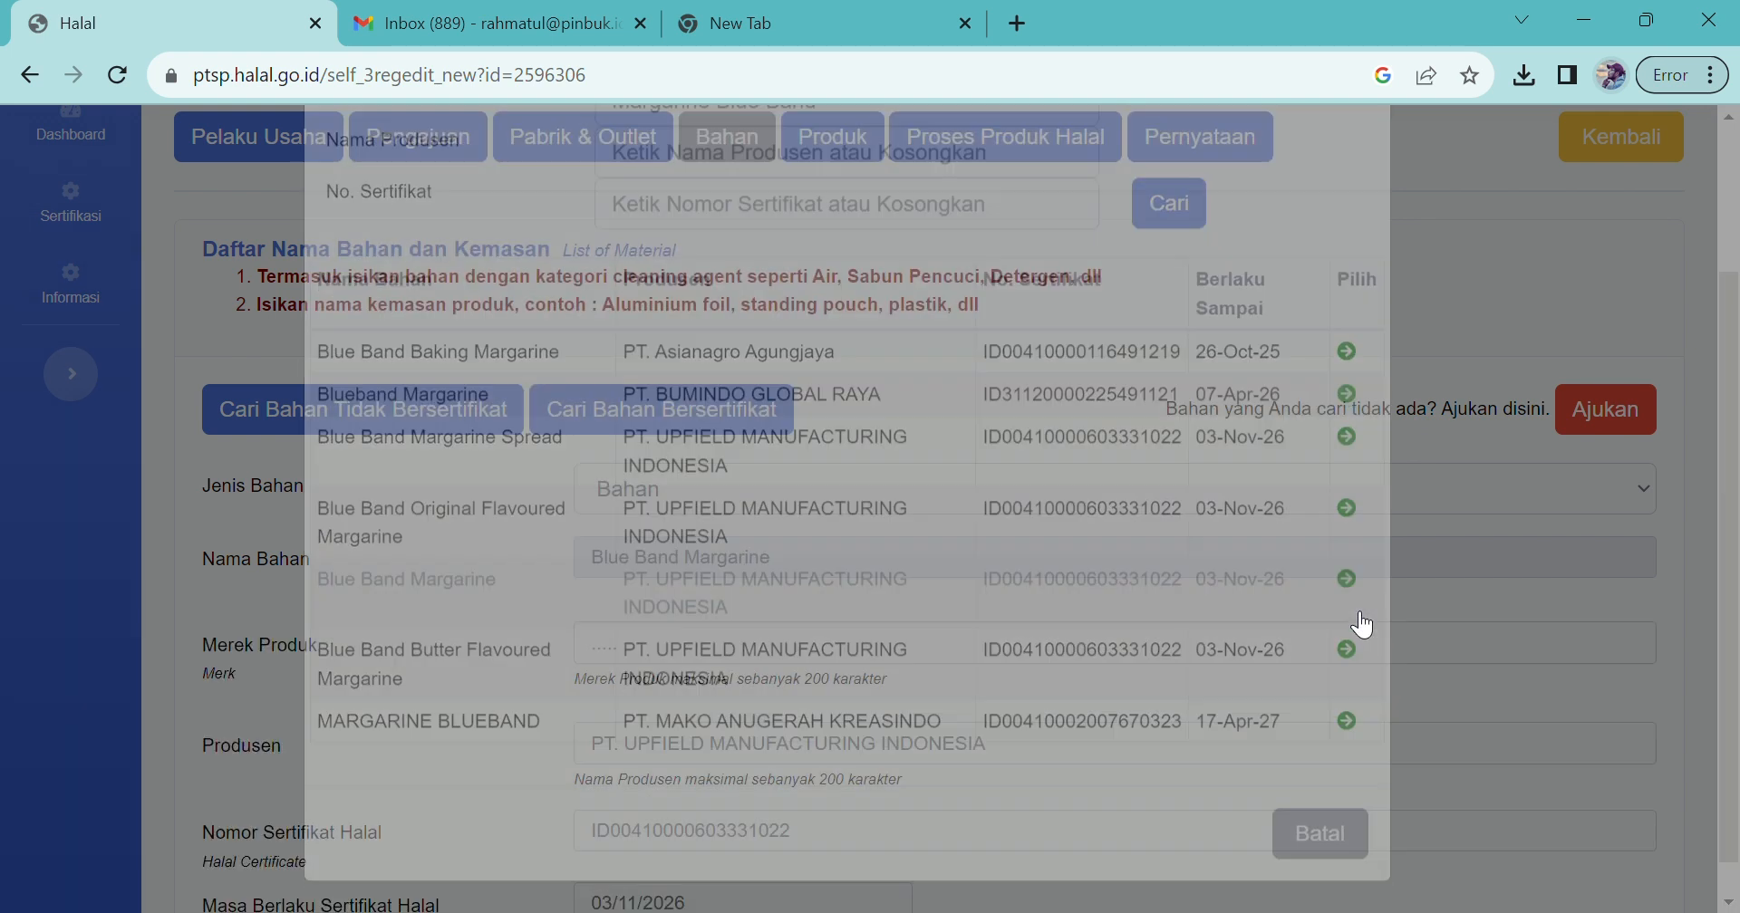
scroll(1351, 611, "down", 2)
left_click(624, 461)
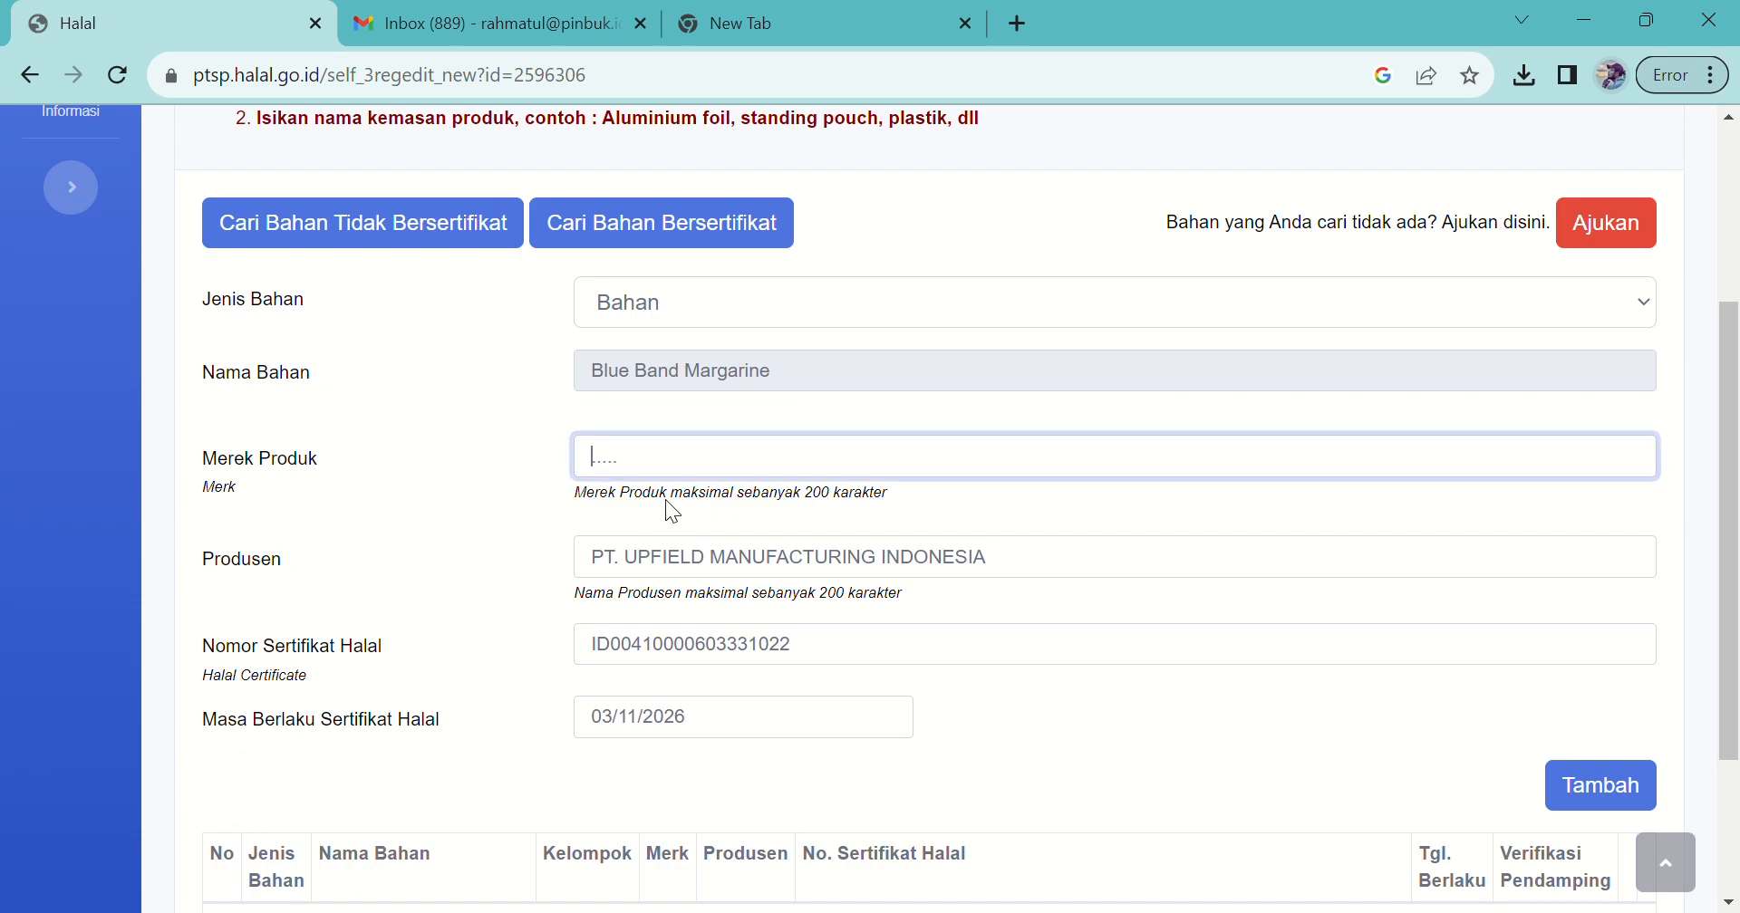
type("Kastangel")
left_click_drag(1729, 605, 1729, 725)
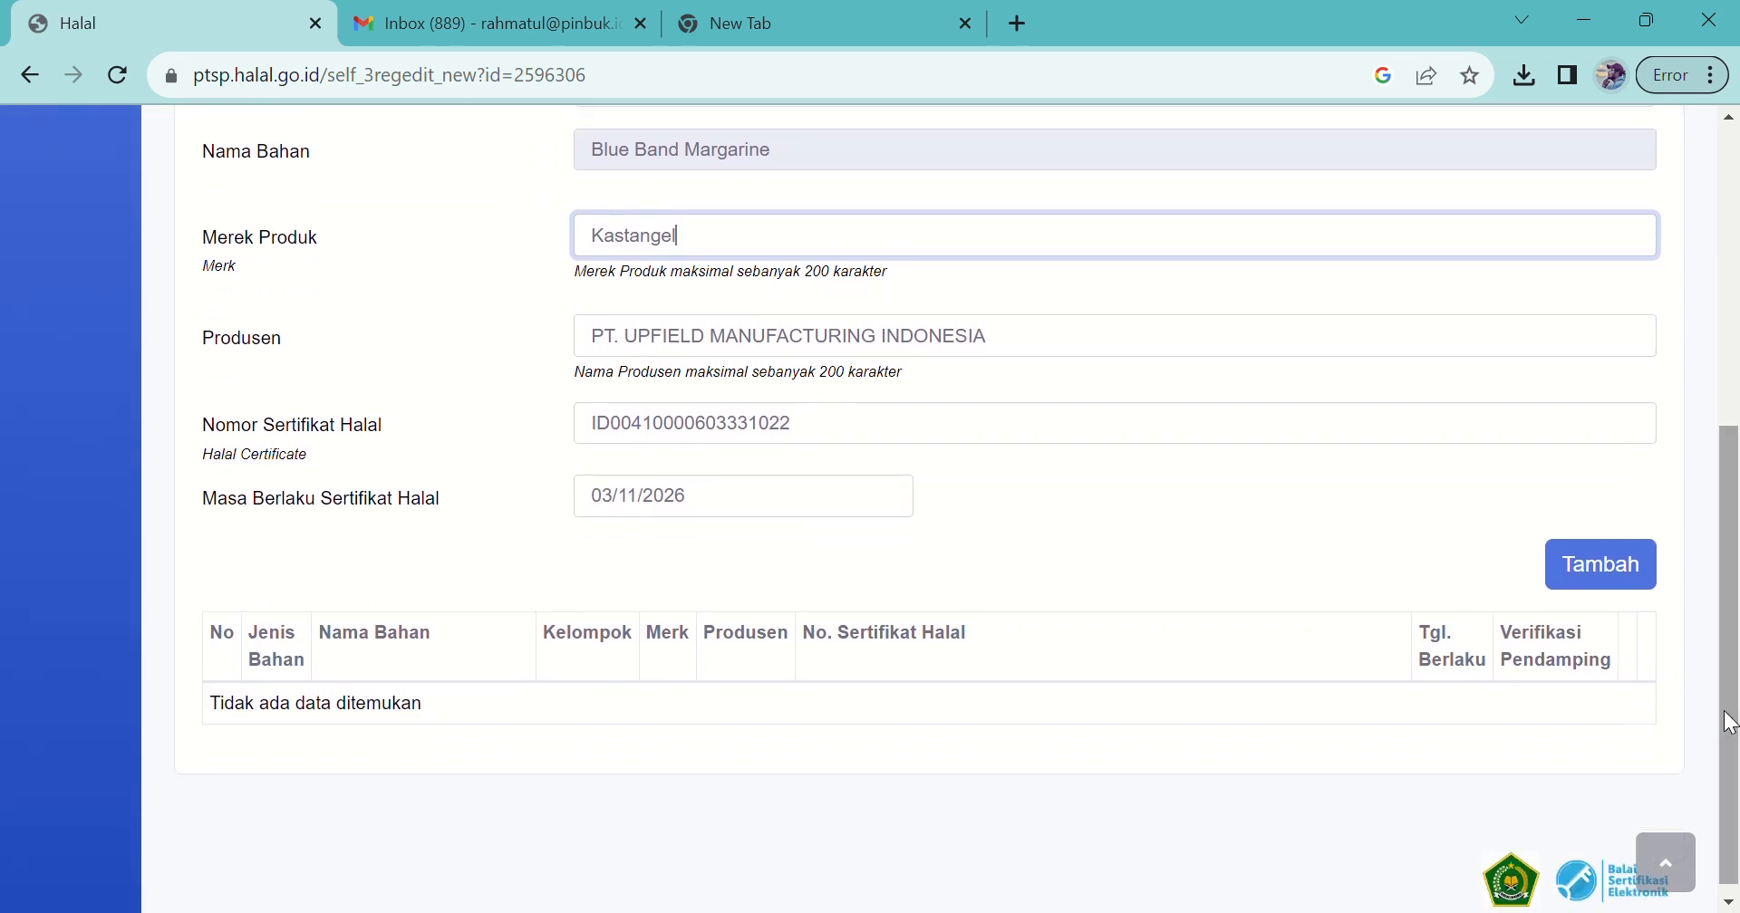
left_click(1618, 582)
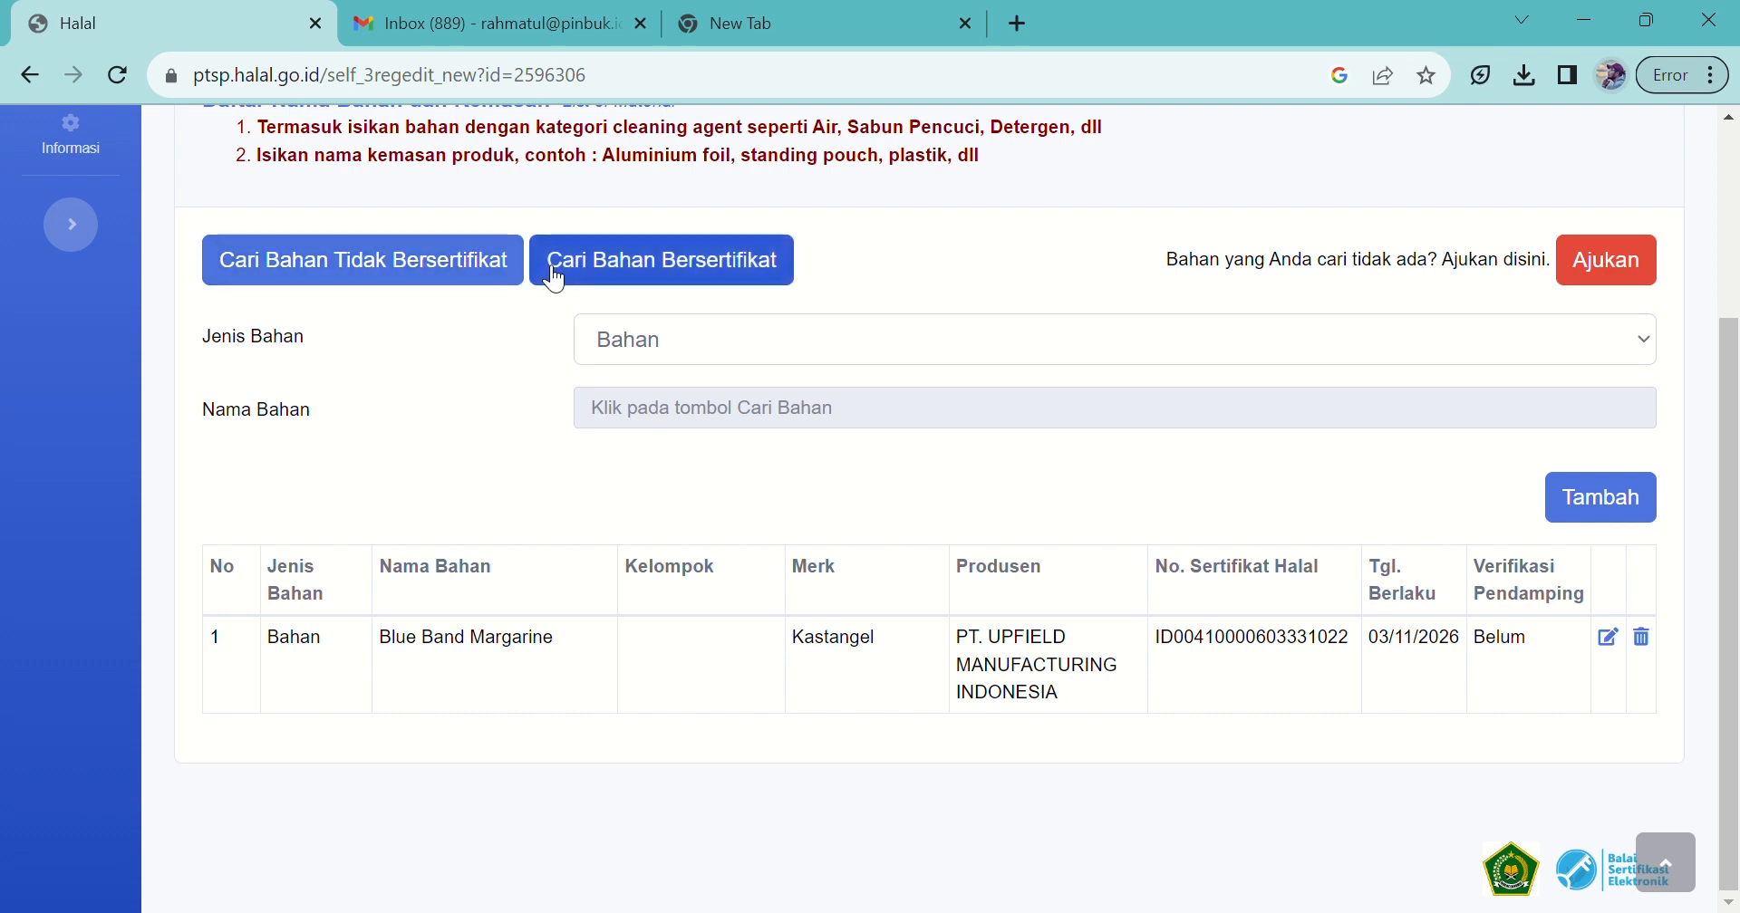
Step: Search certified 'Butter Anchor' and add Anchor - Salted Butter with brand Kastangel
left_click(596, 265)
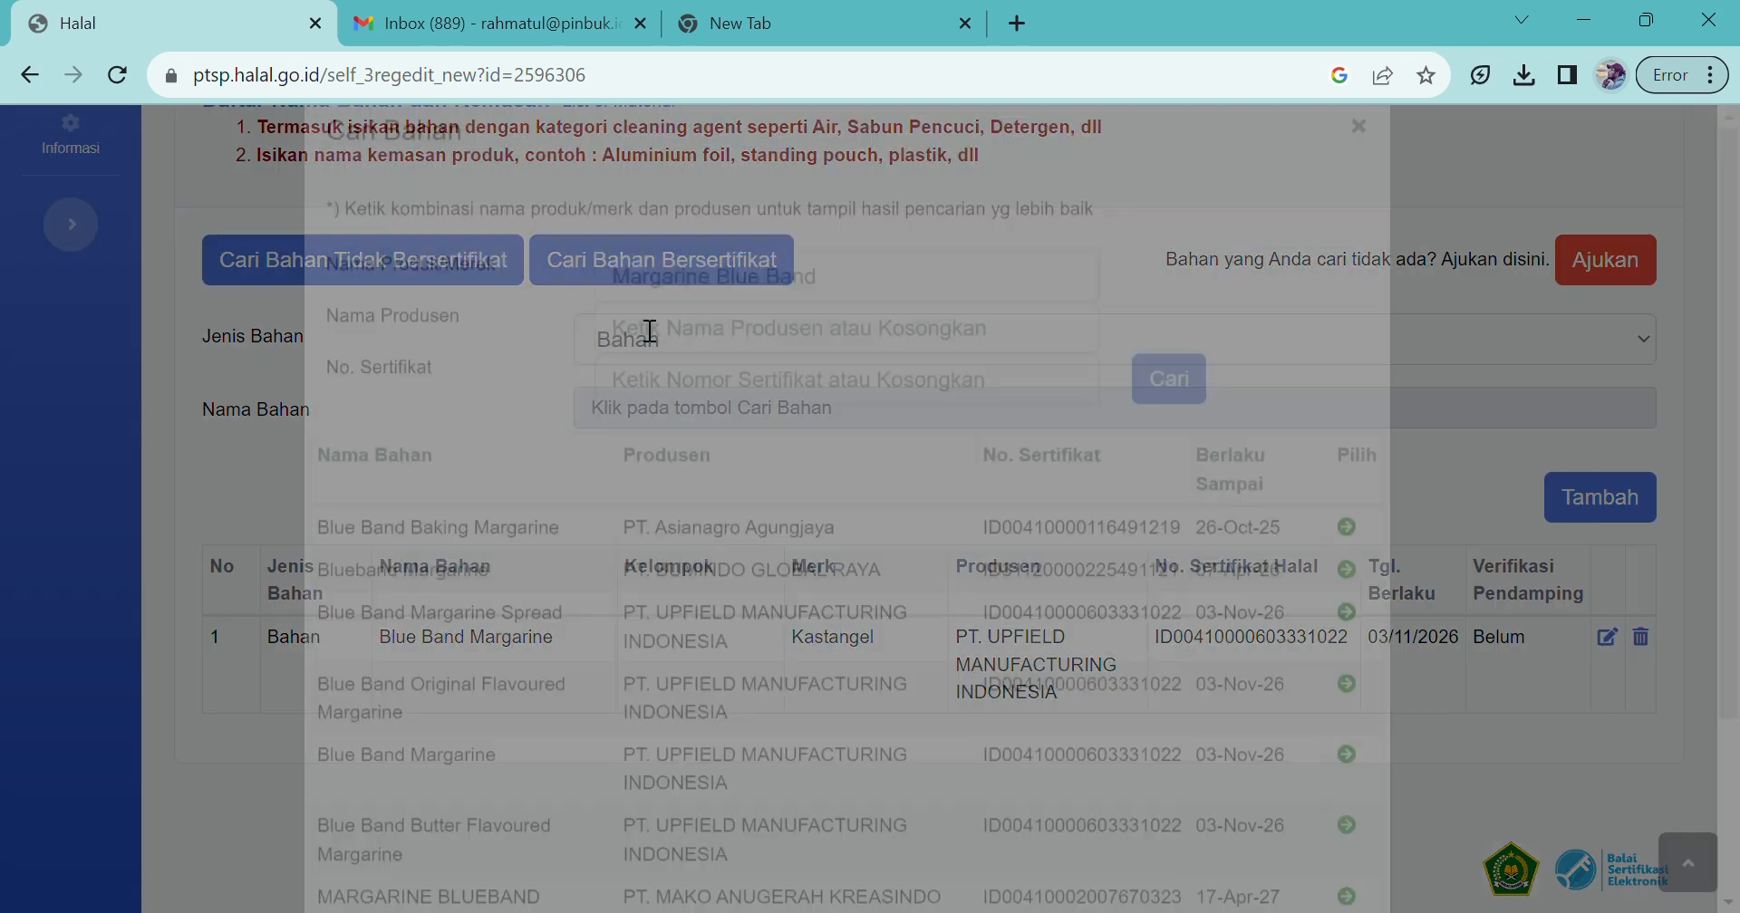
double_click(791, 333)
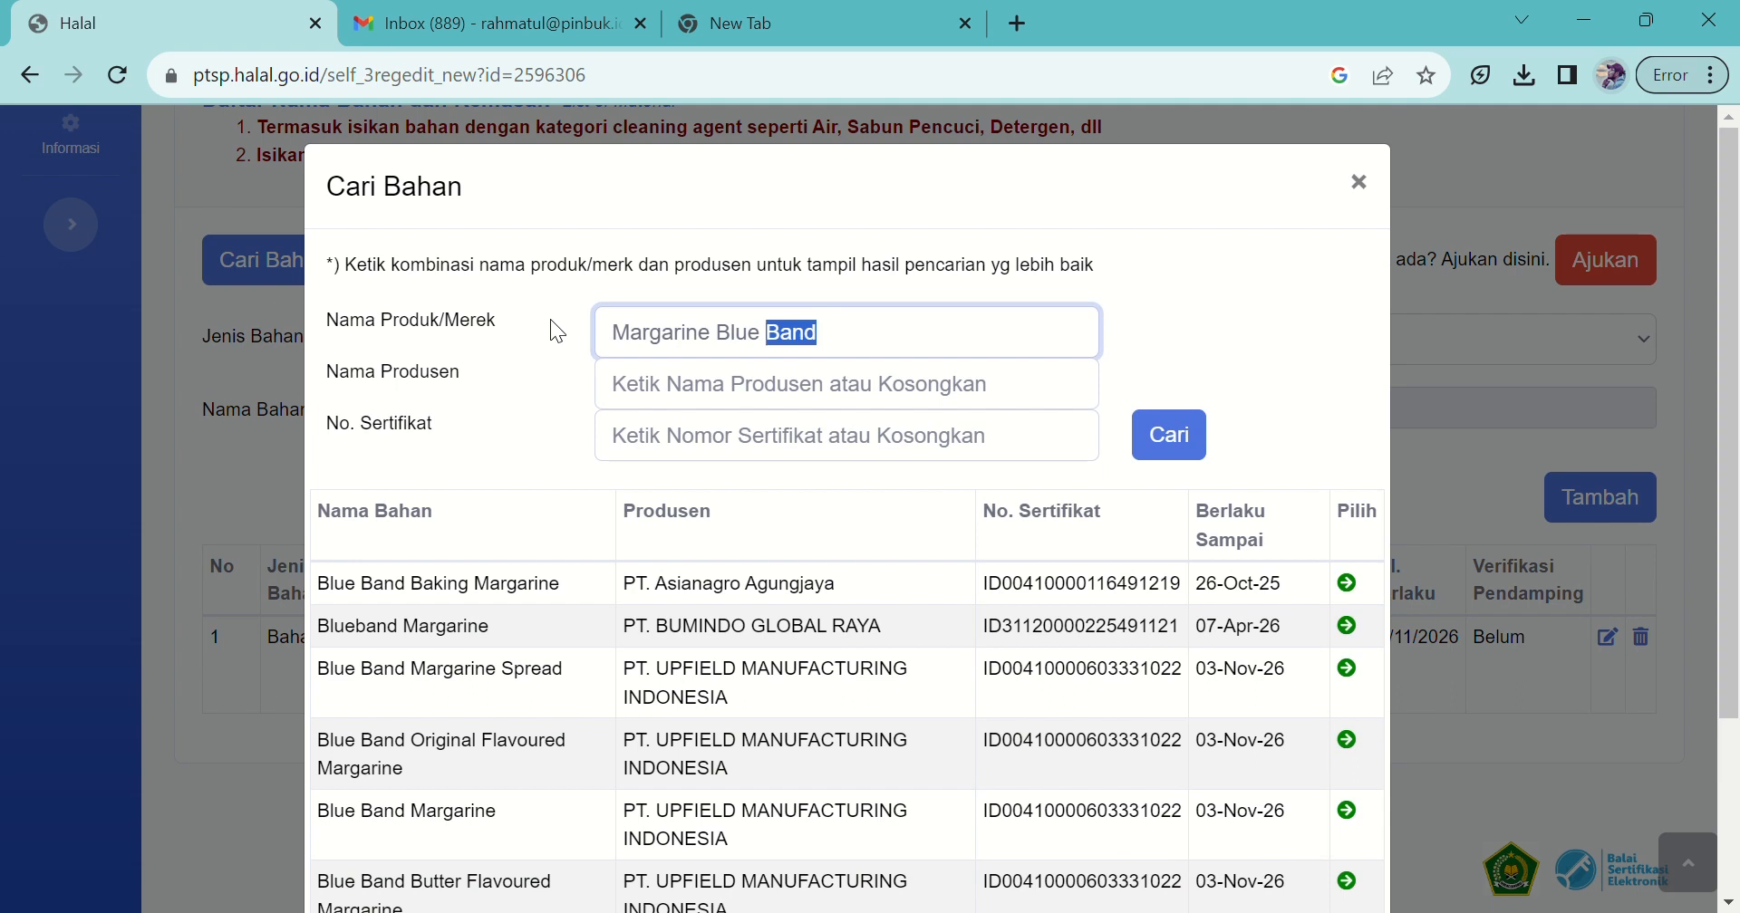
key("ctrl+a")
type("Butter Anchor")
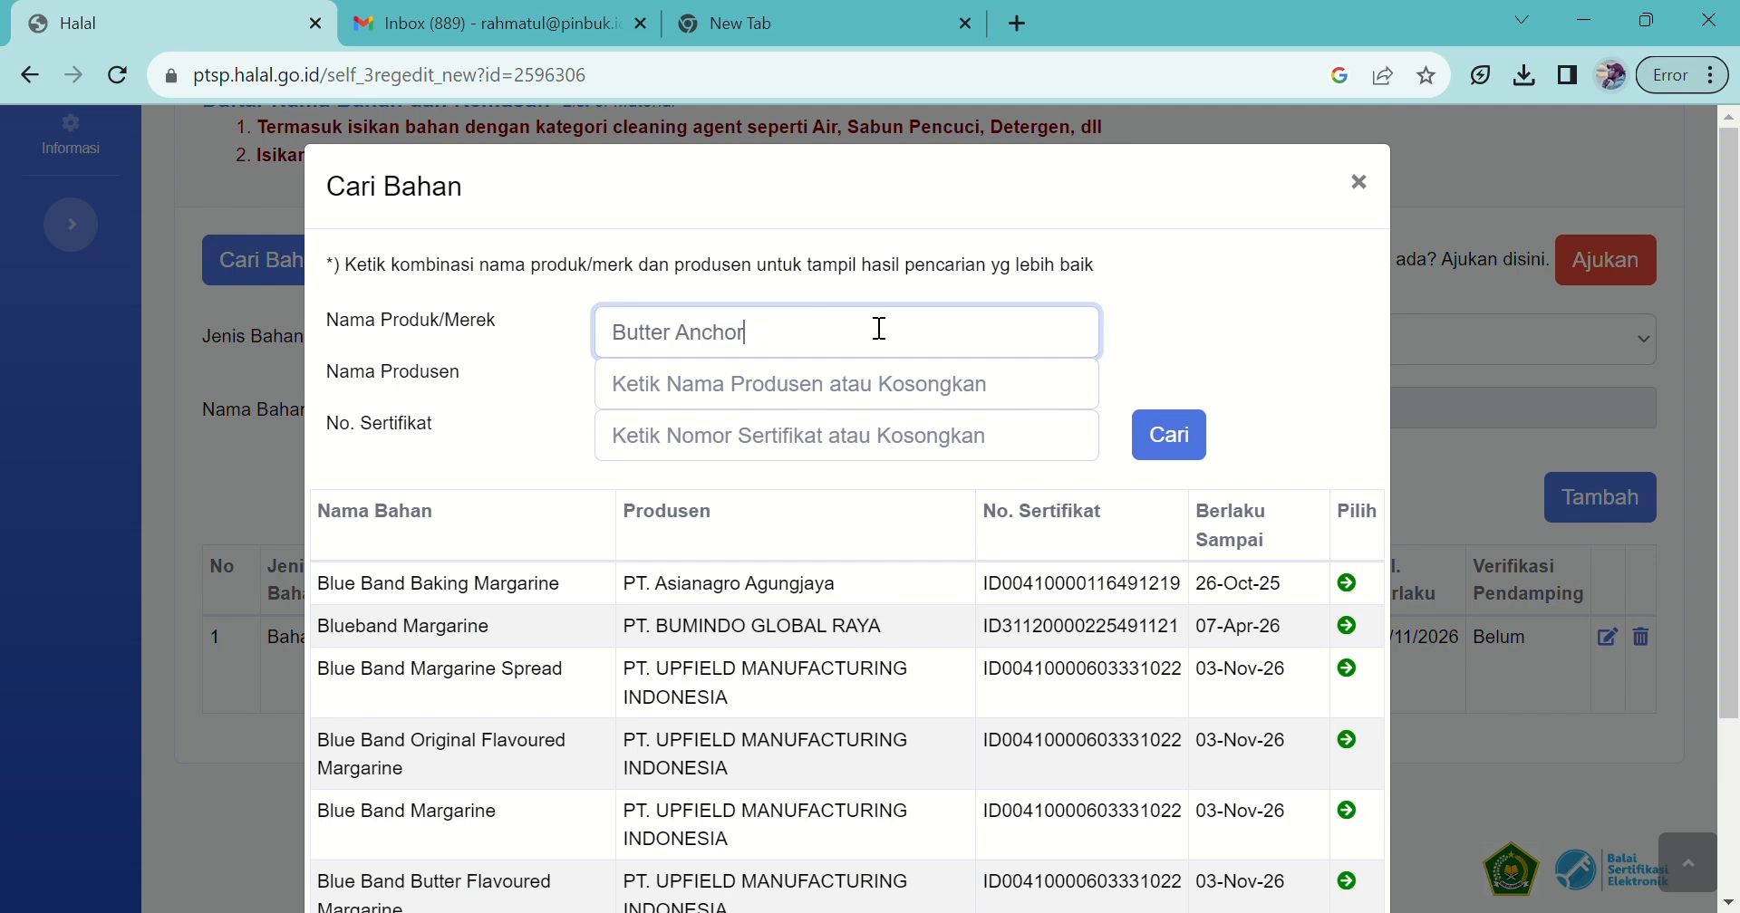
left_click(1171, 450)
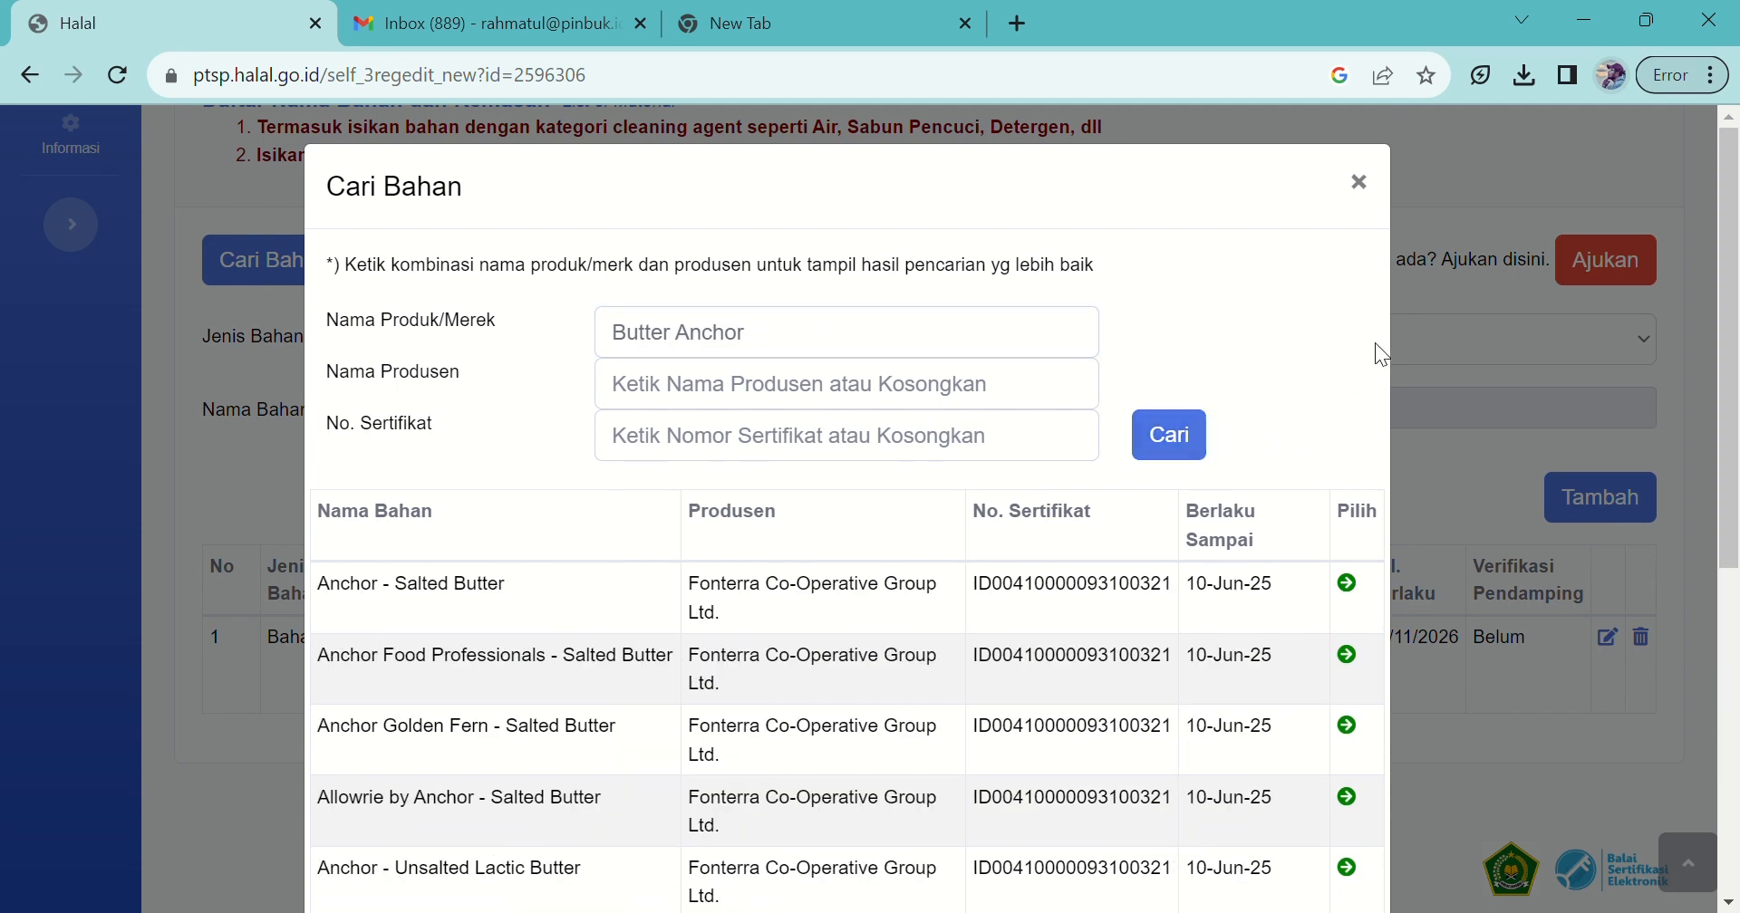
scroll(1362, 372, "down", 2)
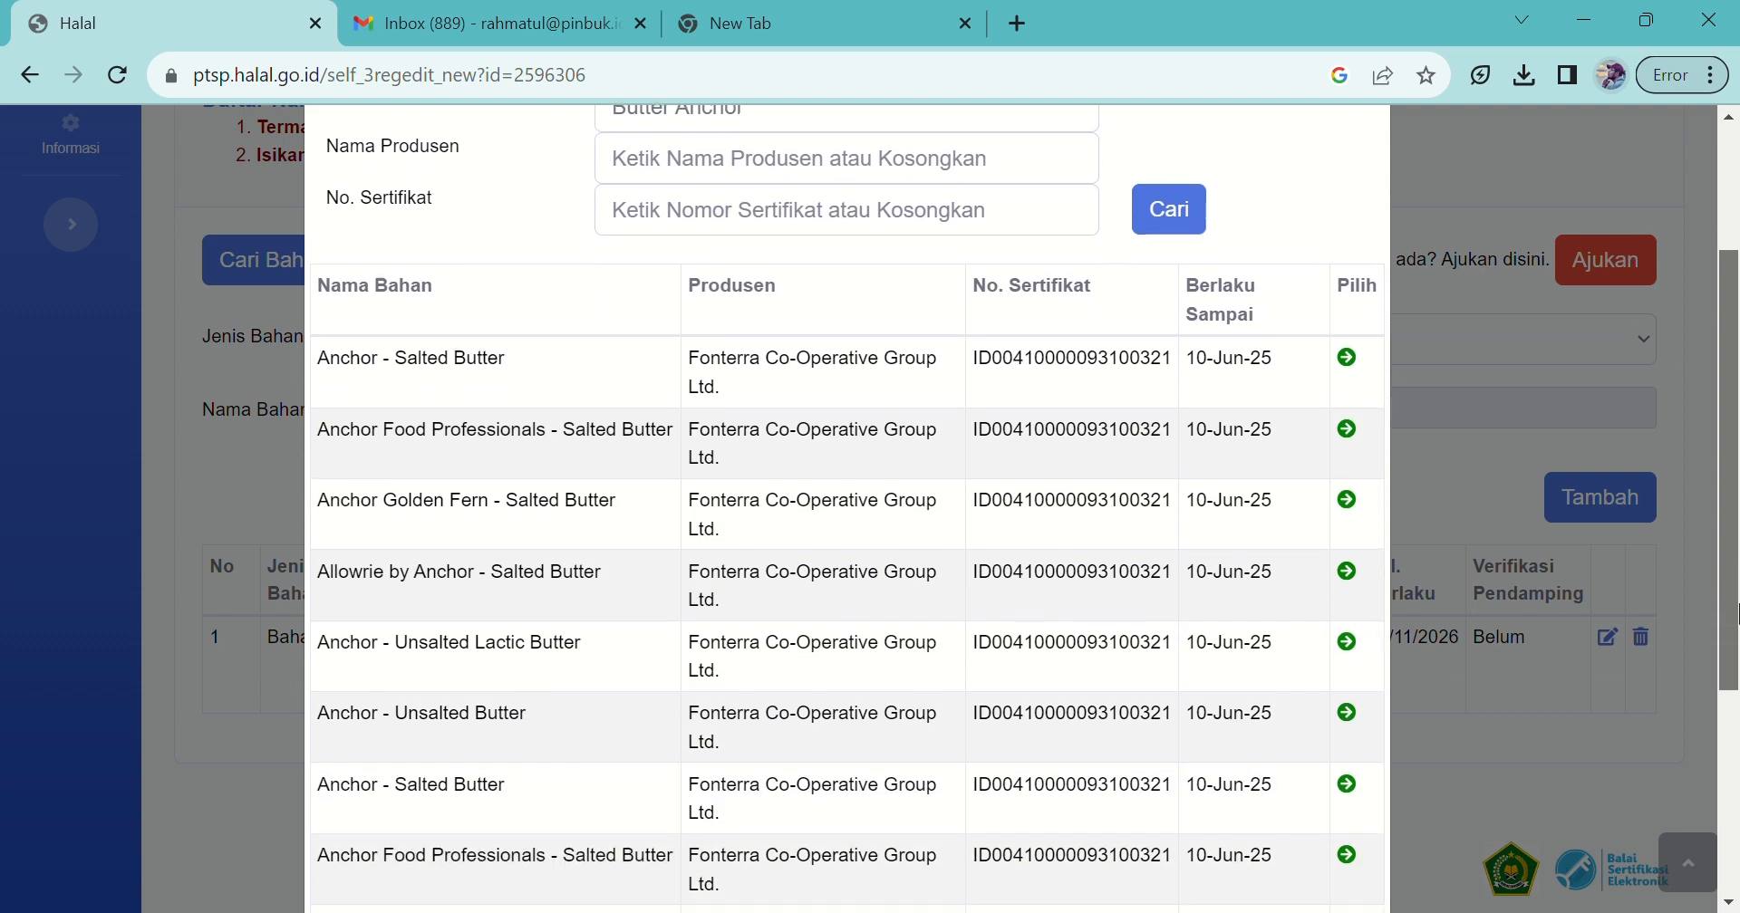
left_click(1359, 364)
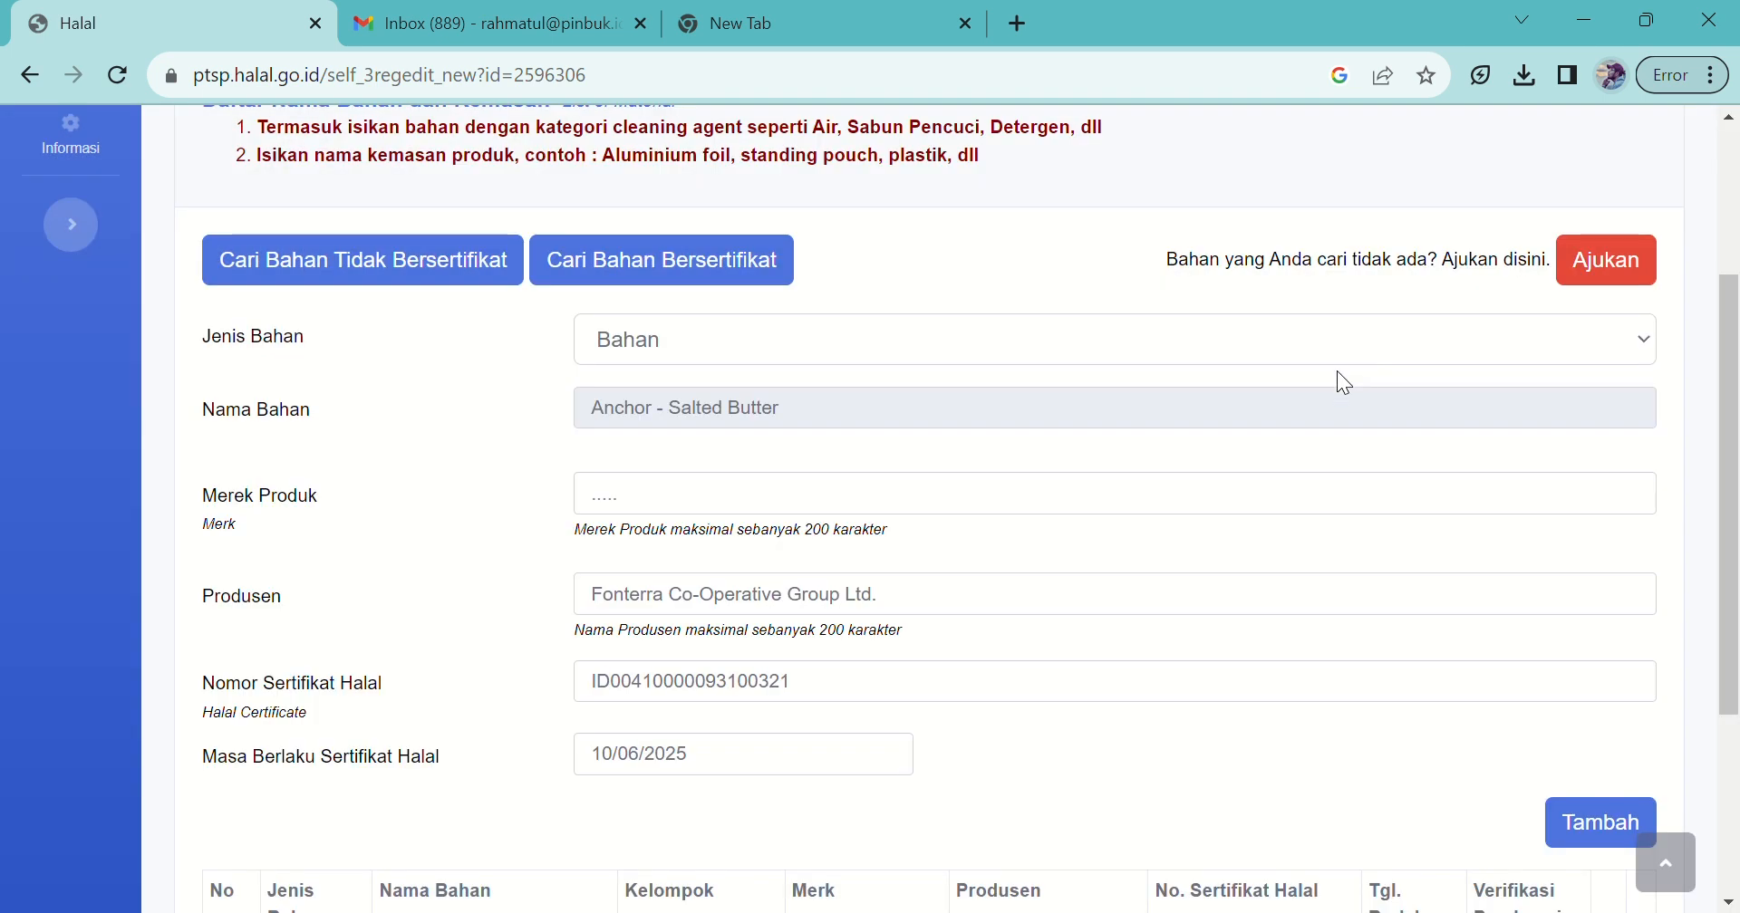
type("Kastangel")
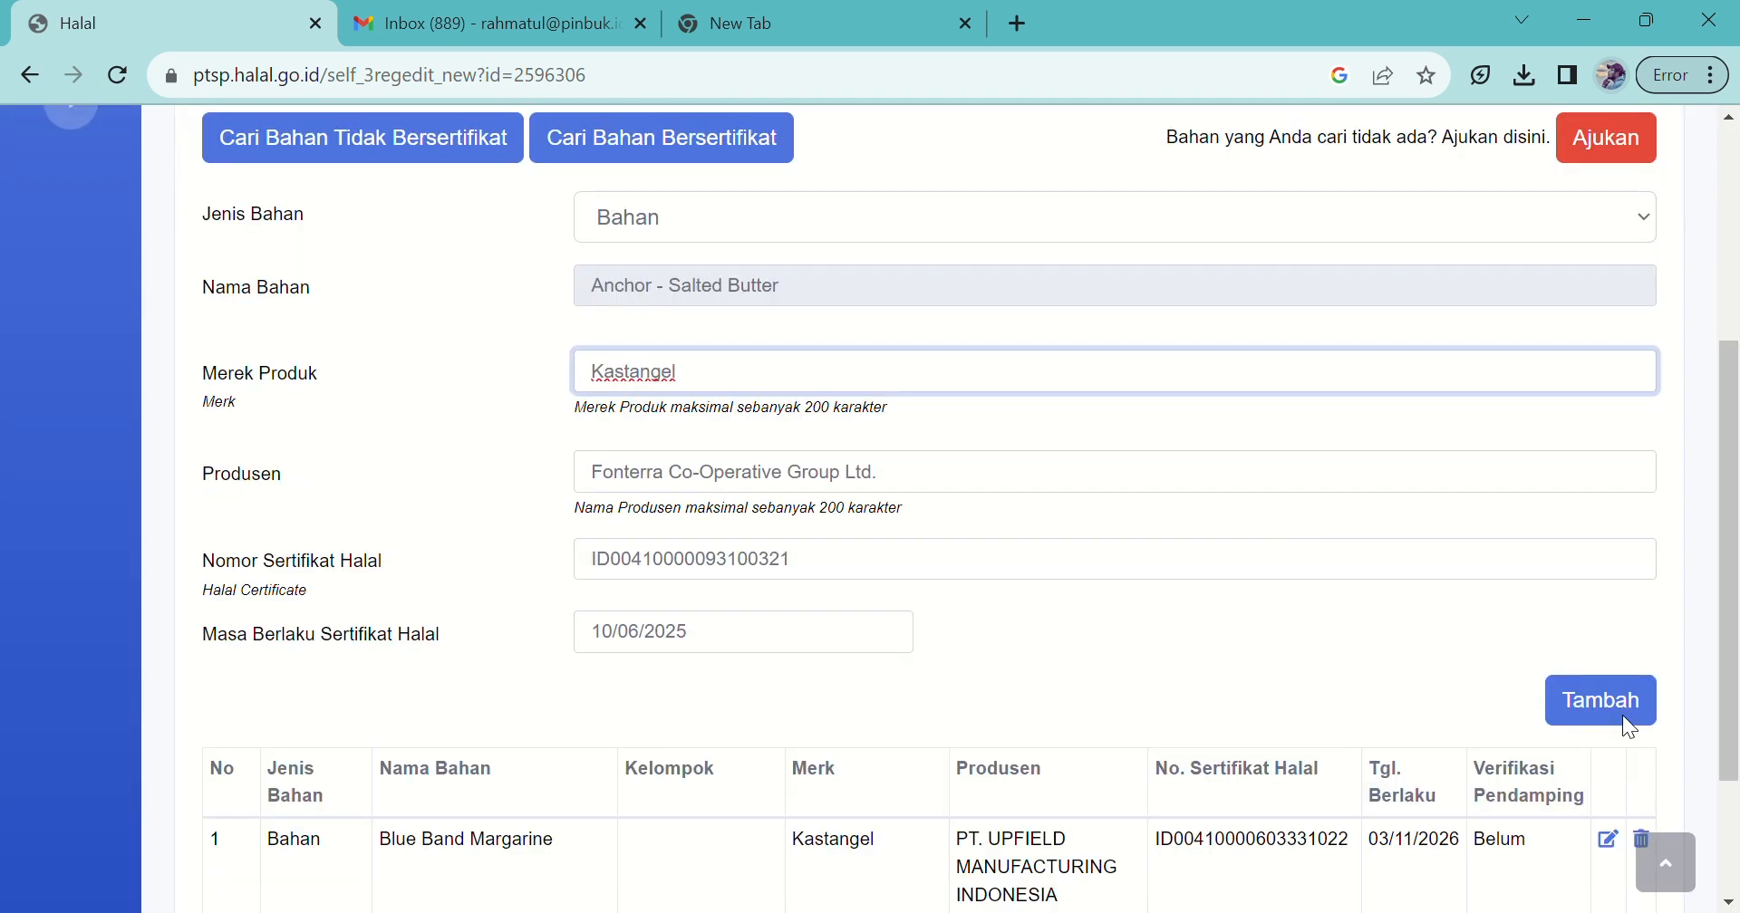
left_click(1612, 711)
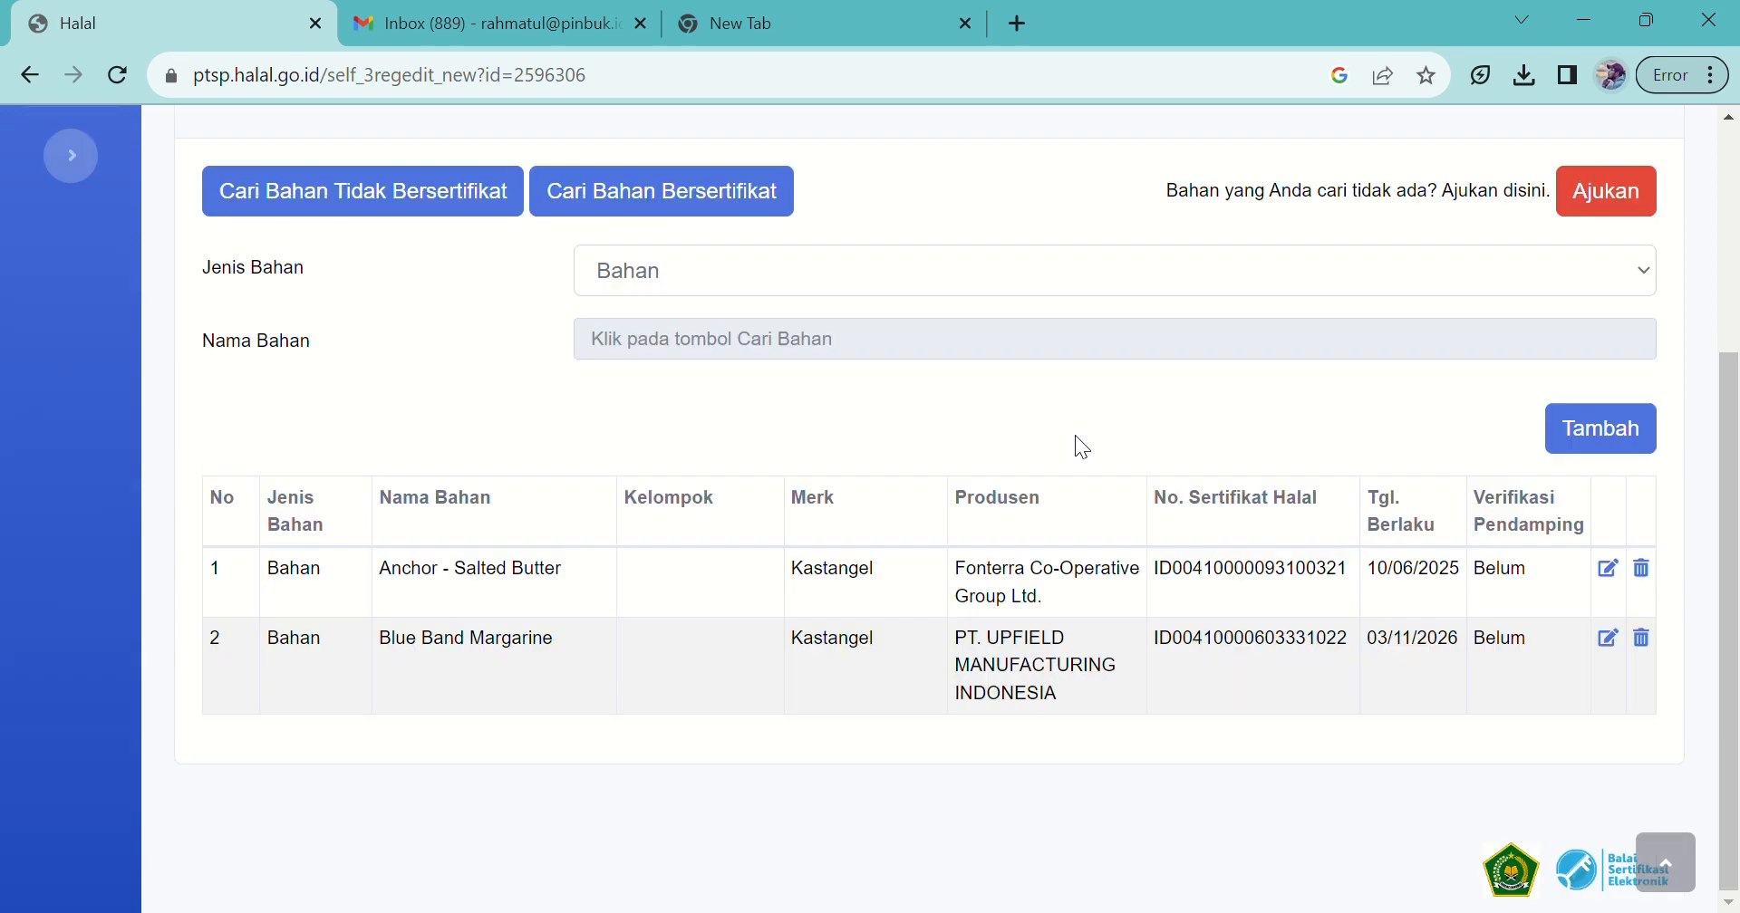
Step: Search certified 'Keju baros' and add BAROS - Keju GOUDA with brand Kastangel
left_click(646, 209)
left_click(646, 208)
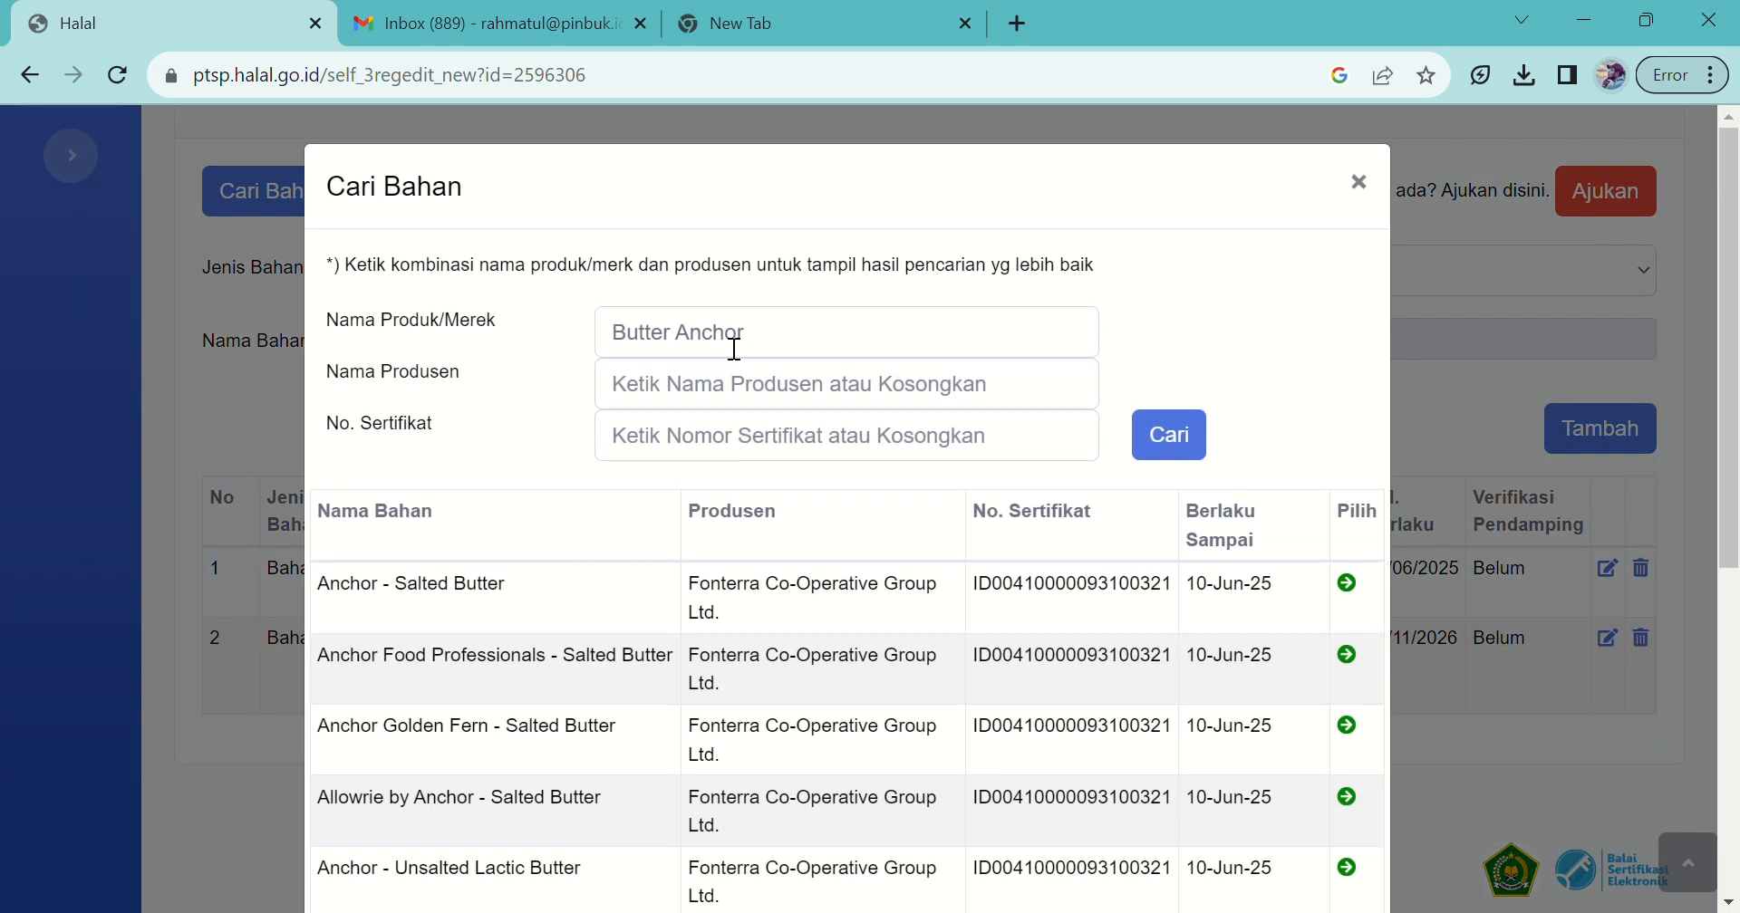
left_click_drag(737, 338, 533, 328)
type("Keju Goudha Baros")
left_click(1170, 434)
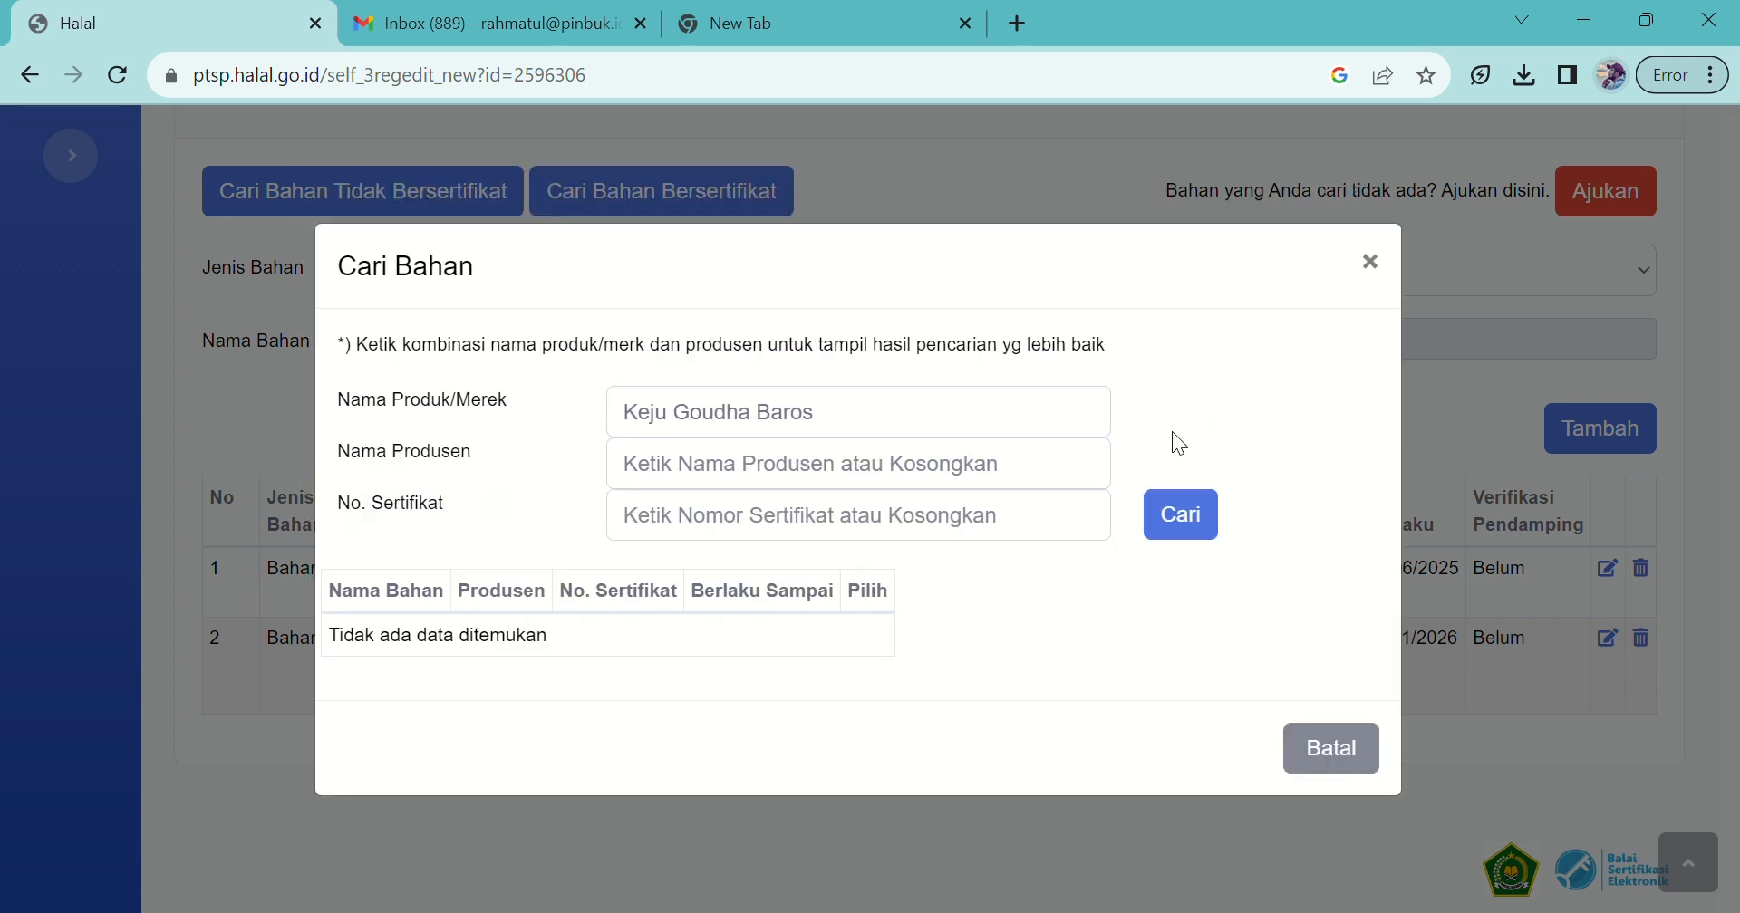
left_click(959, 431)
double_click(959, 430)
key("BackSpace")
double_click(847, 436)
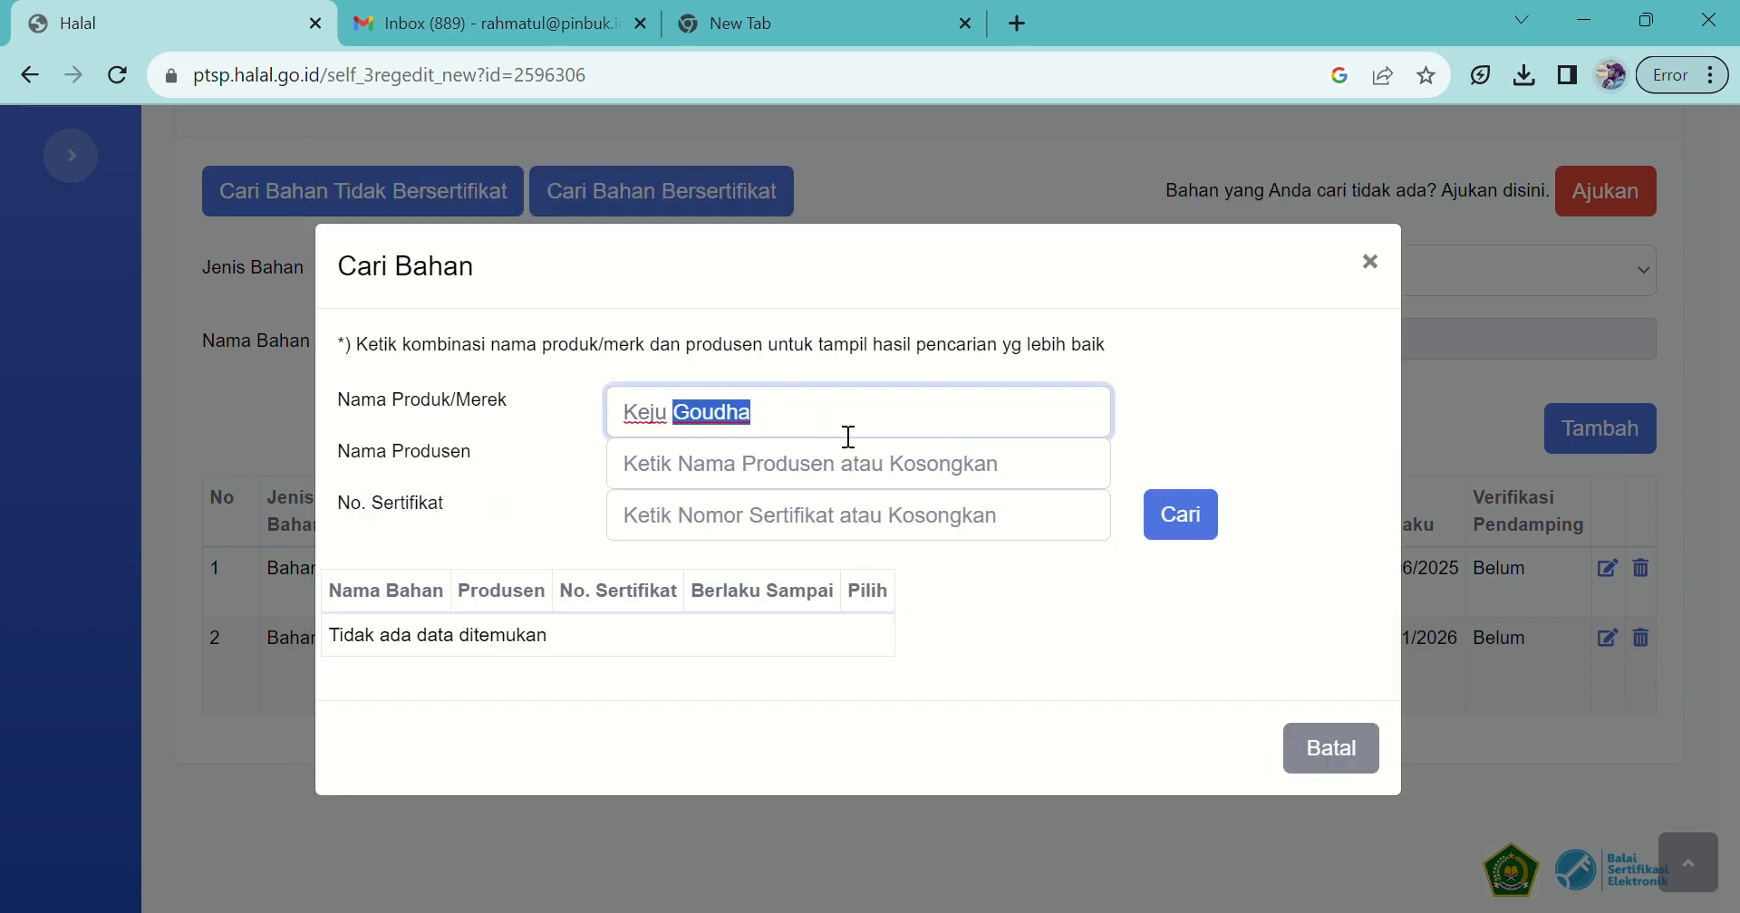
type("baros")
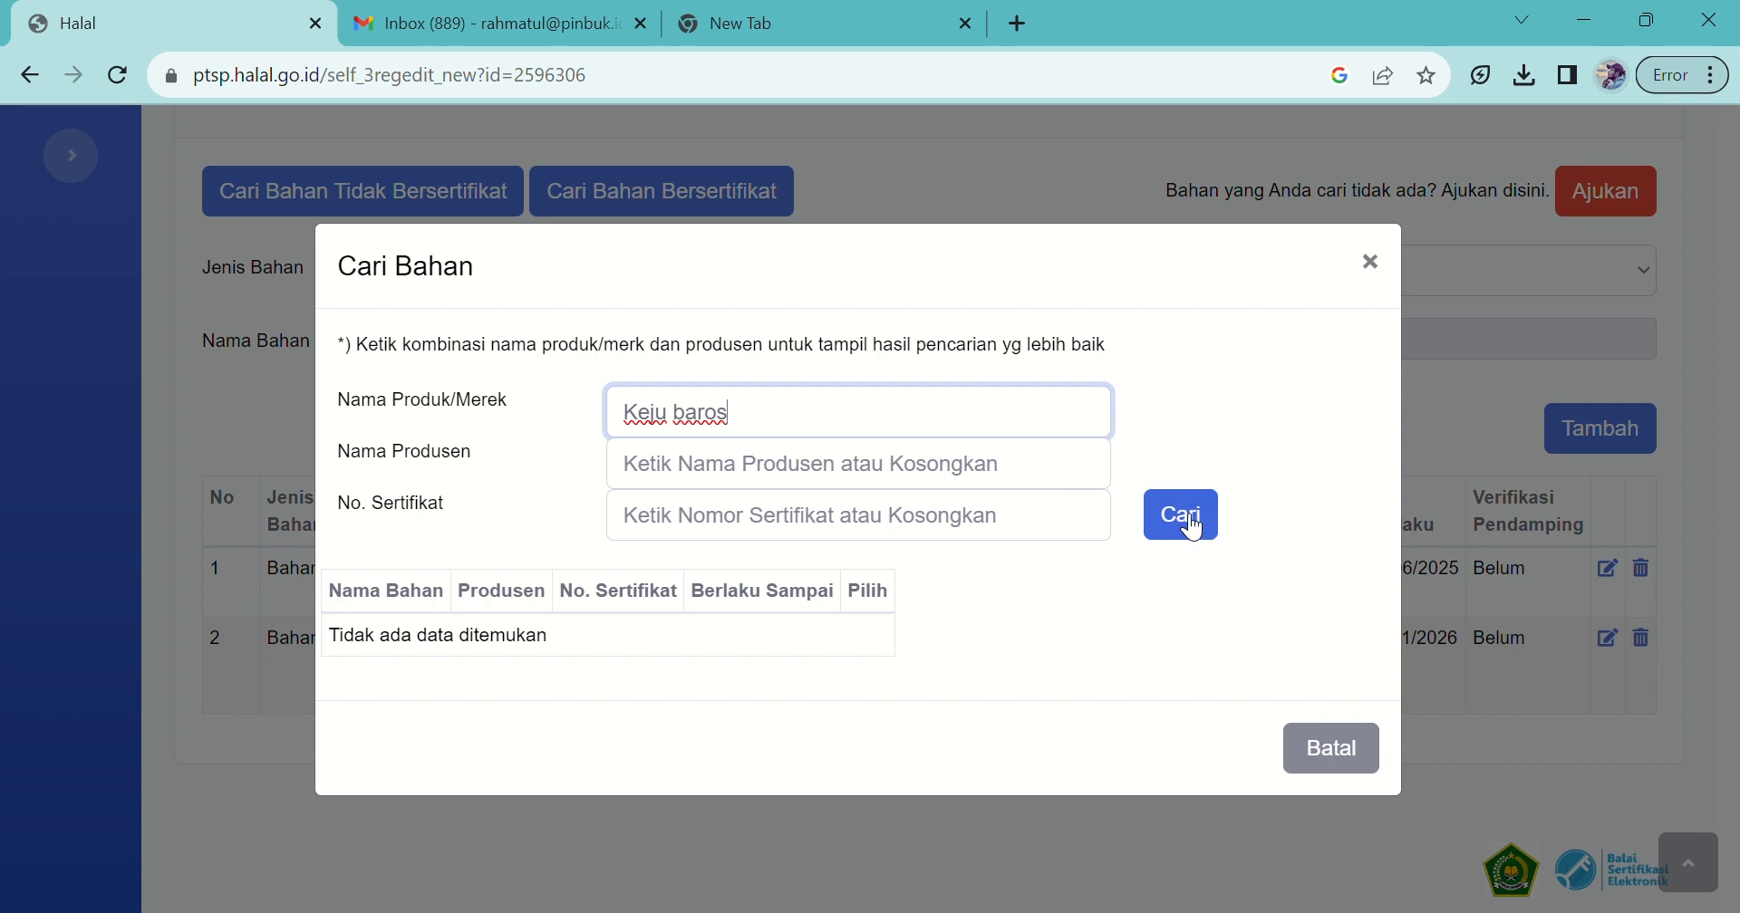
left_click(1200, 539)
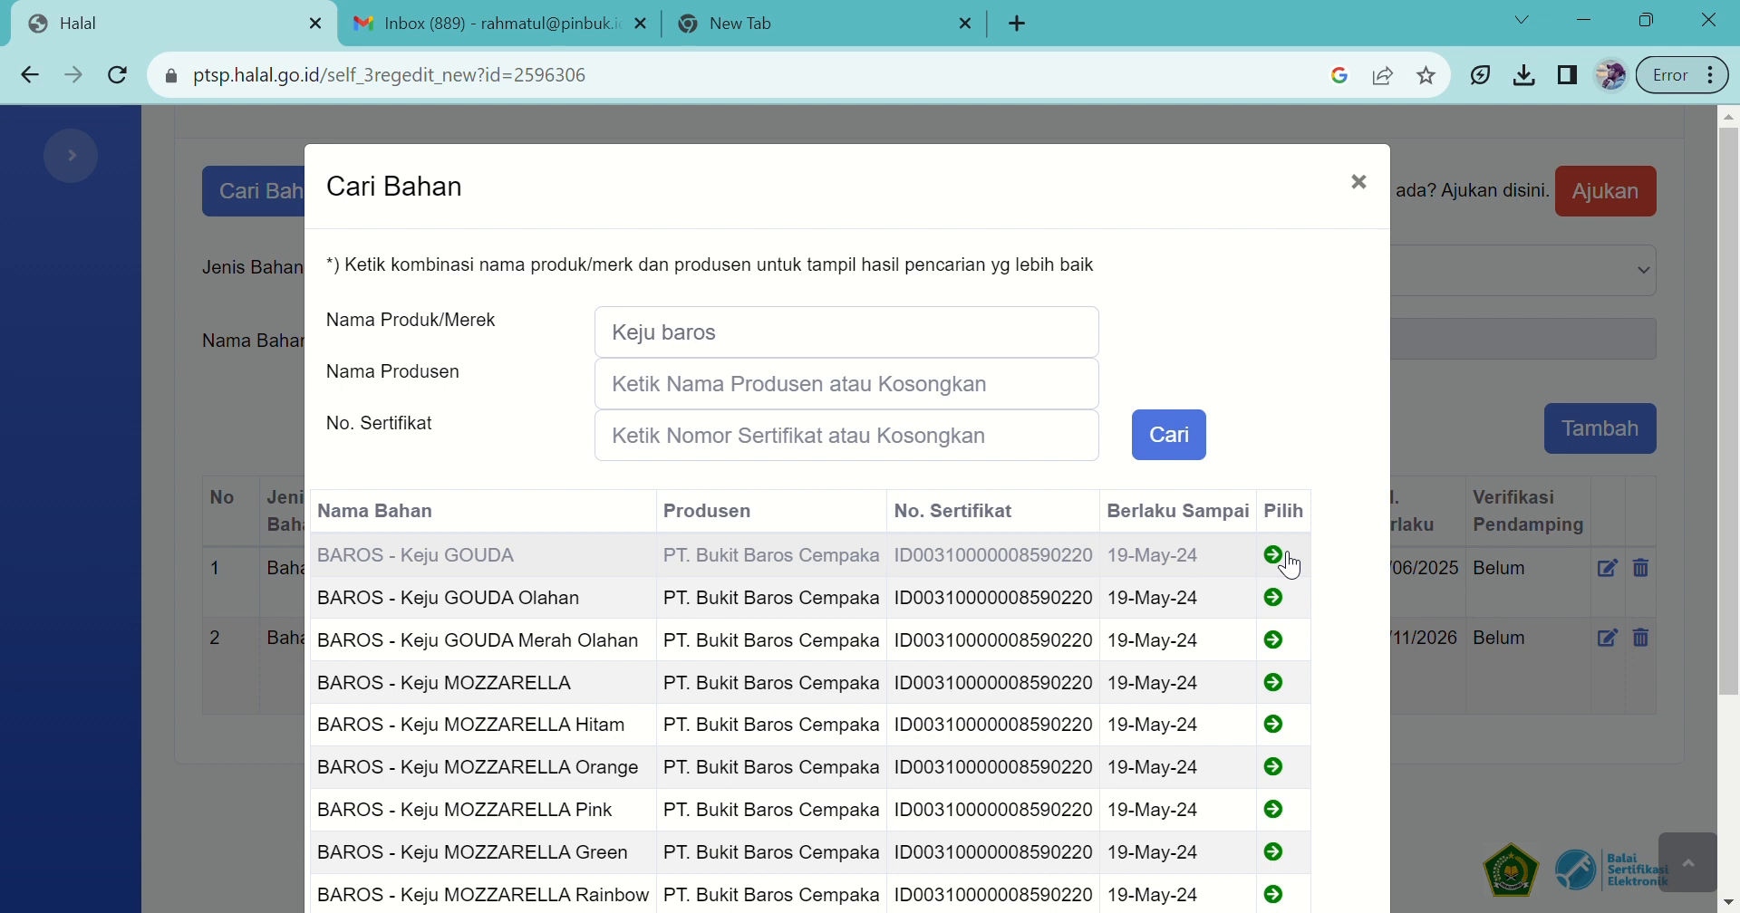
left_click(1277, 556)
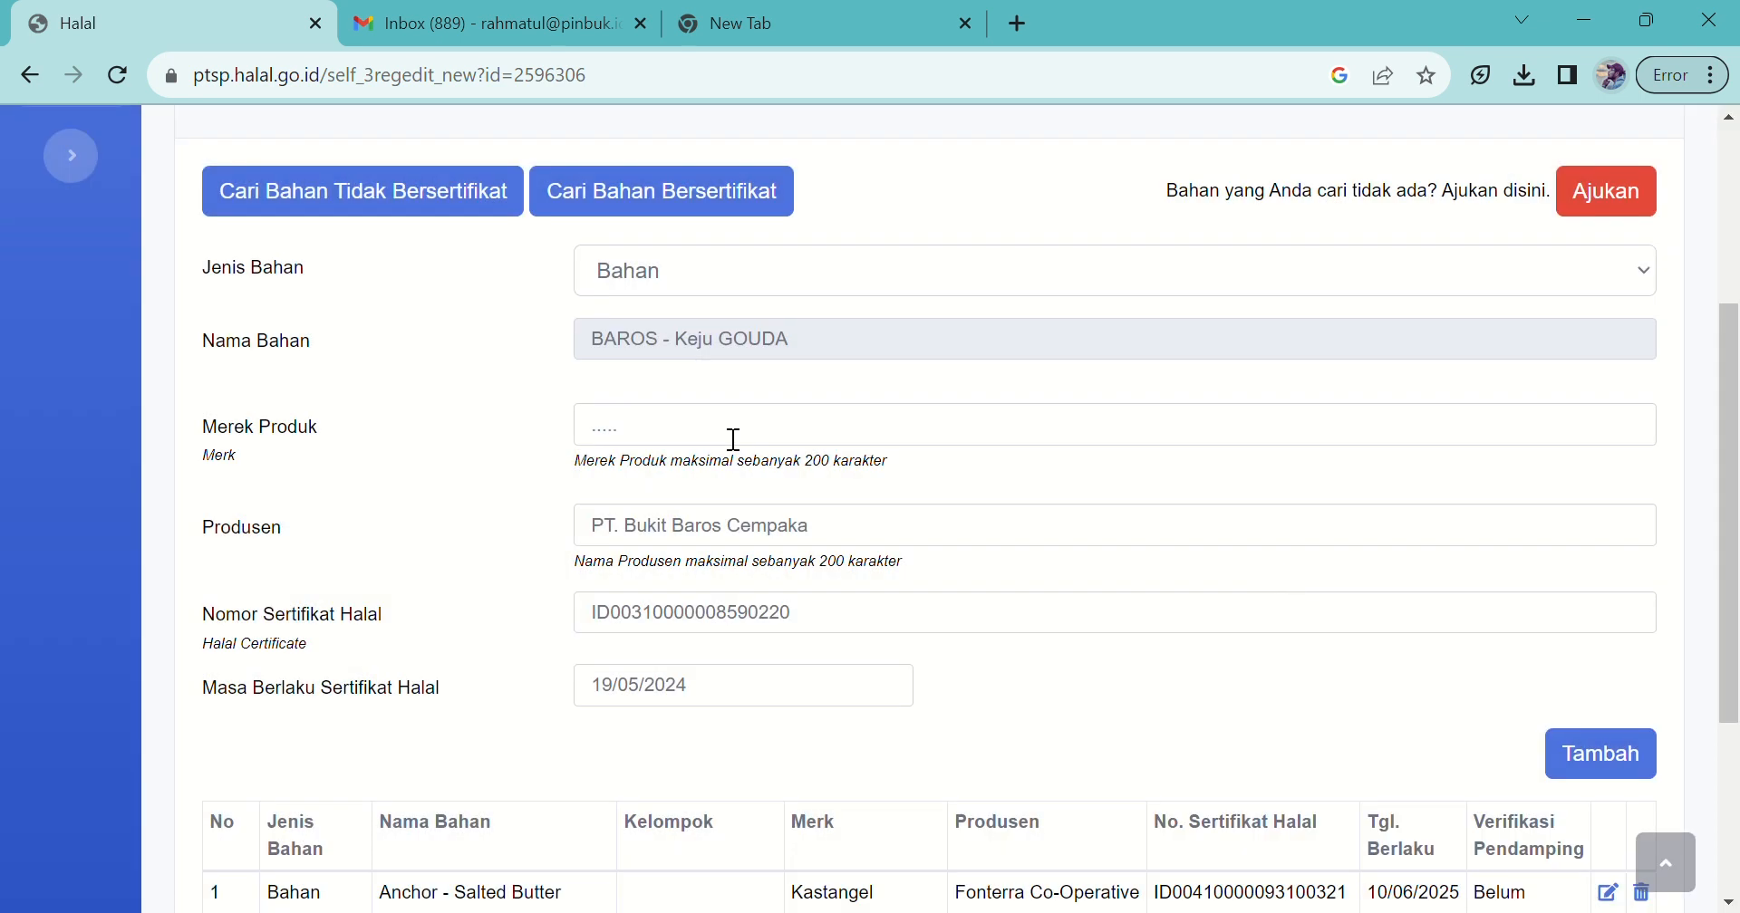
left_click(734, 440)
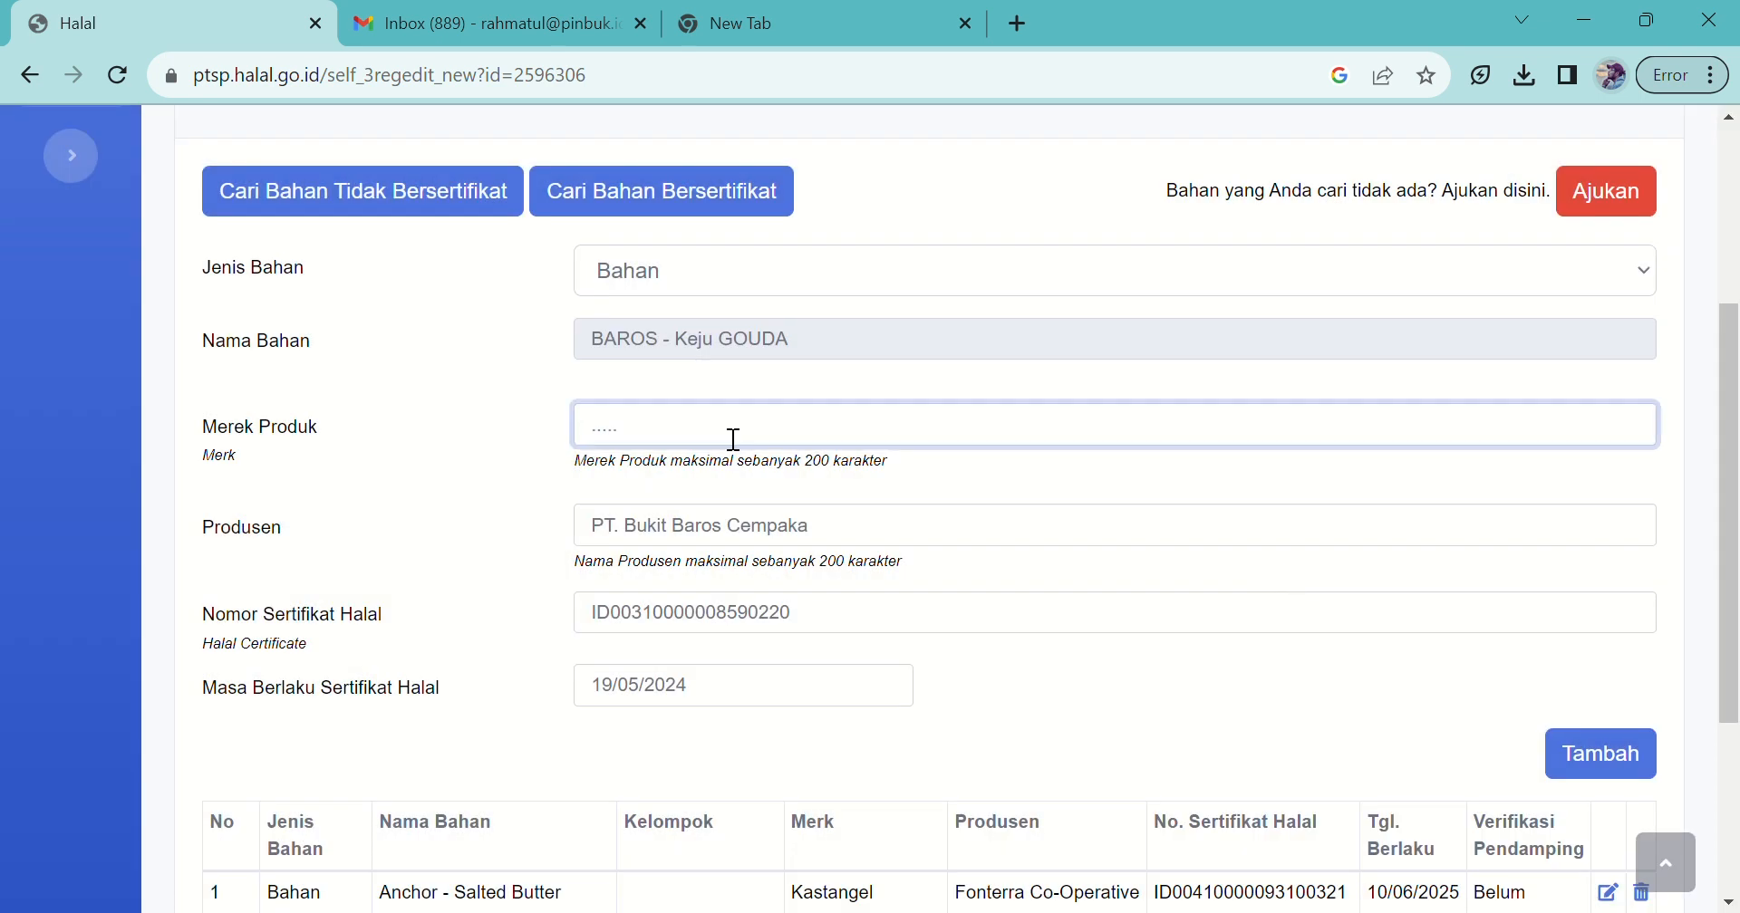
type("Kastangel")
left_click(1601, 779)
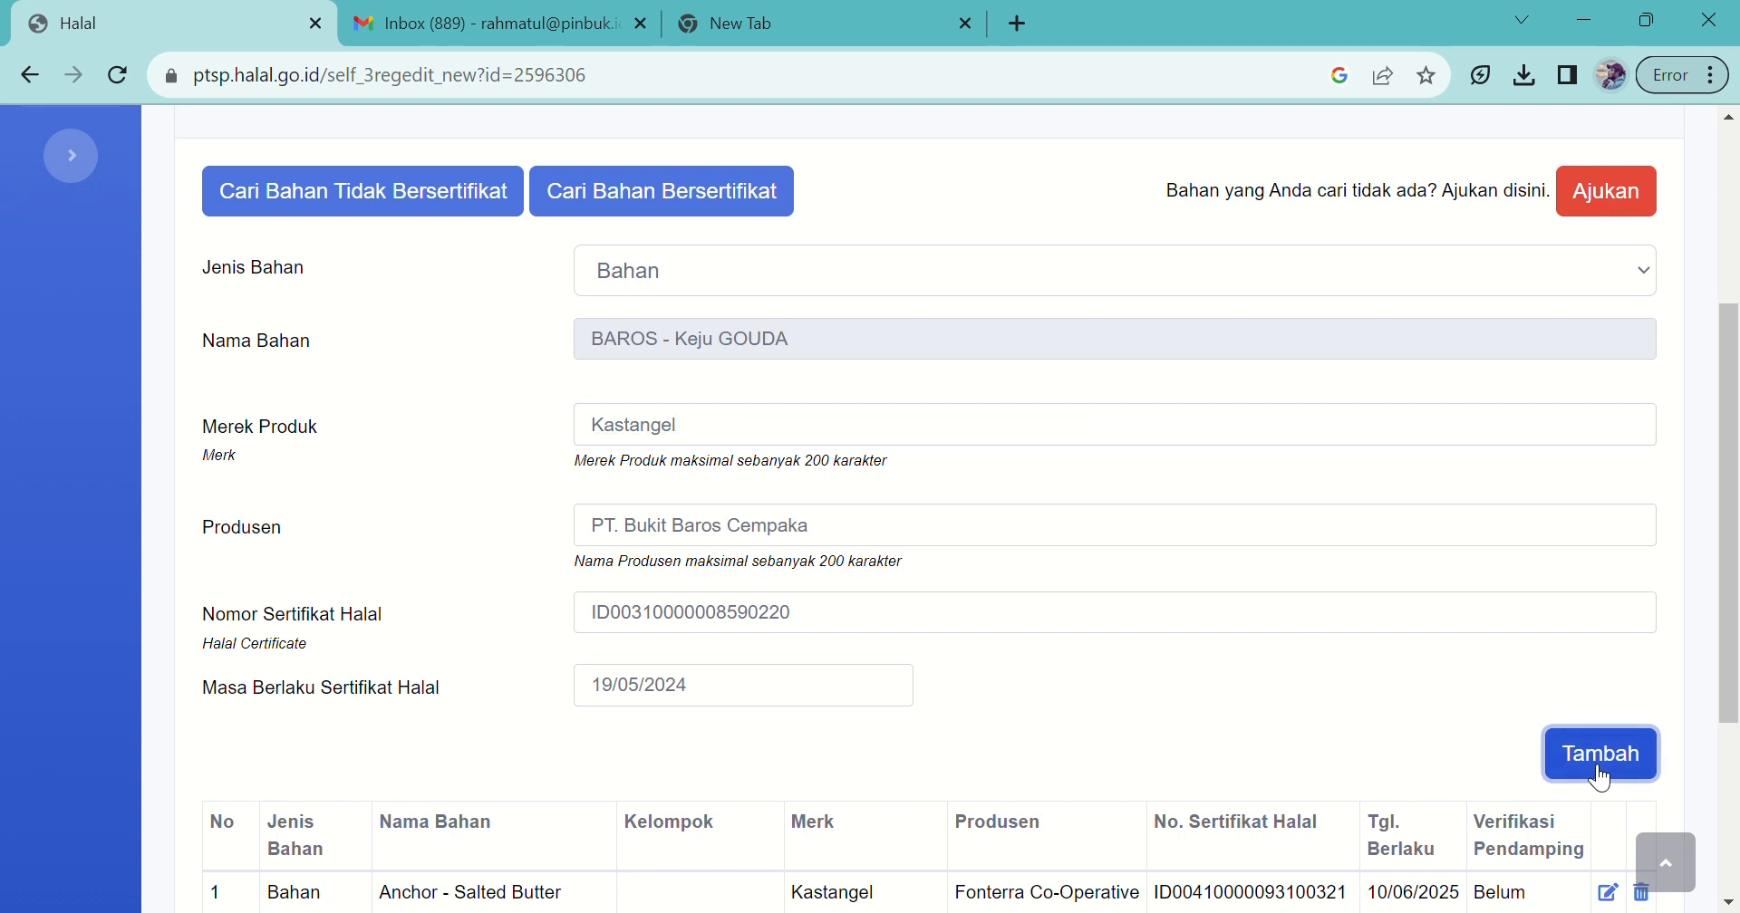
Step: Search certified 'Keju Parmesan Anchor' and add ANCHOR Keju Parmesan block, brand Kastangel
left_click(809, 450)
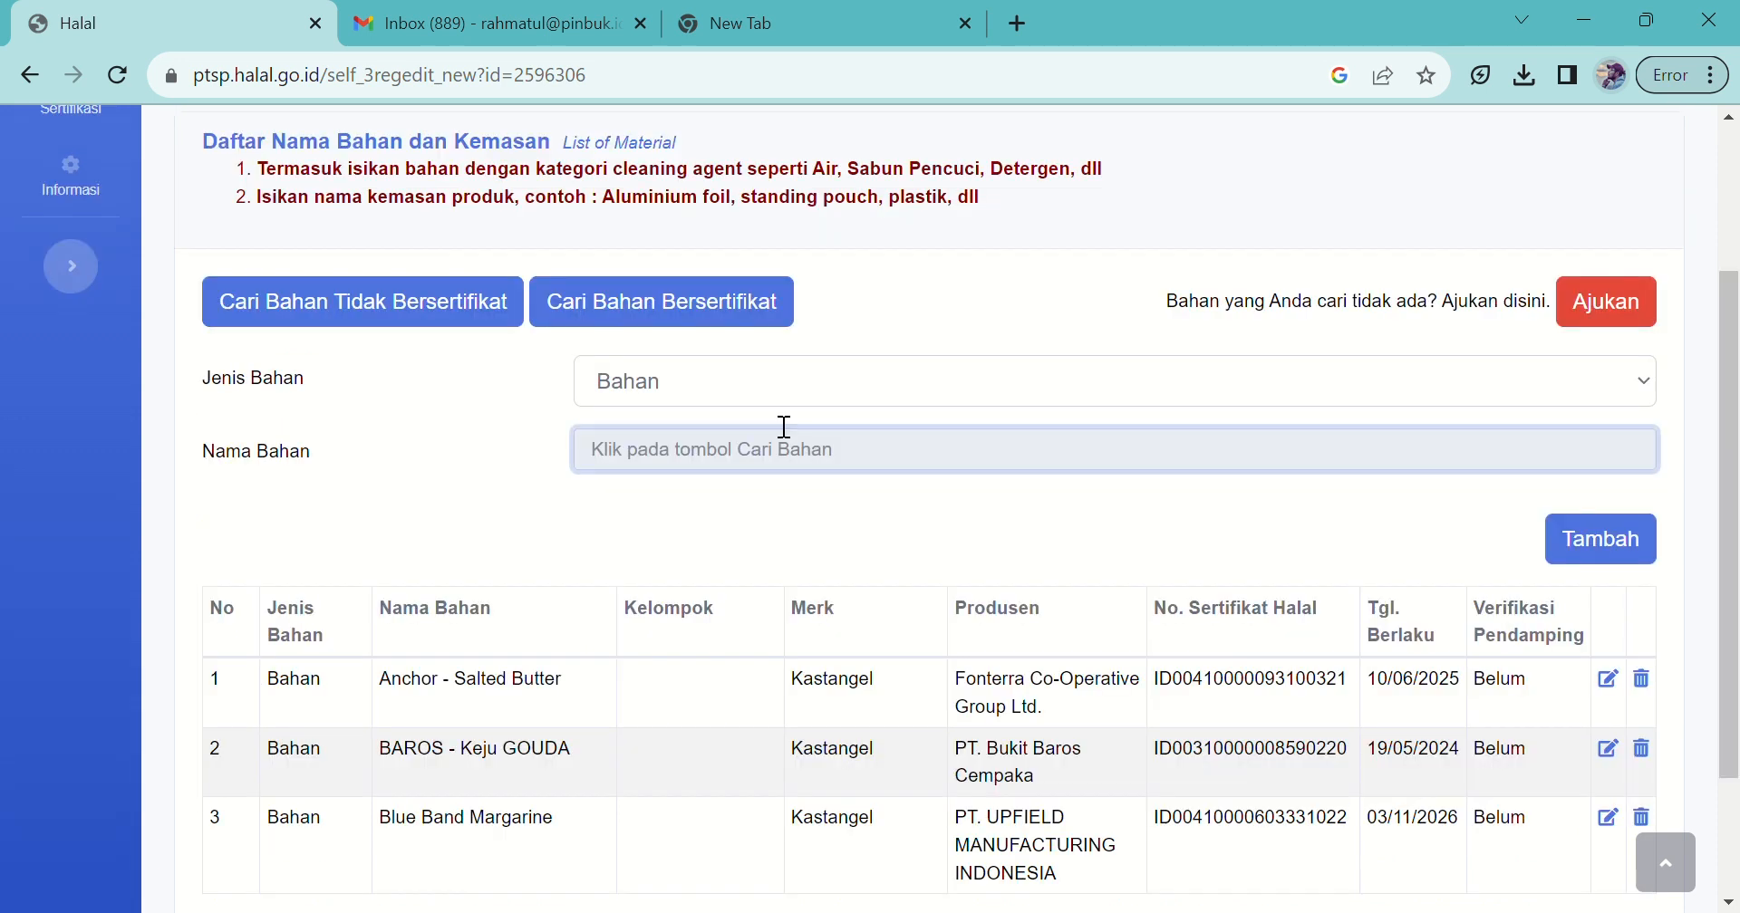
left_click(651, 311)
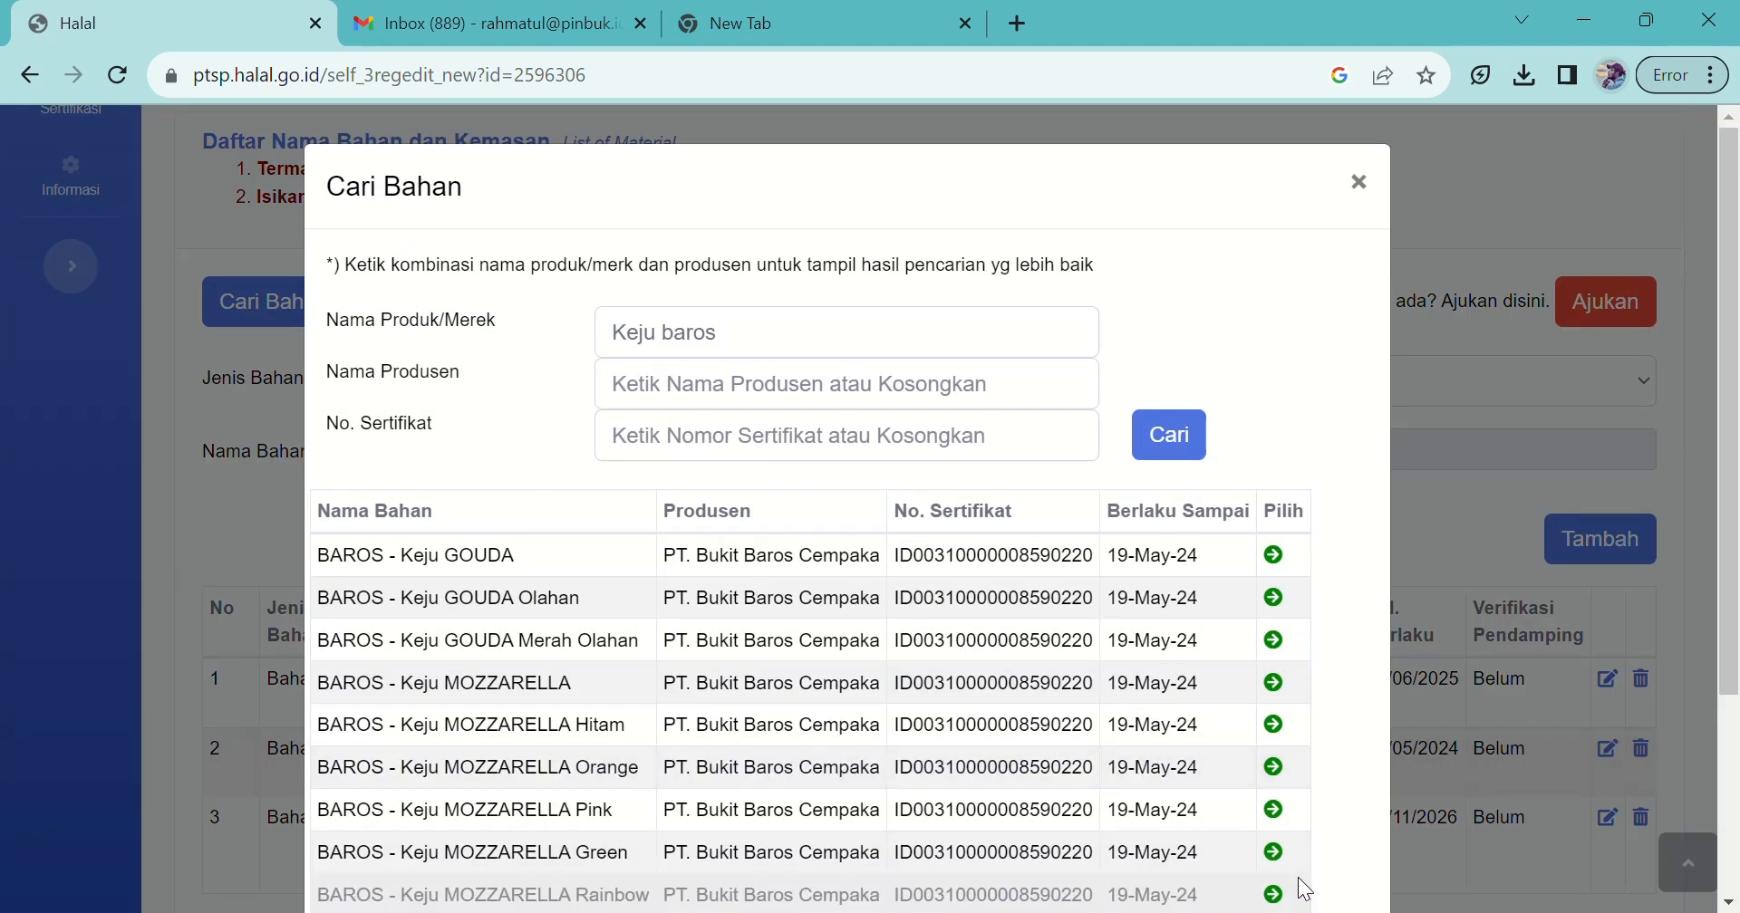
left_click_drag(748, 335, 610, 337)
type("Keju Parmesan Anchor")
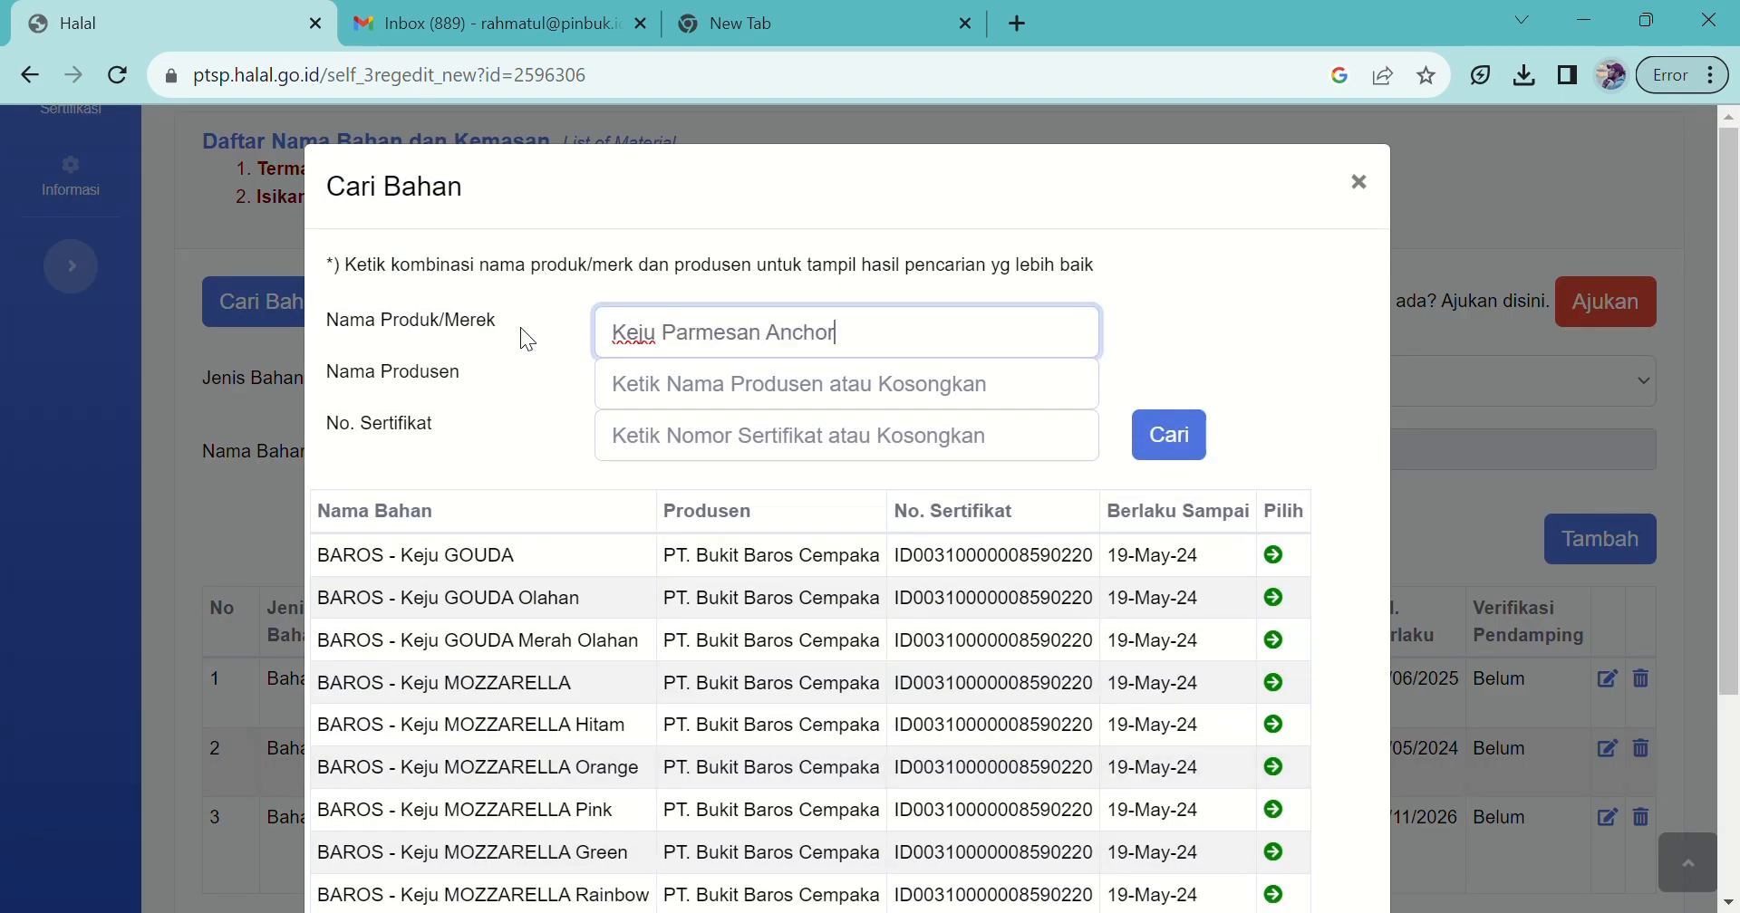
left_click(1178, 436)
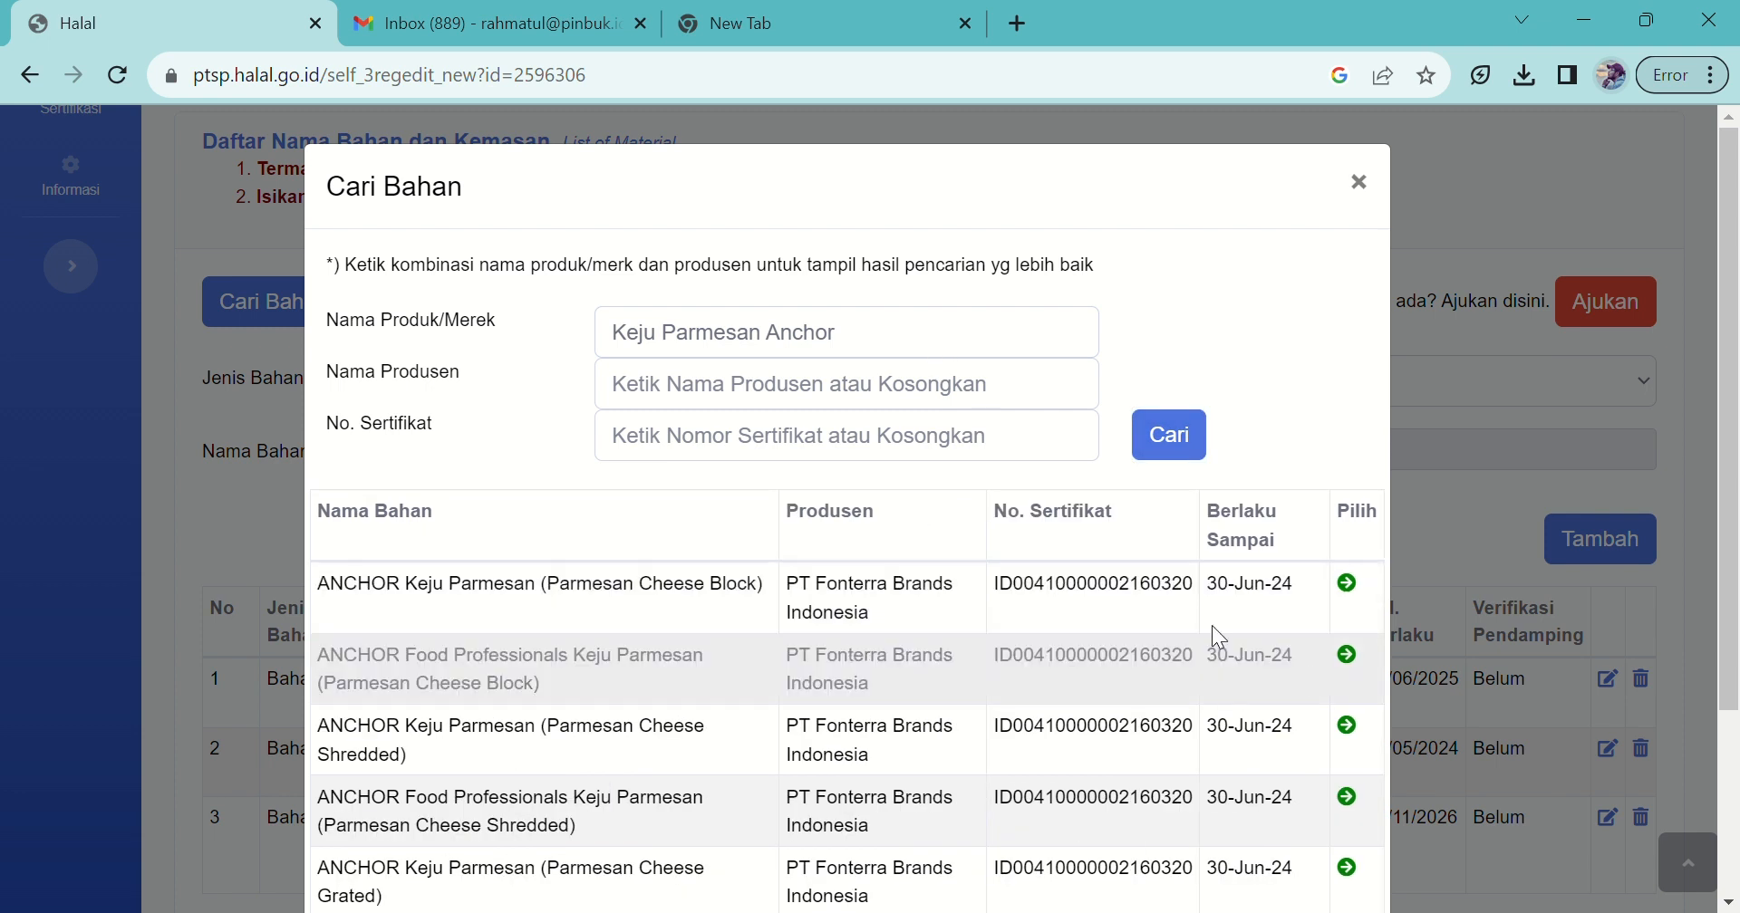
left_click(1365, 586)
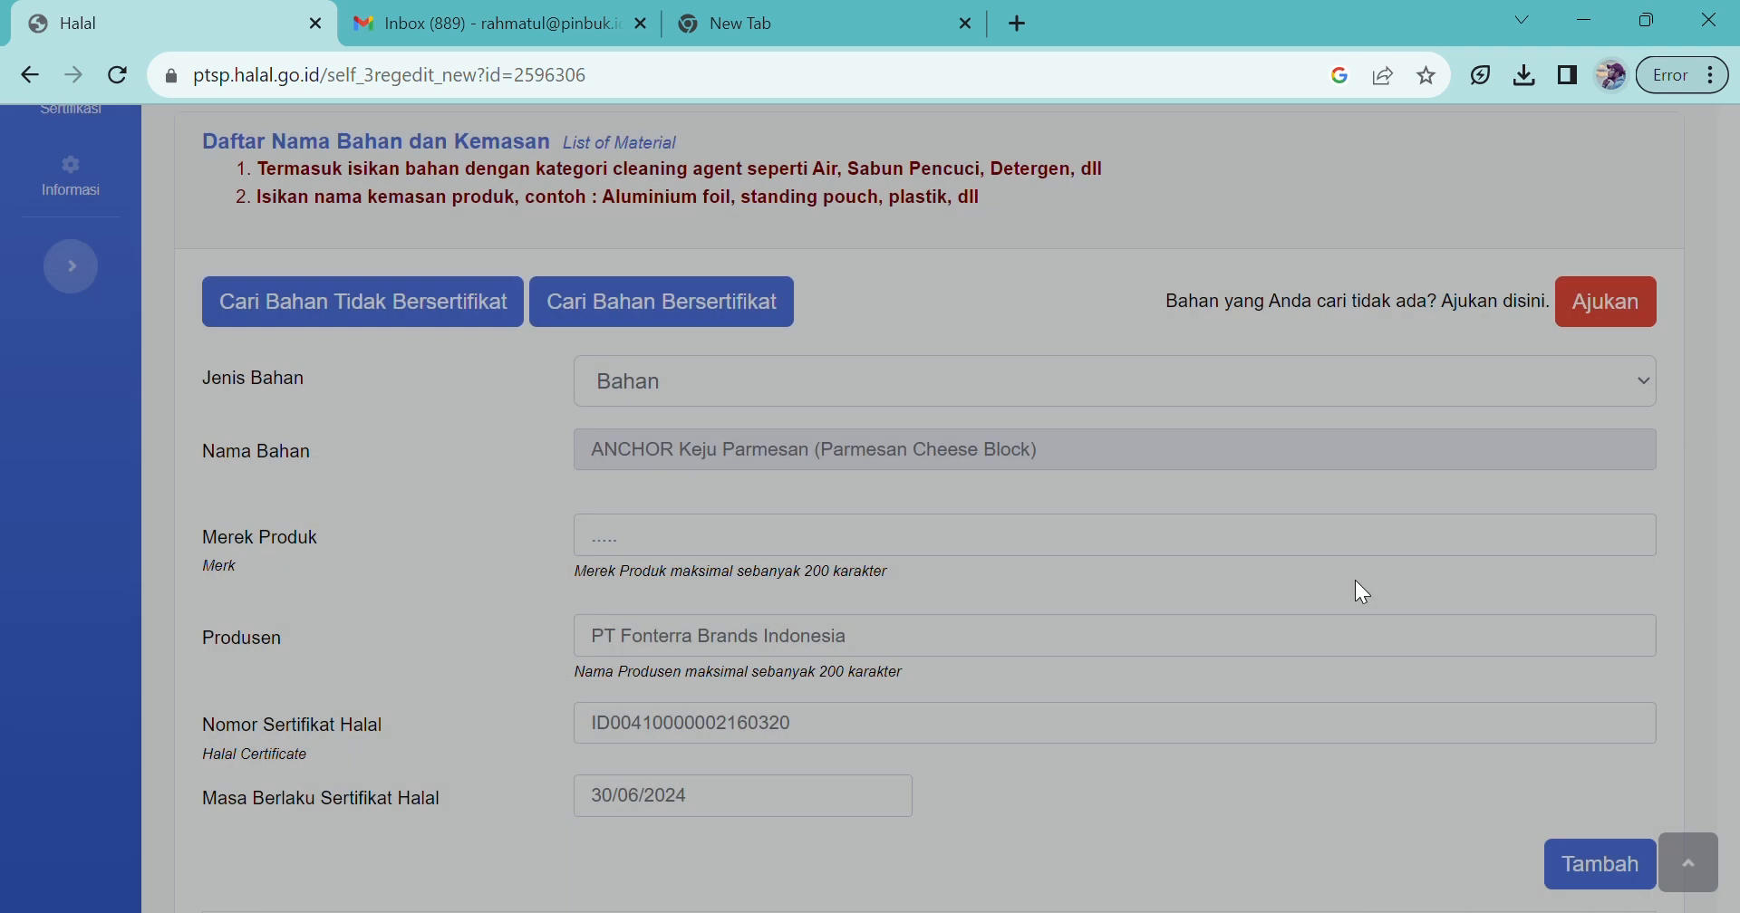
type("Kastangel")
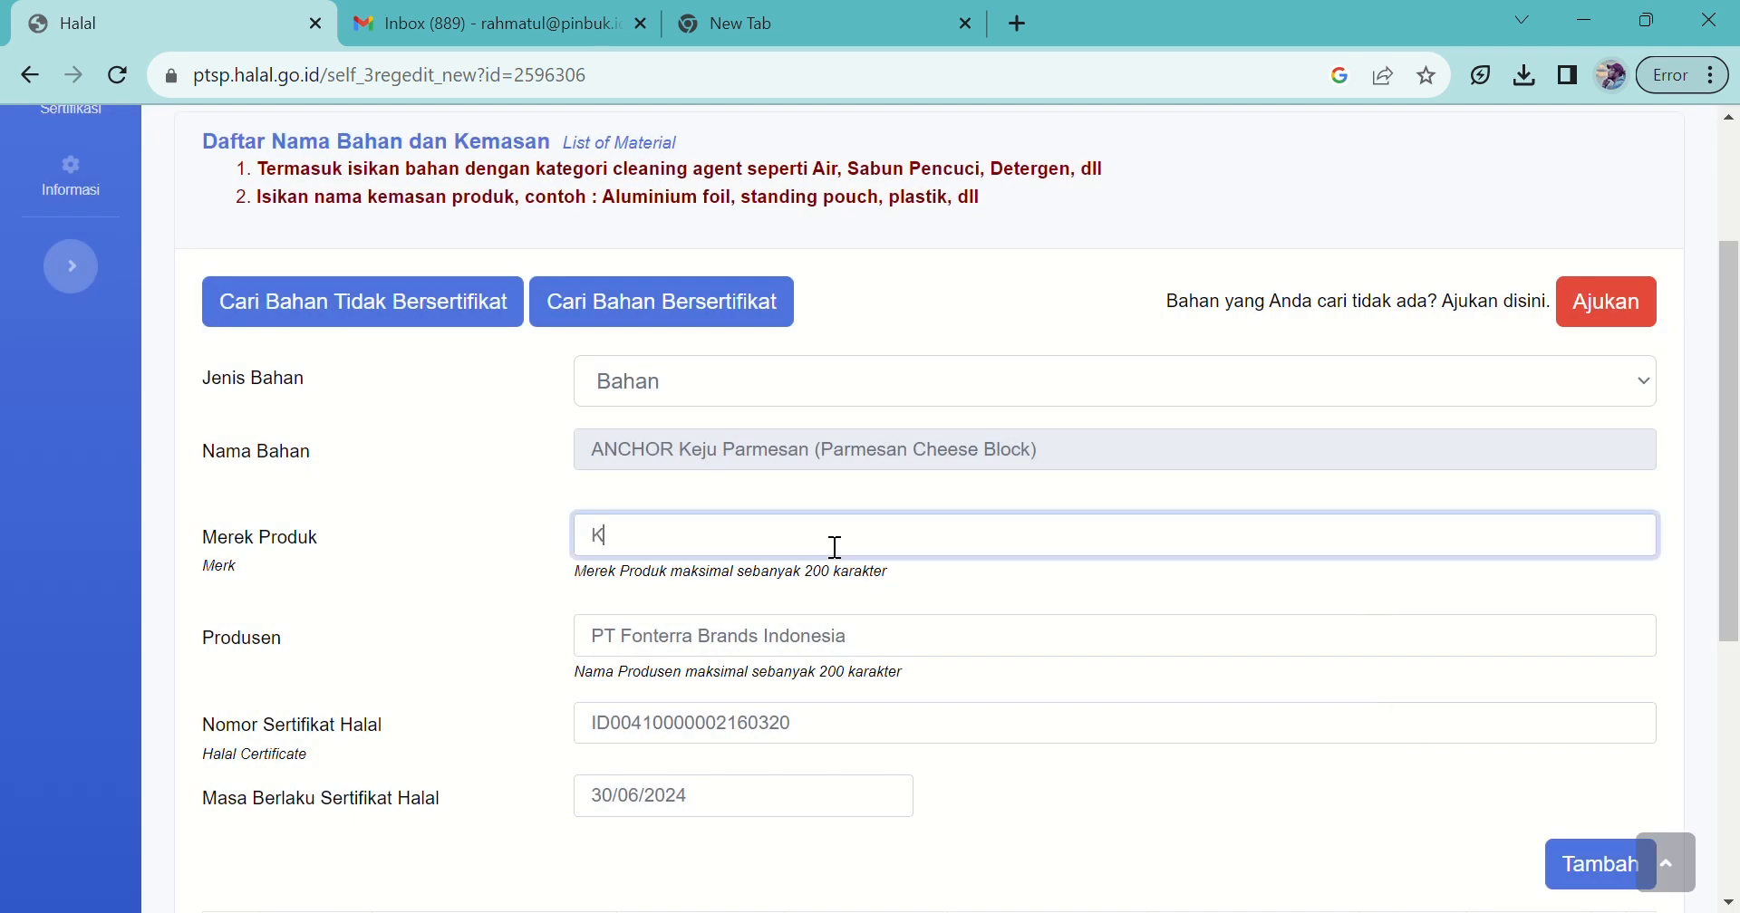
left_click(1597, 883)
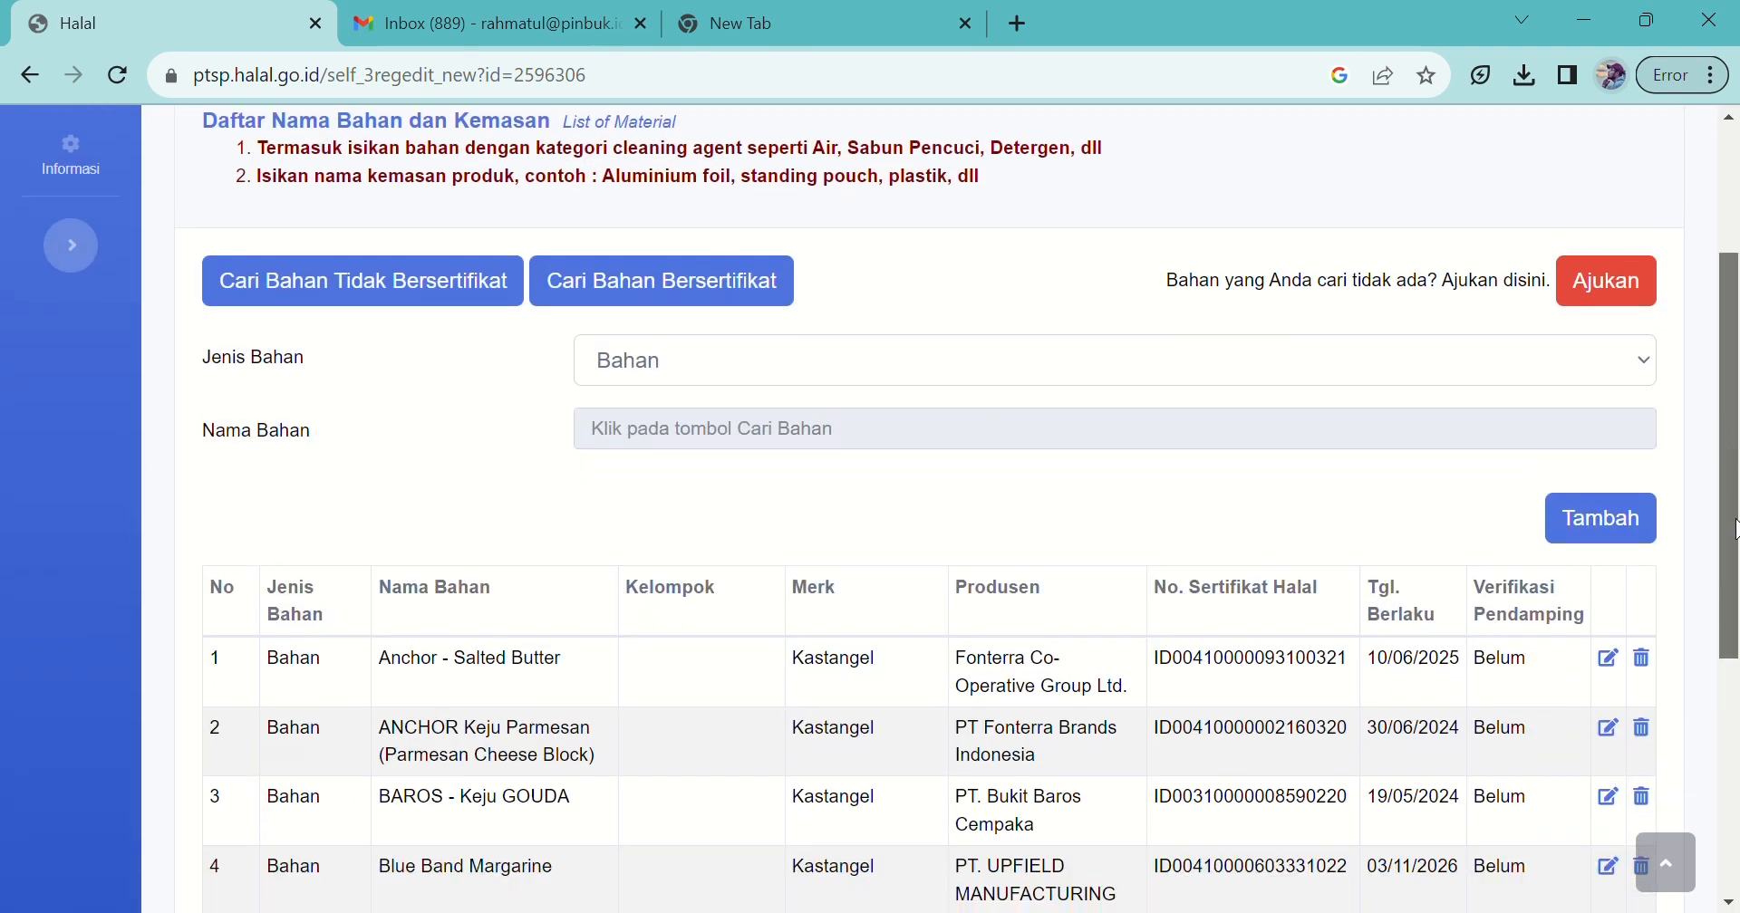
left_click_drag(1735, 530, 1735, 702)
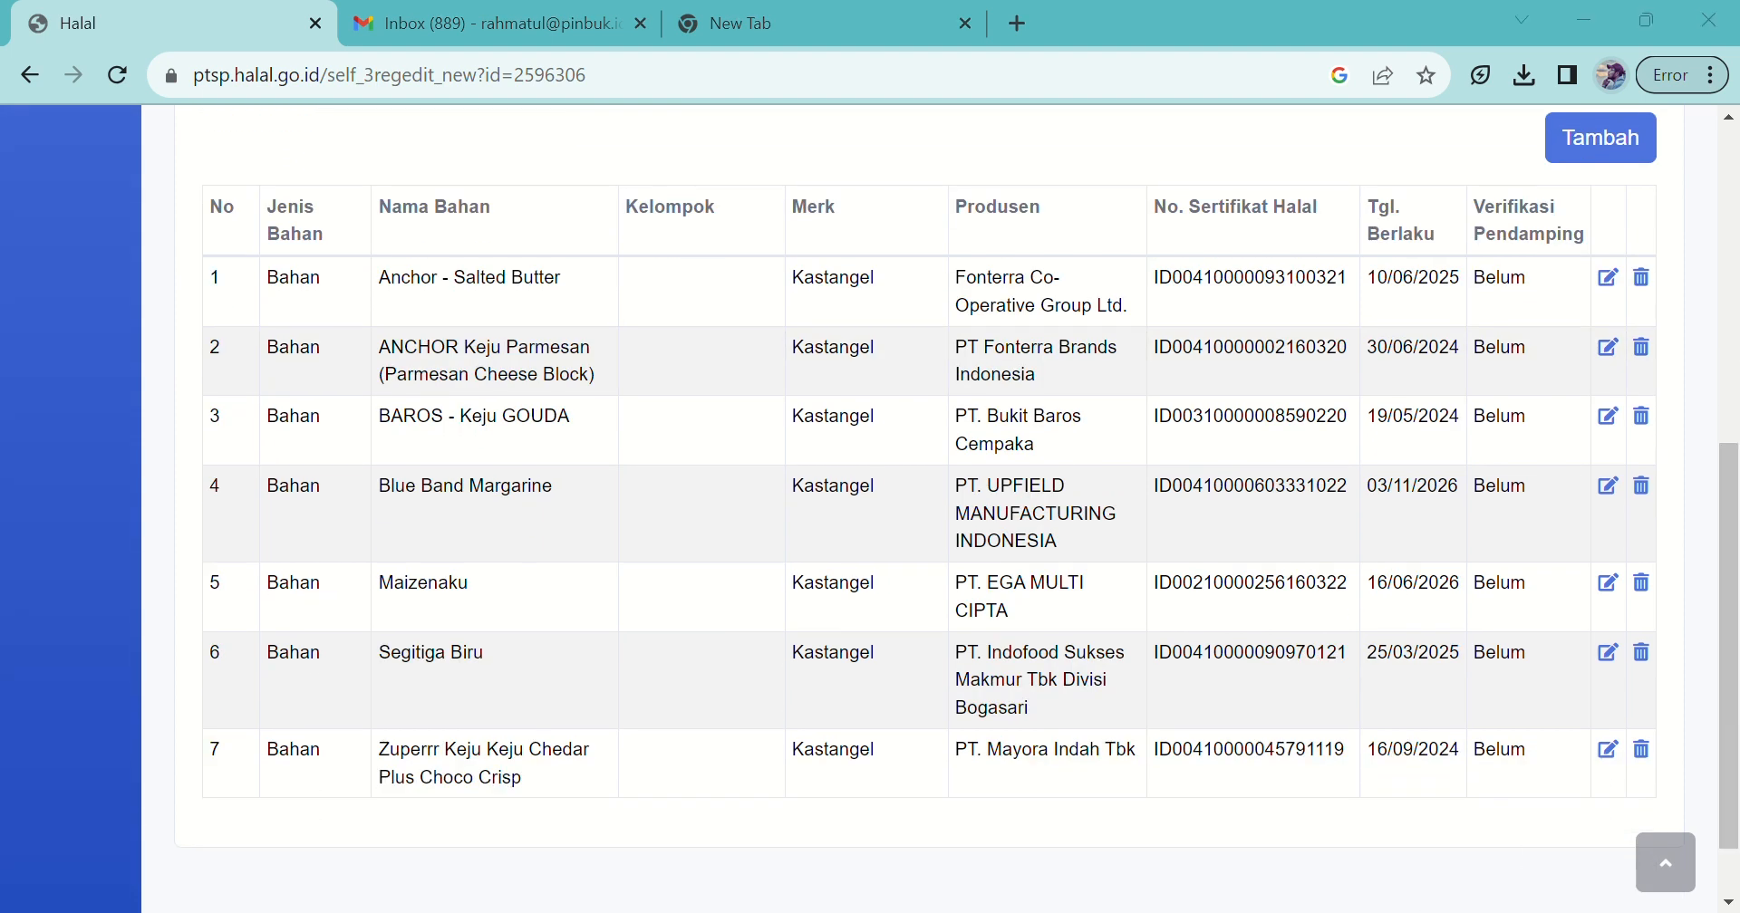
left_click_drag(1729, 723, 1634, 404)
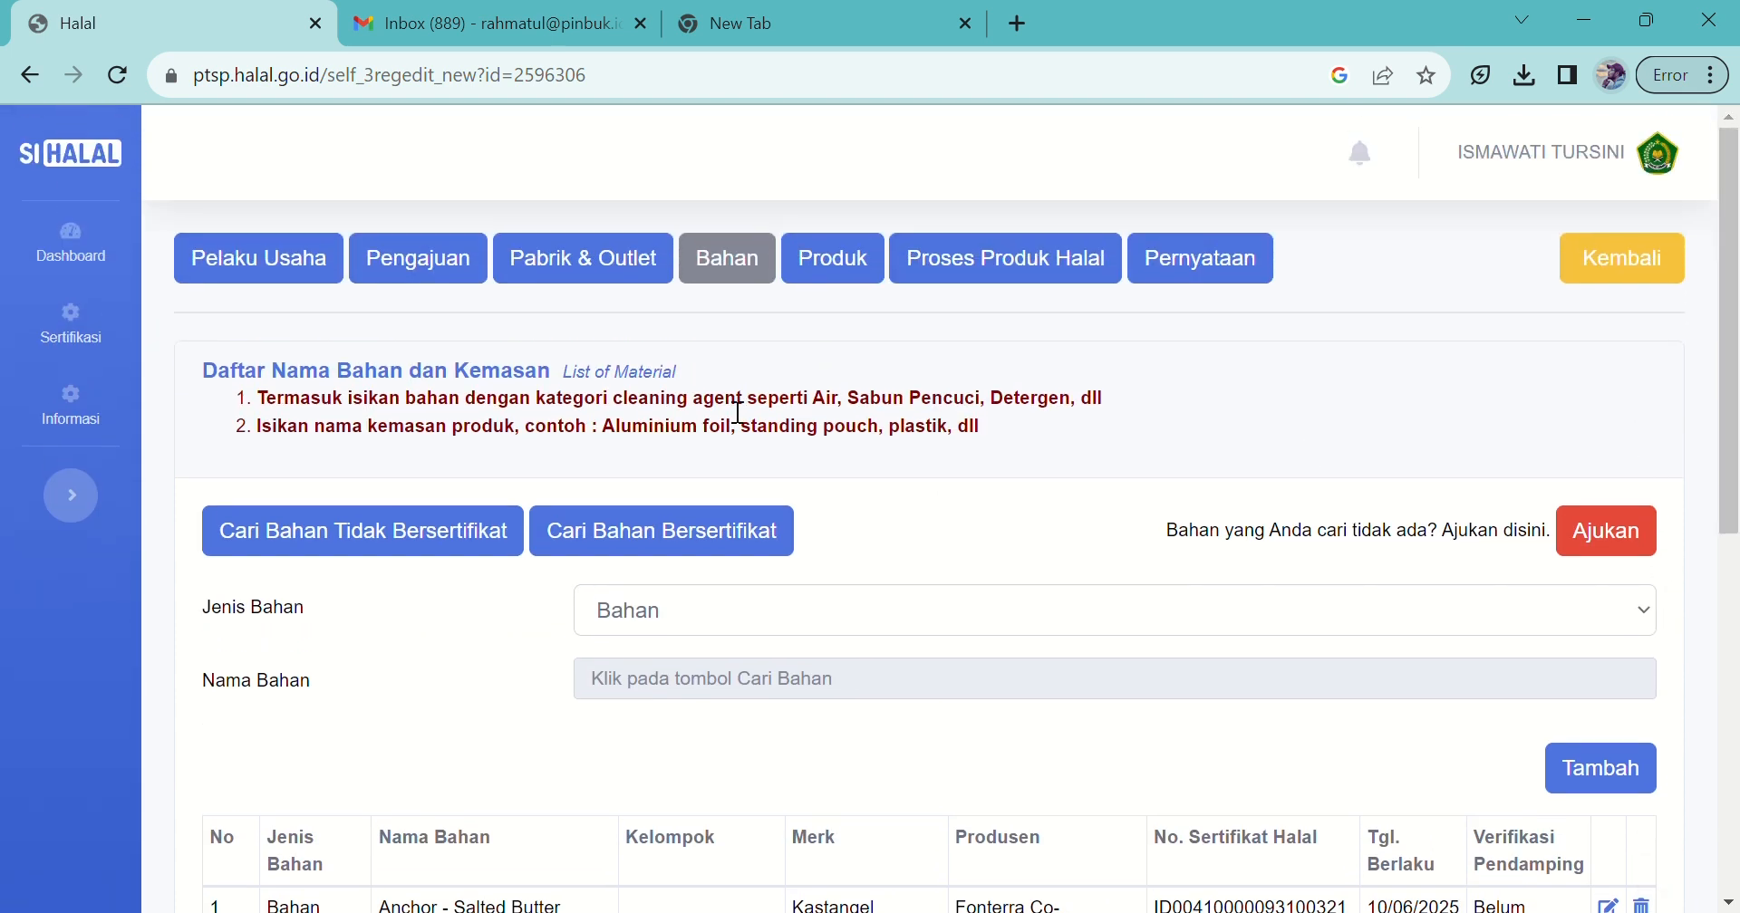
Step: Add uncertified material Telur Ayam to the Bahan list
left_click(403, 547)
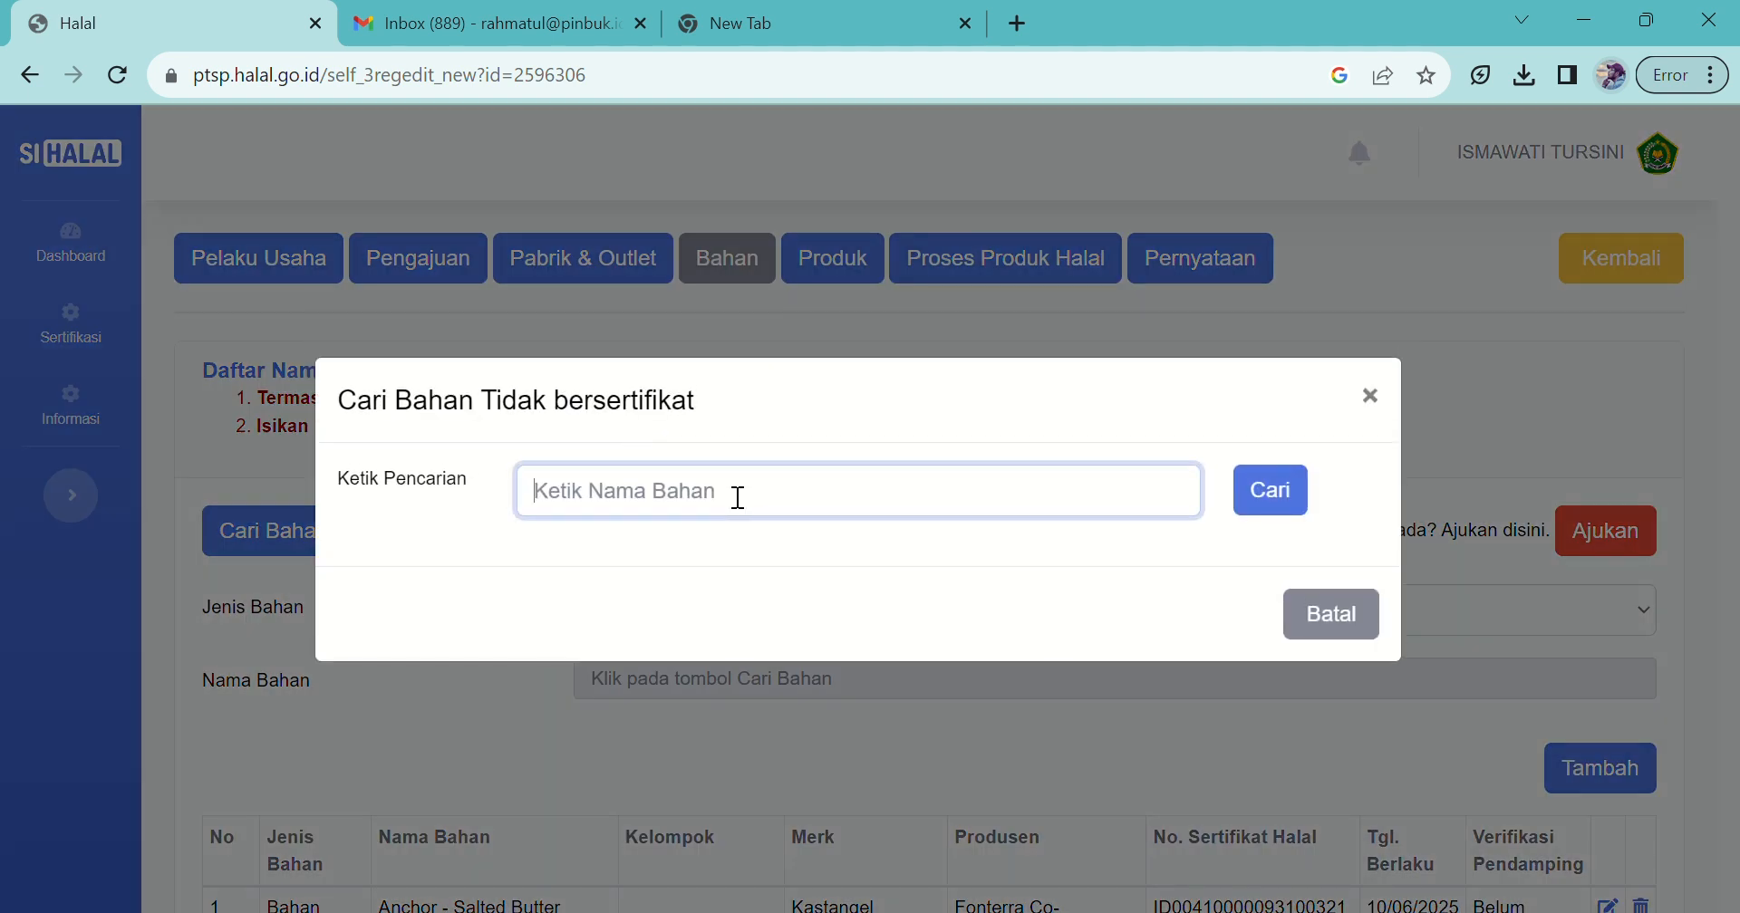
type("telur ayam")
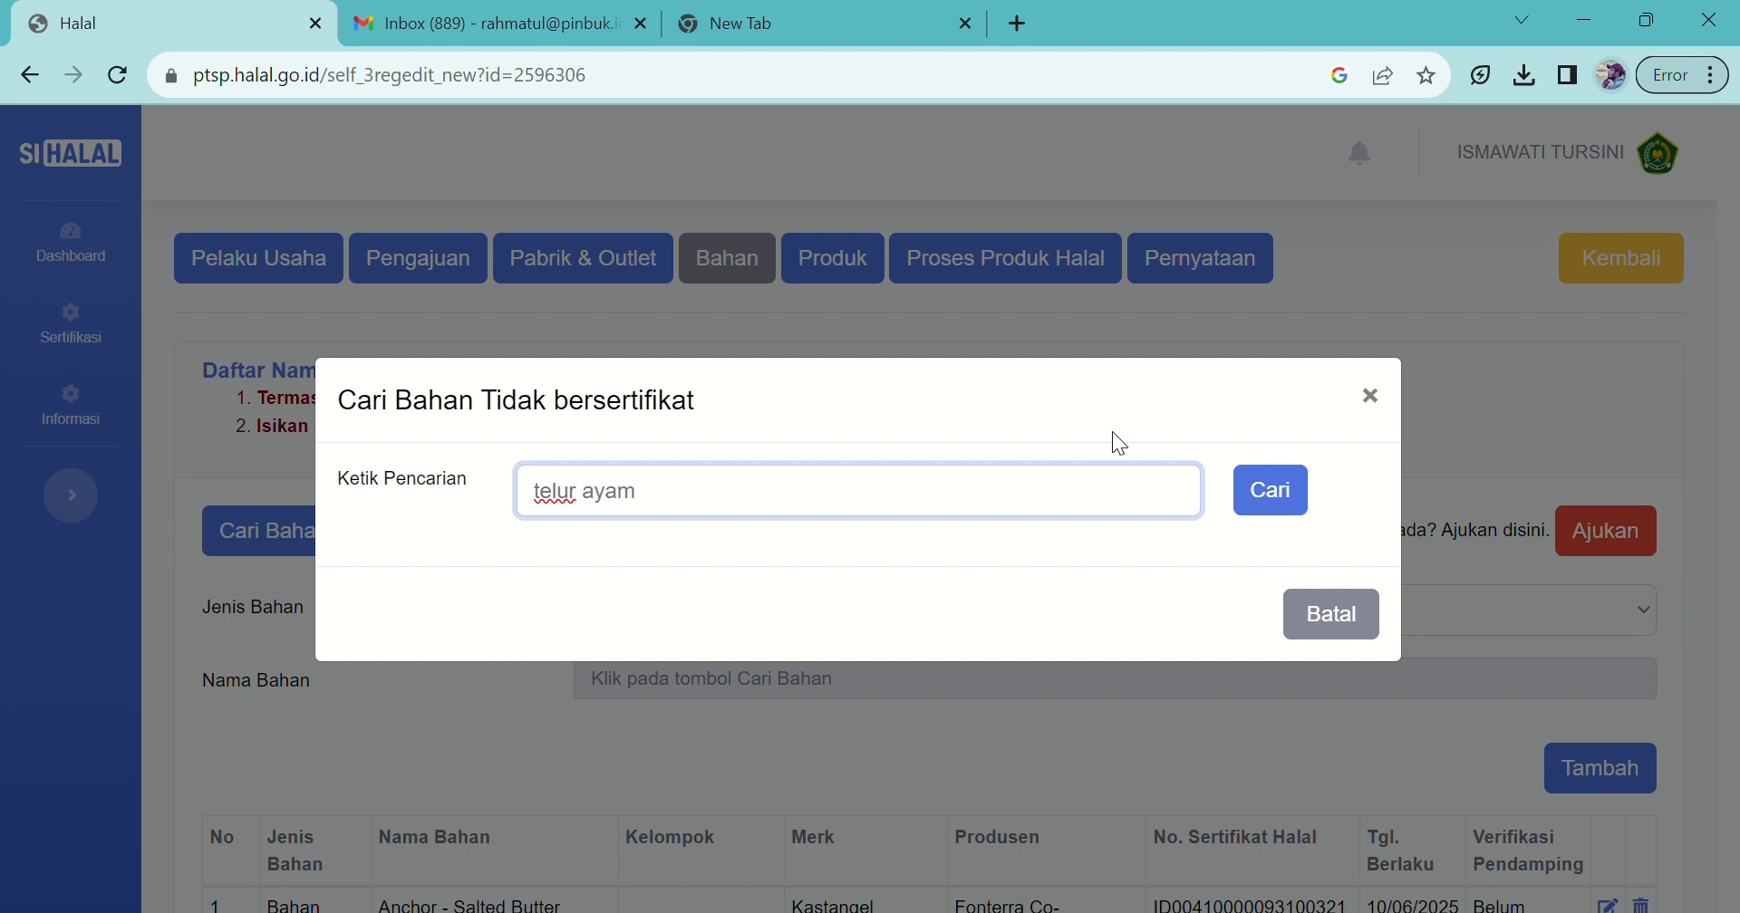
left_click(1275, 494)
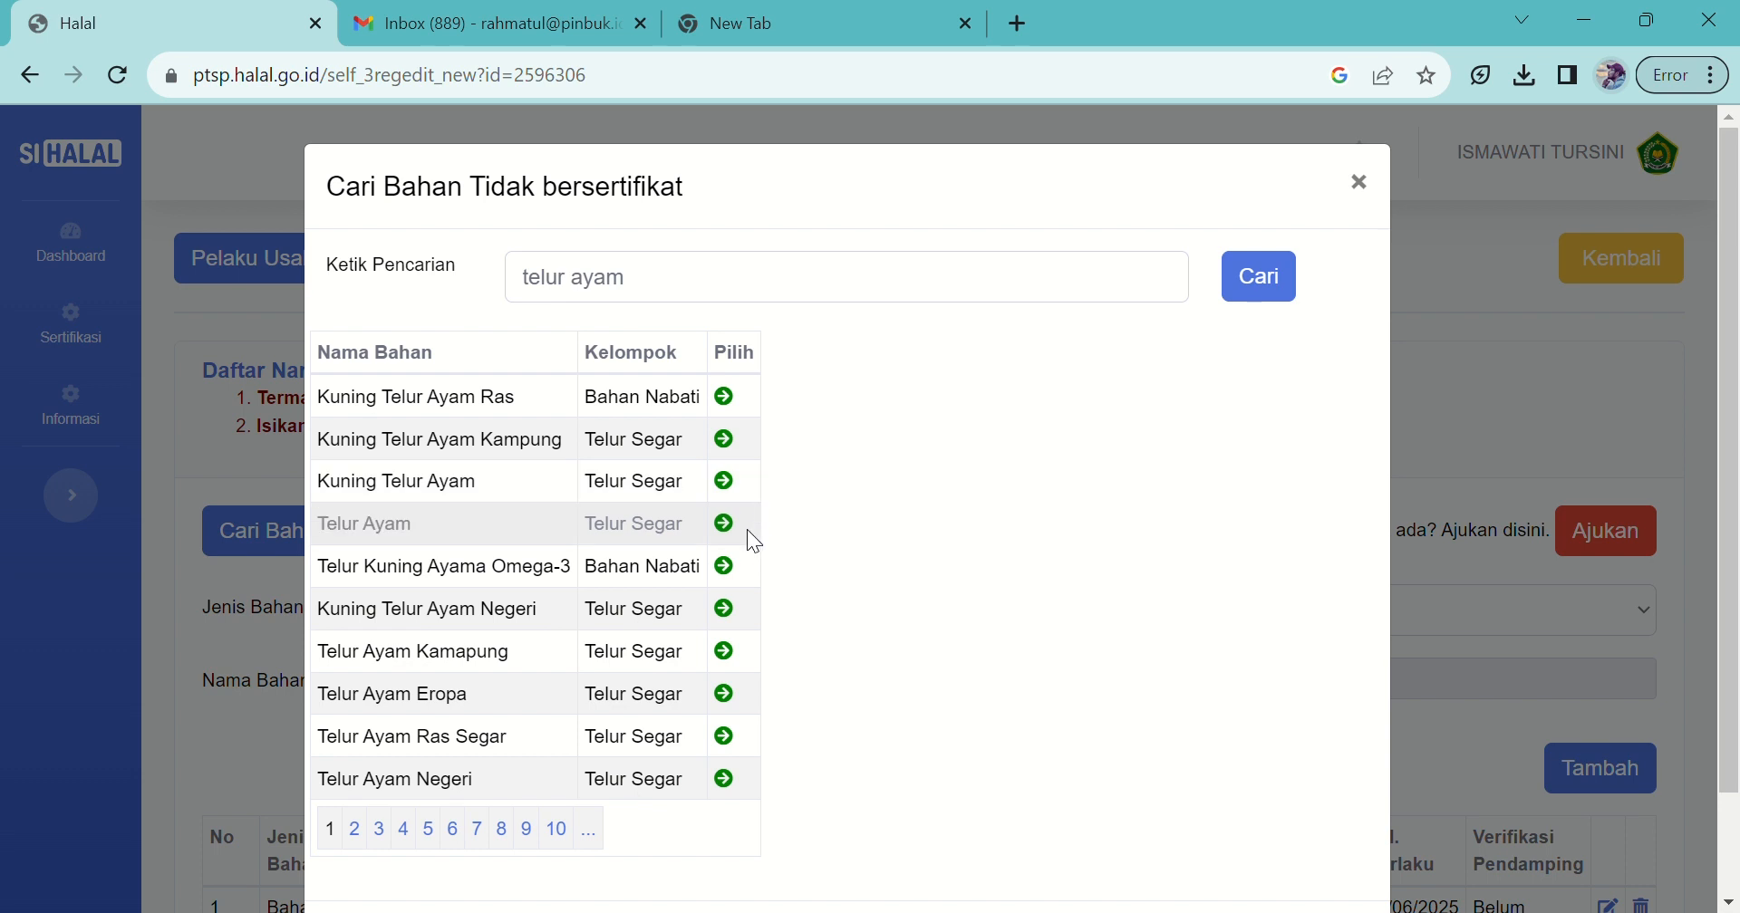
left_click(724, 523)
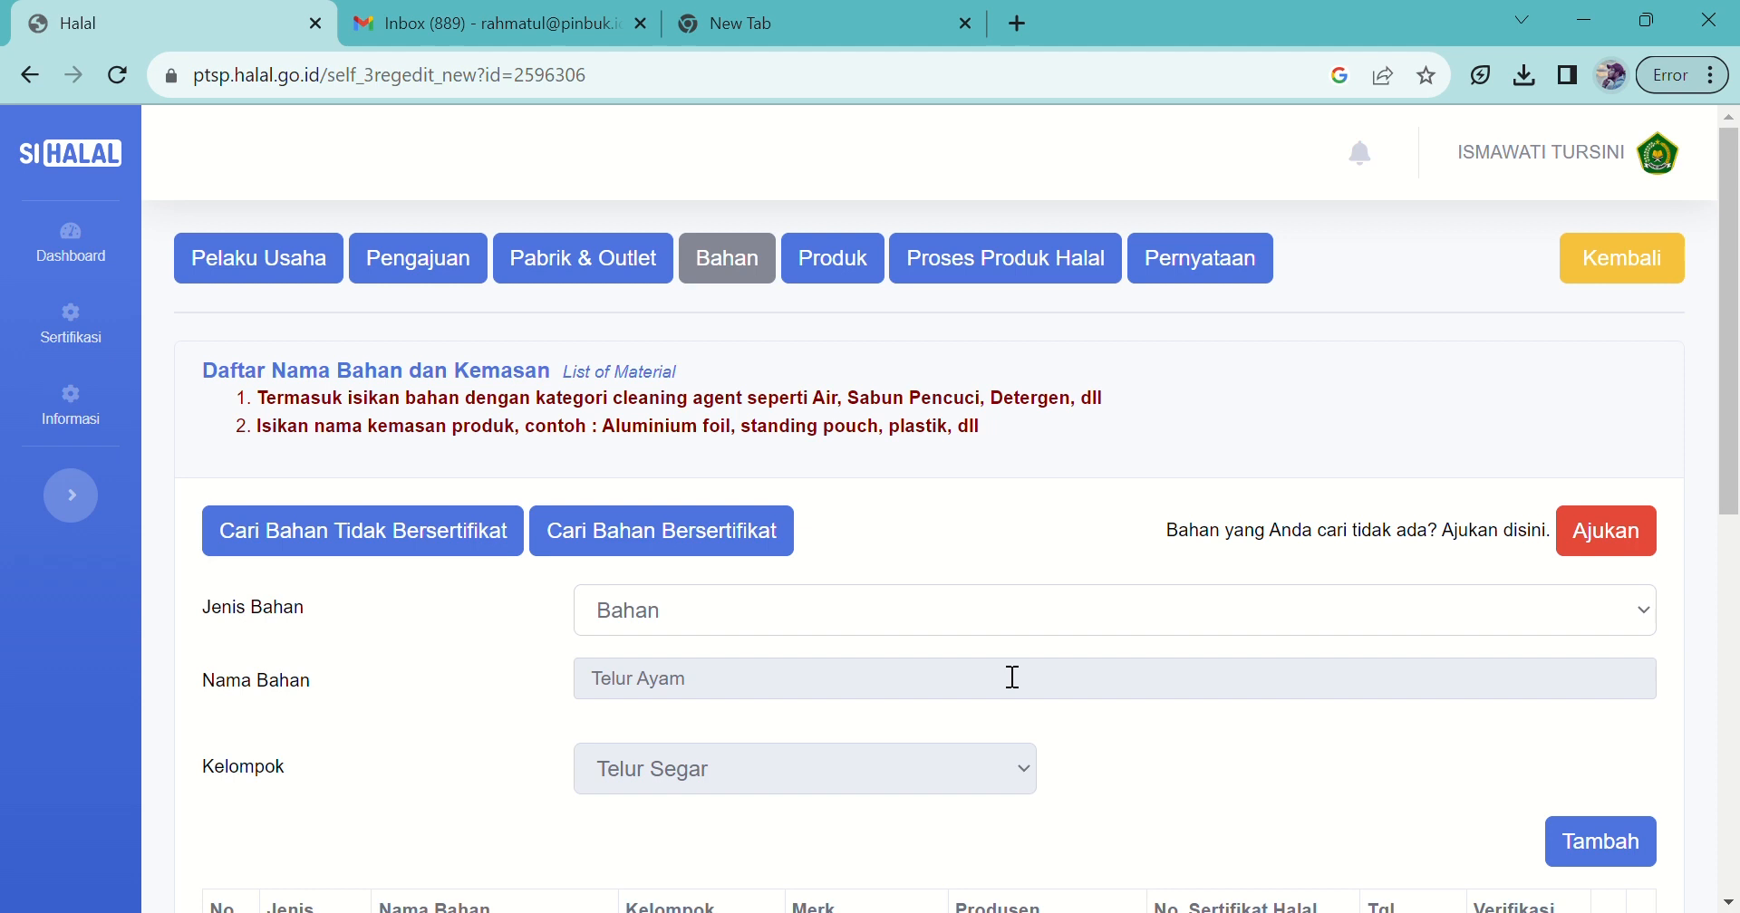
left_click(1570, 865)
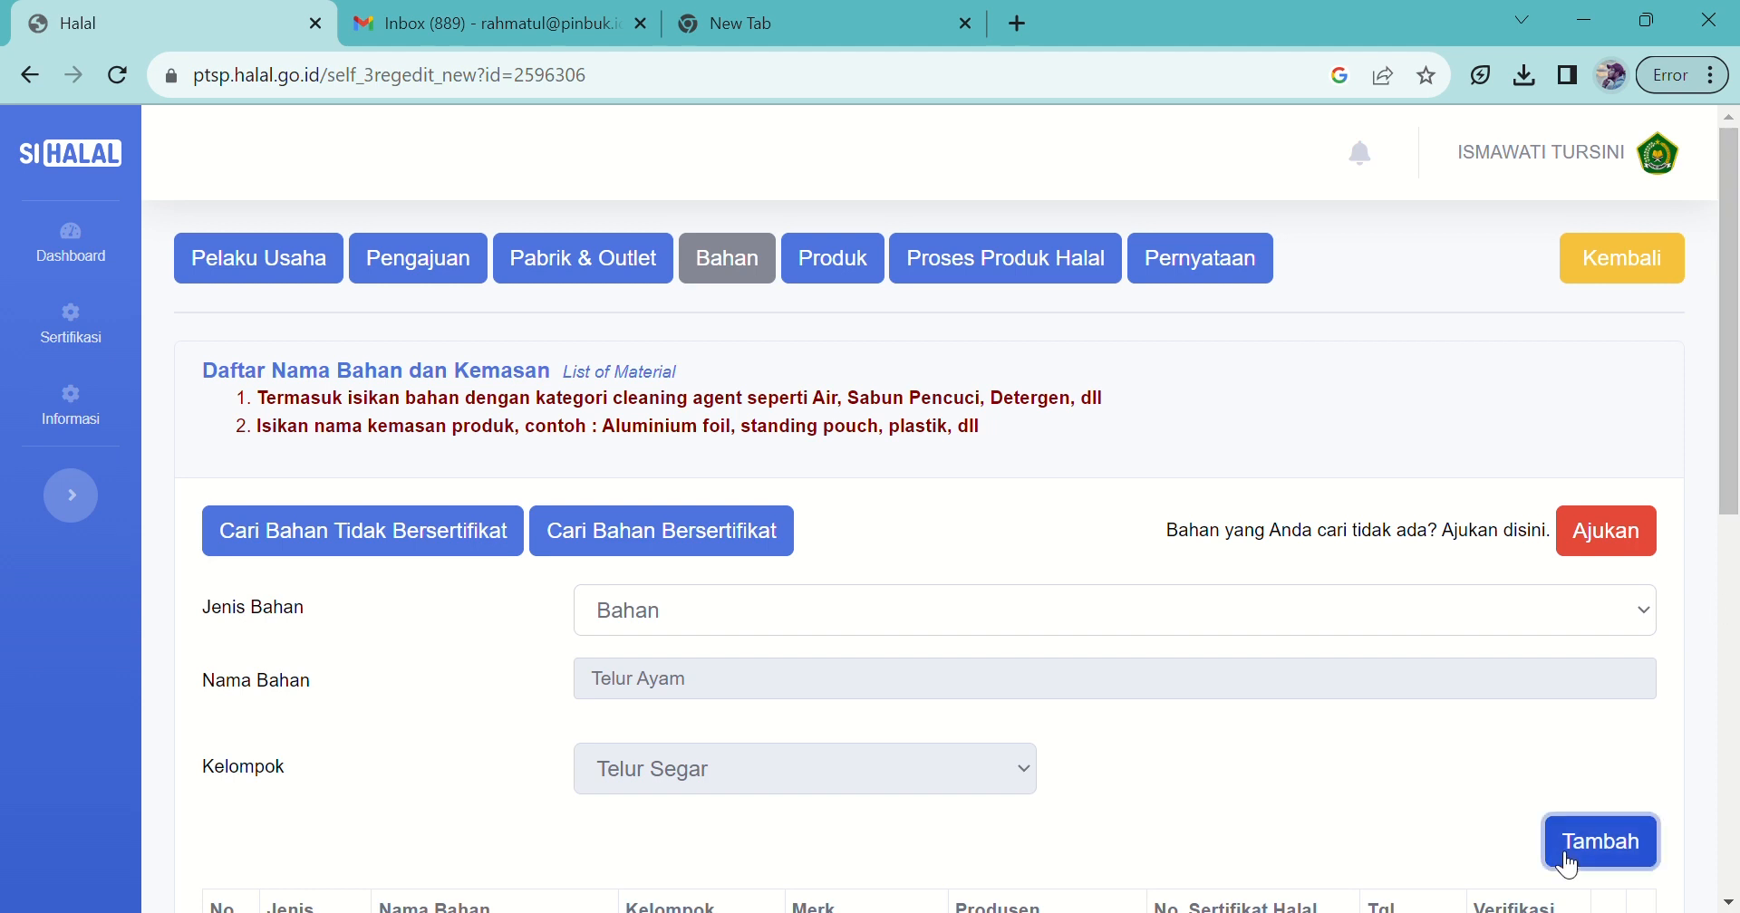
Step: Return to the Bahan entry form and open the Jenis Bahan dropdown
left_click_drag(1729, 459, 1729, 789)
scroll(1682, 664, "up", 5)
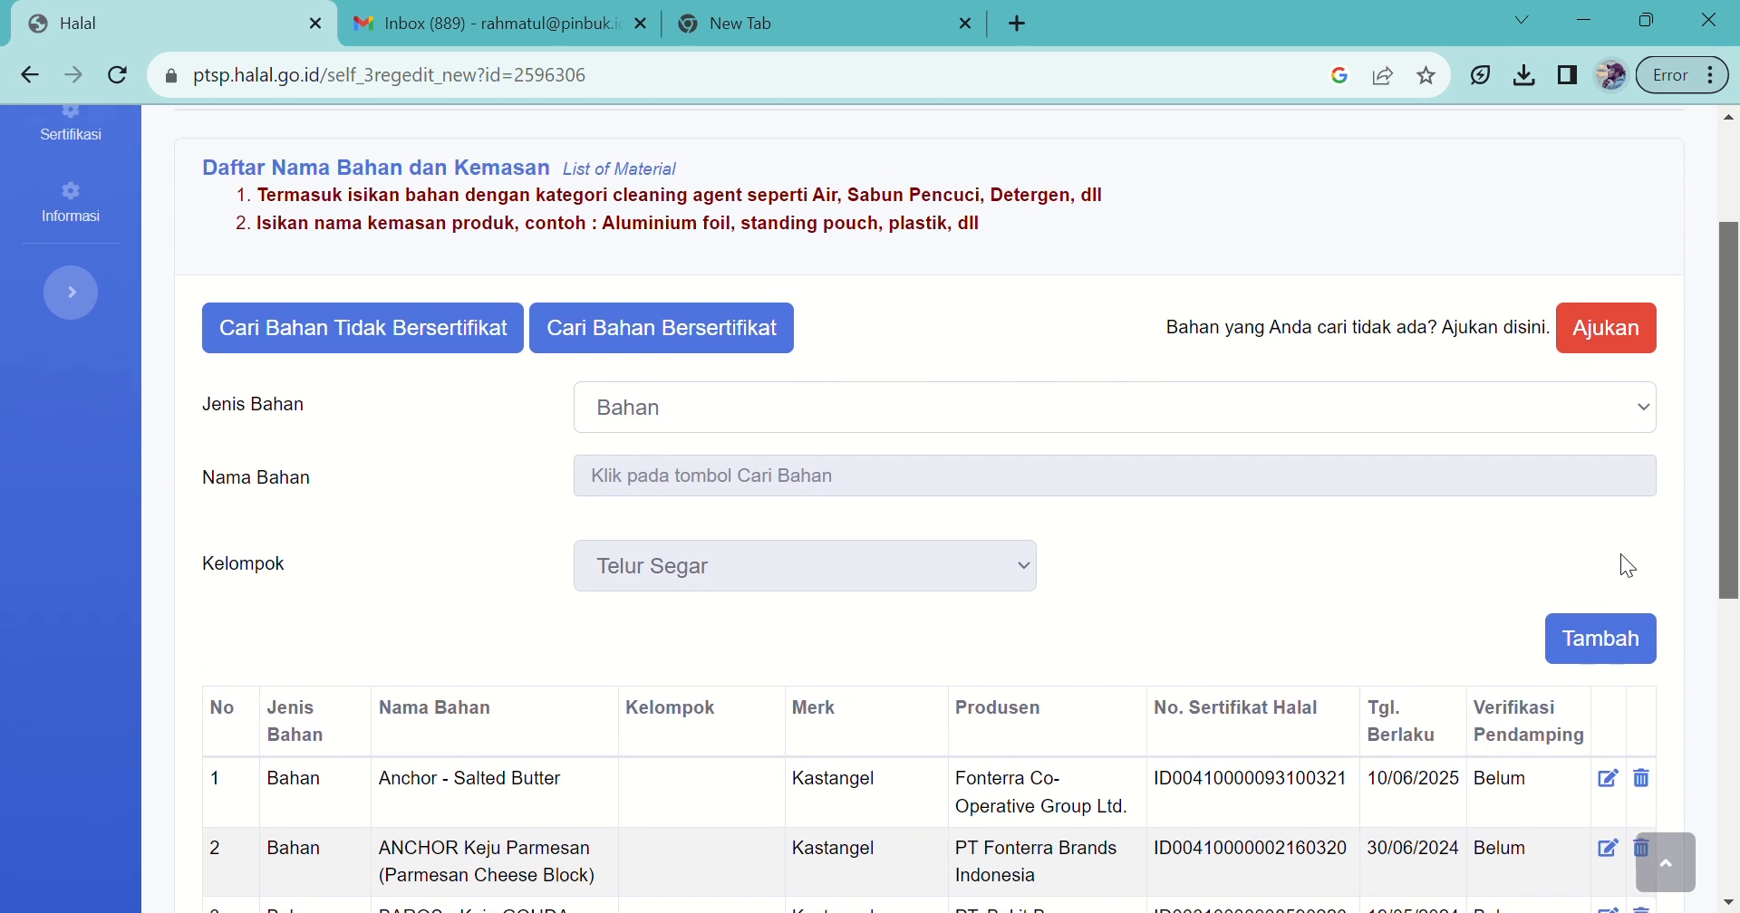
scroll(1628, 565, "down", 1)
left_click(1177, 399)
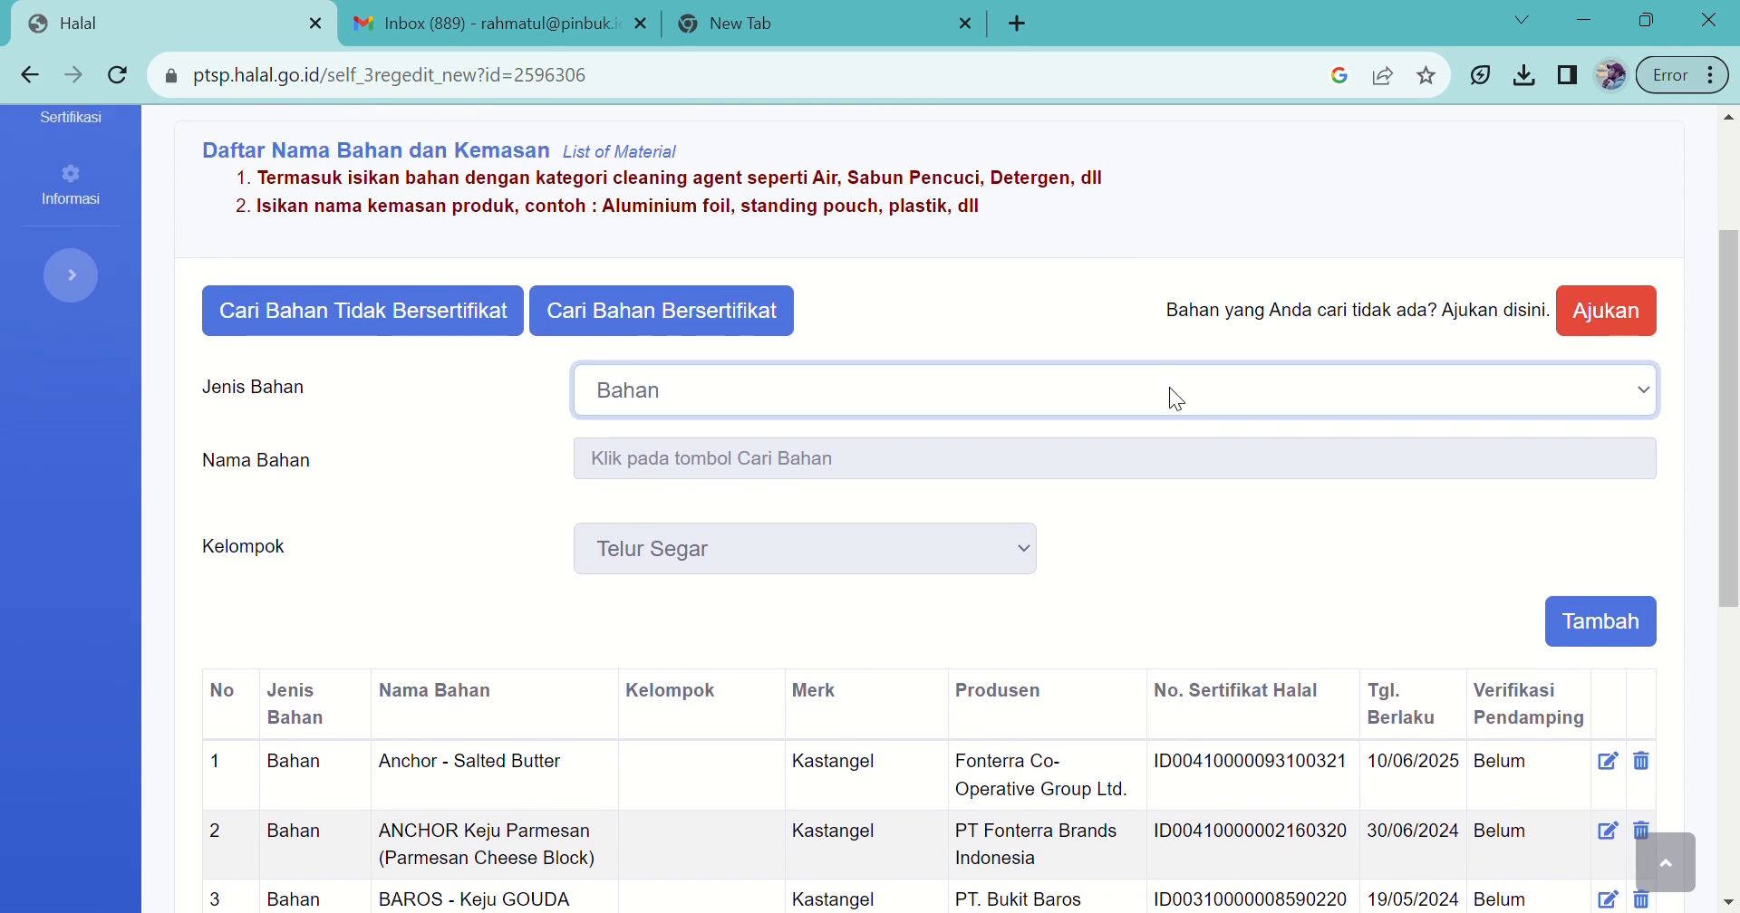
Step: Add certified Cleaning Agent SUNLIGHT Jeruk Nipis 100 with brand Kastangel
left_click(763, 458)
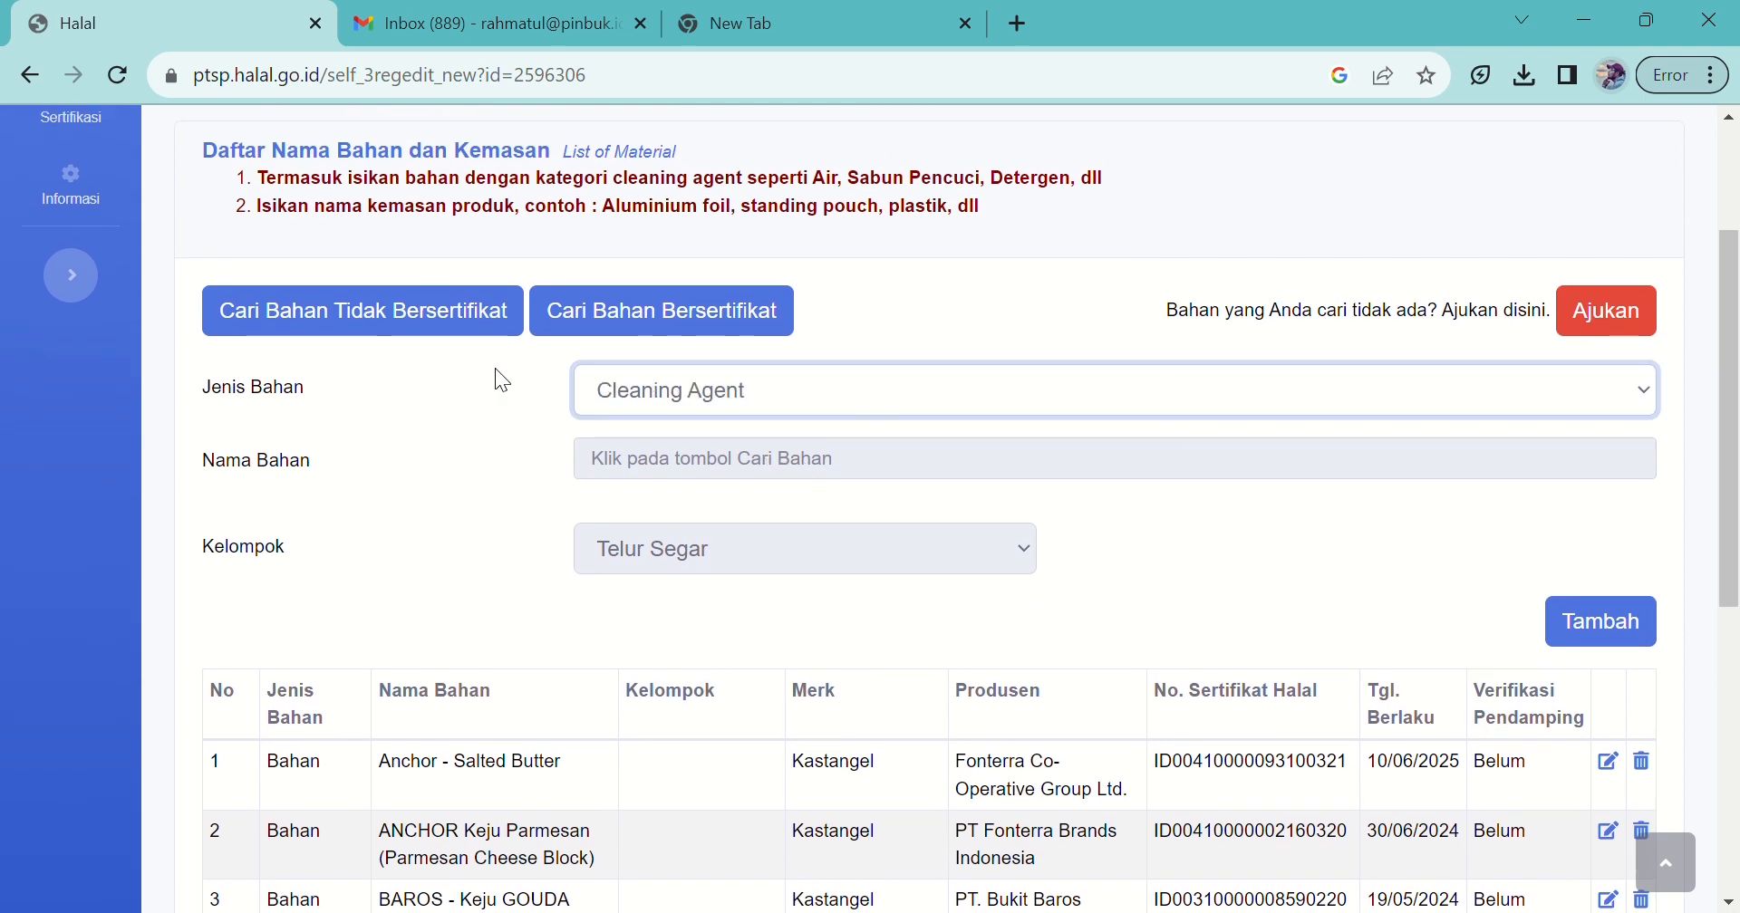
left_click(571, 324)
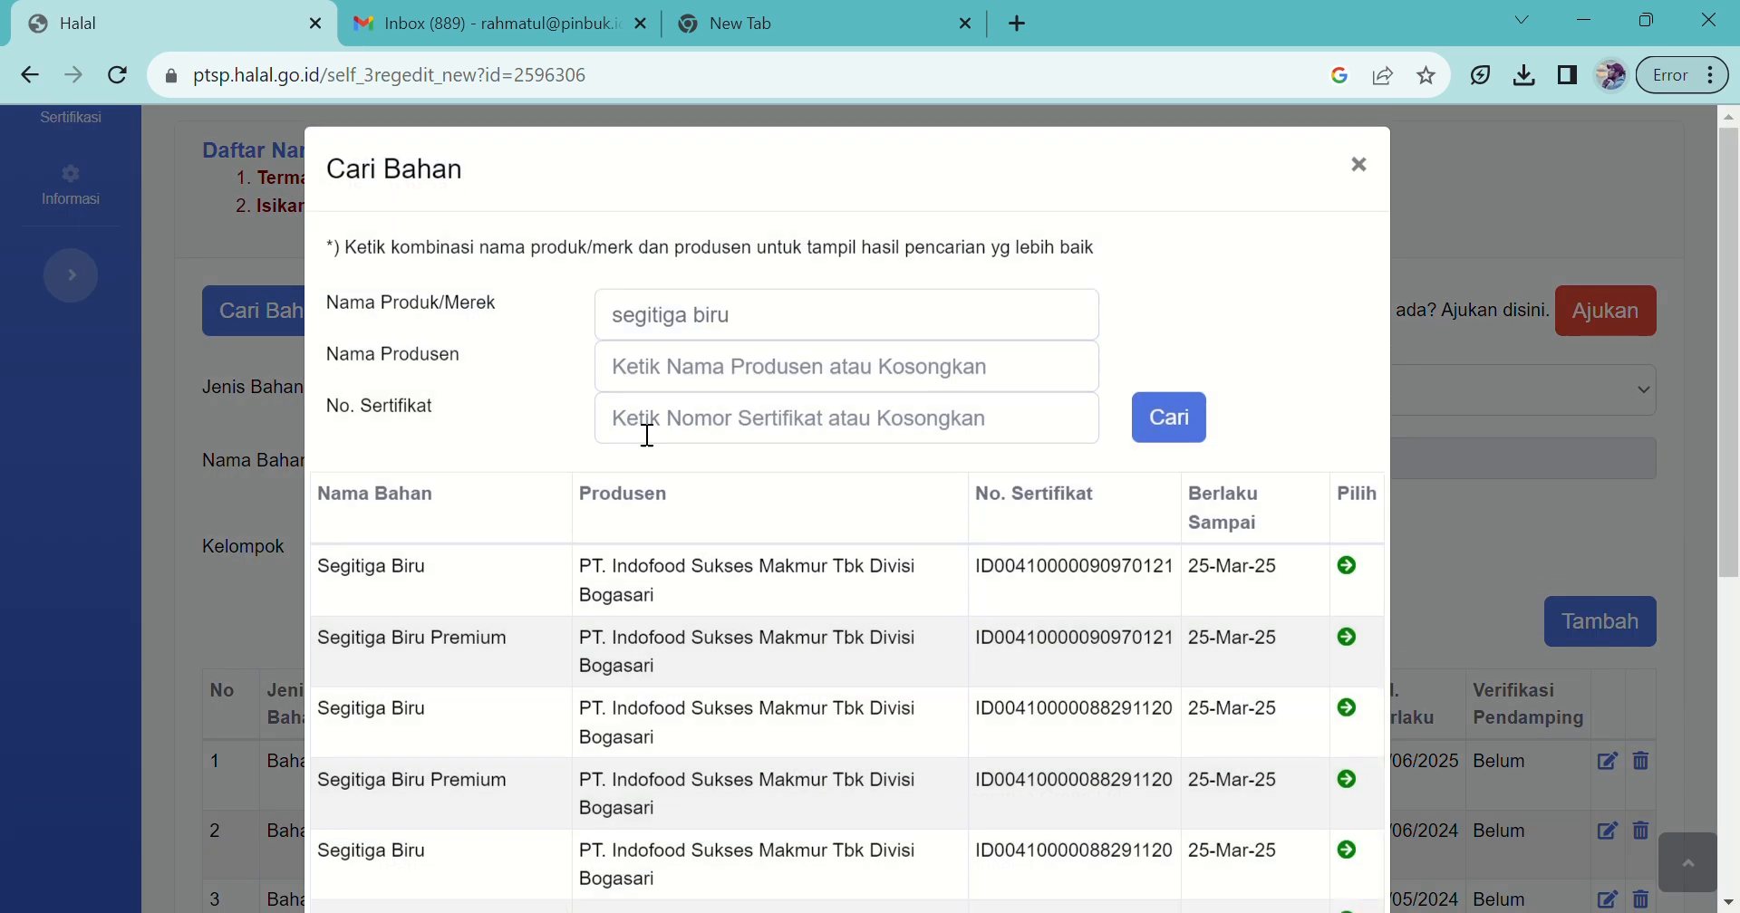
key("ctrl+a")
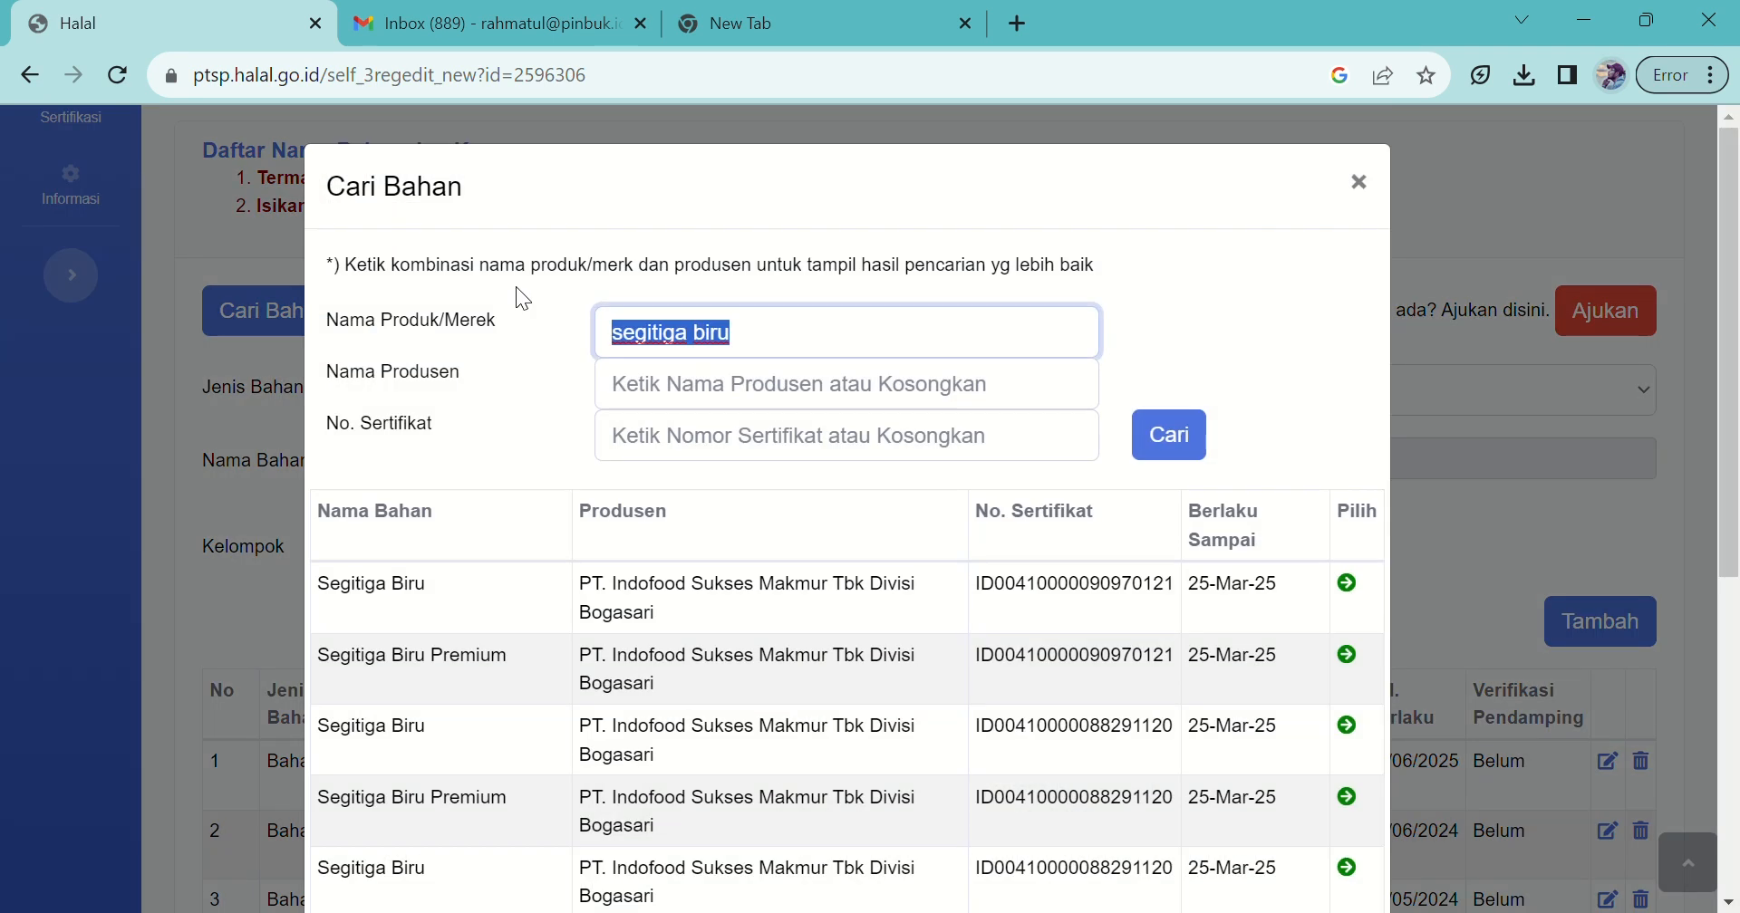
type("sunlight")
left_click(1169, 435)
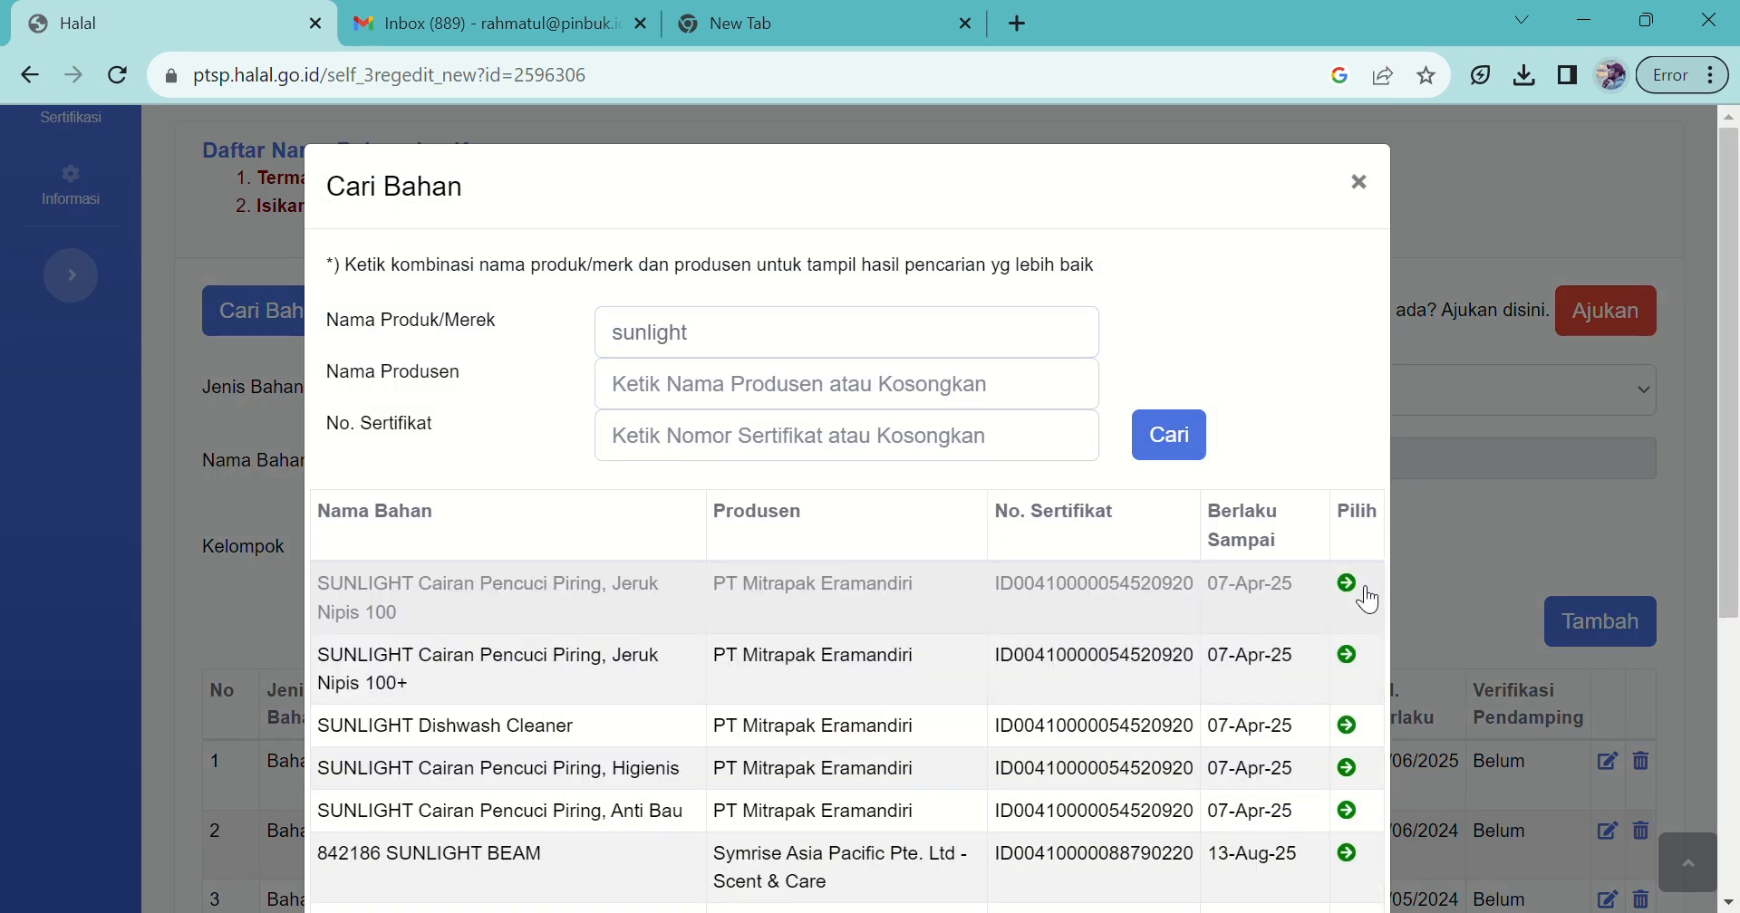
left_click(1347, 584)
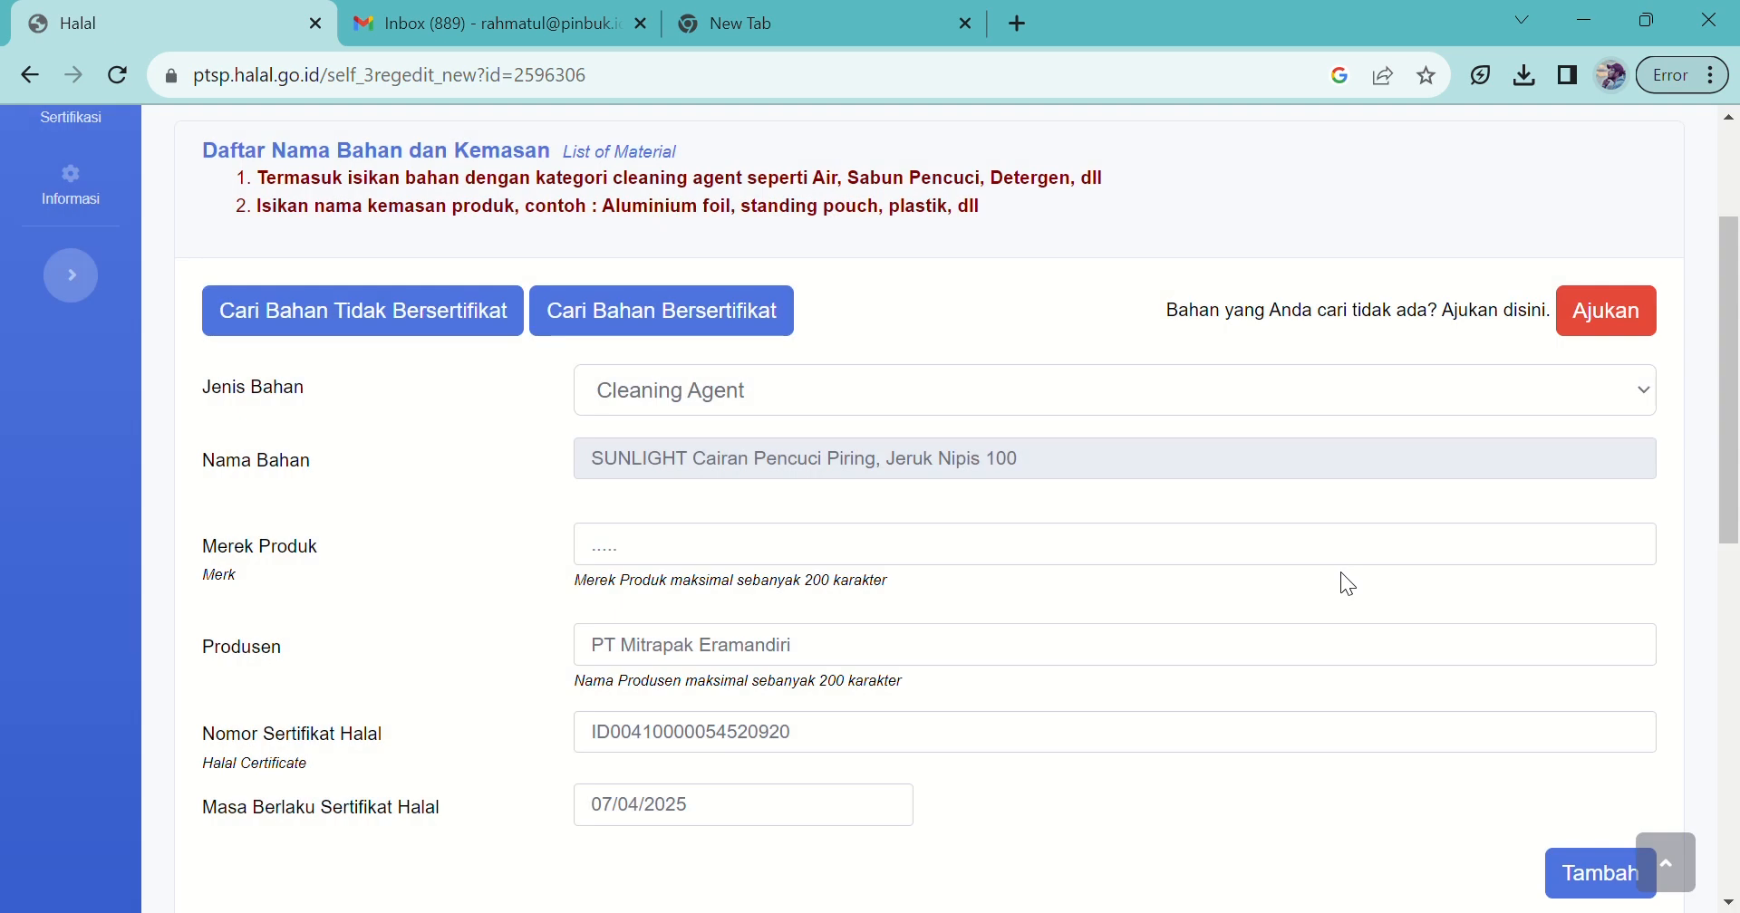
left_click(987, 555)
type("Kastangel")
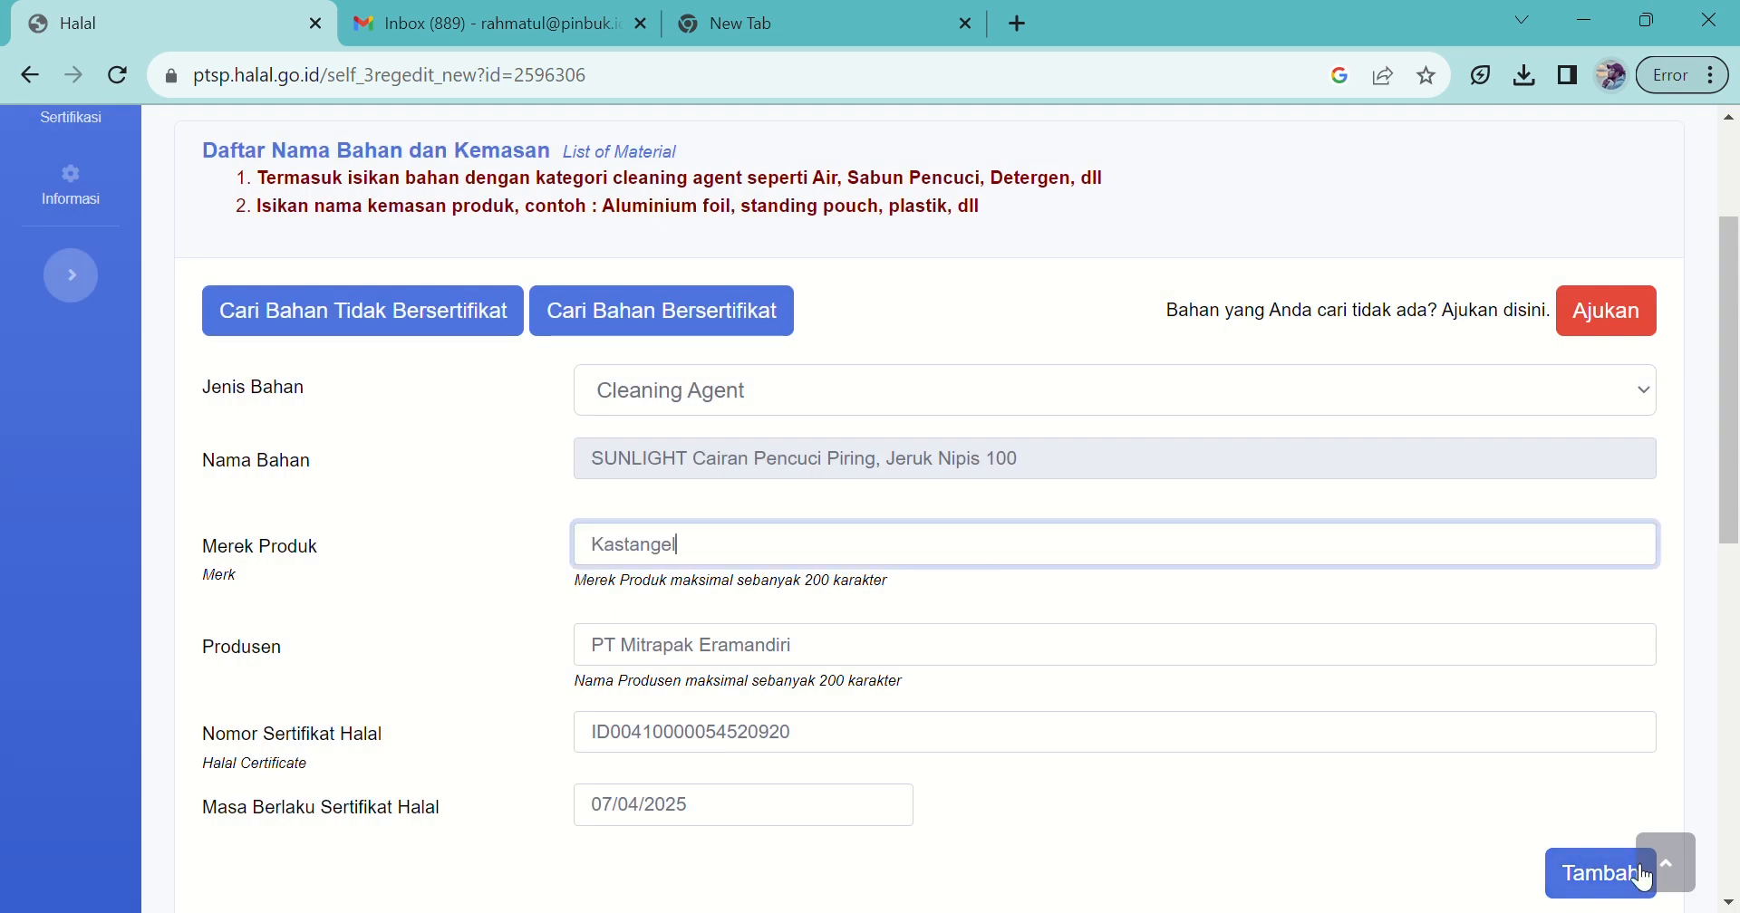
left_click(1644, 877)
Step: Add uncertified Air Sumur as a Cleaning Agent material
left_click(475, 389)
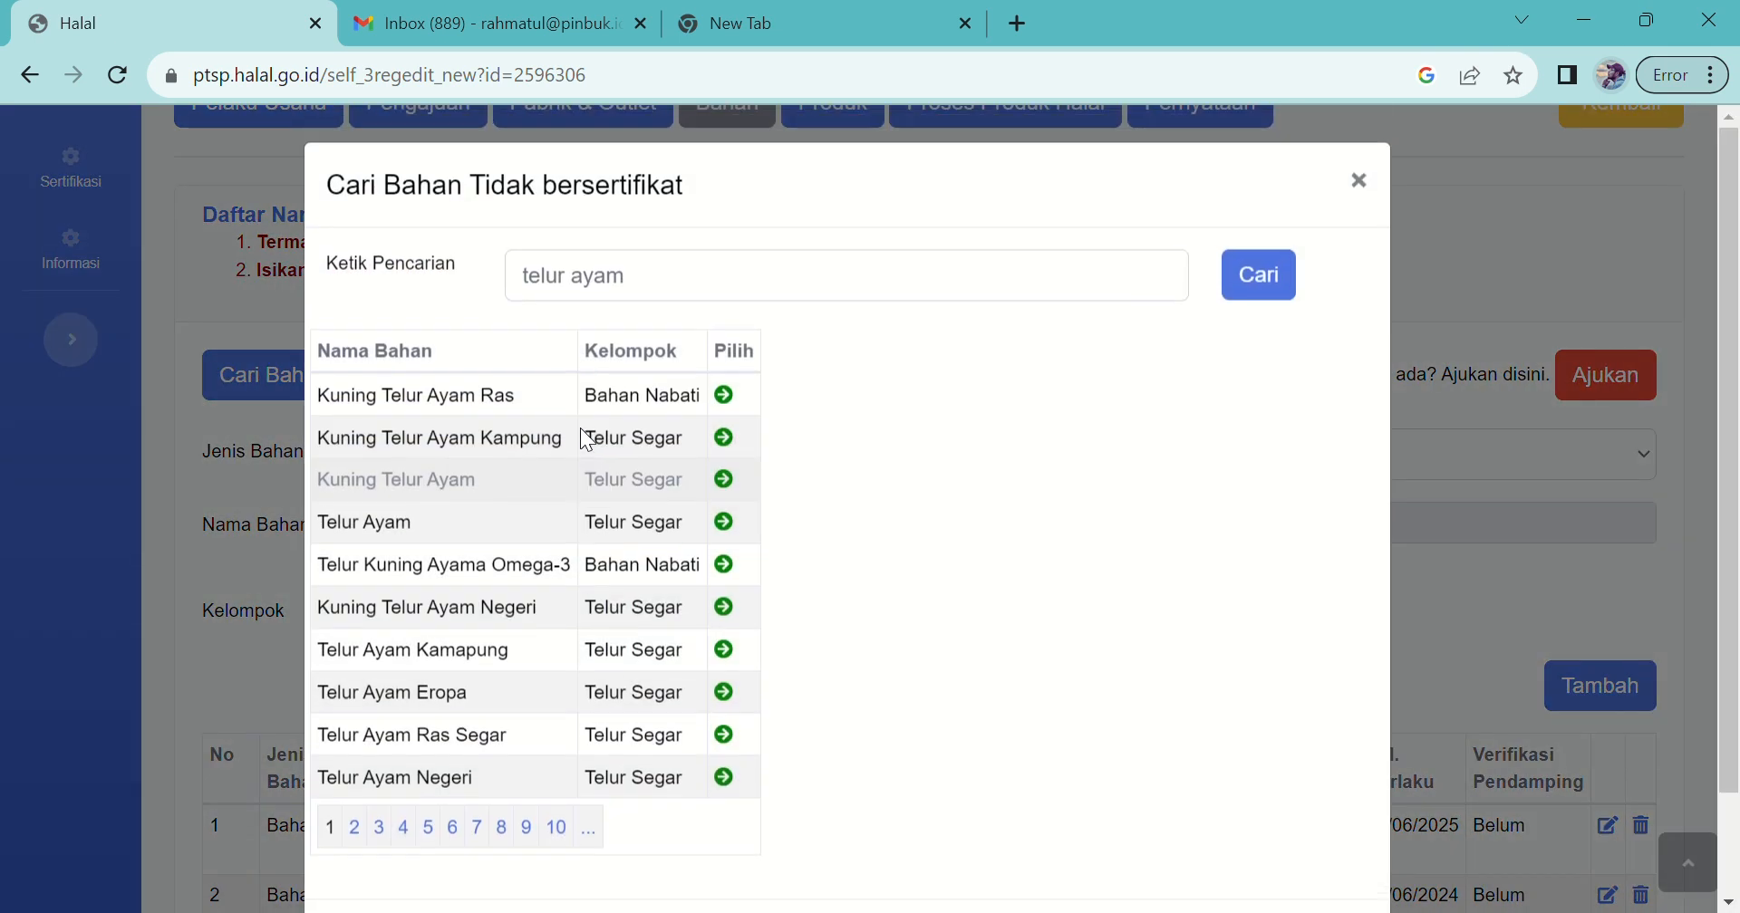
left_click(491, 308)
type("air sumu")
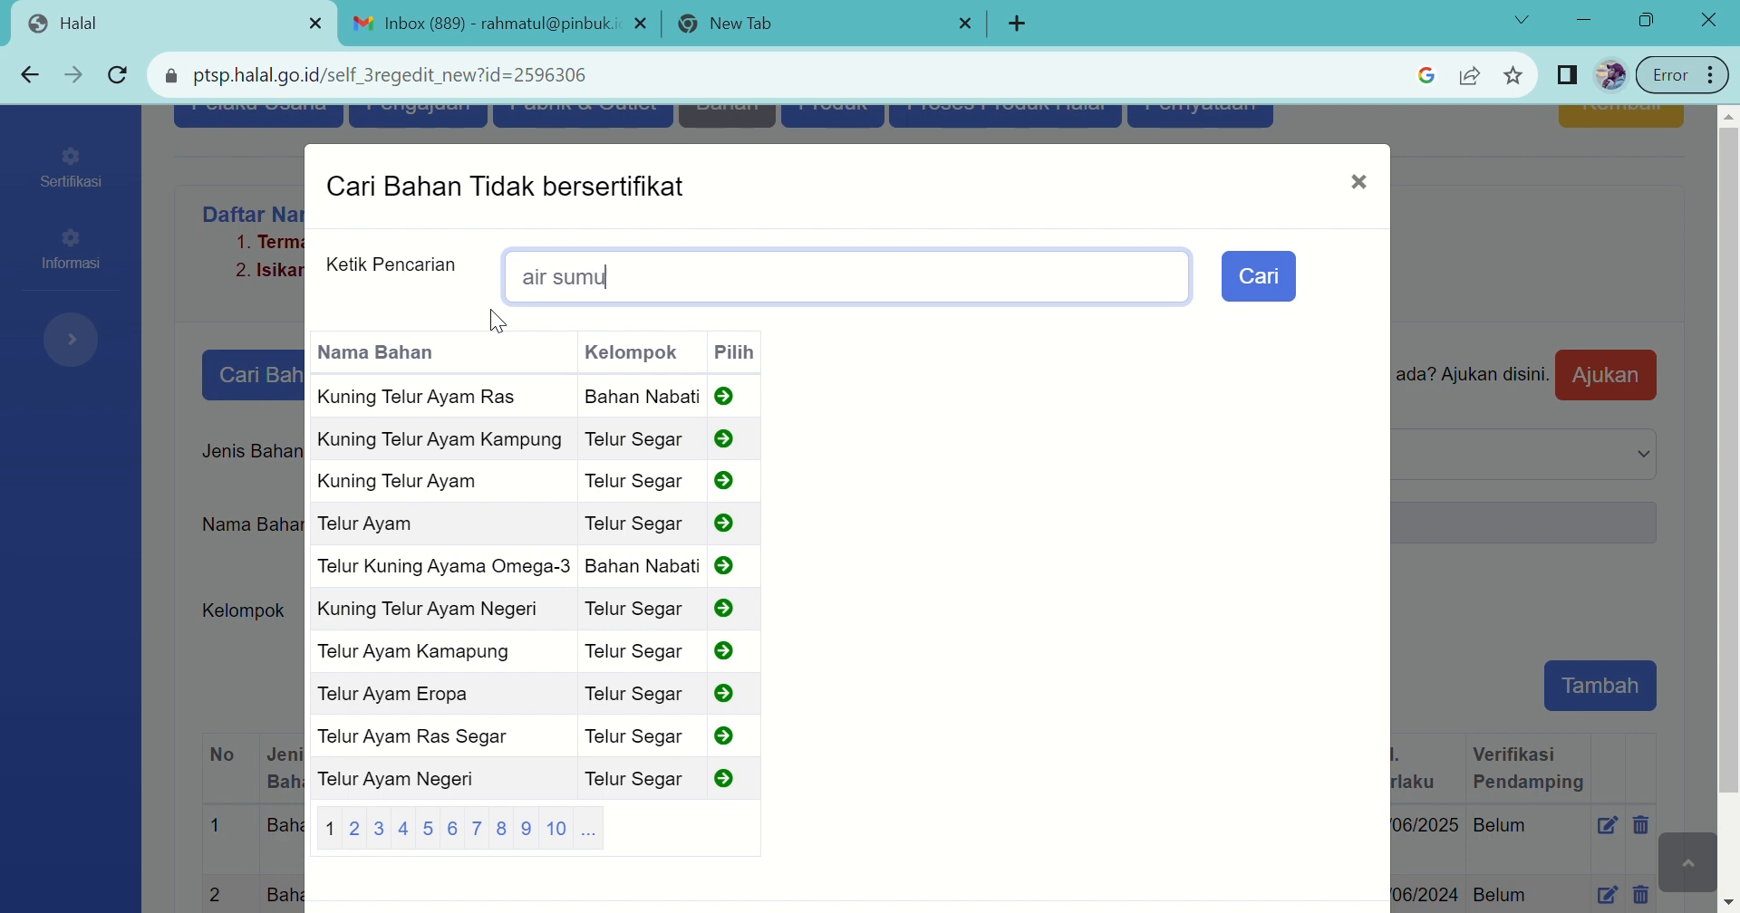
type("r")
left_click(1273, 295)
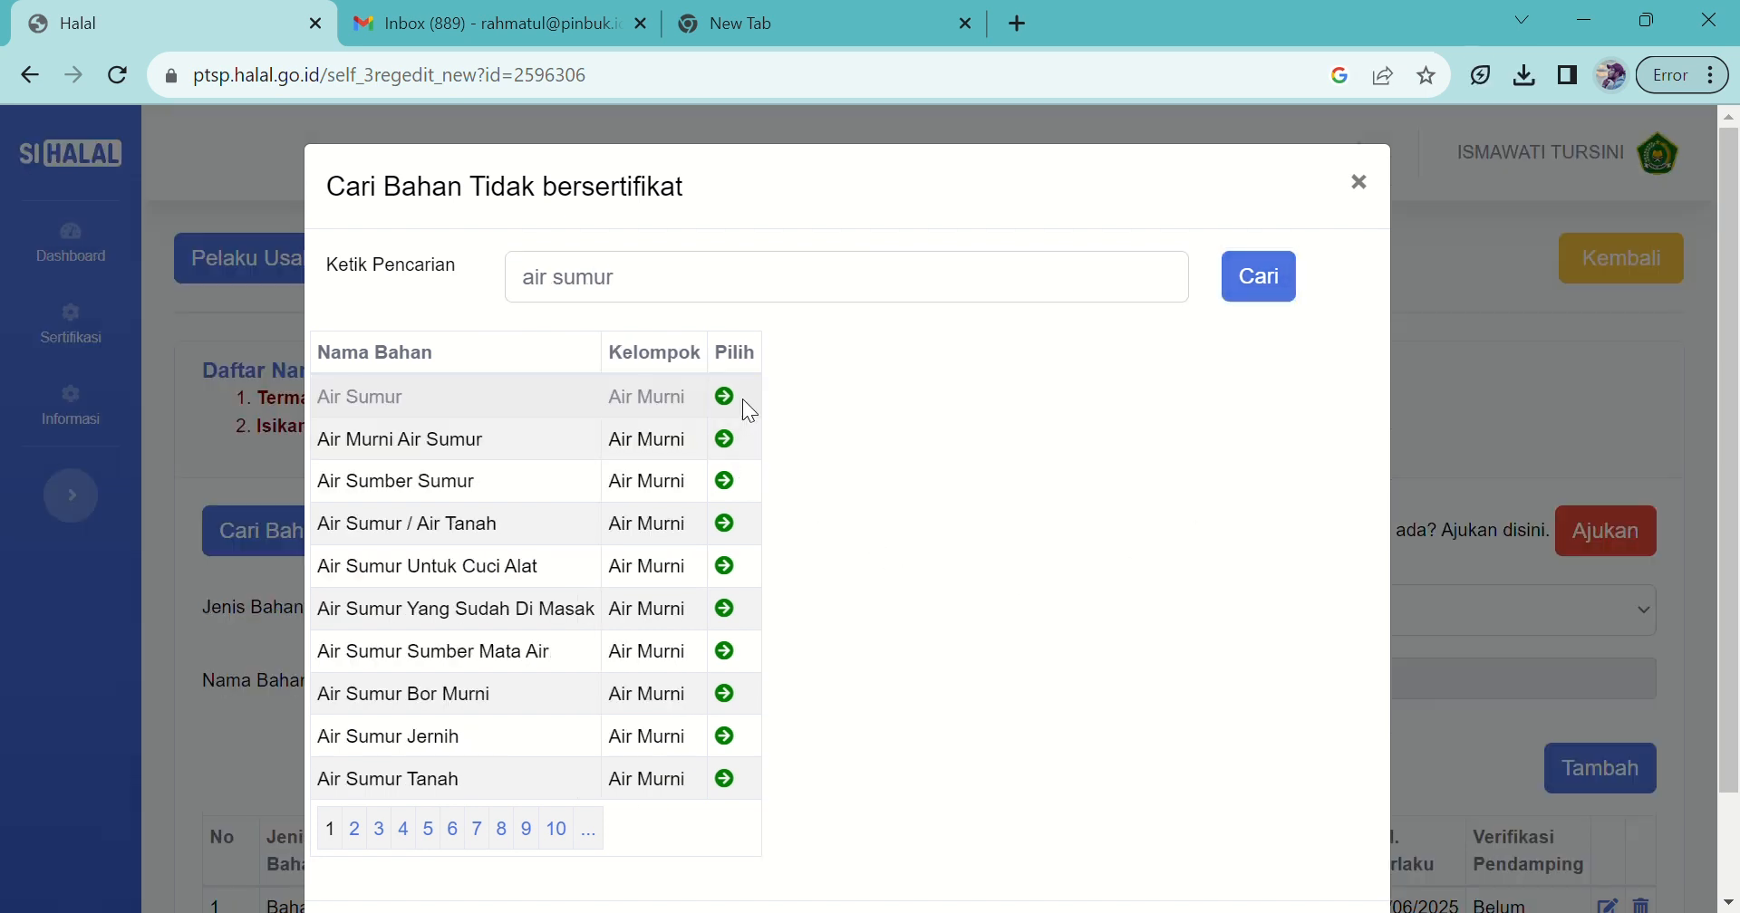
left_click(726, 397)
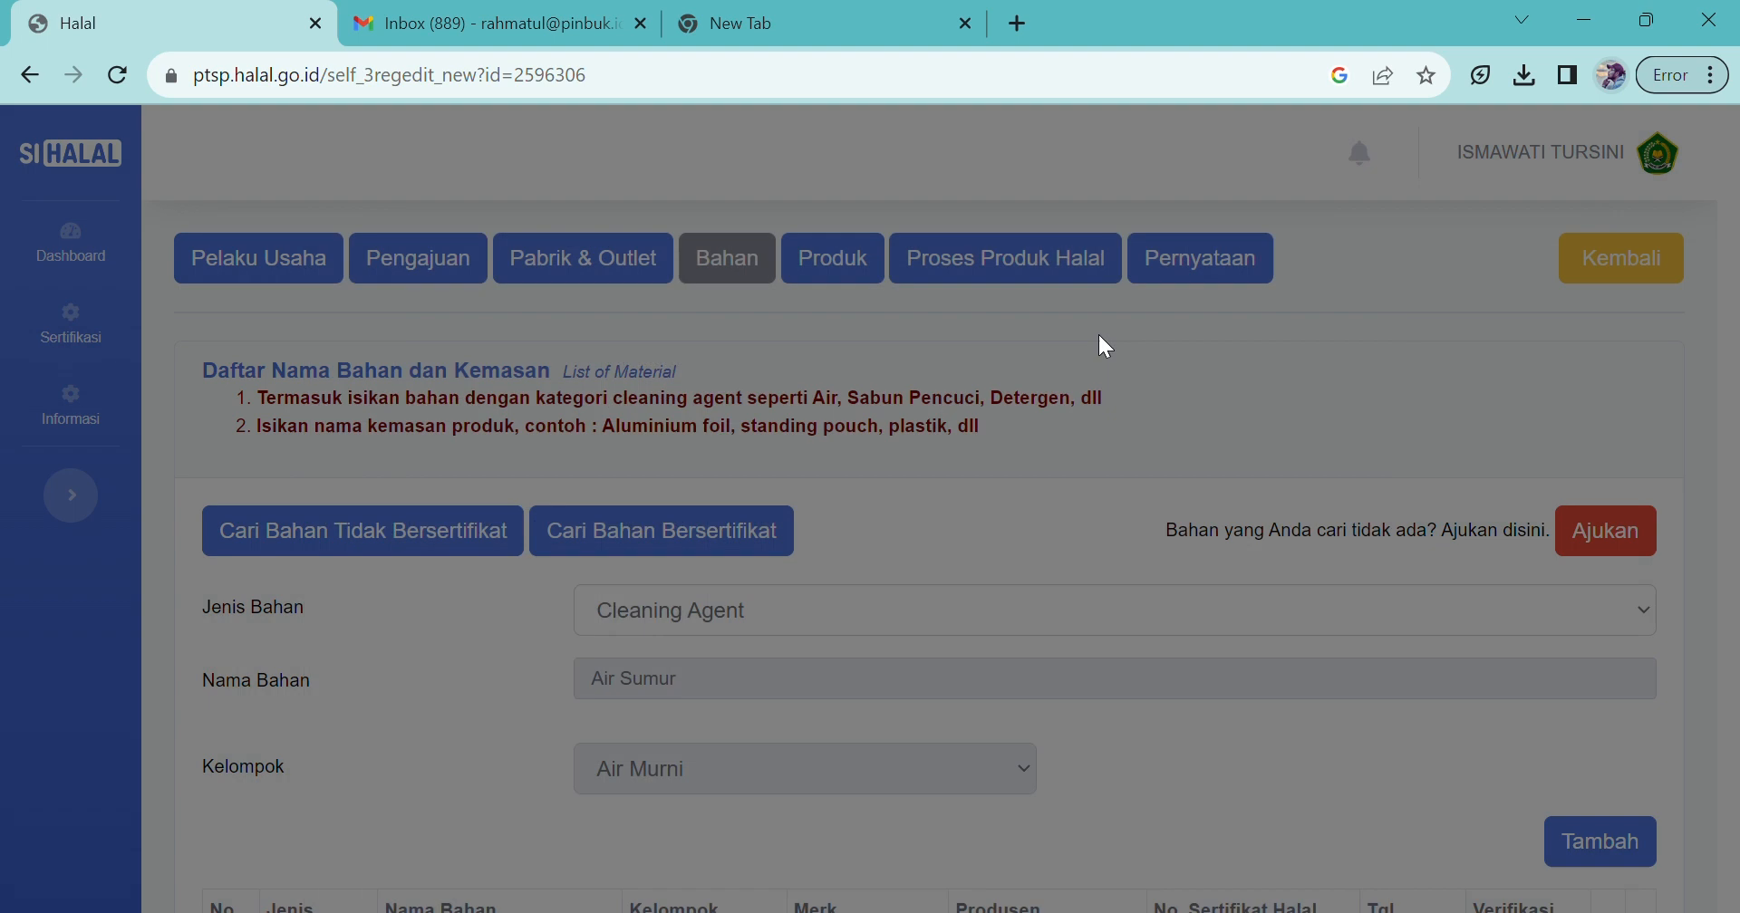
scroll(1732, 489, "down", 1)
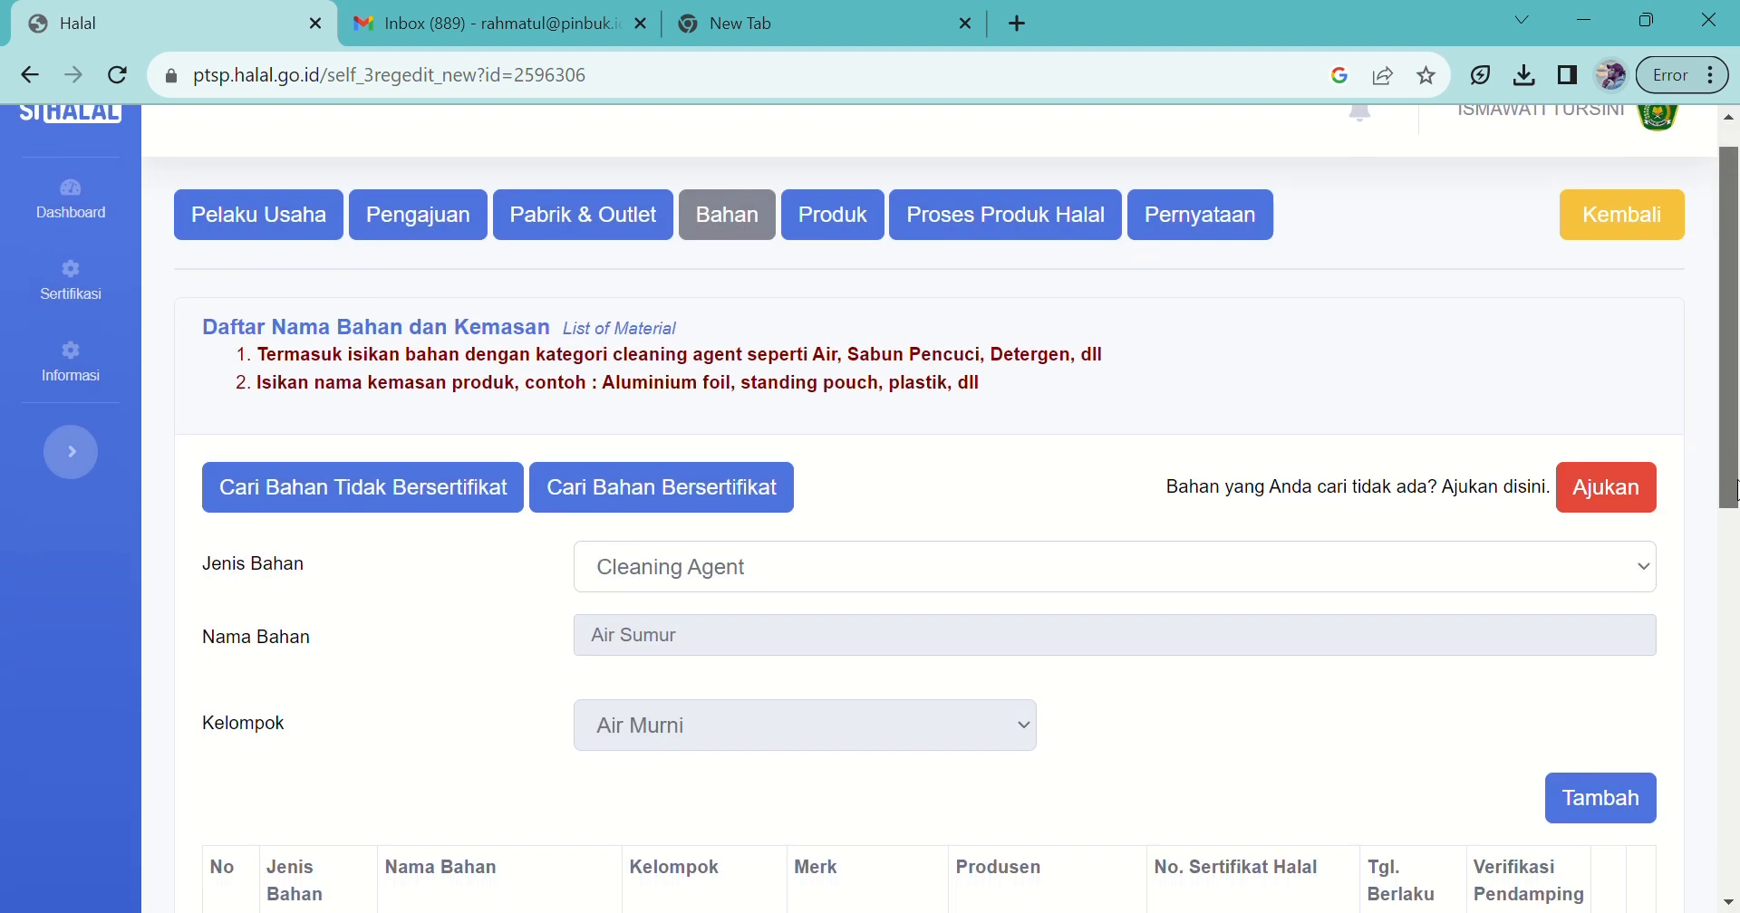
scroll(1733, 489, "down", 4)
left_click(1586, 444)
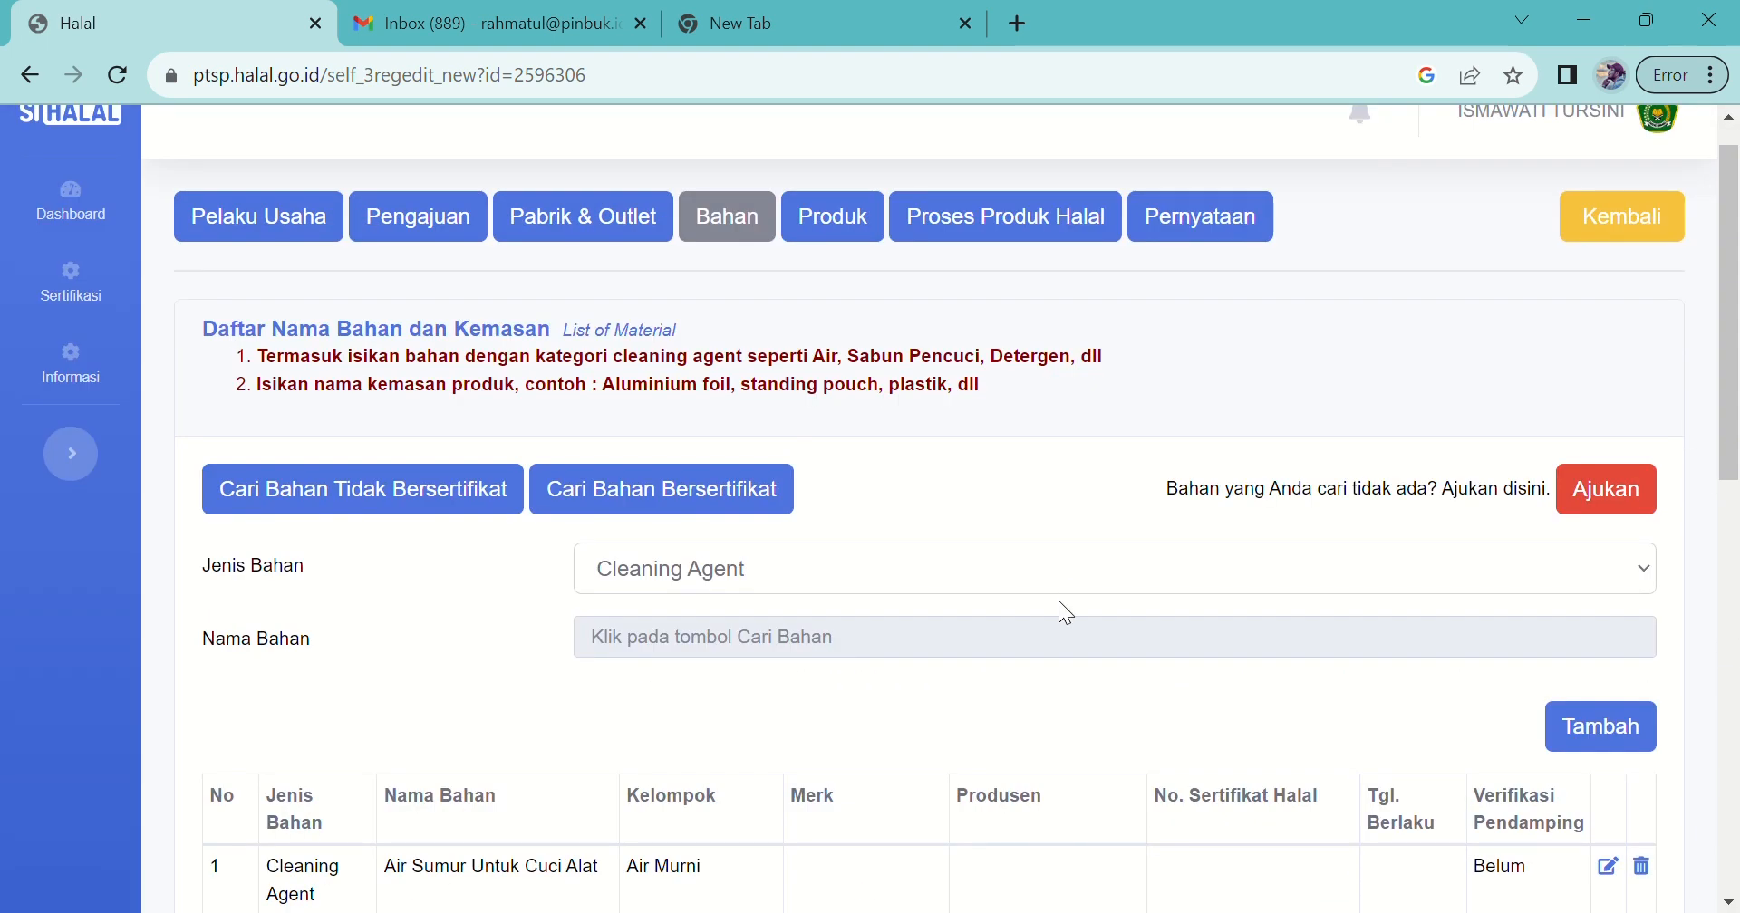
left_click(915, 576)
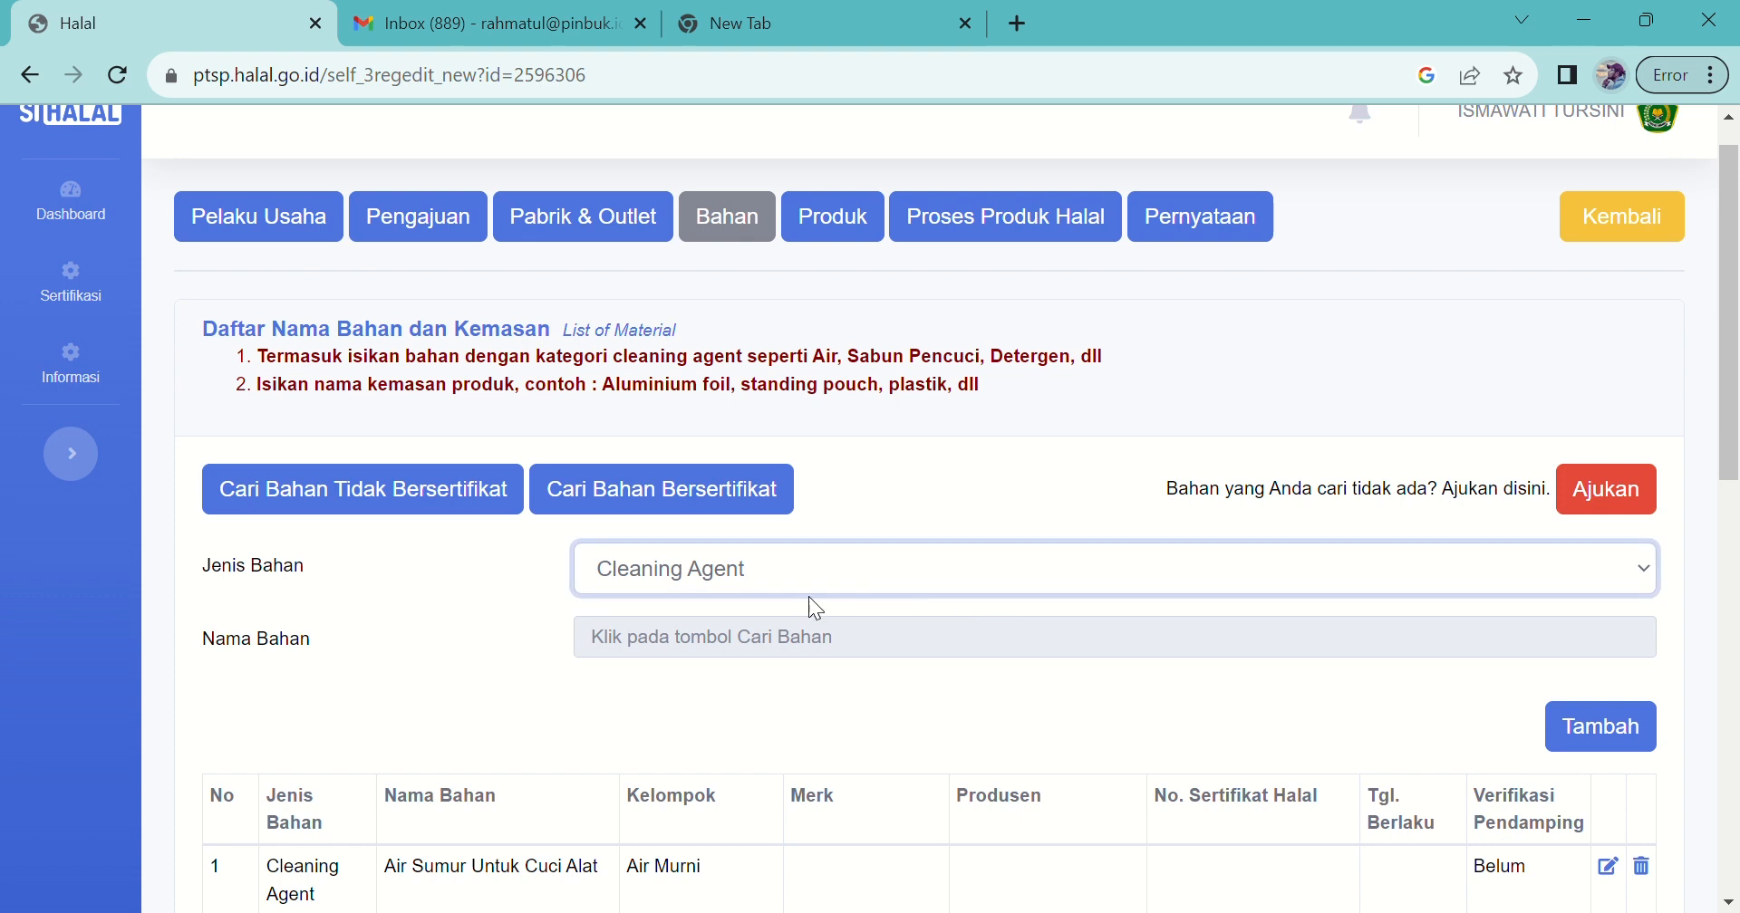
Step: Set Jenis Bahan to Kemasan and search certified materials for 'toples ct 250'
key("Down")
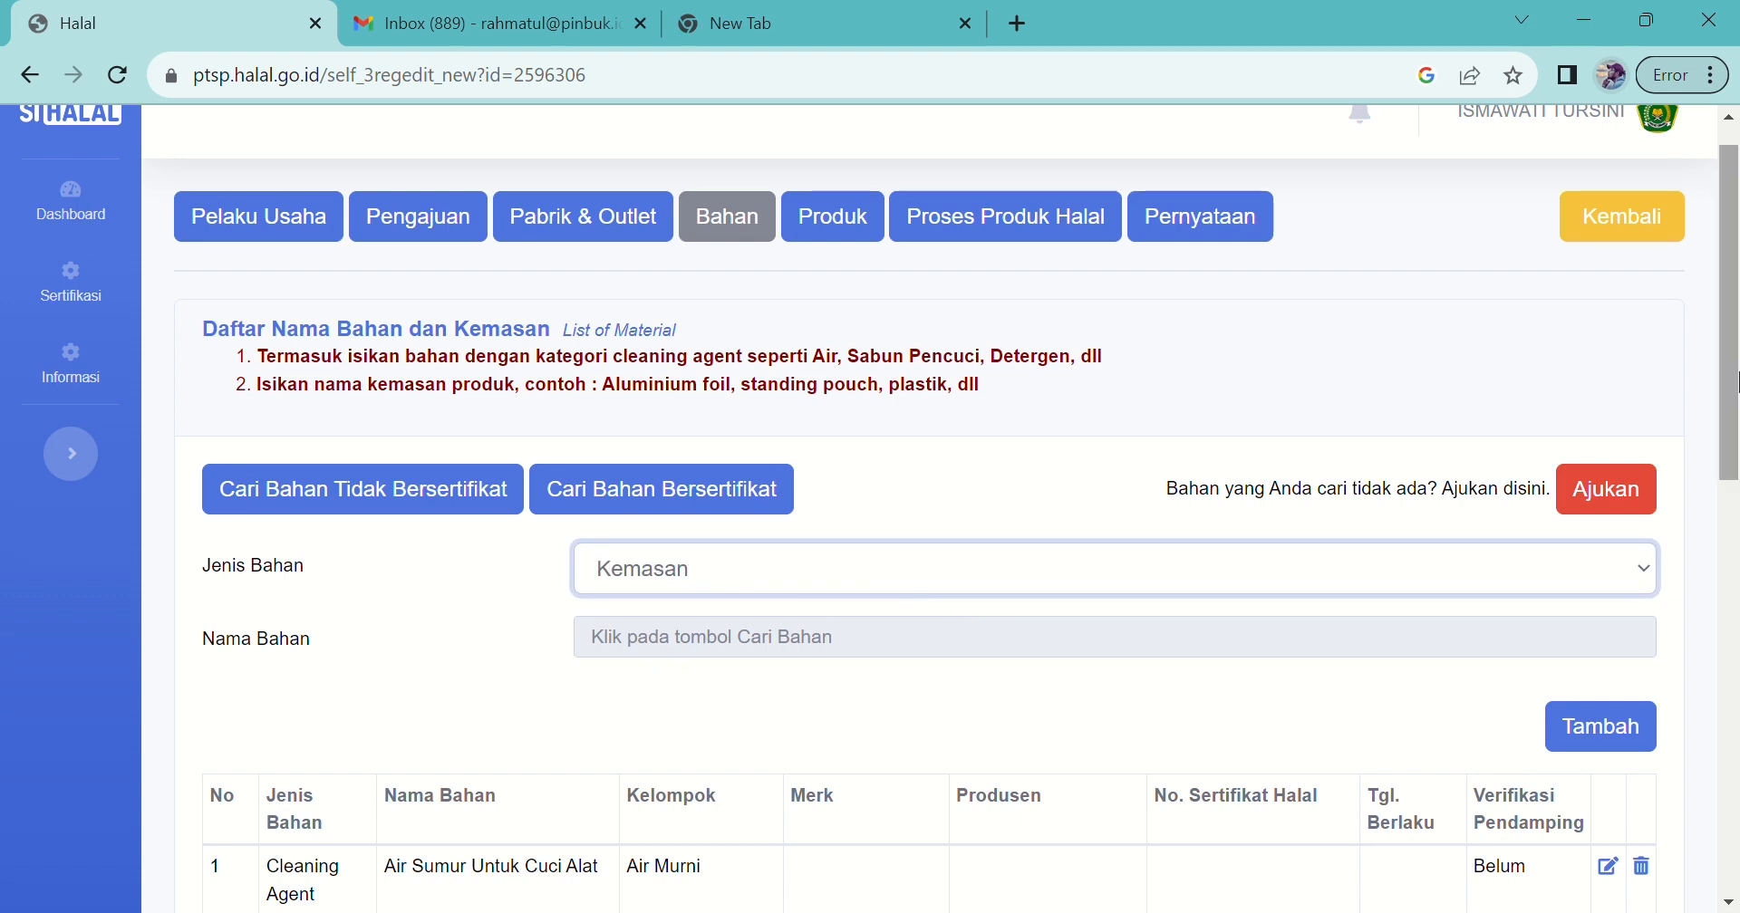
scroll(1735, 394, "down", 1)
scroll(1735, 394, "down", 1)
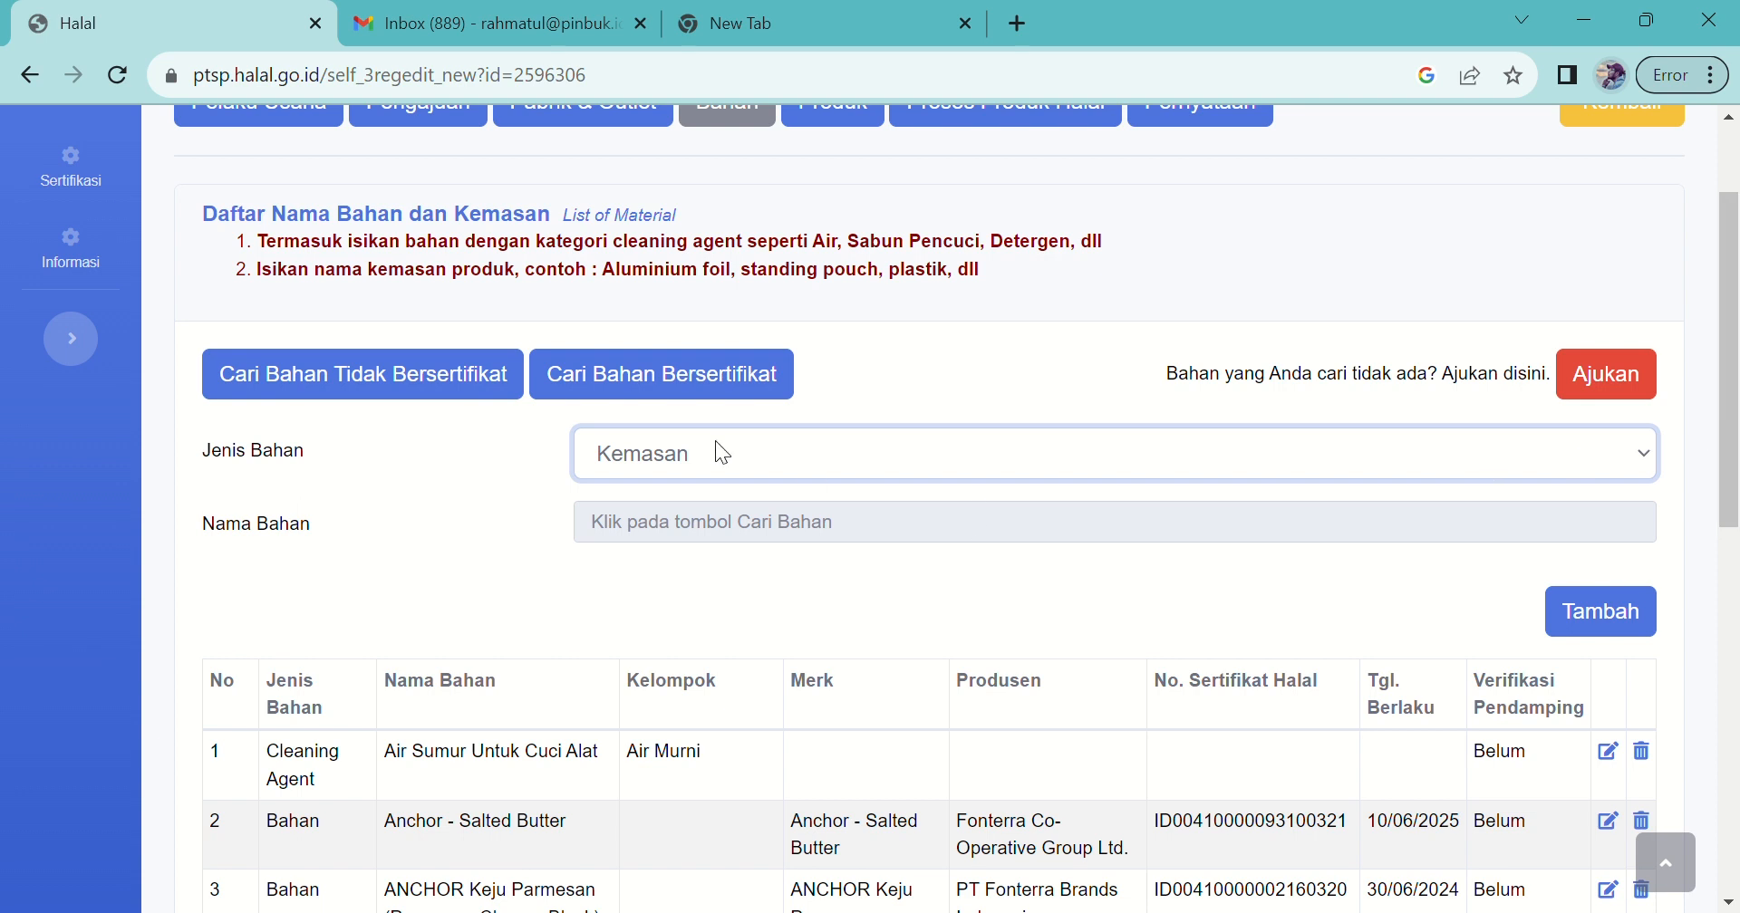
left_click(595, 392)
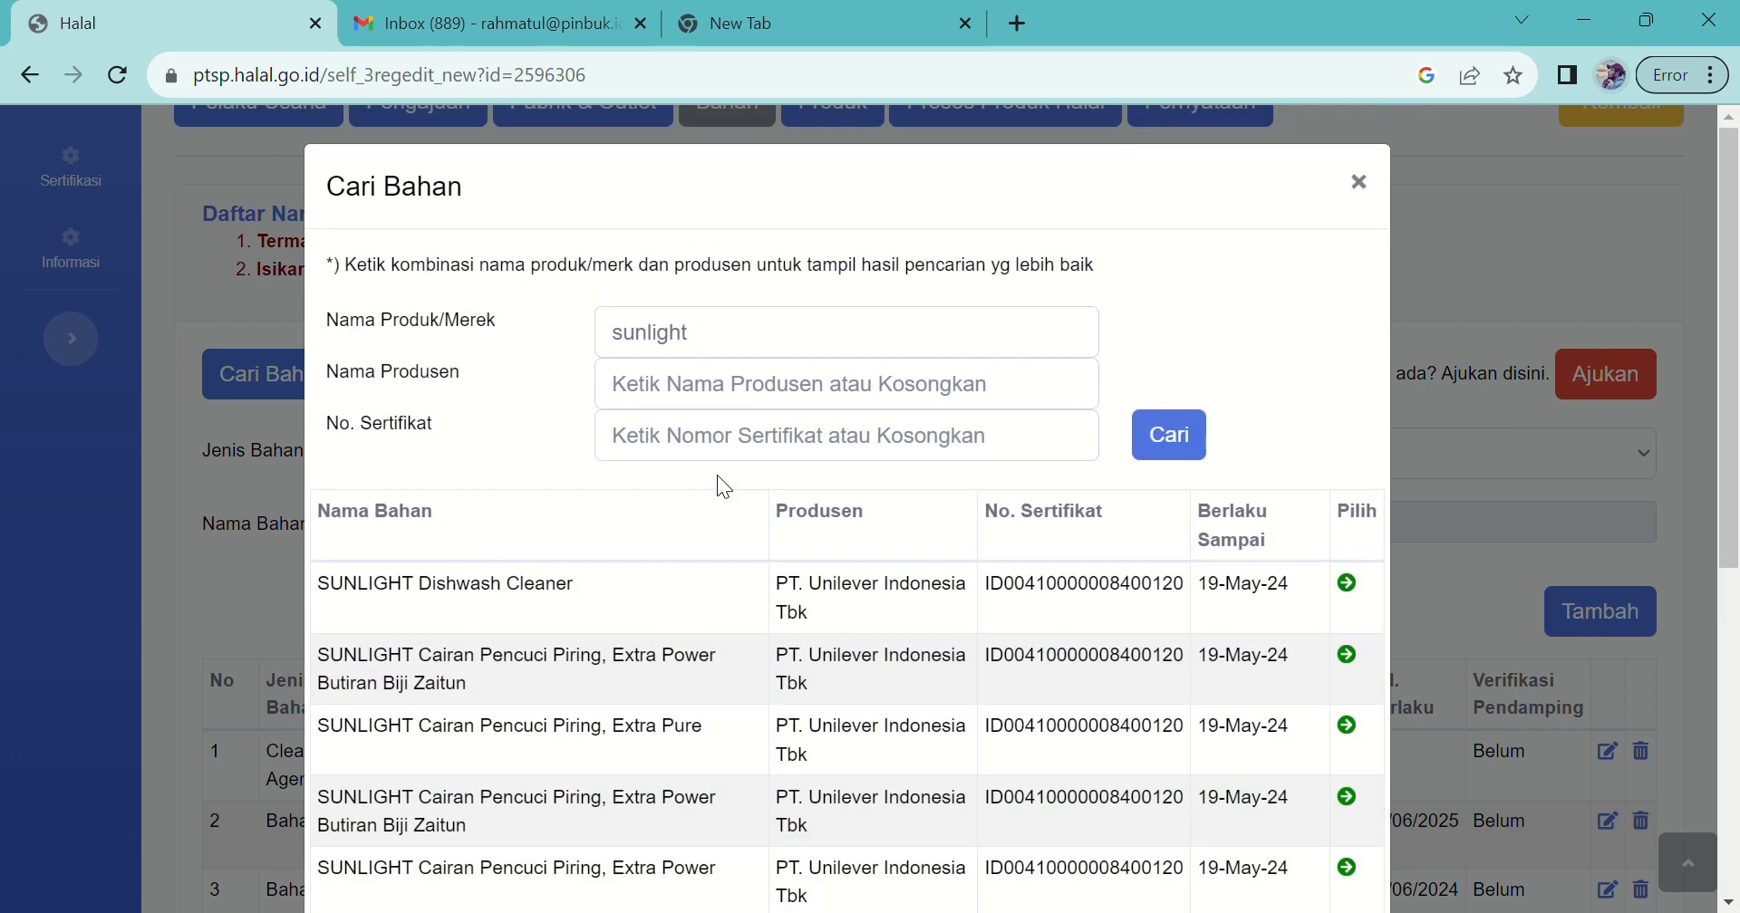
left_click(731, 346)
double_click(637, 347)
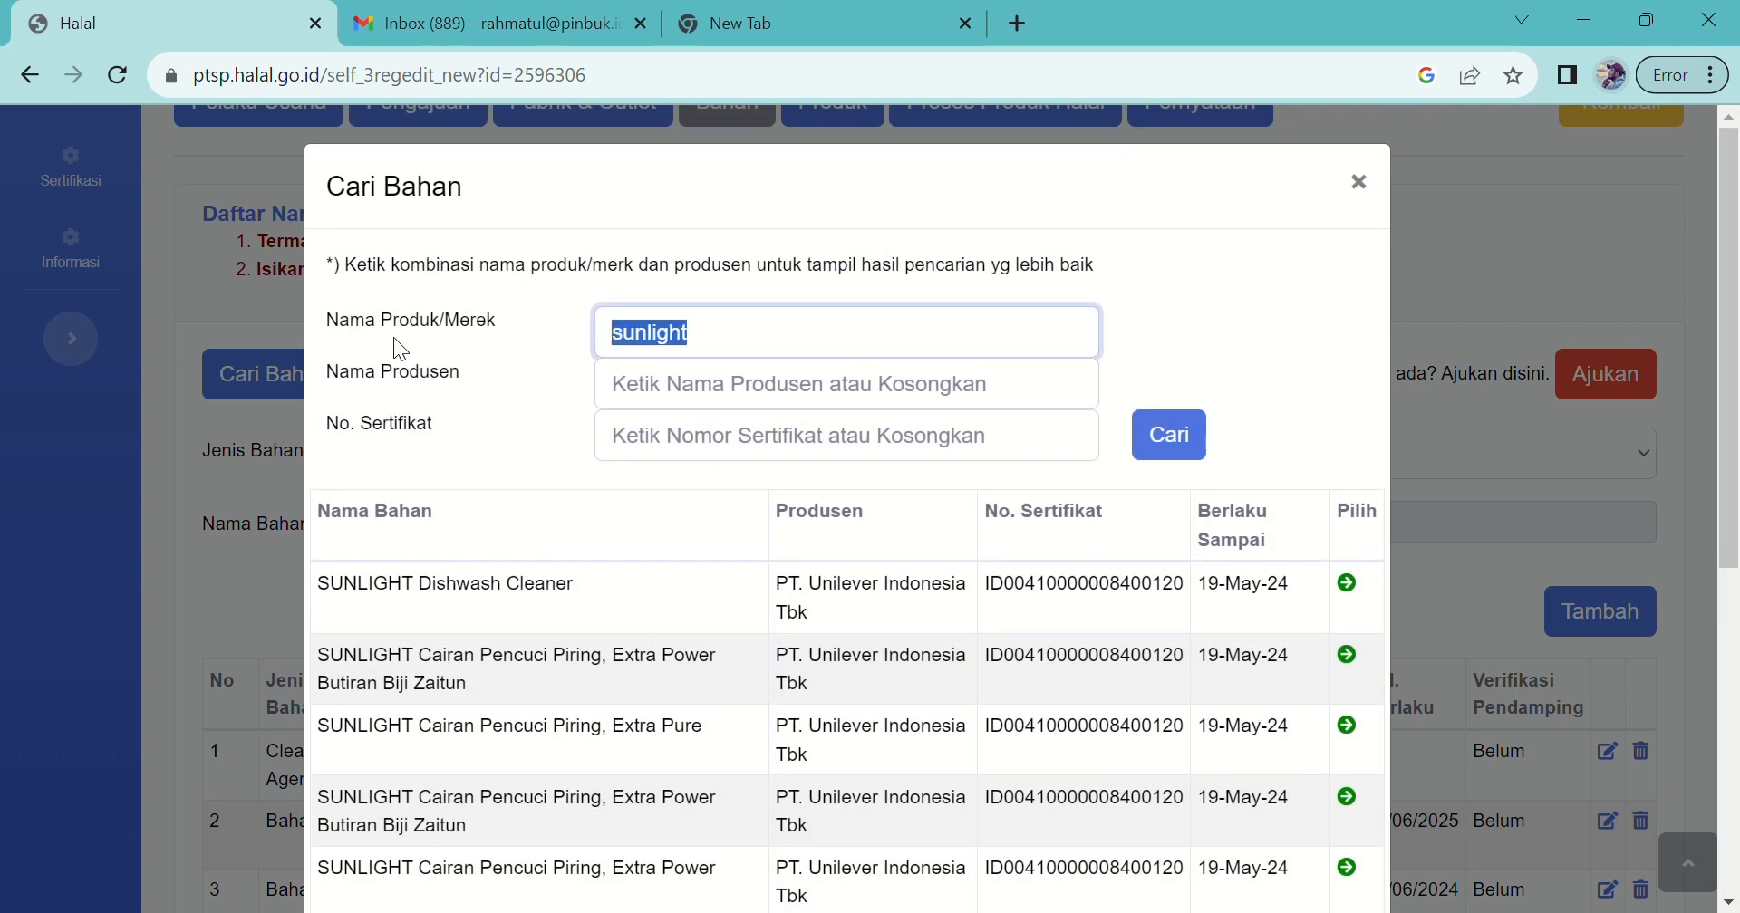
type("toples")
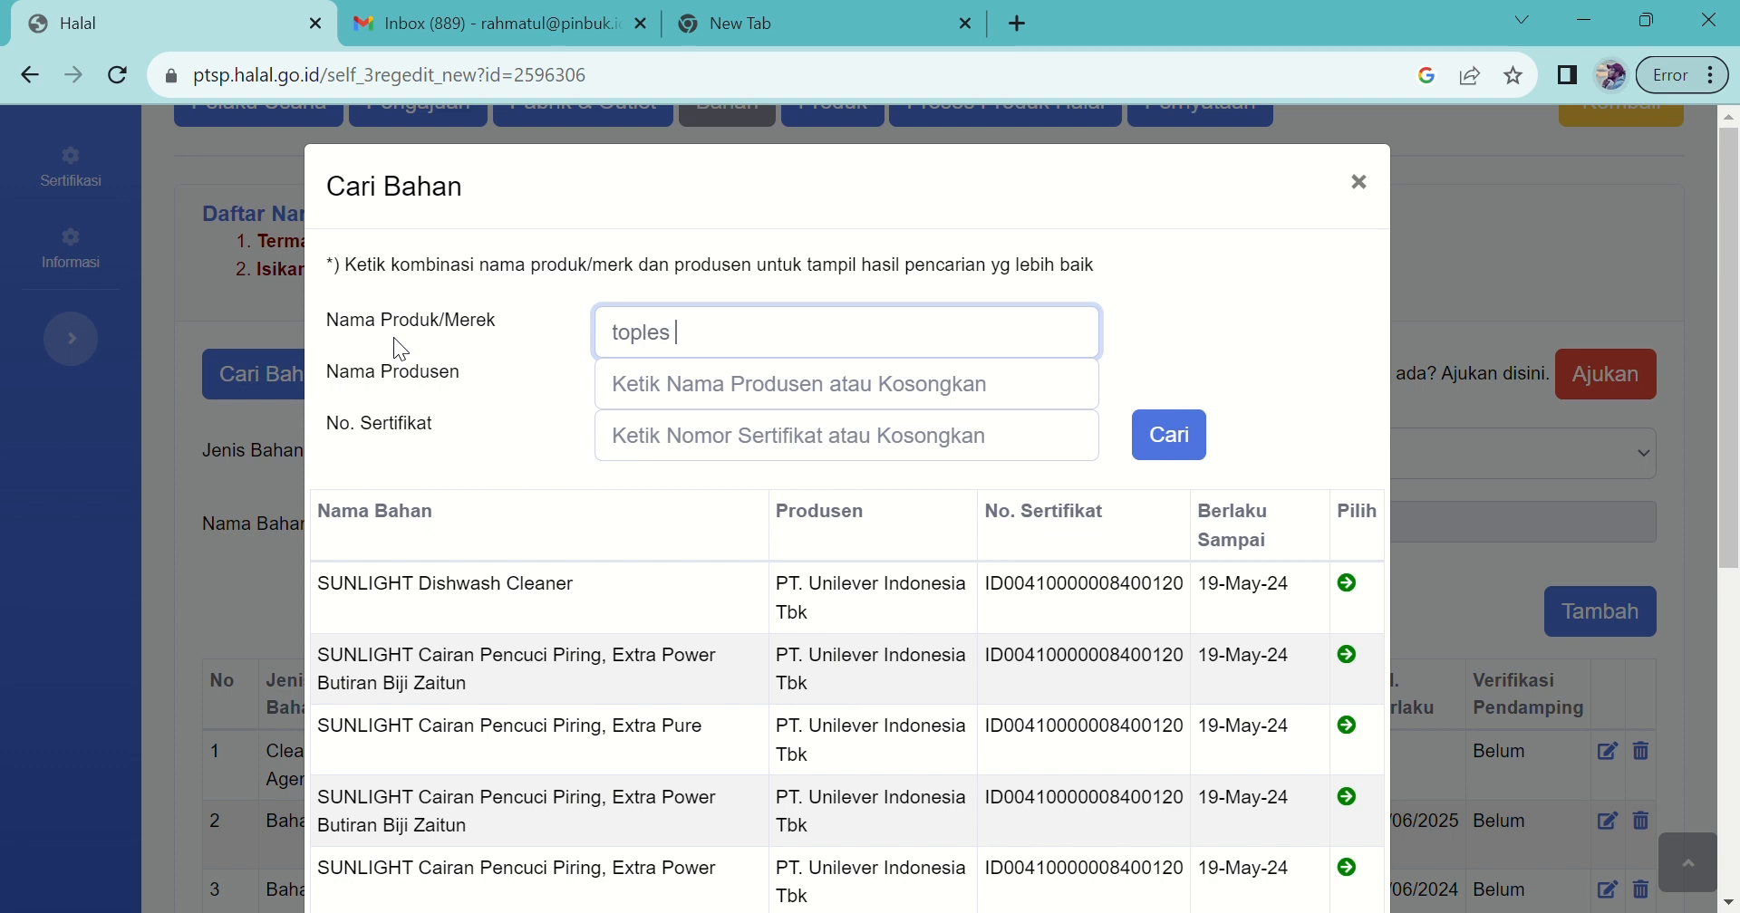
type("ct 250")
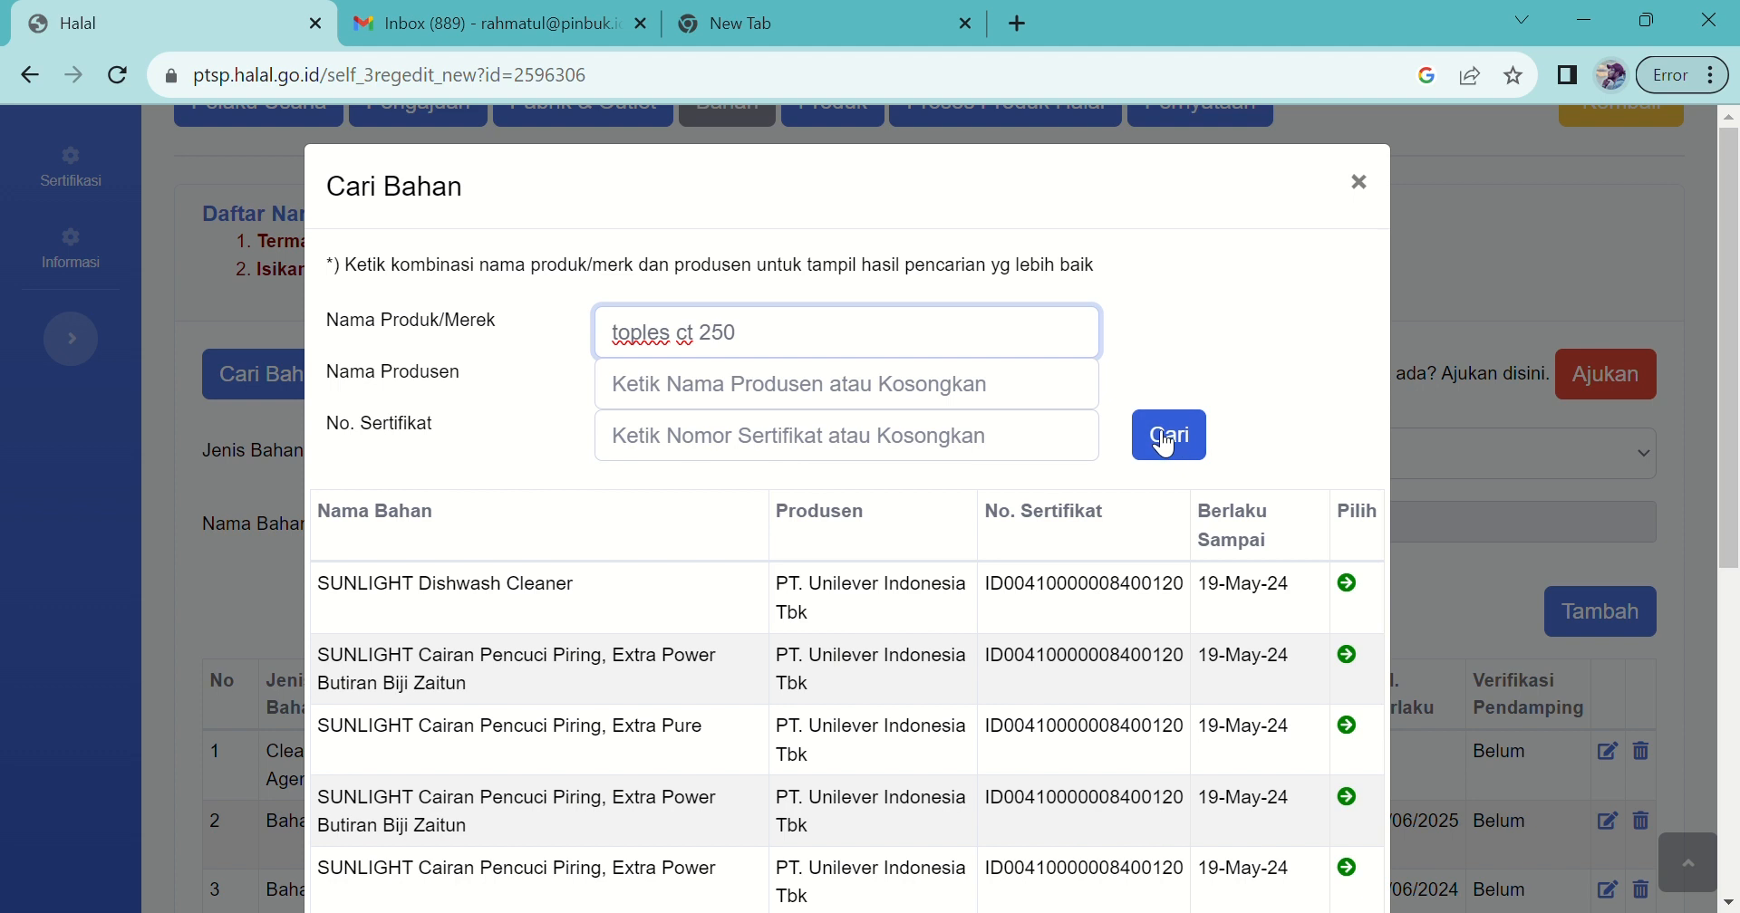
left_click(1209, 460)
left_click(1209, 459)
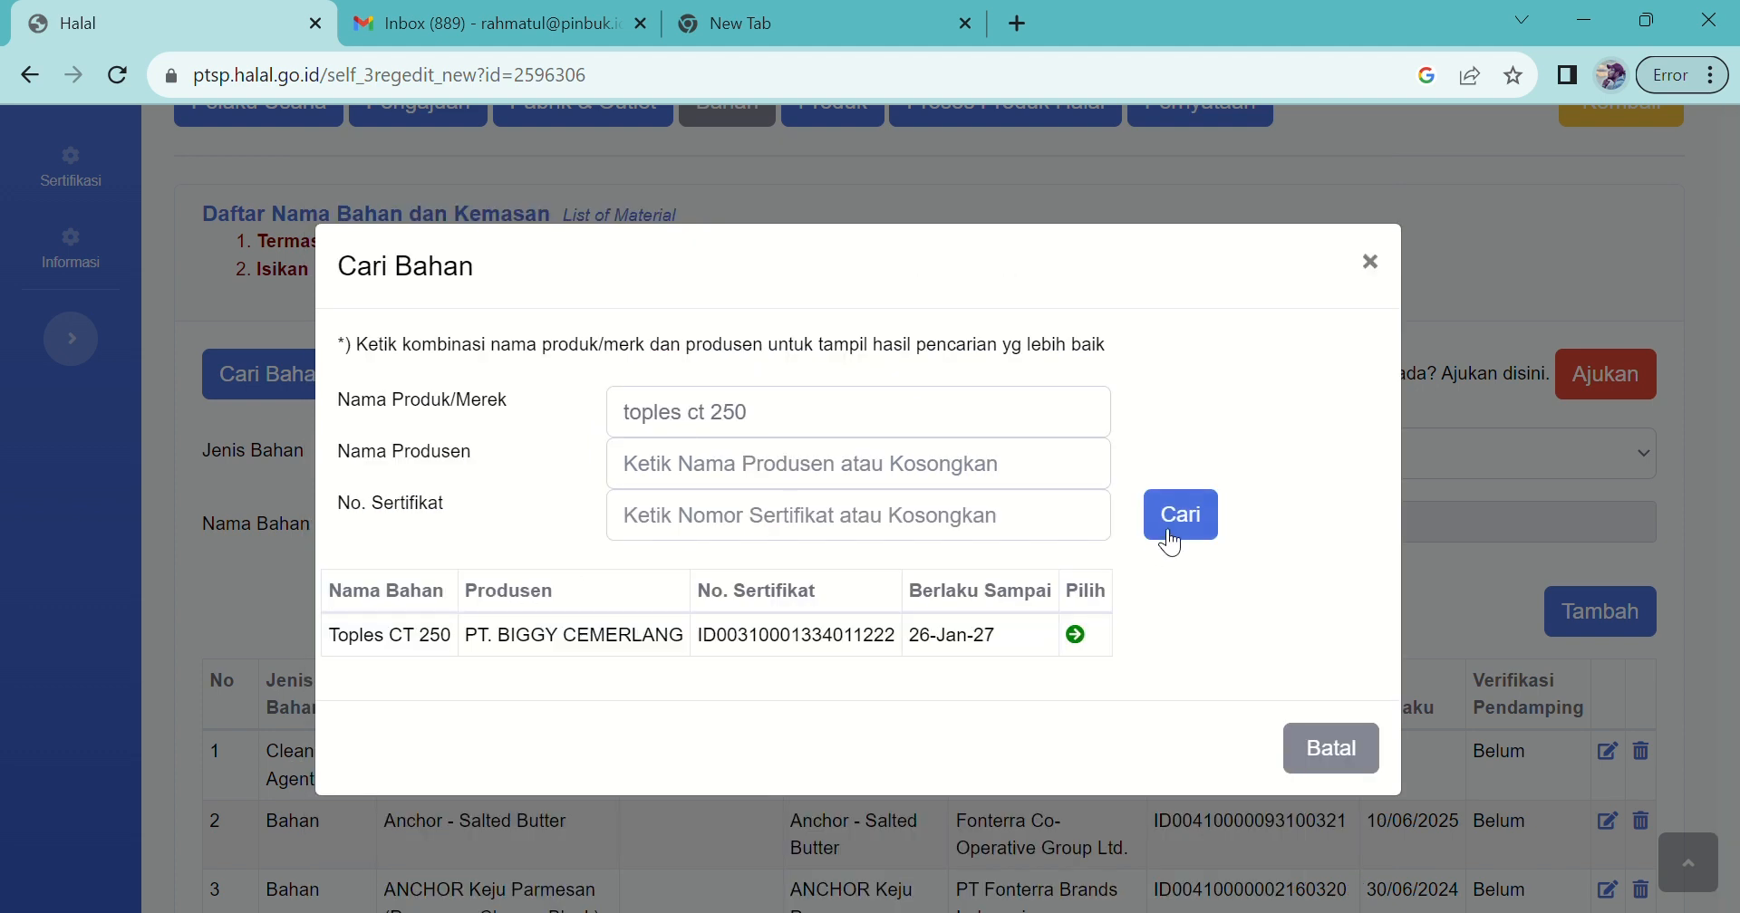
Step: Add Toples CT 250 from PT. BIGGY CEMERLANG with brand 'Toples BIGGY CT 250'
left_click(1088, 642)
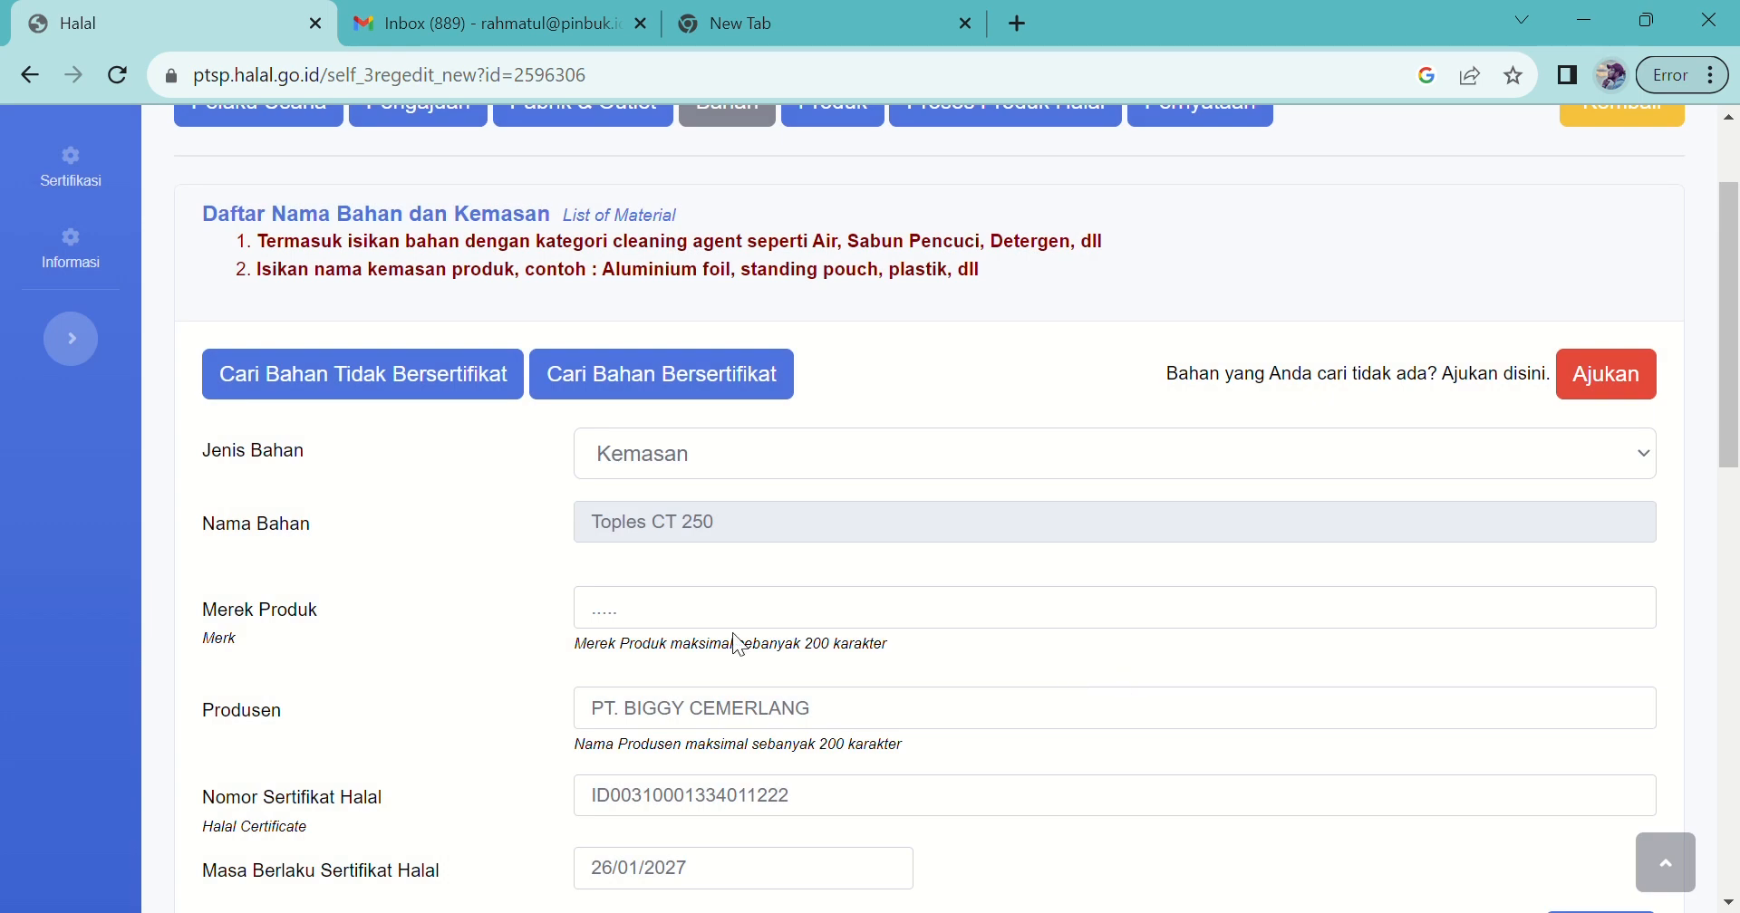
left_click_drag(764, 525, 592, 540)
key("ctrl+c")
left_click(640, 616)
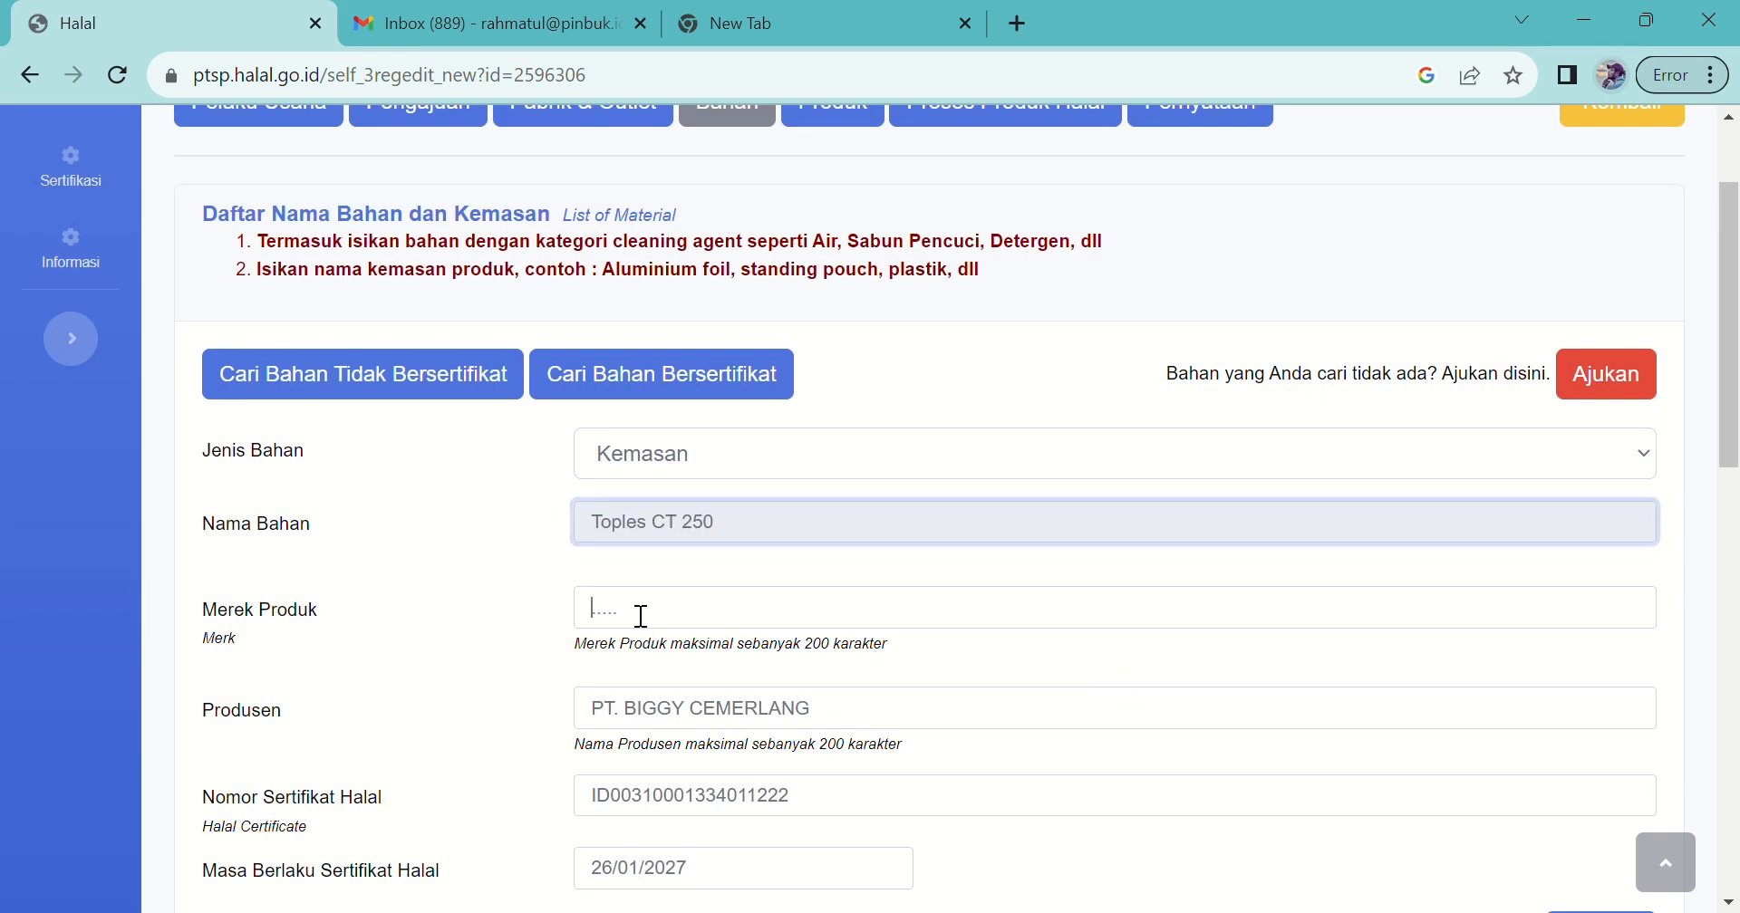
key("ctrl+v")
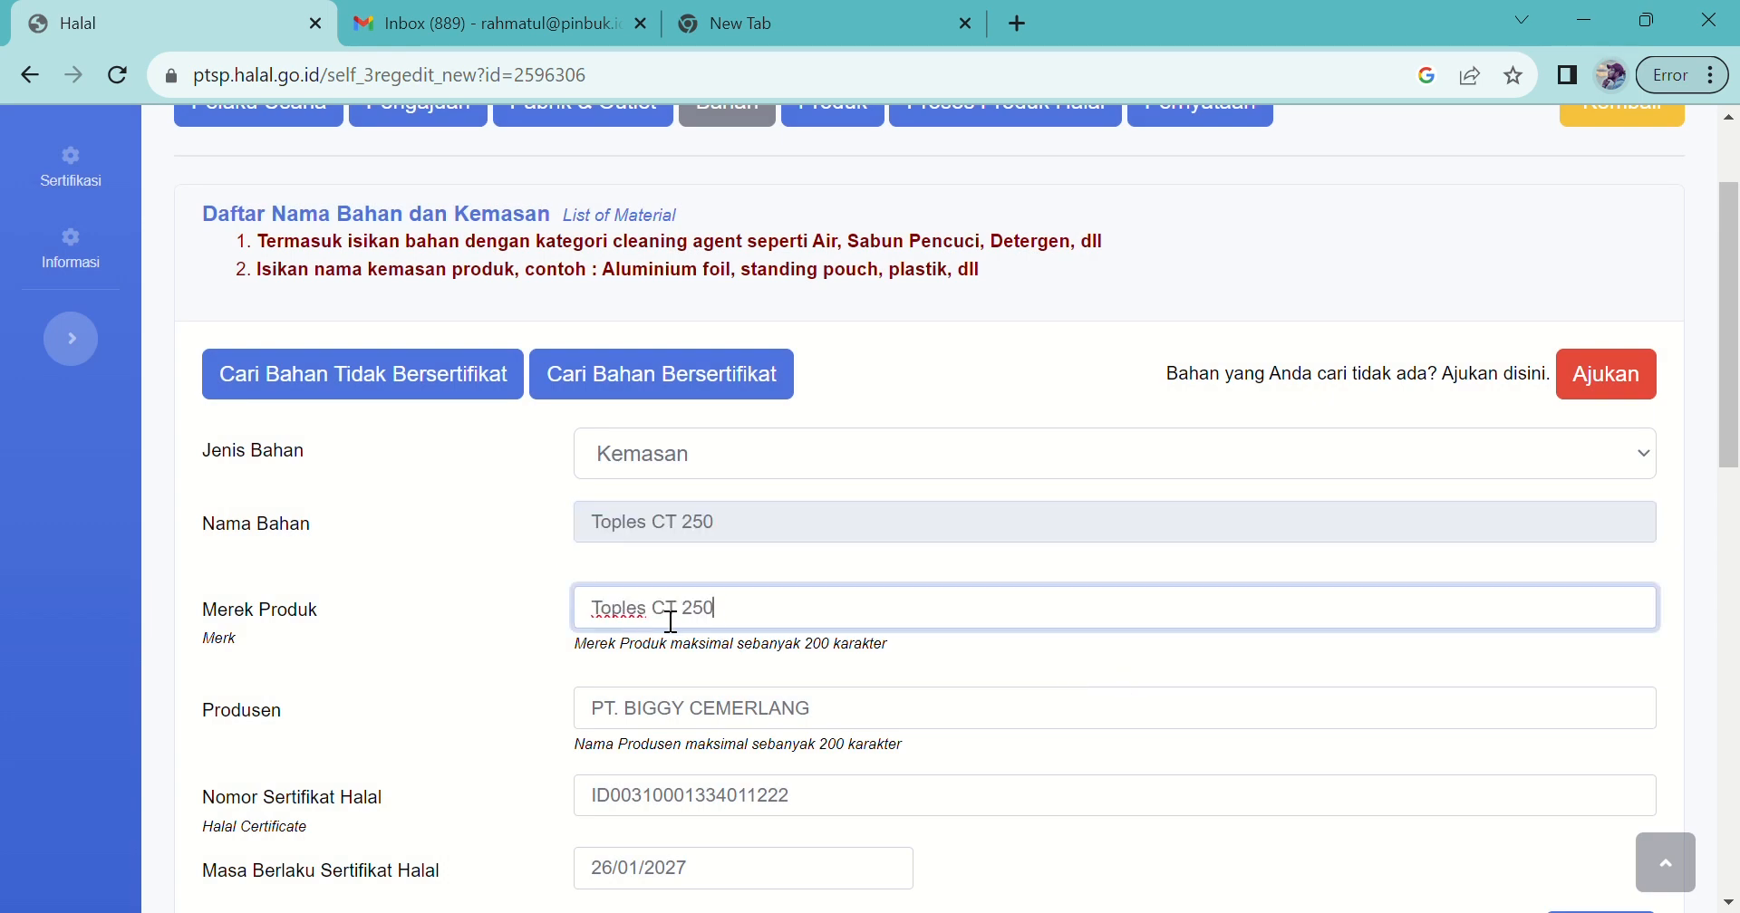
type("BIGGY")
left_click_drag(1732, 433, 1735, 549)
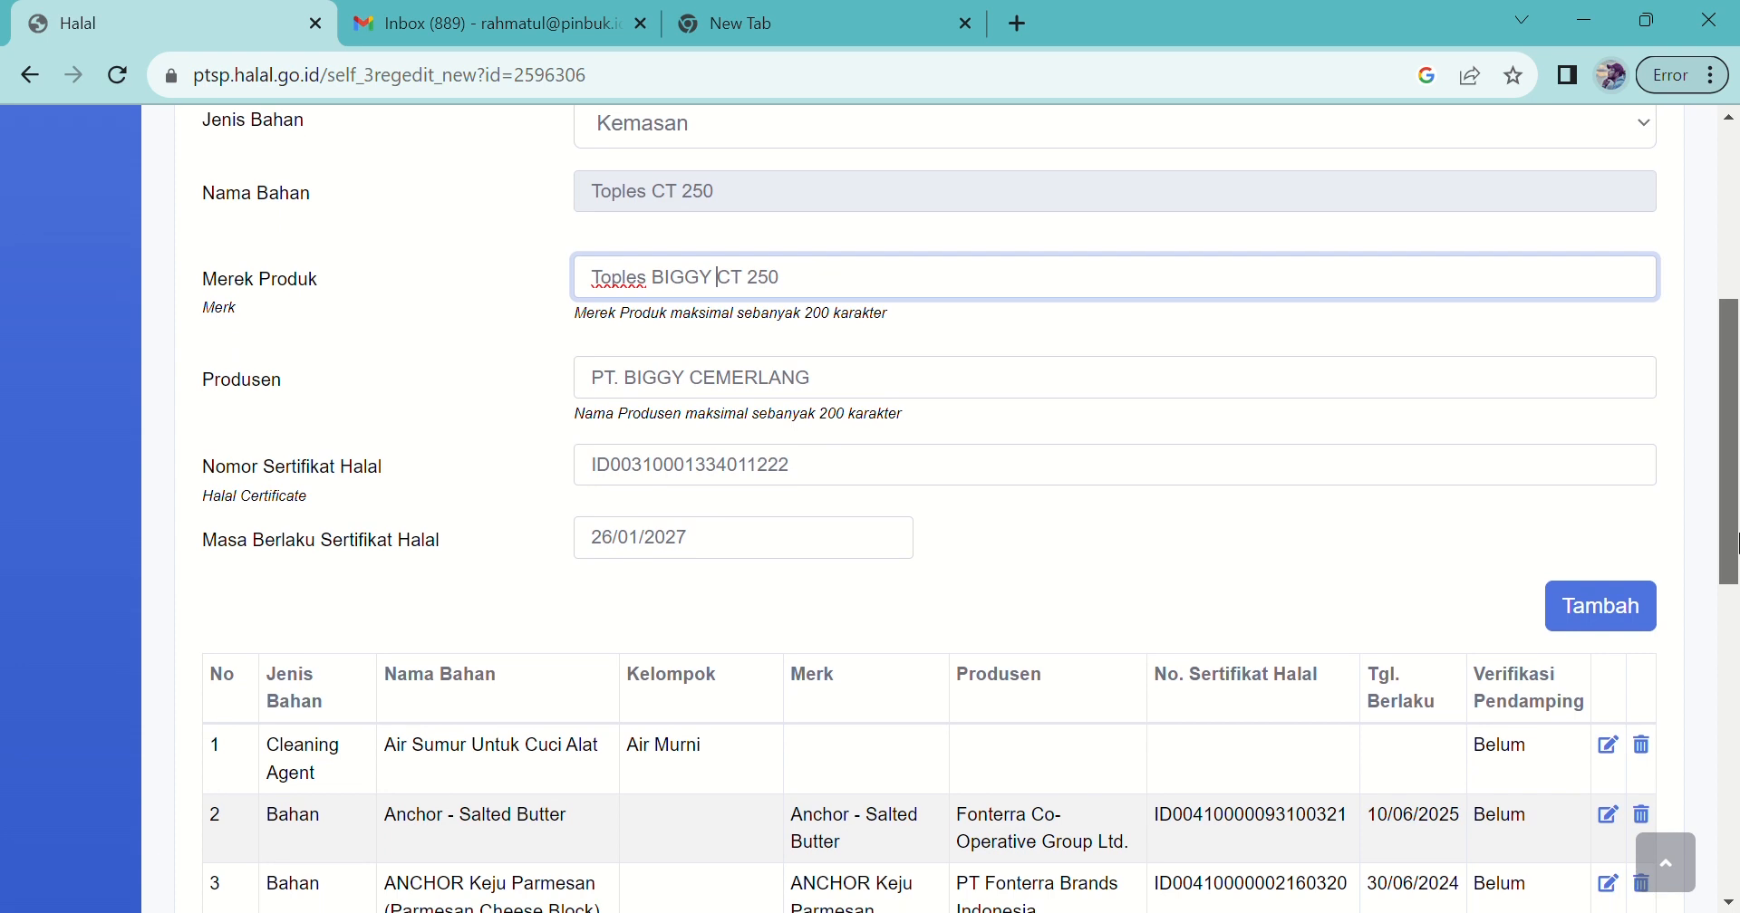
left_click(1628, 604)
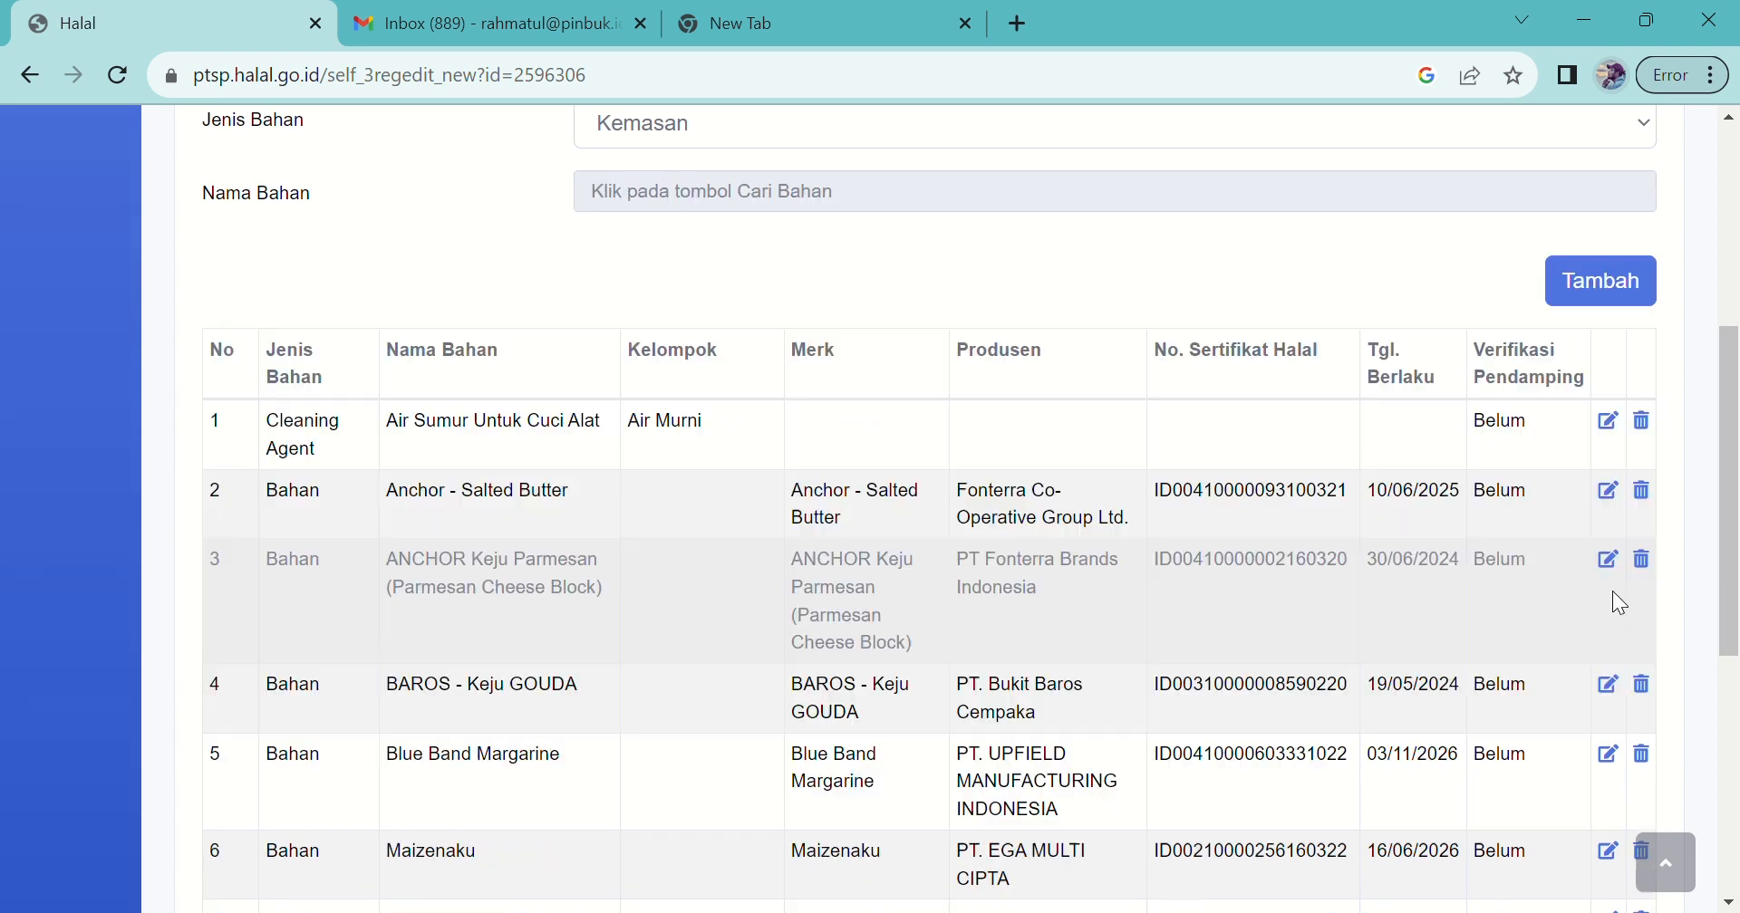
left_click_drag(1733, 497, 1732, 598)
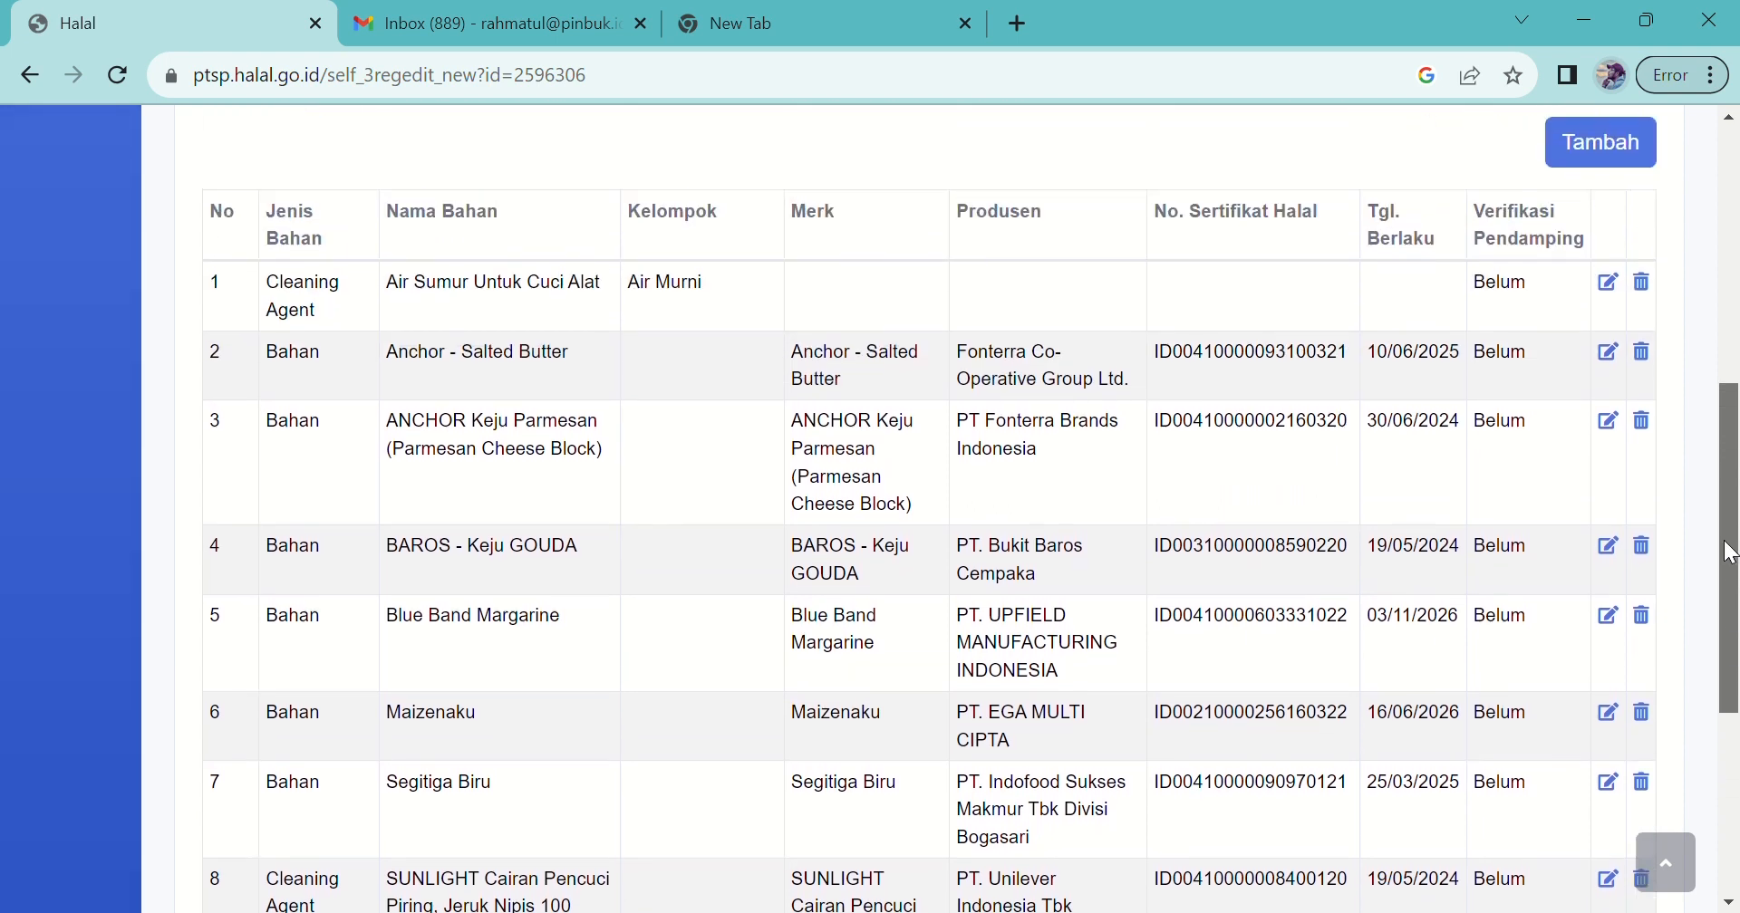
left_click_drag(1730, 557, 1707, 673)
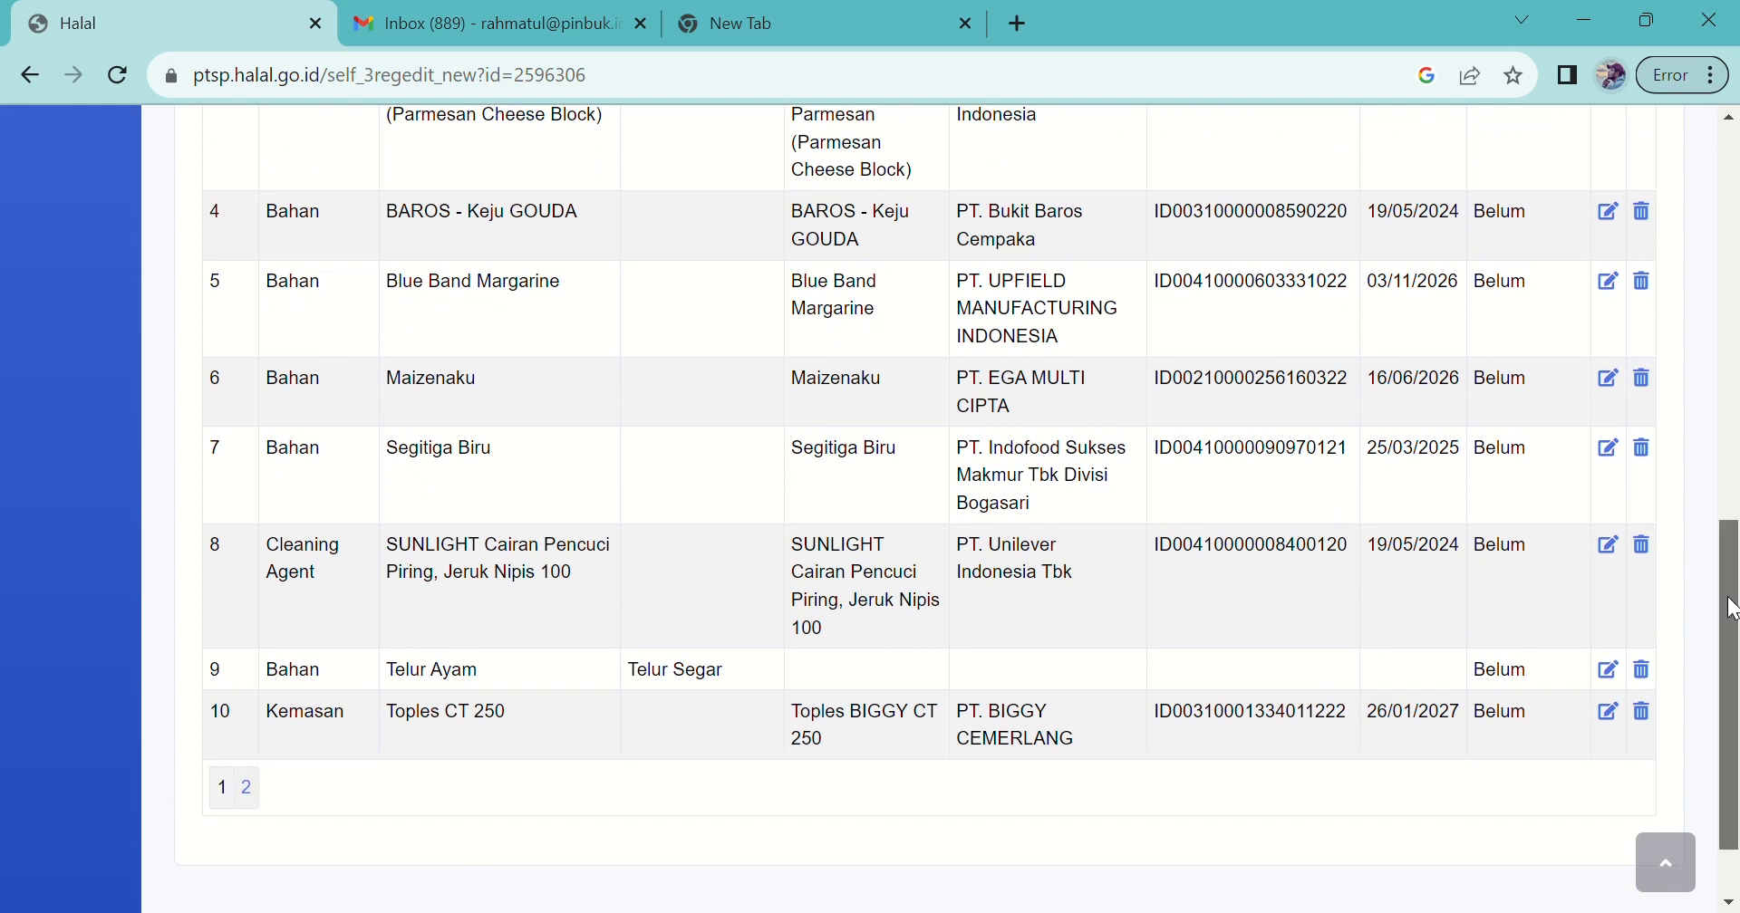
scroll(1719, 553, "up", 3)
left_click_drag(1708, 555, 1669, 267)
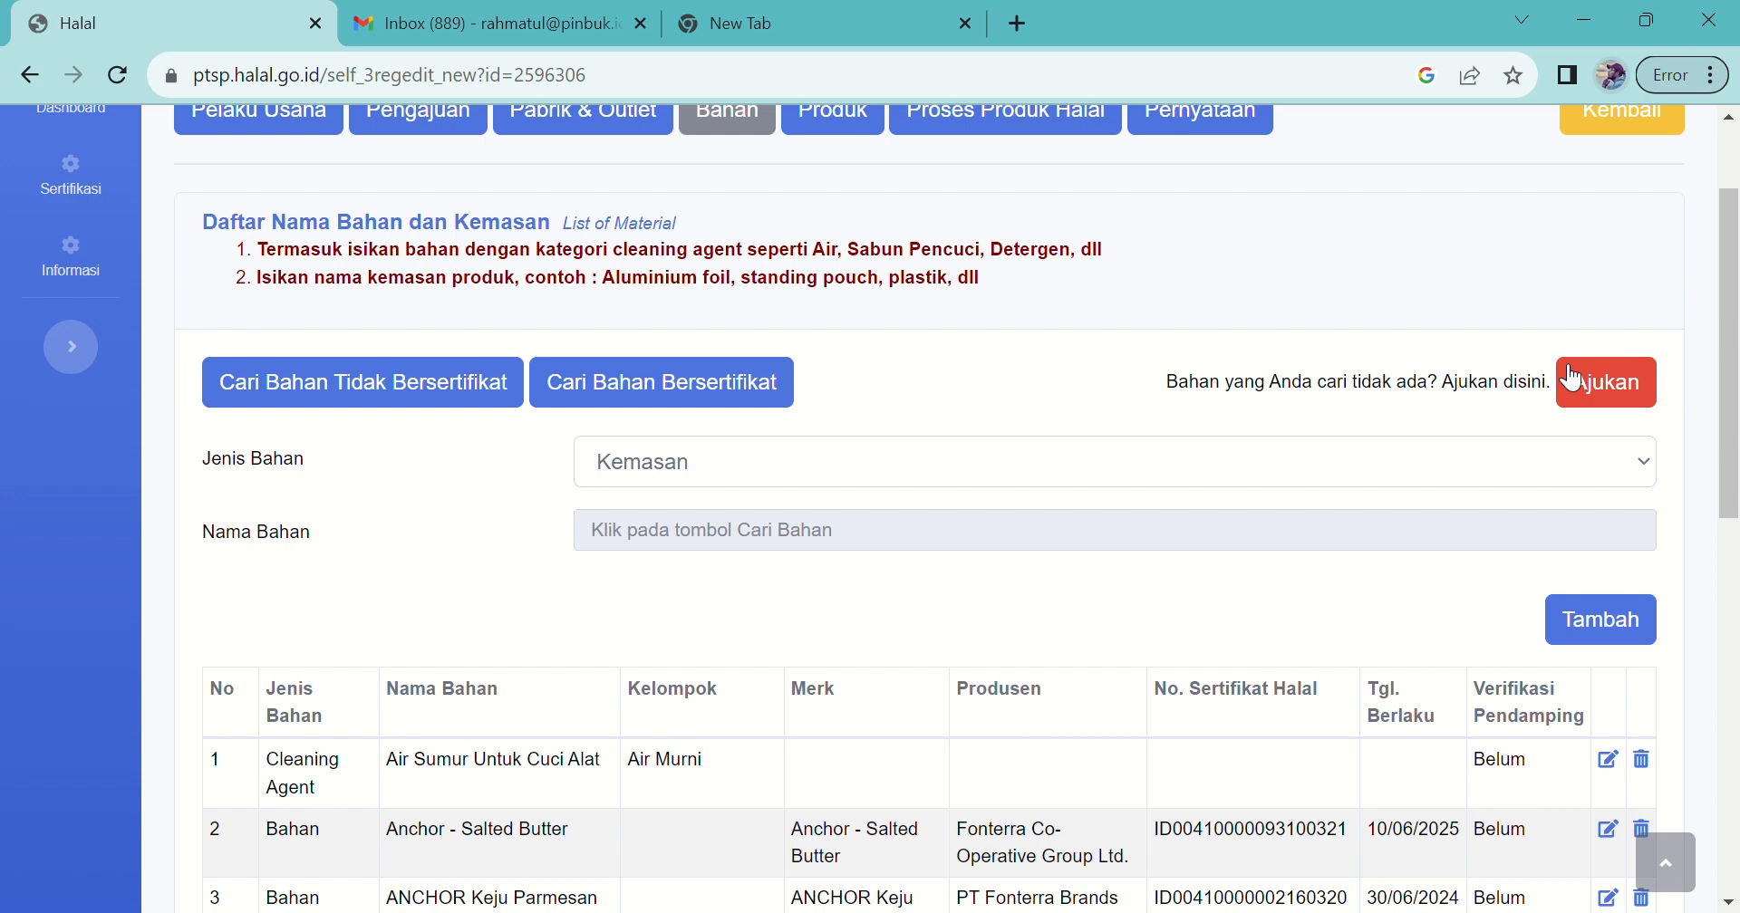
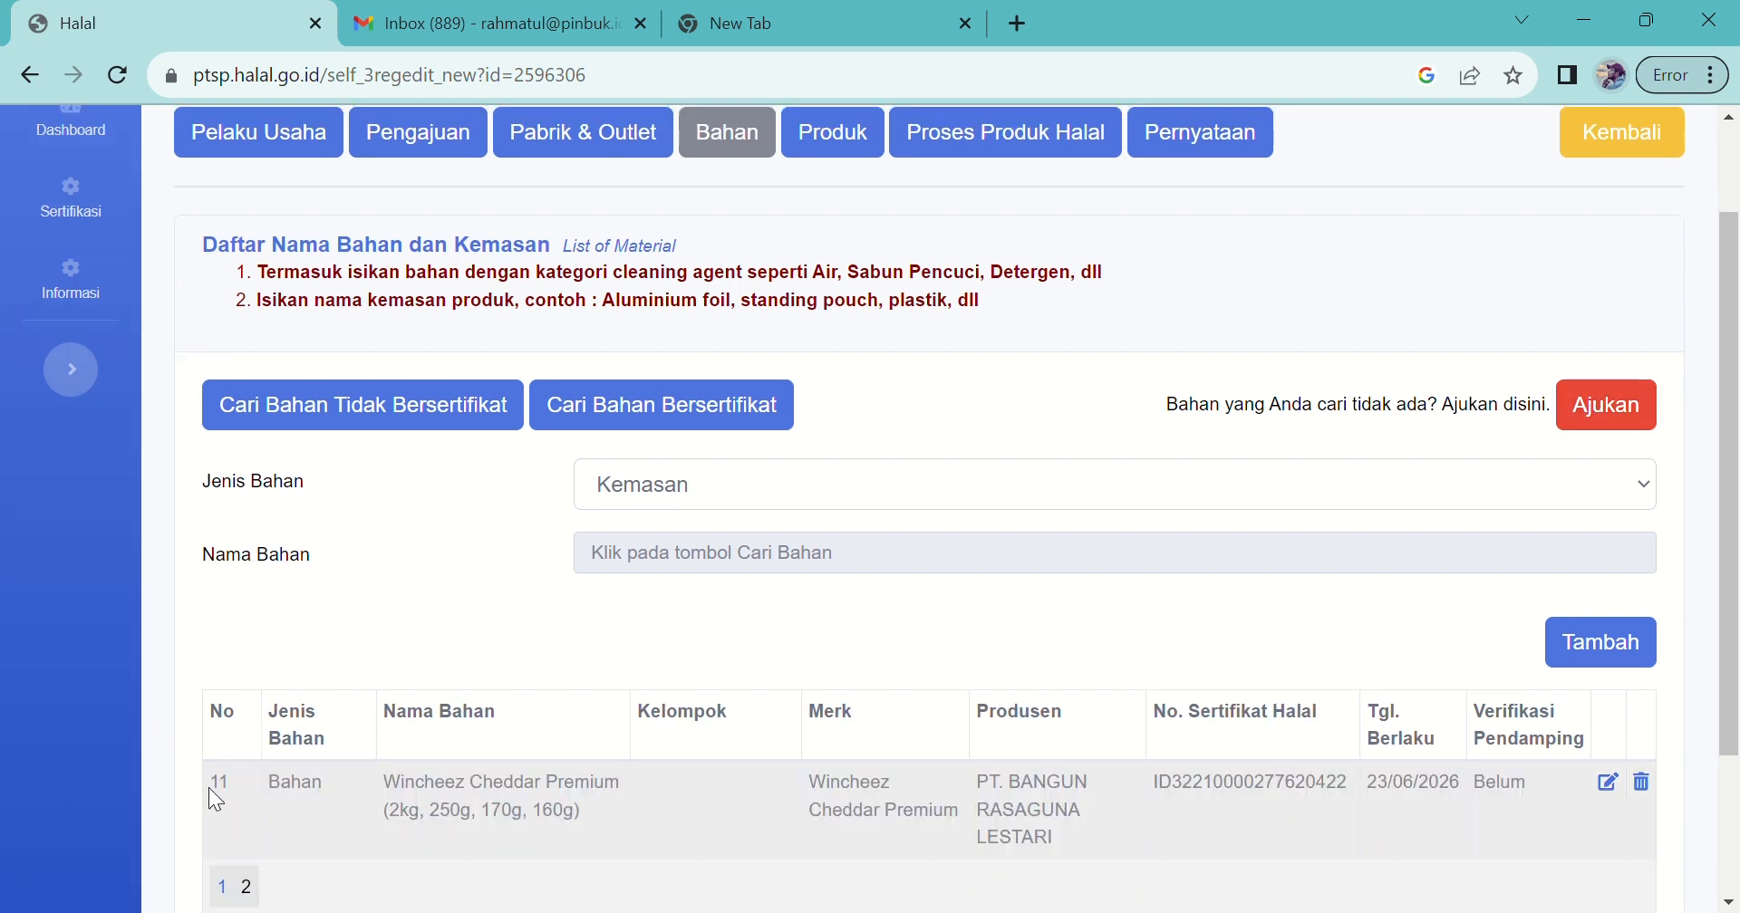
Step: Scroll past the materials list and switch to the Produk section of the form
left_click_drag(1734, 374, 1714, 225)
mouse_move(1730, 125)
left_mouse_down()
mouse_move(1736, 262)
mouse_move(1722, 98)
left_mouse_up()
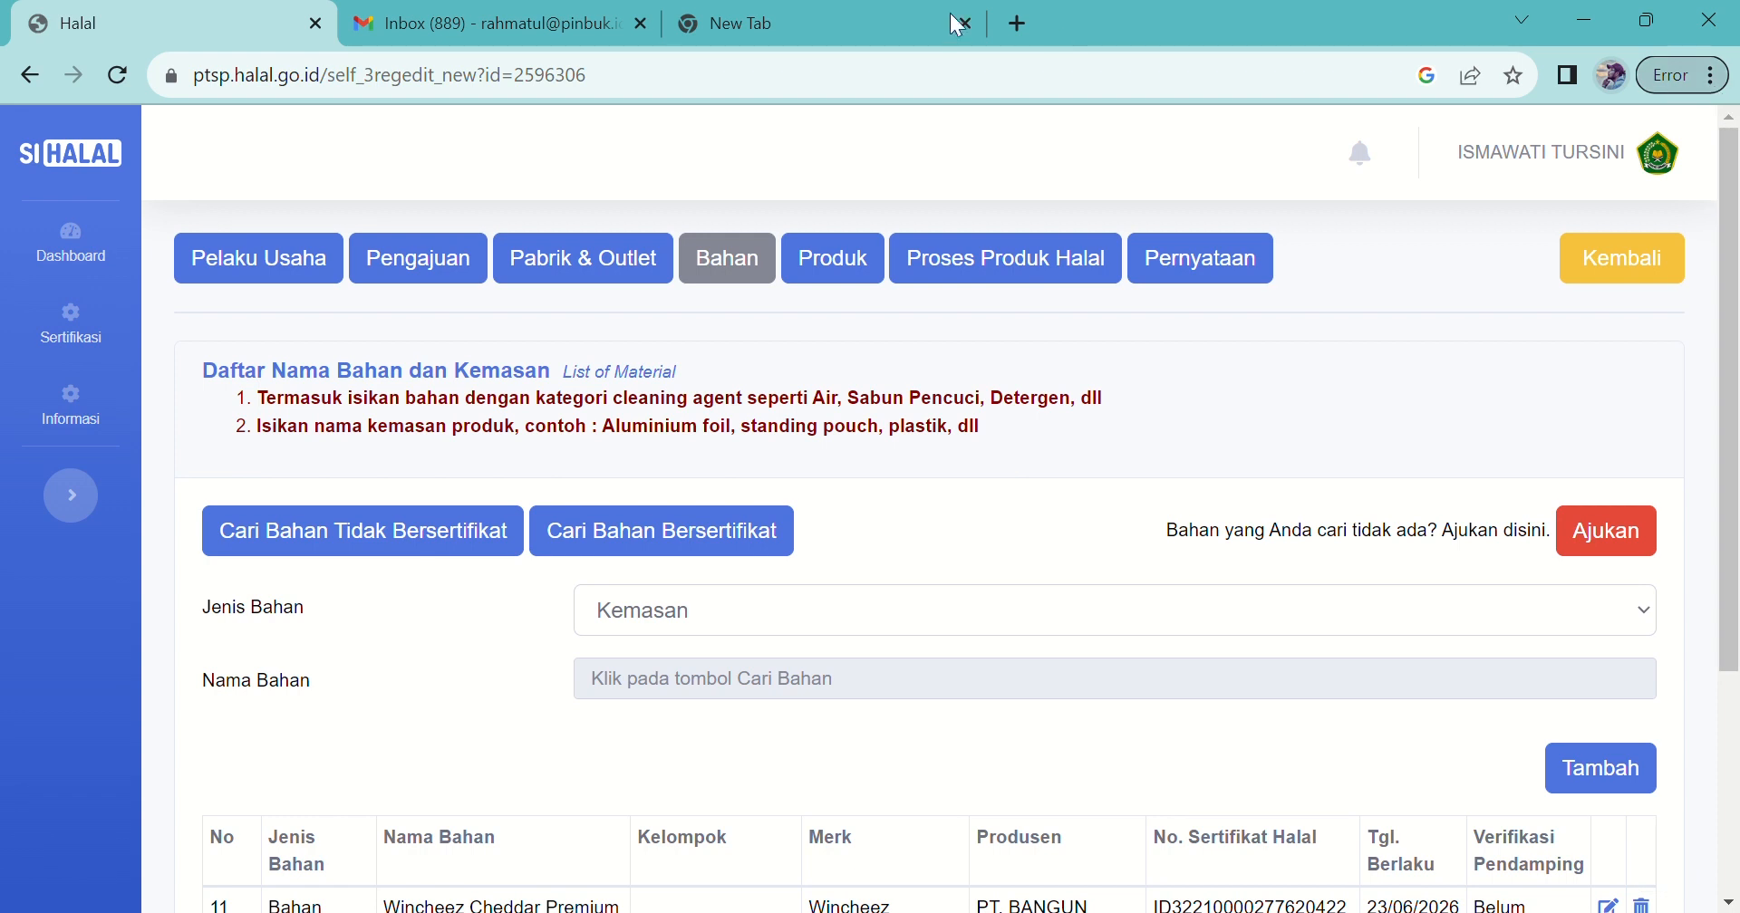
left_click(862, 281)
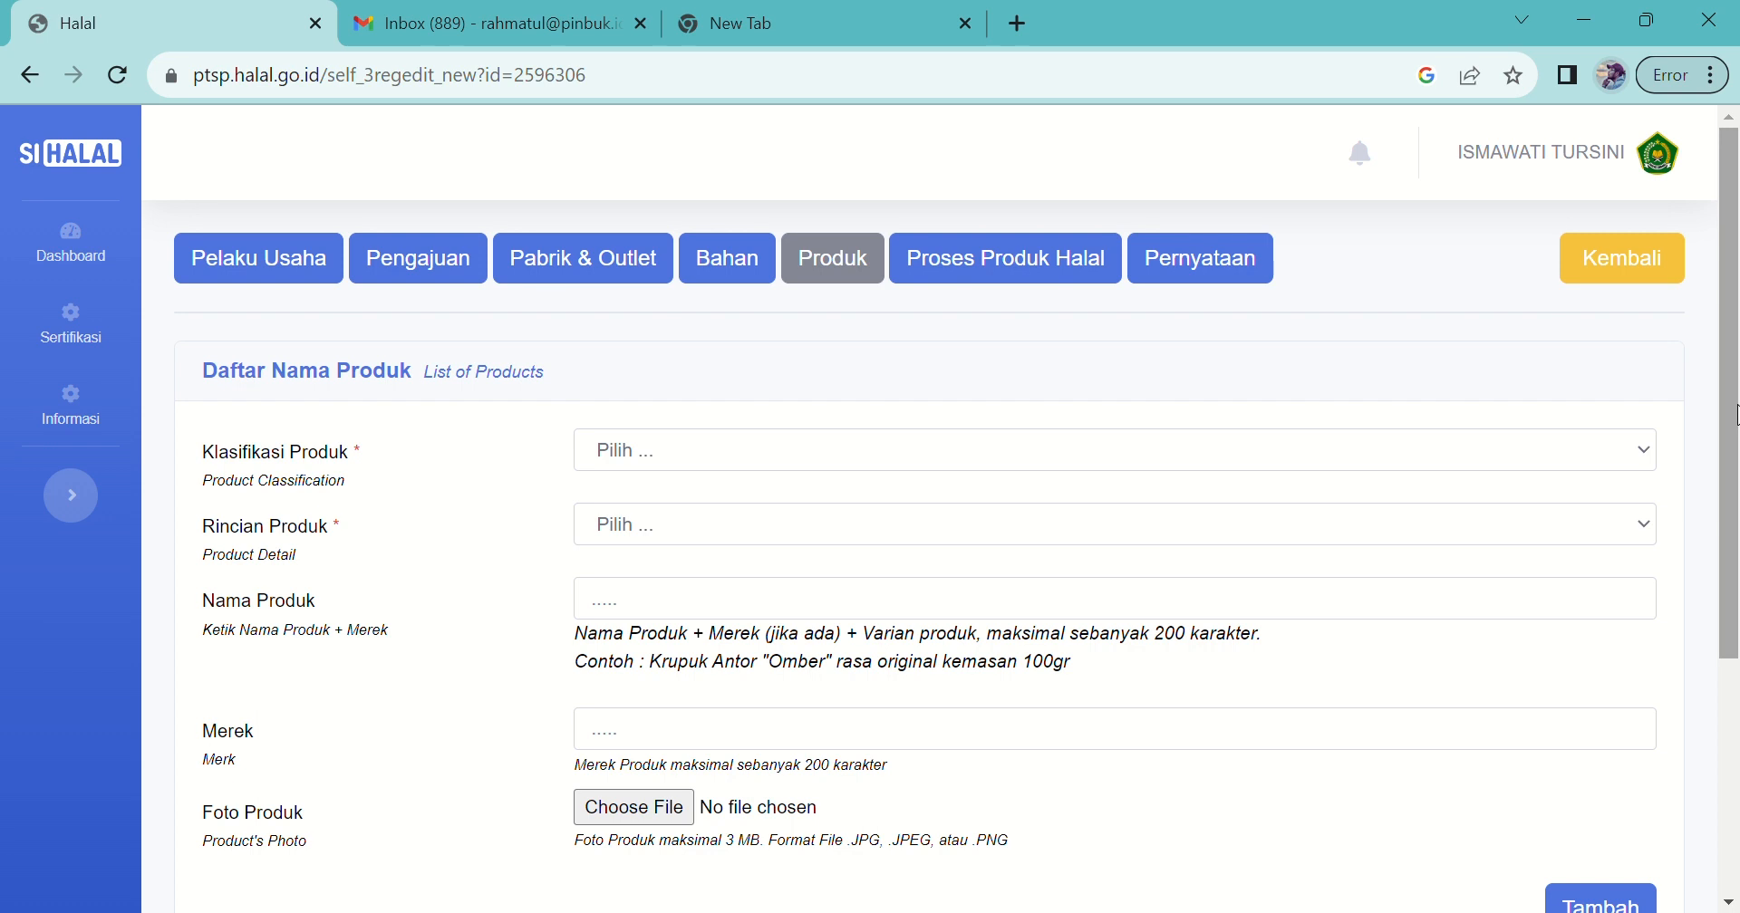
Step: Set Klasifikasi Produk to Kue kering and Rincian Produk to Kastengel
left_click_drag(1737, 417, 1737, 447)
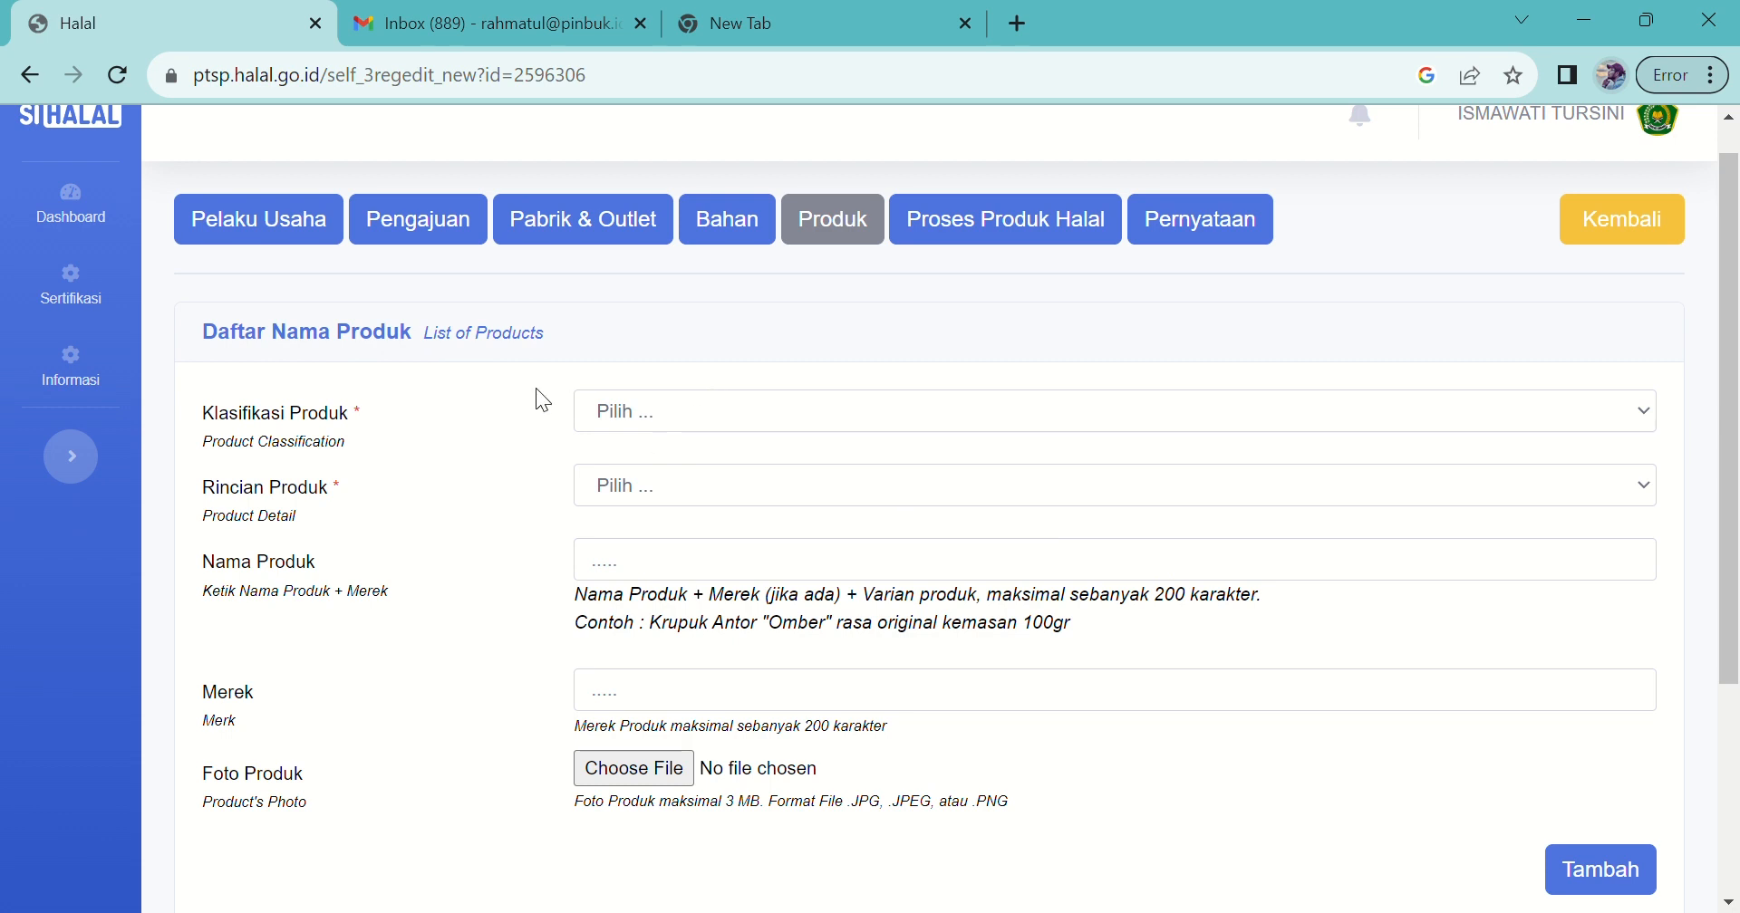
left_click(1026, 421)
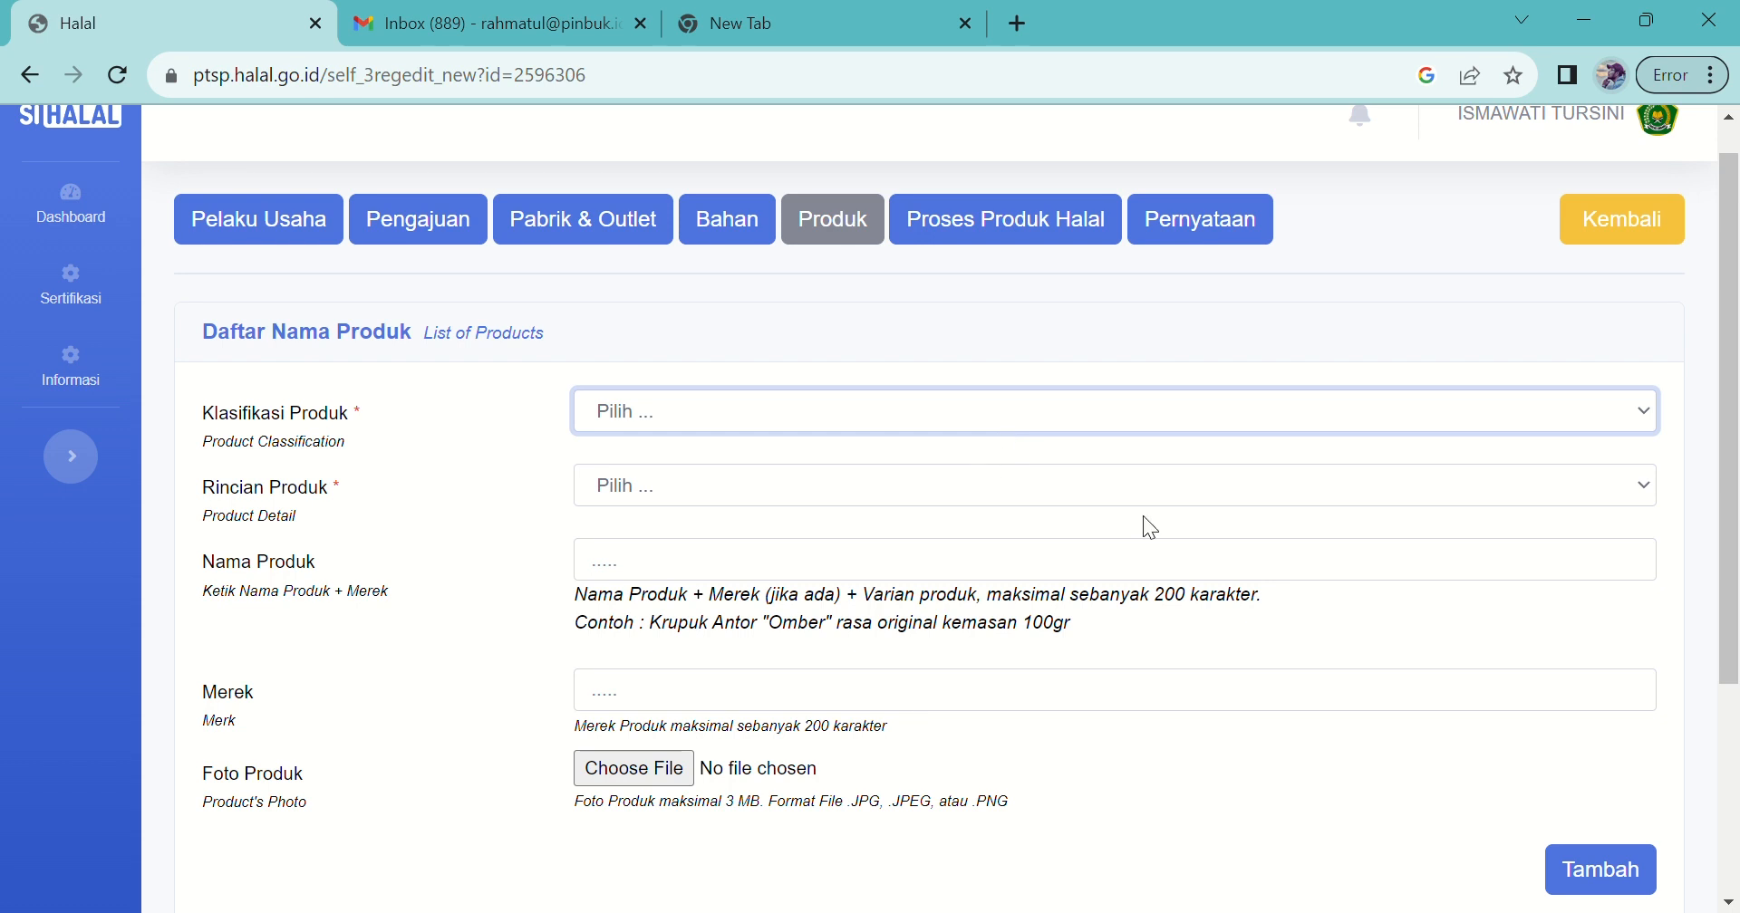
left_click(698, 547)
left_click(713, 559)
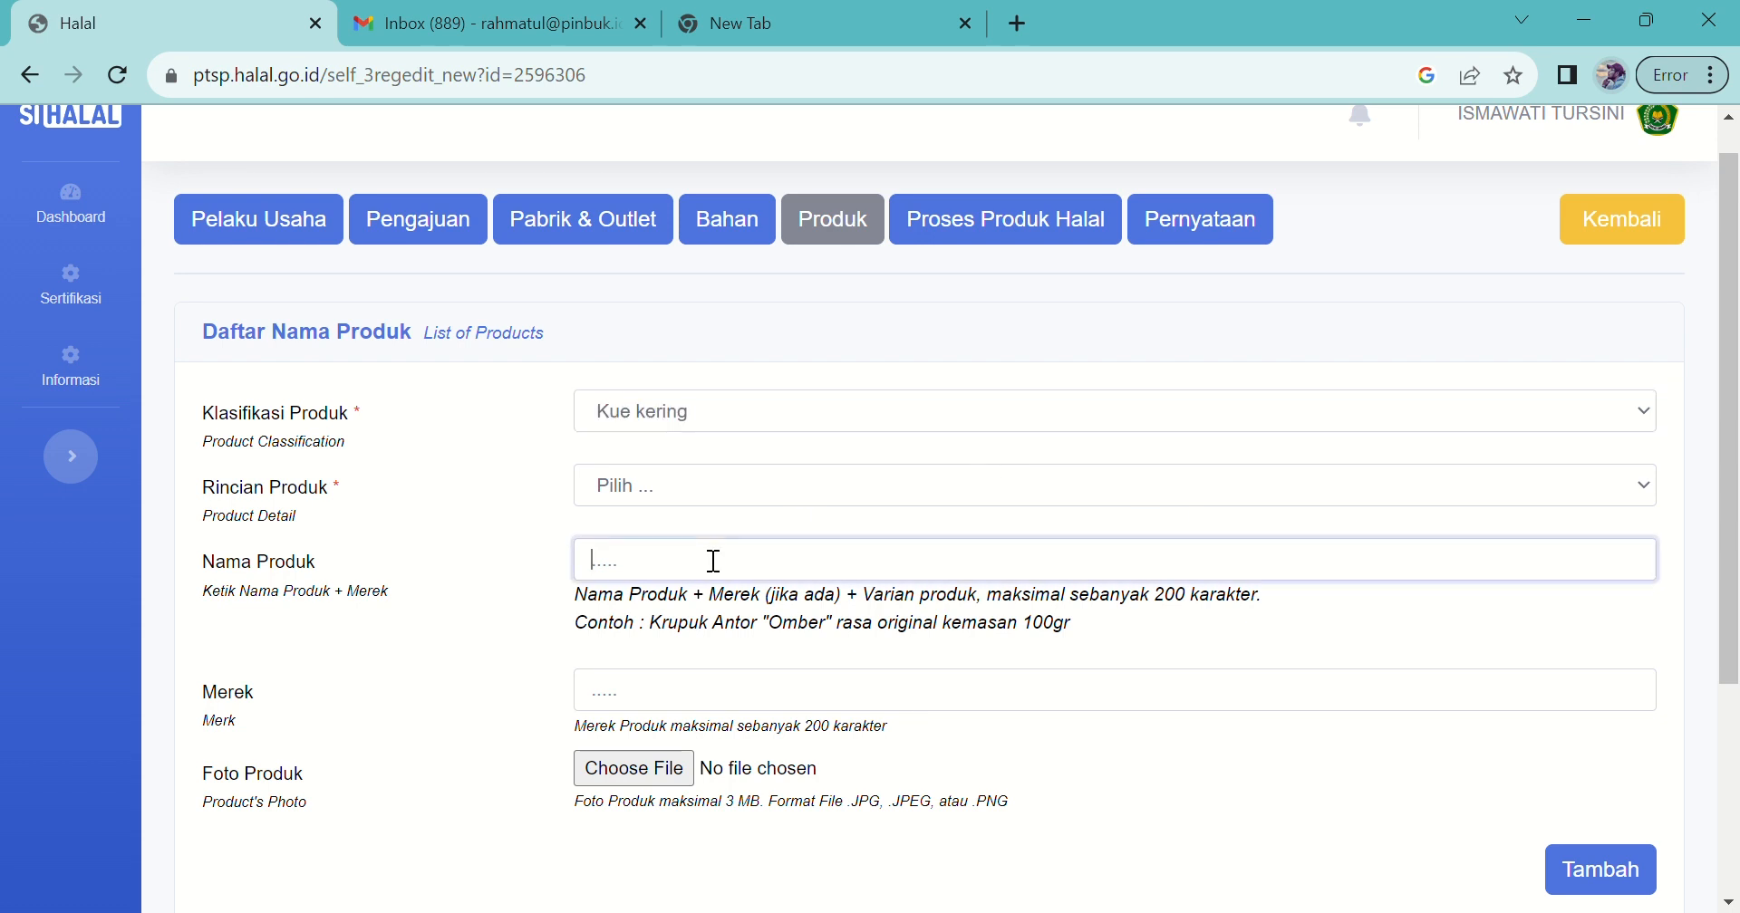
left_click(614, 485)
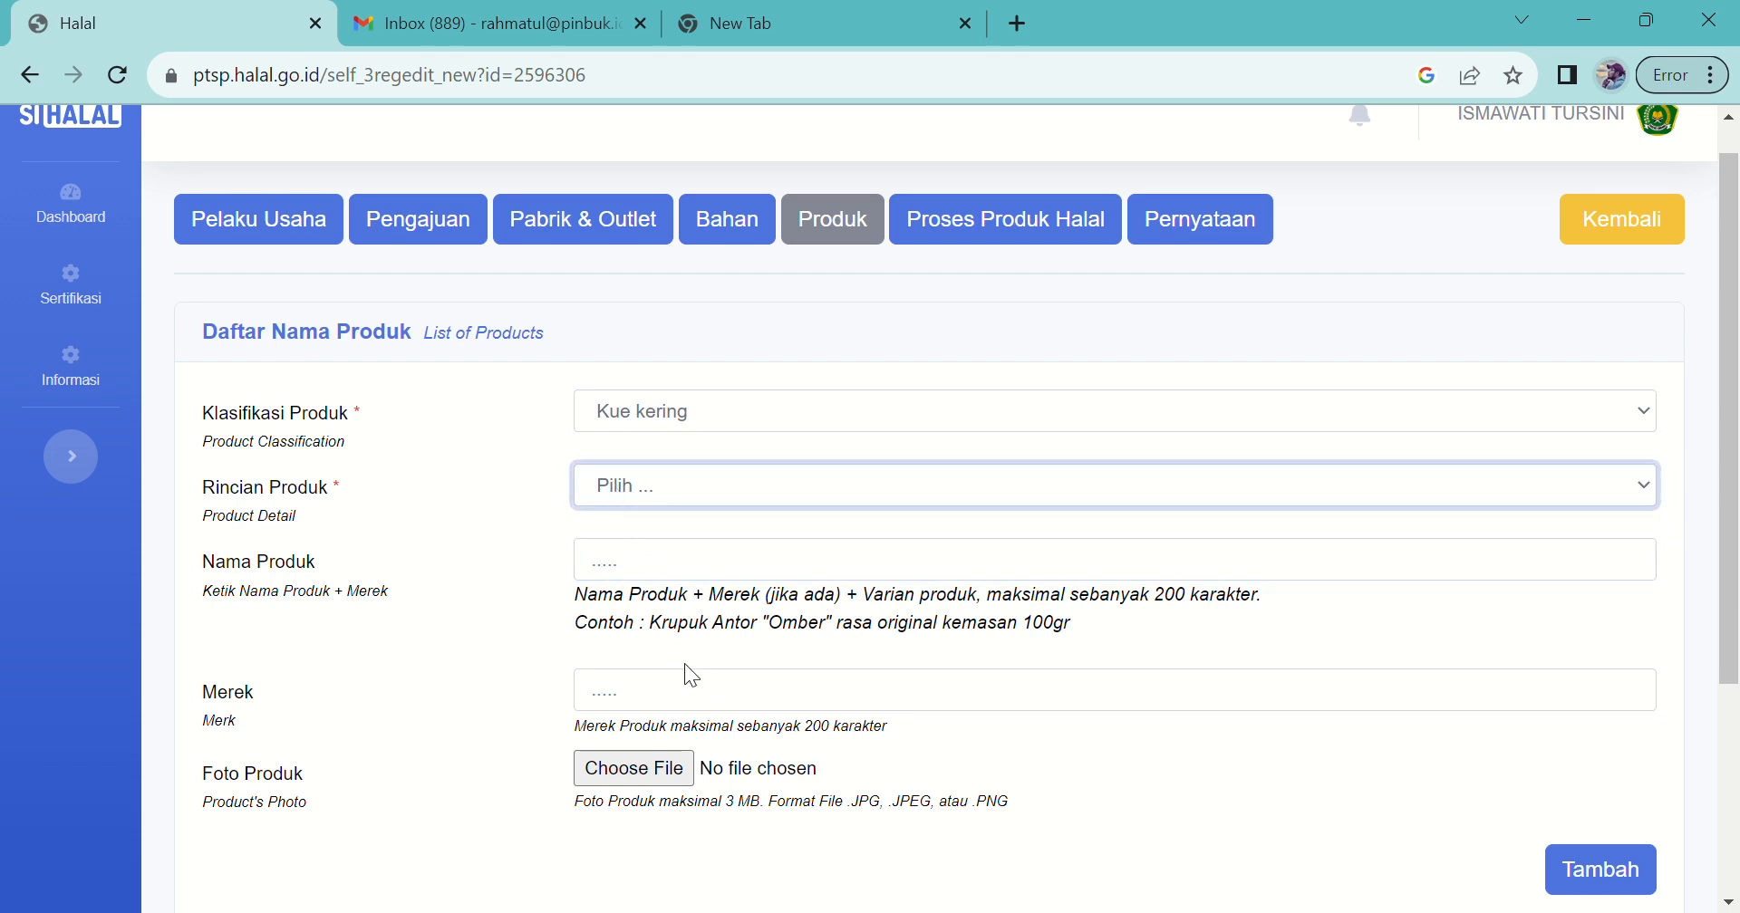
key("Down")
Step: Enter 'Kastangel De'Nish Cookies' as the product name
left_click(633, 568)
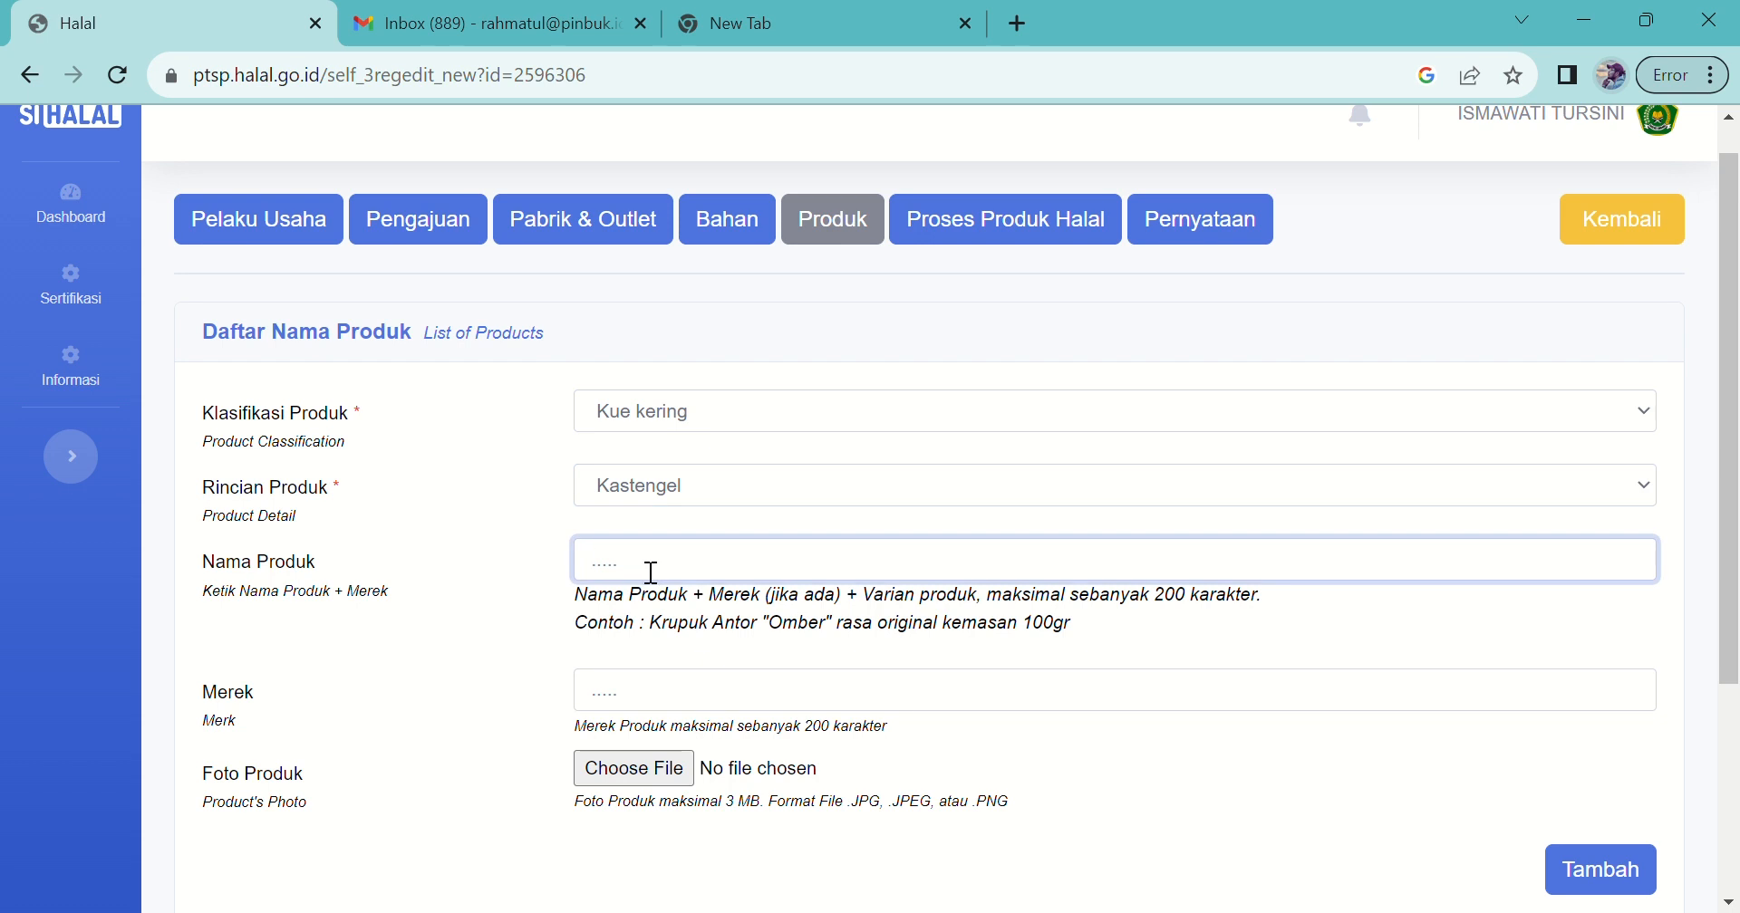
type("Kastangel")
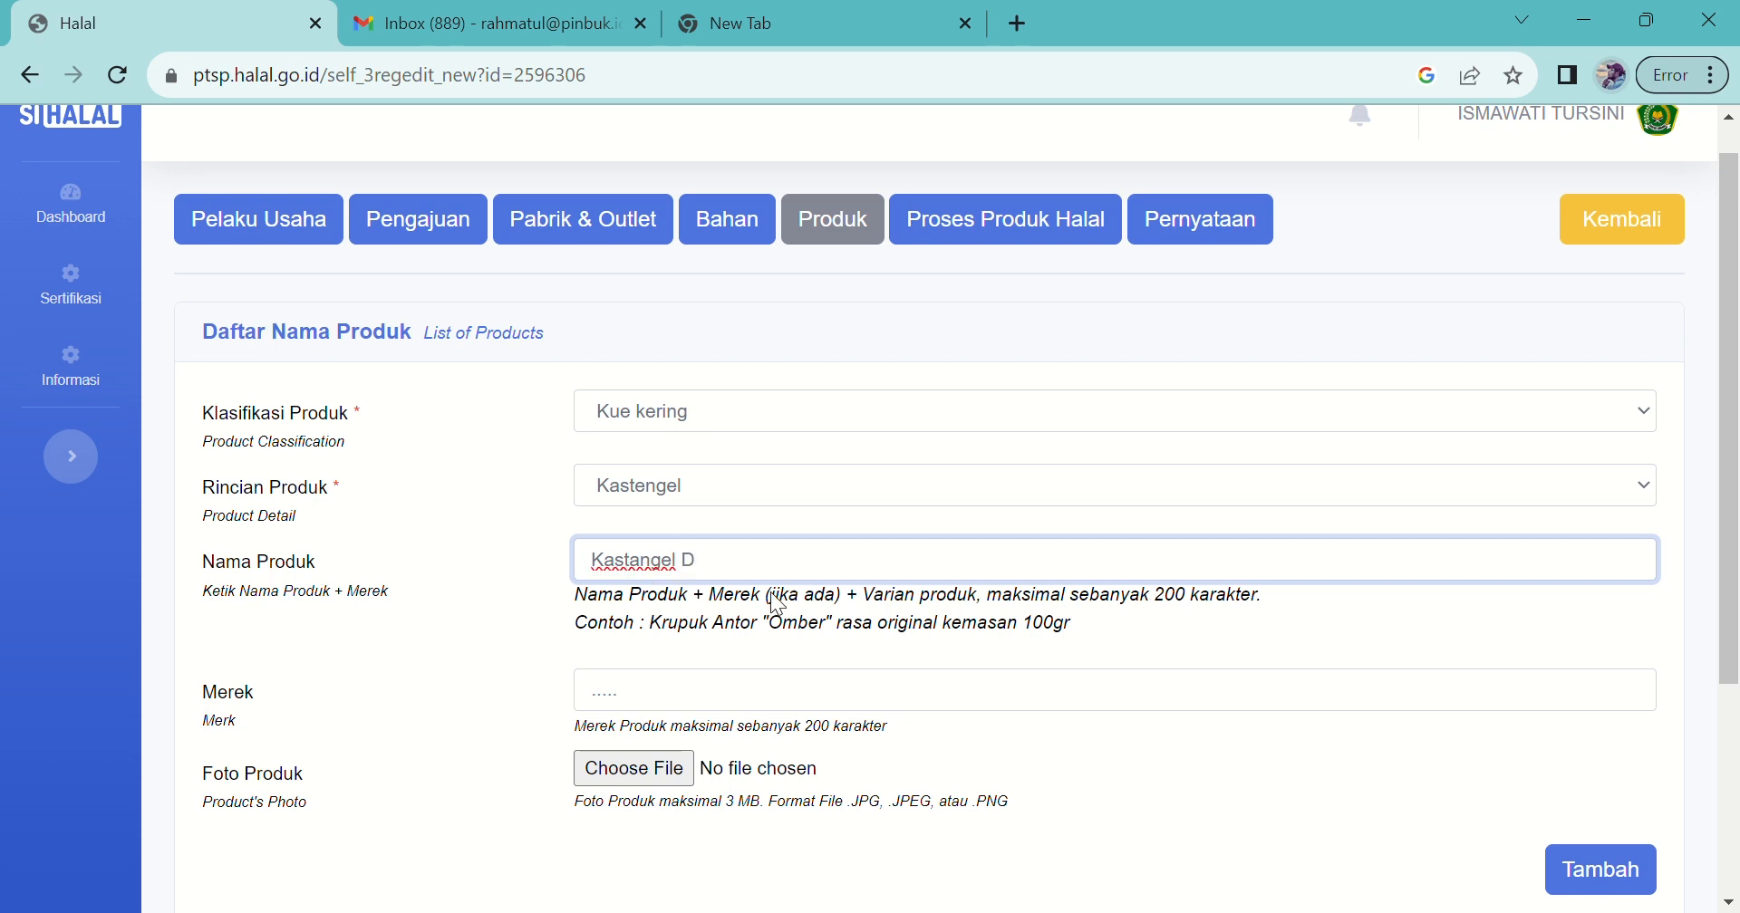
type("De'N")
key("BackSpace")
key("BackSpace")
type("'N")
key("BackSpace")
type("Cooki")
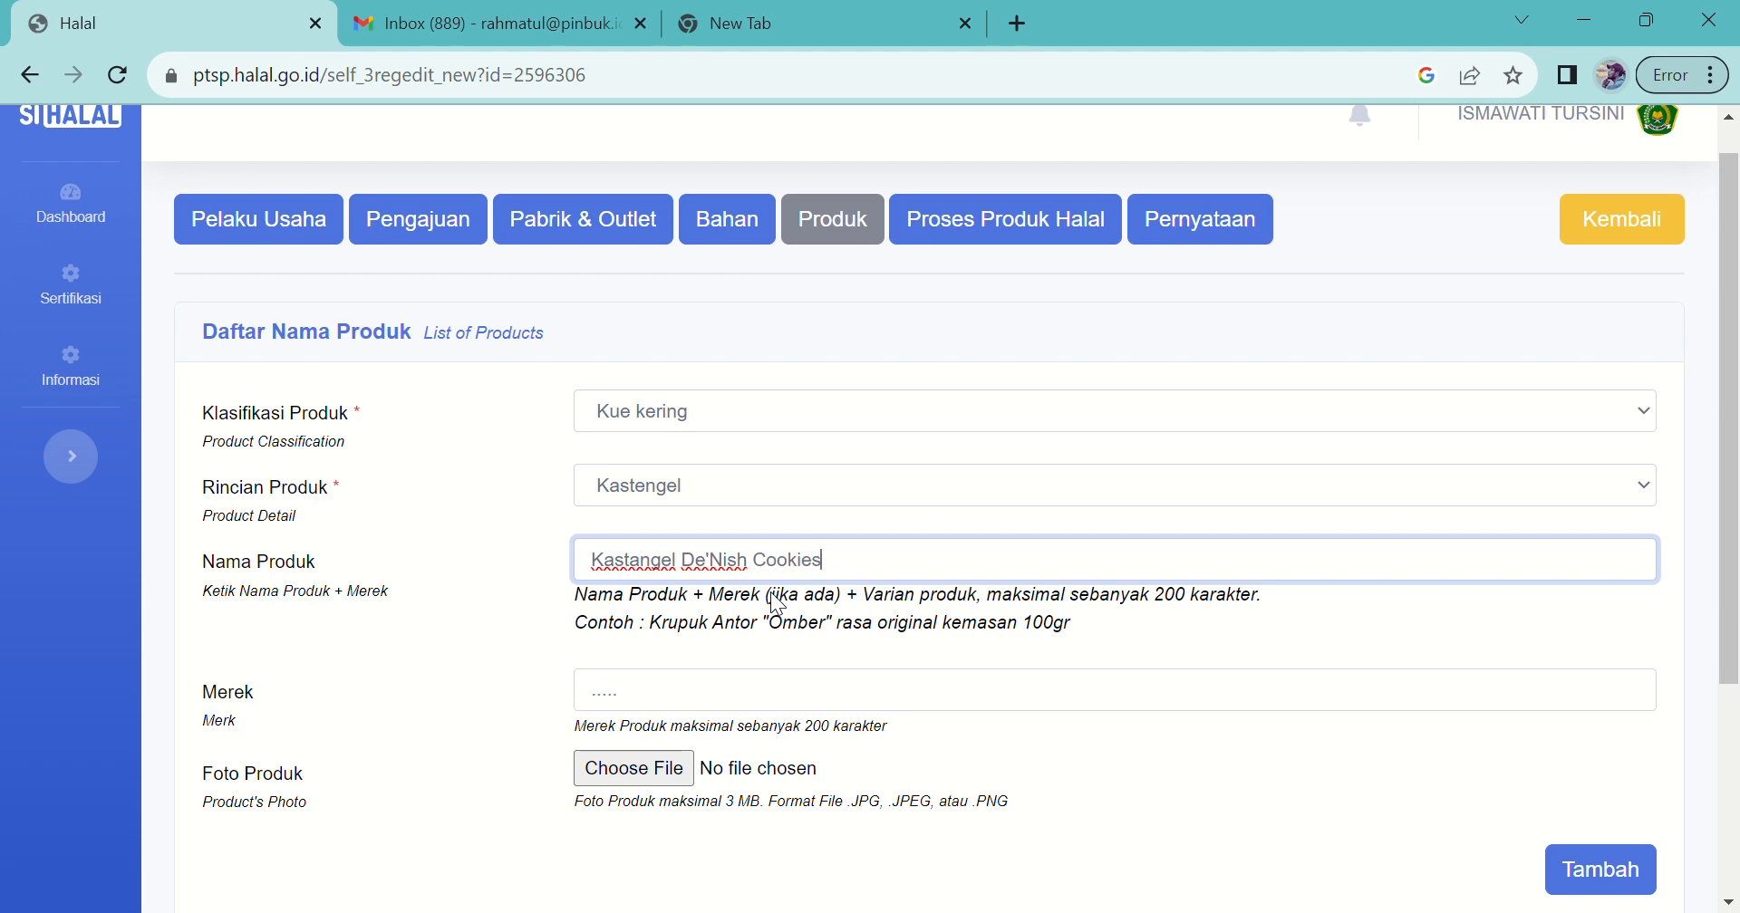
type("es")
left_click_drag(1728, 400, 1729, 499)
left_click(664, 557)
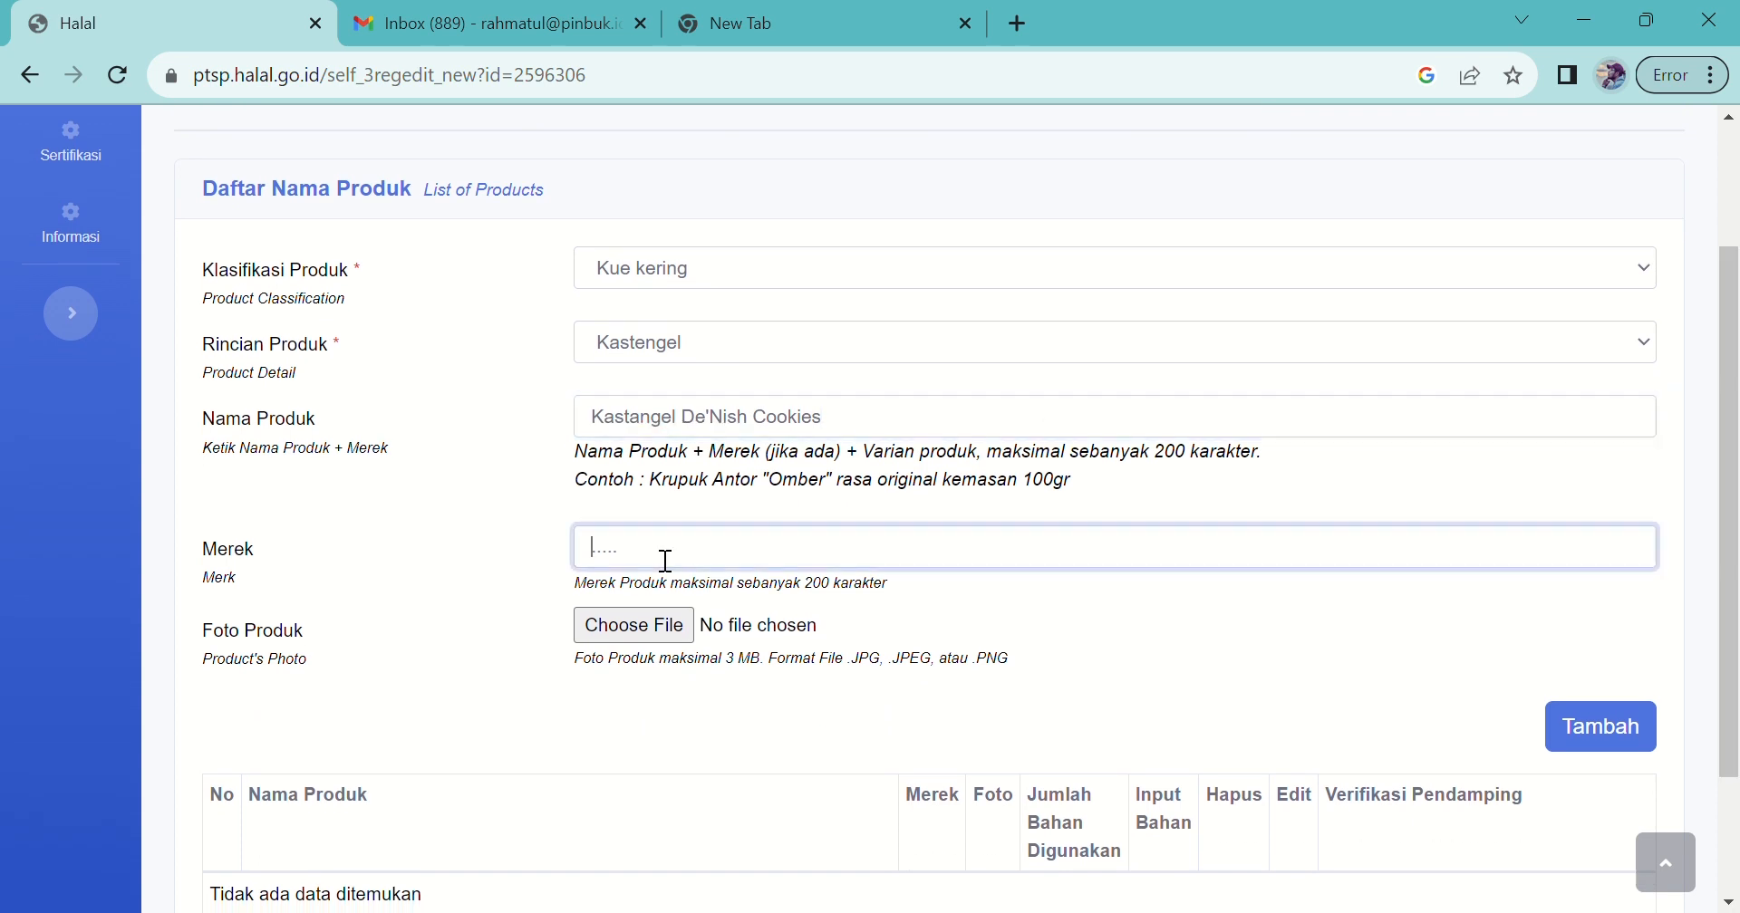
Step: Enter 'De'Nish Cookies' as the product brand in Merek
scroll(657, 559, "up", 2)
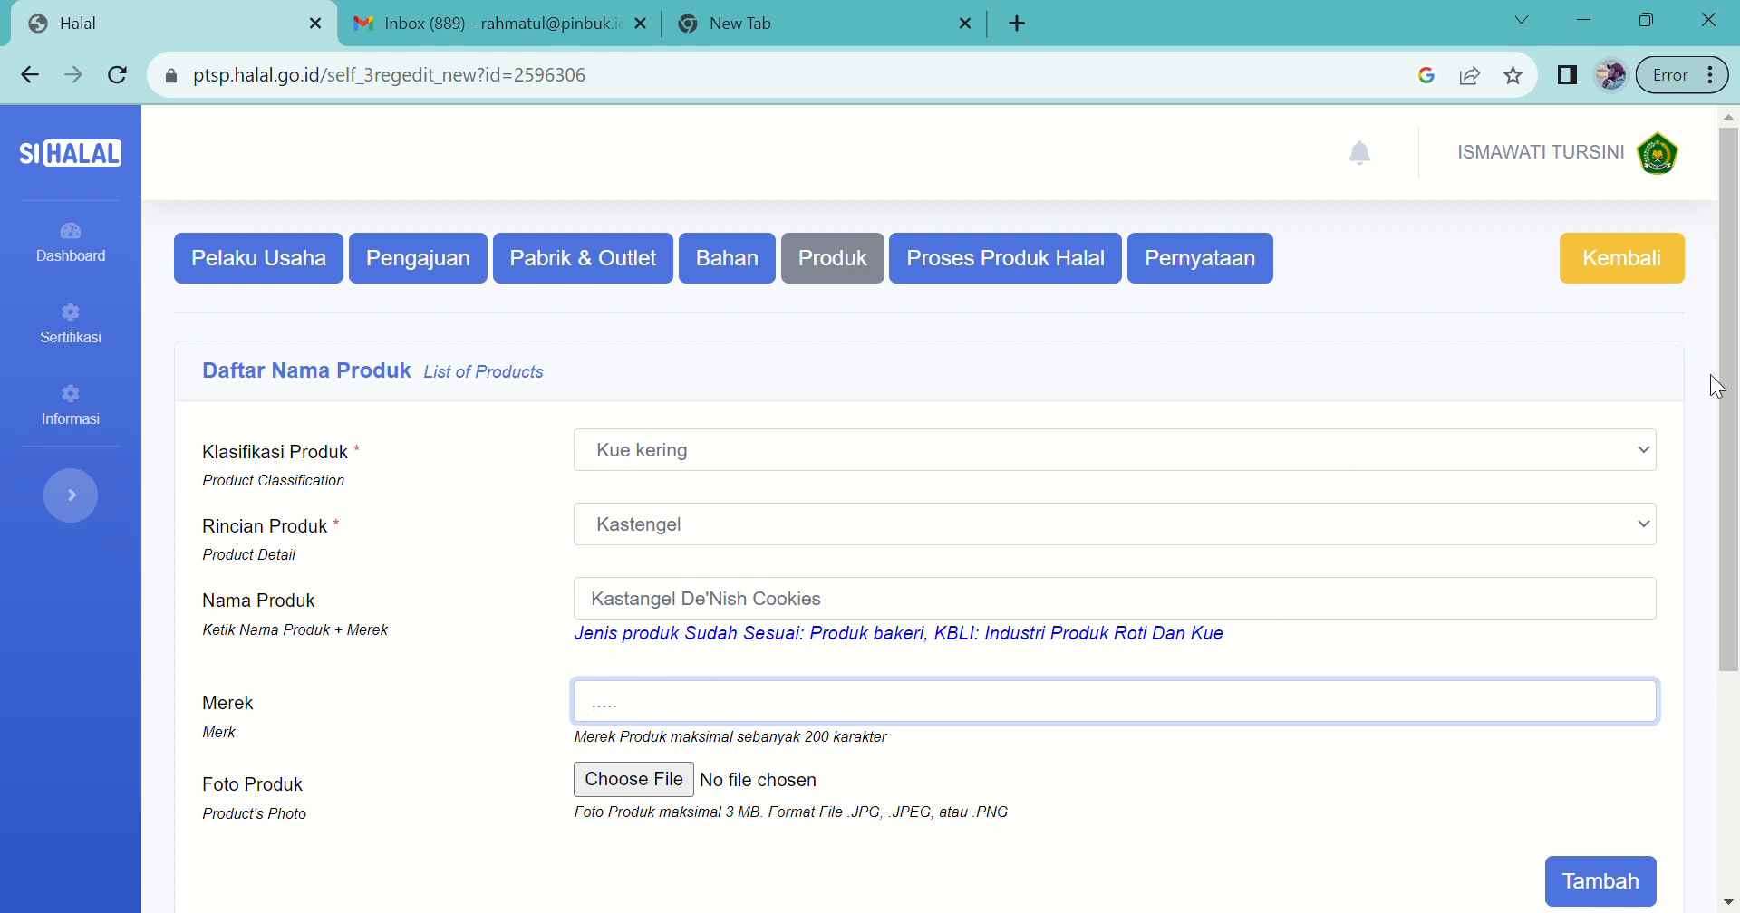
scroll(1735, 385, "down", 1)
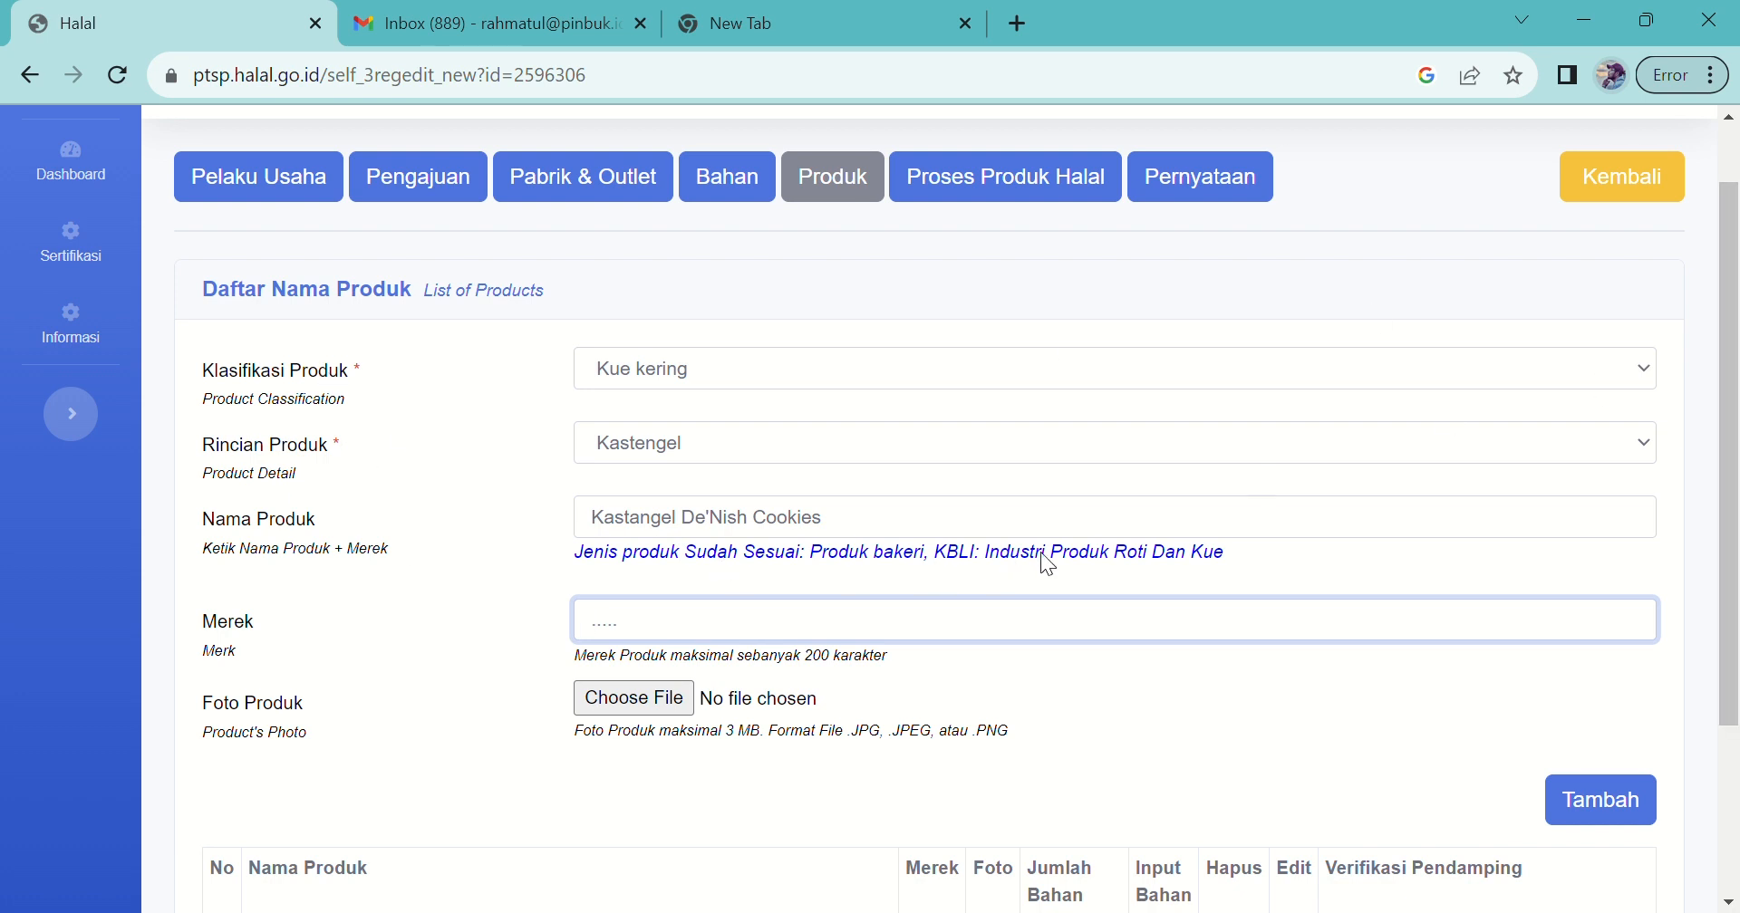
left_click_drag(1737, 473, 1737, 498)
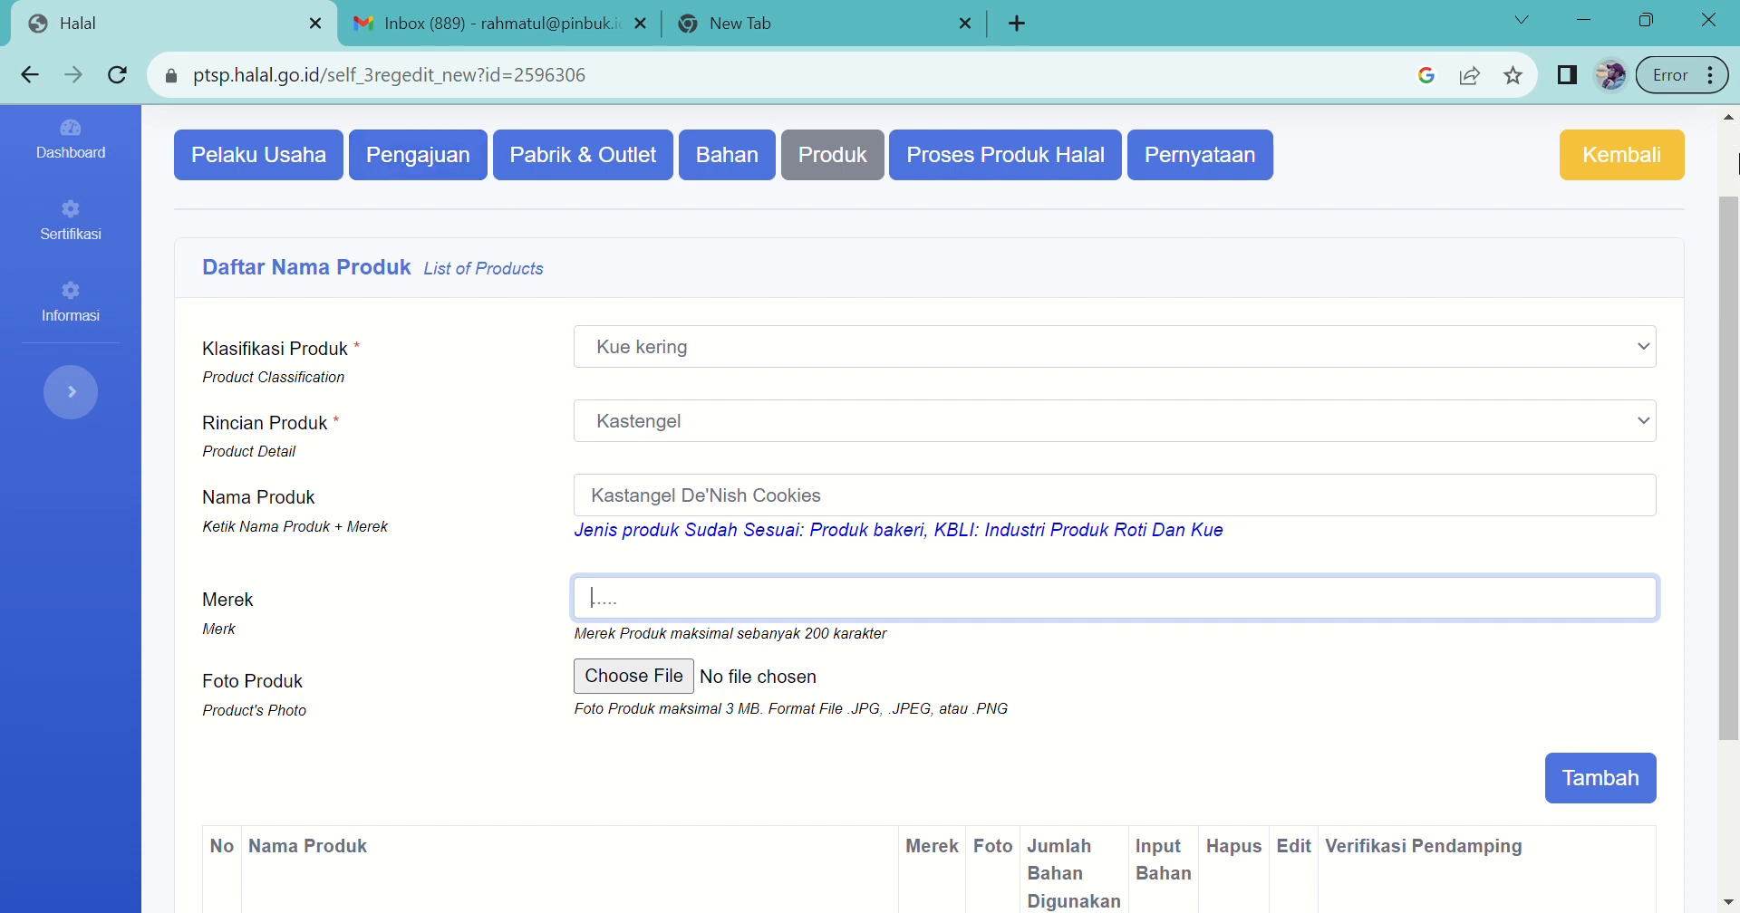
left_click_drag(1733, 249, 1733, 324)
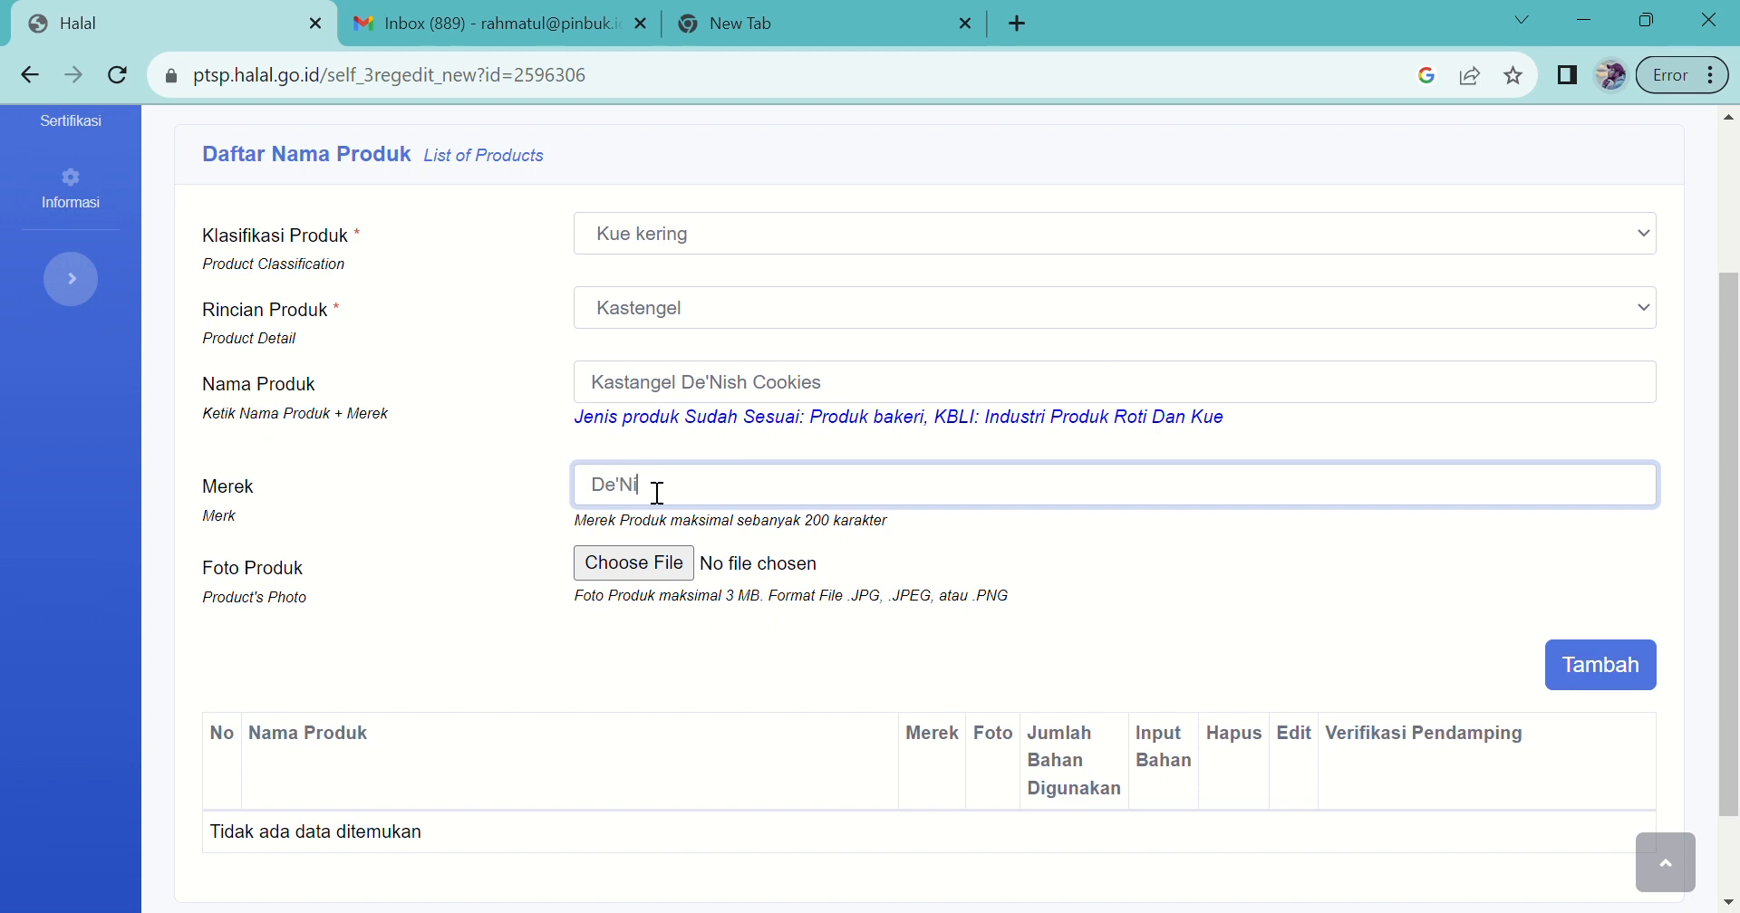
type("Cookies")
Step: Attach IMG-5876.jpg as the product photo and add the product with Tambah
left_click(637, 575)
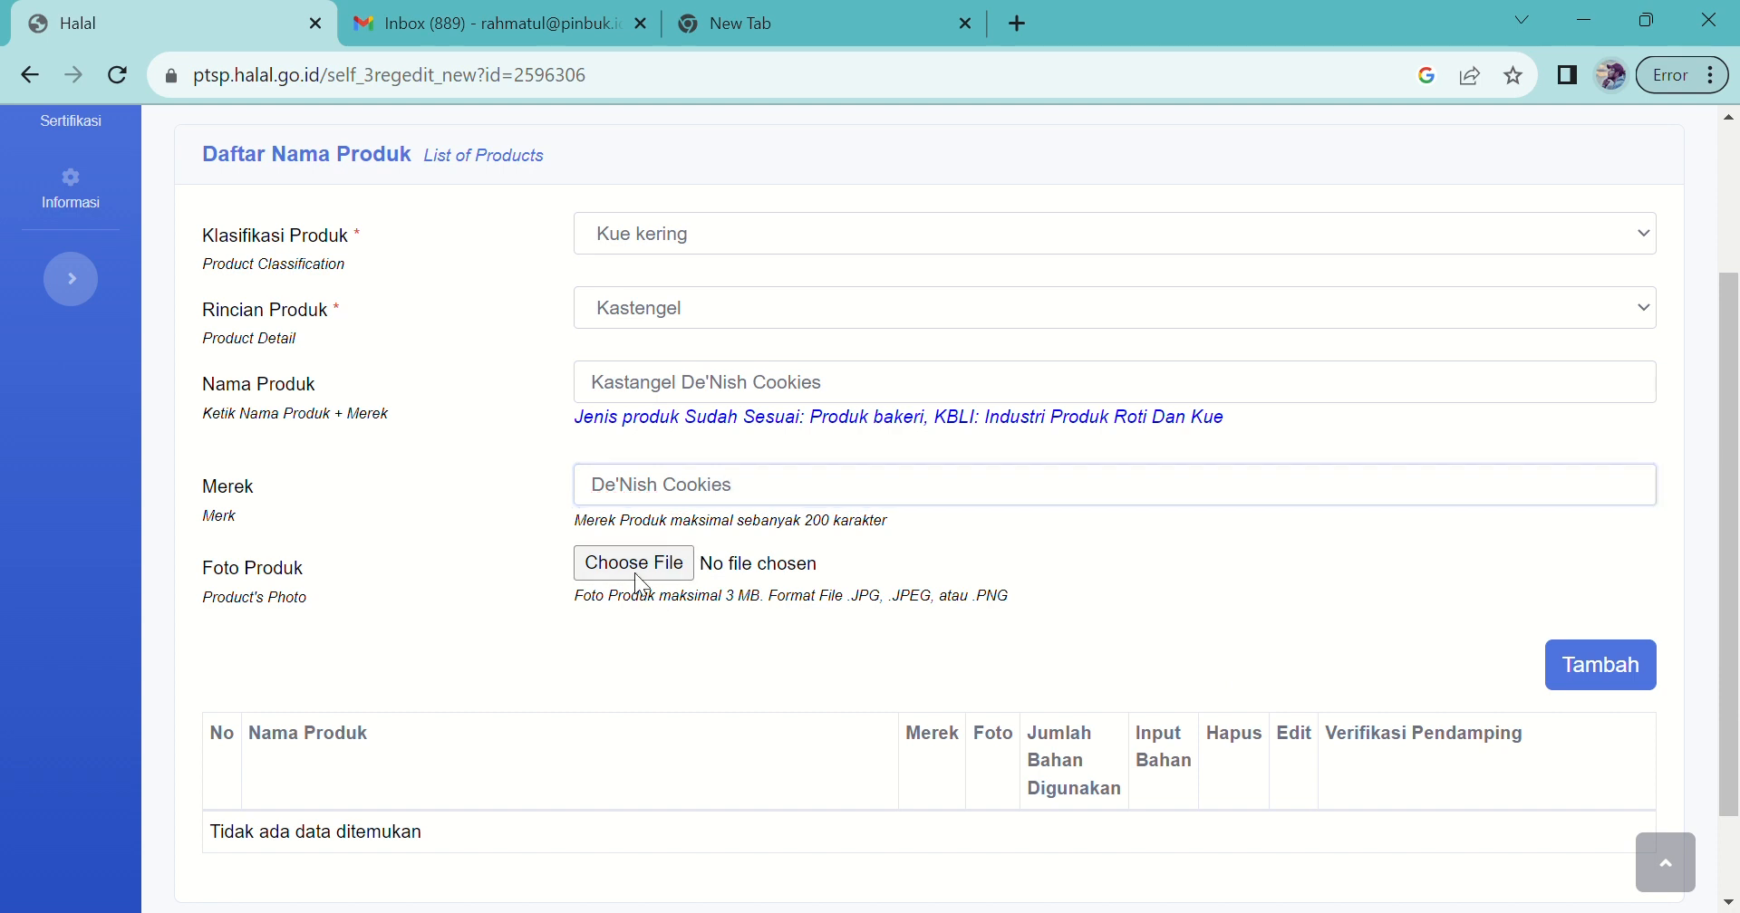
scroll(666, 845, "down", 1)
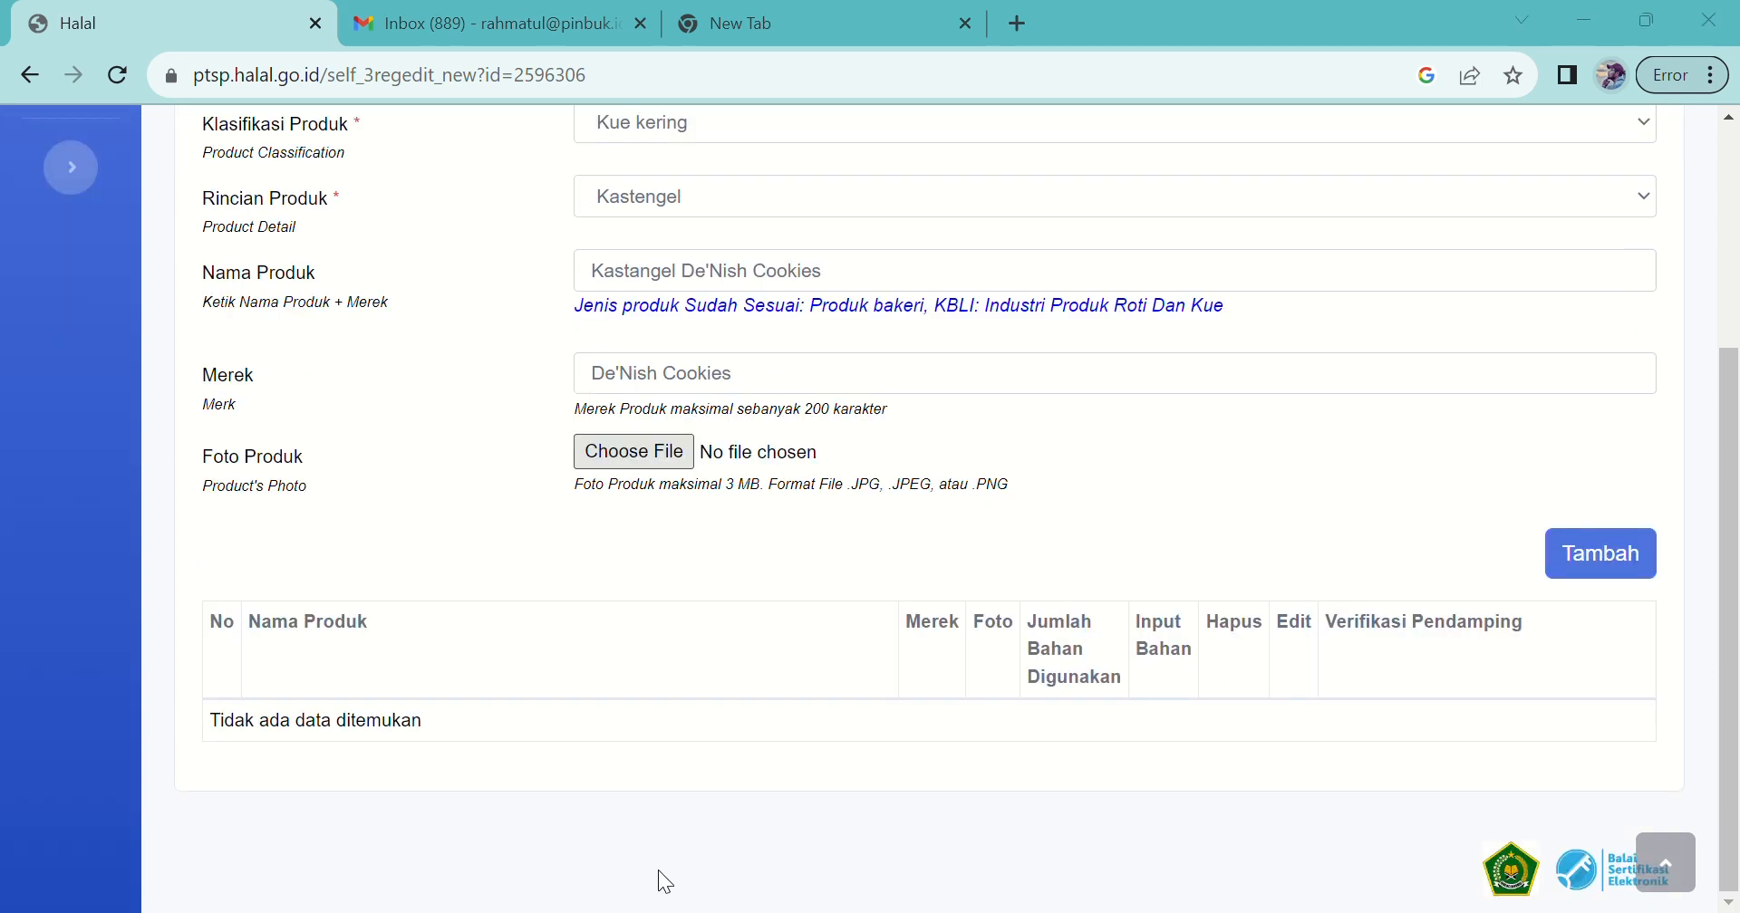
left_click(655, 873)
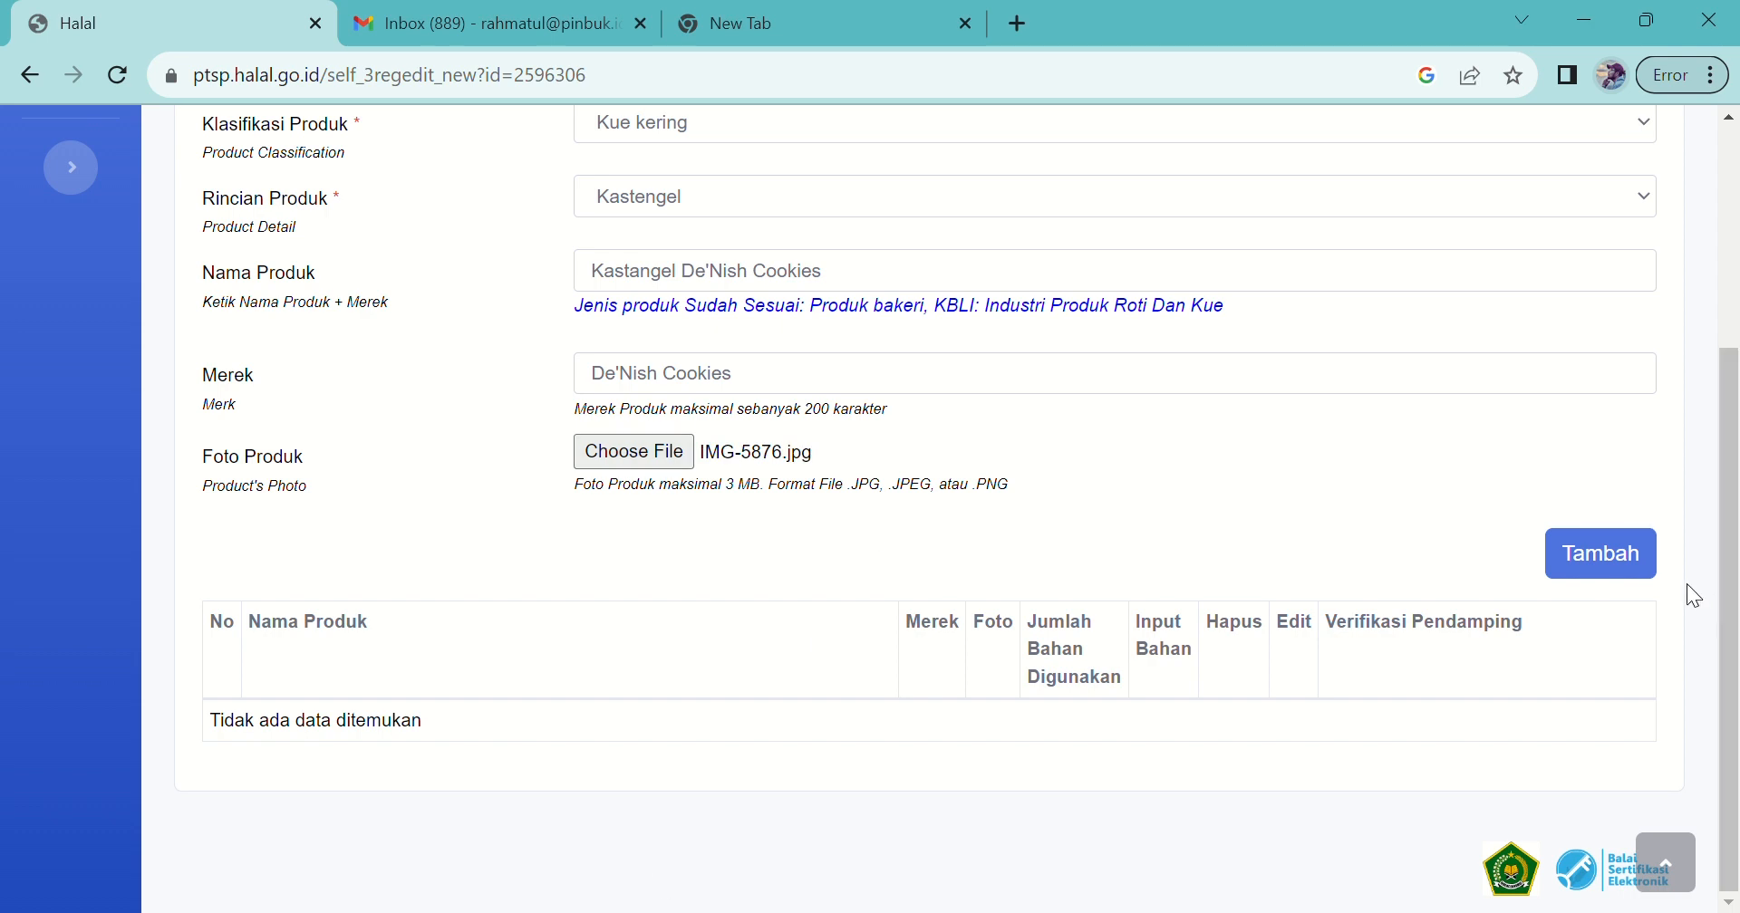
left_click(1630, 560)
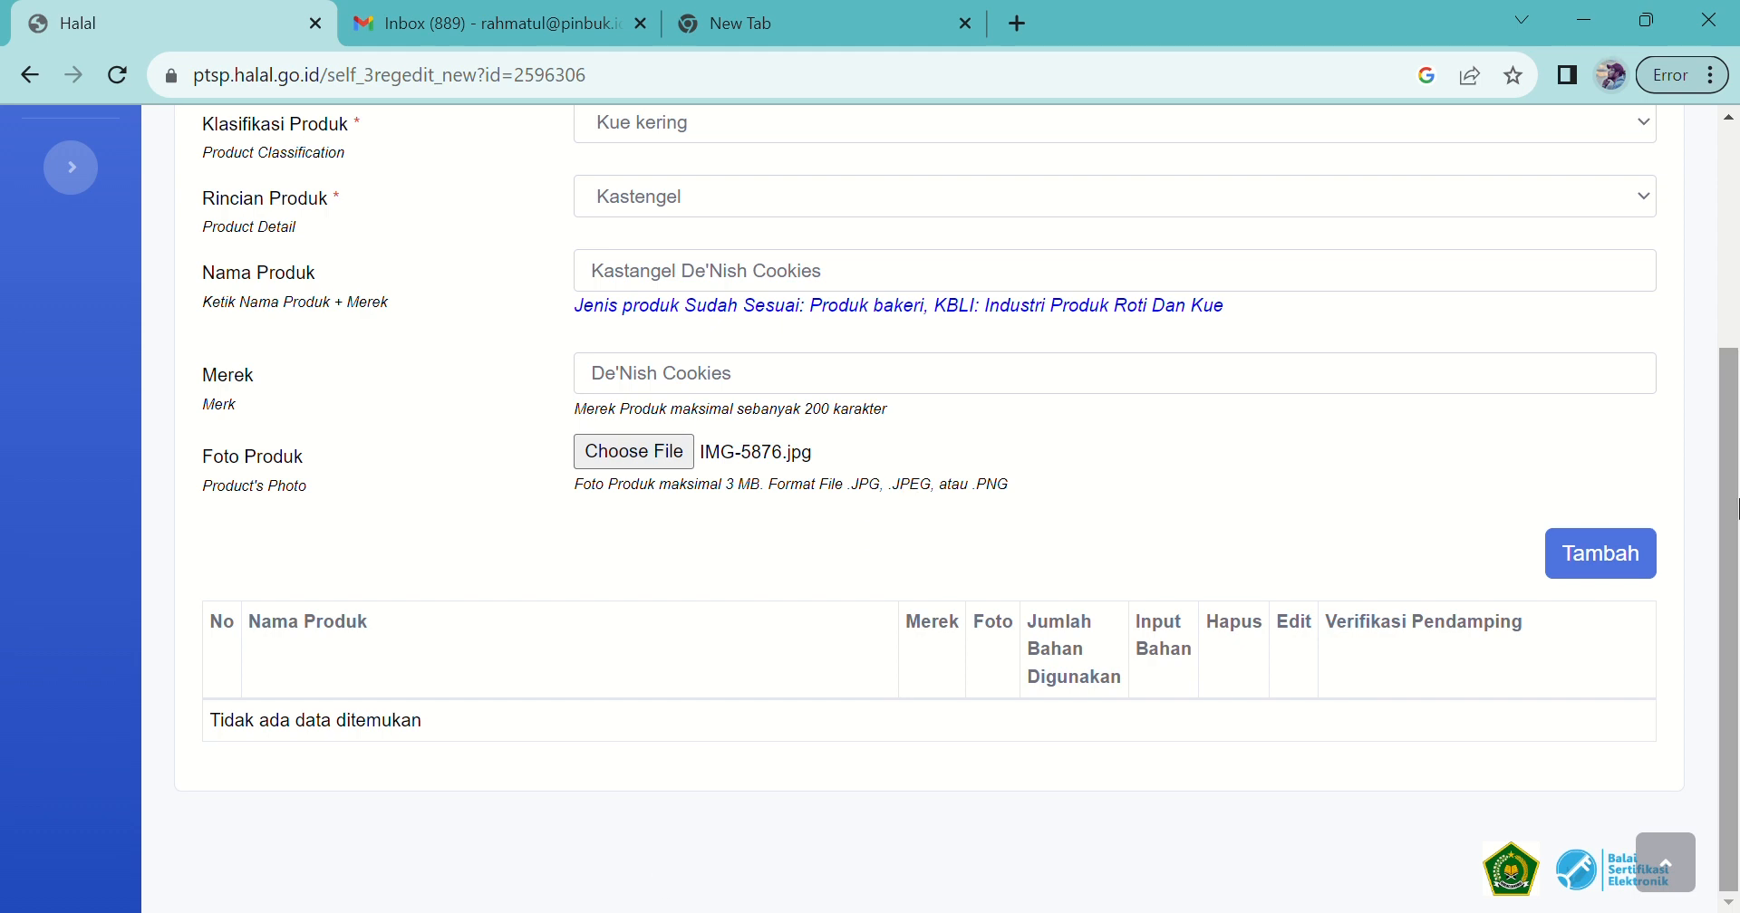
left_click(1629, 560)
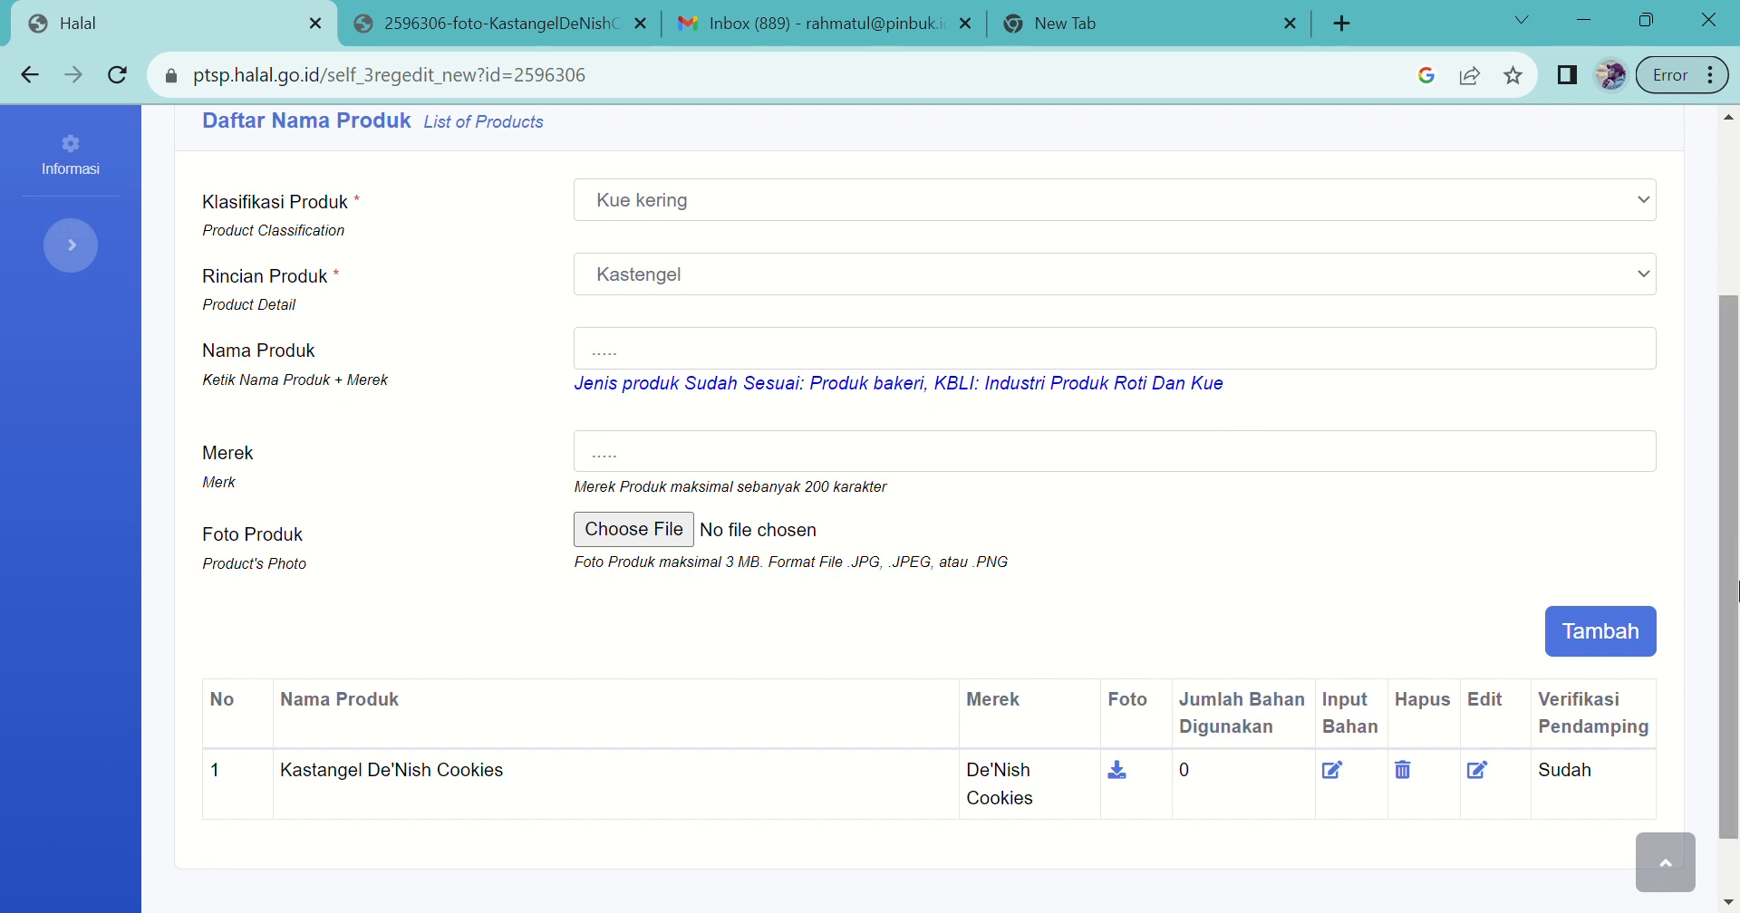
Step: Open the Kastangel product photo in a new tab, then return to the Halal tab
left_click_drag(1732, 558, 1733, 564)
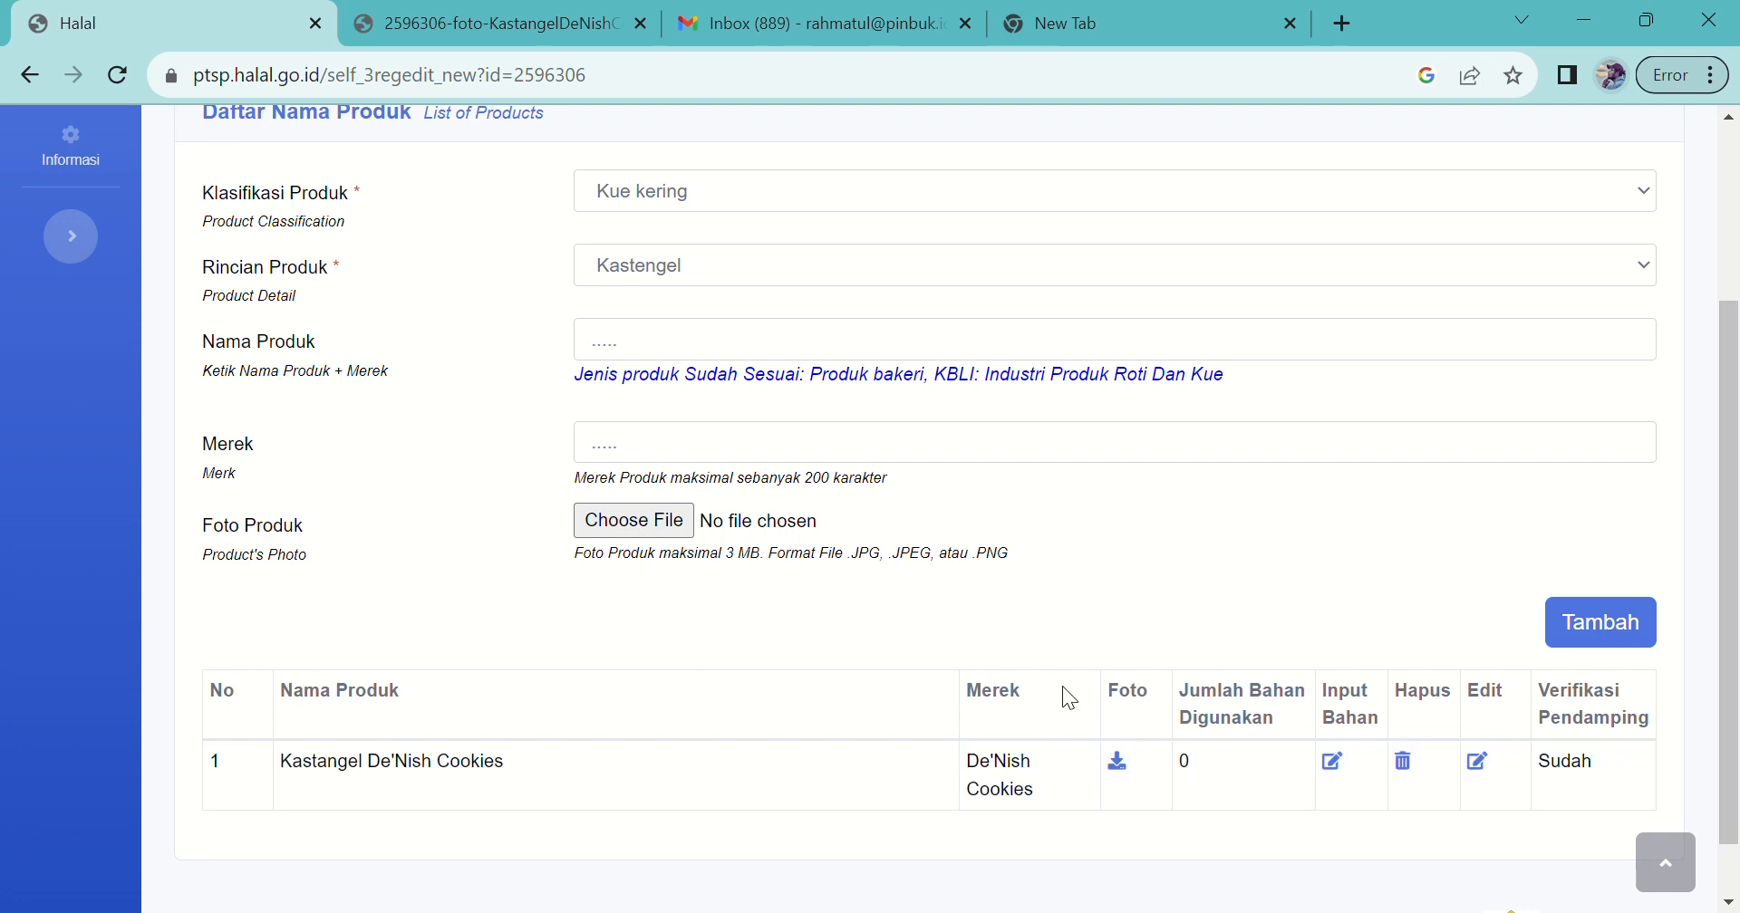
left_click(1120, 766)
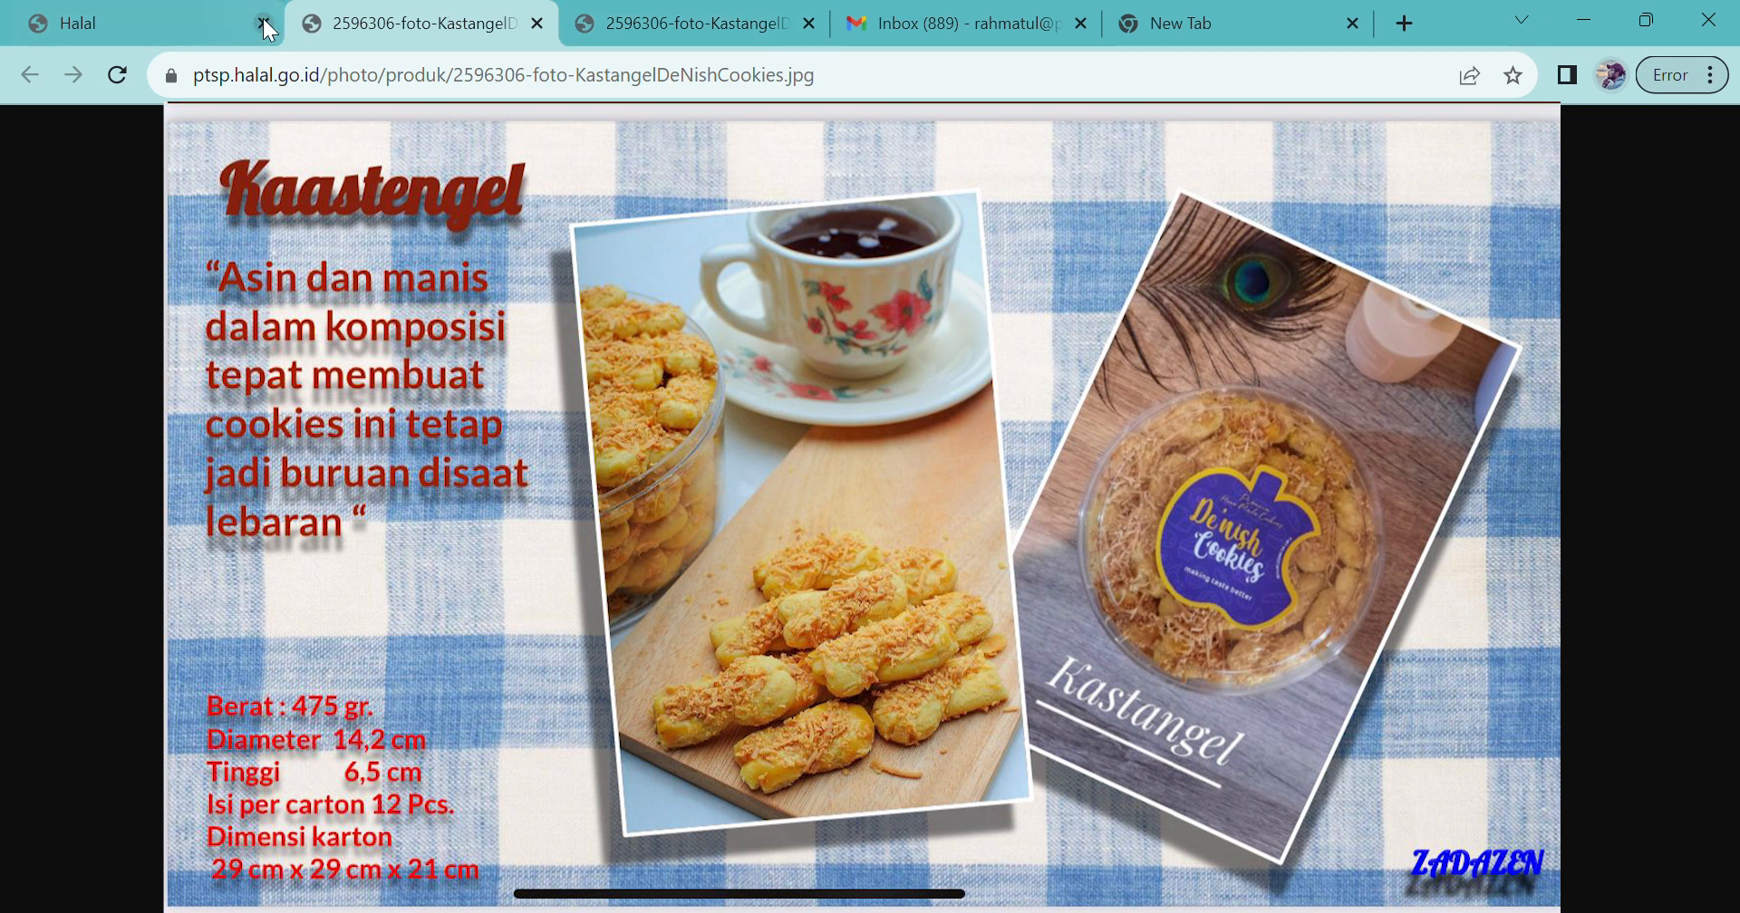
left_click(205, 27)
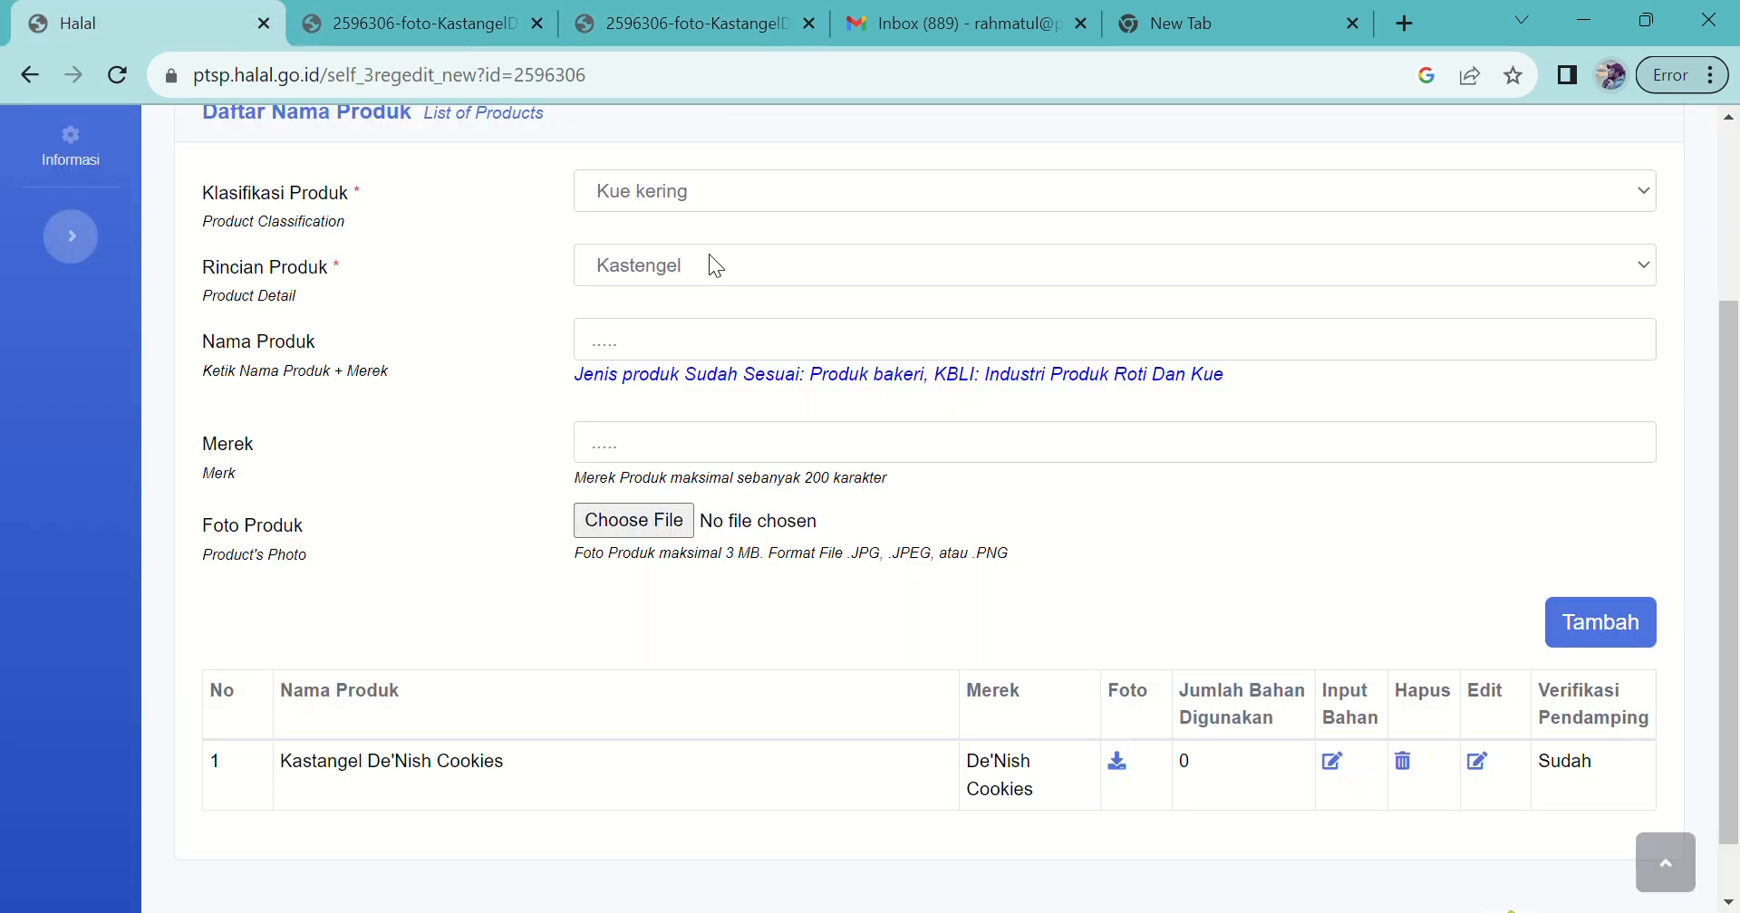
Step: Tick Anchor Salted Butter, ANCHOR Keju Parmesan, Maizenaku, Segitiga Biru and SUNLIGHT as ingredients, then save
left_click(1339, 763)
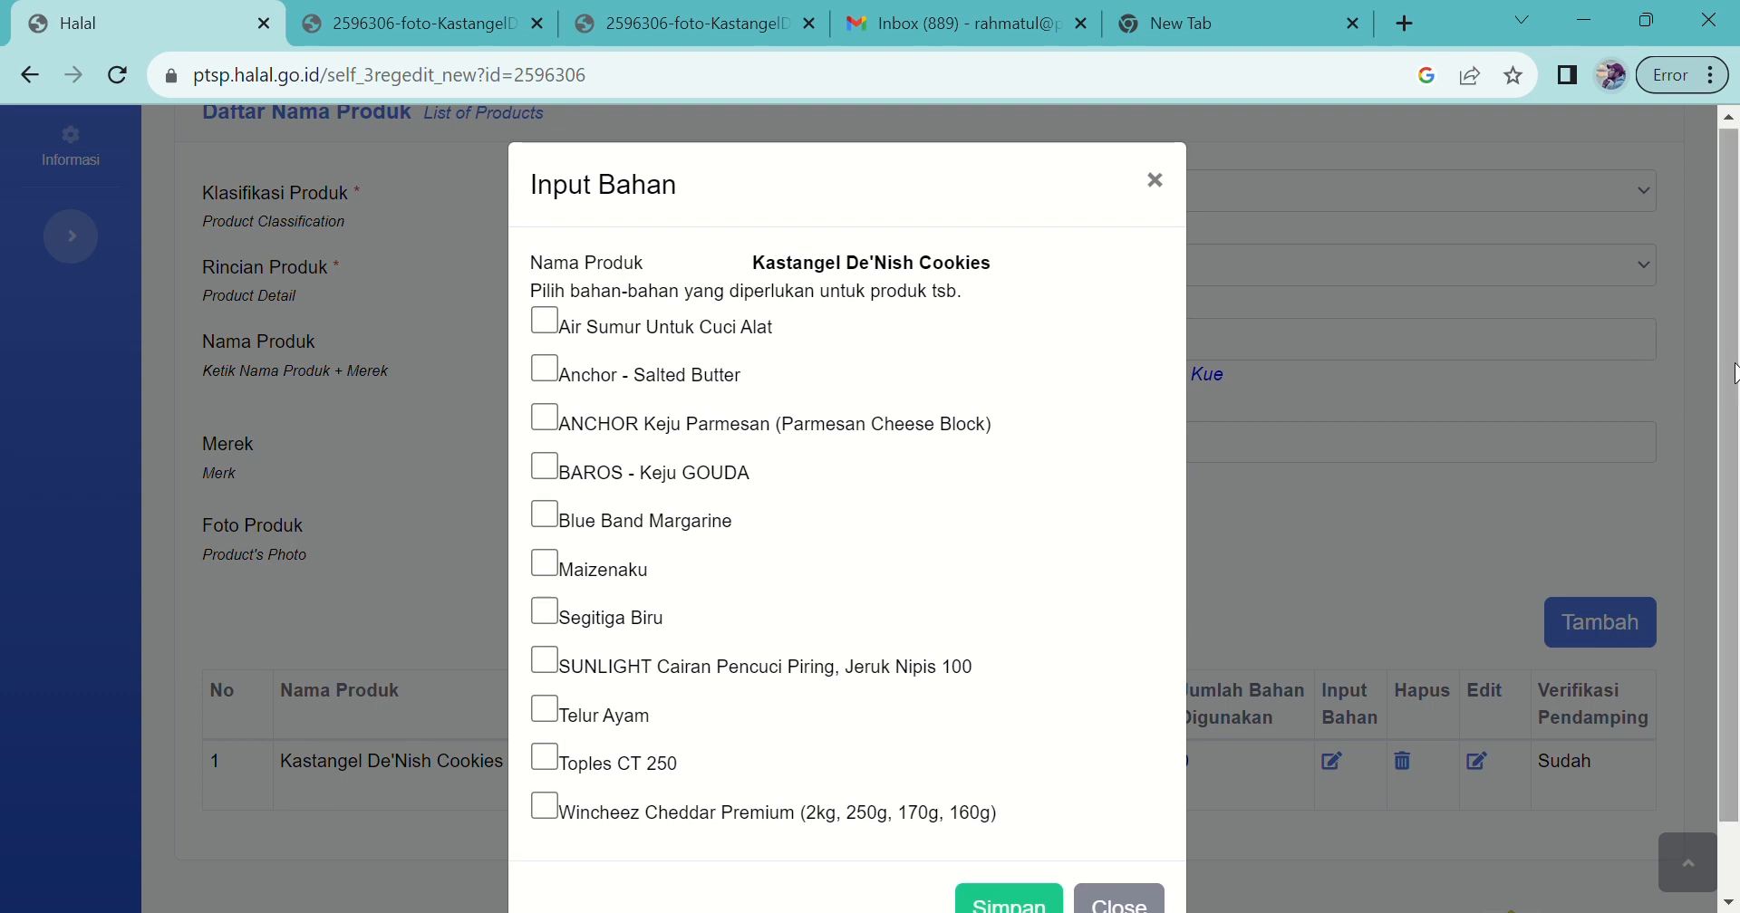
left_click_drag(1735, 370, 1735, 435)
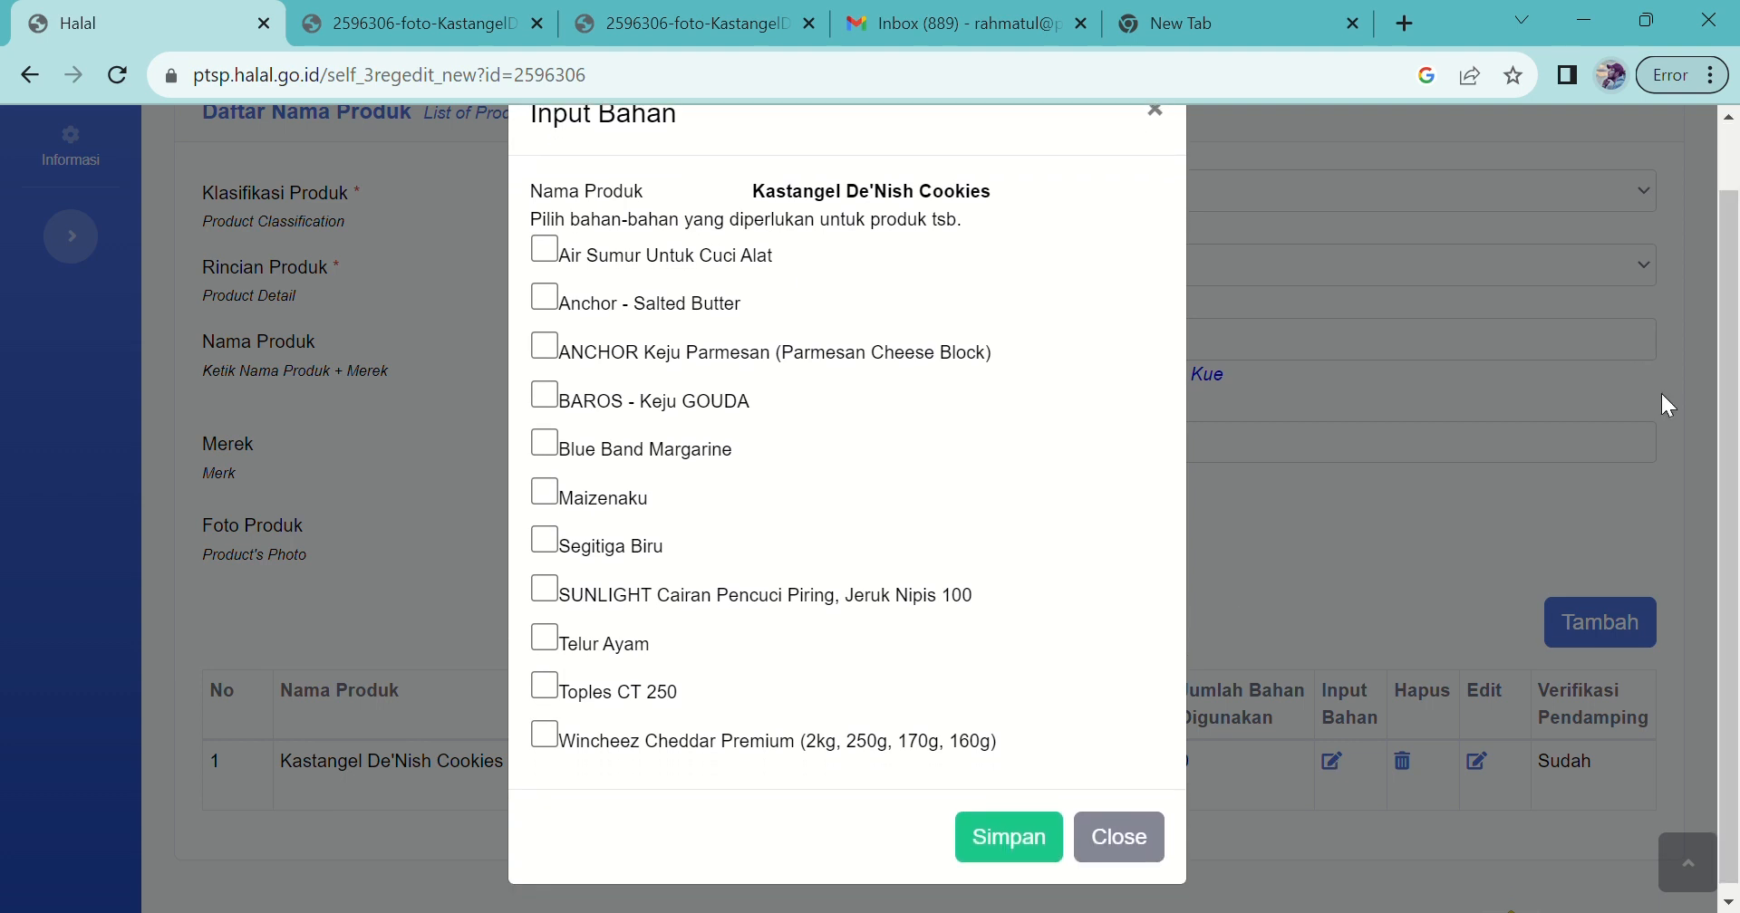
left_click(551, 299)
double_click(566, 356)
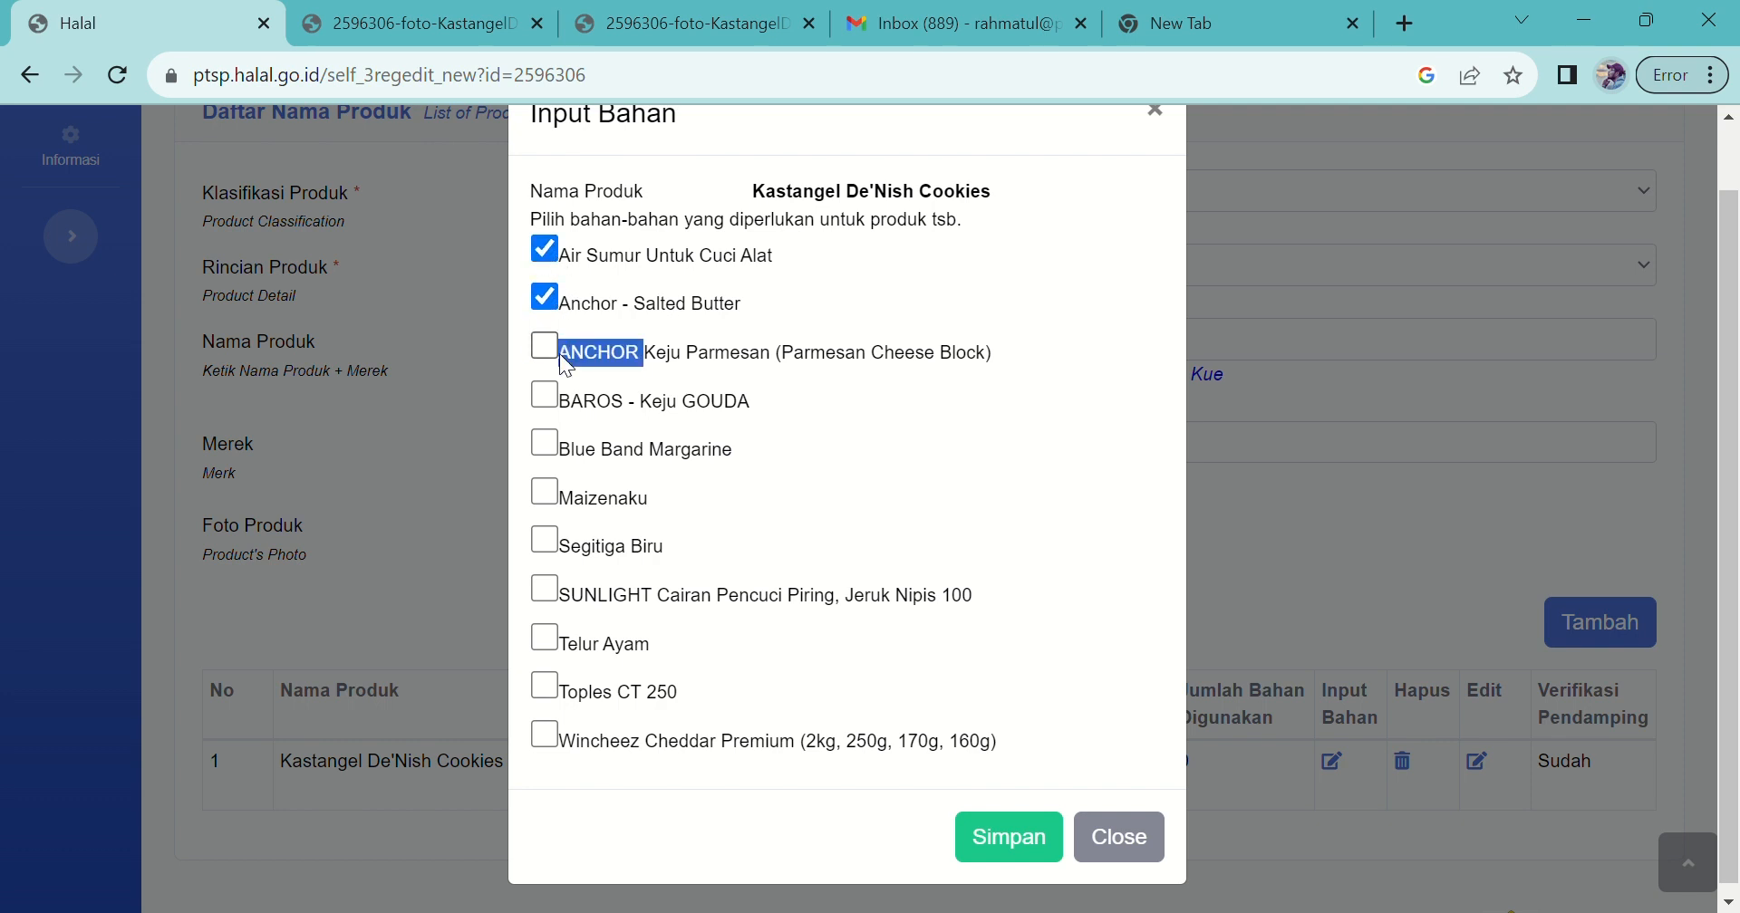
left_click(556, 357)
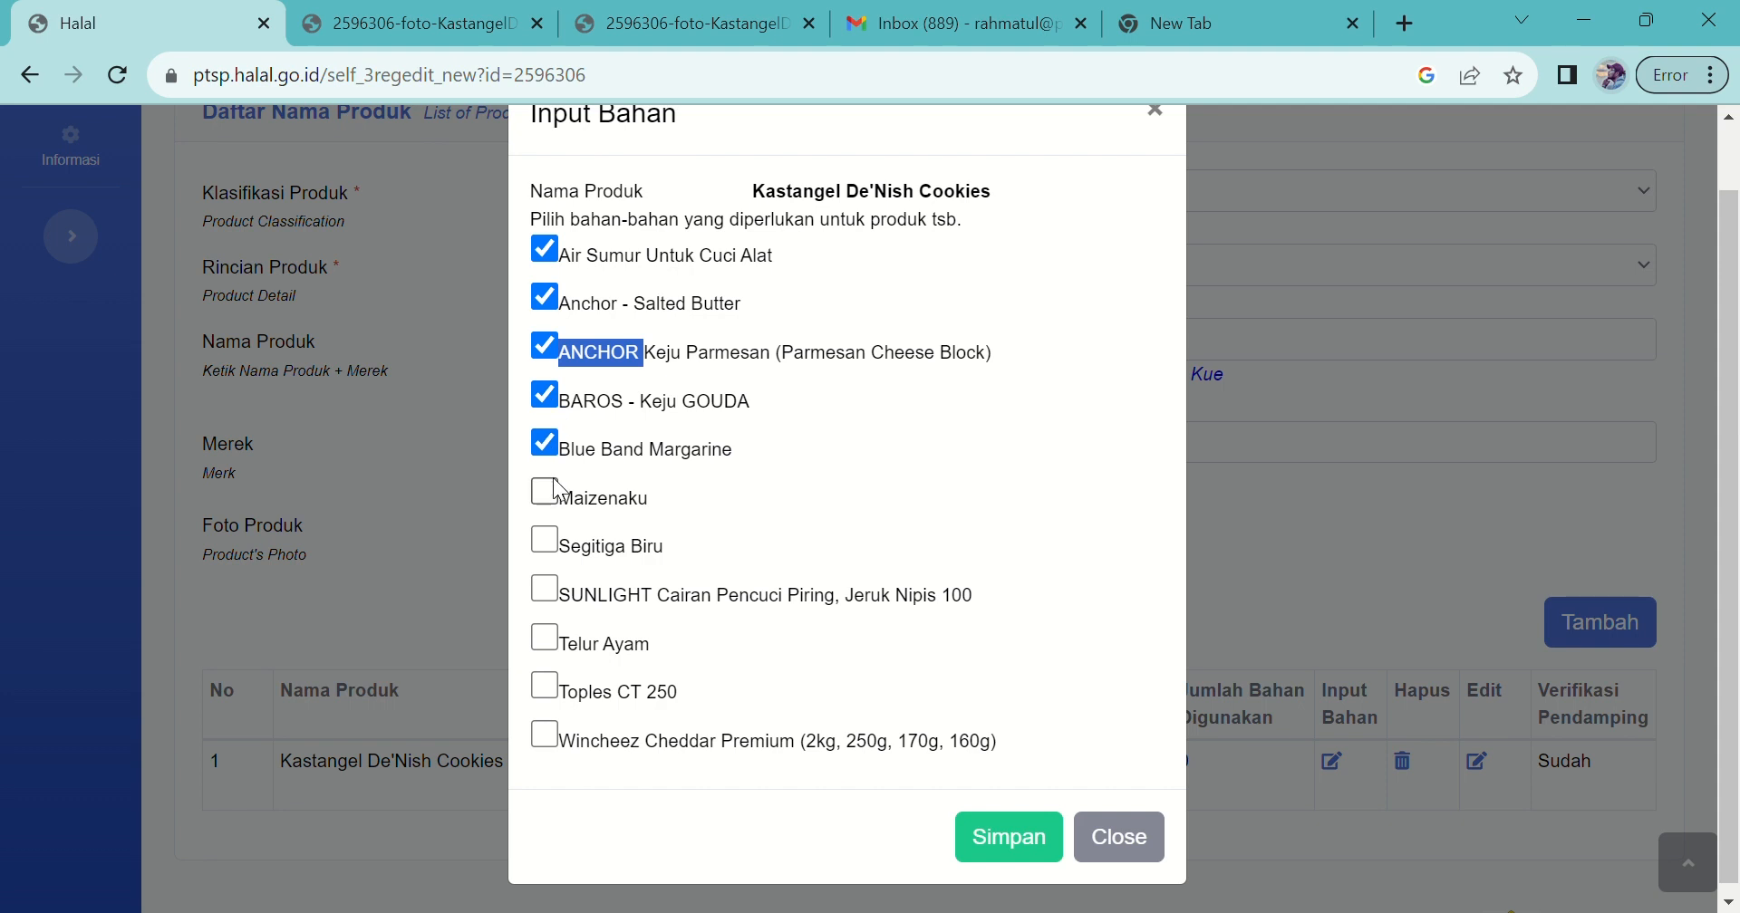
left_click(559, 518)
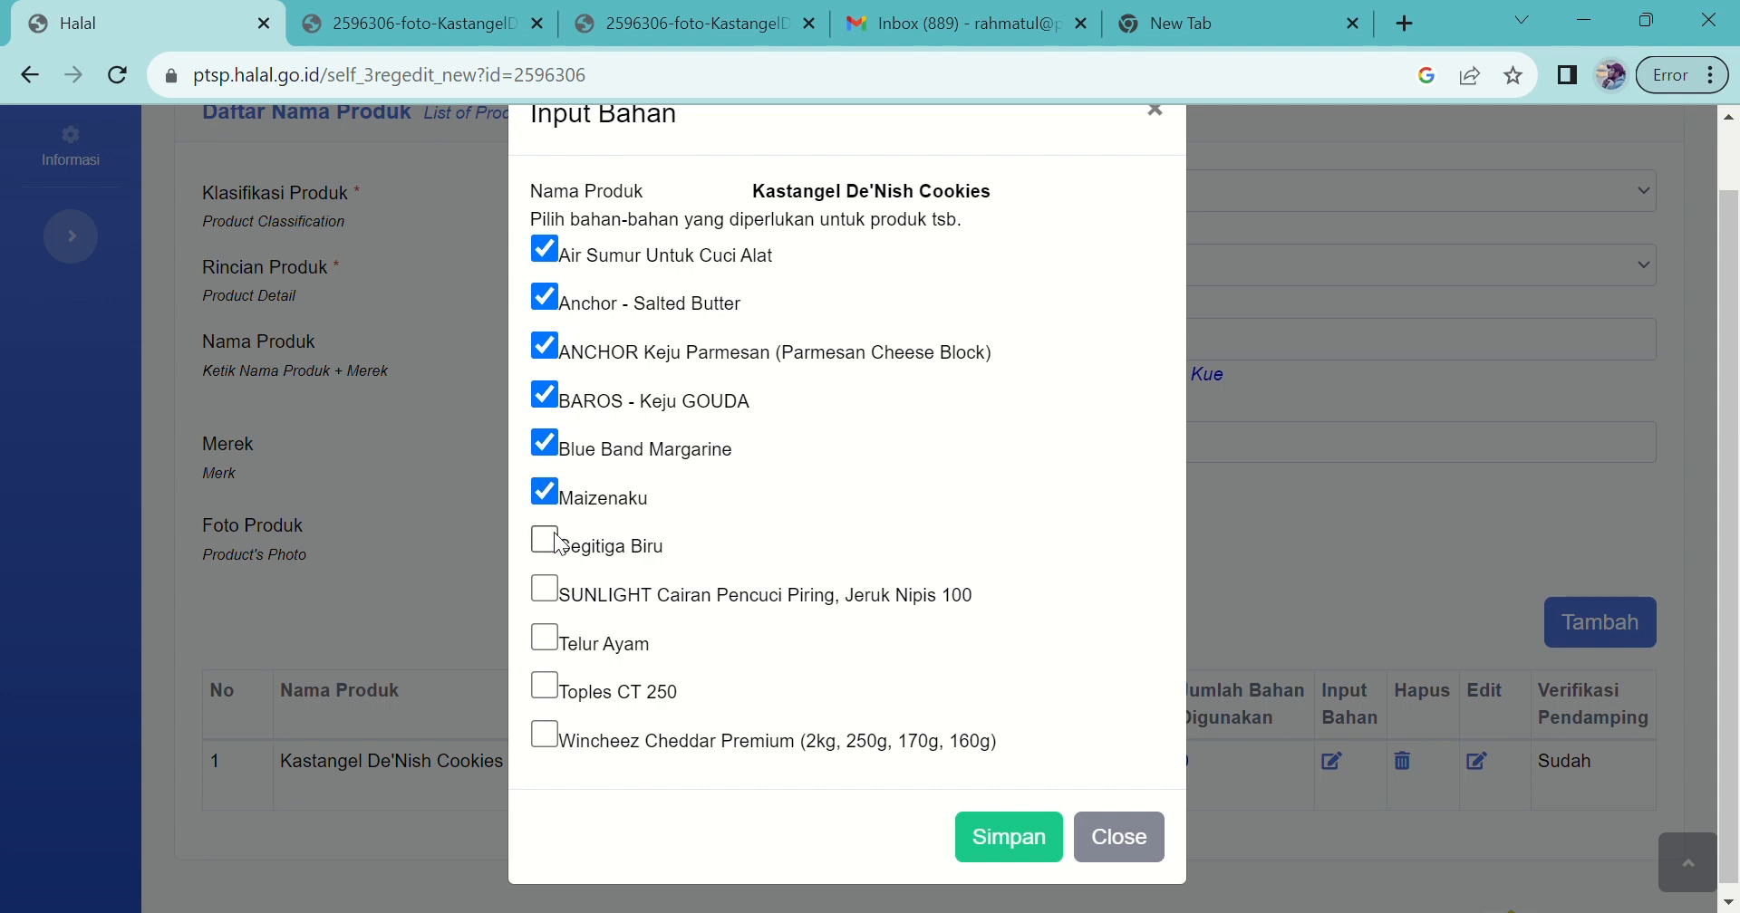
left_click(560, 542)
left_click(546, 591)
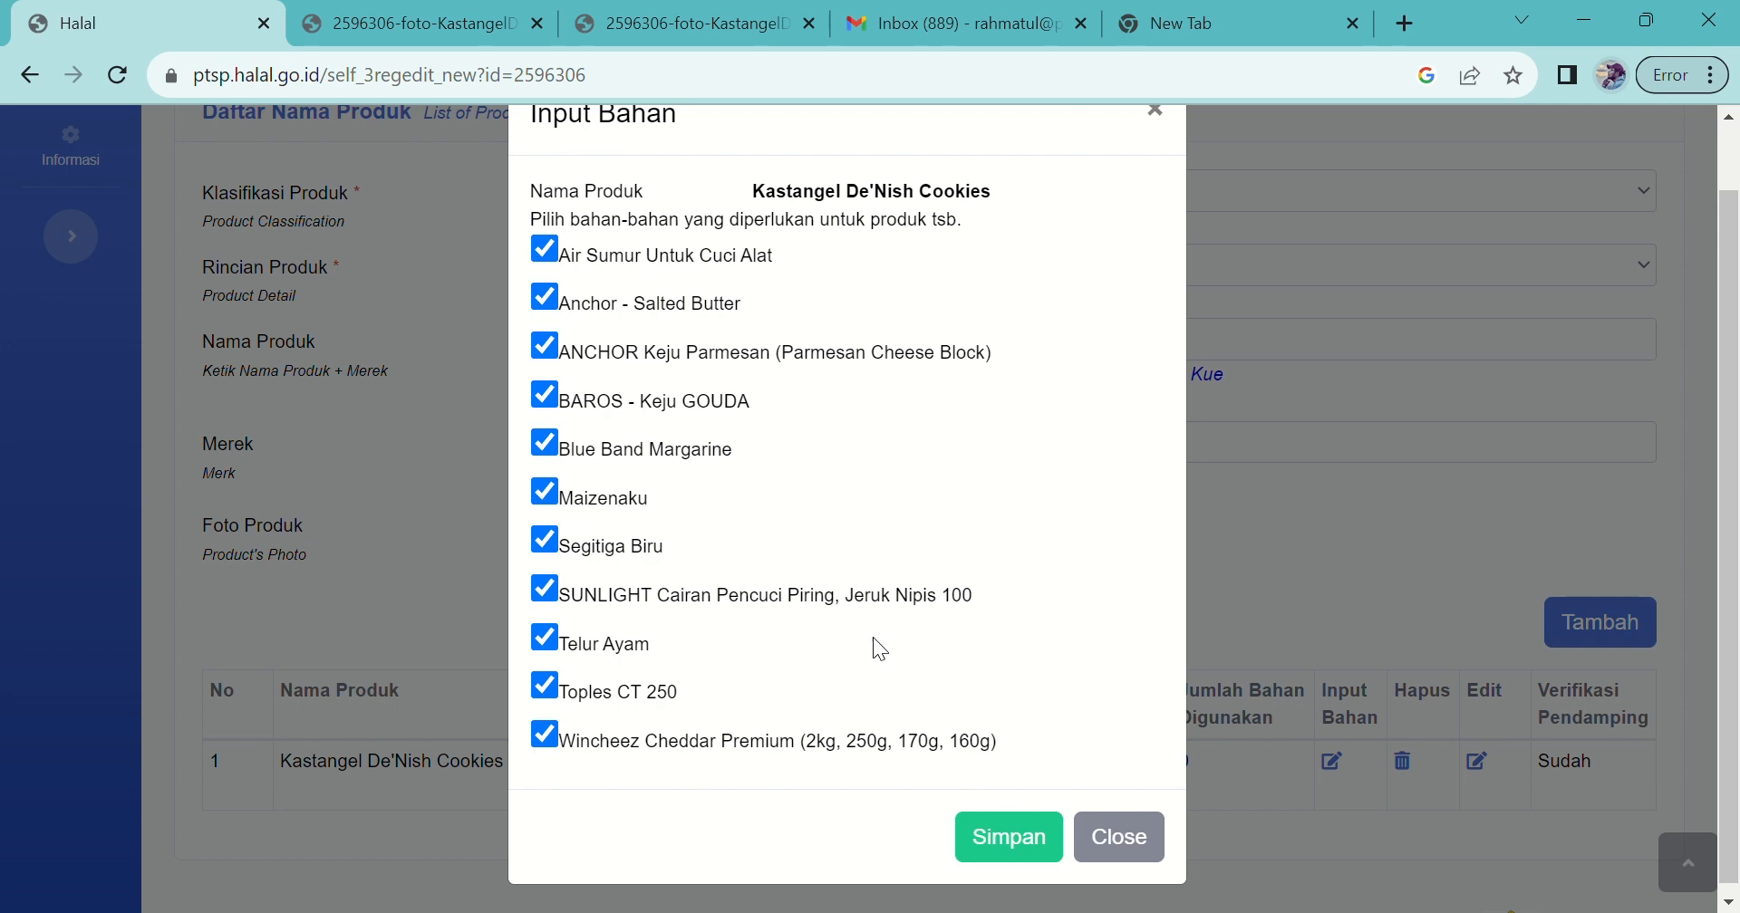
left_click(1055, 843)
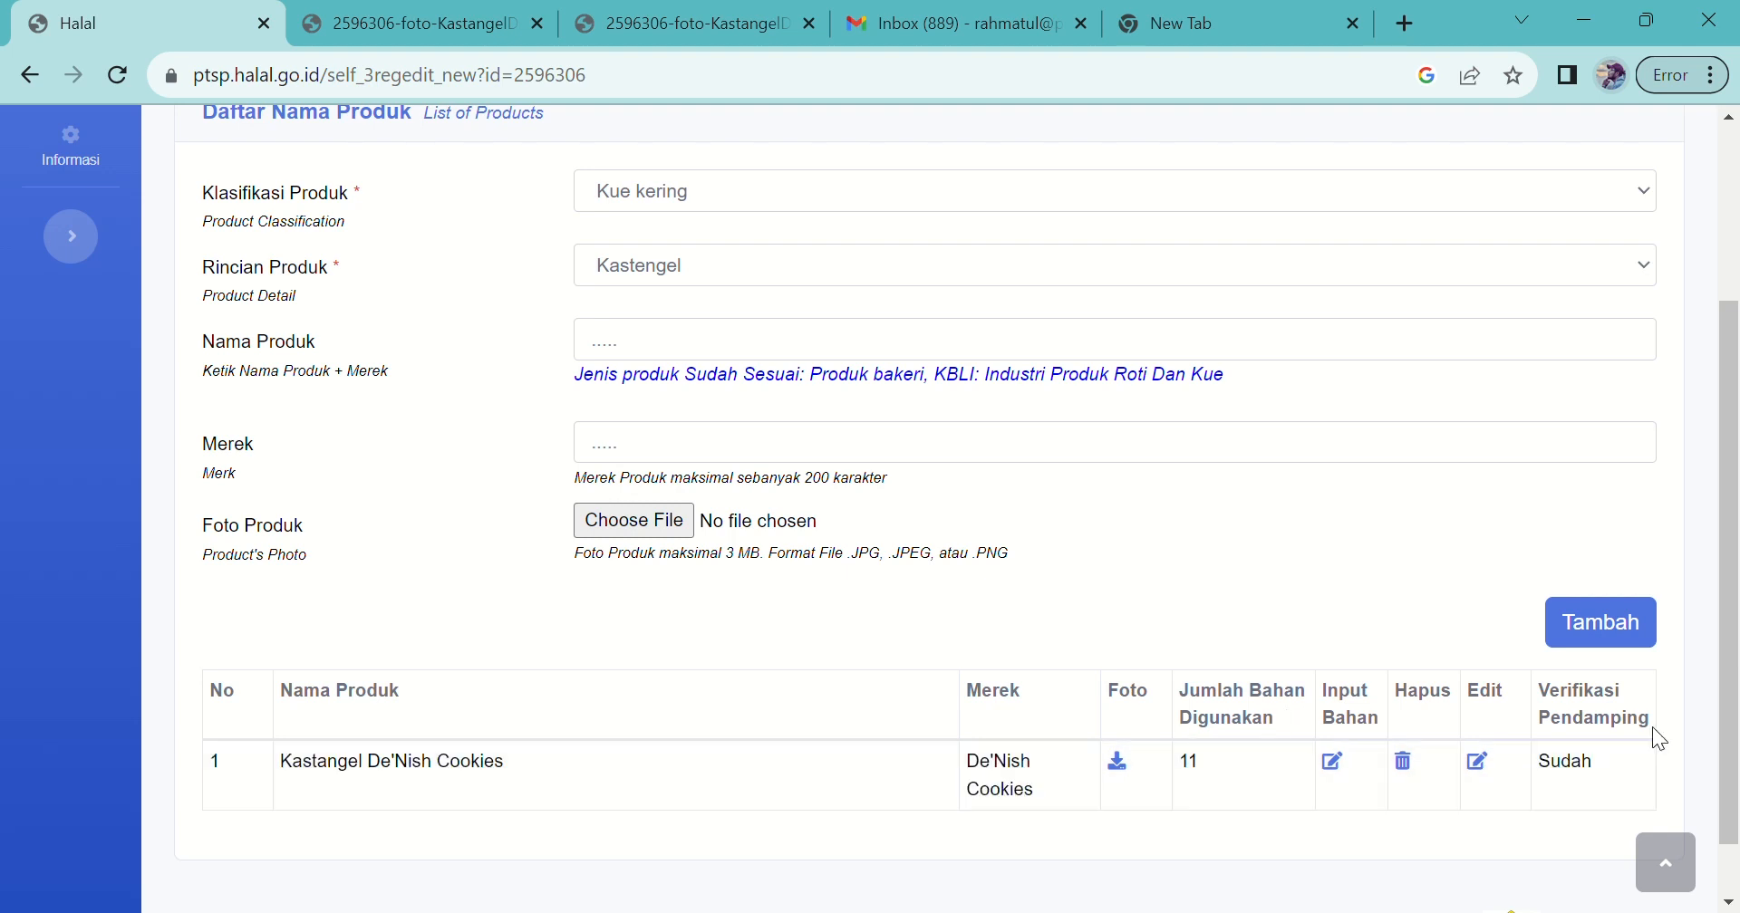
Step: Check the product row now lists 11 materials, then go to Proses Produk Halal
scroll(1735, 652, "down", 1)
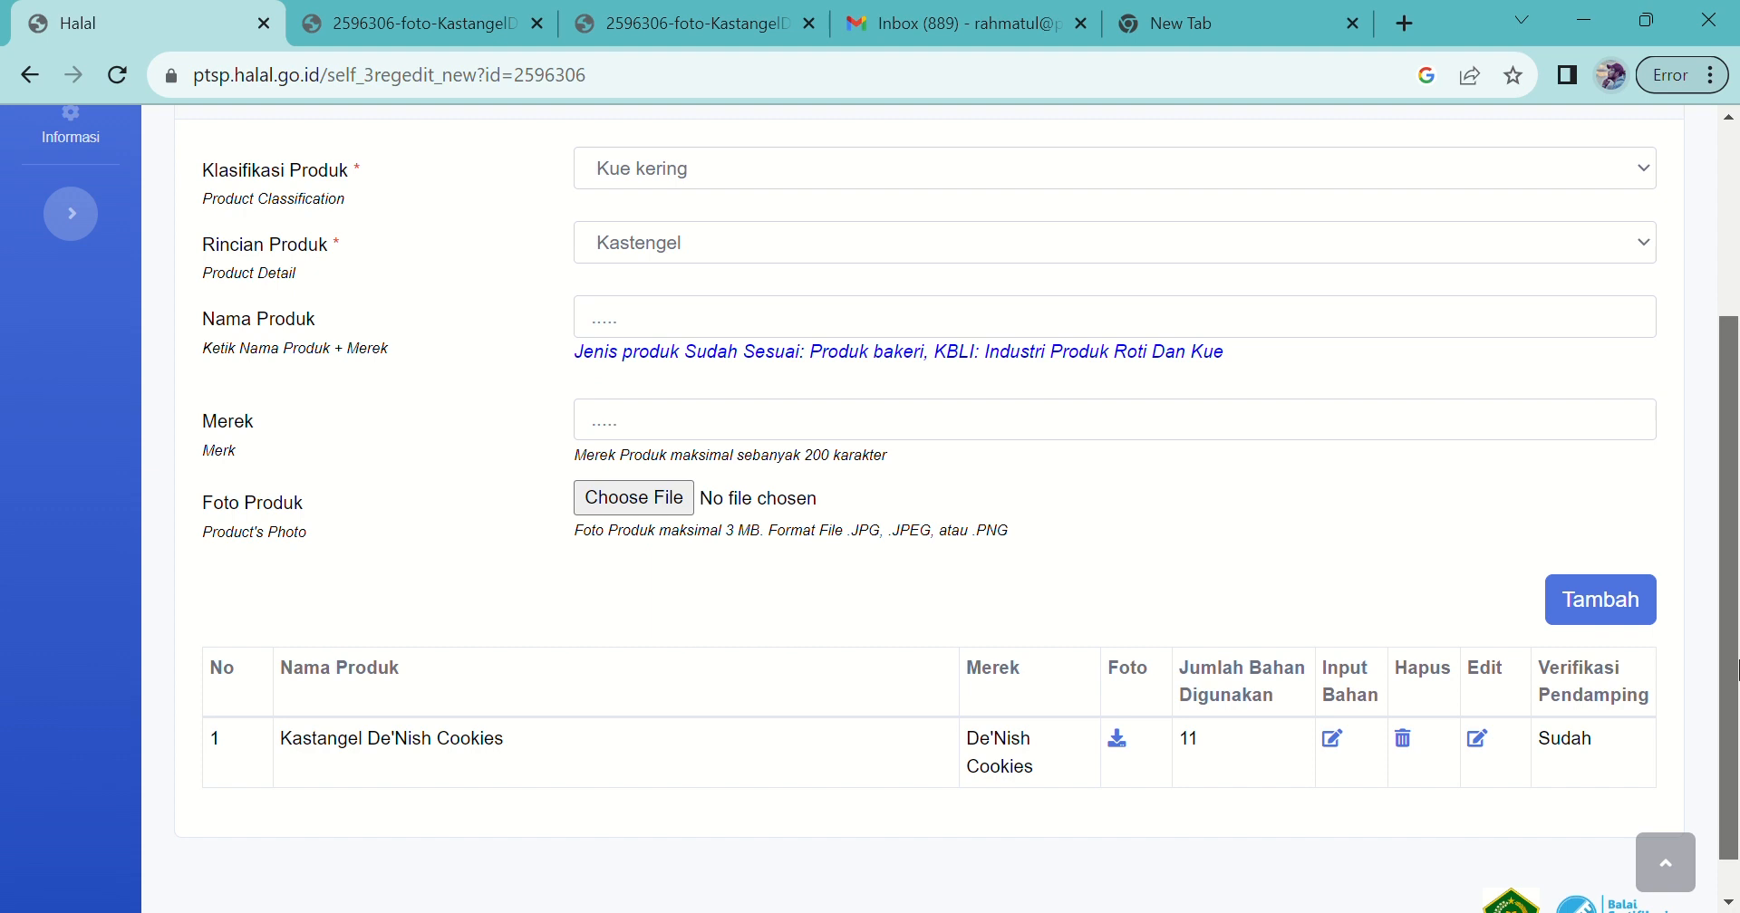
scroll(1735, 616, "up", 2)
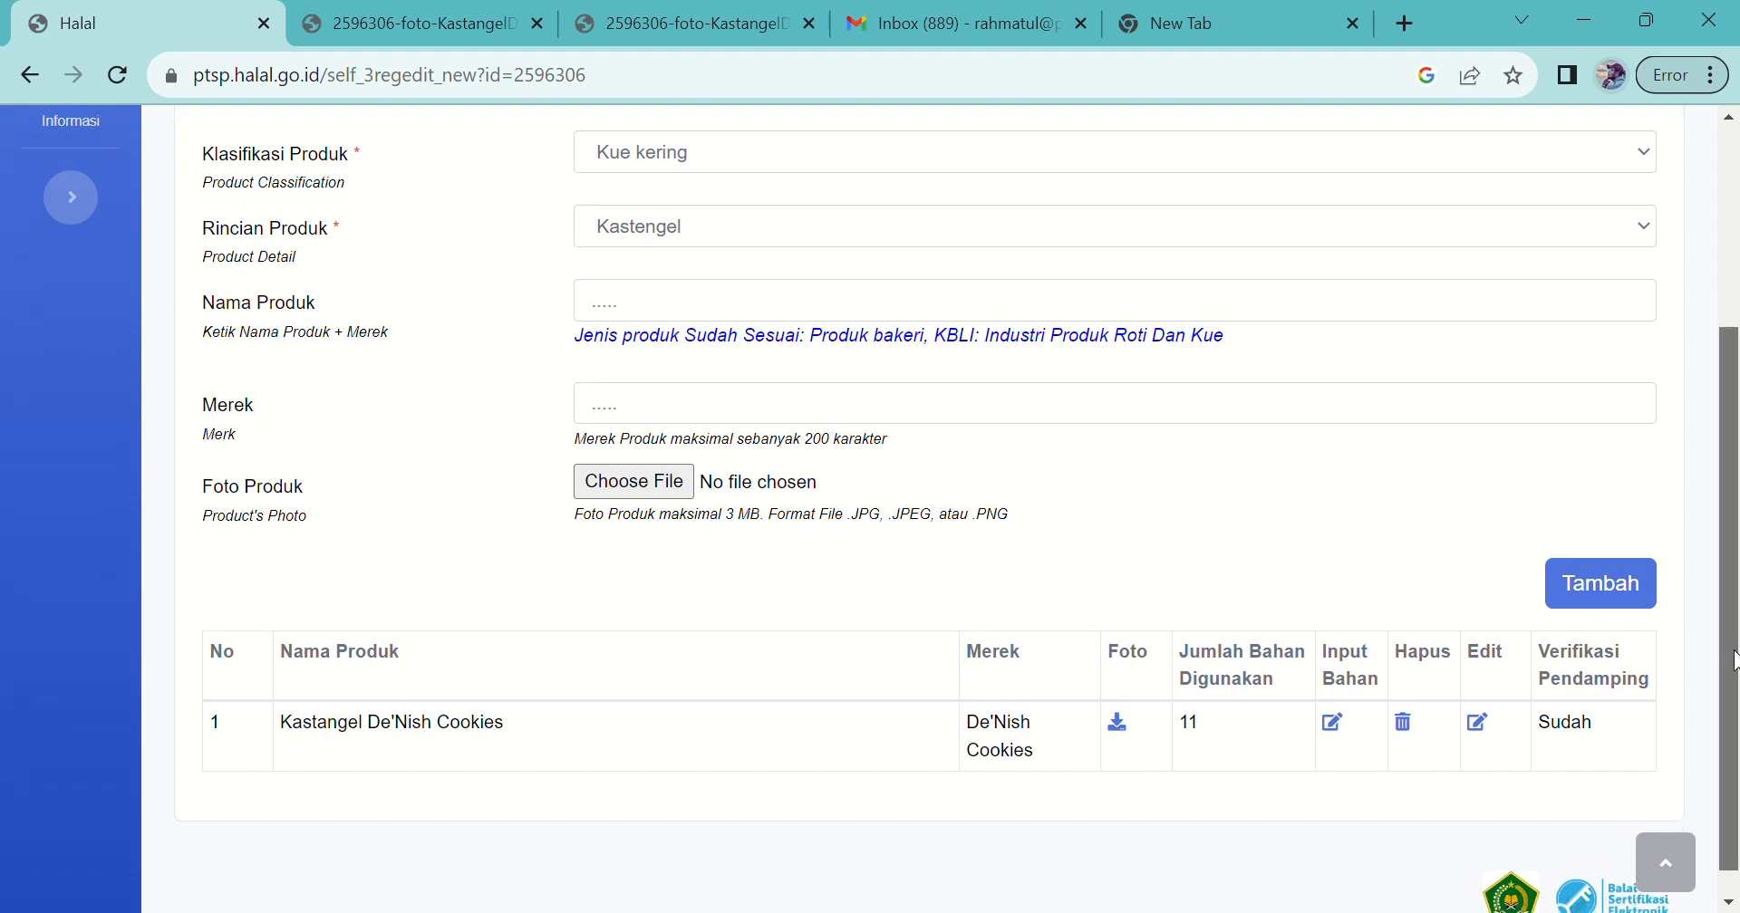
scroll(1735, 562, "up", 5)
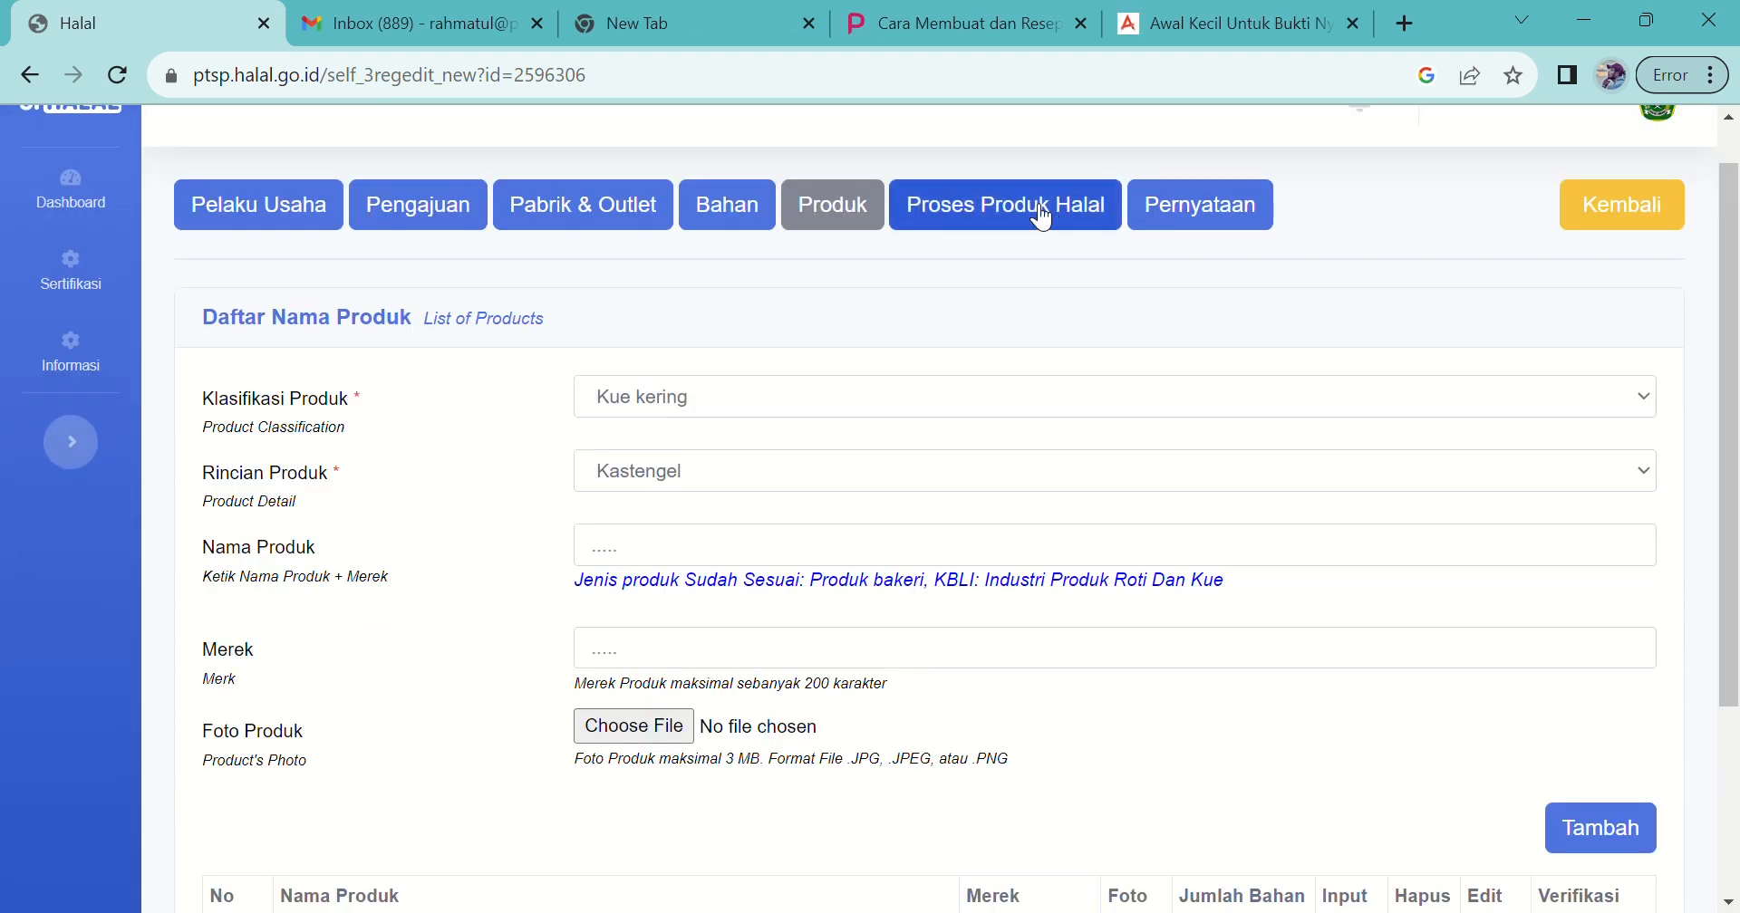
left_click(1042, 217)
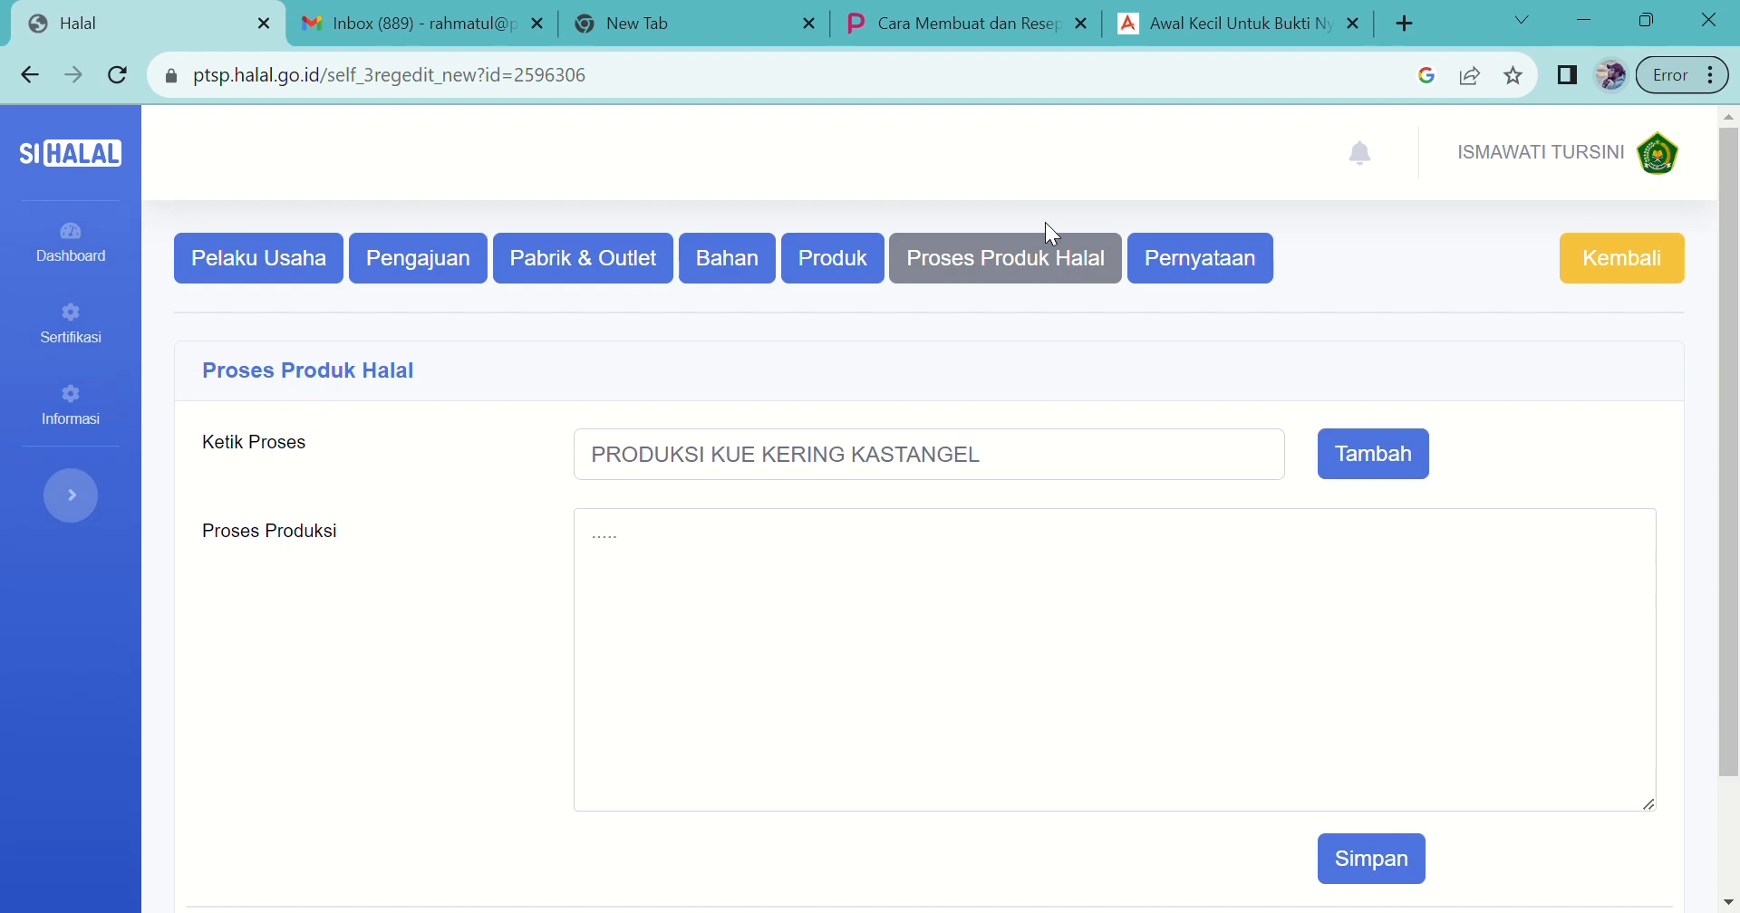
Step: Edit the process name and paste the production process description into Proses Produksi
left_click(1036, 469)
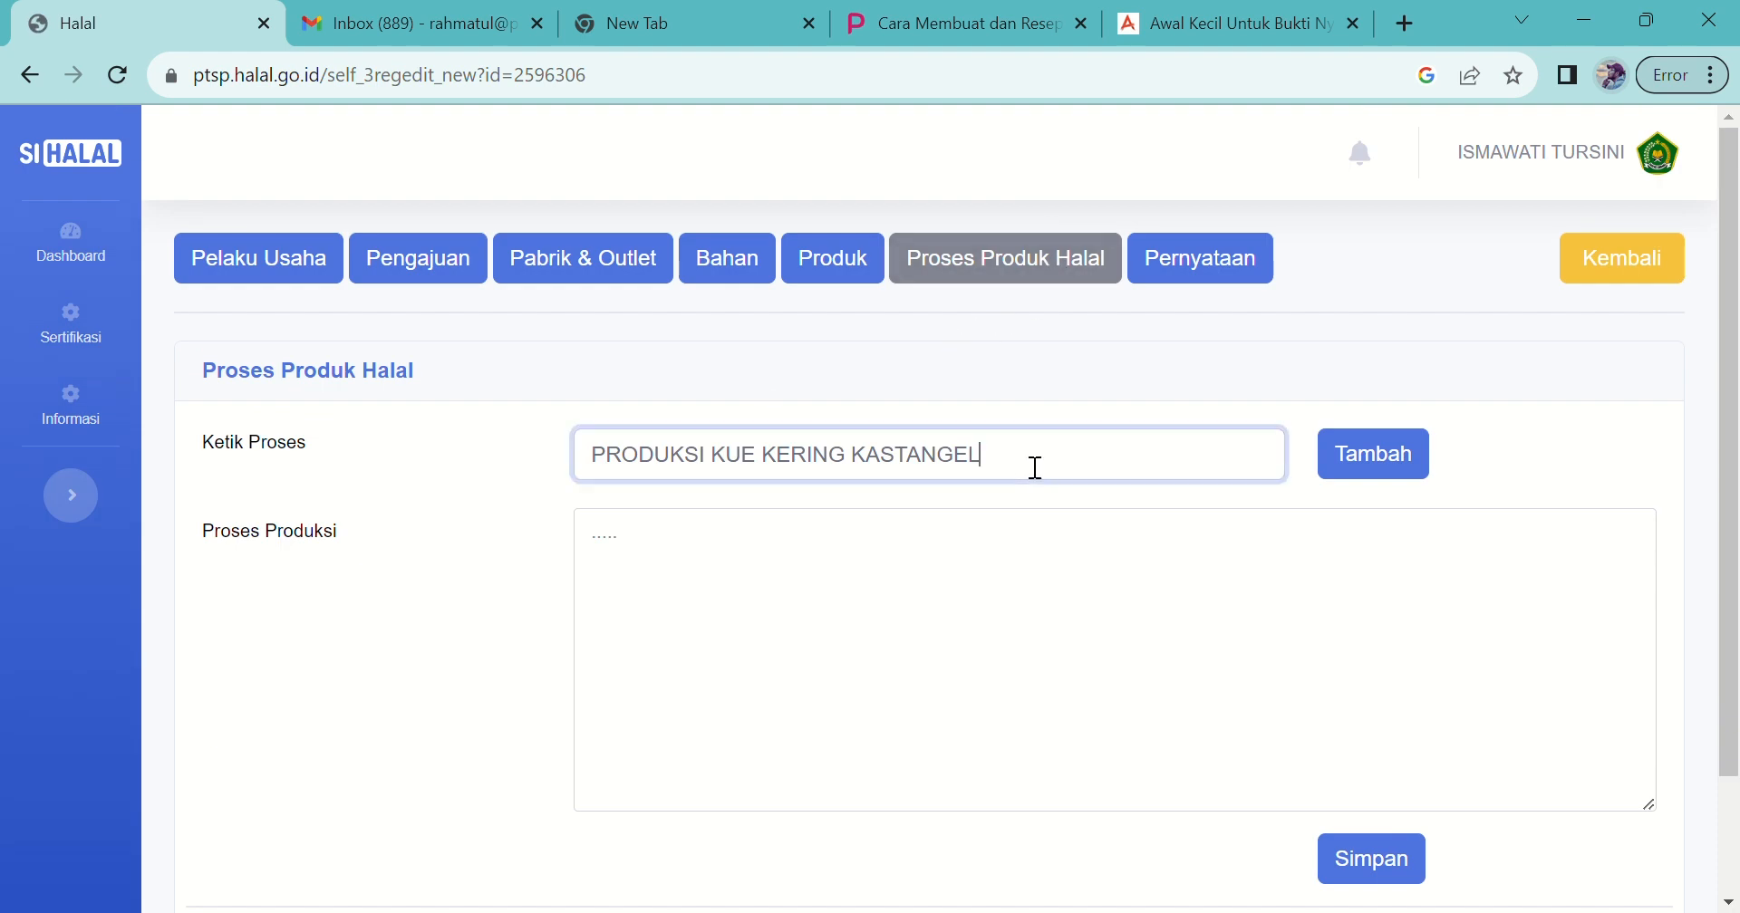
left_click_drag(1035, 468, 559, 445)
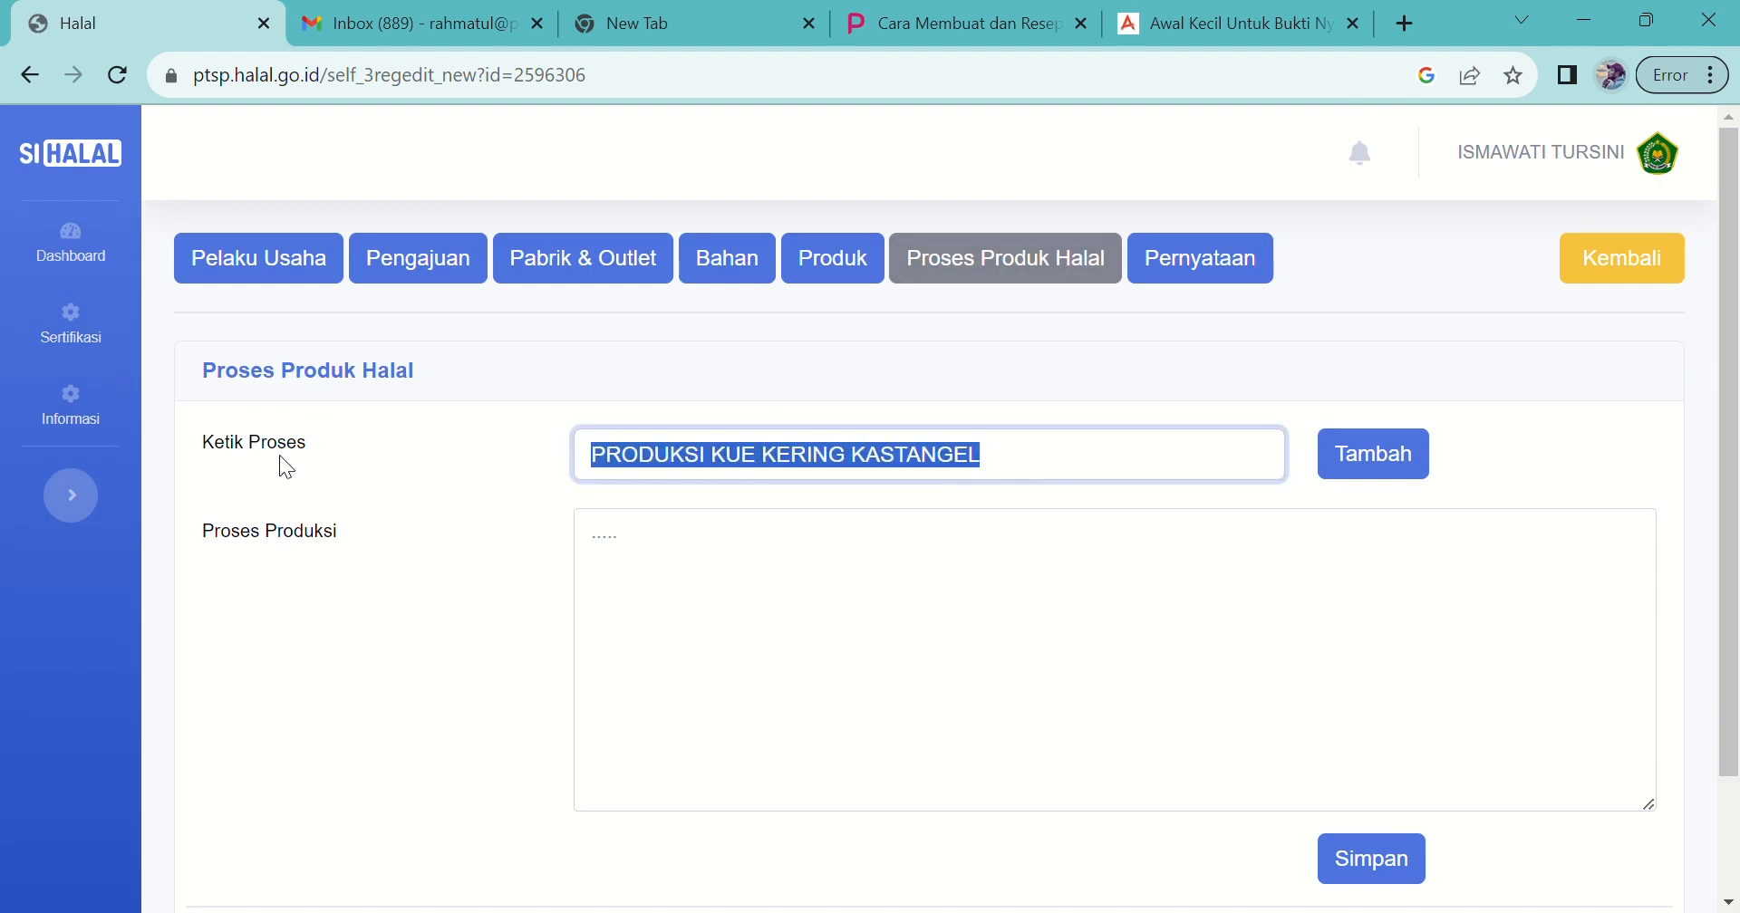
left_click(1019, 475)
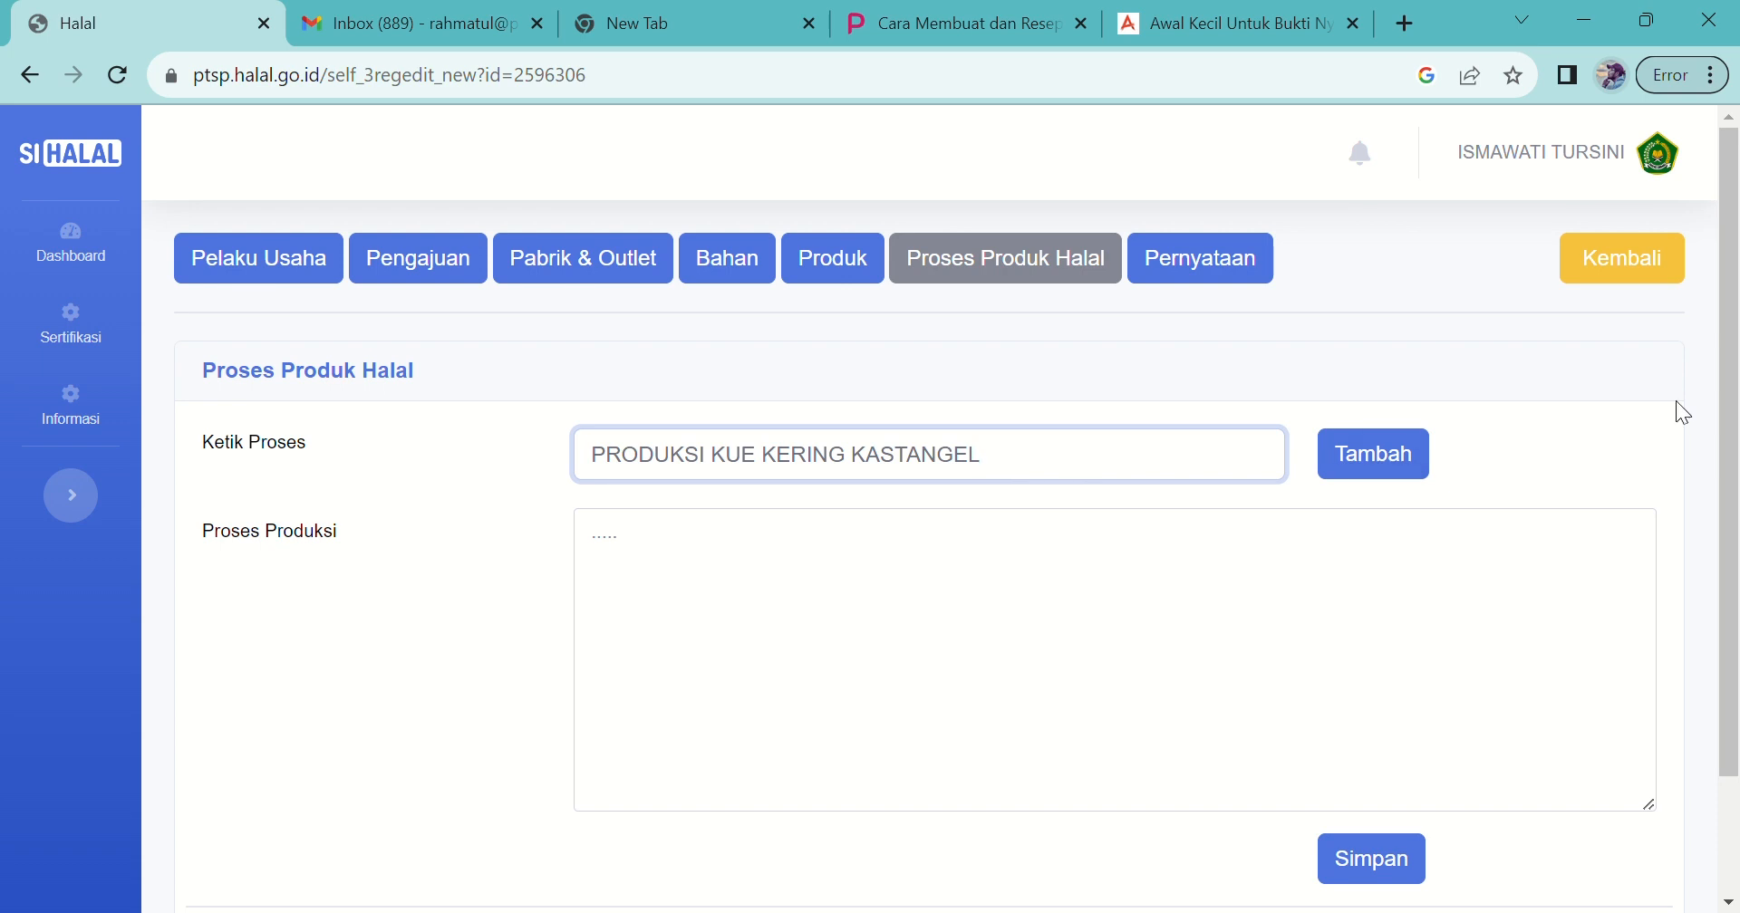
scroll(1737, 417, "down", 1)
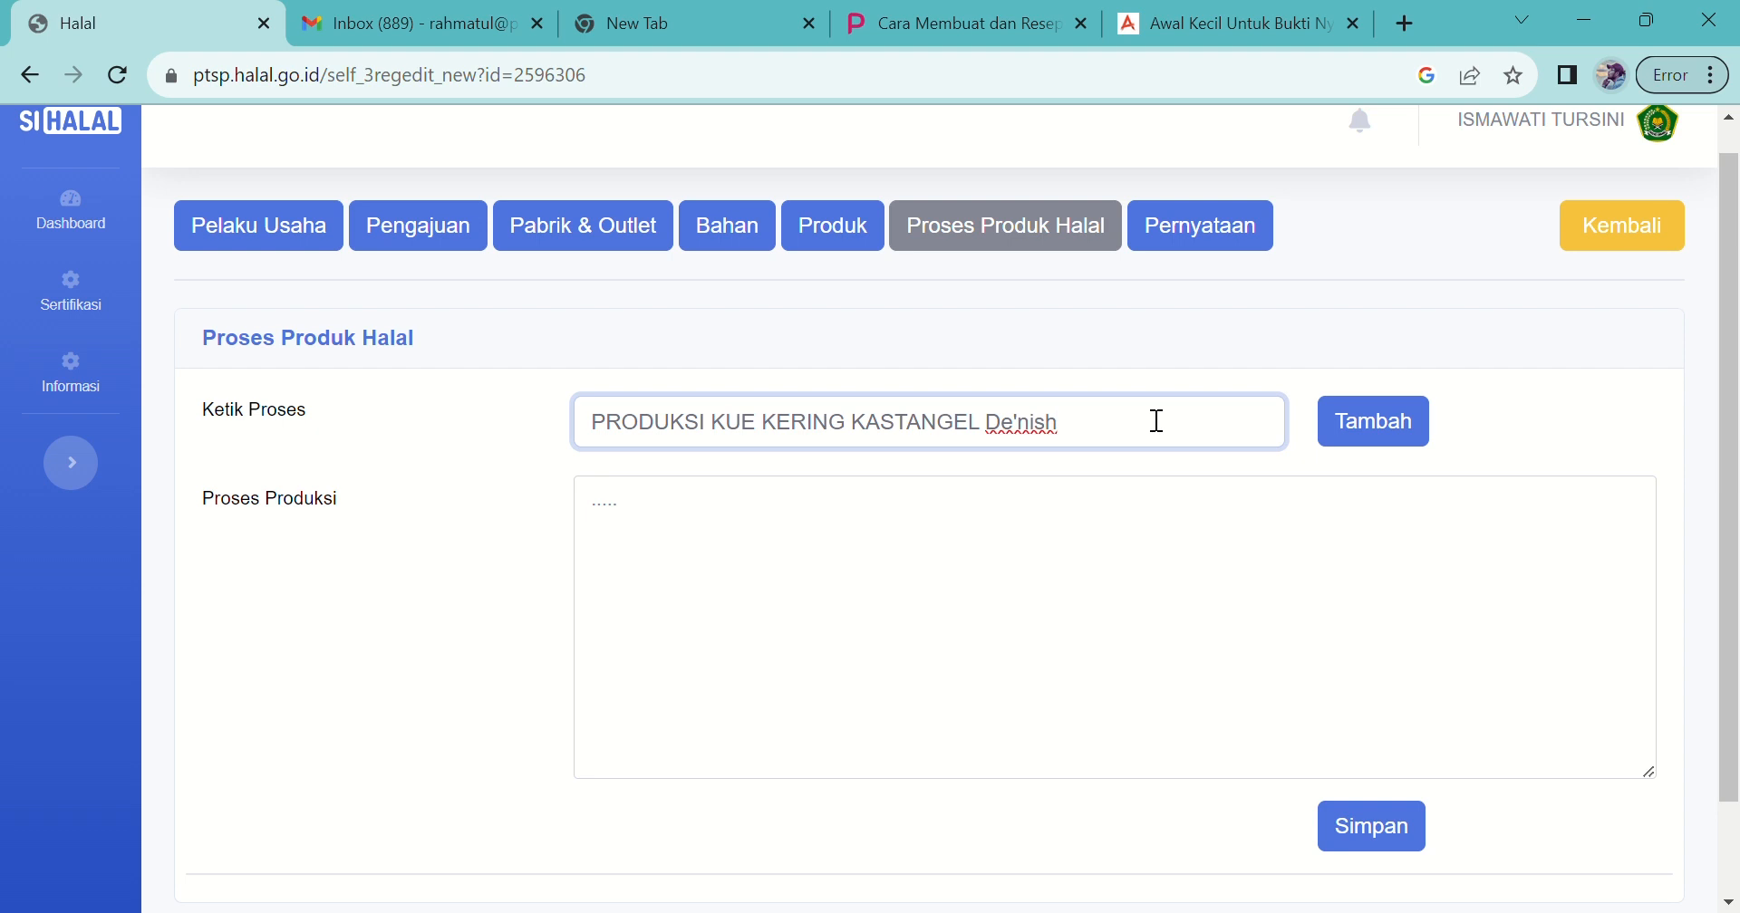
left_click(886, 541)
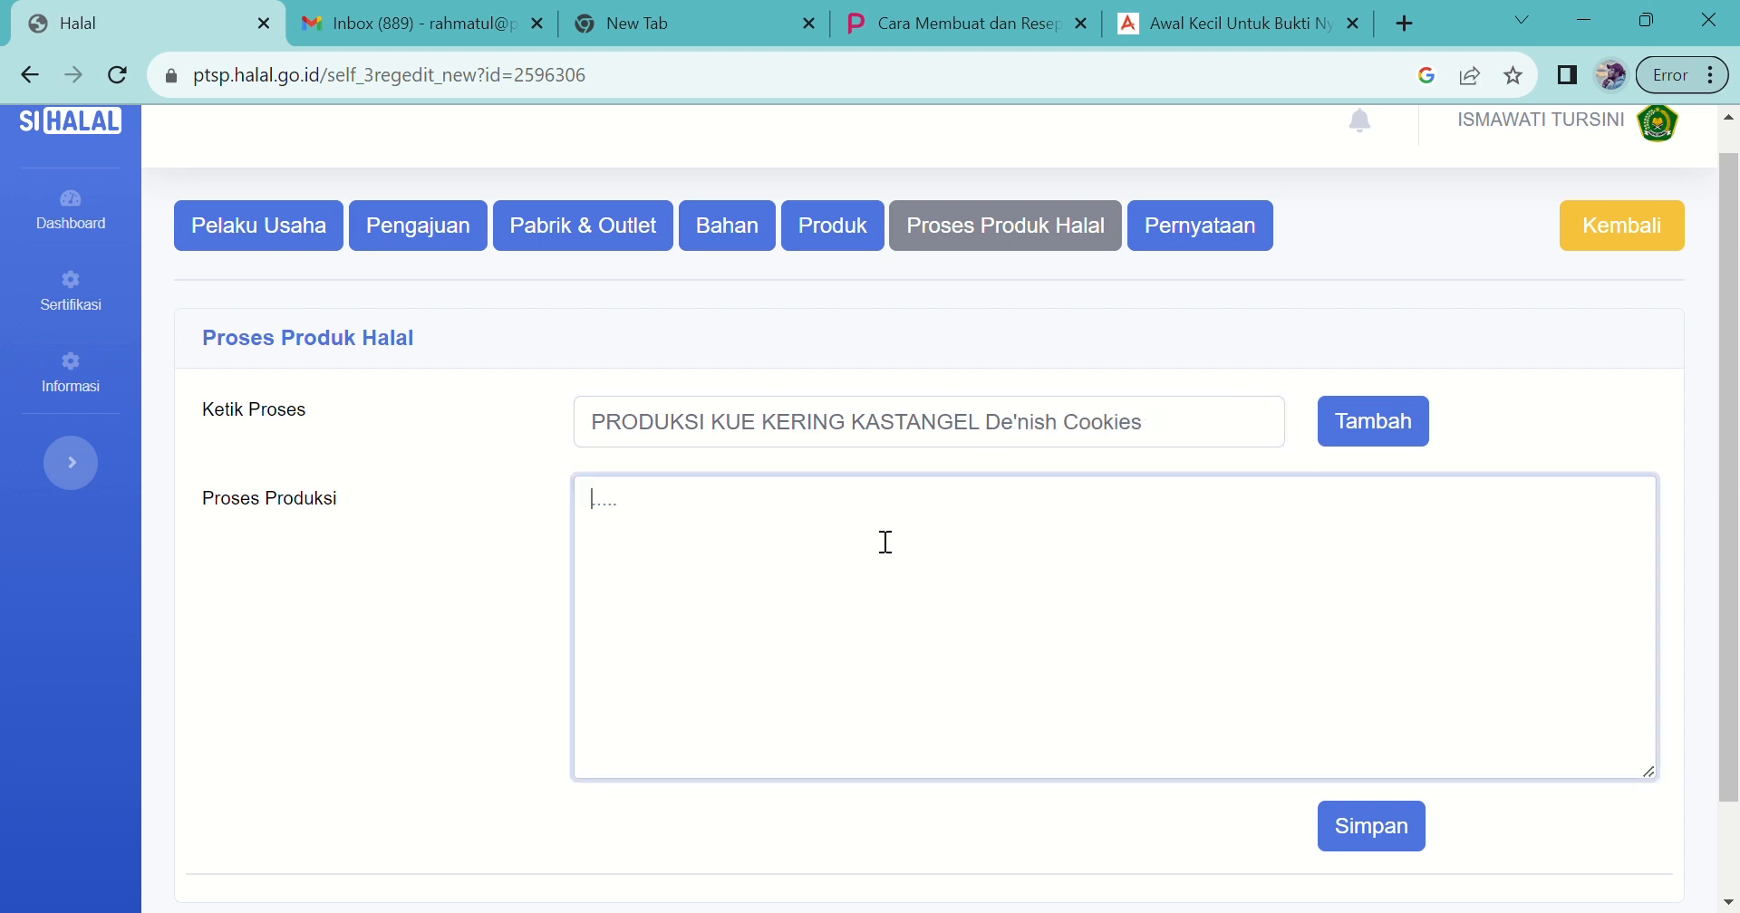
key("ctrl+v")
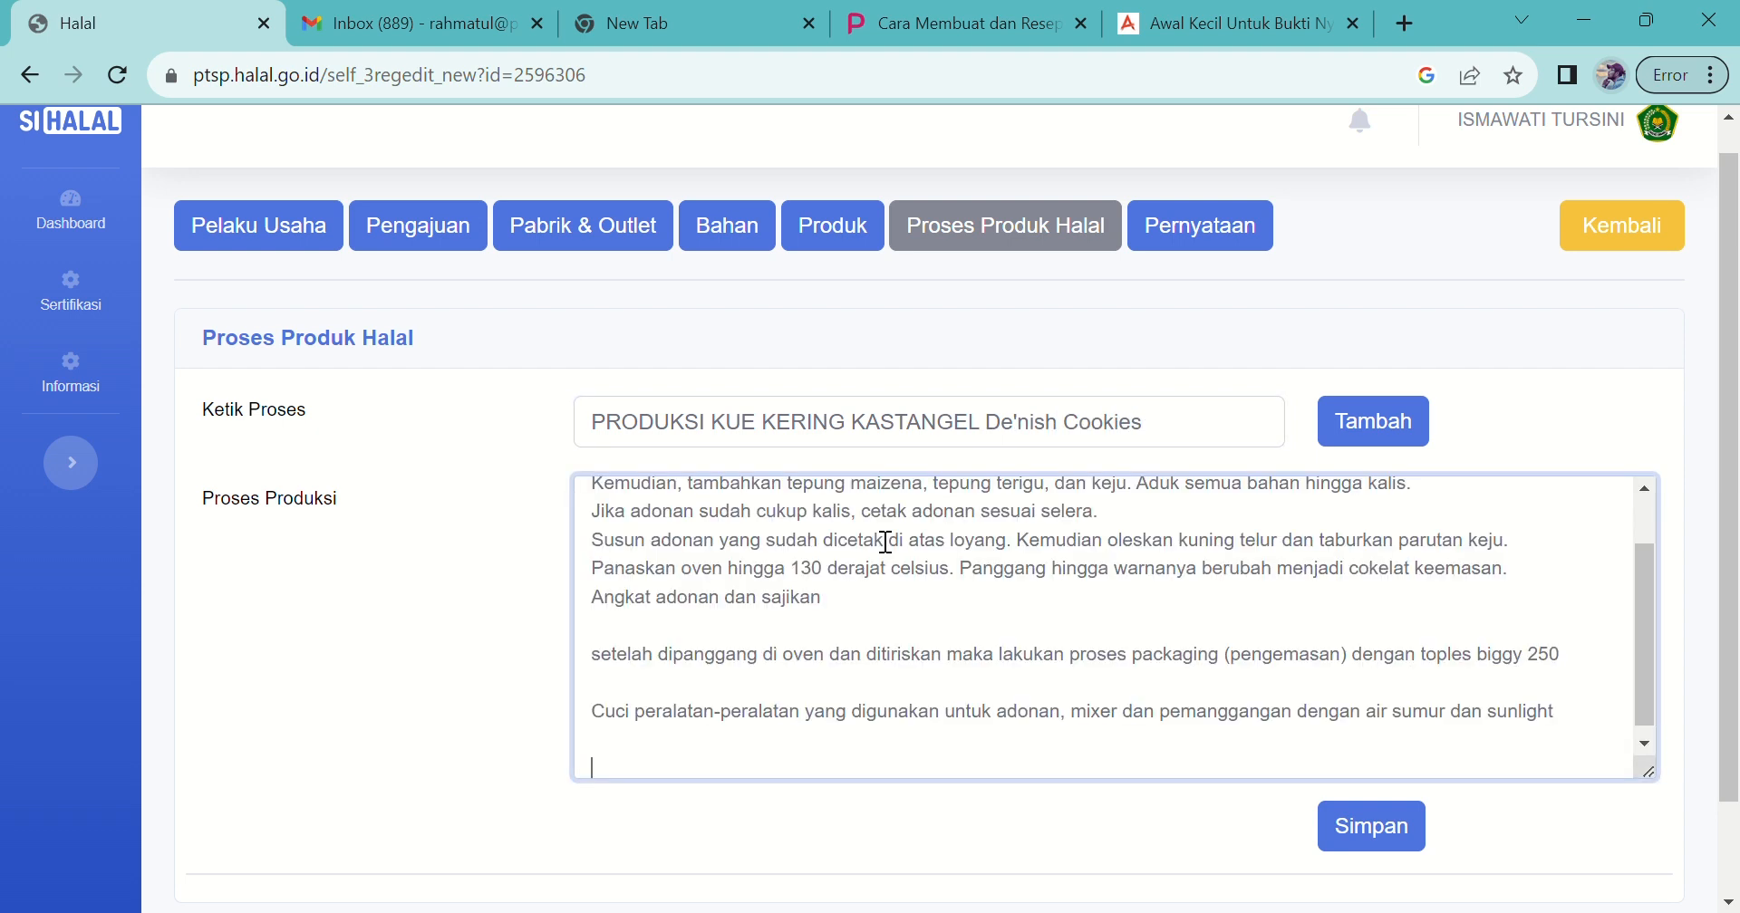
left_click_drag(1638, 623, 1638, 591)
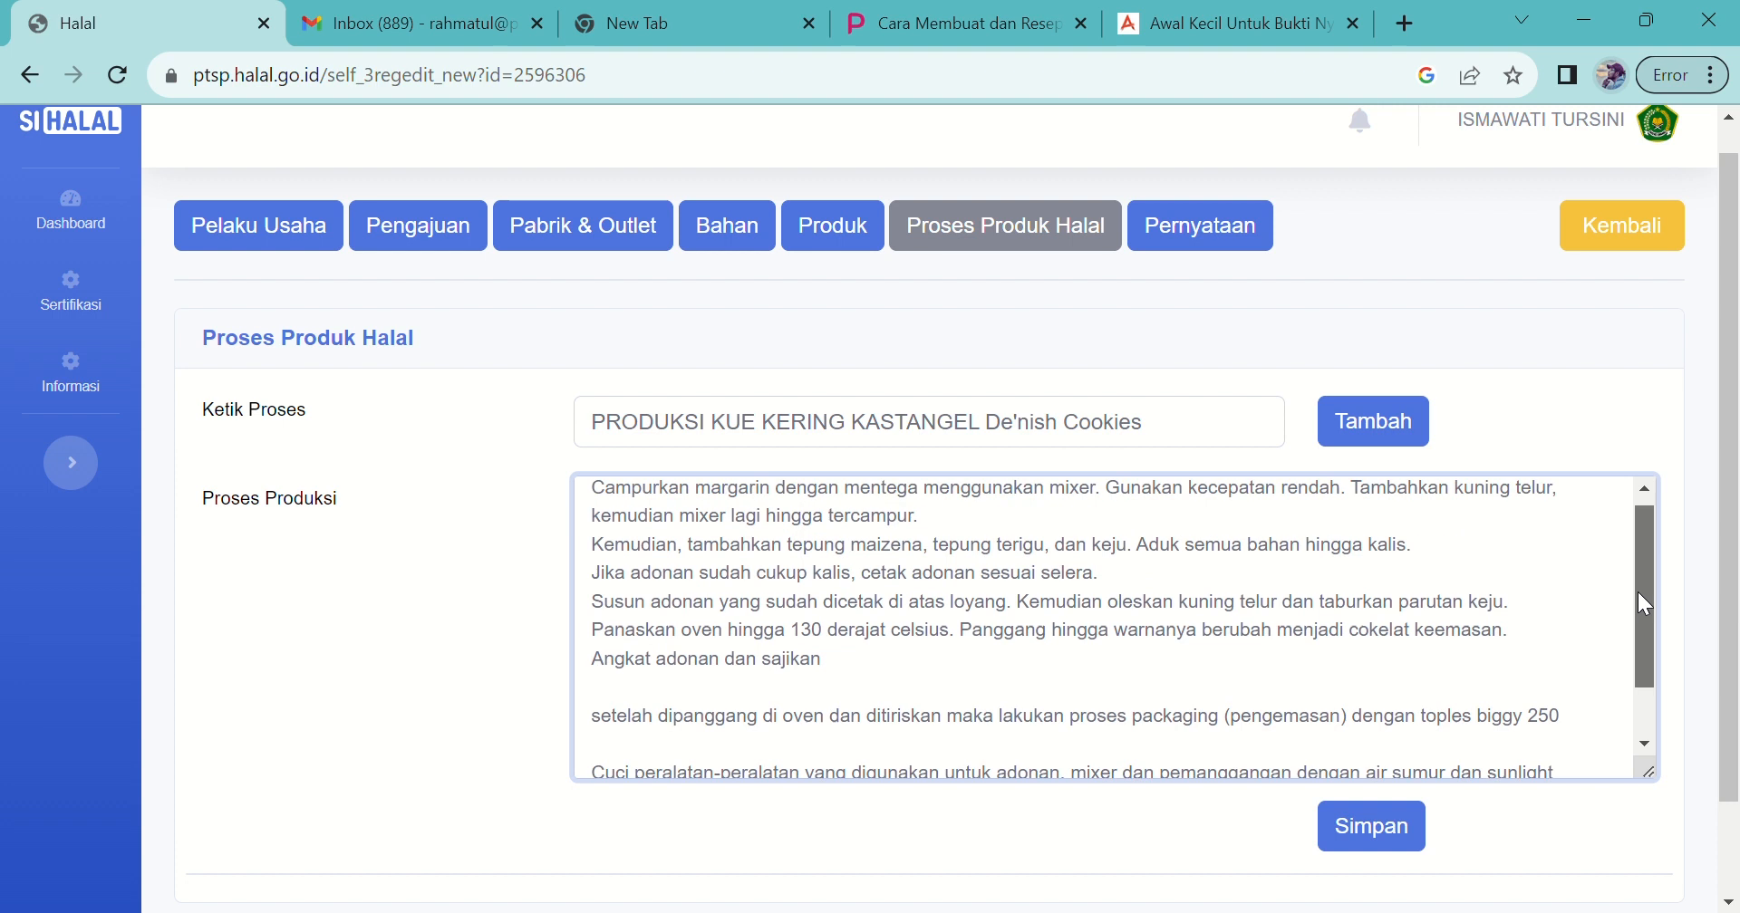
Step: Add step '9.PRODUKSI KUE KERING KASTANGEL De'nish Cookies' and save the production process
left_click(1414, 437)
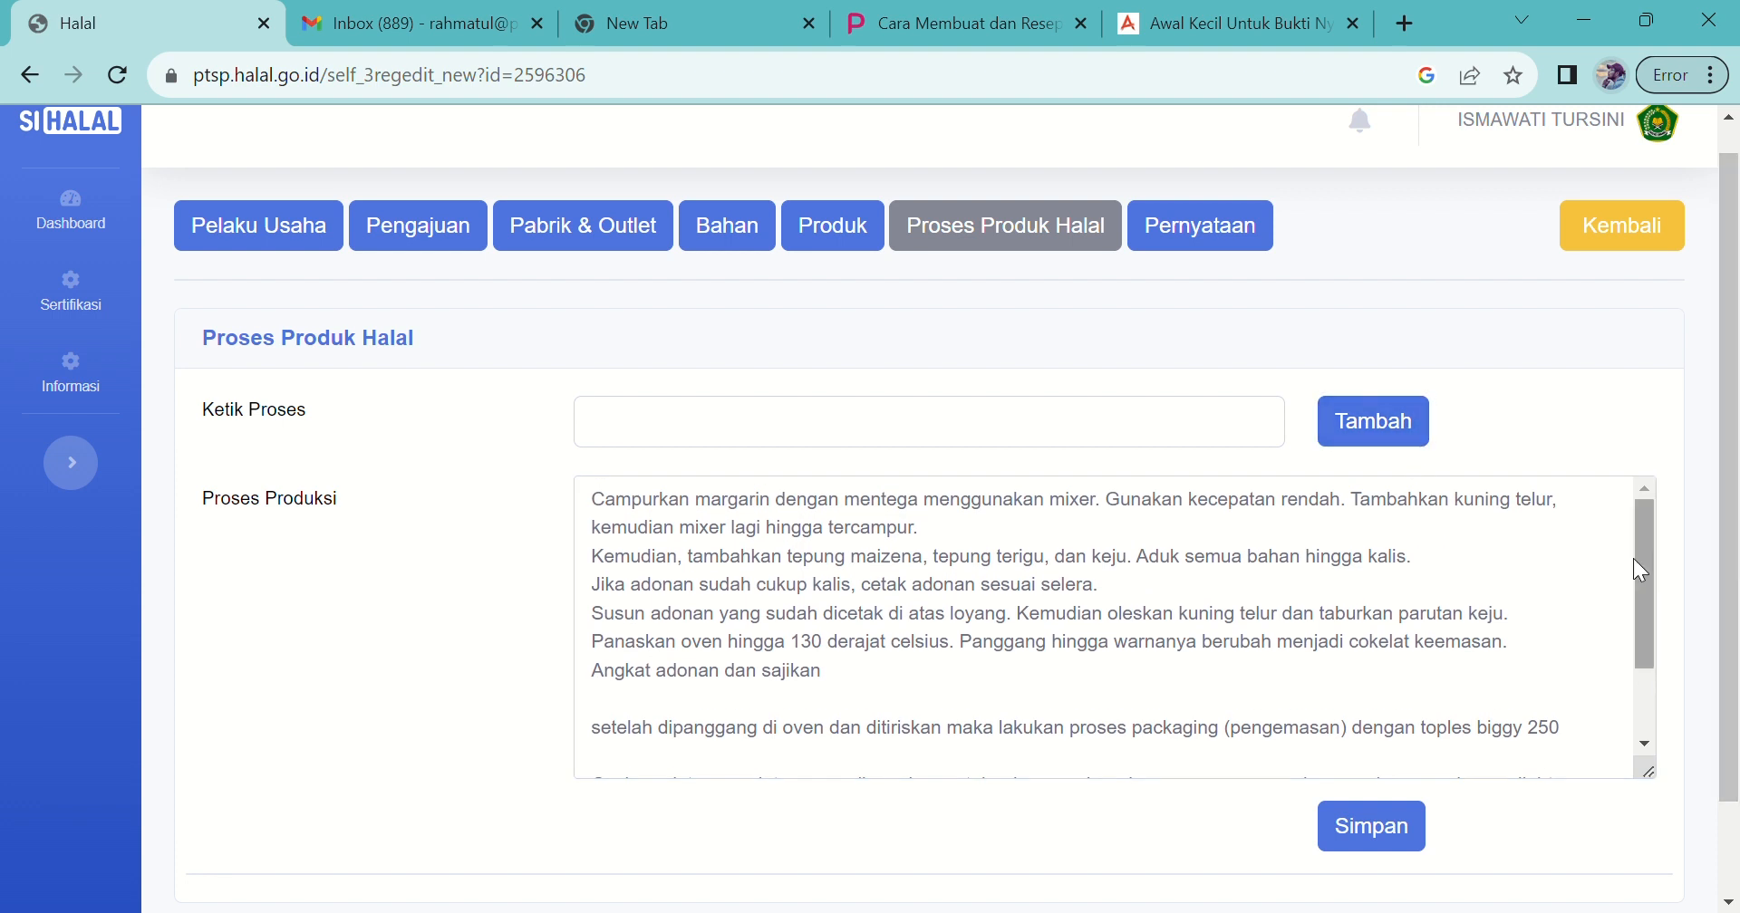
left_click_drag(1636, 558, 1641, 654)
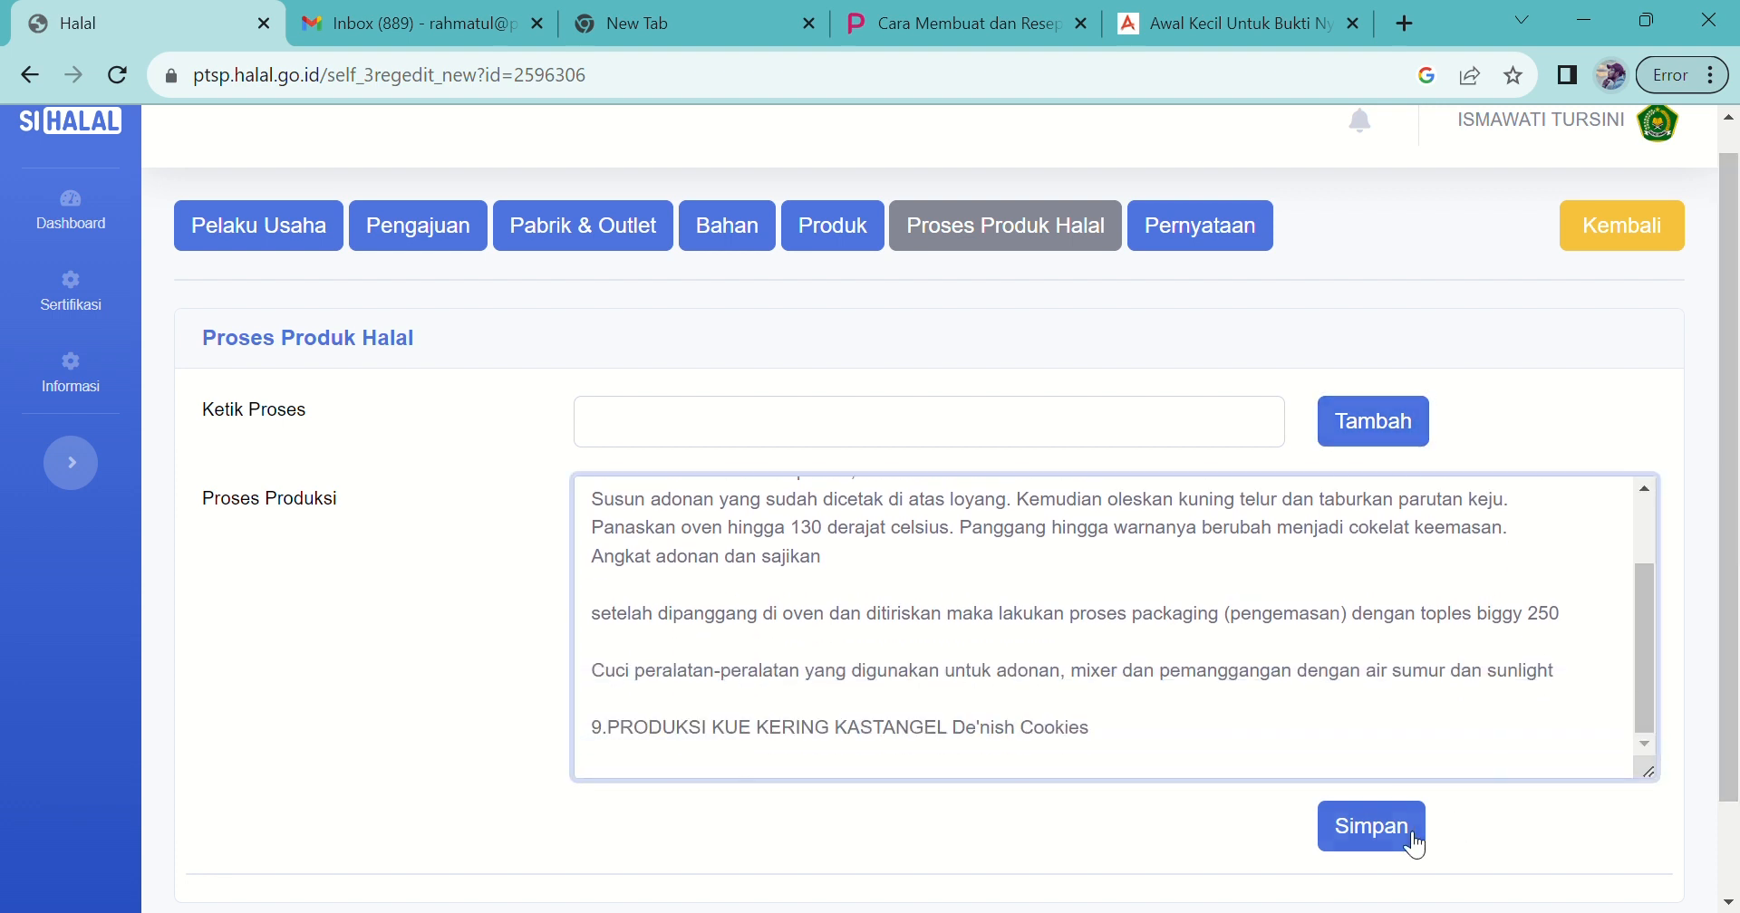
left_click(1381, 833)
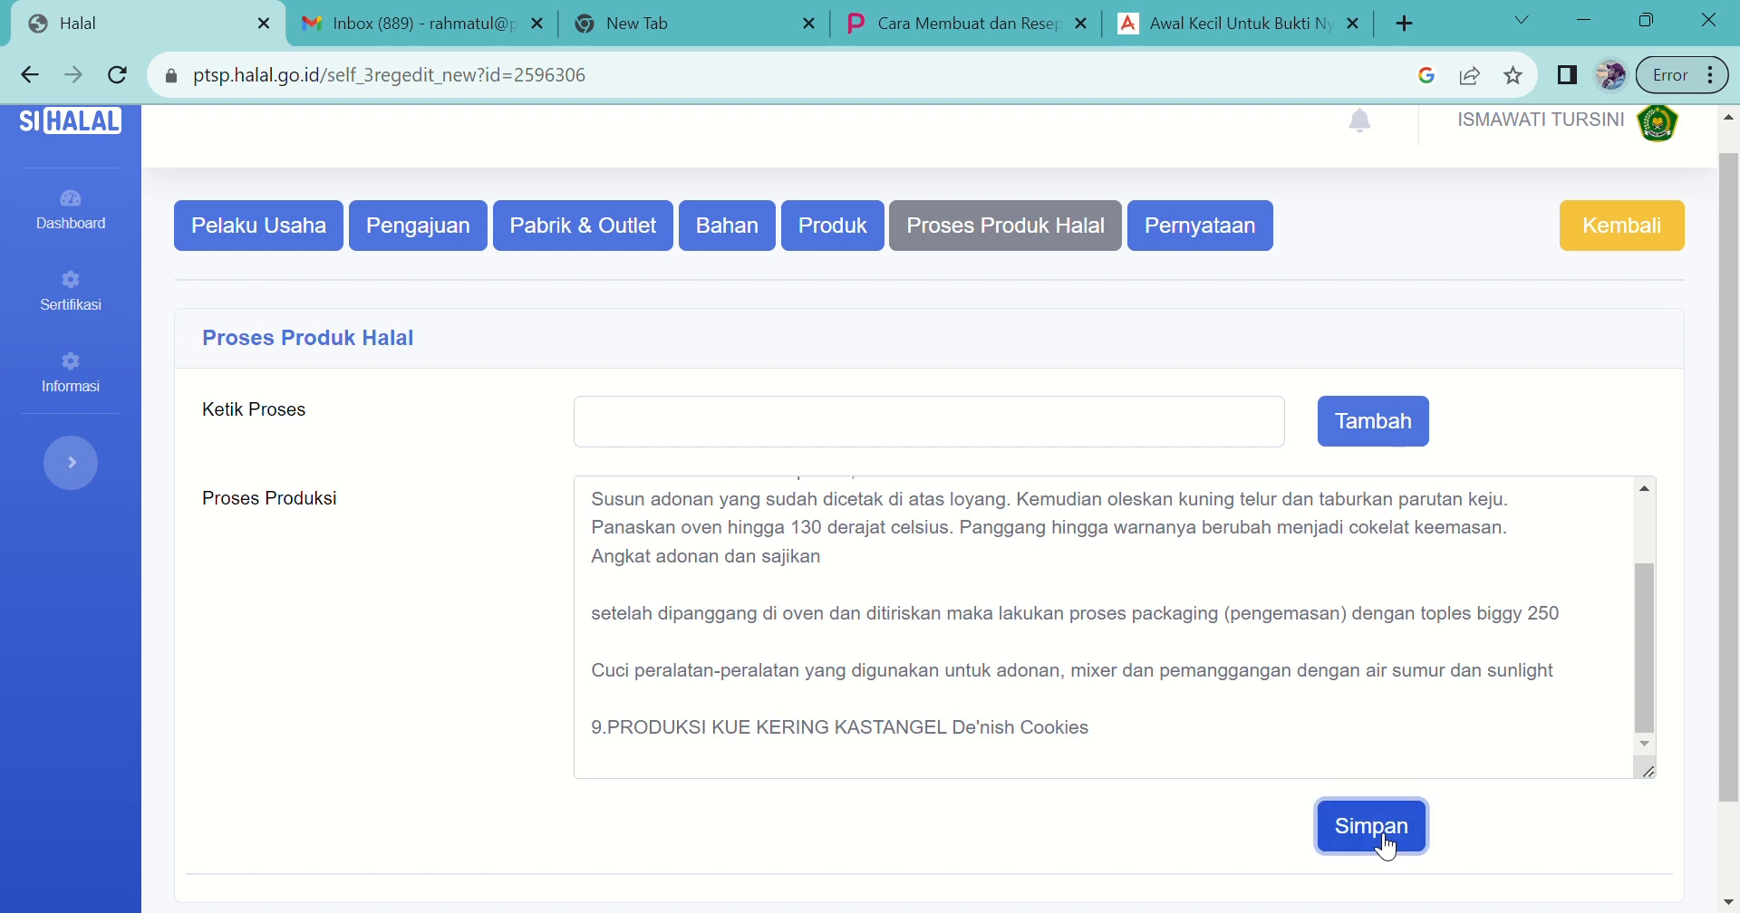
left_click_drag(1727, 590, 1728, 591)
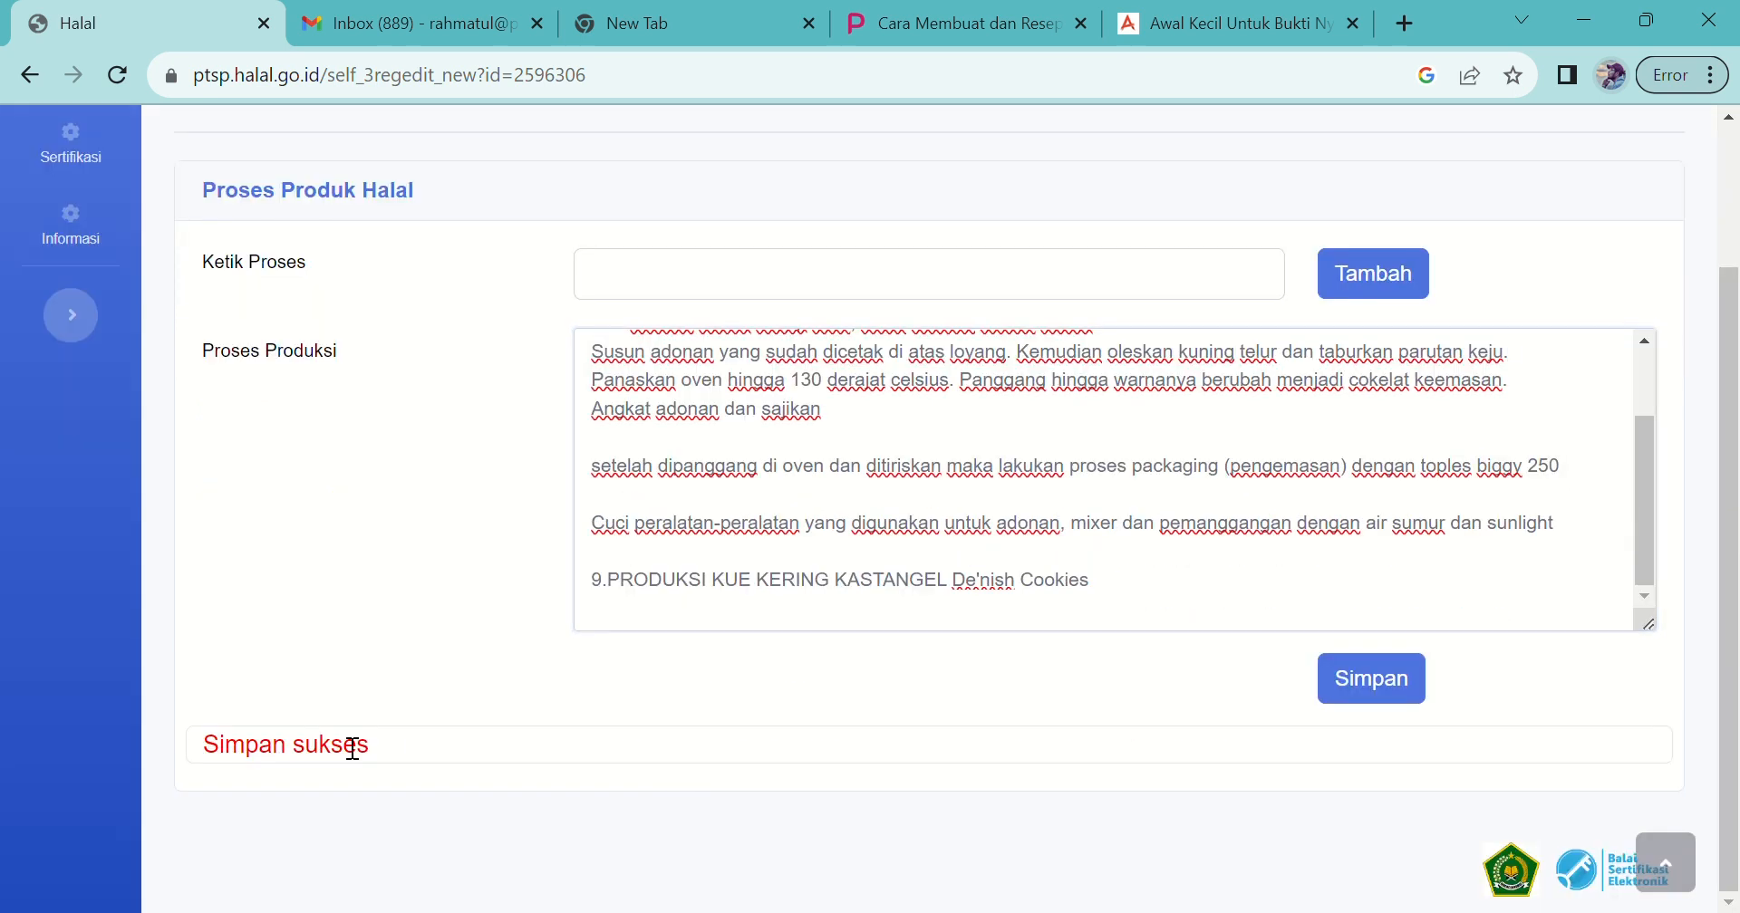
left_click_drag(1728, 639, 1730, 569)
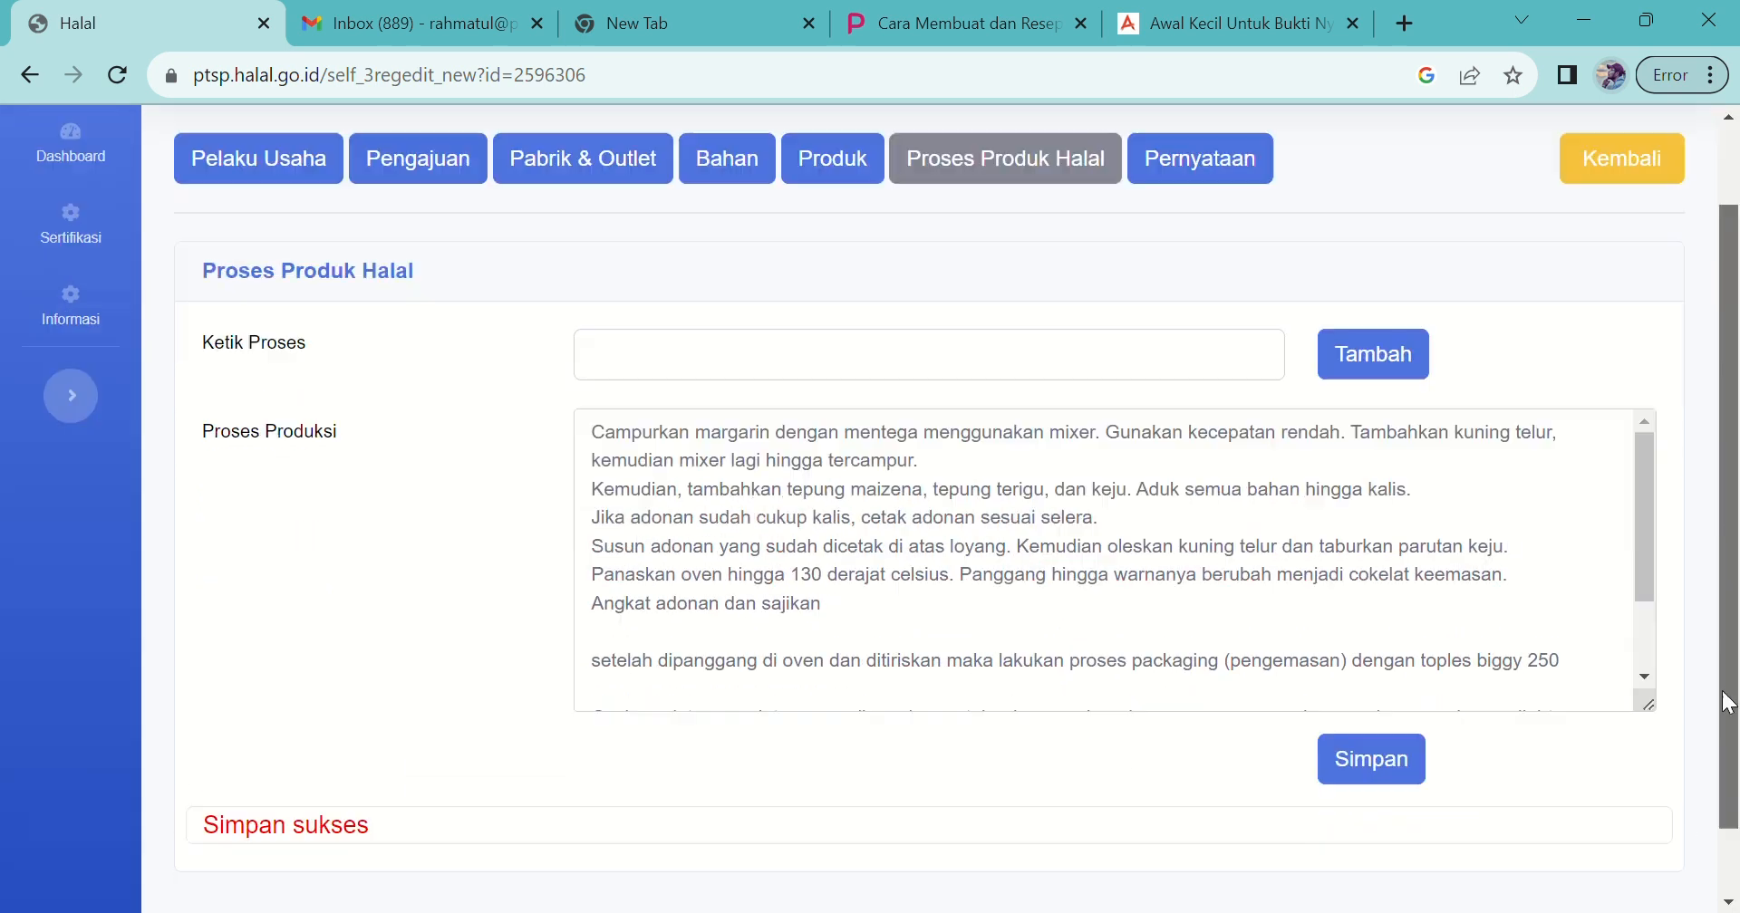
left_click_drag(1722, 692, 1699, 459)
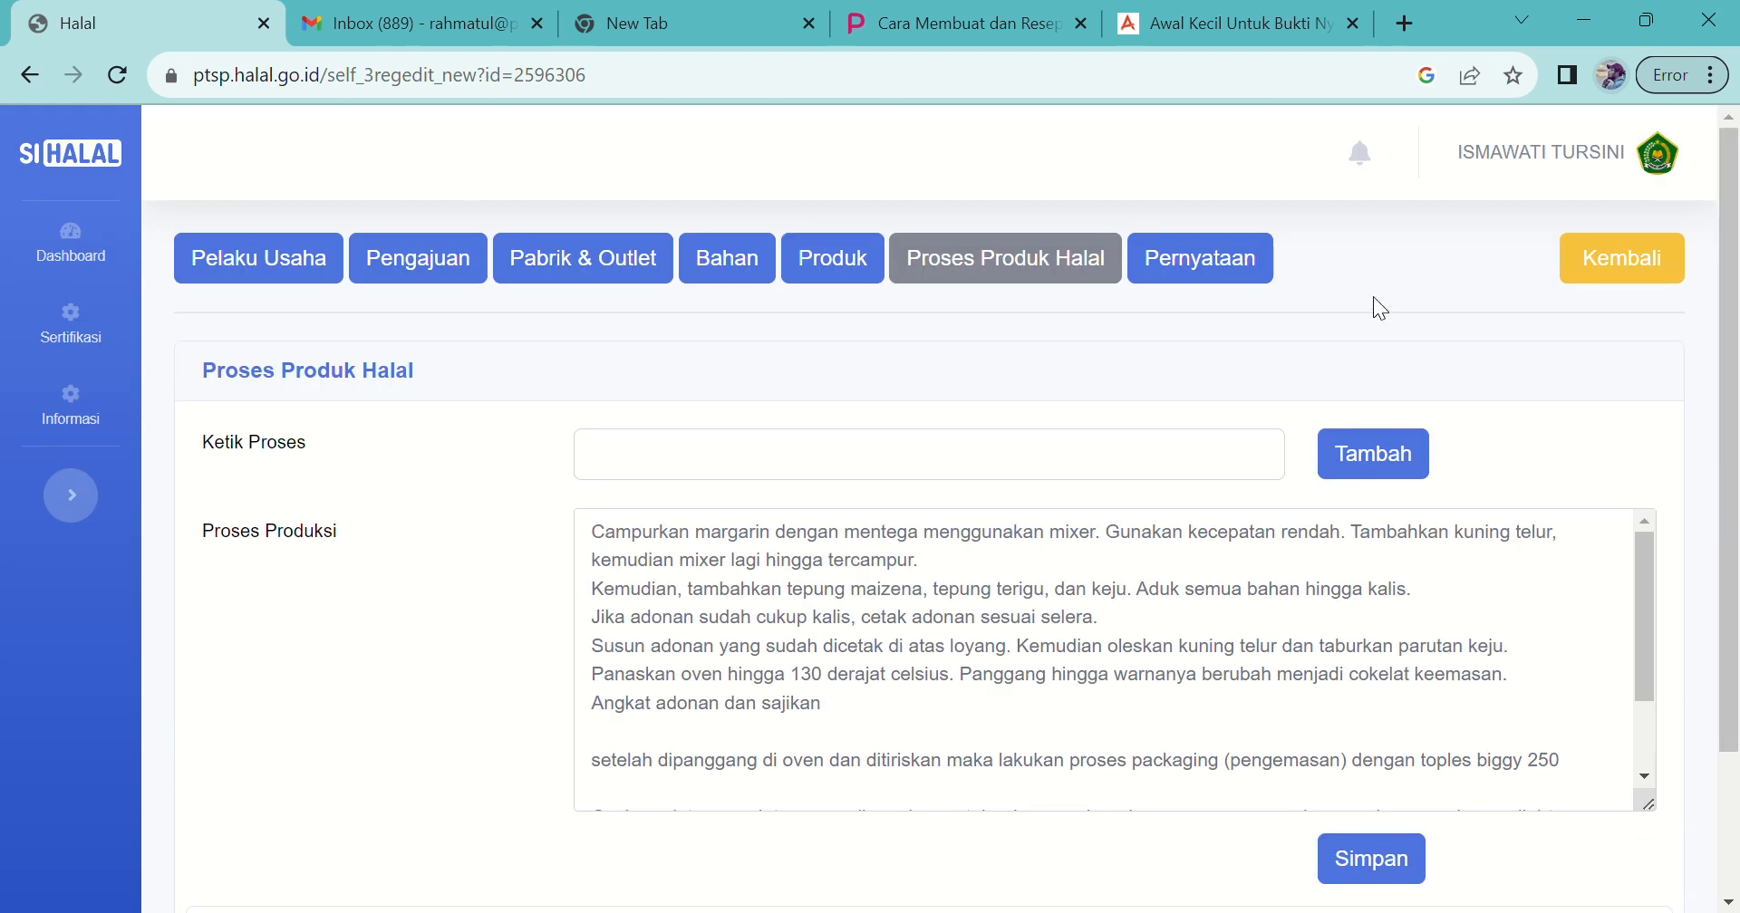
Step: Read the business owner's statement on Pernyataan and agree with SETUJU
left_click(1218, 276)
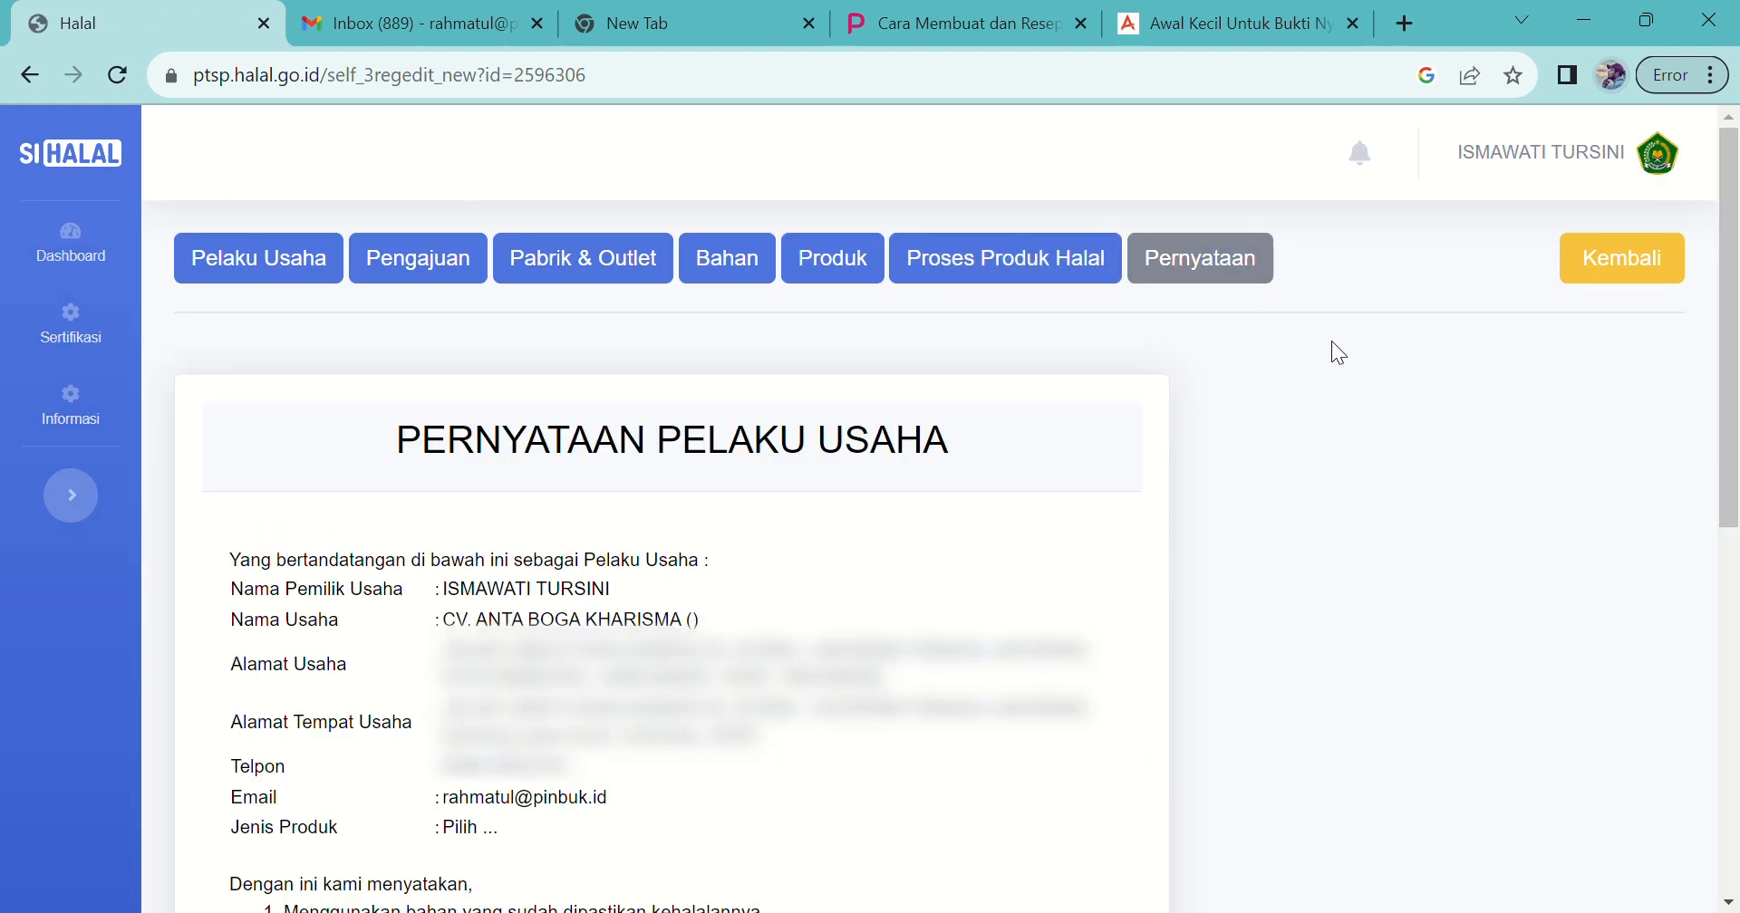
left_click_drag(1732, 433, 1732, 634)
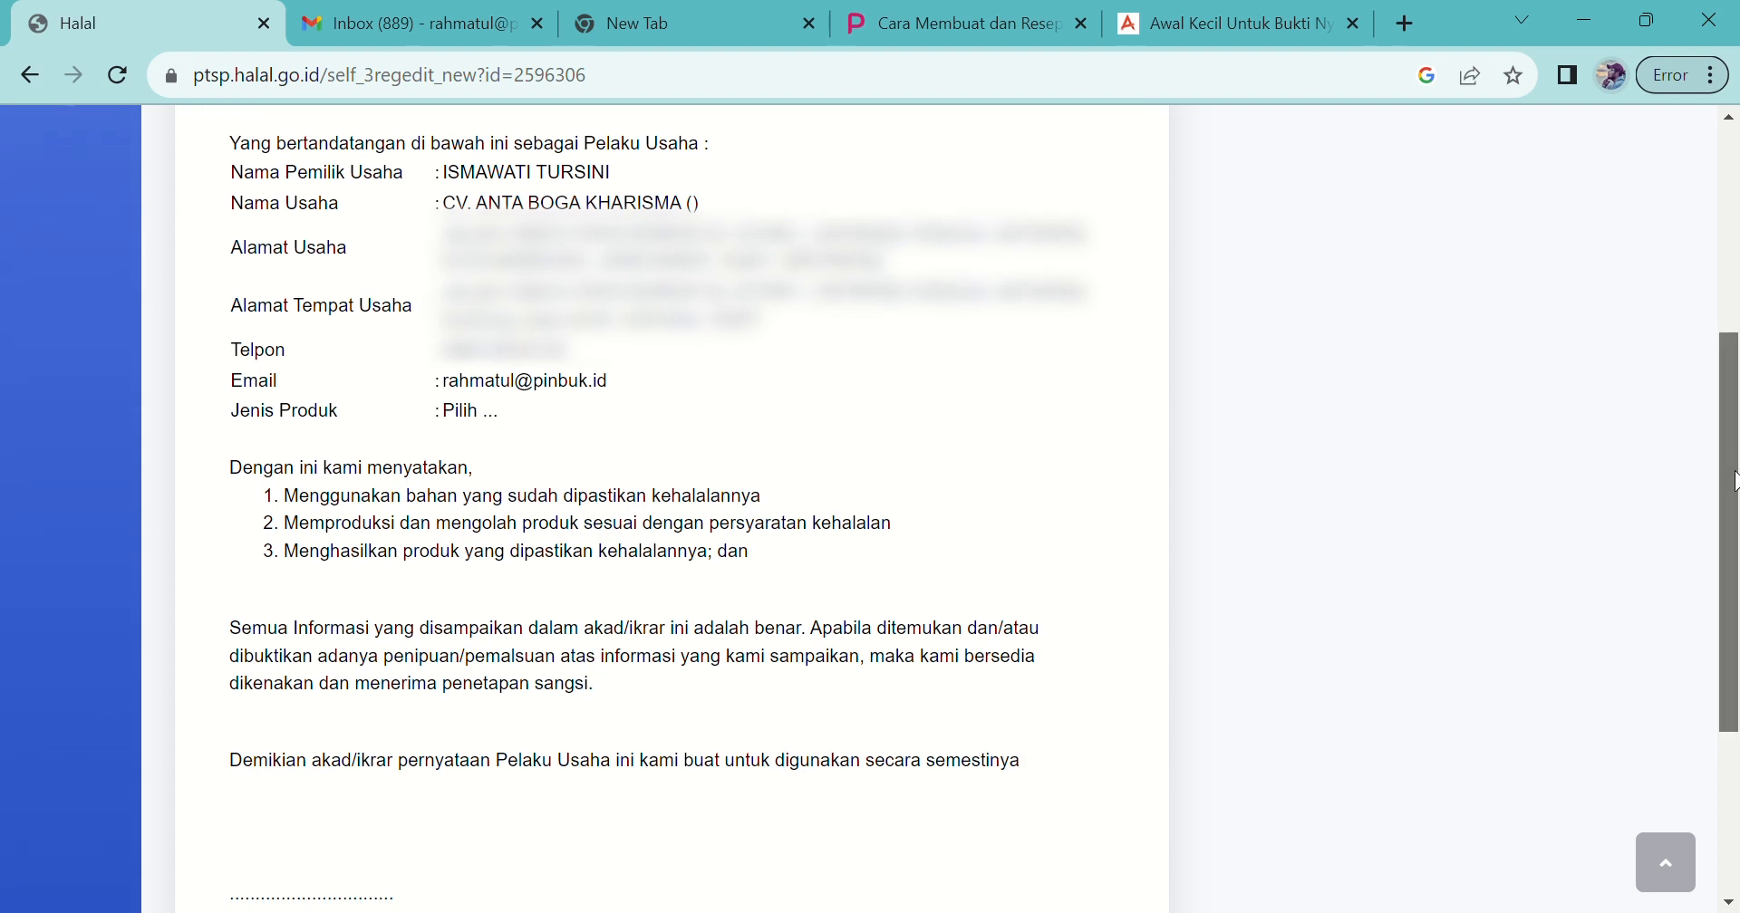
left_click_drag(1733, 480, 1709, 630)
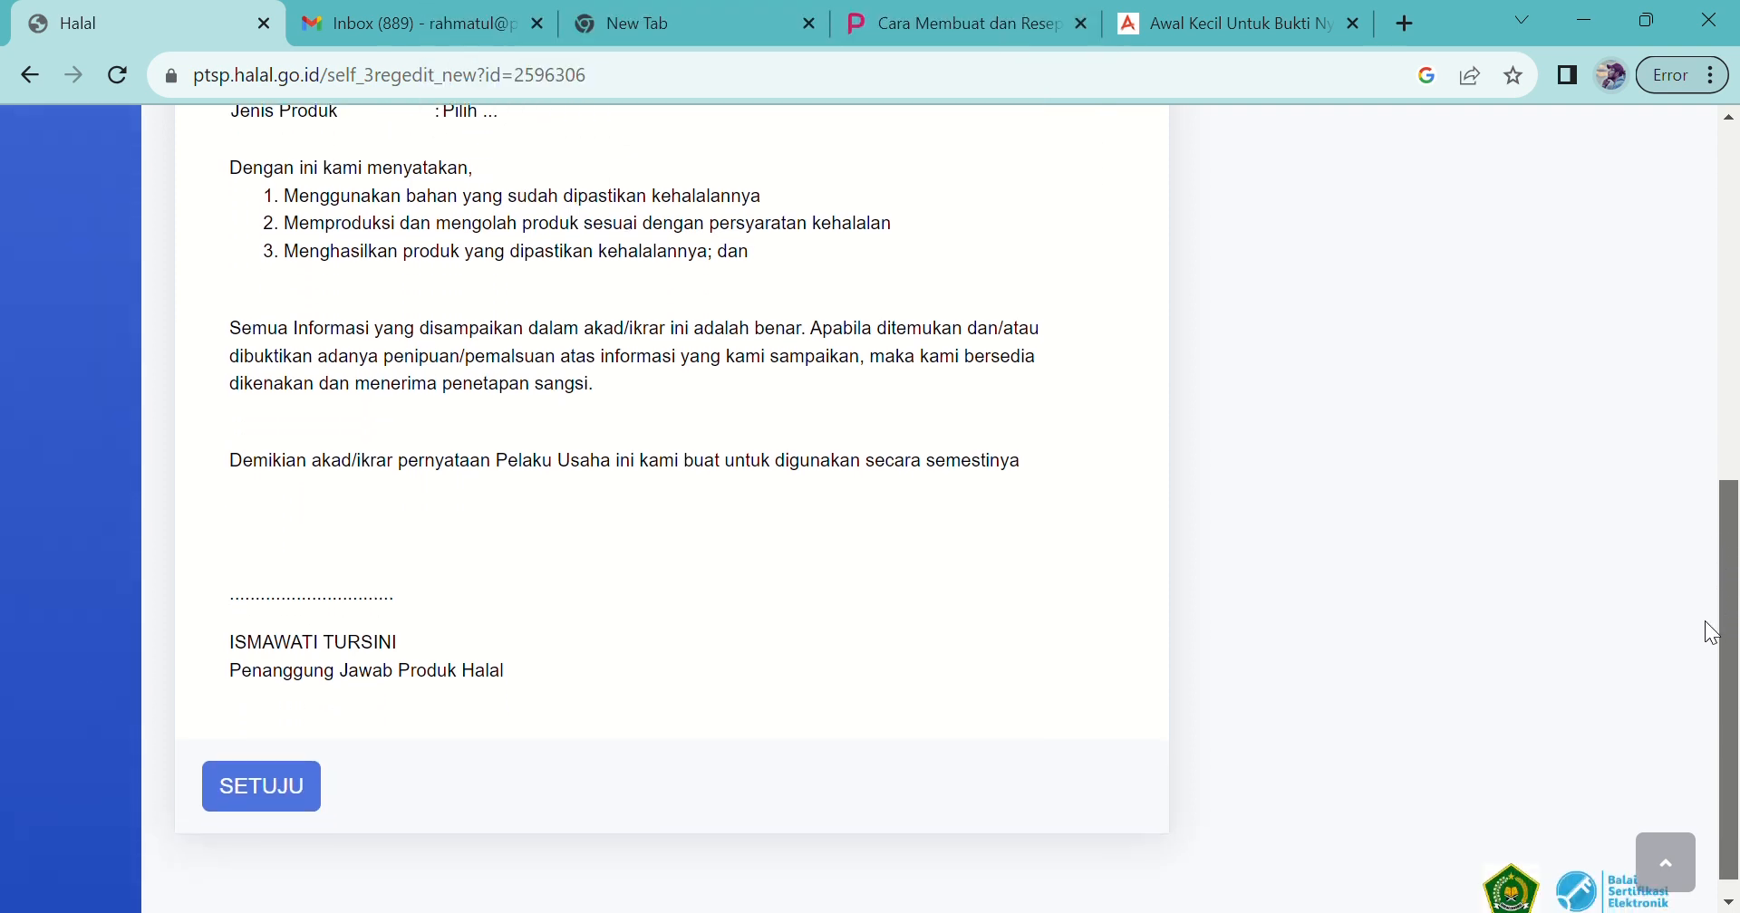
left_click(294, 774)
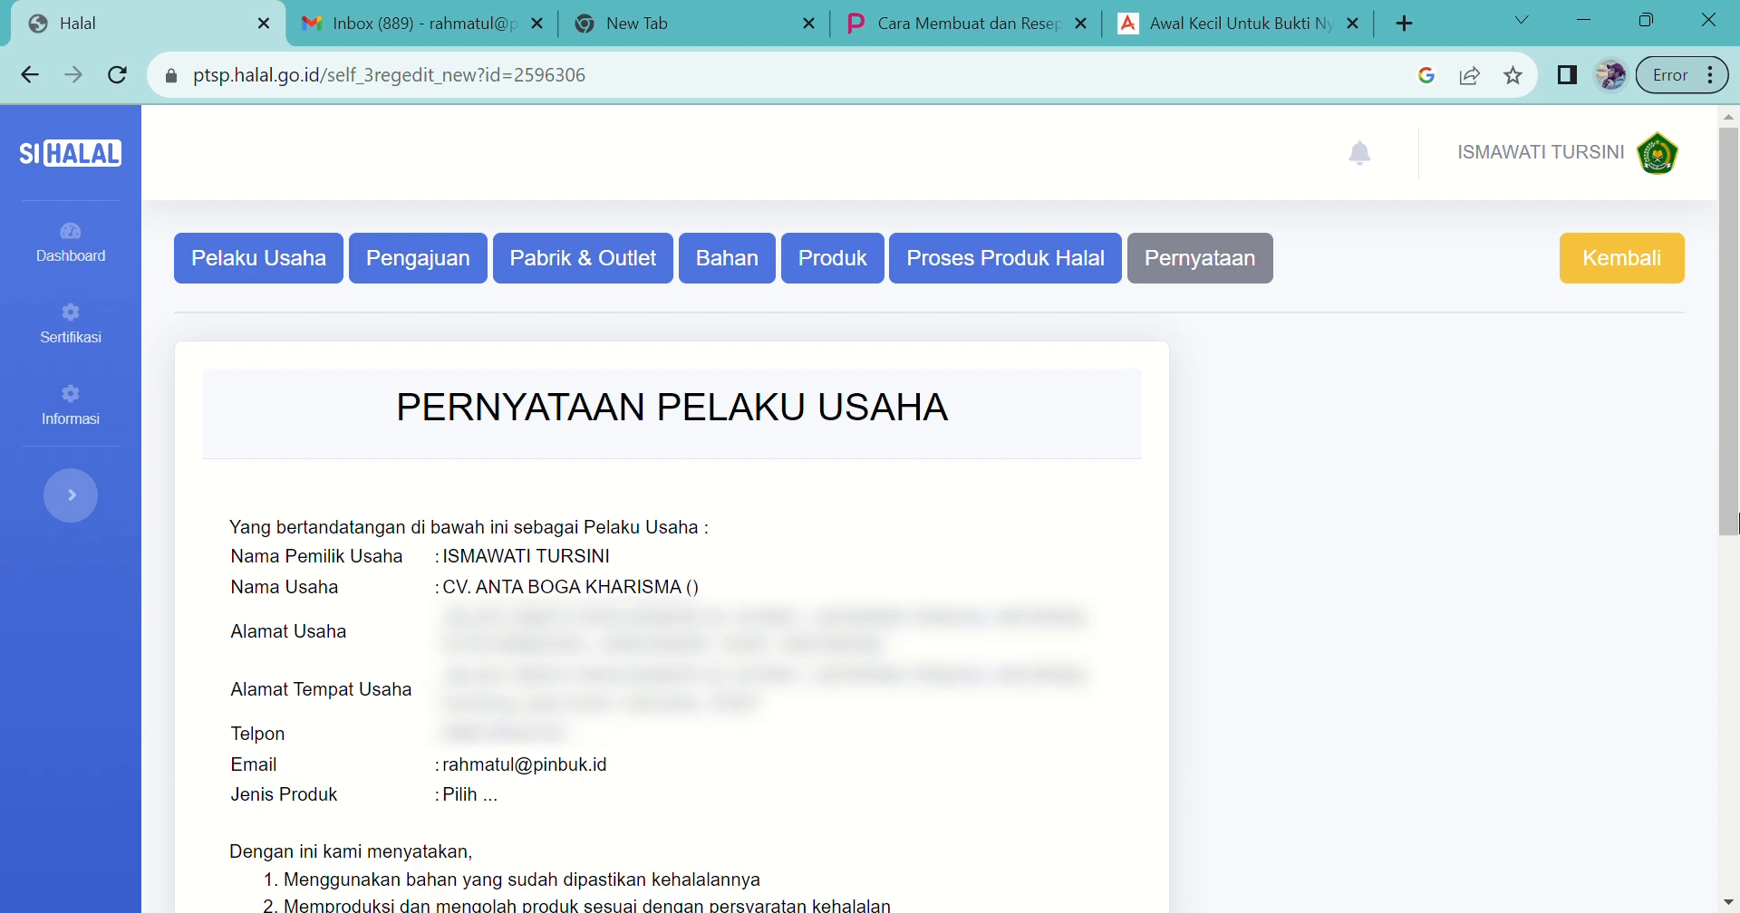
Step: Download the IKRAR pledge document and return to the application detail page
scroll(1733, 453, "down", 2)
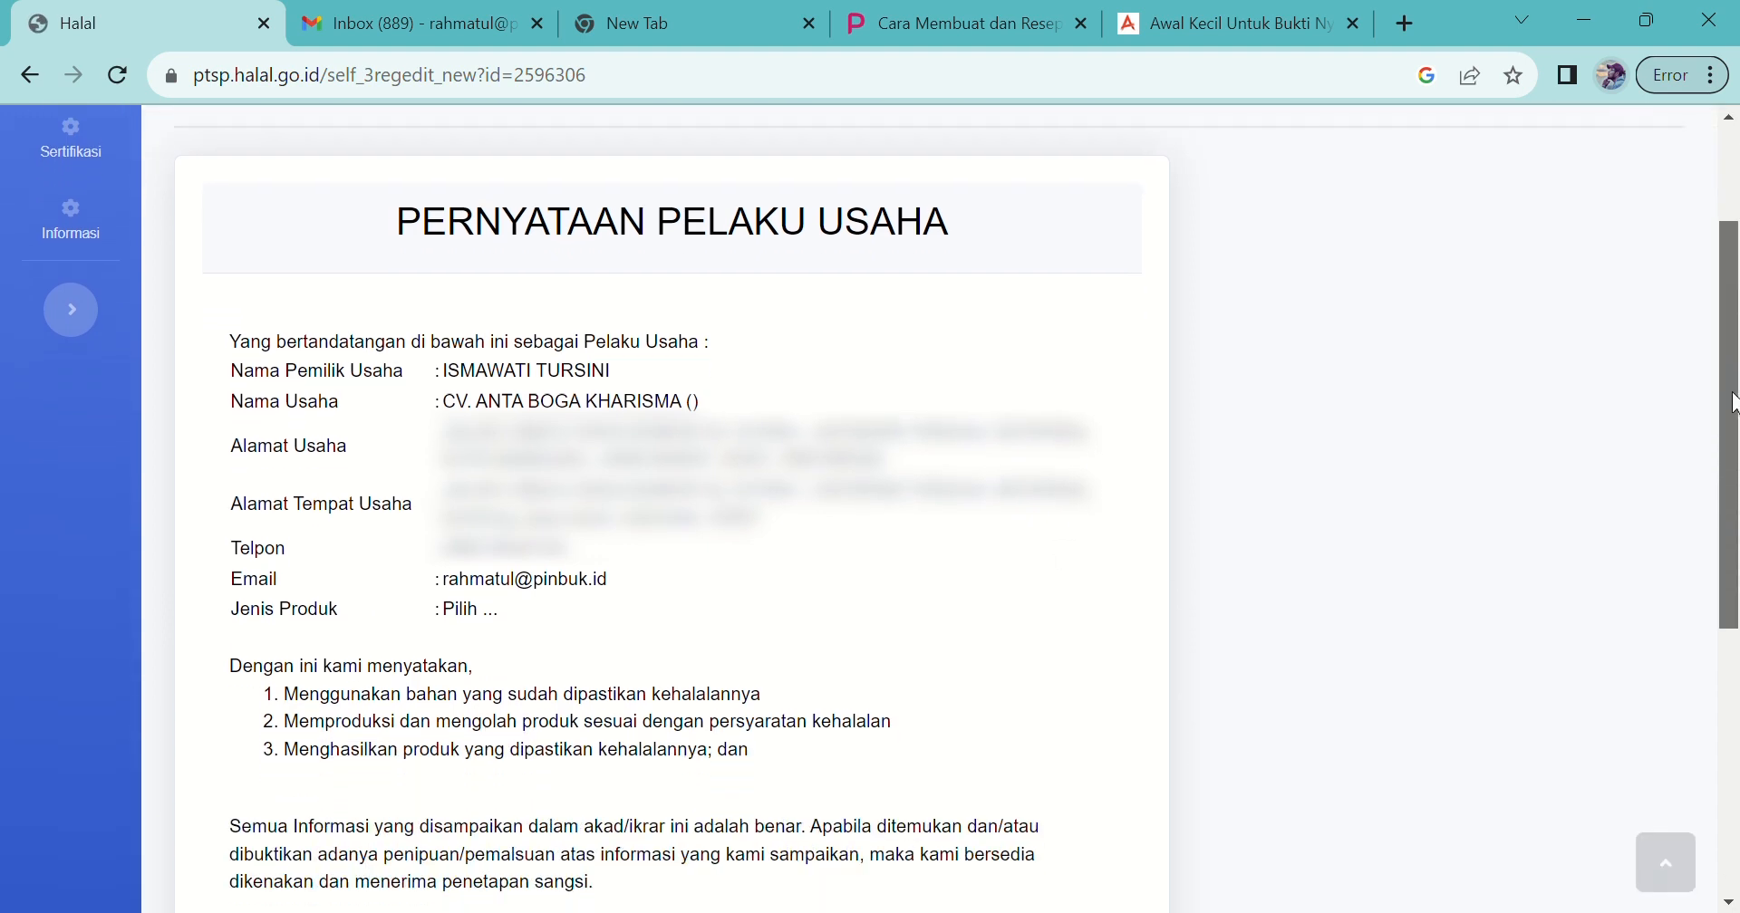
left_click_drag(1733, 401, 1733, 675)
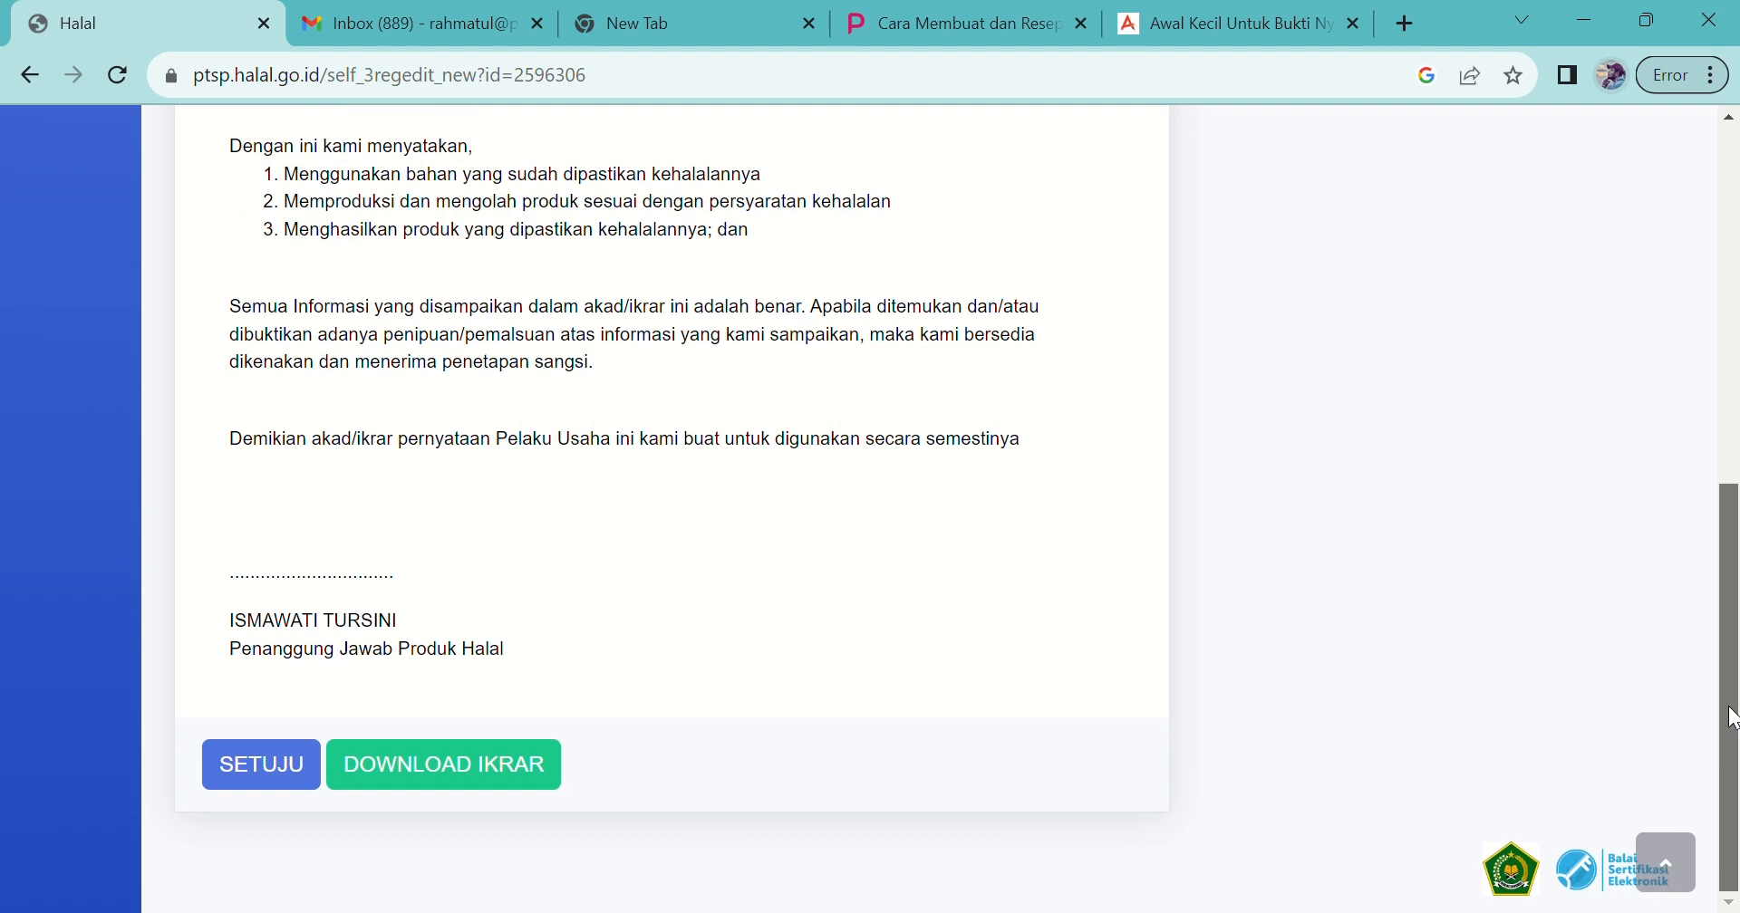
scroll(1691, 431, "up", 6)
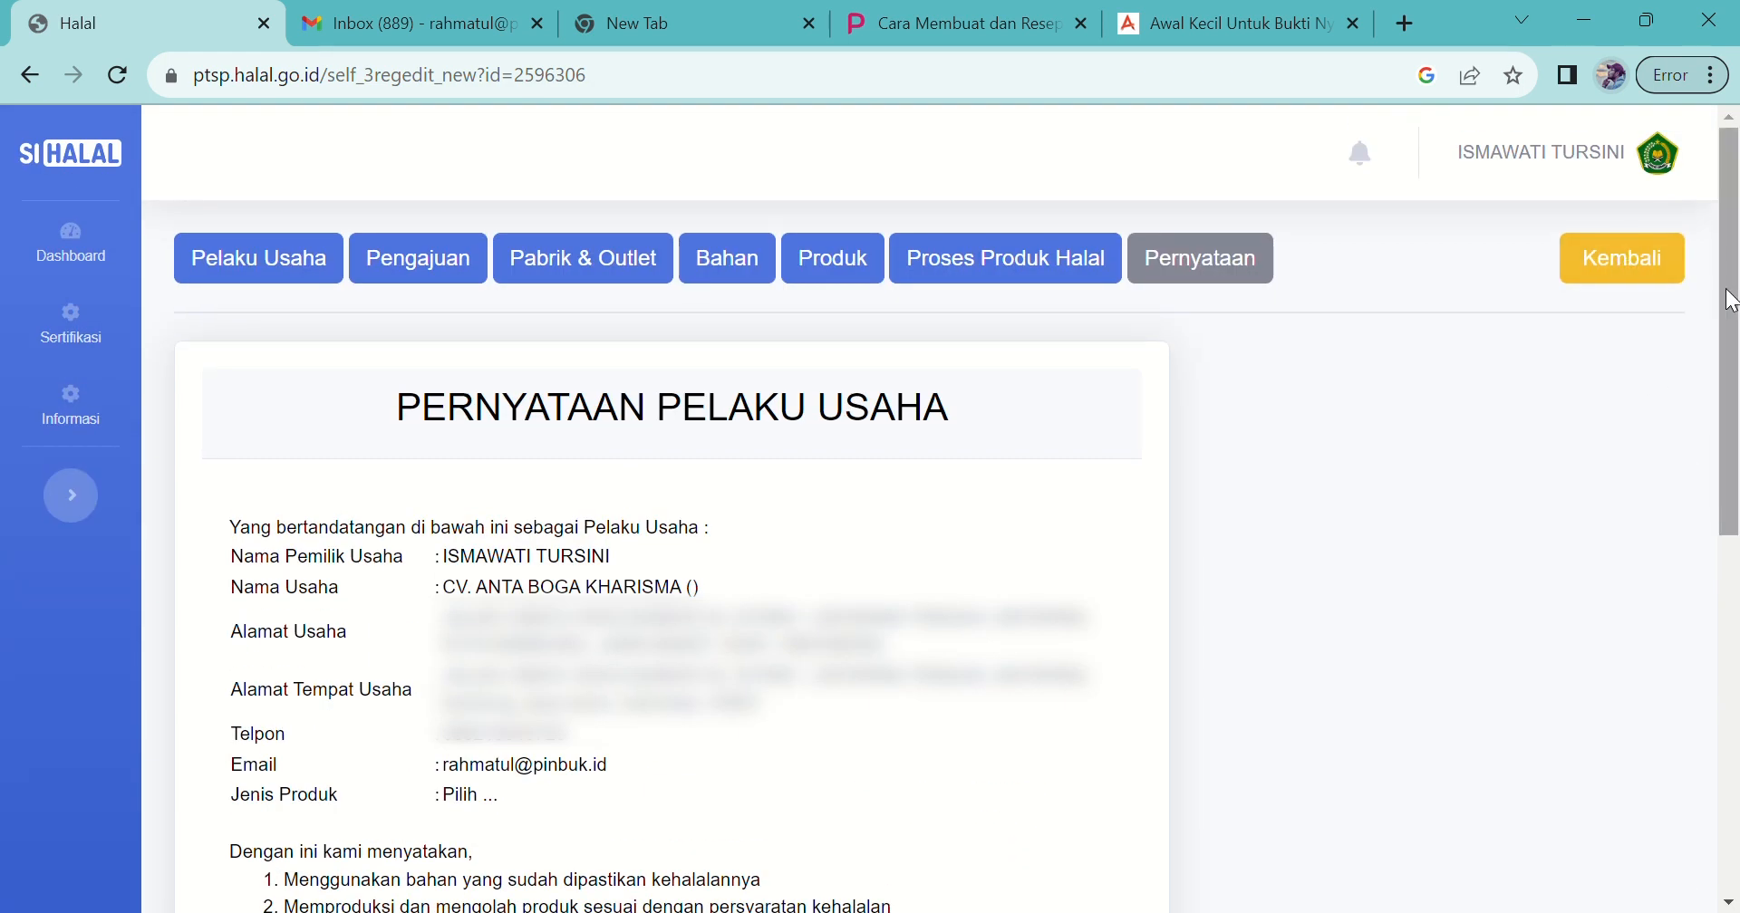
left_click_drag(1736, 317, 1724, 678)
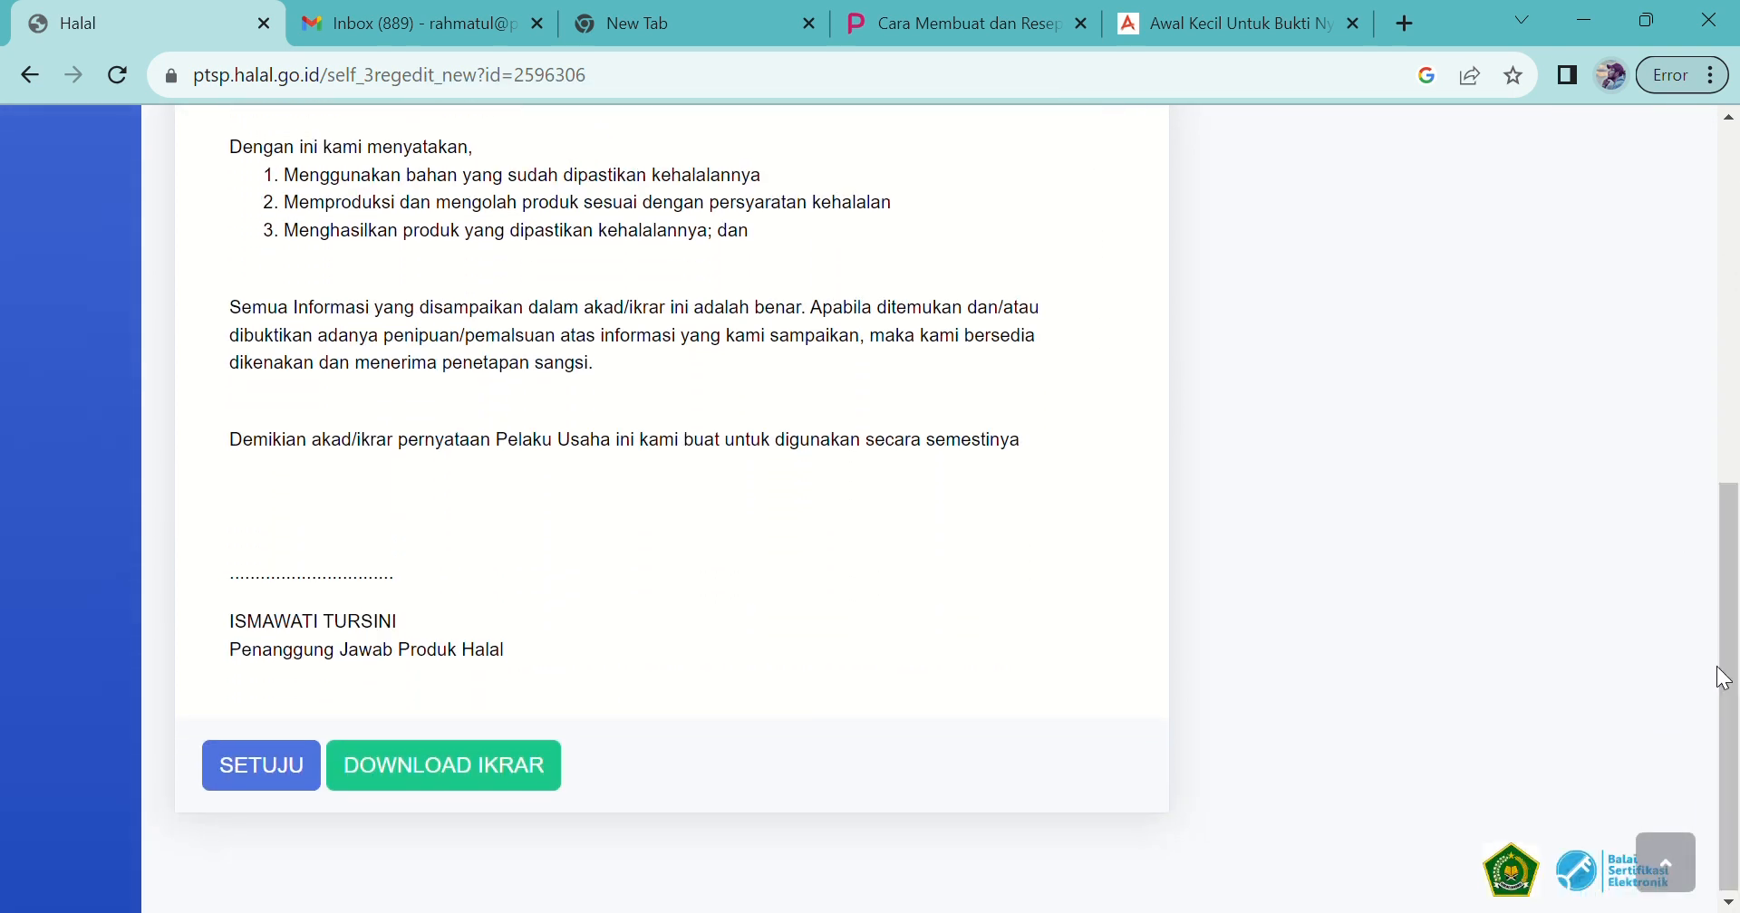
left_click(458, 770)
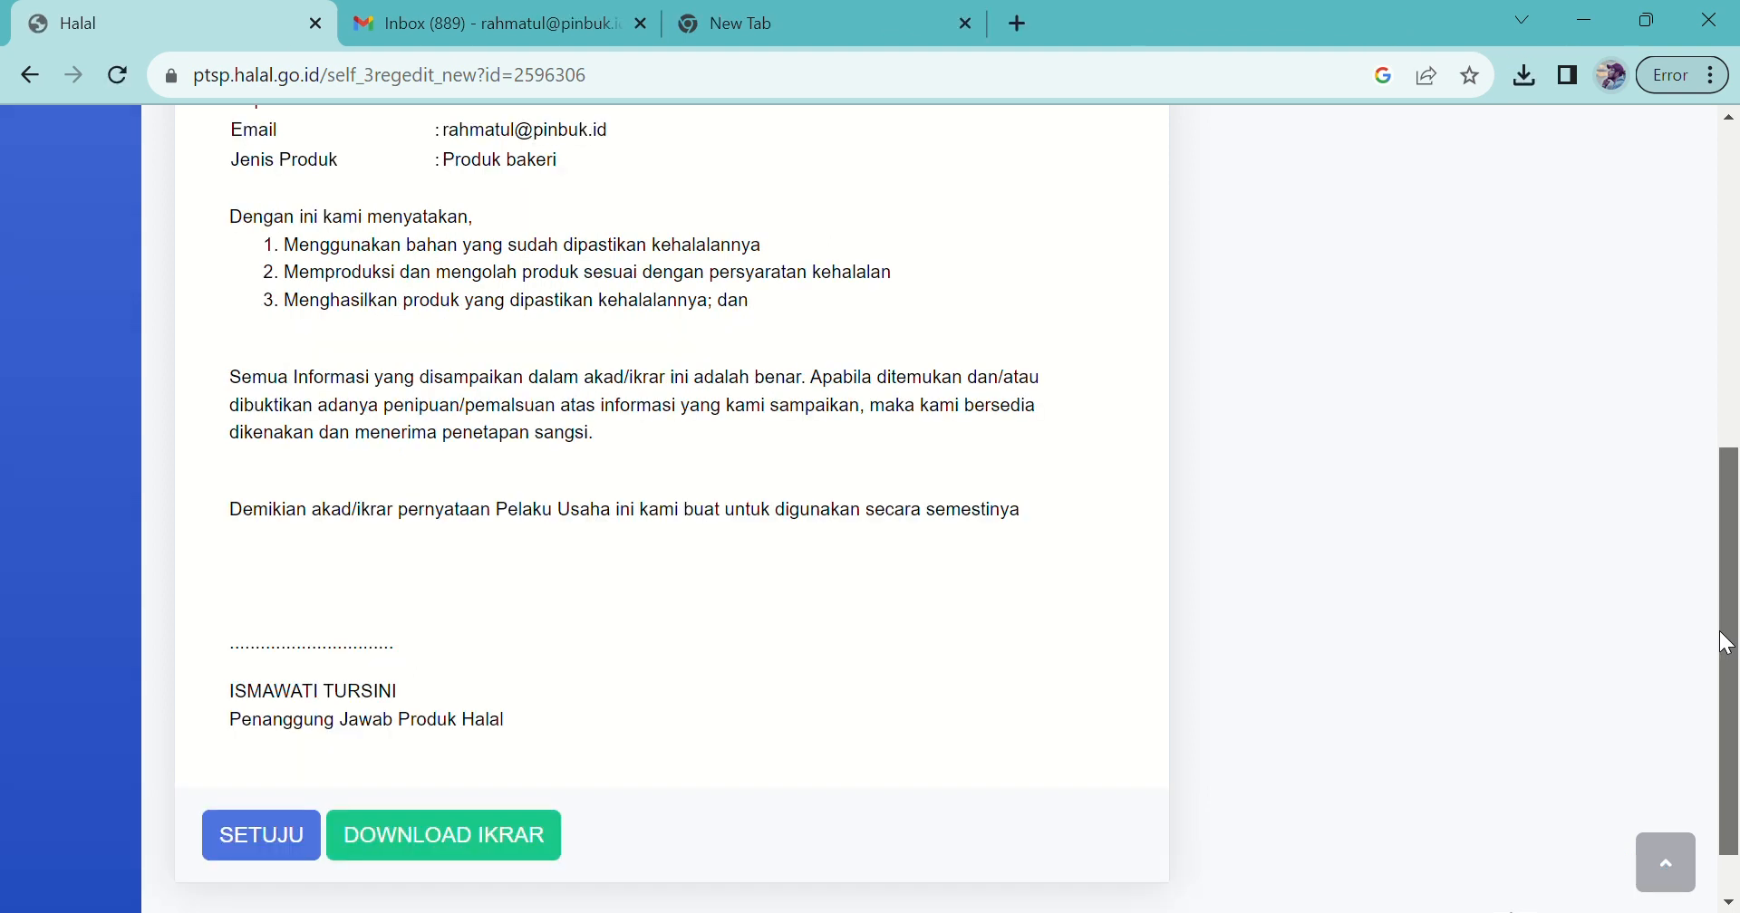
left_click_drag(1723, 632, 1697, 274)
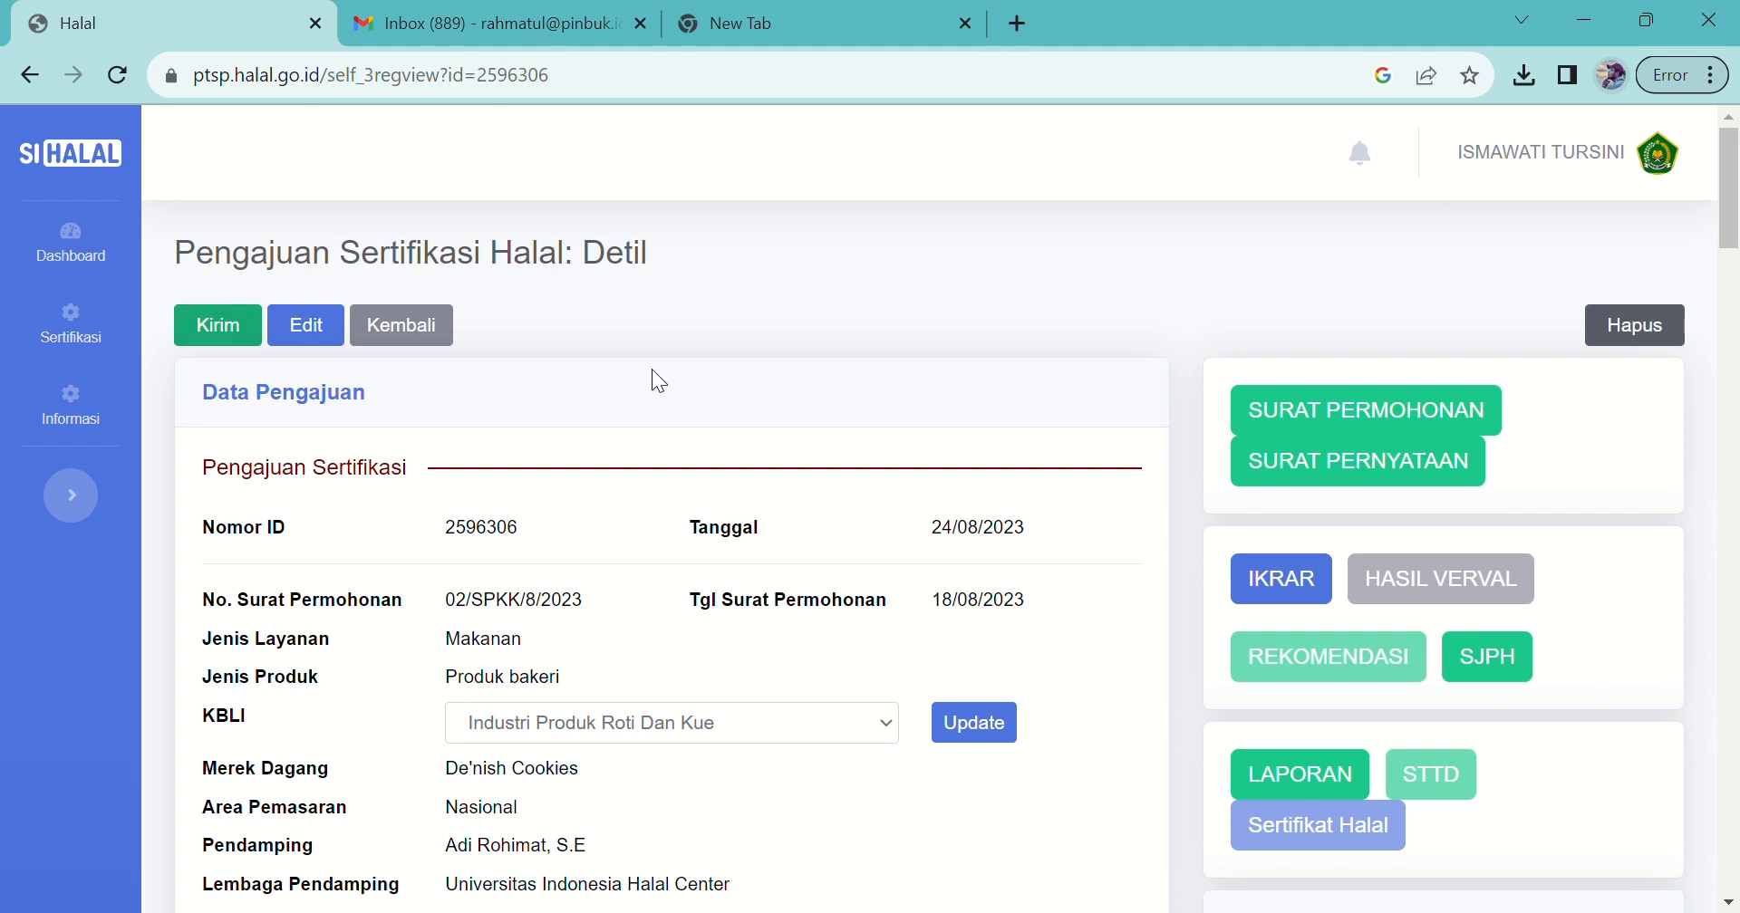
Step: View the application letter, statement letter, IKRAR pledge and SJPH documents
scroll(1694, 226, "down", 1)
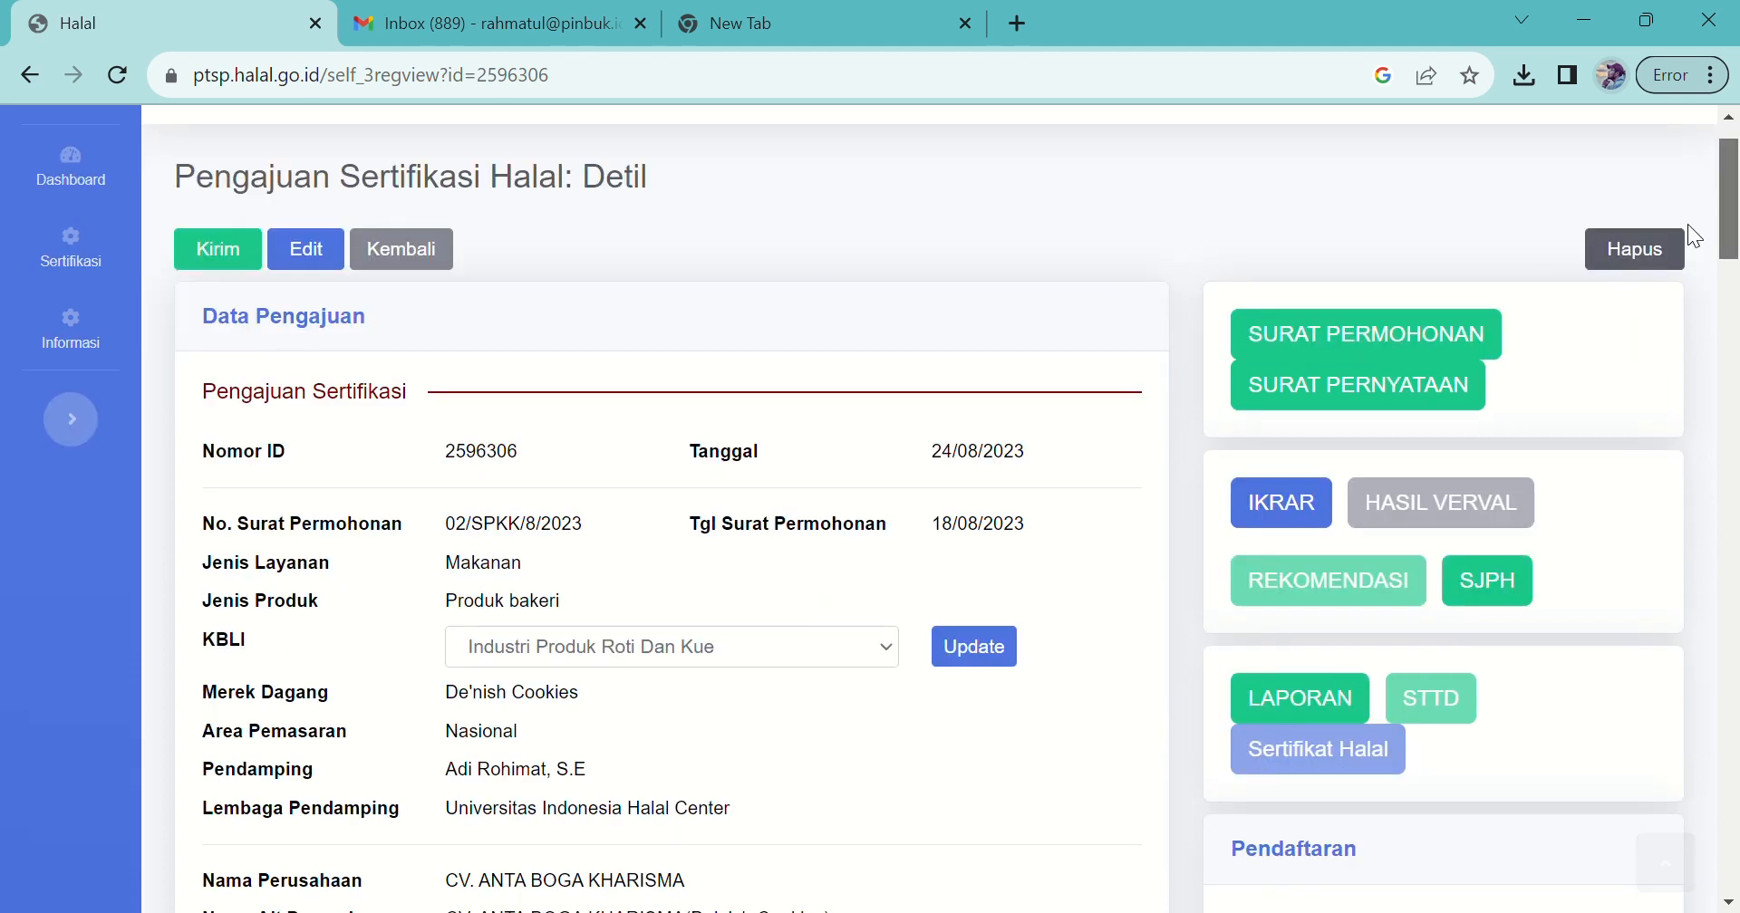
left_click(1393, 341)
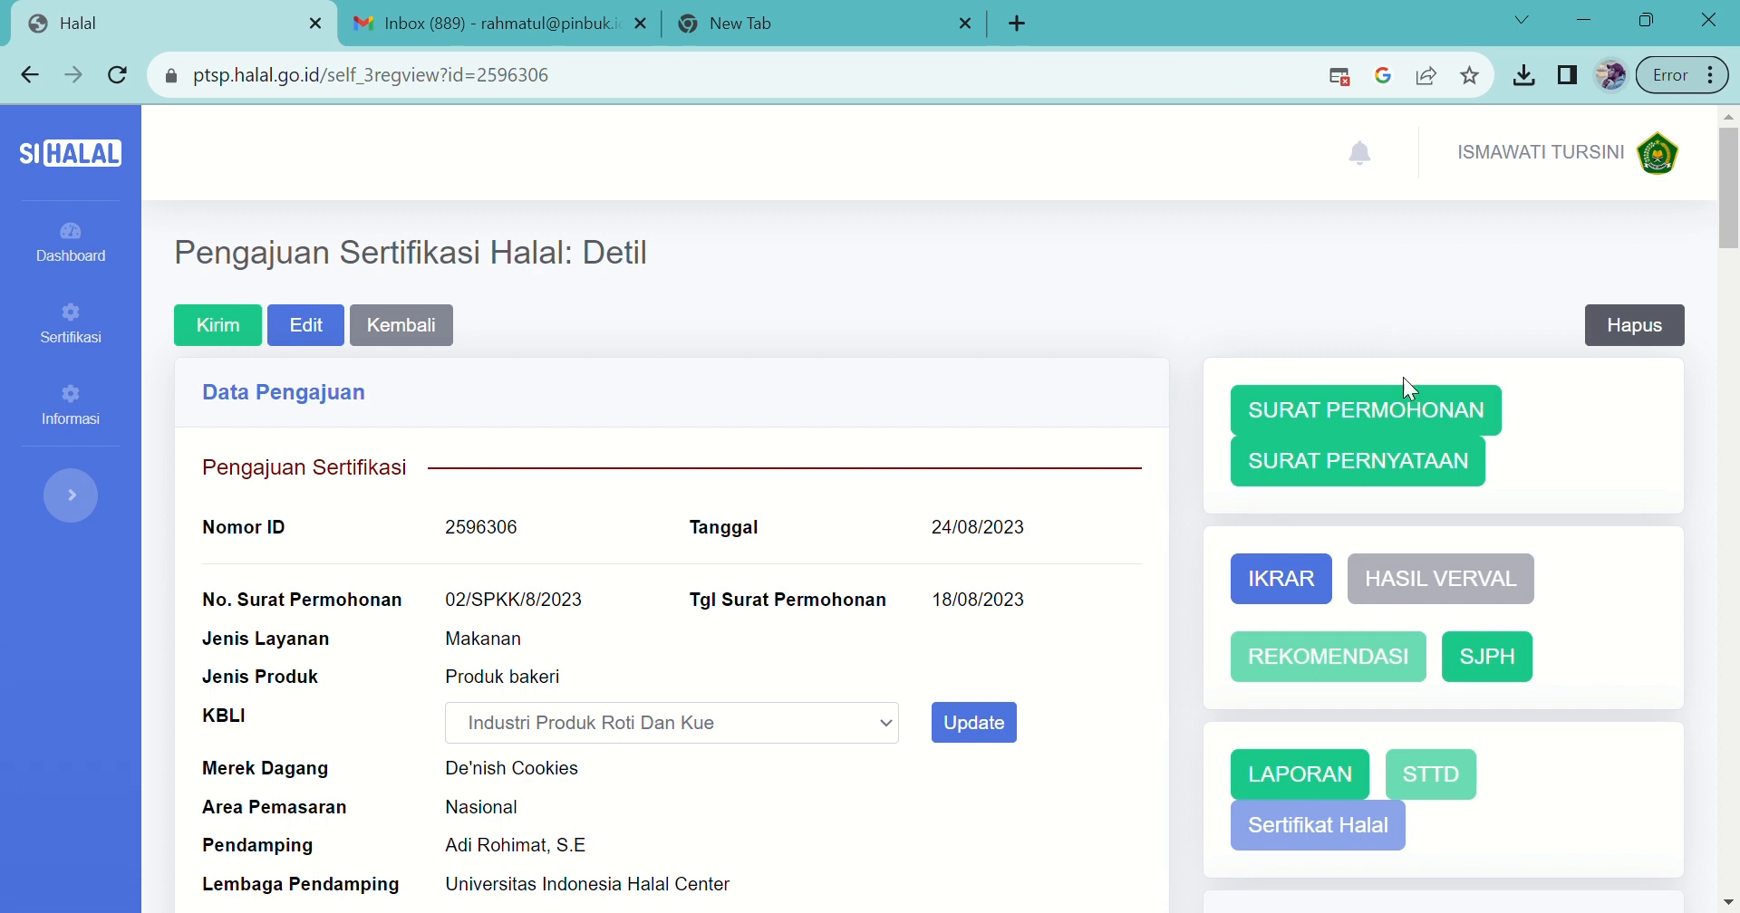
left_click(1418, 474)
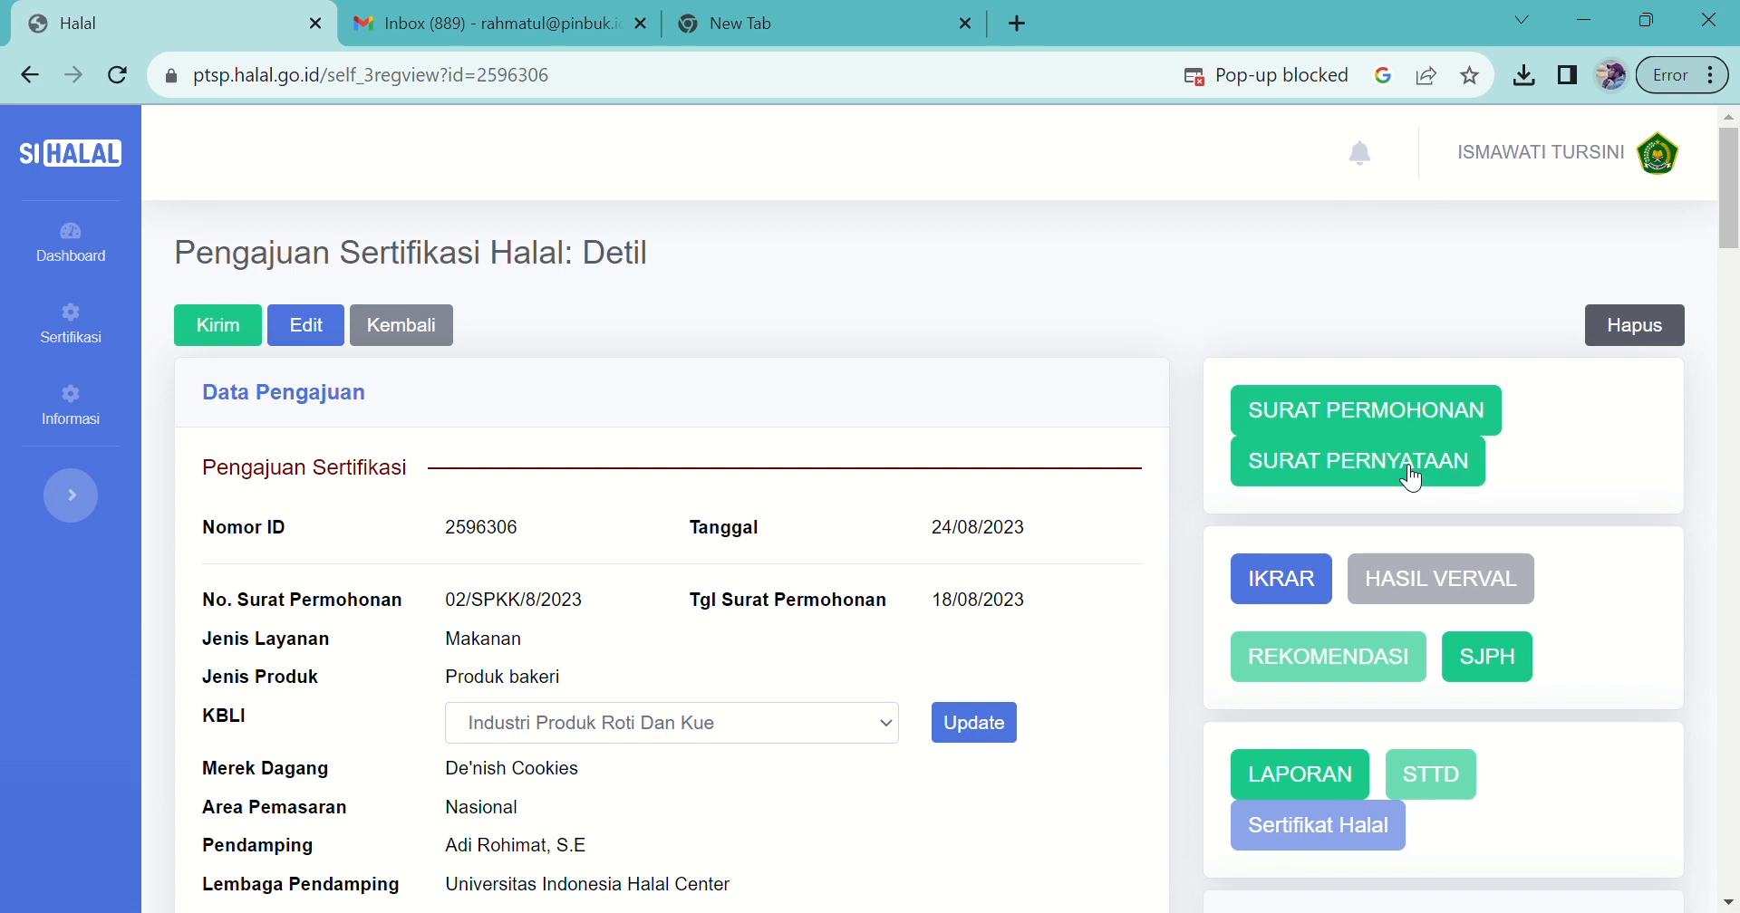
left_click(1302, 588)
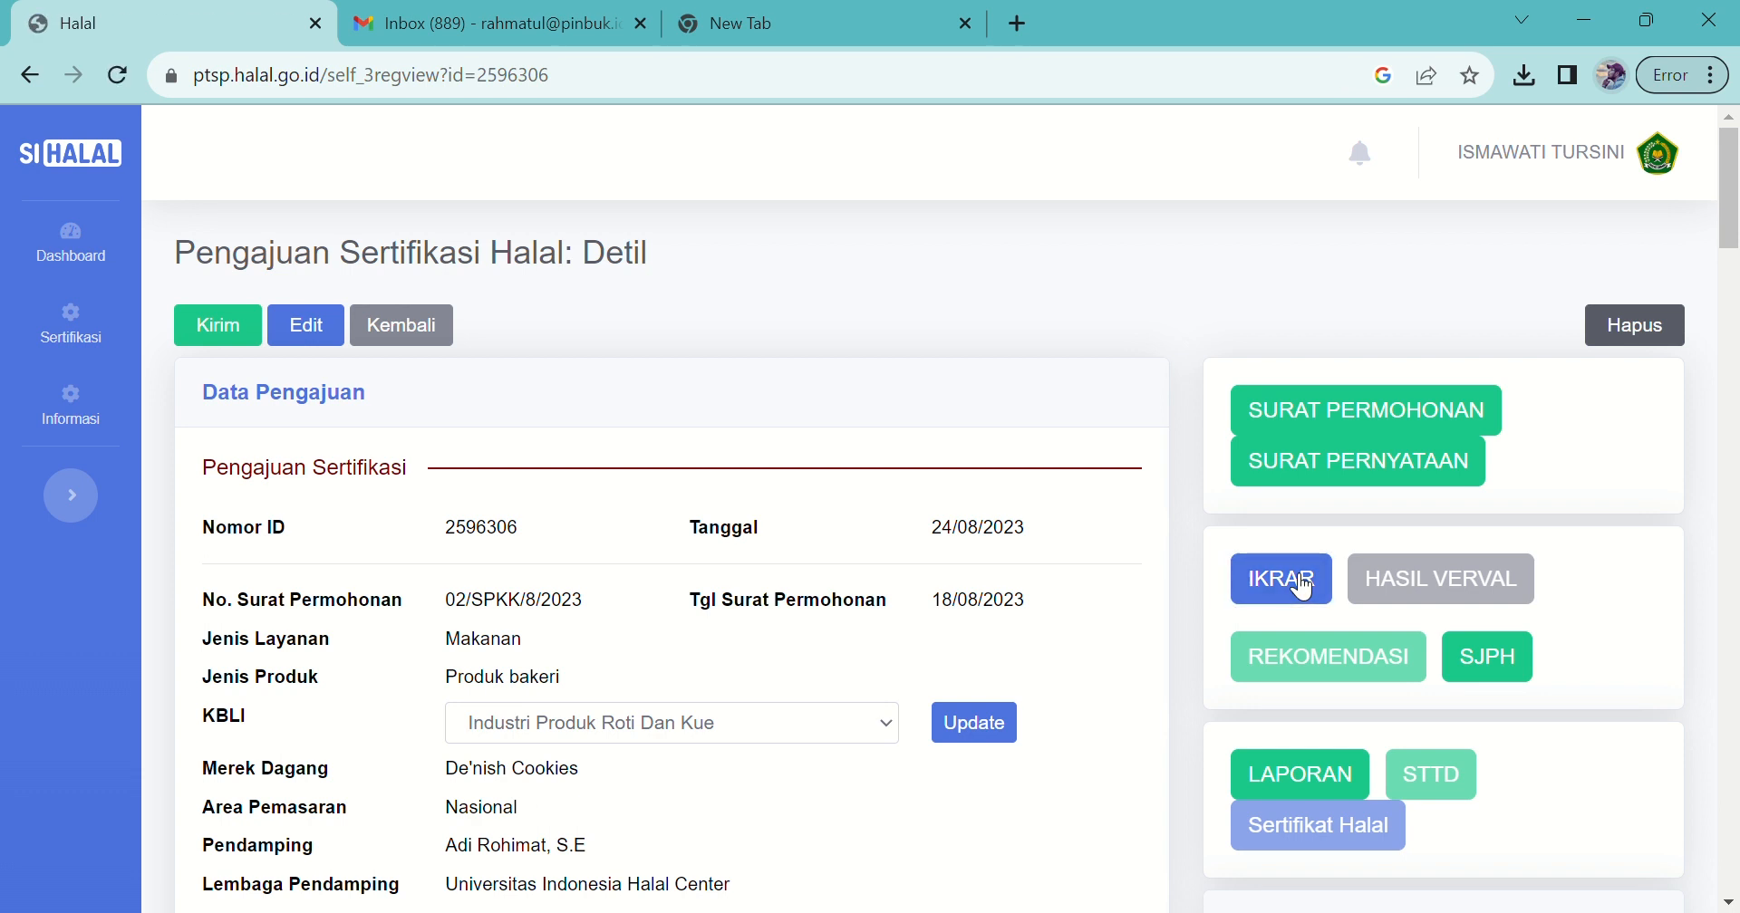
left_click(1482, 667)
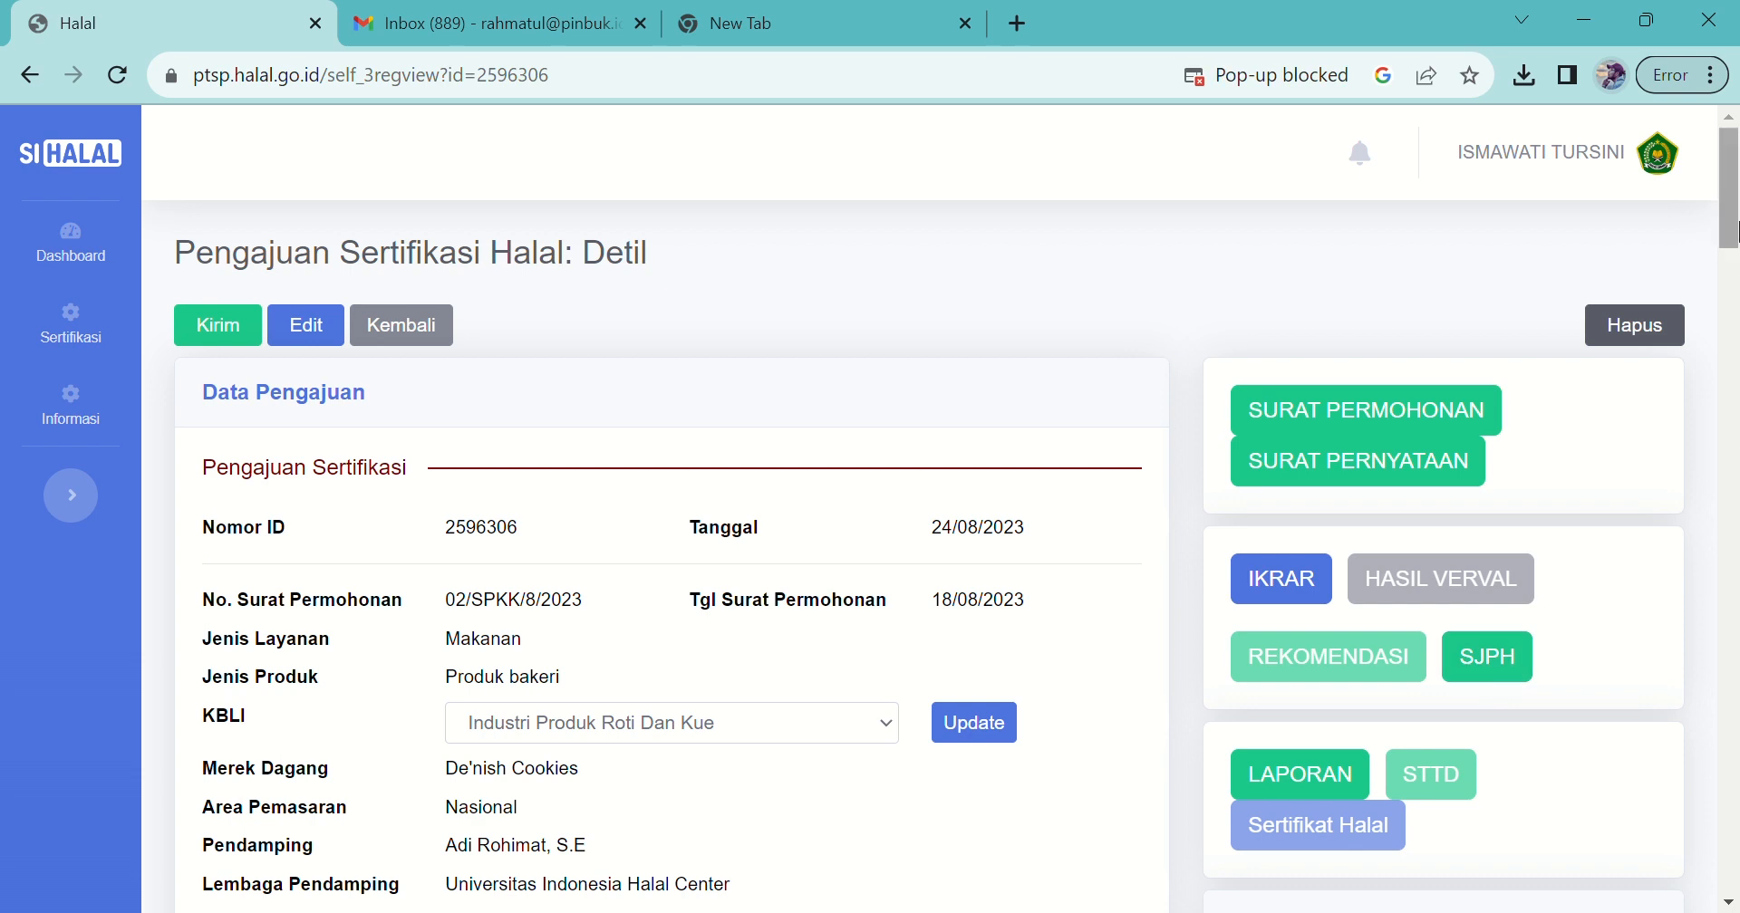
Step: Send the De'Nish Cookies application for review with Kirim
left_click_drag(1734, 193, 1733, 516)
left_click_drag(1712, 399, 1654, 176)
left_click(217, 324)
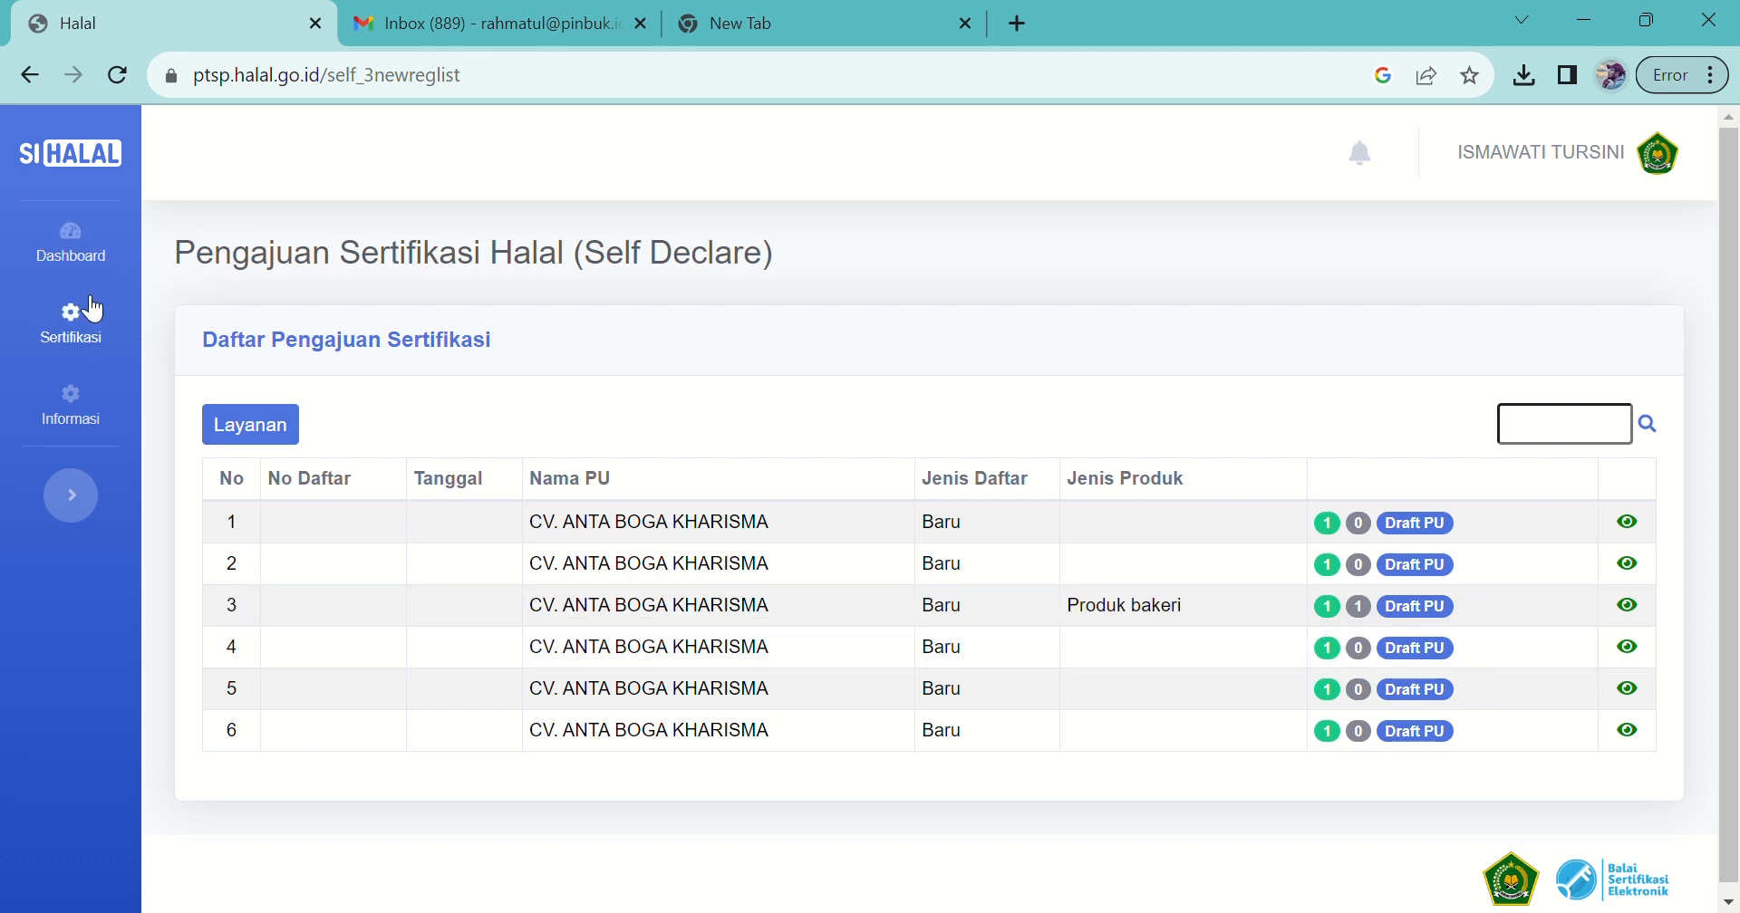
Step: Visit the Self Declare submissions list, then Status Permohonan showing the application as Submitted PU
left_click(99, 327)
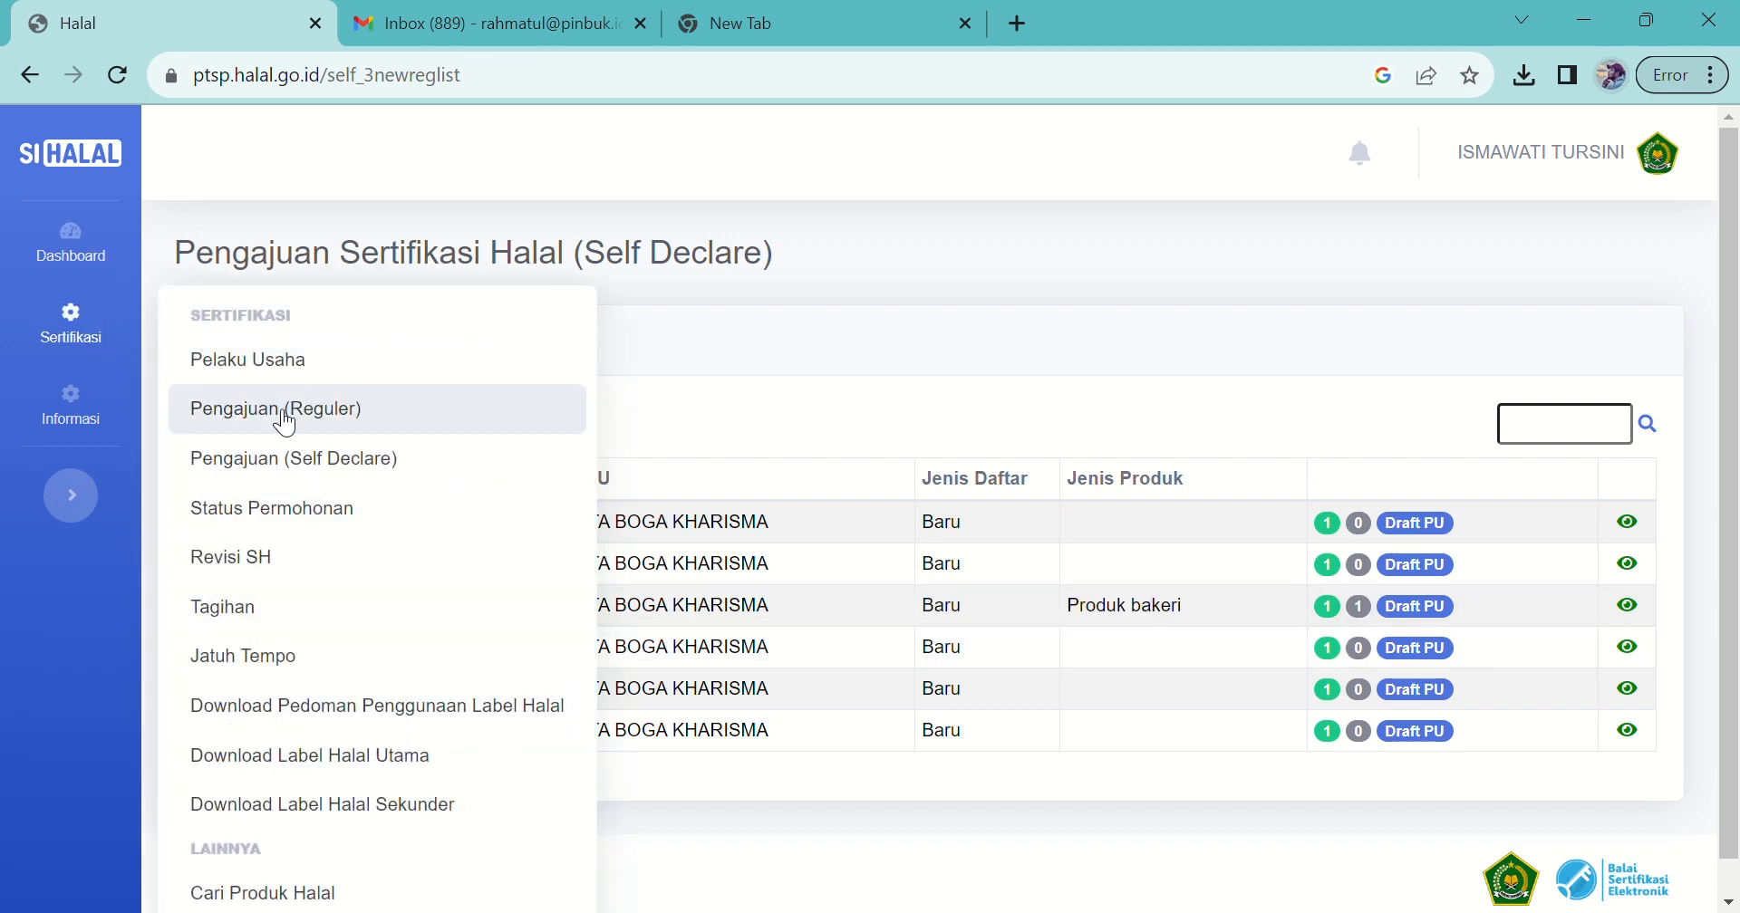
left_click(287, 459)
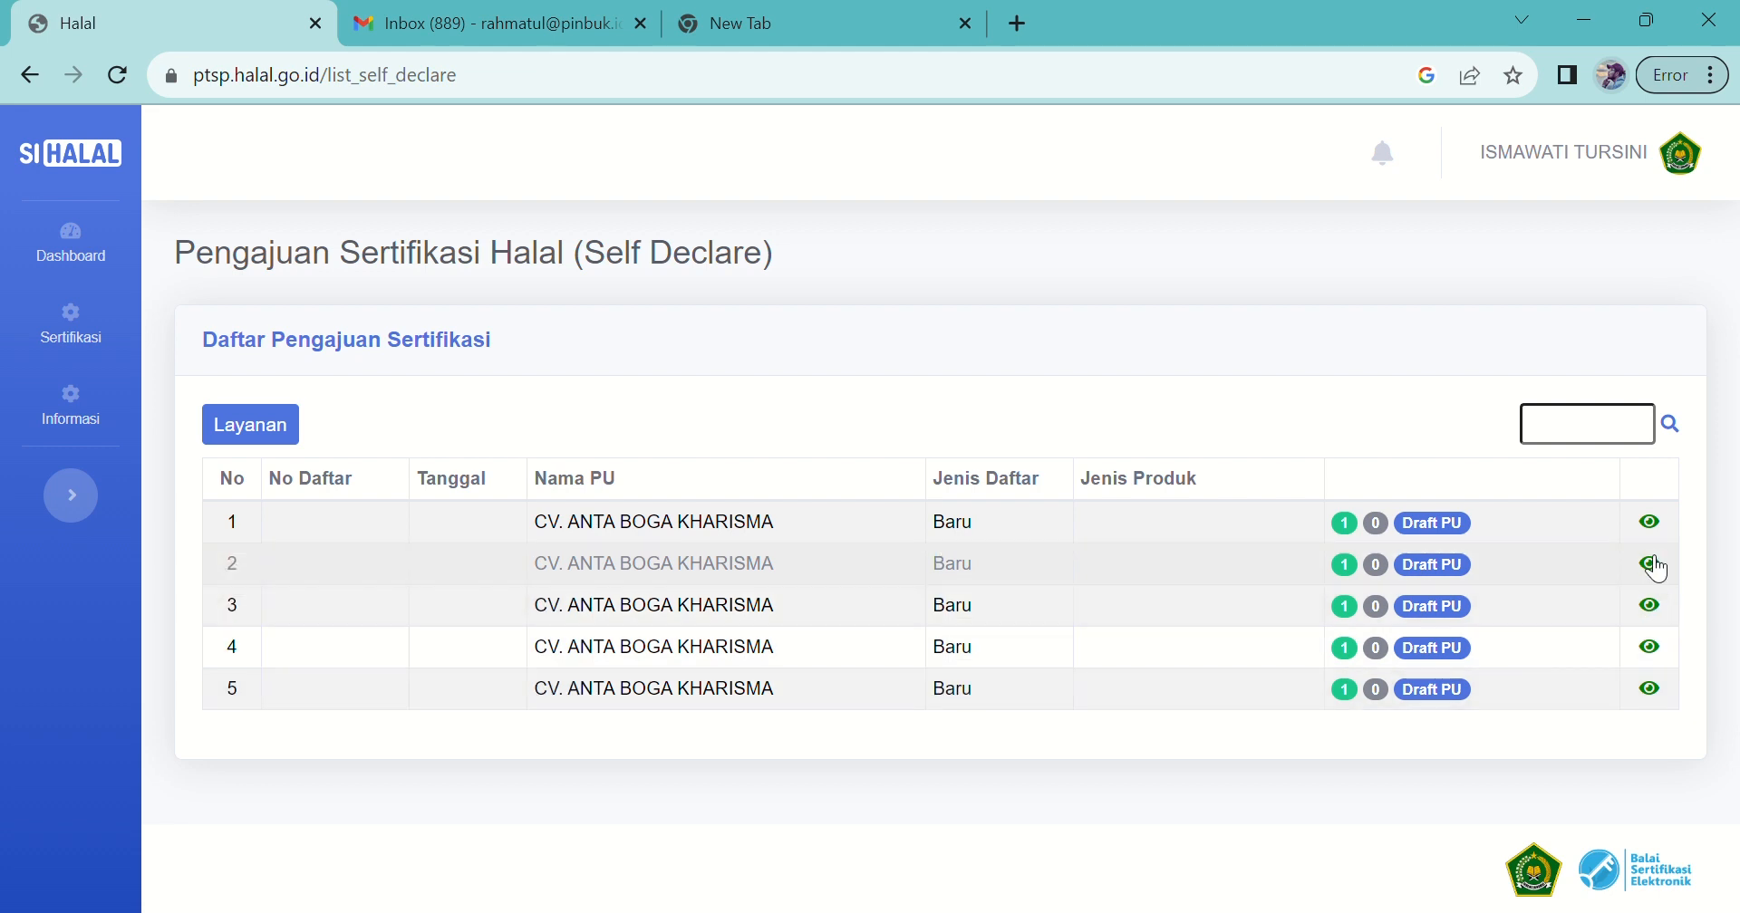
left_click(78, 339)
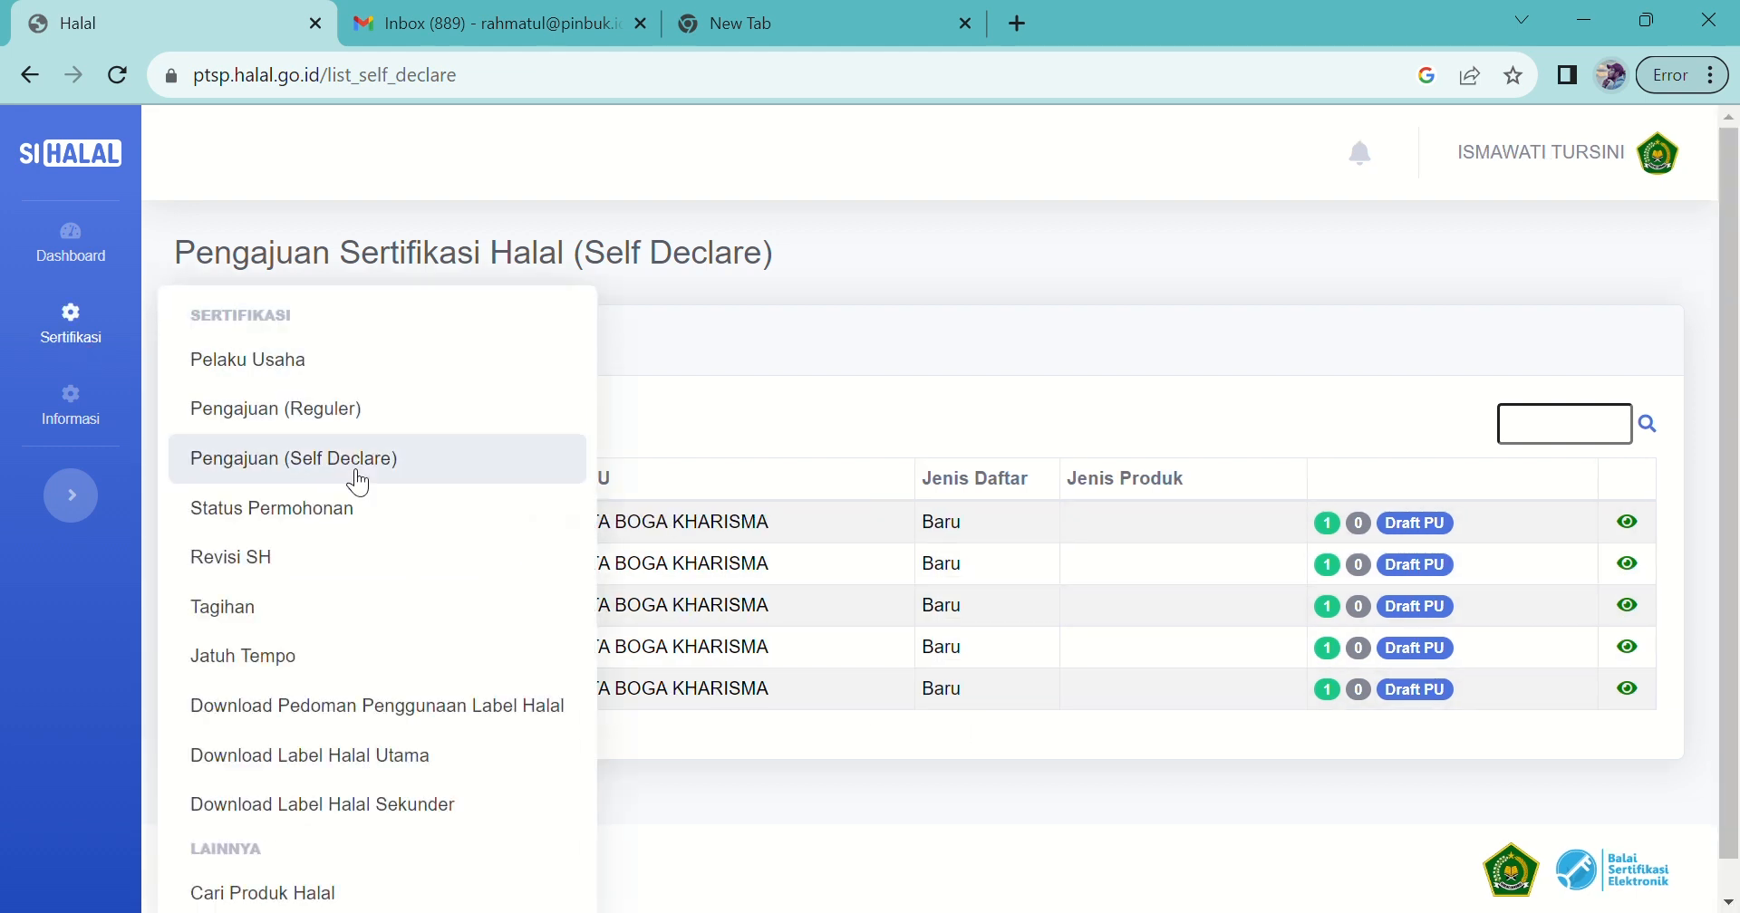
left_click(302, 532)
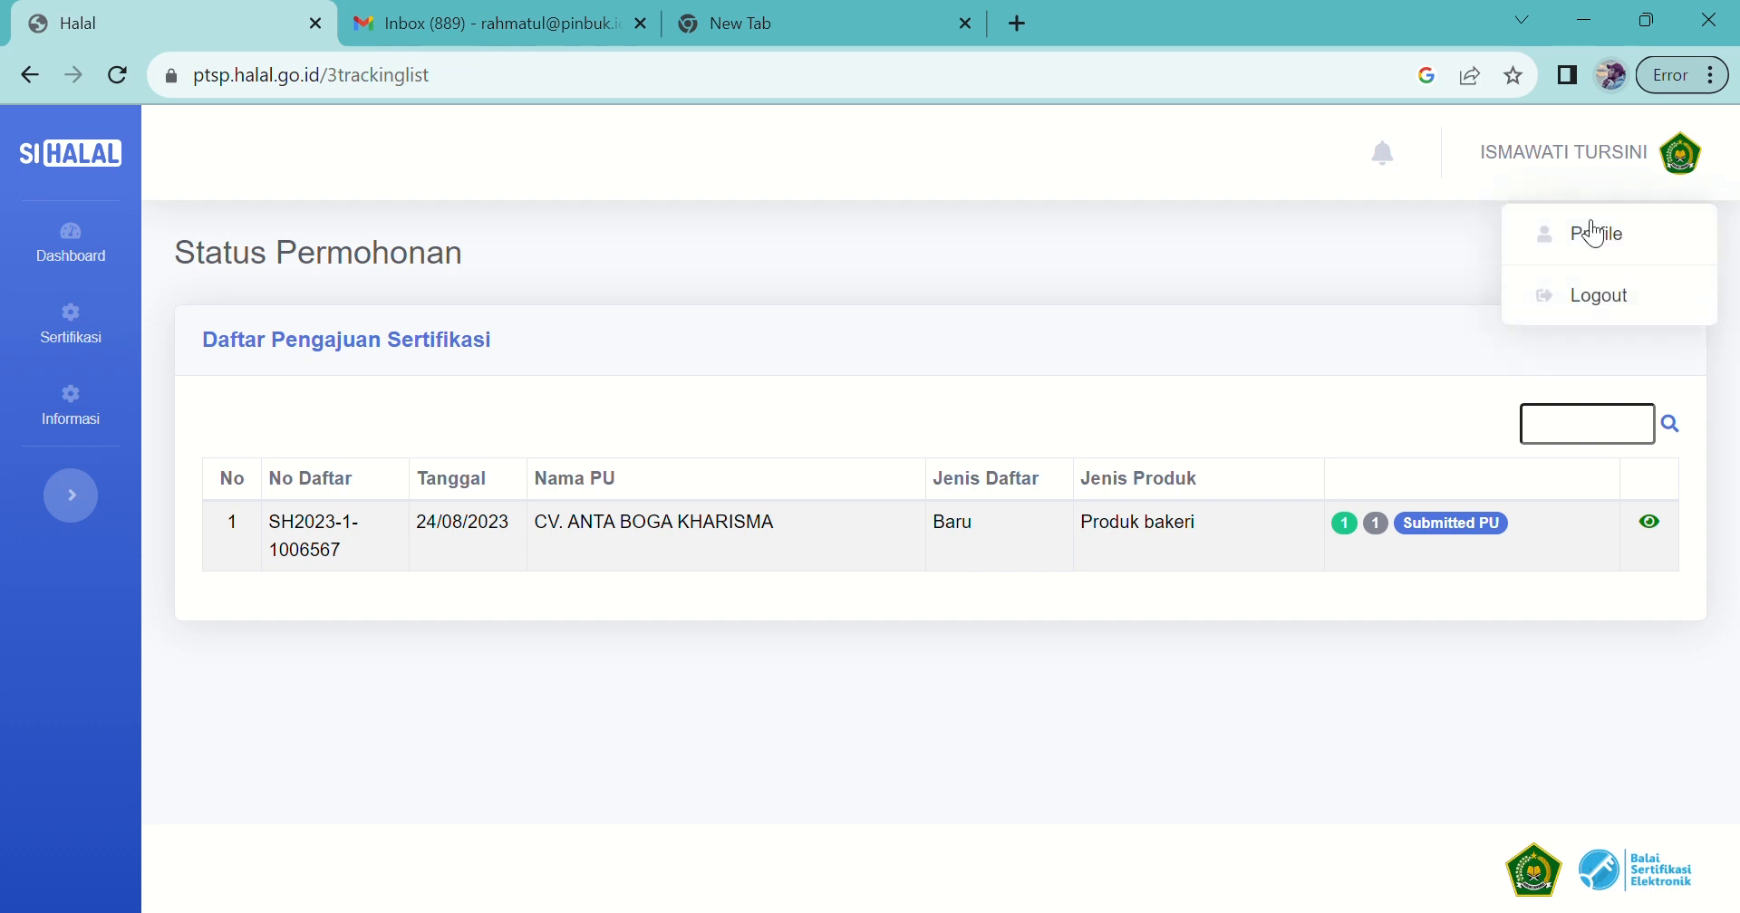
Step: Log out from the user menu and confirm Logout in the dialog
left_click(1598, 291)
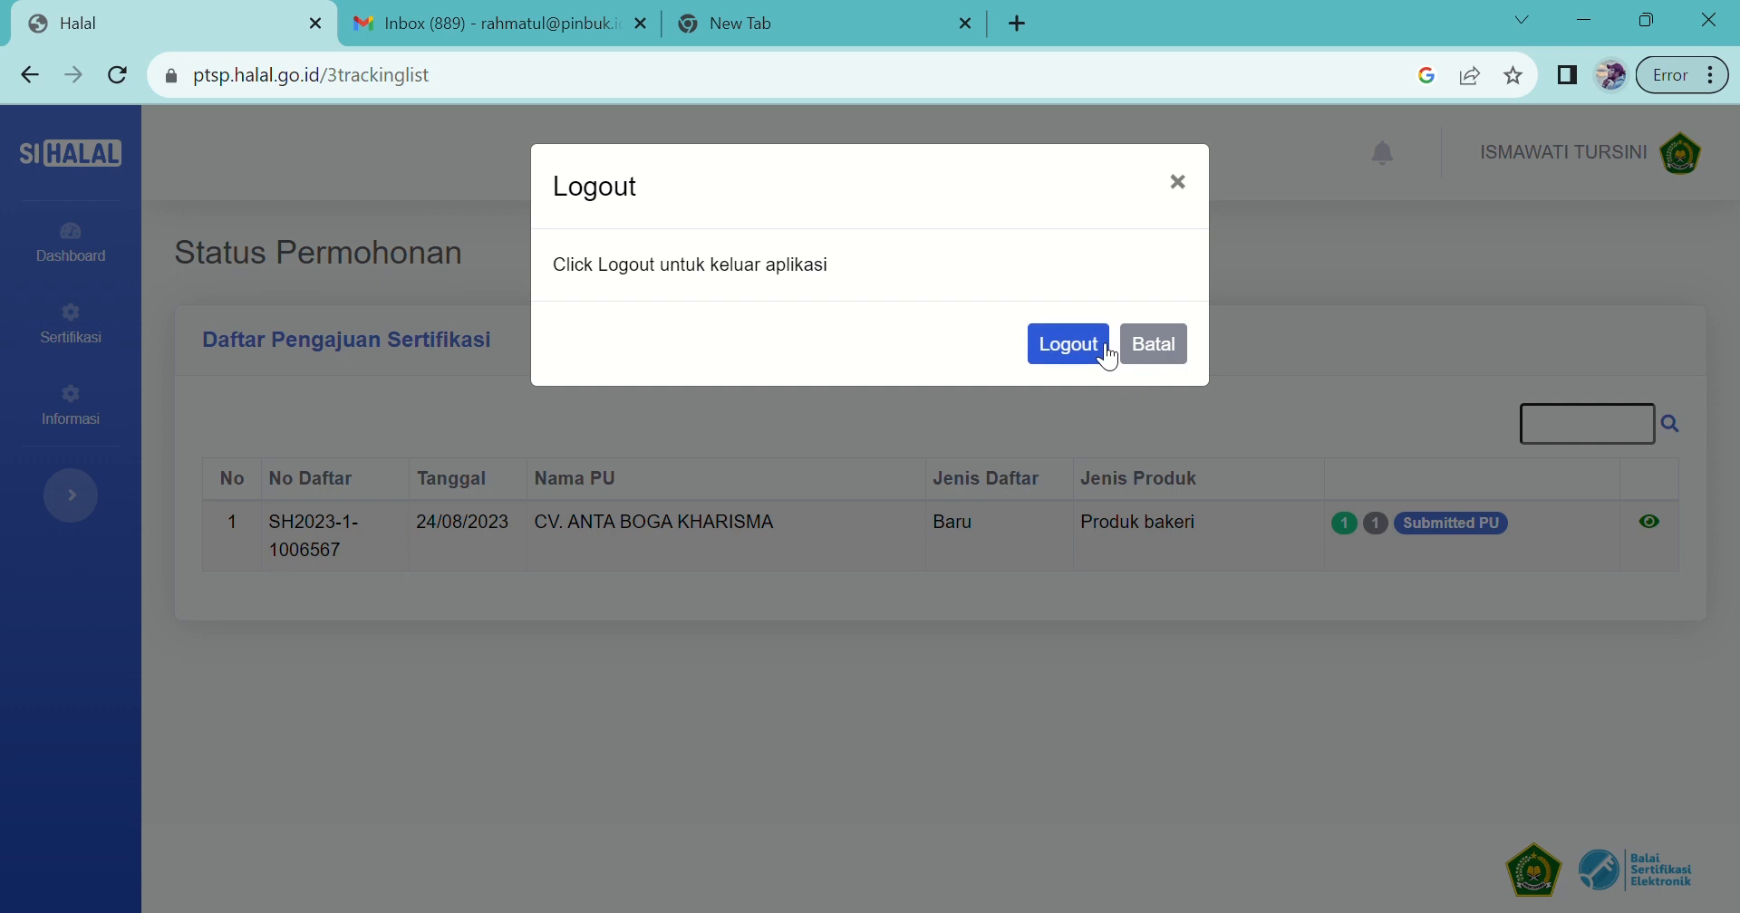
left_click(1107, 349)
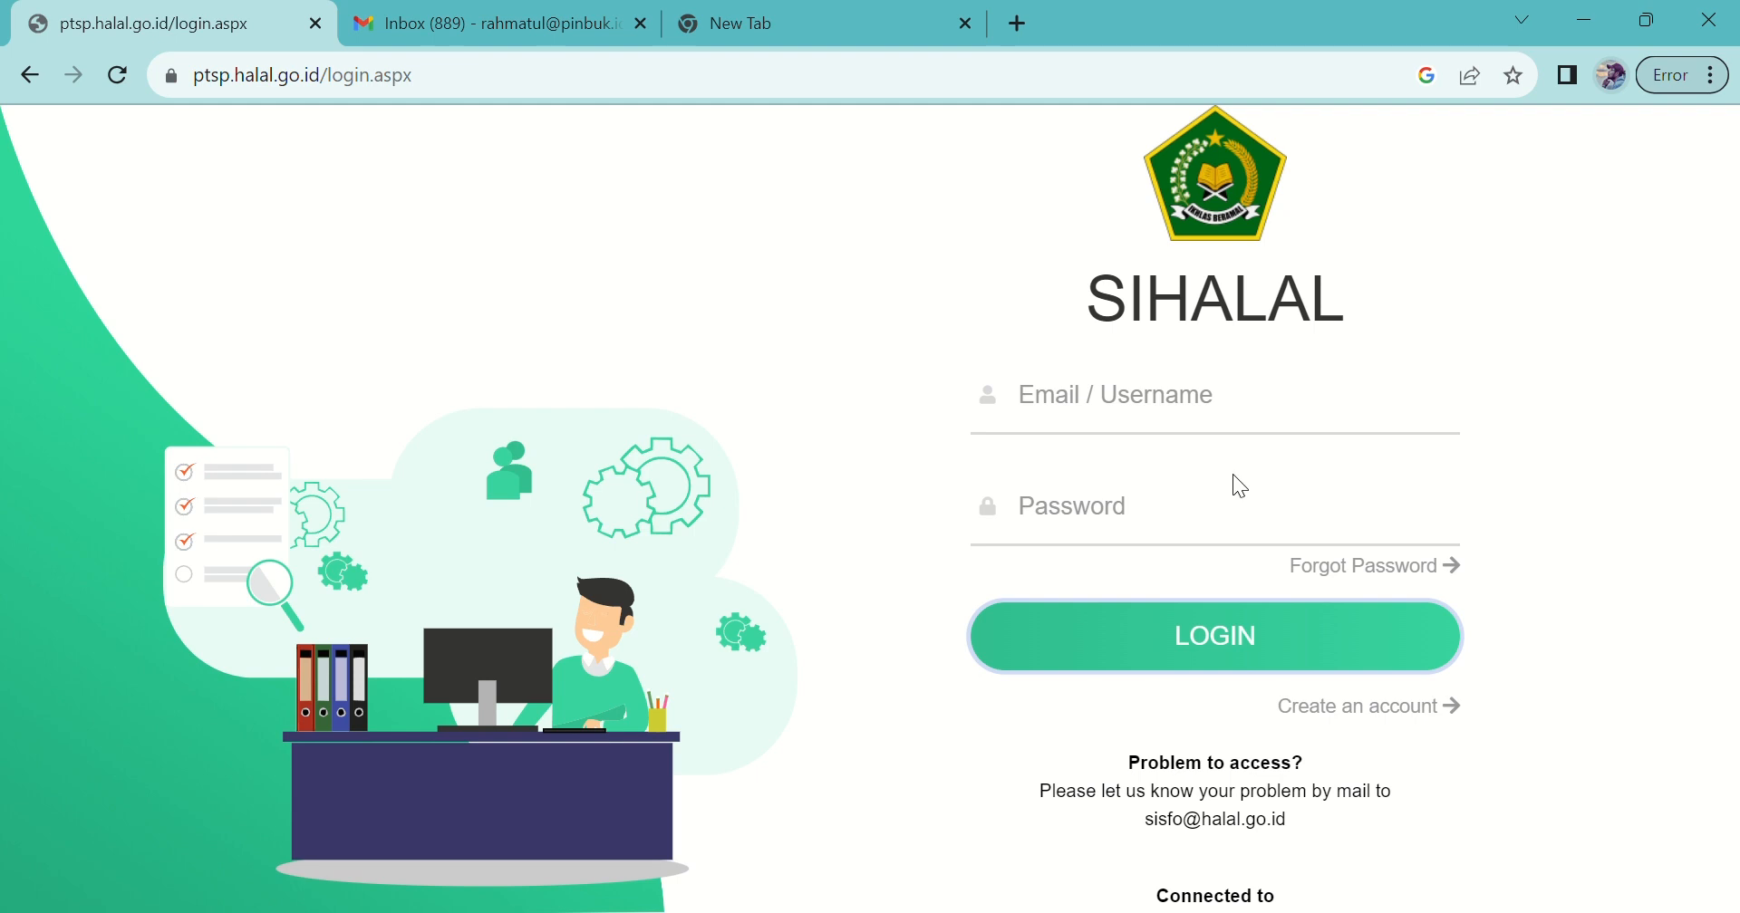
Step: Sign in as the halal companion using the saved username and the pasted password
left_click(1107, 408)
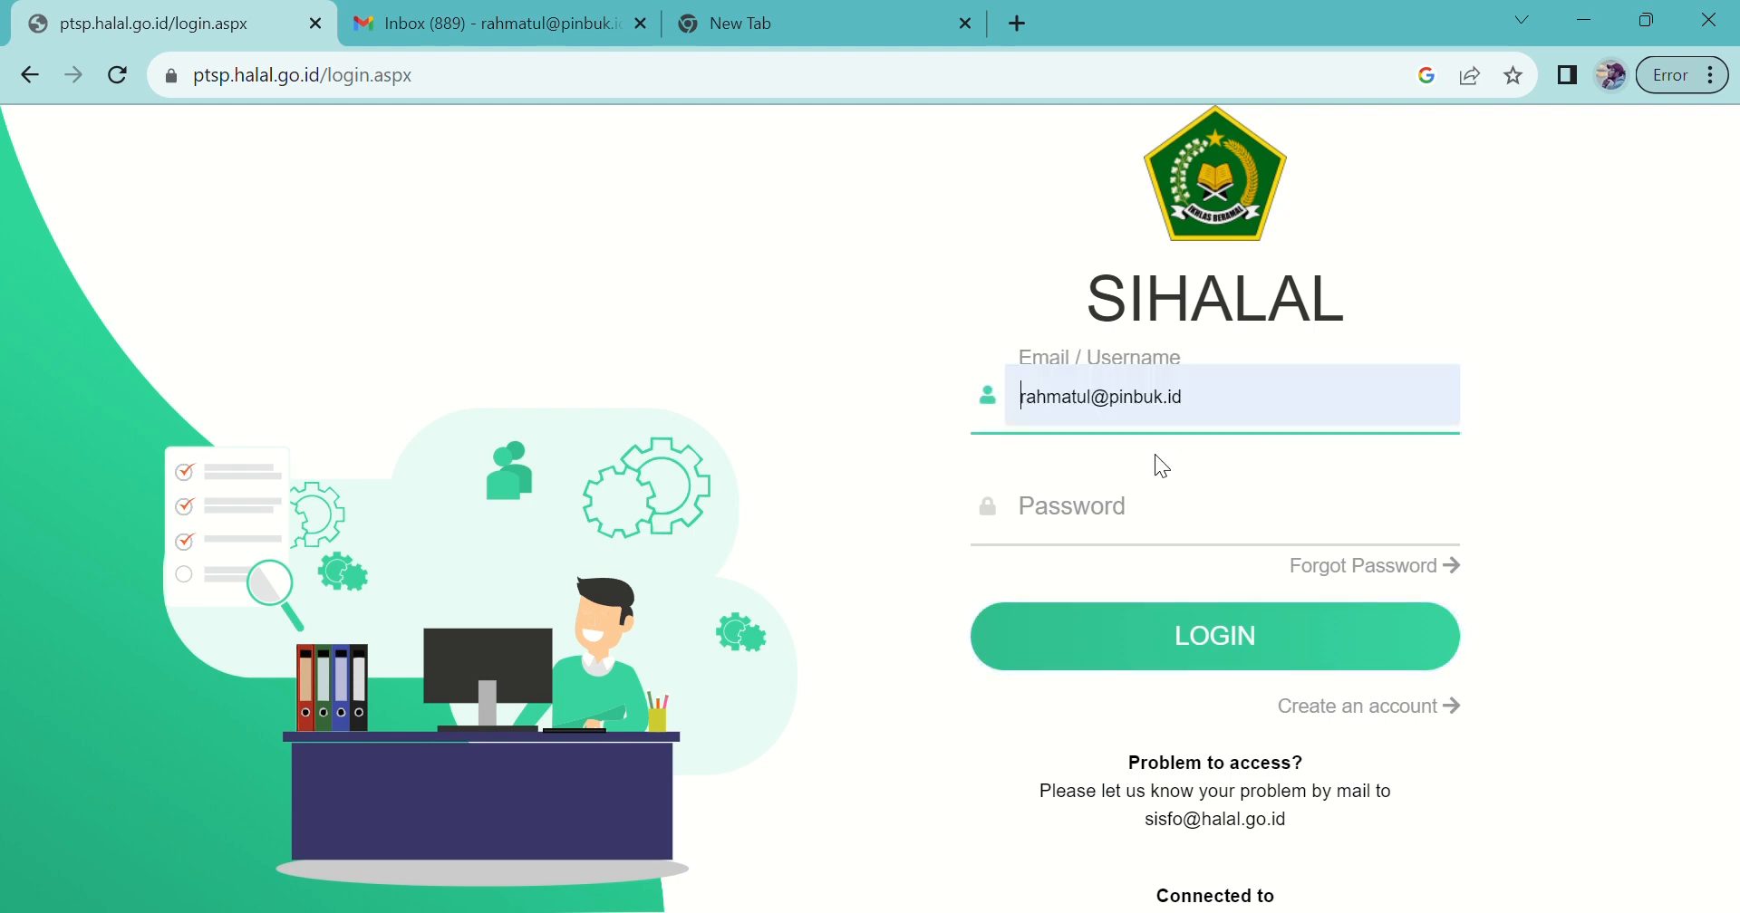
left_click(1213, 515)
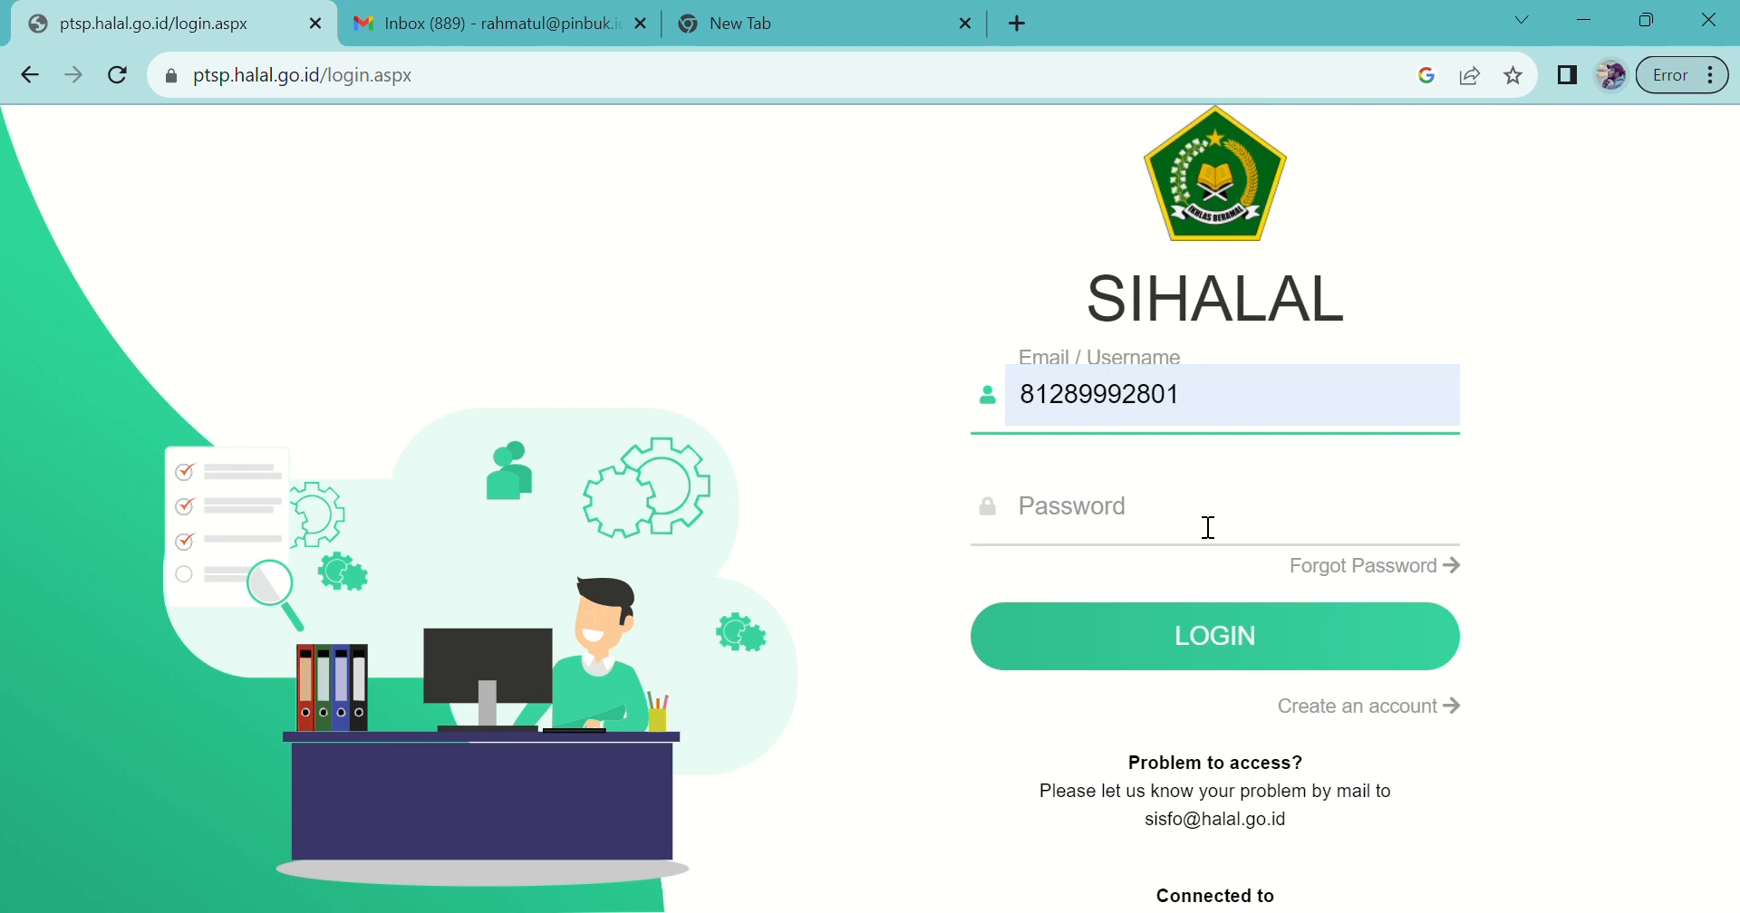
left_click(1175, 535)
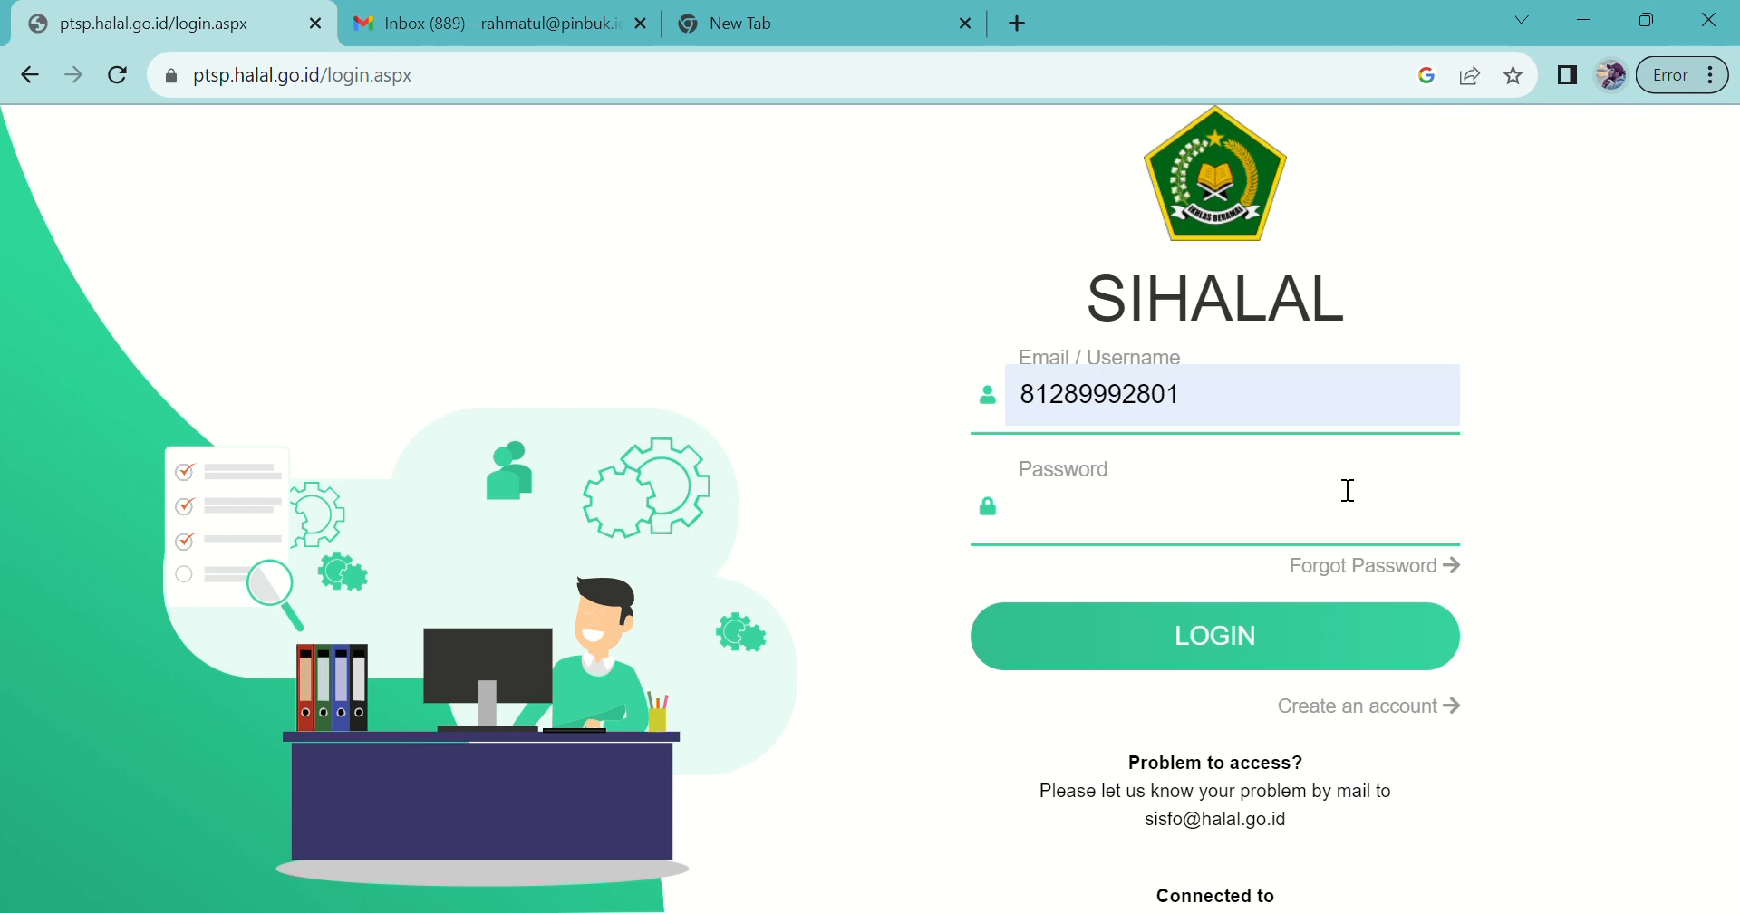
key("ctrl+v")
left_click(1211, 640)
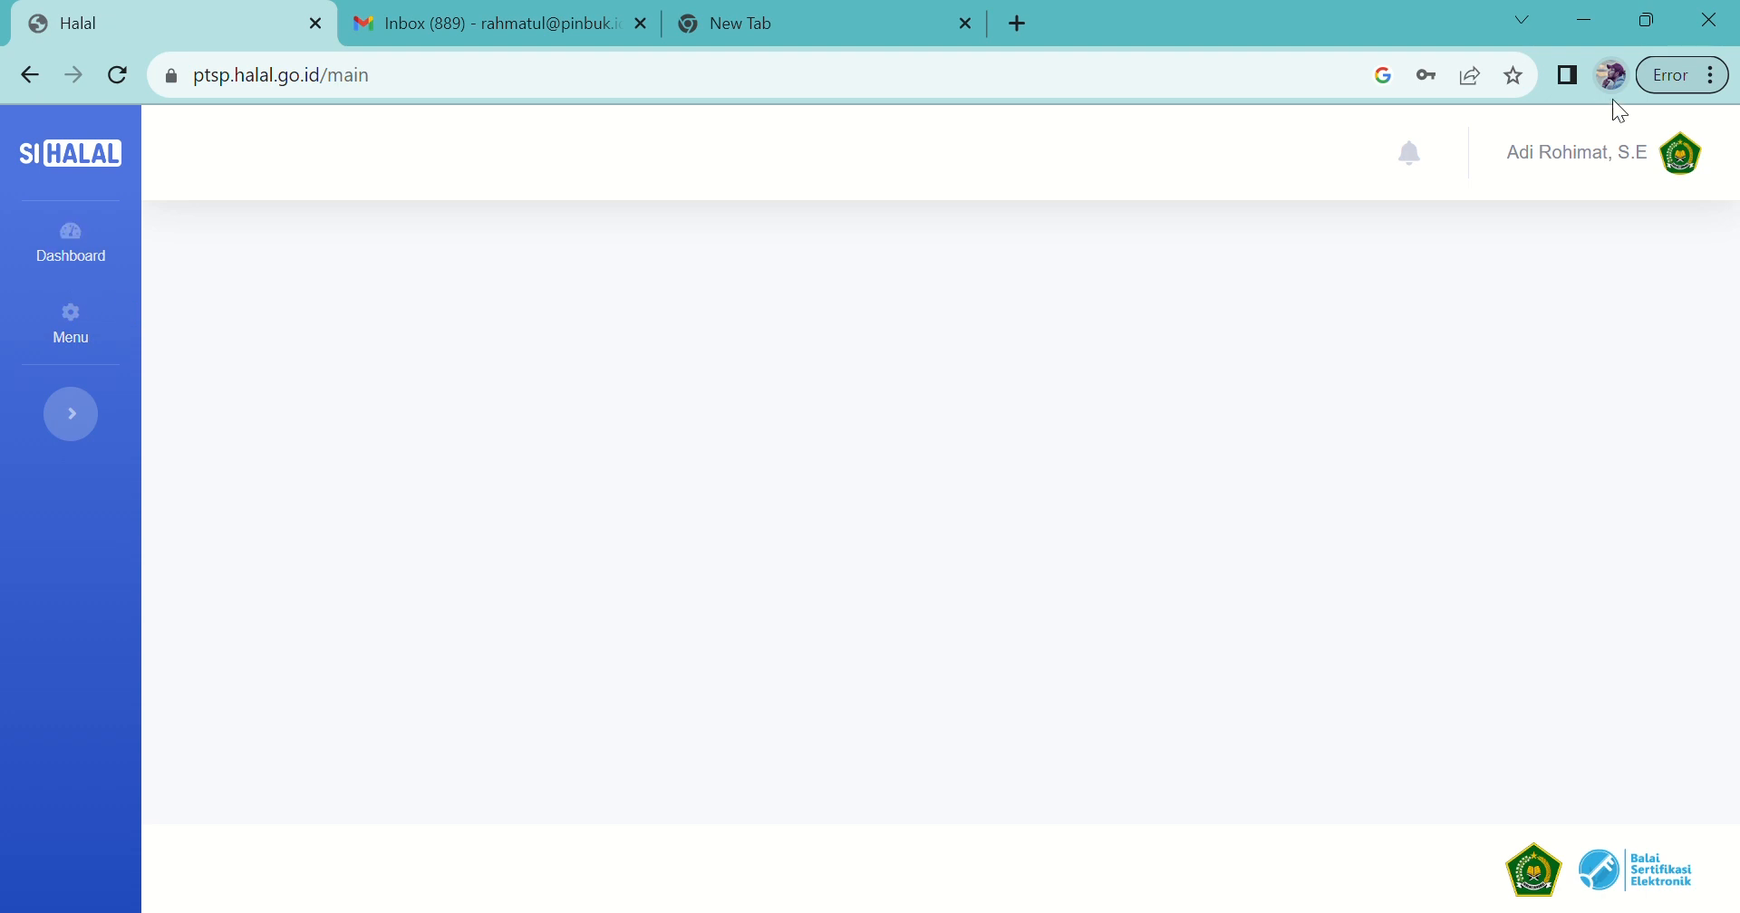
left_click(68, 325)
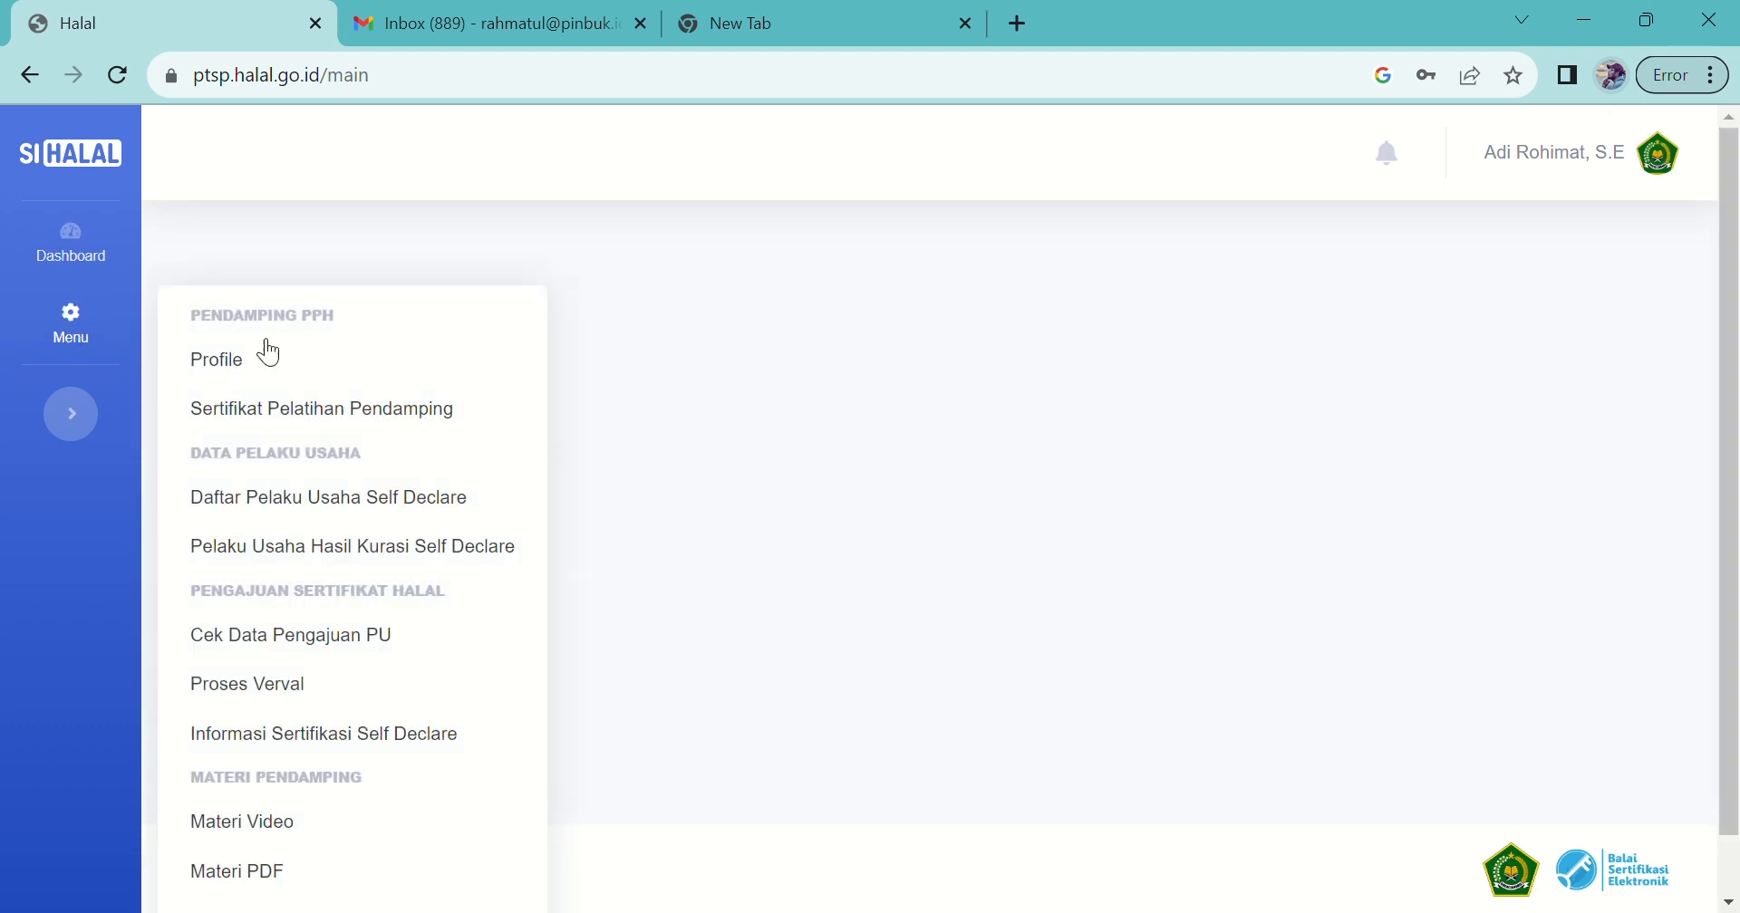
left_click(277, 700)
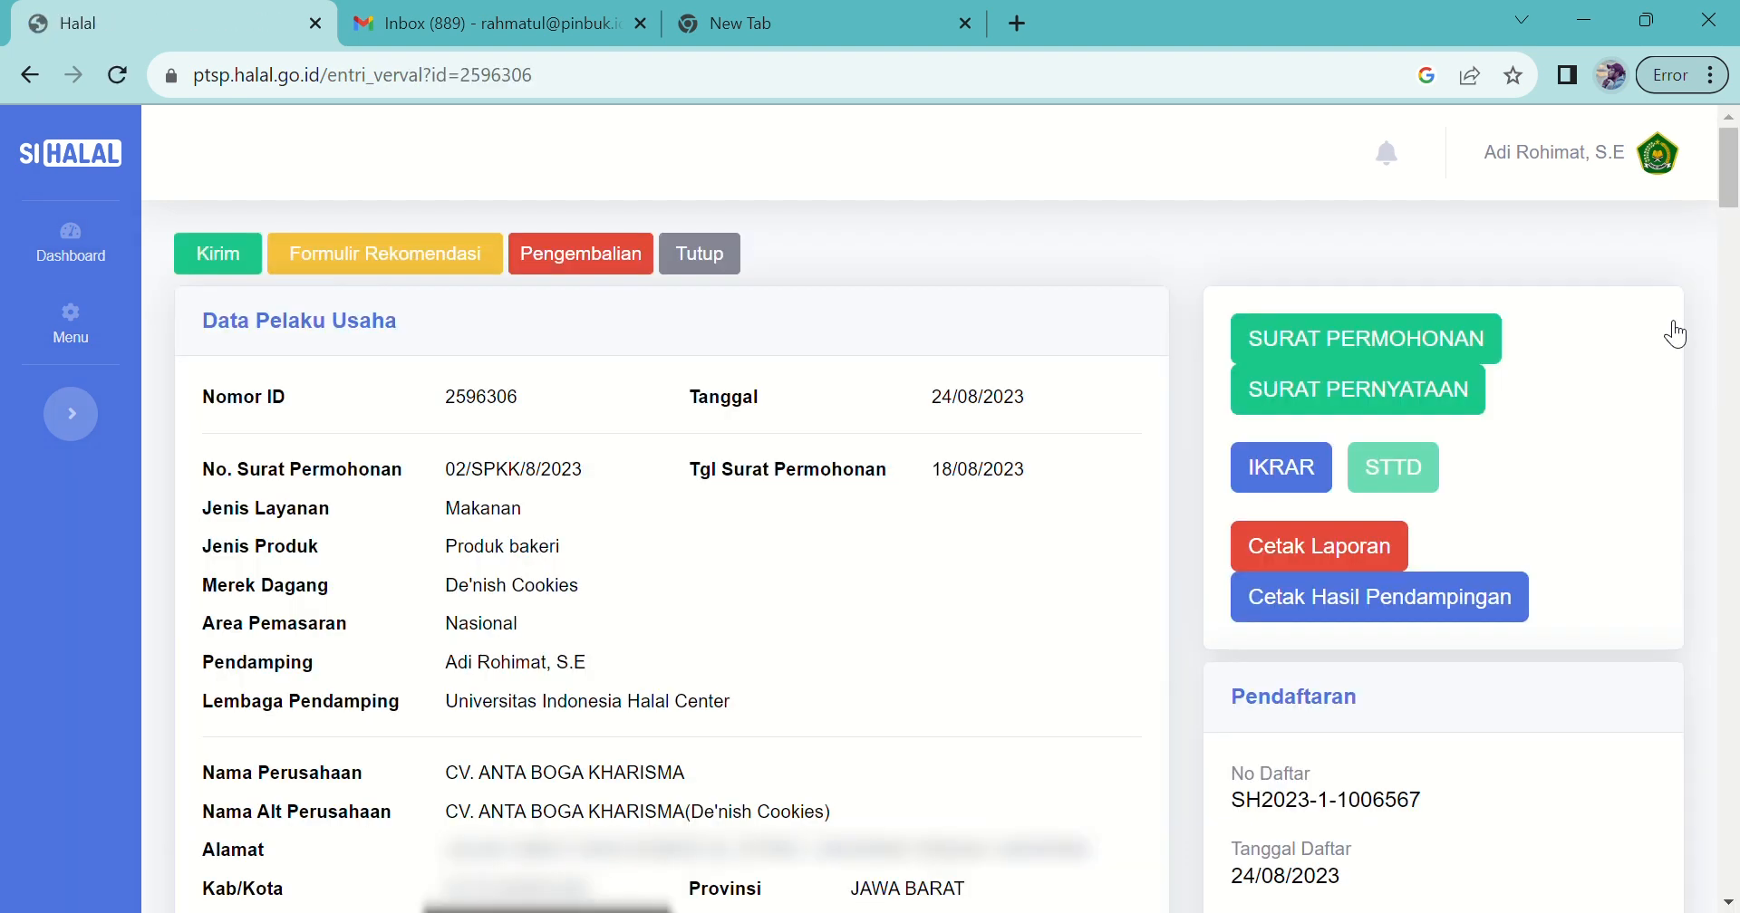
Step: Tick owner statement, brand name, ingredient list, halal production process and Manual SJPH as compliant
scroll(938, 678, "down", 3)
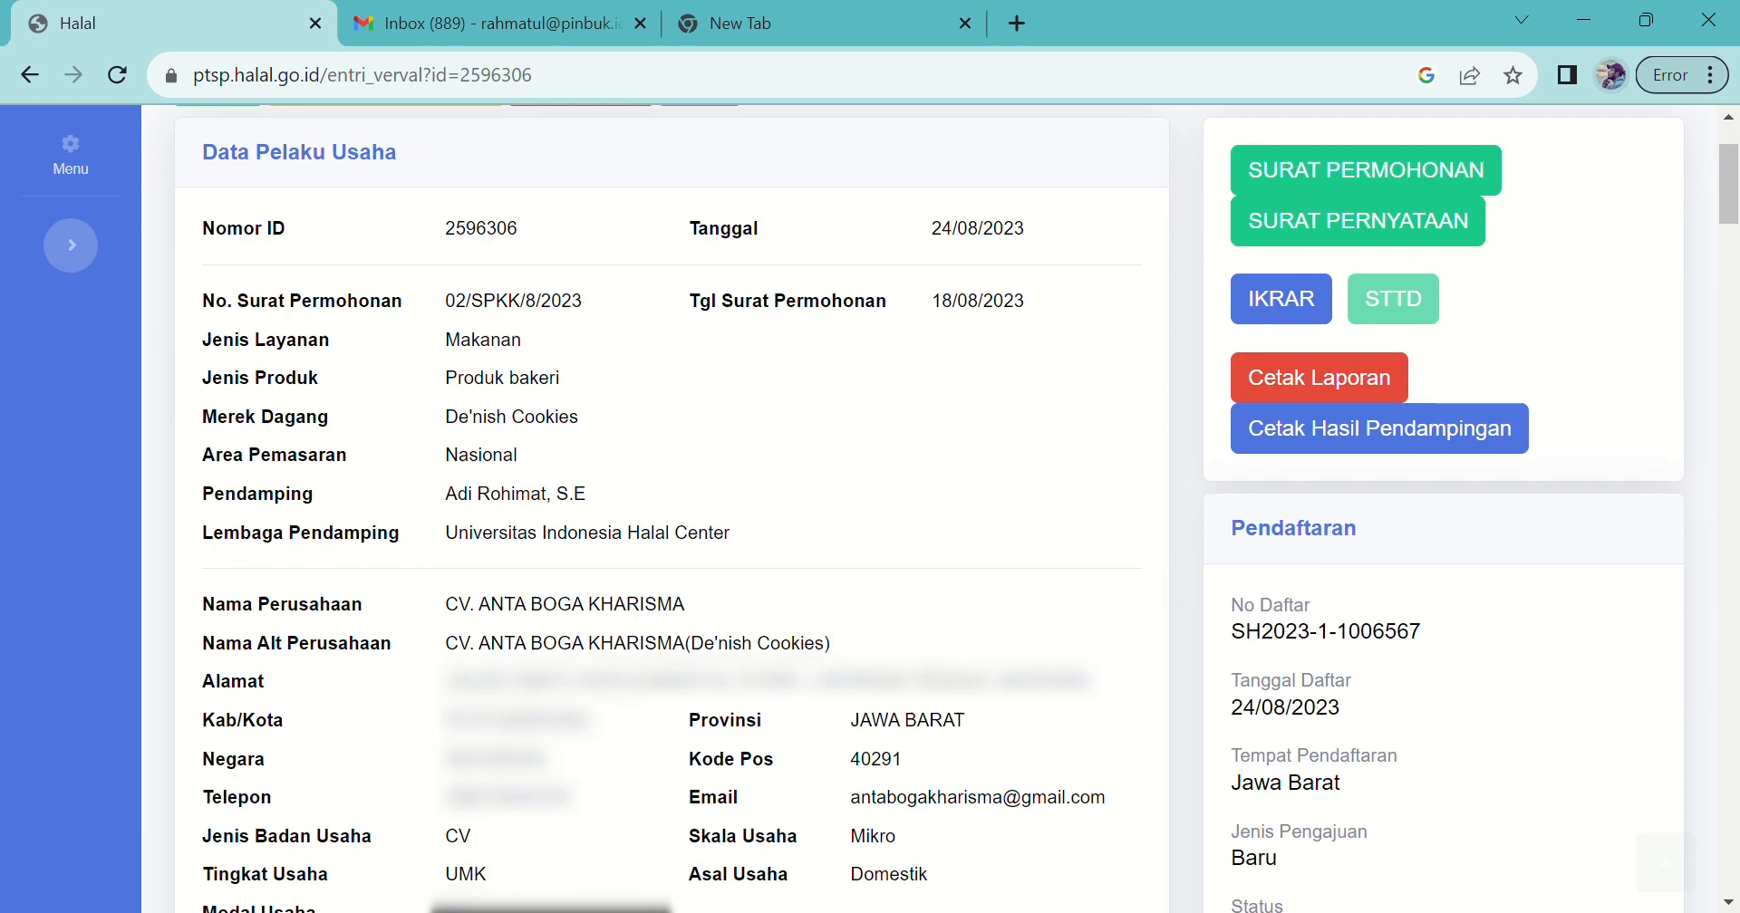
scroll(932, 668, "down", 6)
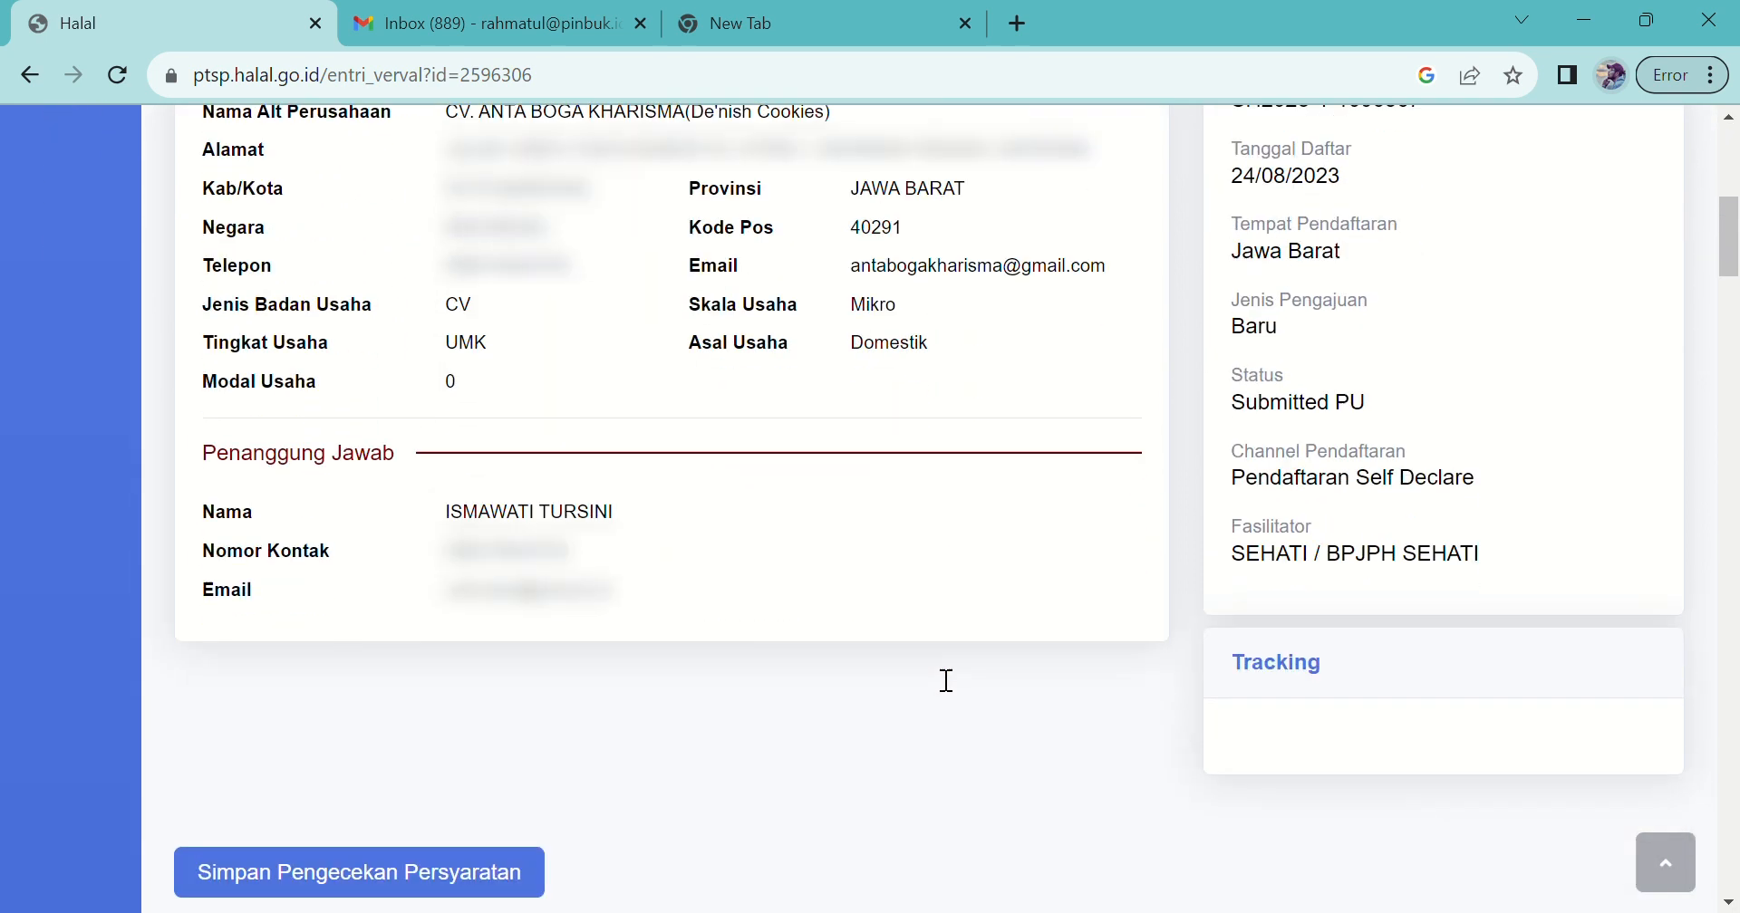
scroll(931, 667, "down", 4)
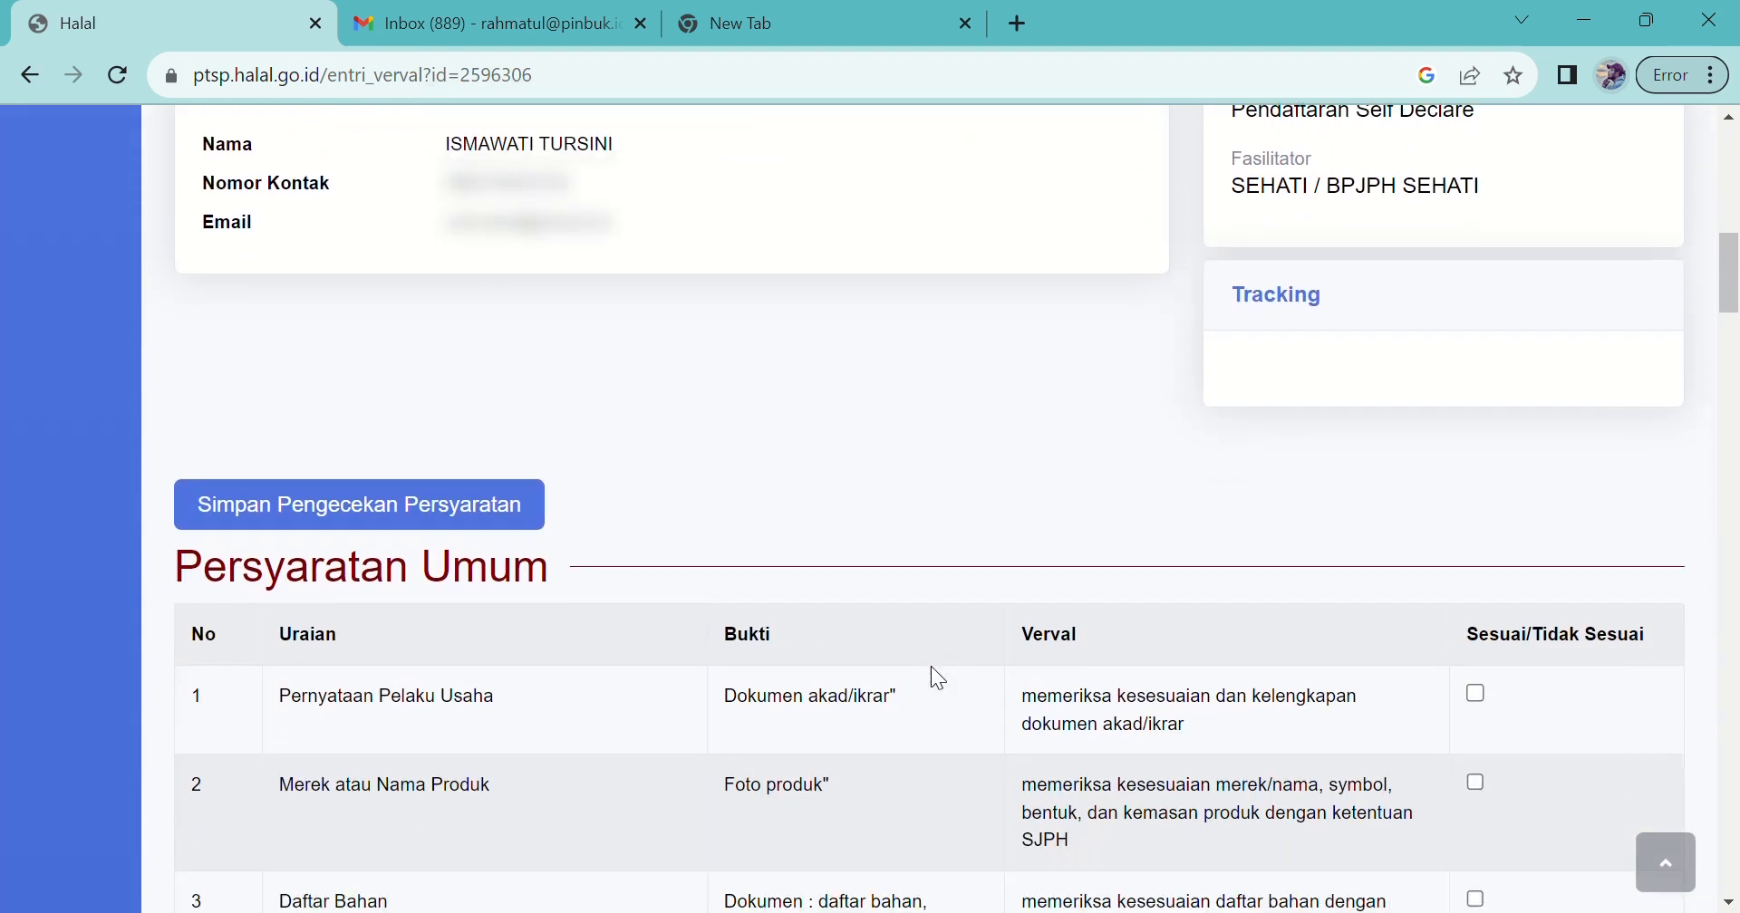
scroll(938, 678, "down", 2)
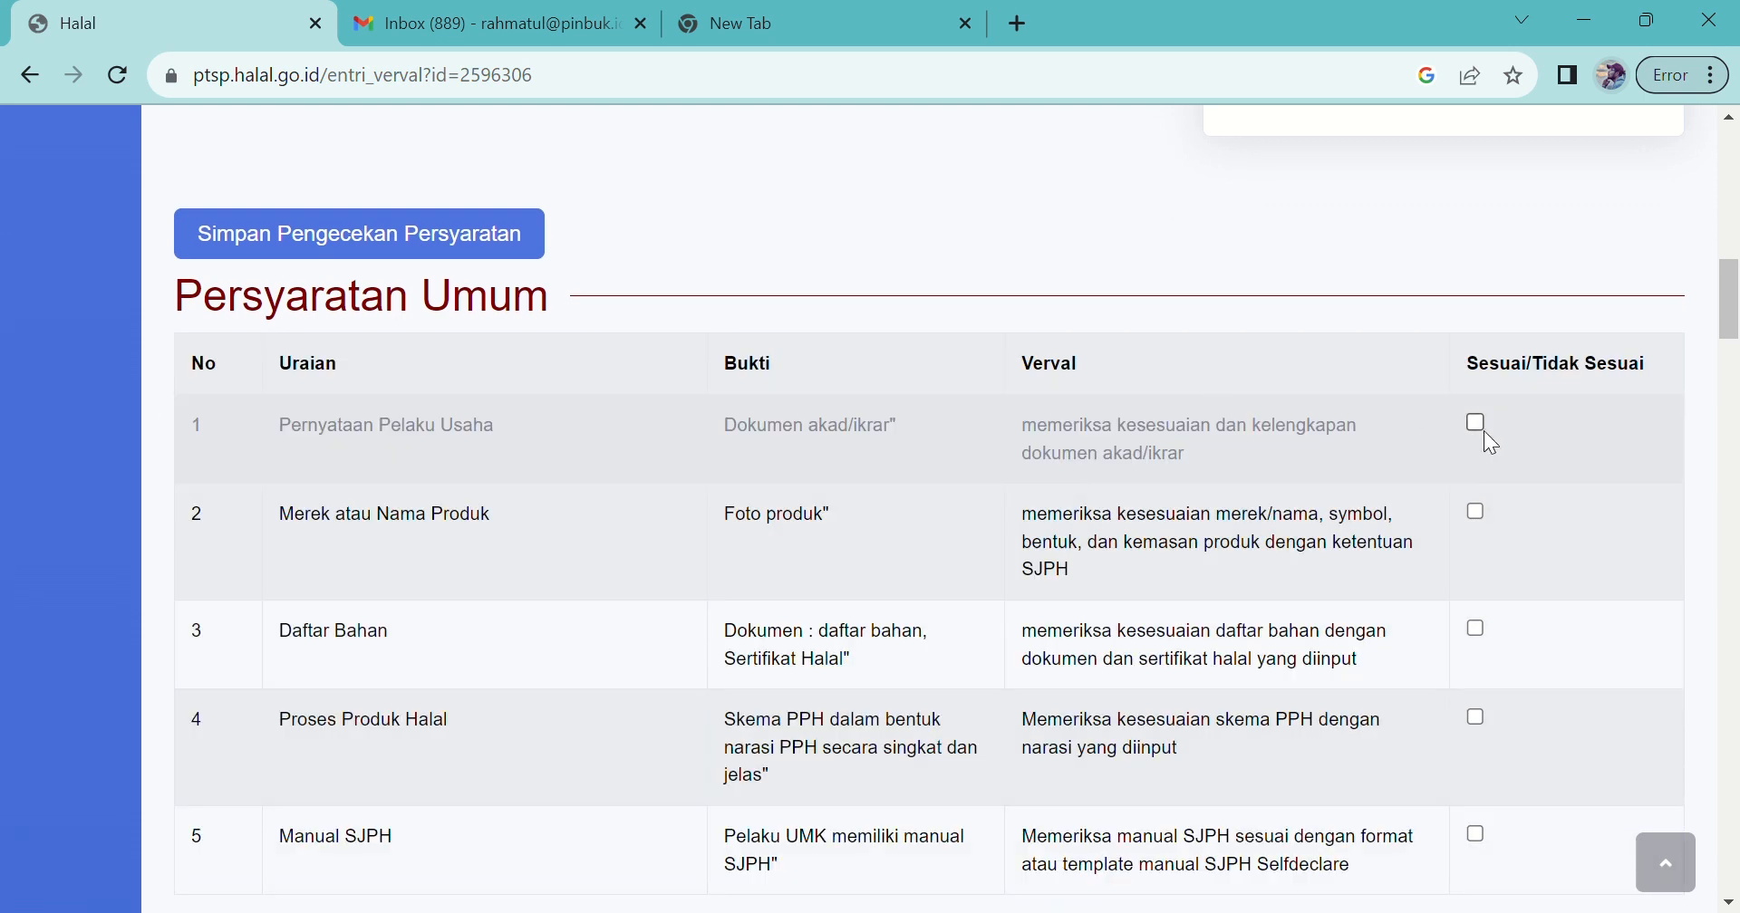
left_click(1479, 423)
left_click(1477, 515)
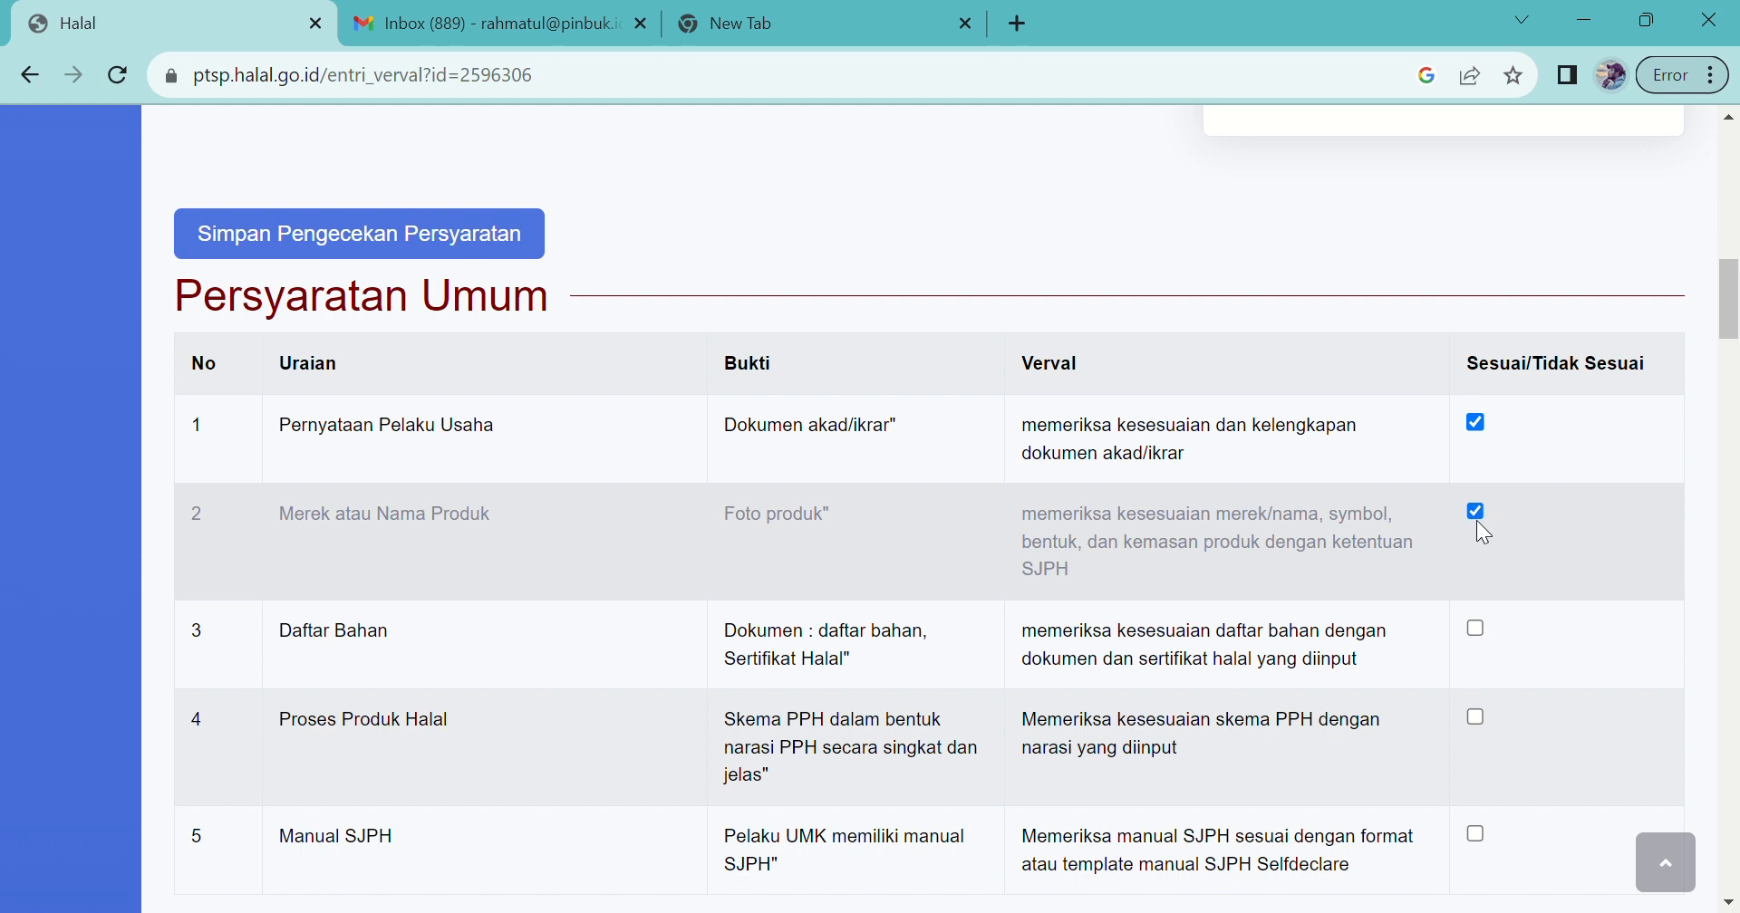
left_click(1477, 629)
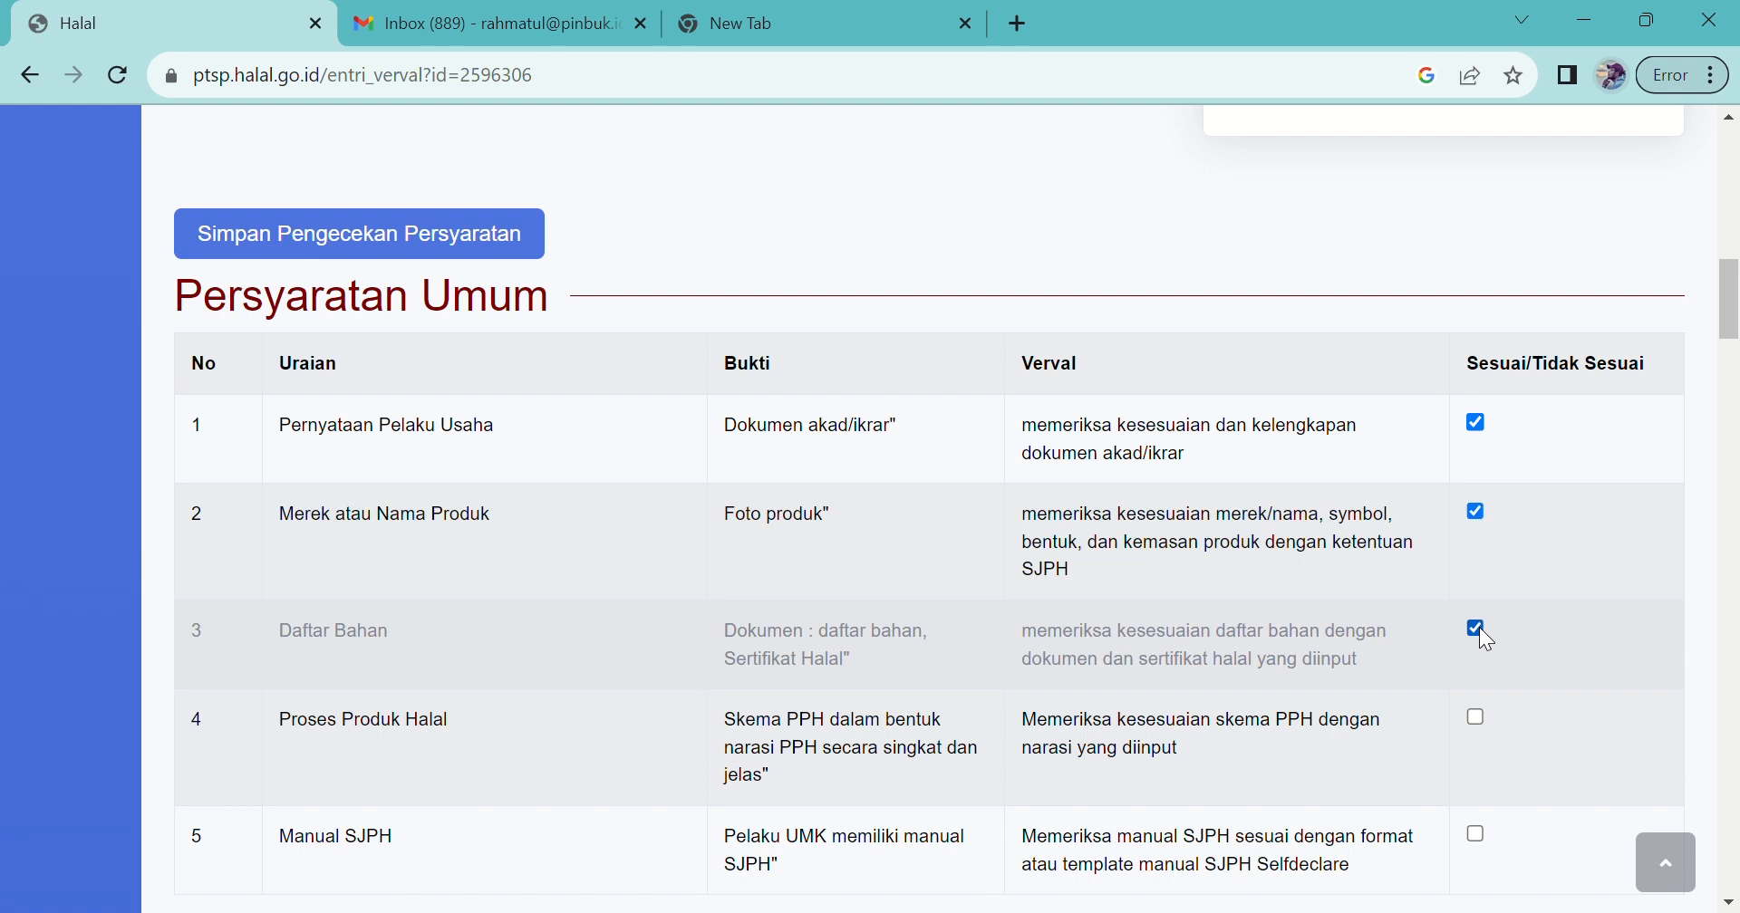
left_click(1478, 720)
left_click(1476, 833)
scroll(1477, 835, "down", 3)
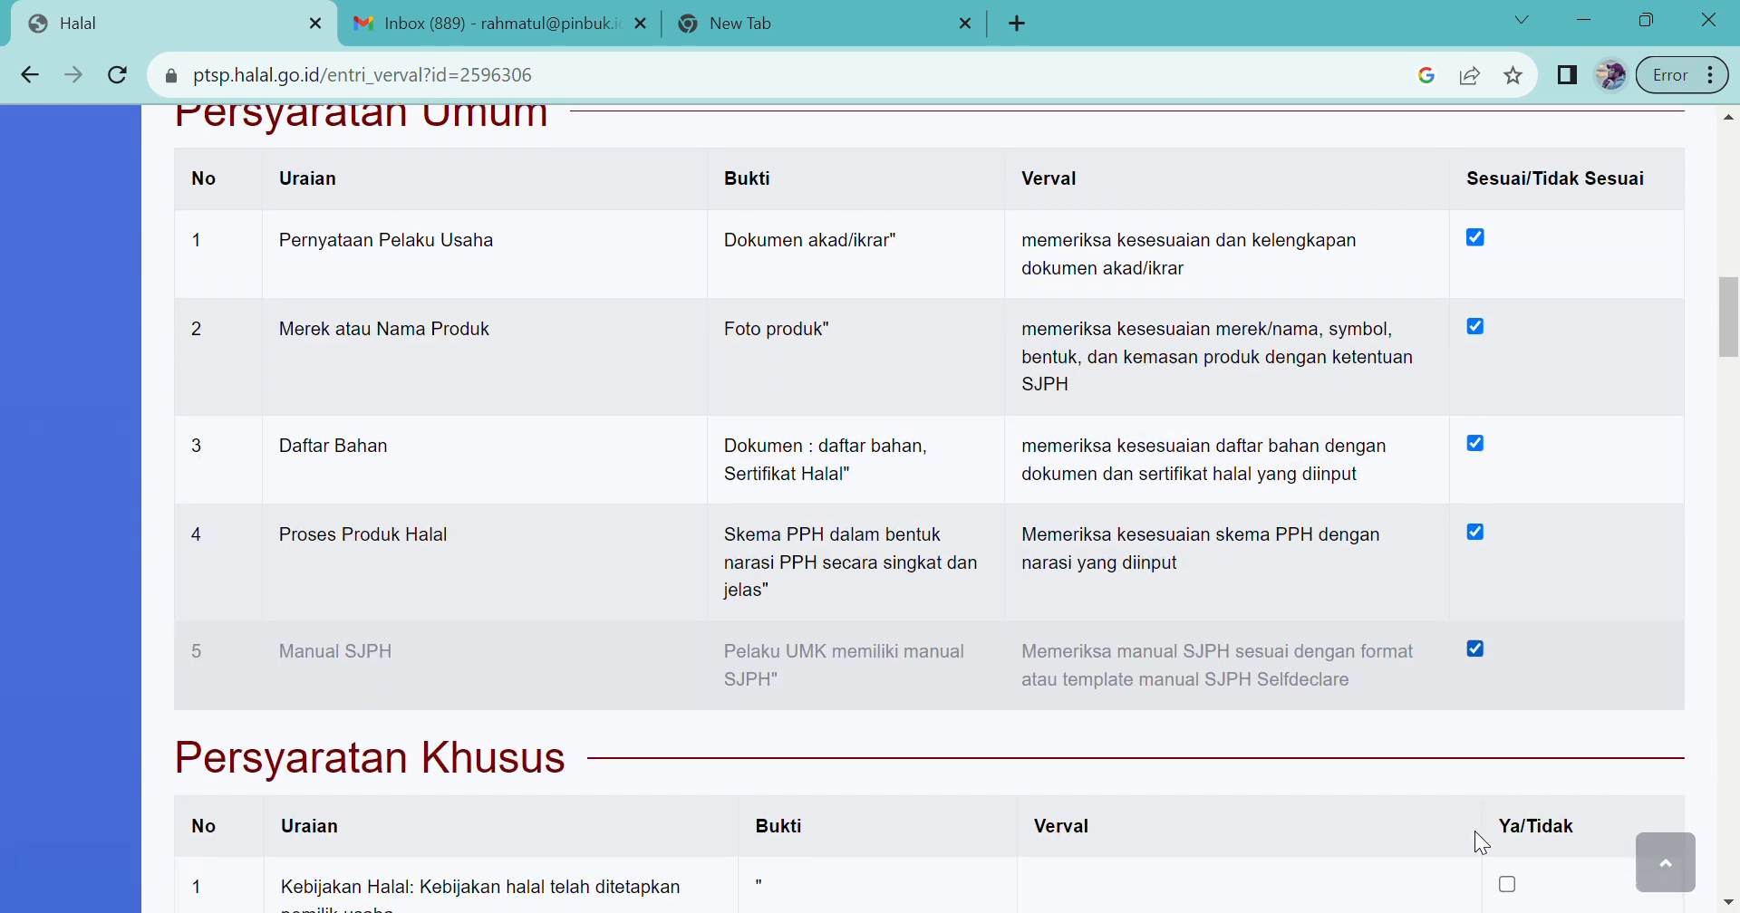
scroll(1483, 844, "down", 2)
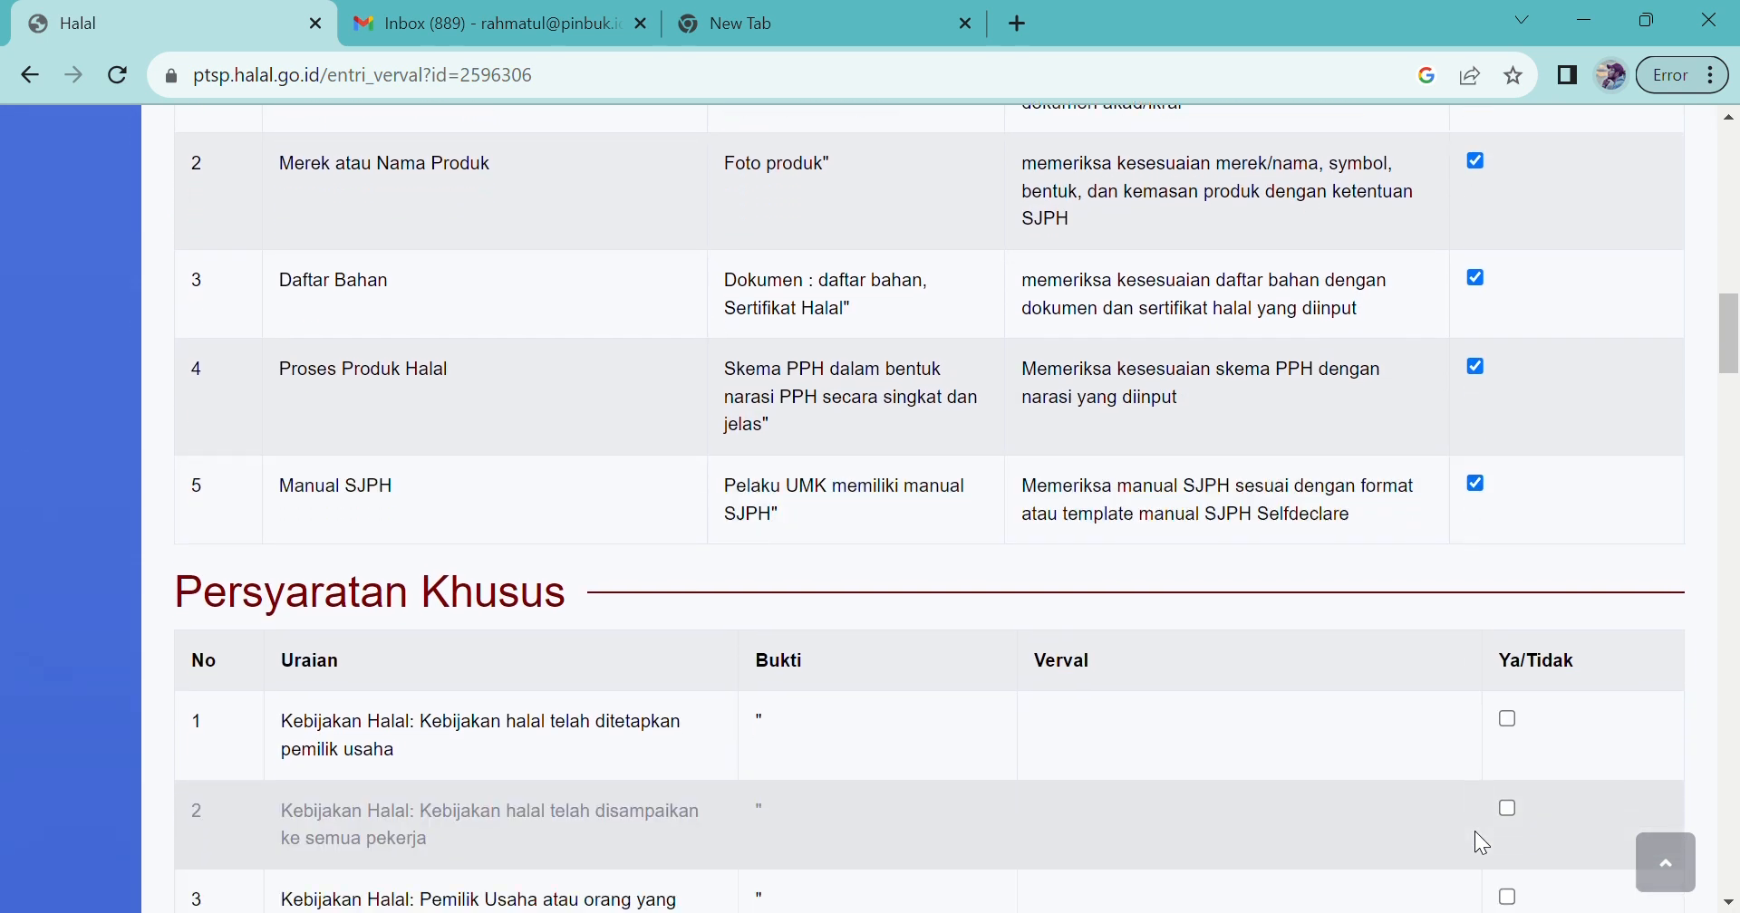
scroll(1482, 844, "down", 2)
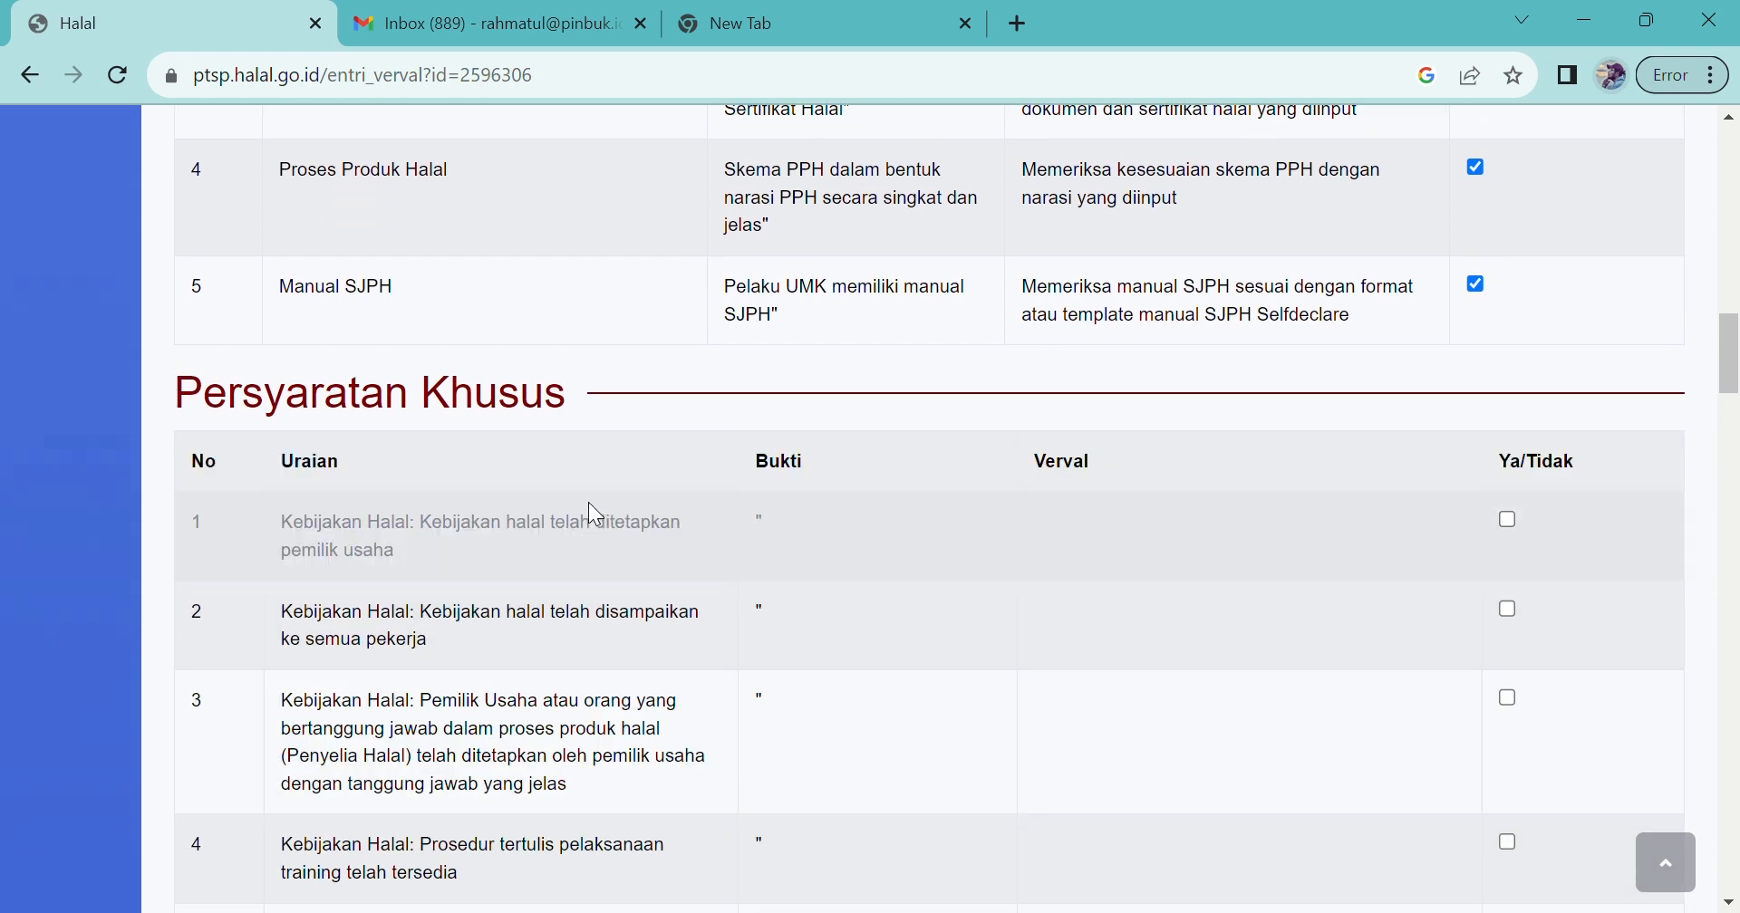
Step: Confirm halal policy, supervisor, training procedure and training, ingredient documents, cleaning agent, new-ingredient procedure
left_click(1508, 521)
left_click(1508, 700)
scroll(1509, 707, "down", 2)
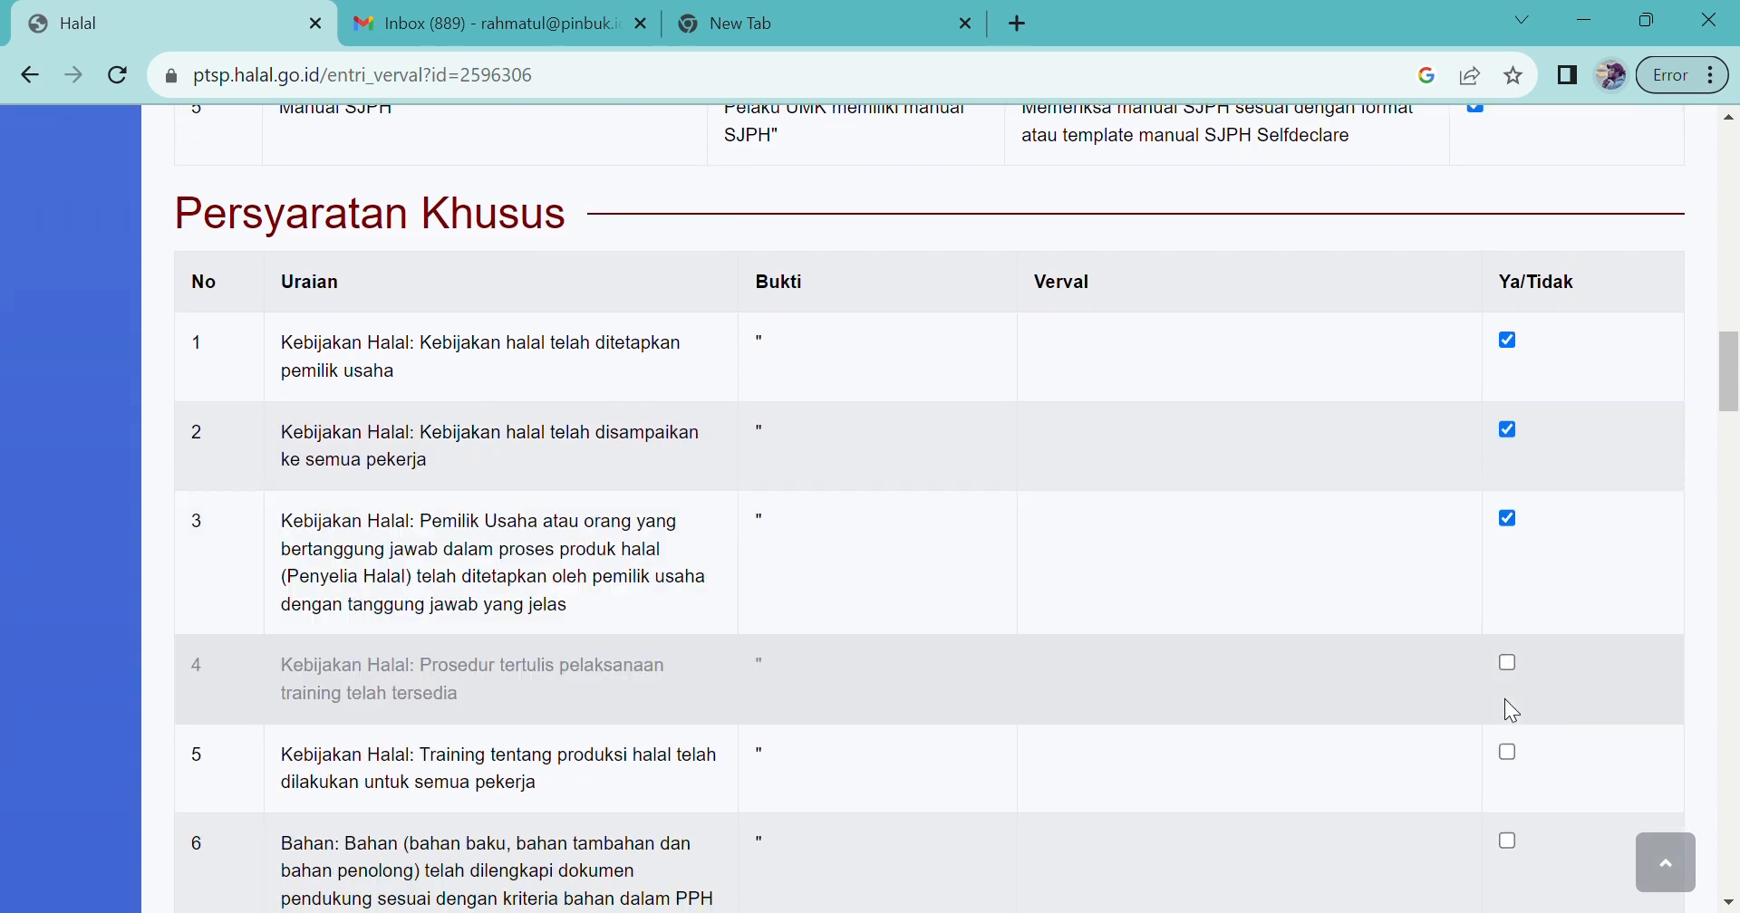
left_click(1509, 663)
left_click(1508, 752)
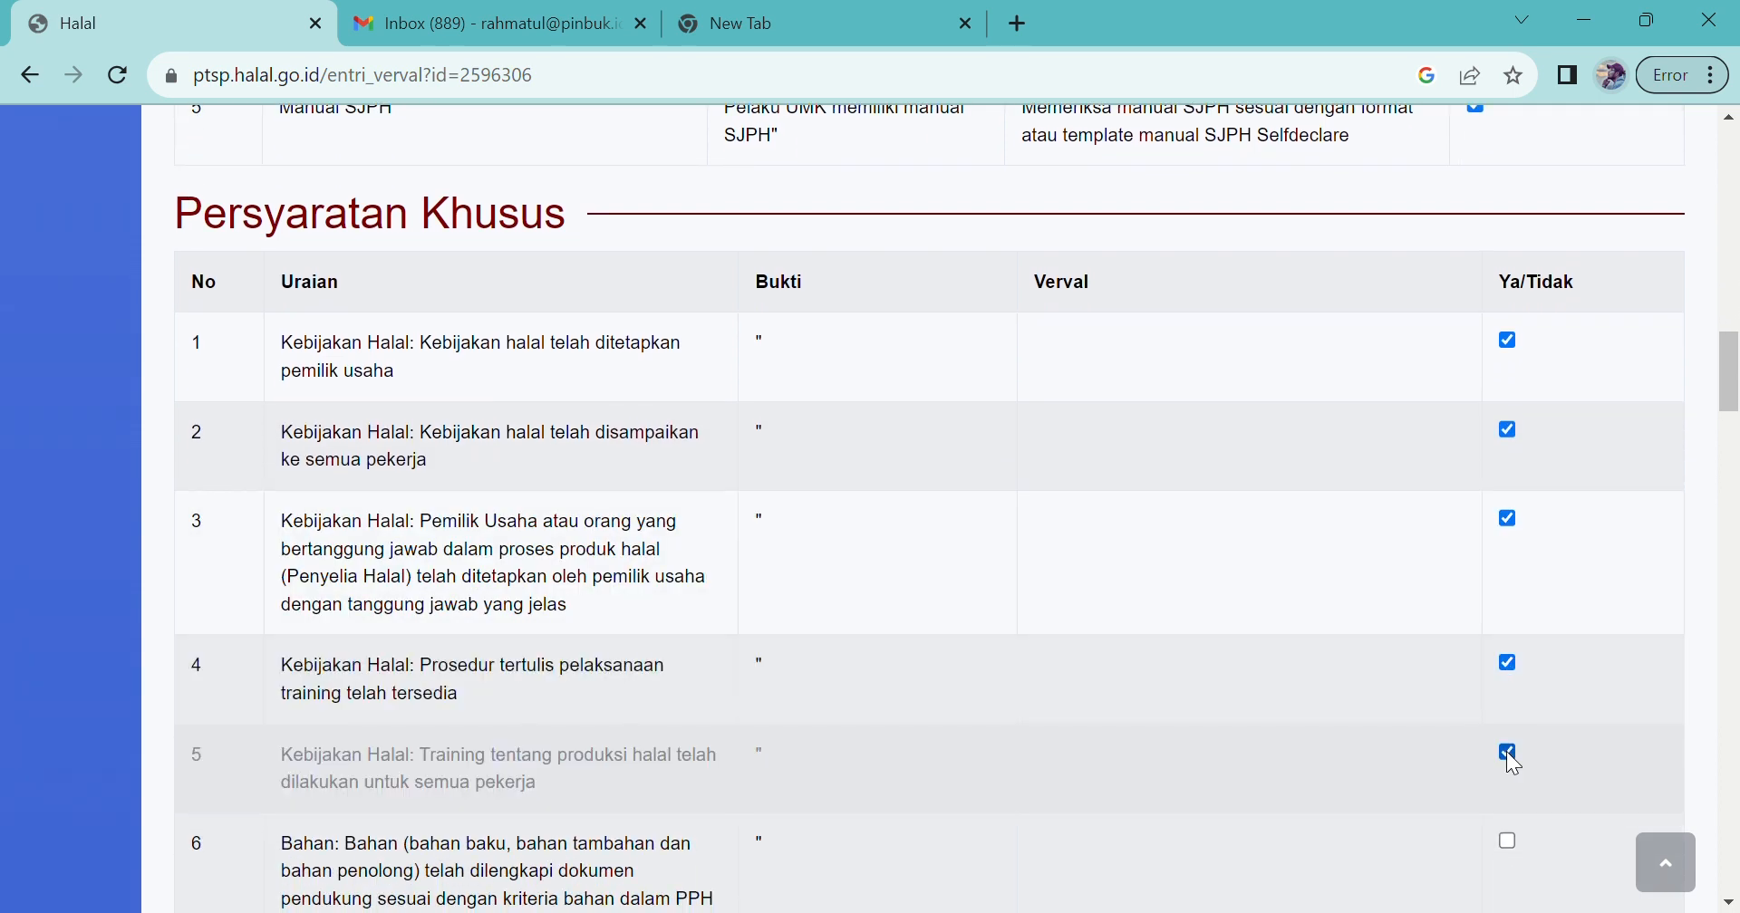
scroll(1497, 797, "down", 2)
scroll(1503, 823, "down", 2)
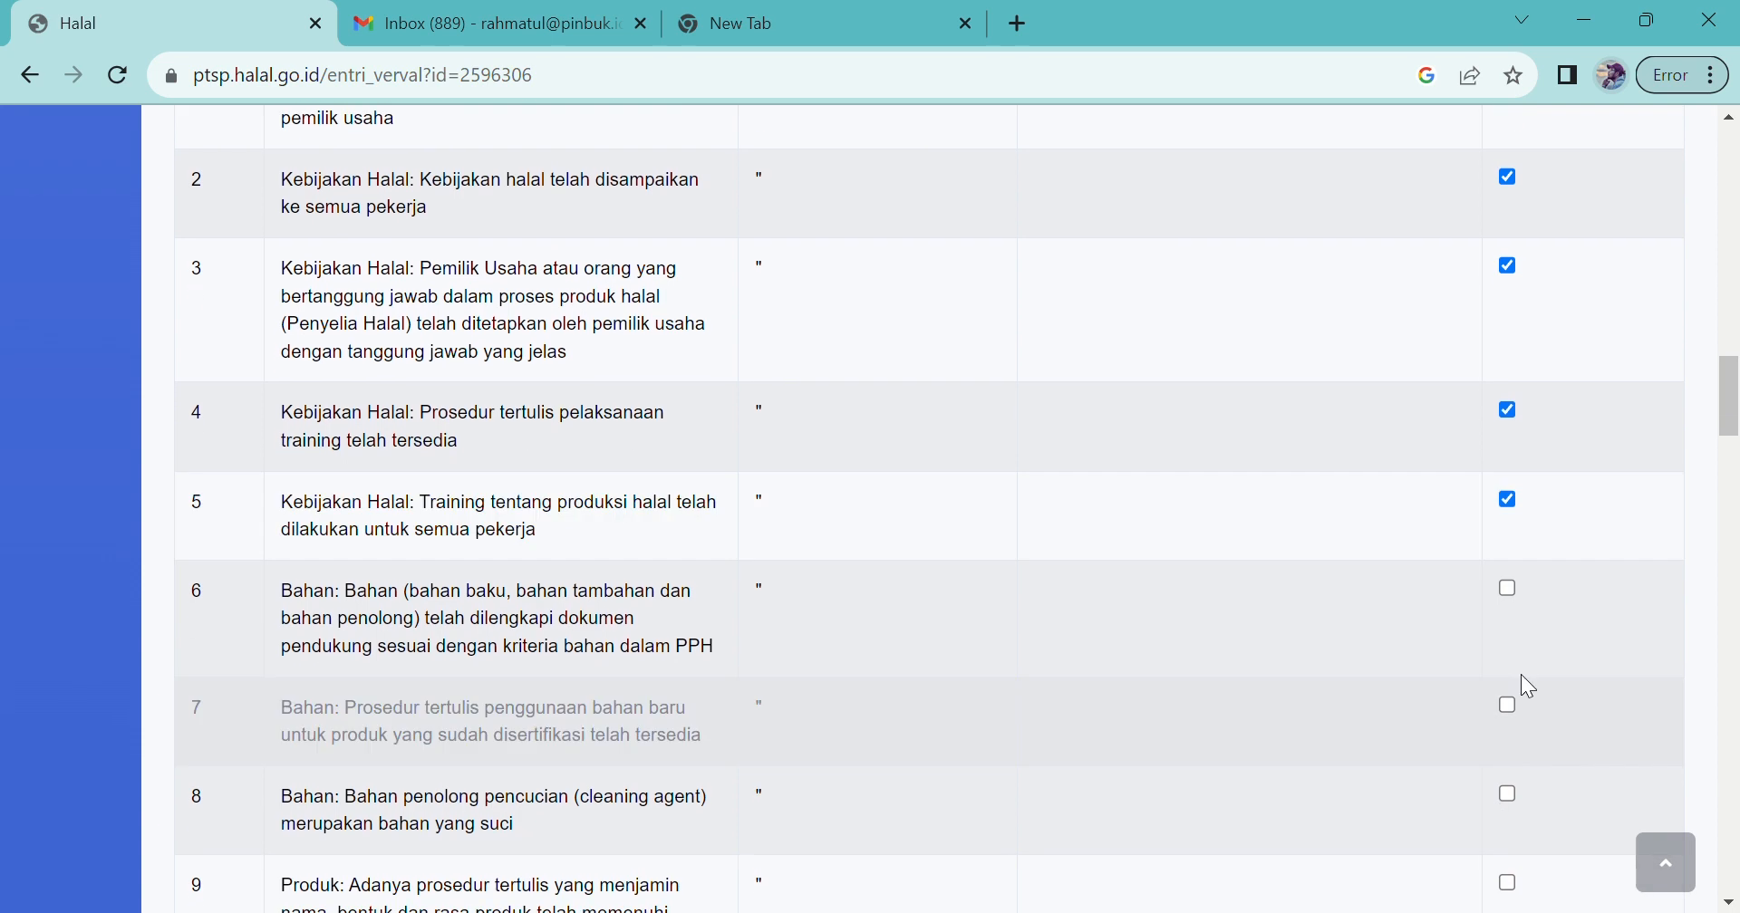
left_click(1512, 589)
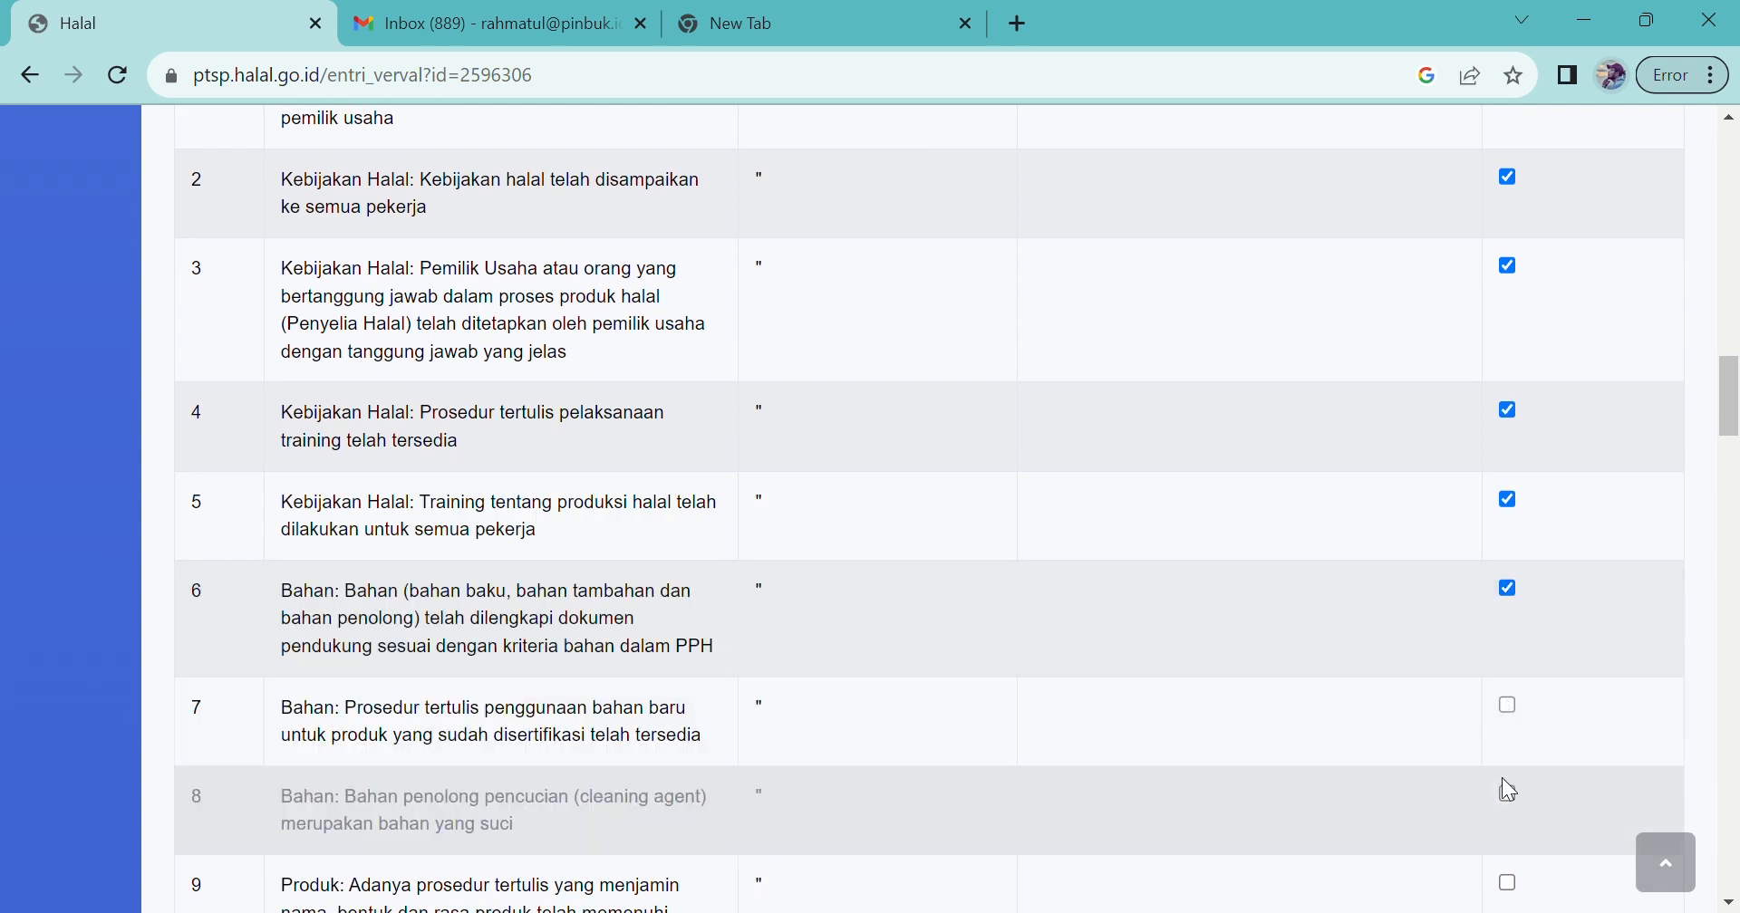
left_click(1506, 800)
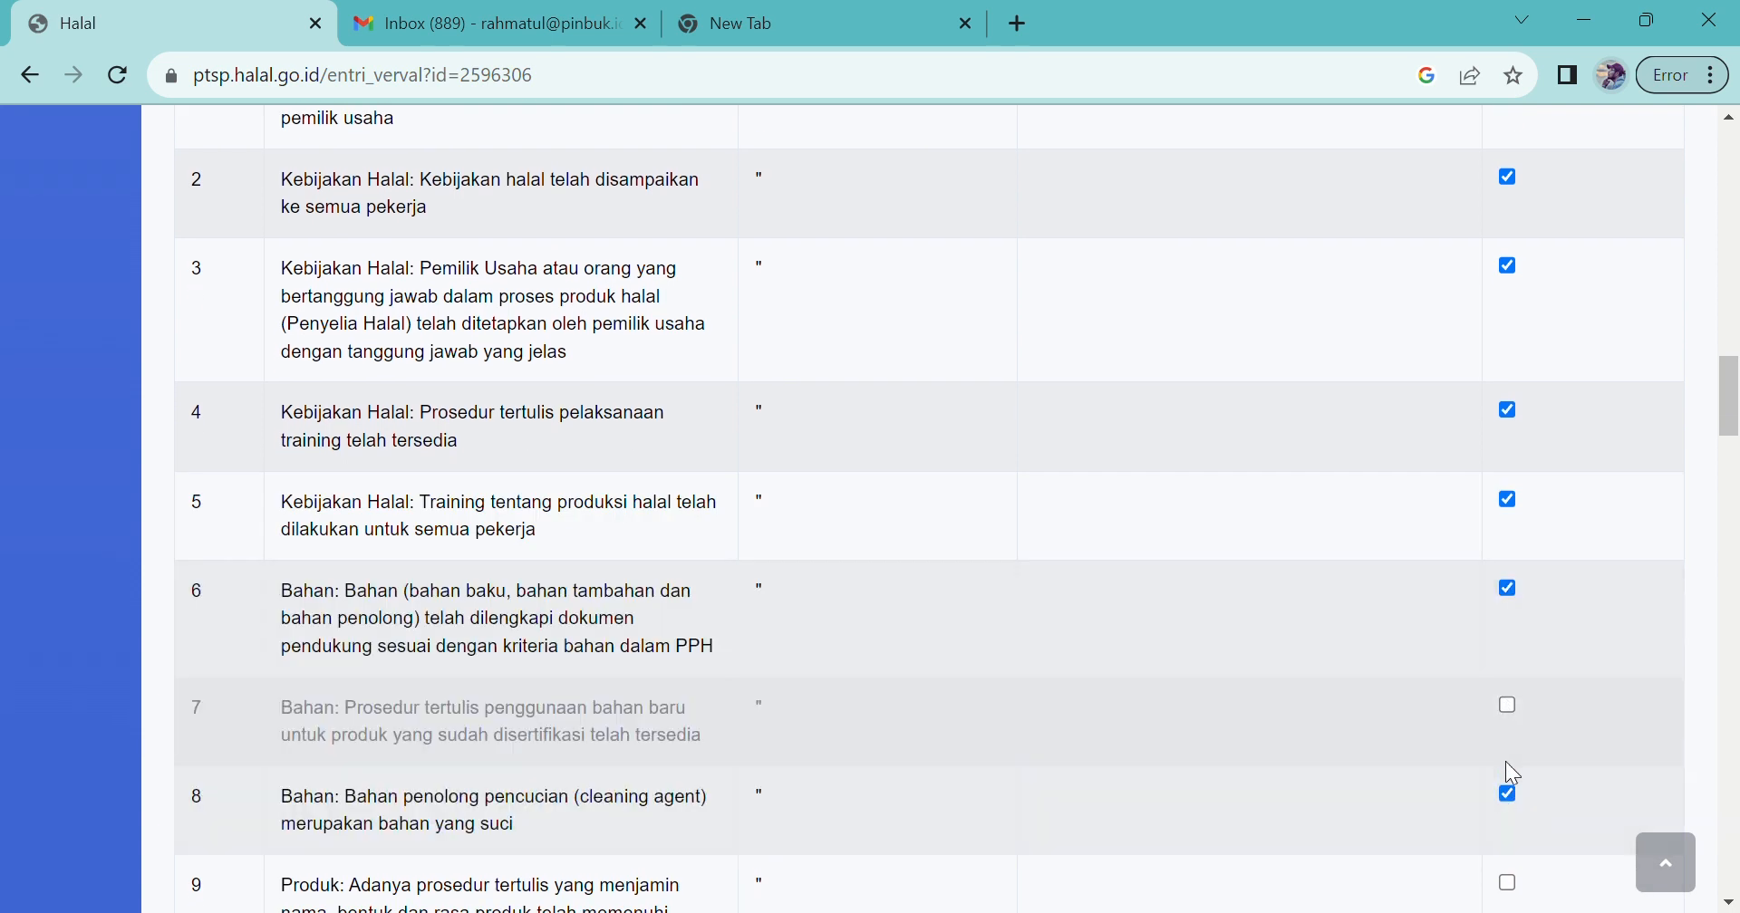
left_click(1515, 710)
scroll(1514, 699, "down", 3)
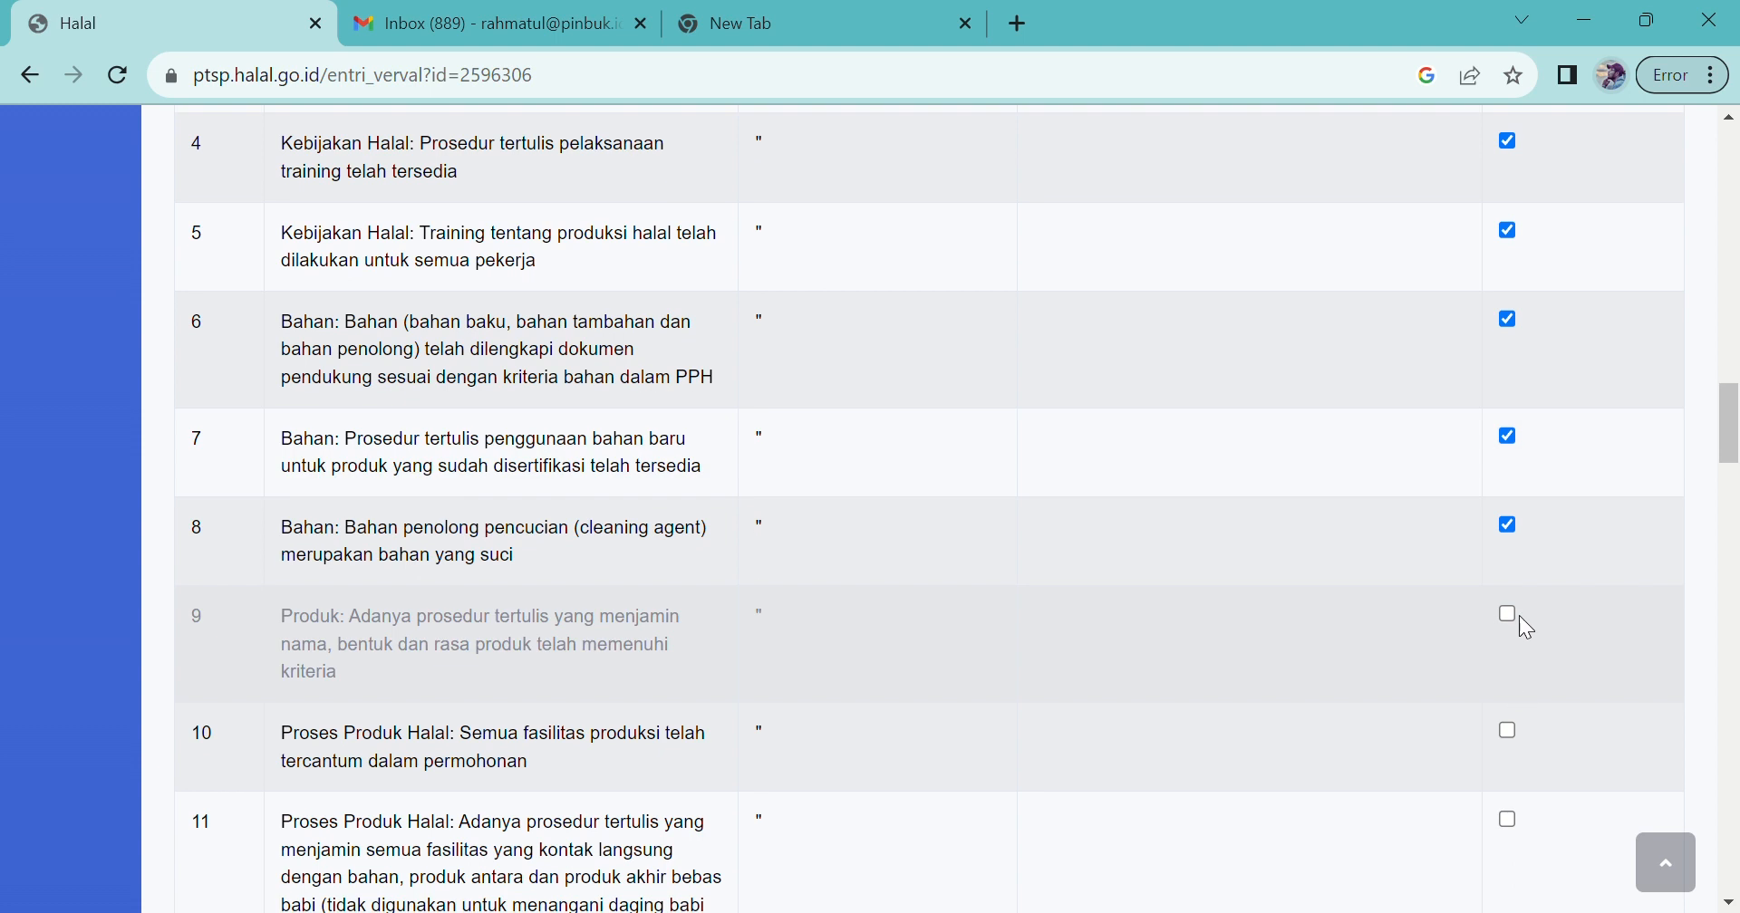
Step: Mark Persyaratan Khusus requirements 9, 10, 12, 13, 15, 16, 17 and 18 as fulfilled
left_click(1509, 614)
scroll(1484, 725, "down", 2)
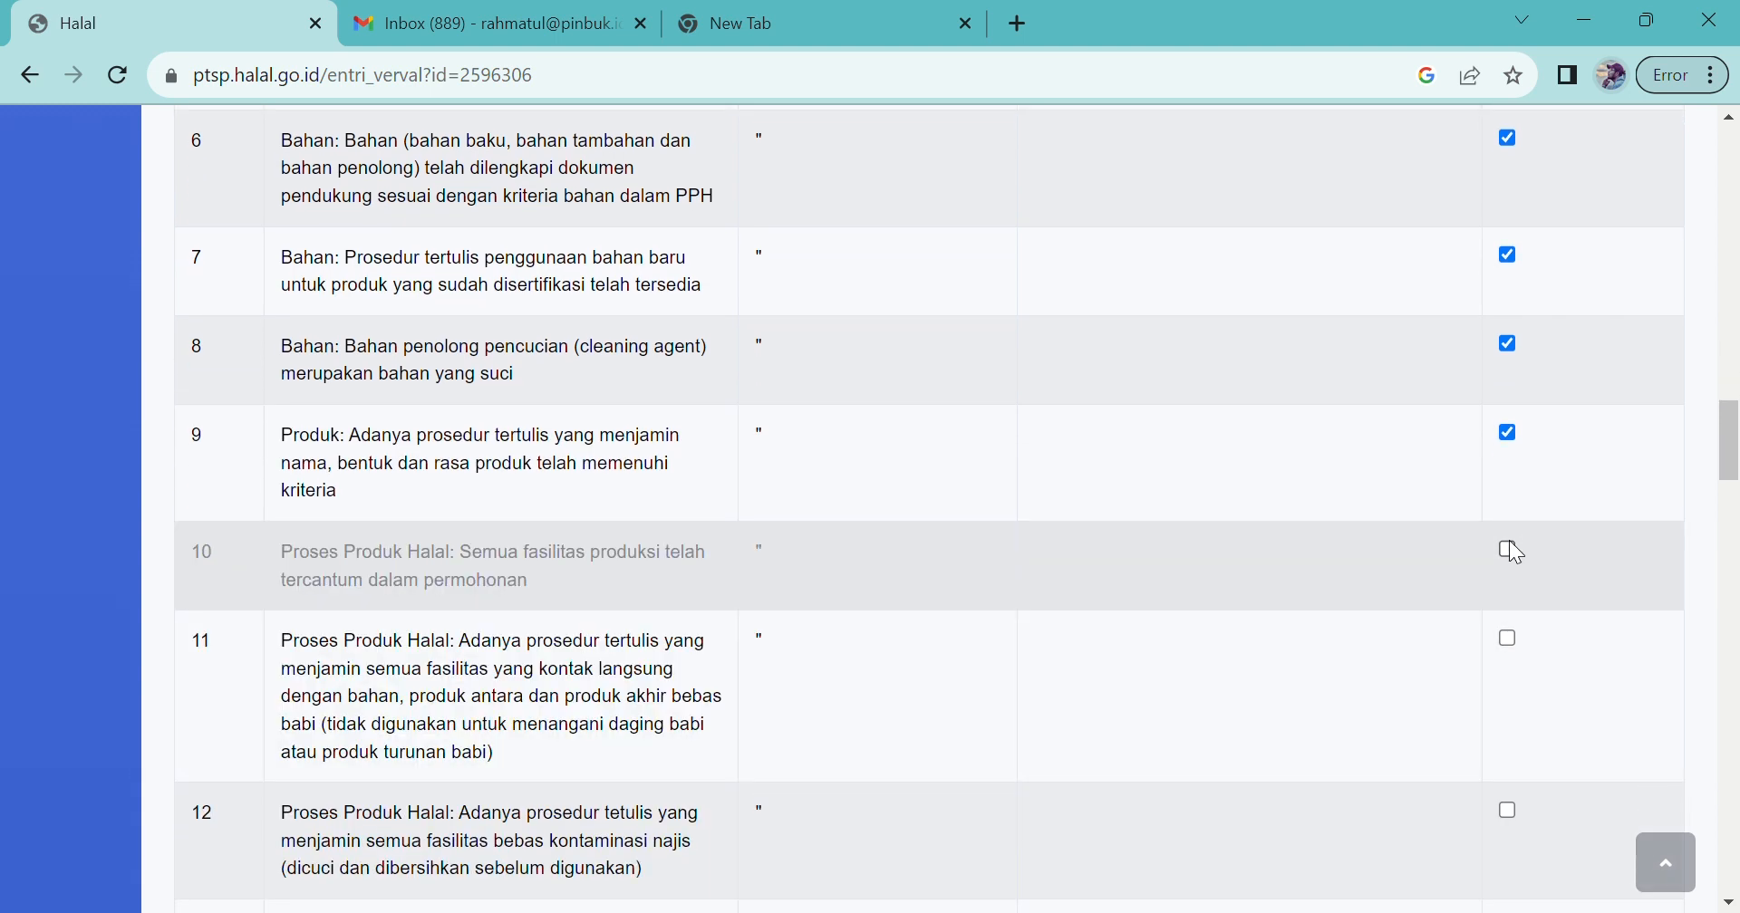
left_click(1508, 547)
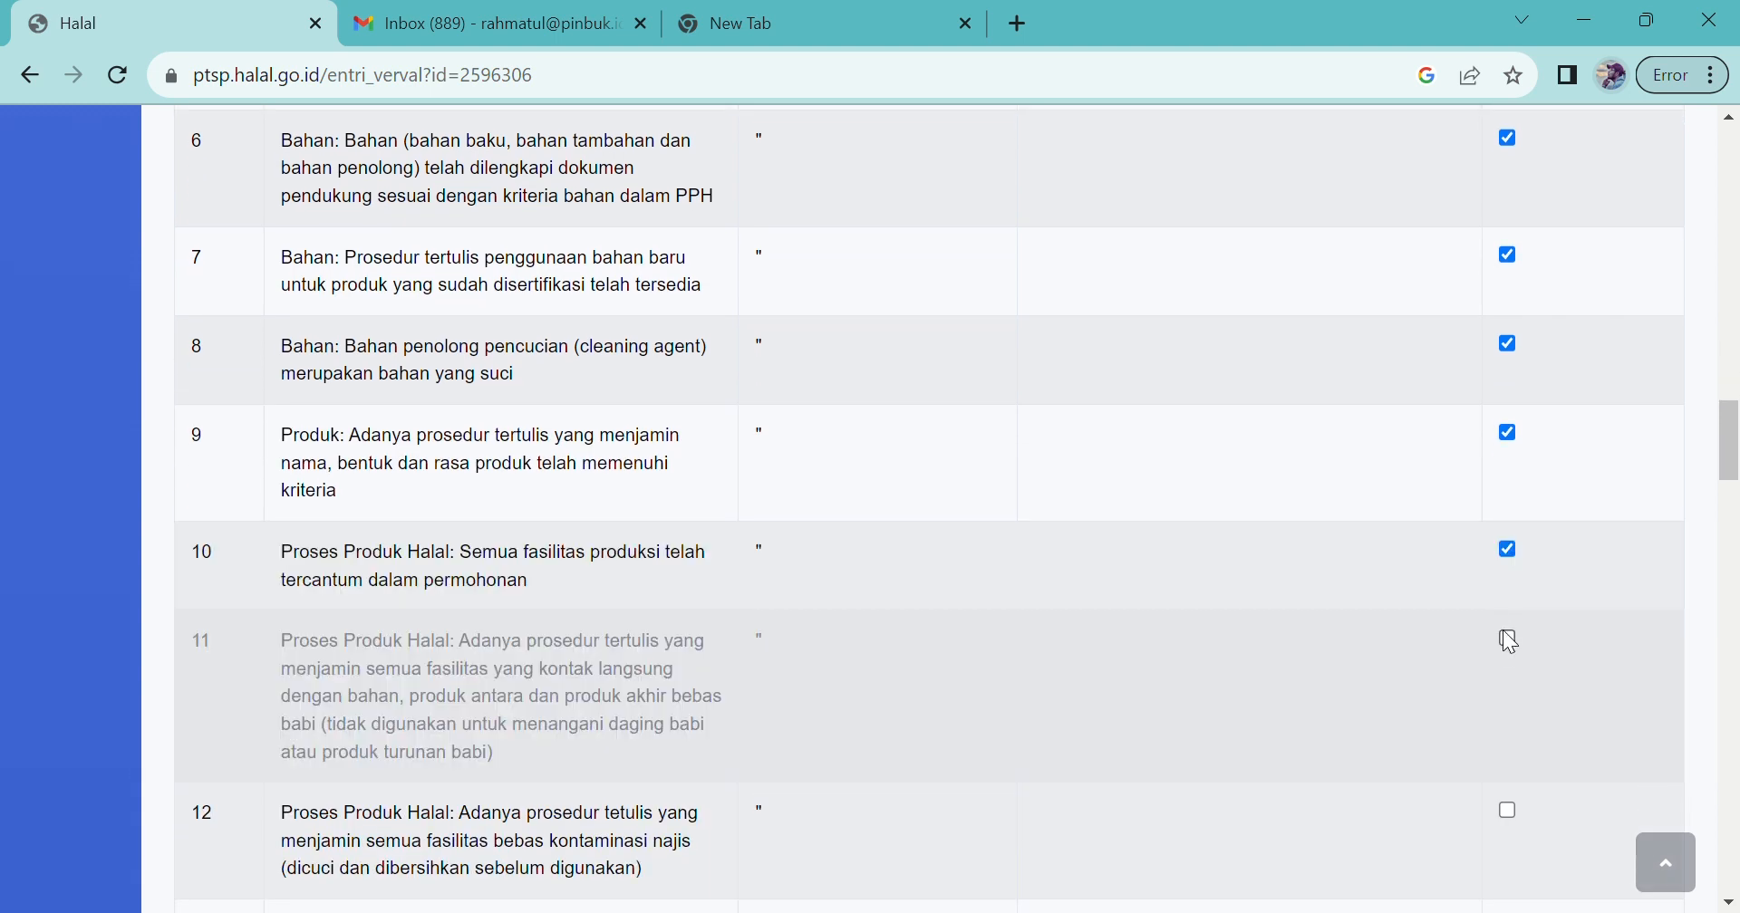
left_click(1508, 812)
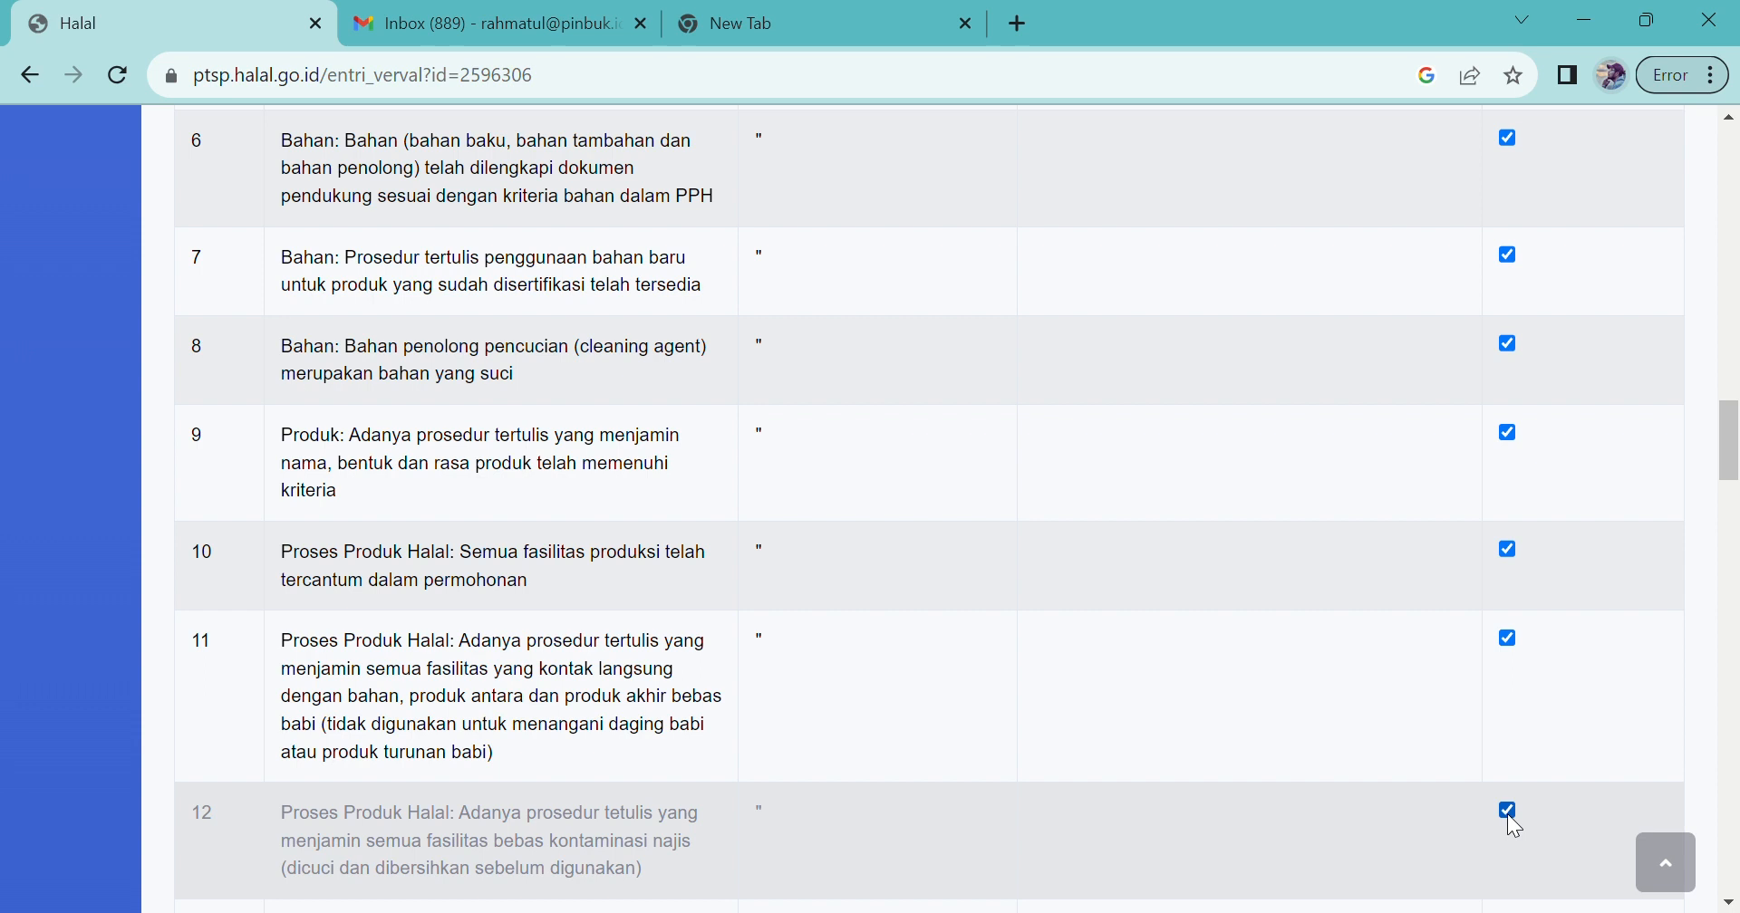
scroll(1508, 814, "down", 3)
scroll(1508, 825, "down", 2)
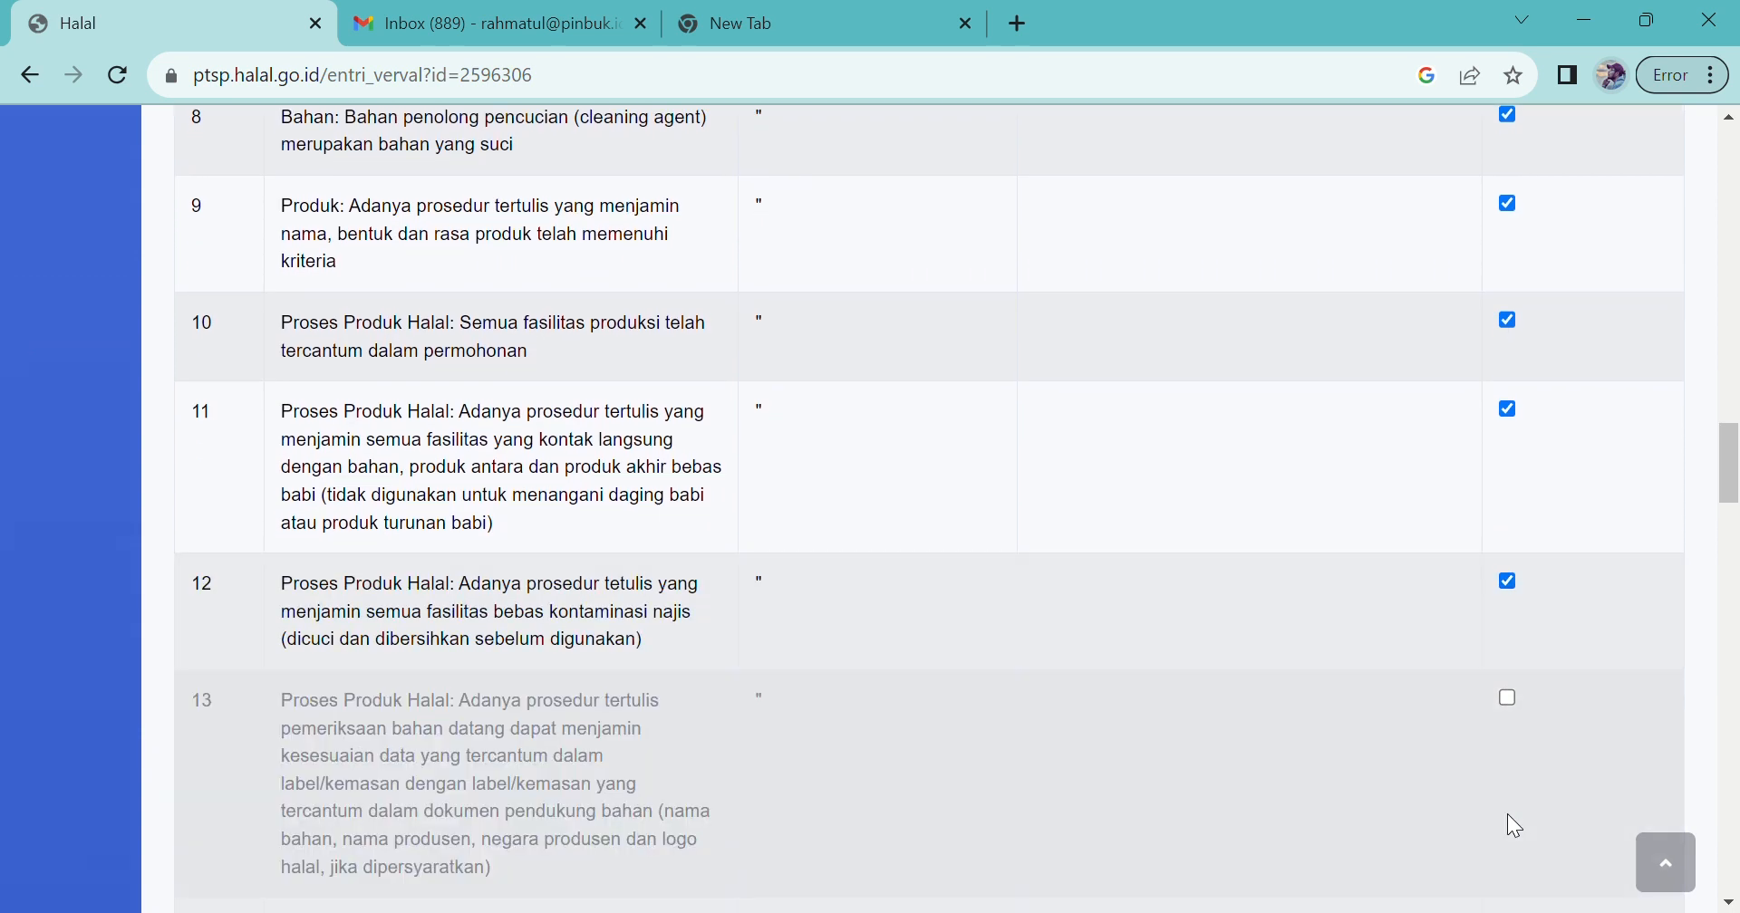
scroll(1508, 815, "down", 2)
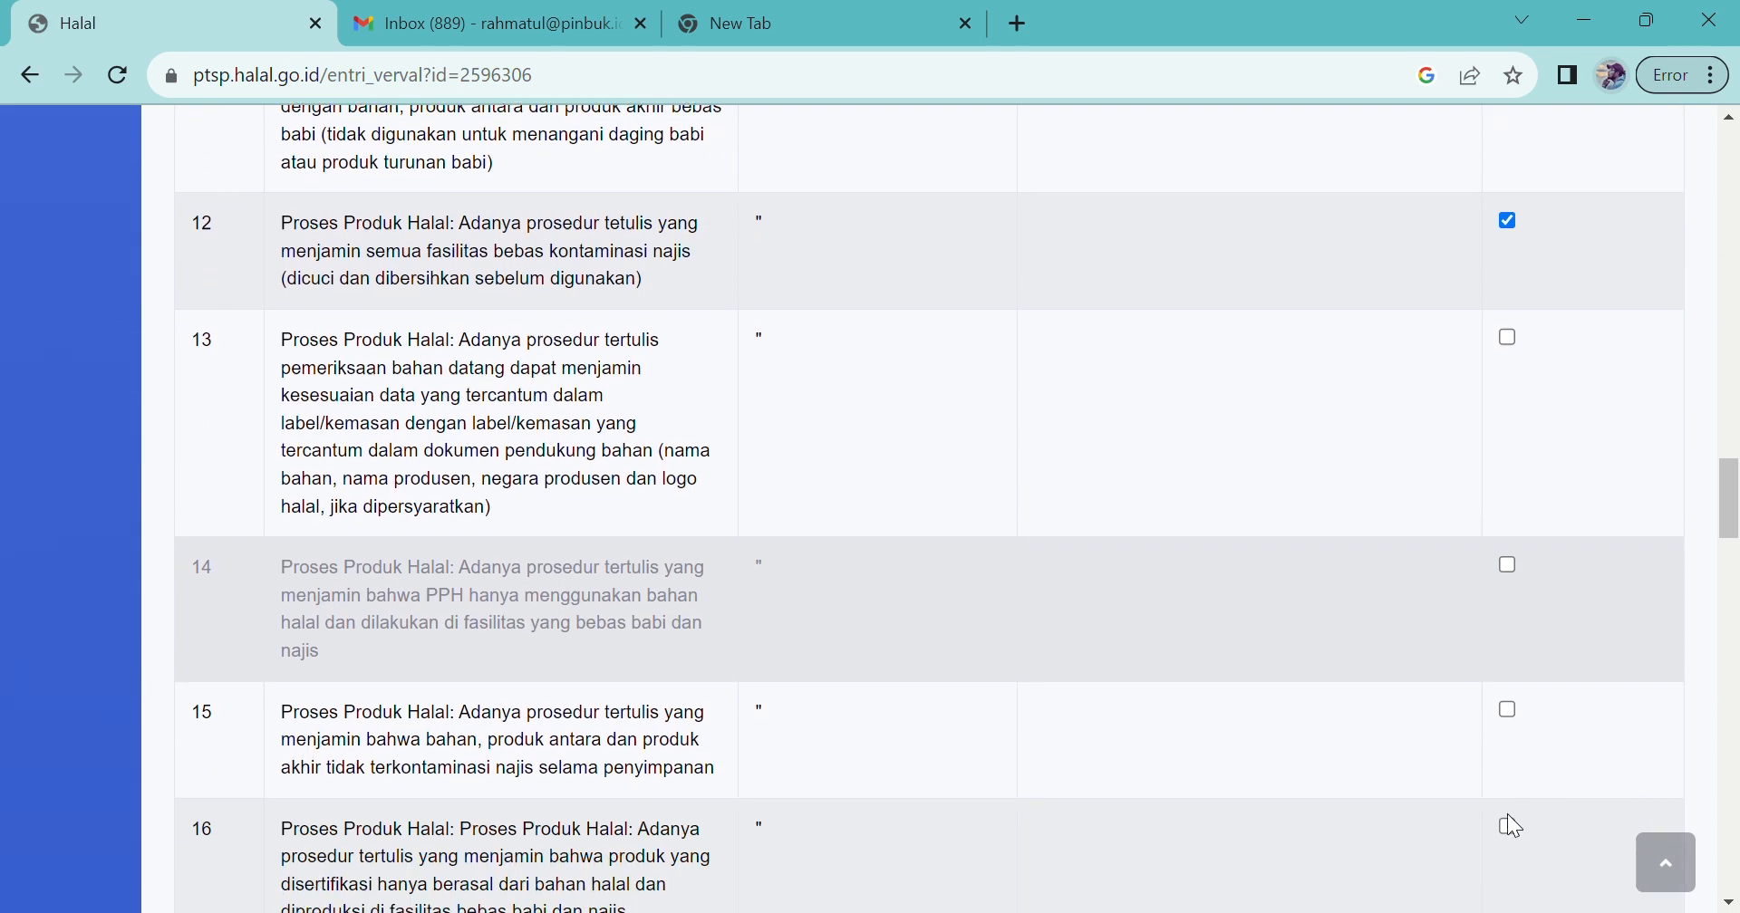
left_click(1509, 335)
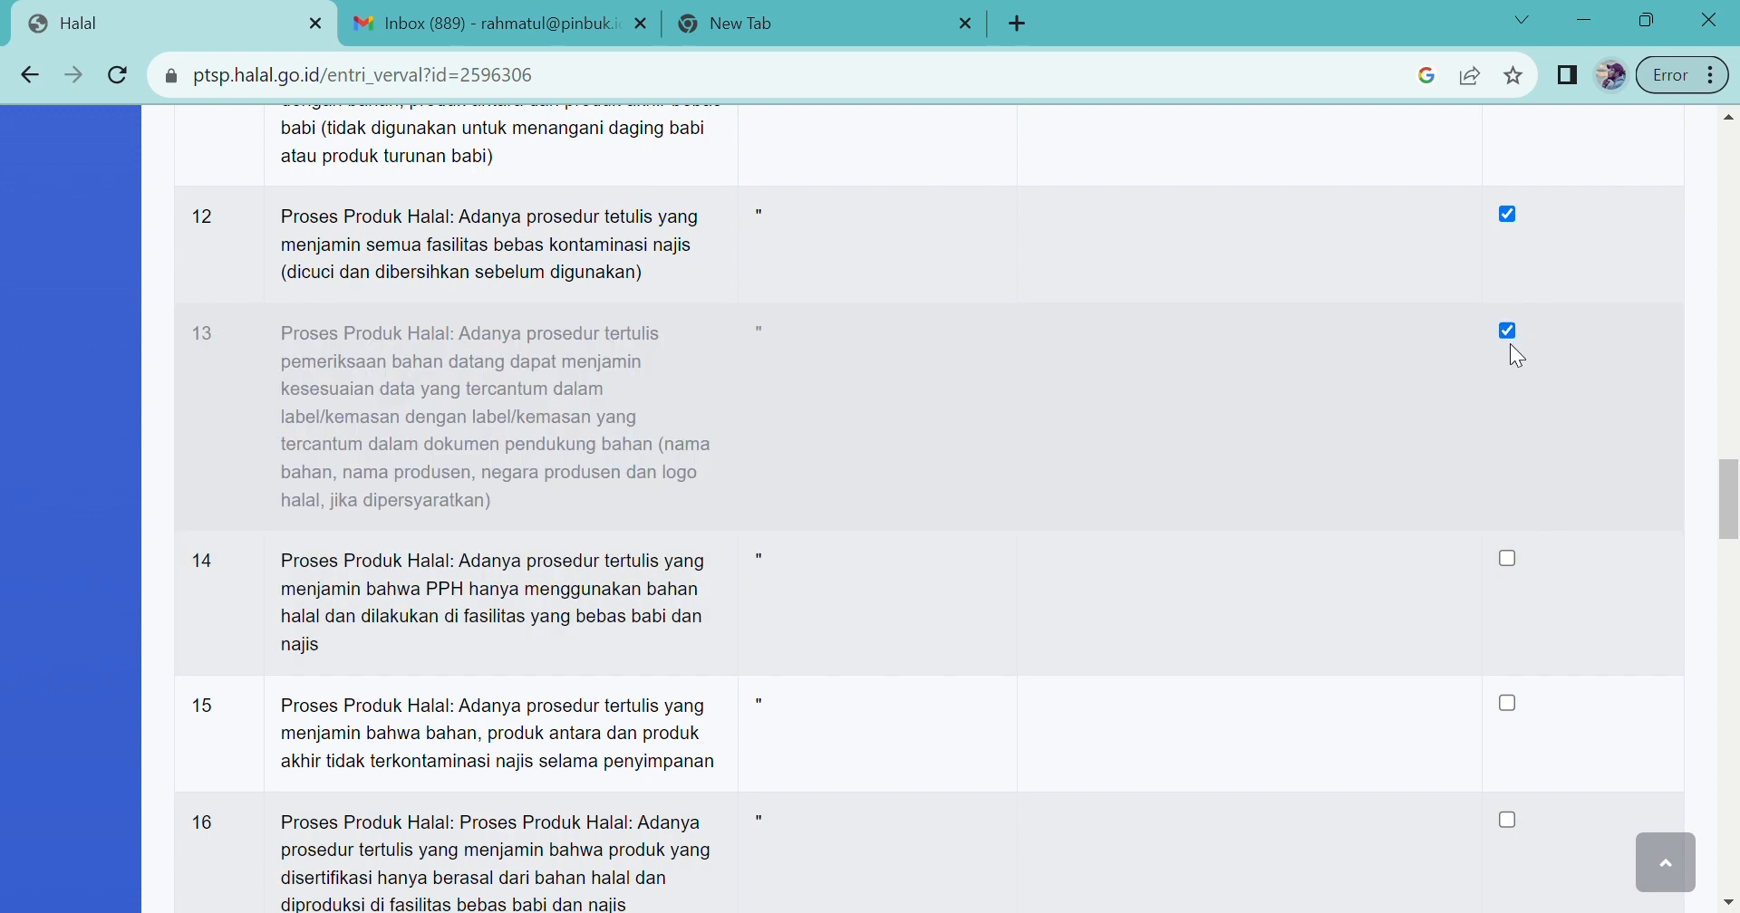
left_click(1508, 703)
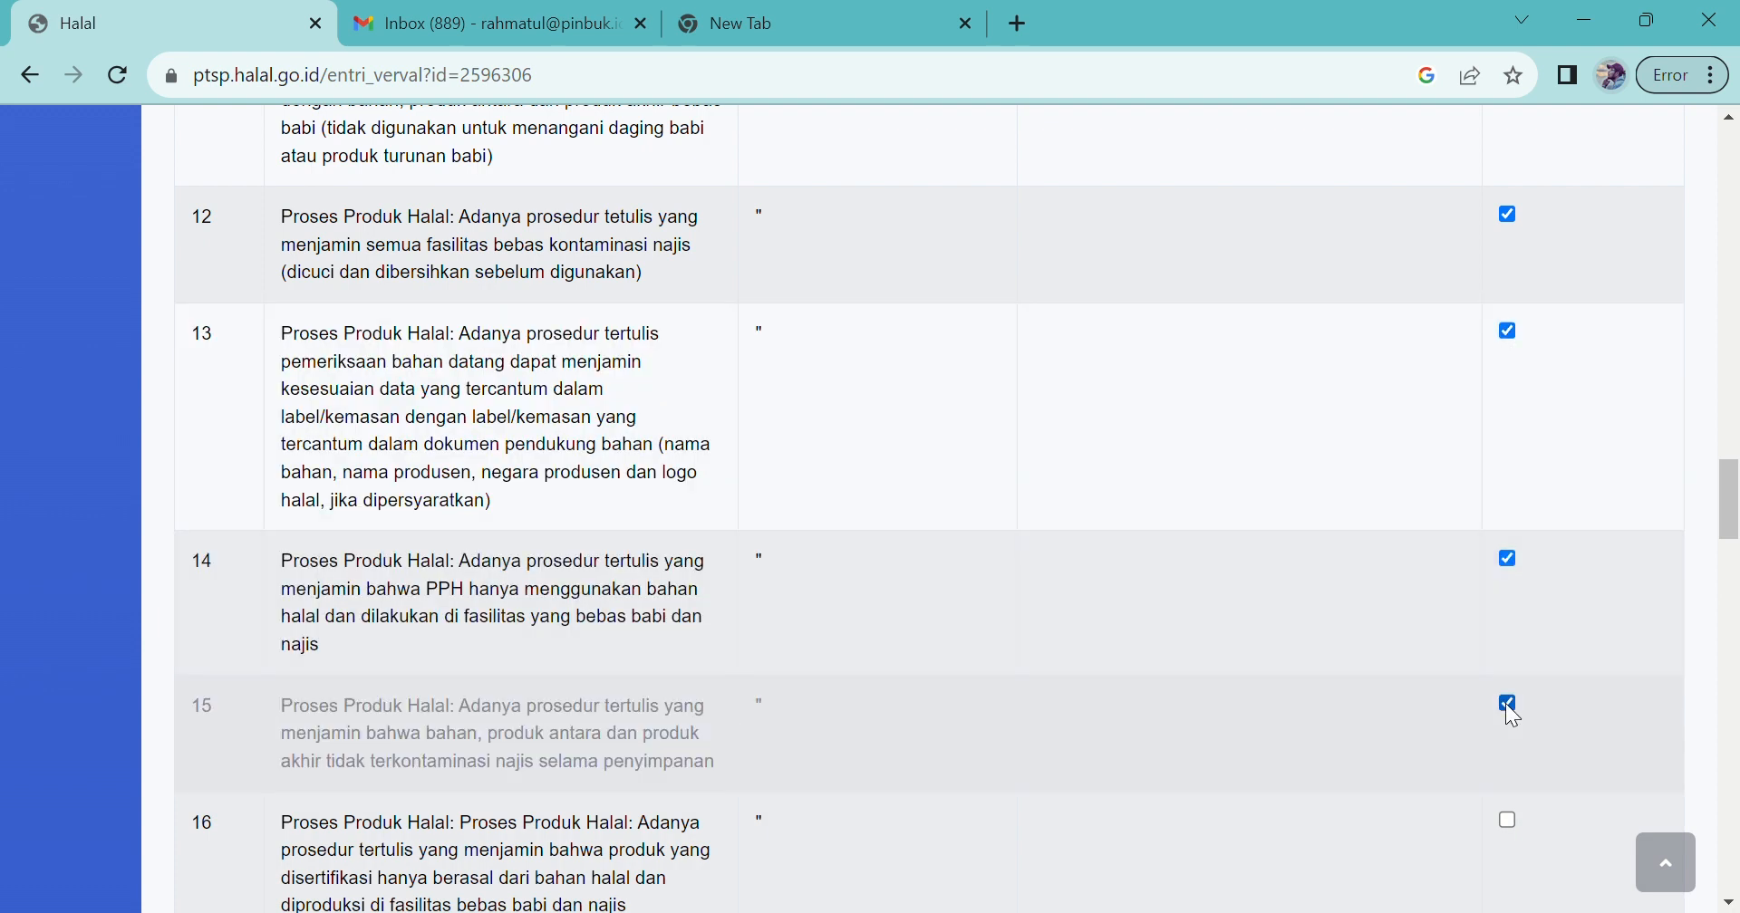
left_click(1506, 821)
scroll(1506, 823, "down", 5)
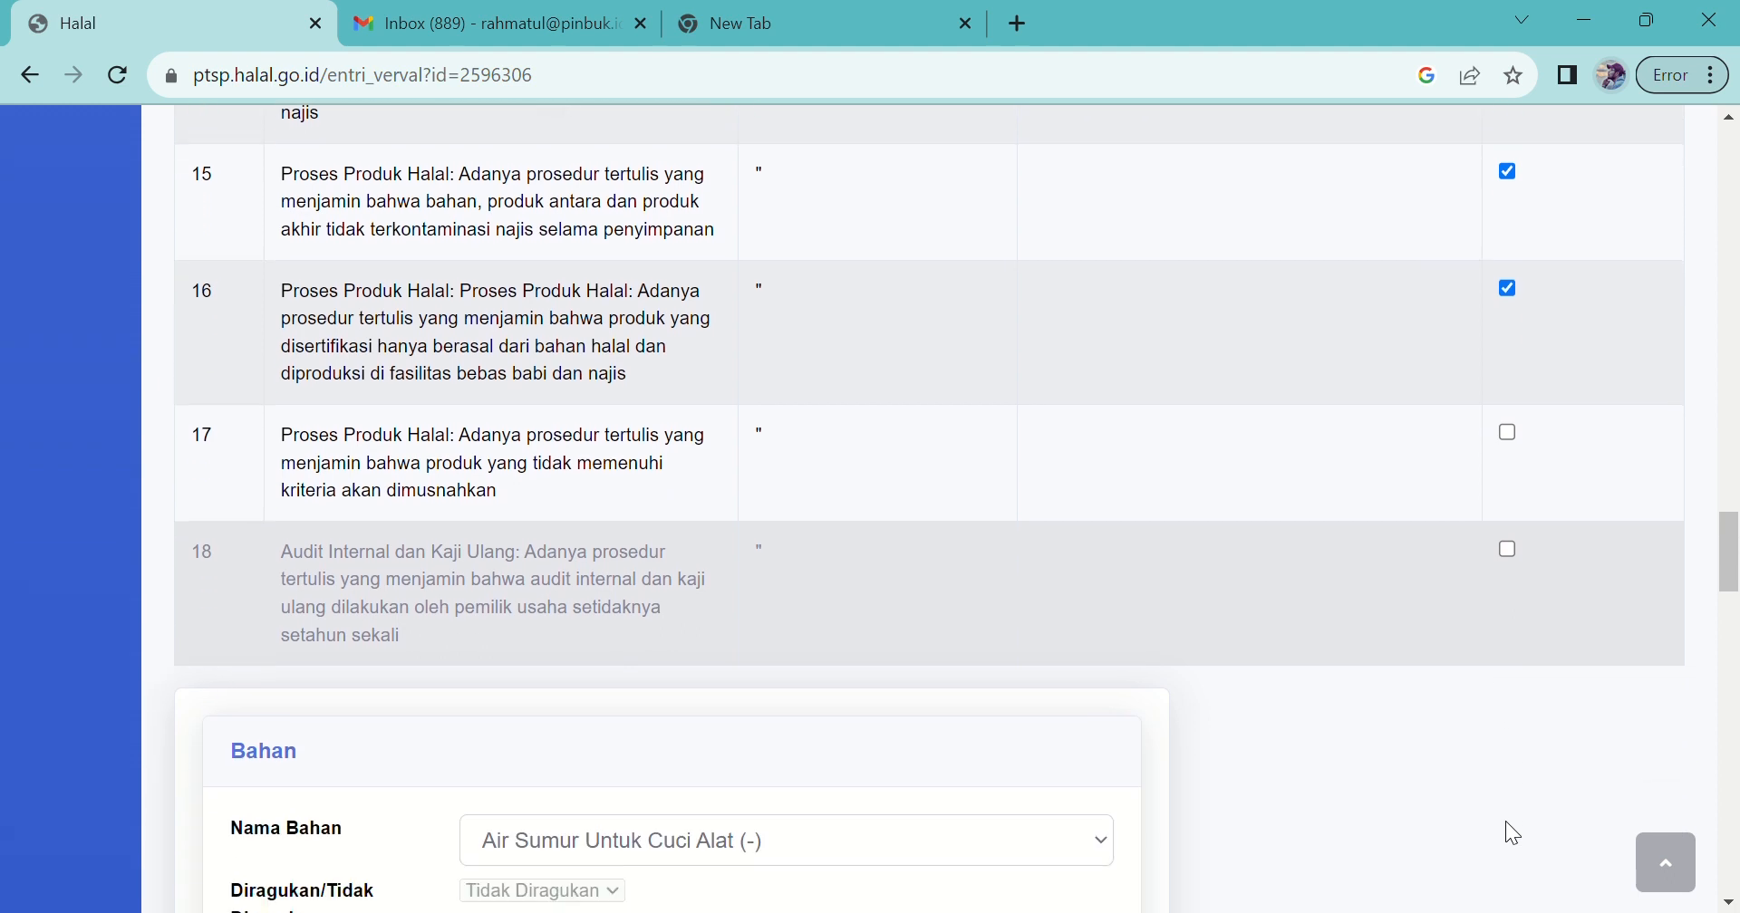
left_click(1508, 412)
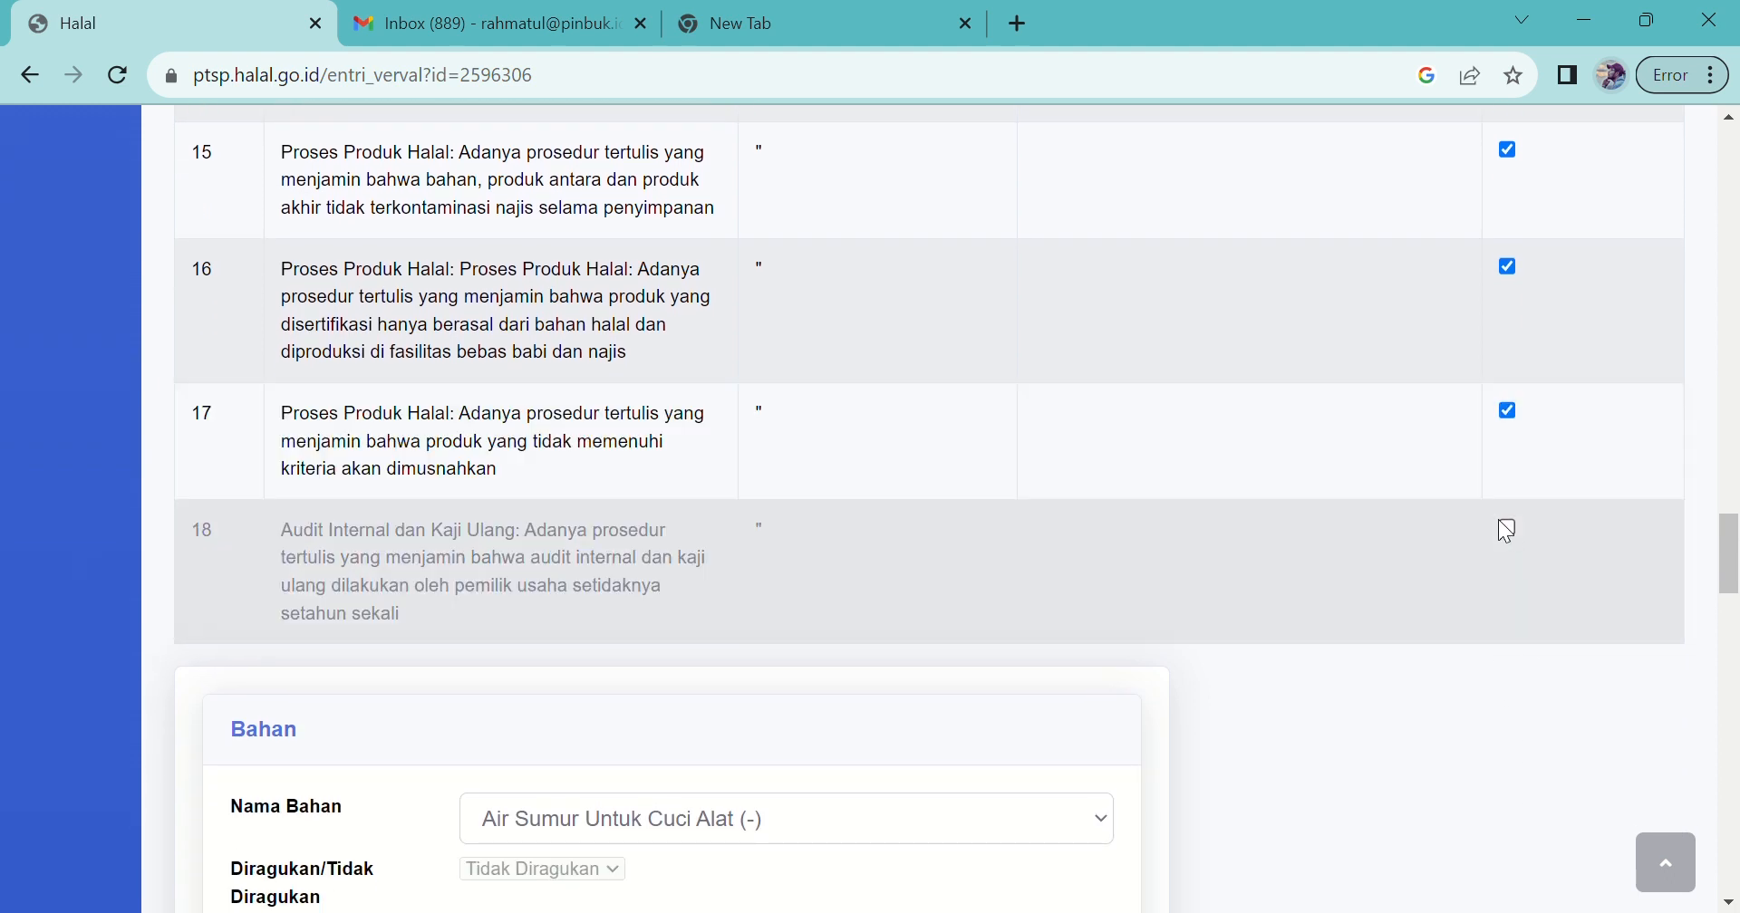
left_click(1509, 529)
Step: Save the requirements check with Simpan Pengecekan Persyaratan
scroll(1627, 561, "up", 6)
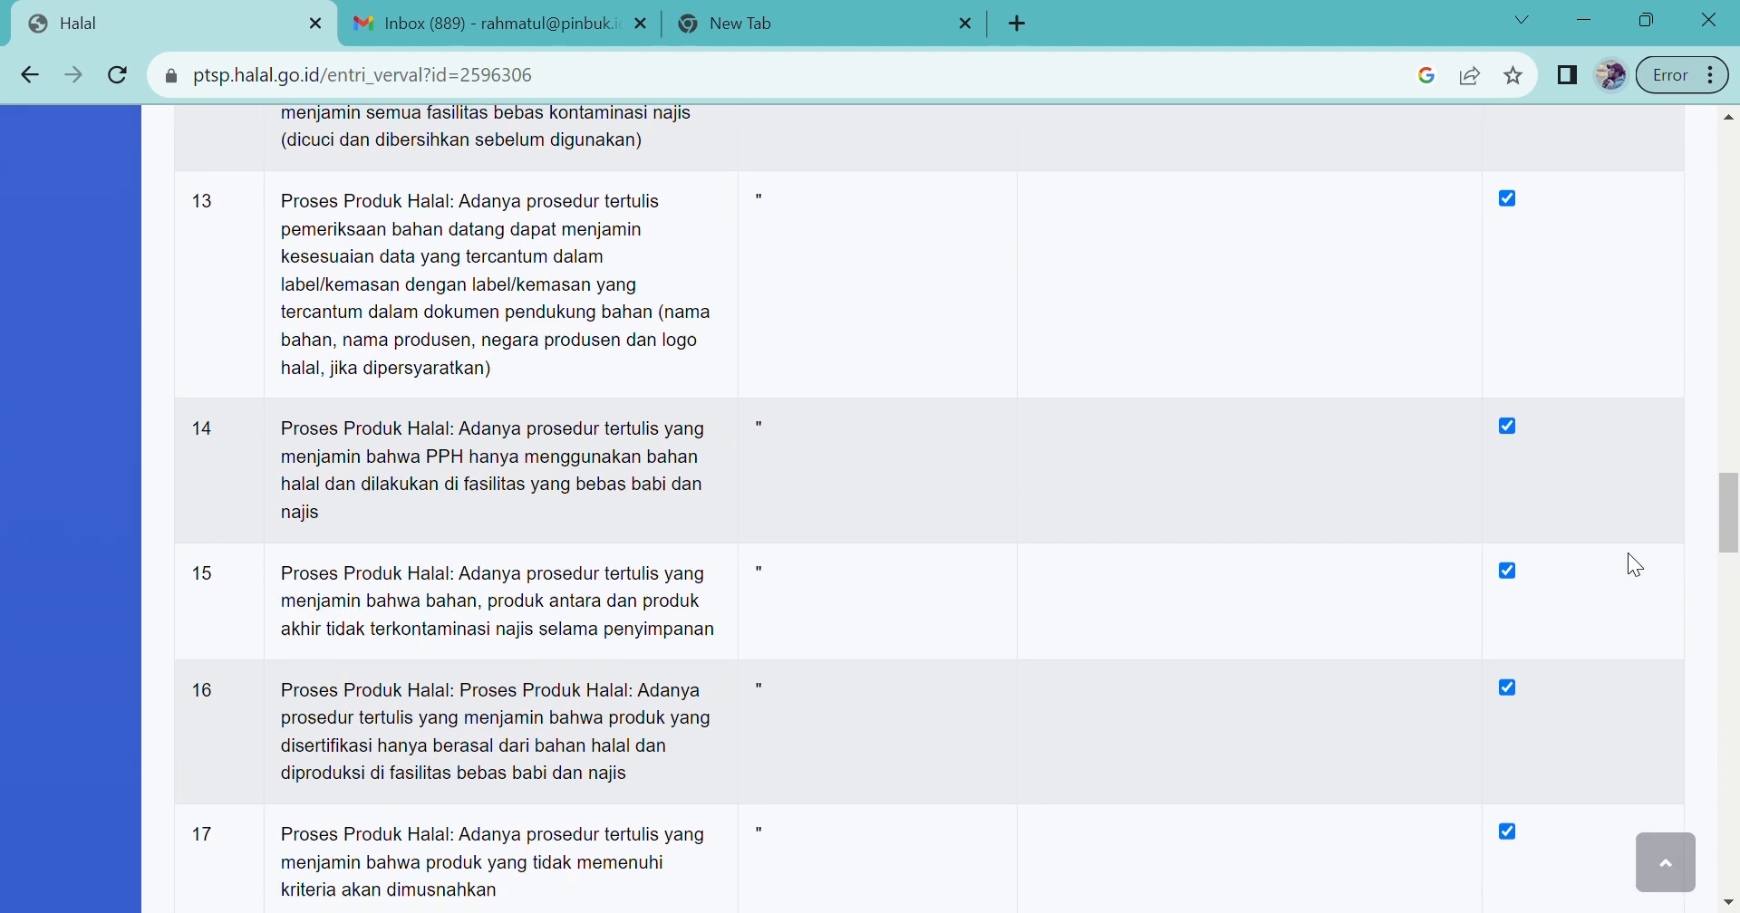
scroll(1636, 566, "up", 5)
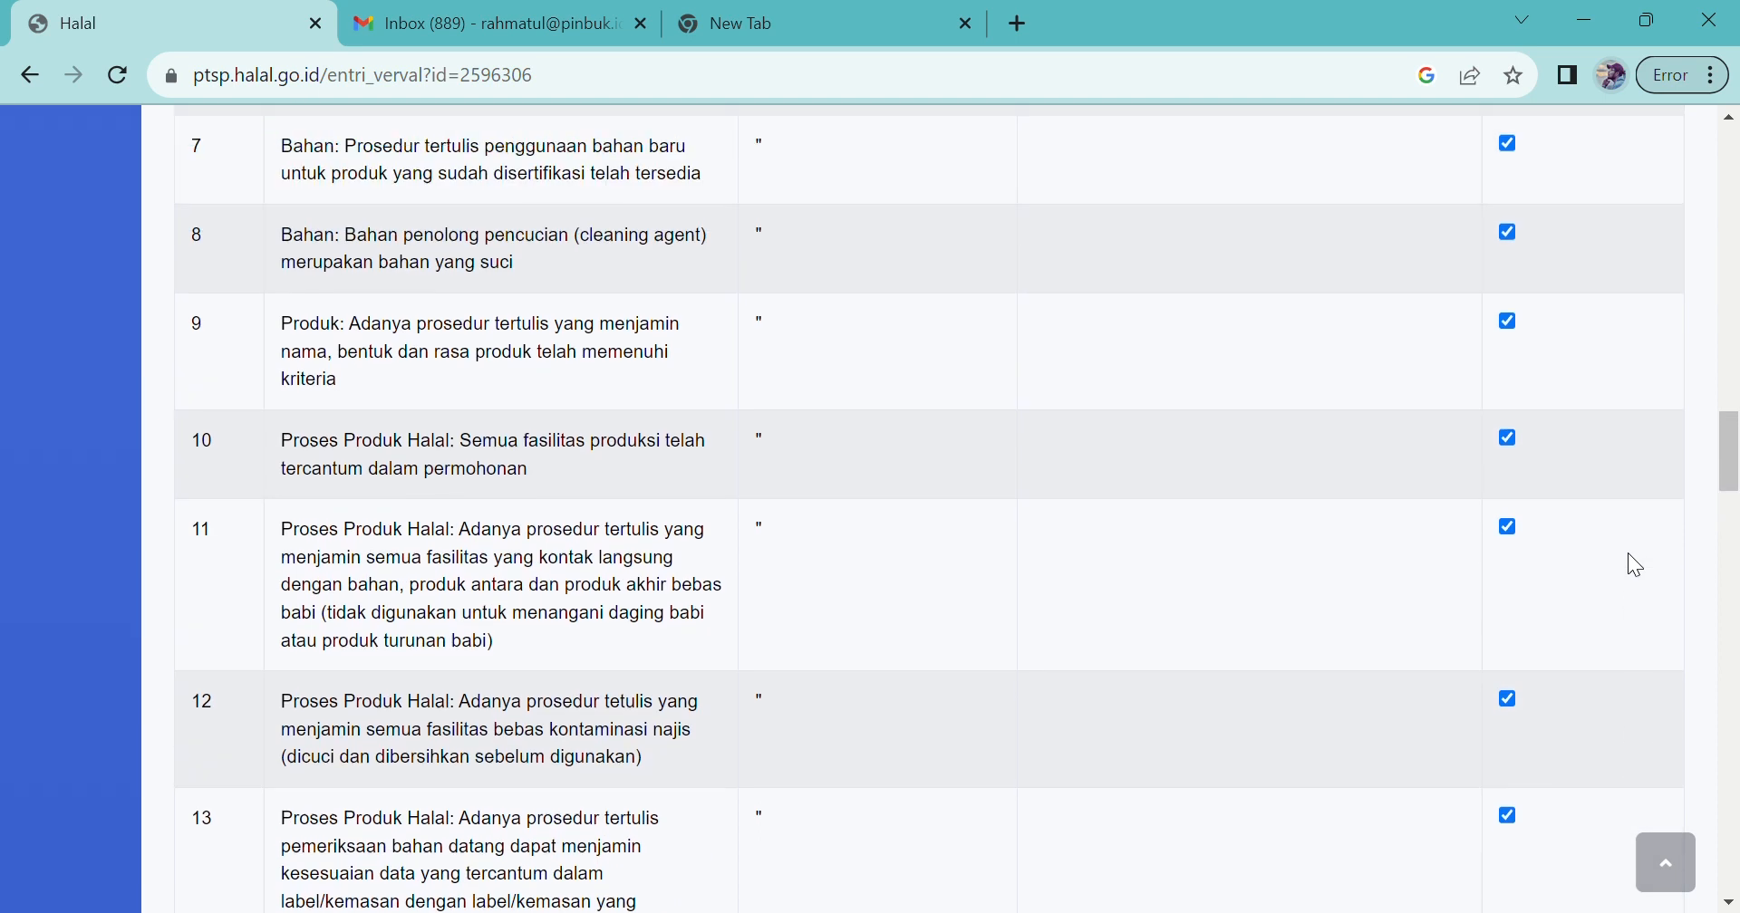
scroll(1628, 556, "up", 7)
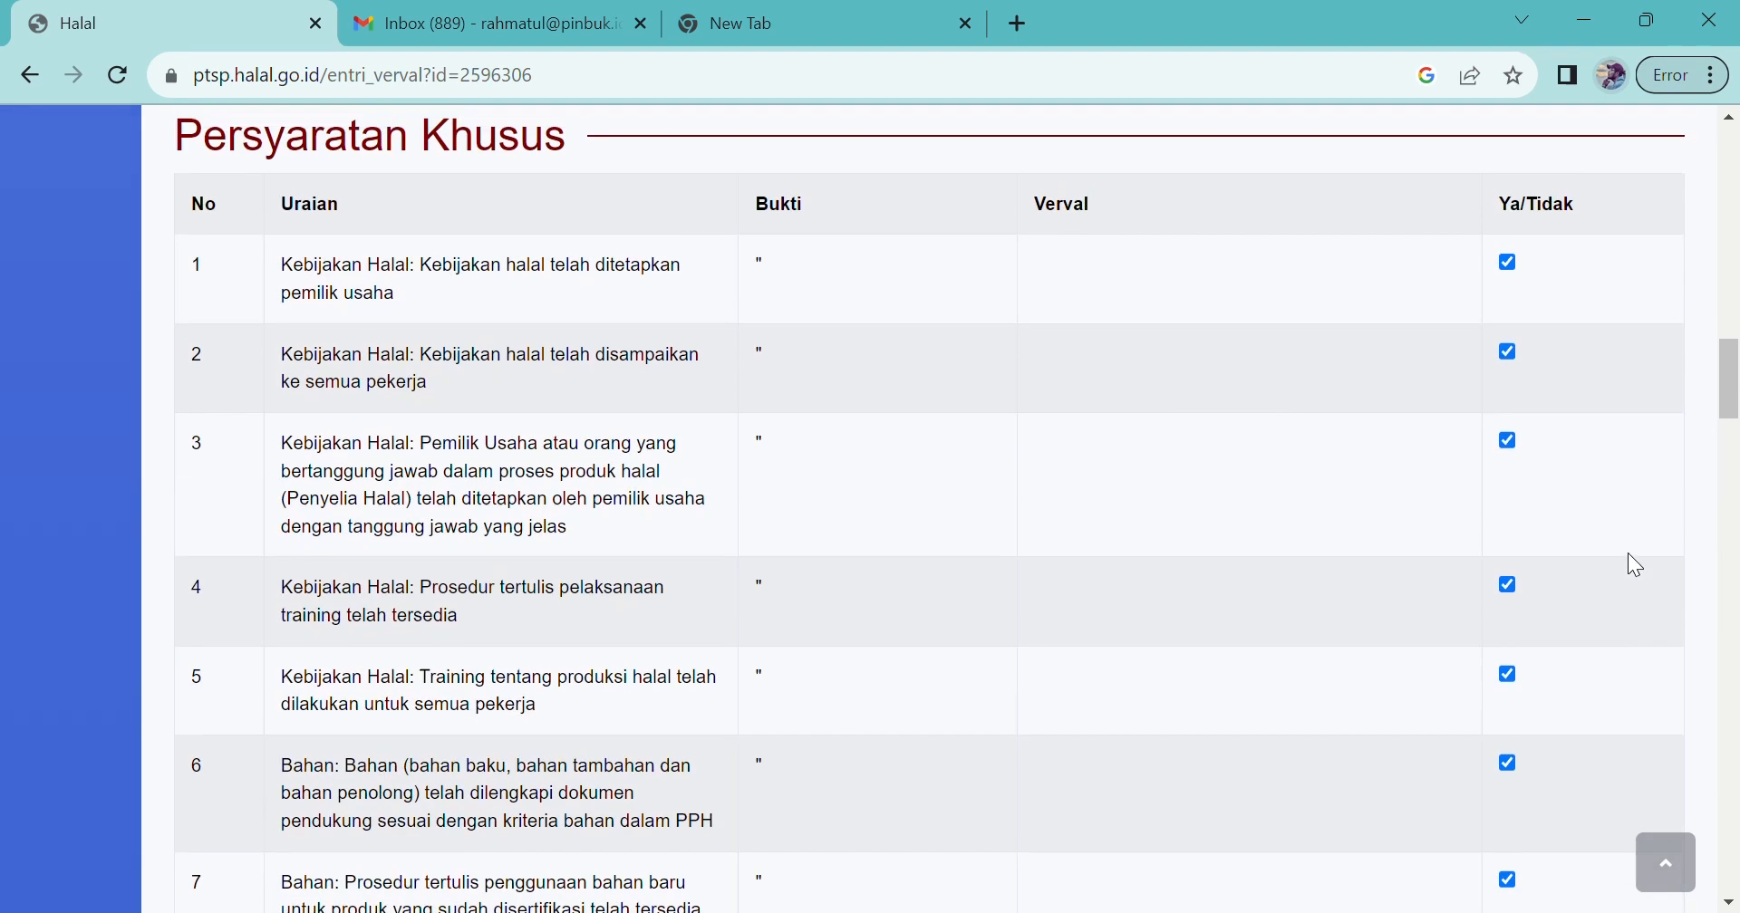
scroll(1628, 555, "up", 5)
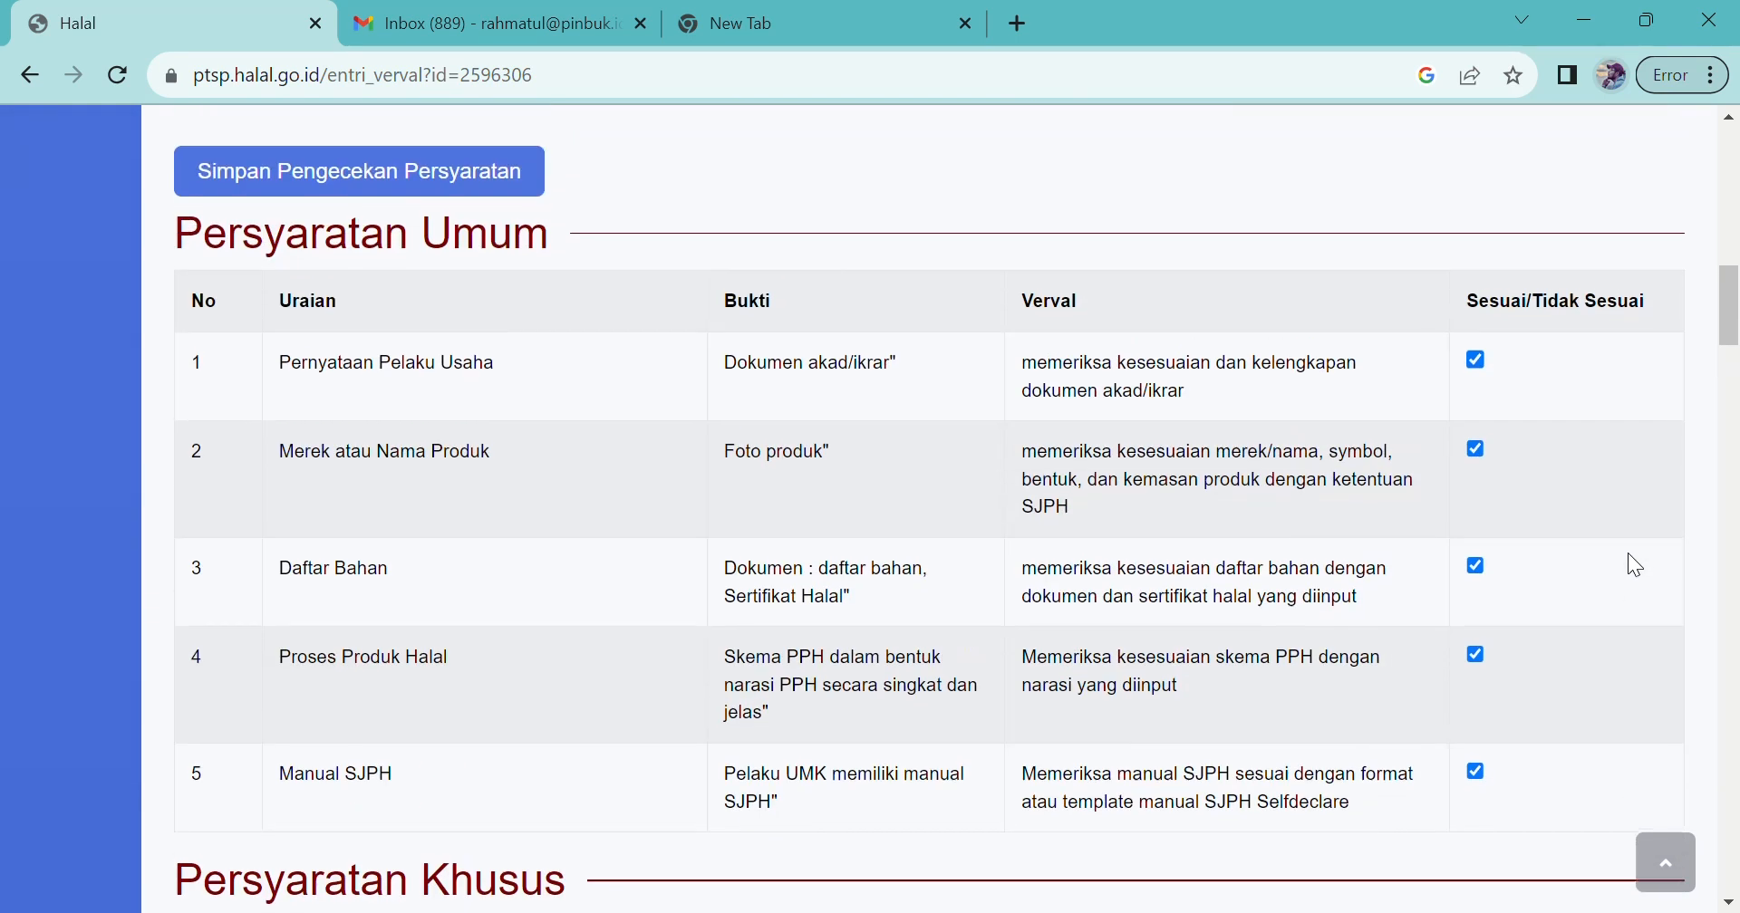
scroll(1627, 552, "up", 1)
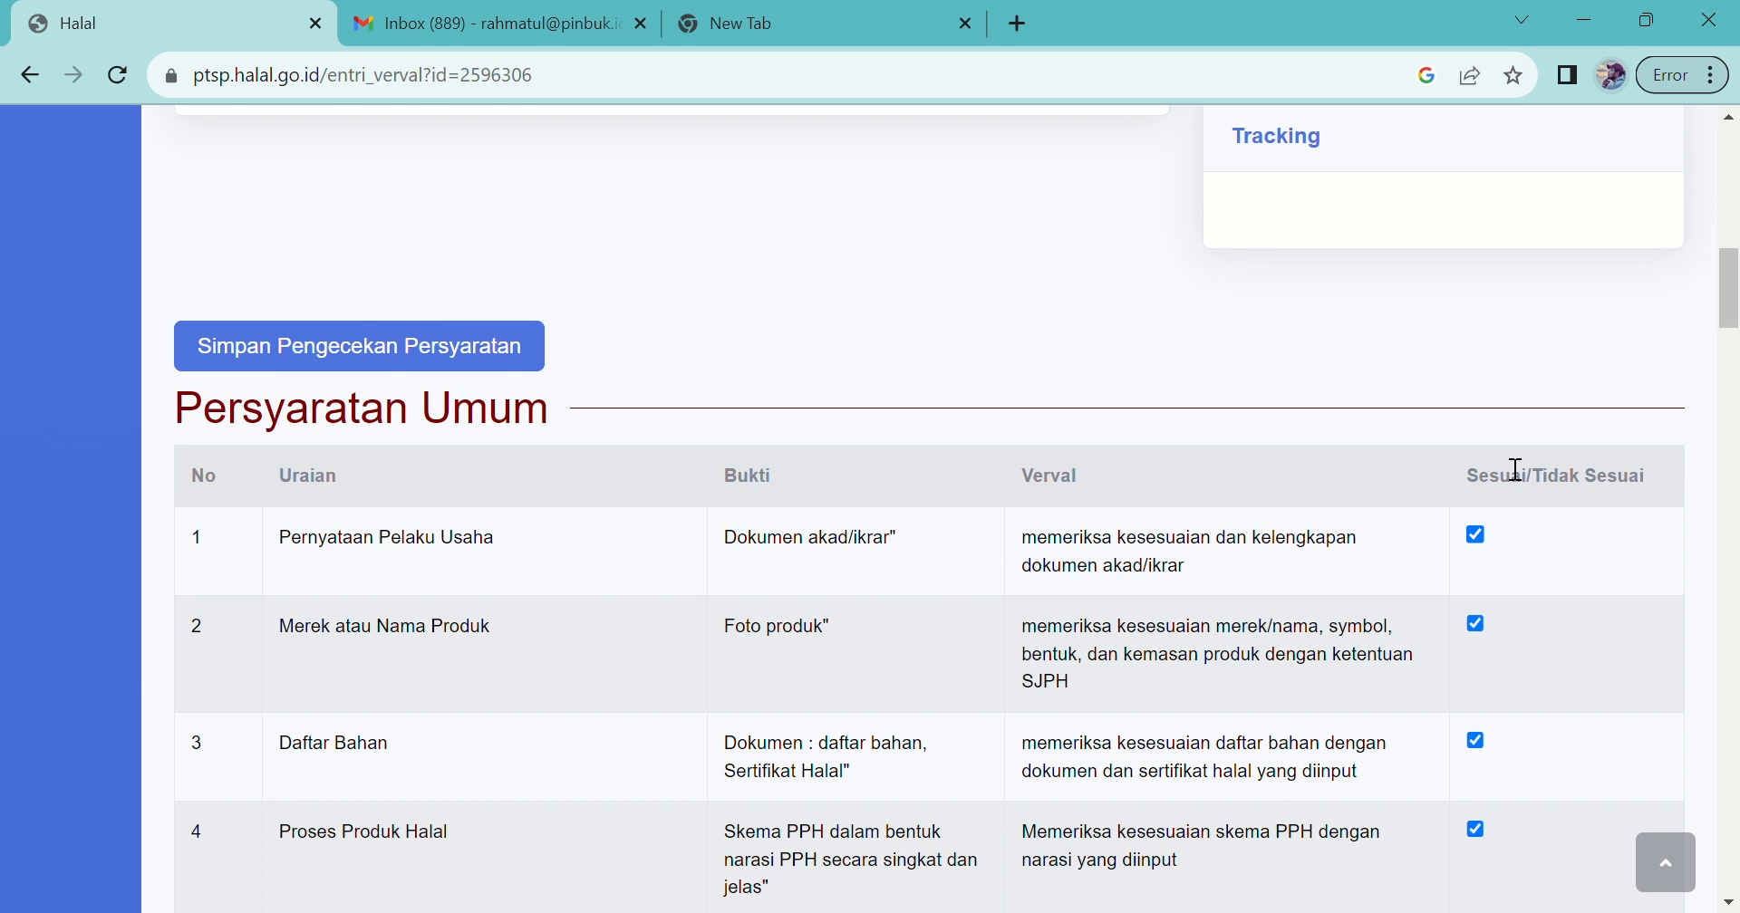
left_click(428, 355)
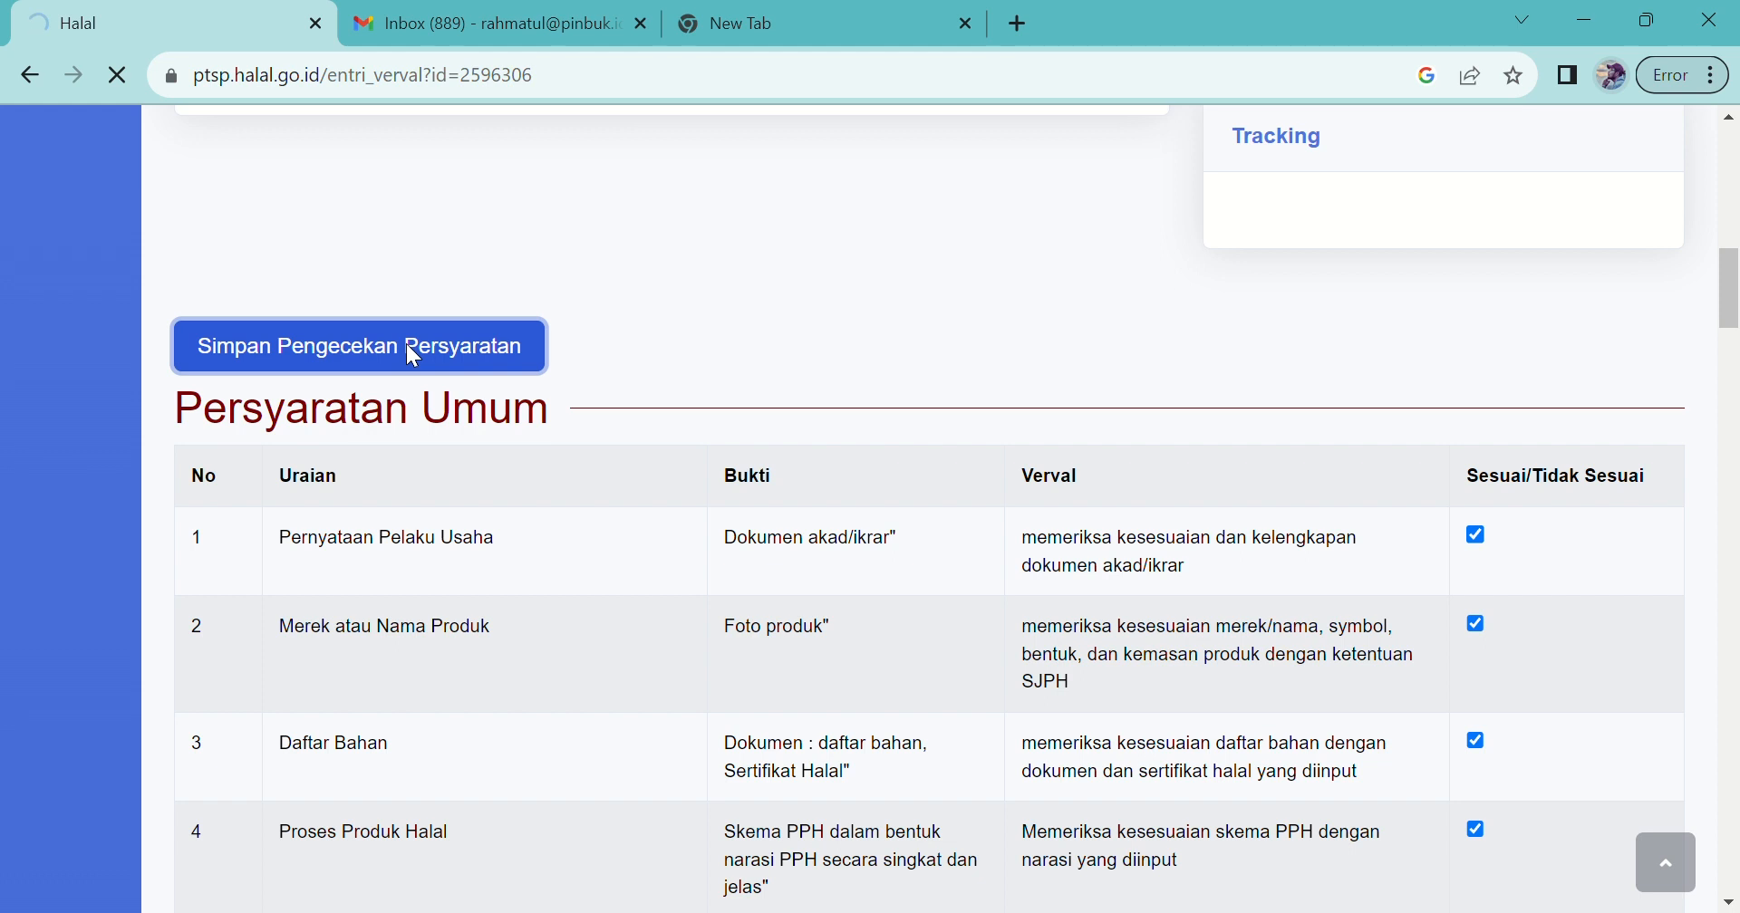
Step: Scroll past the ticked Persyaratan tables and Bahan list down to the Proses Produk Halal form
scroll(414, 346, "down", 1)
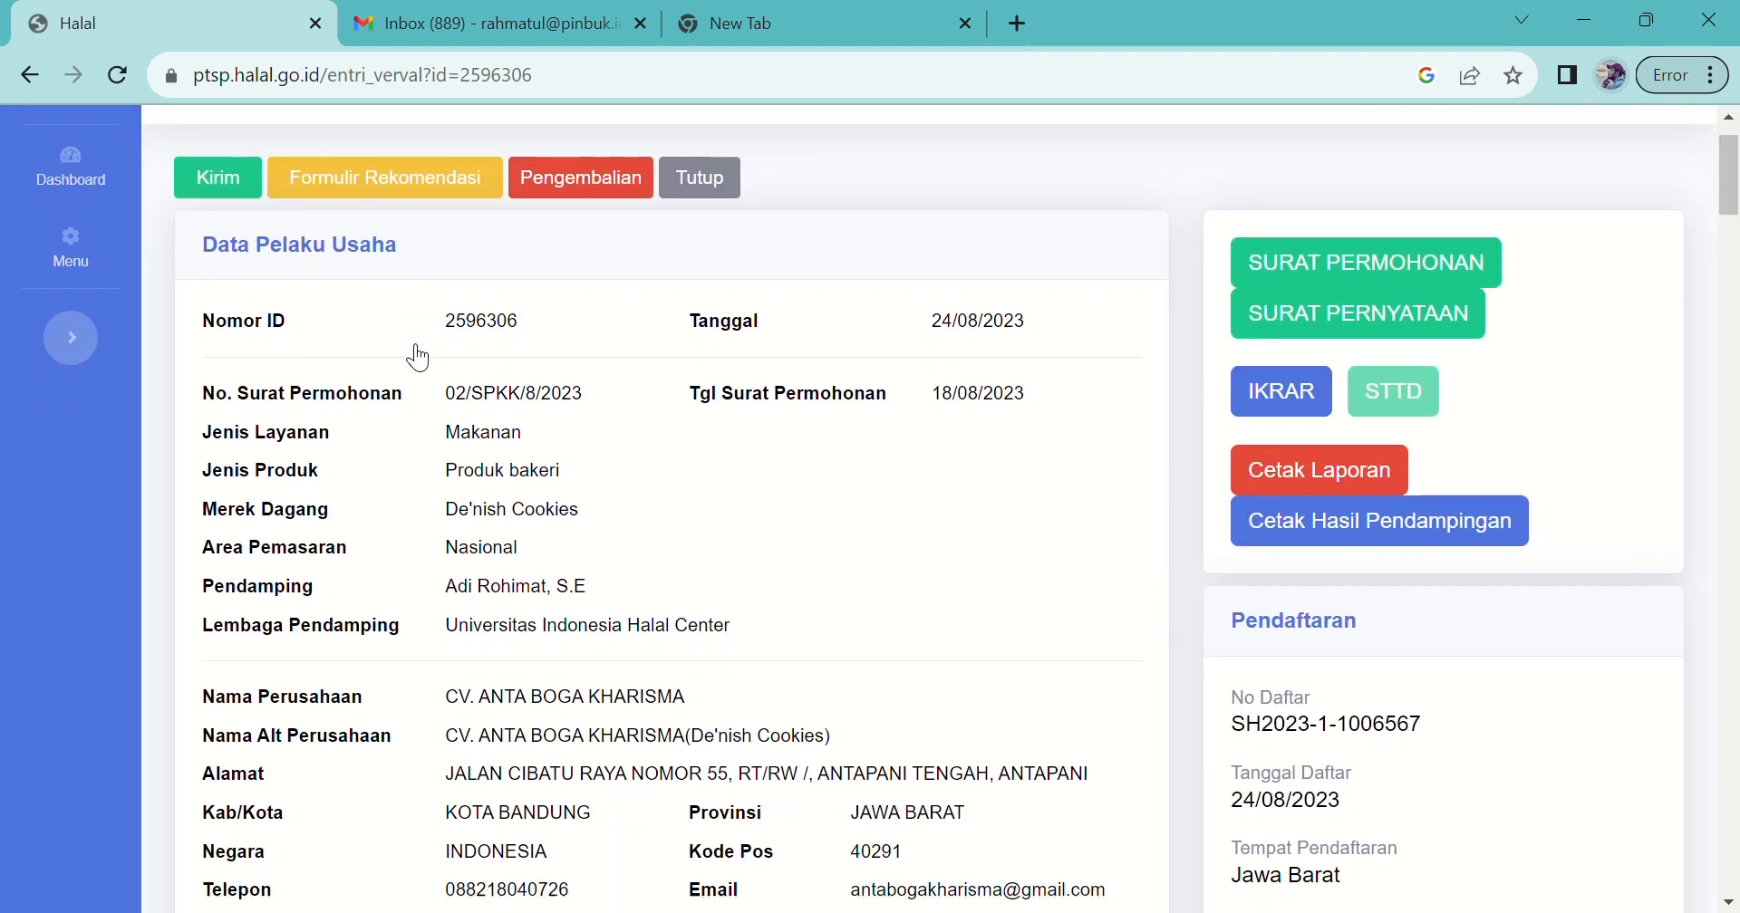
scroll(418, 356, "down", 1)
scroll(418, 356, "down", 3)
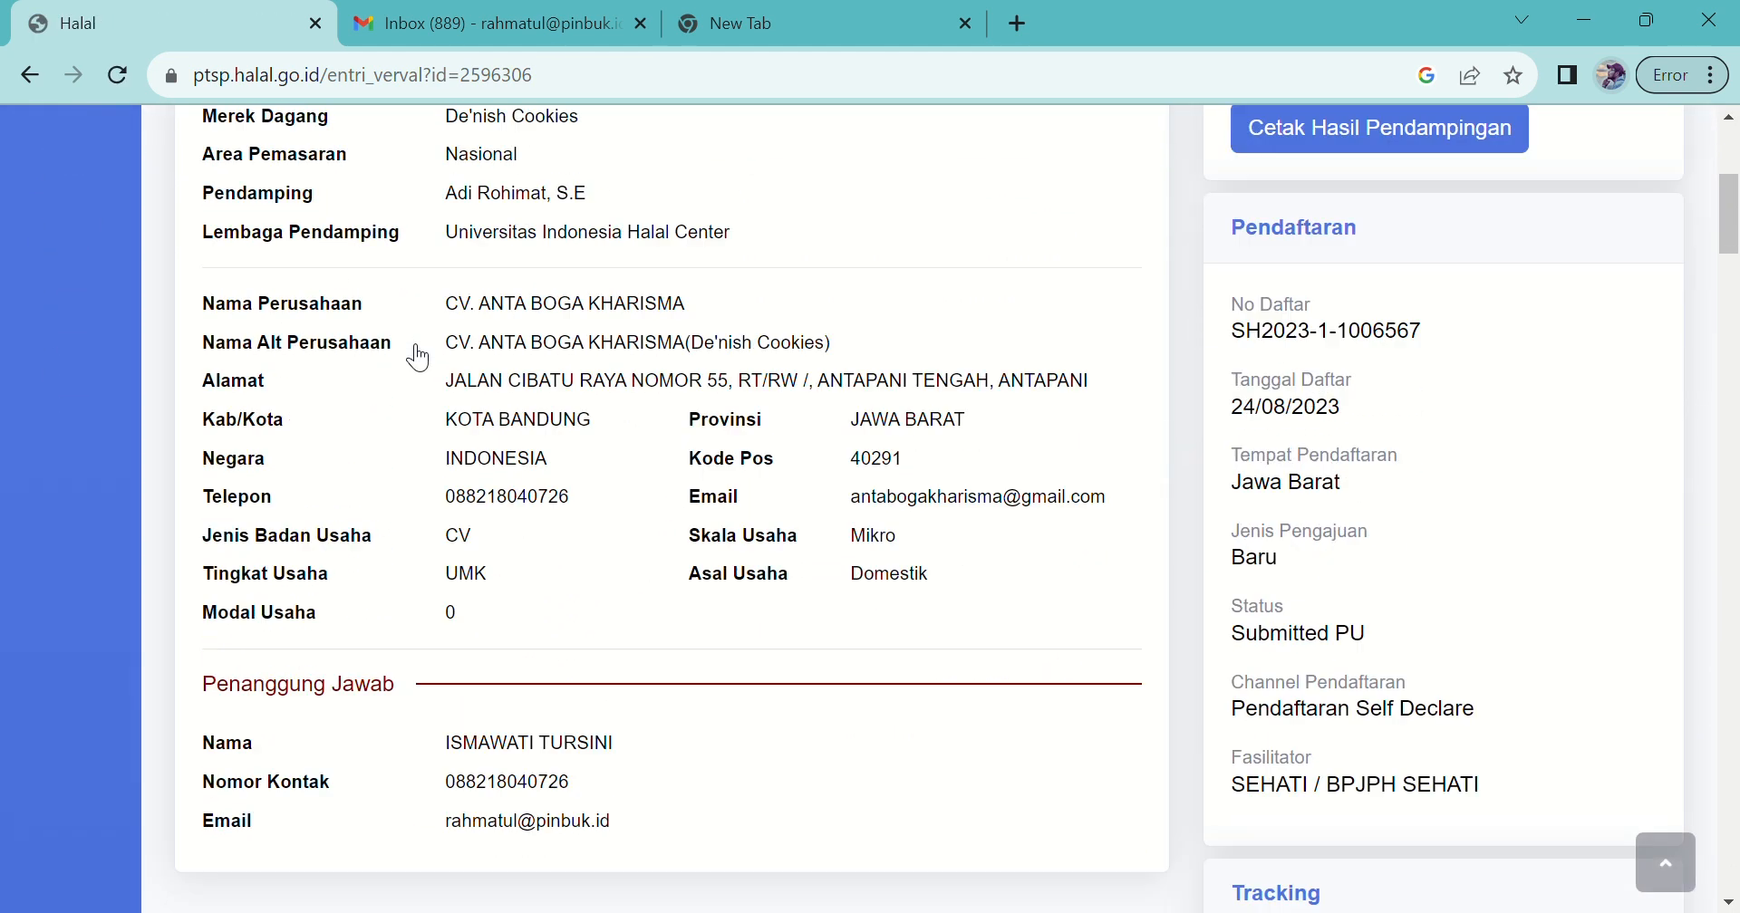
scroll(418, 356, "down", 7)
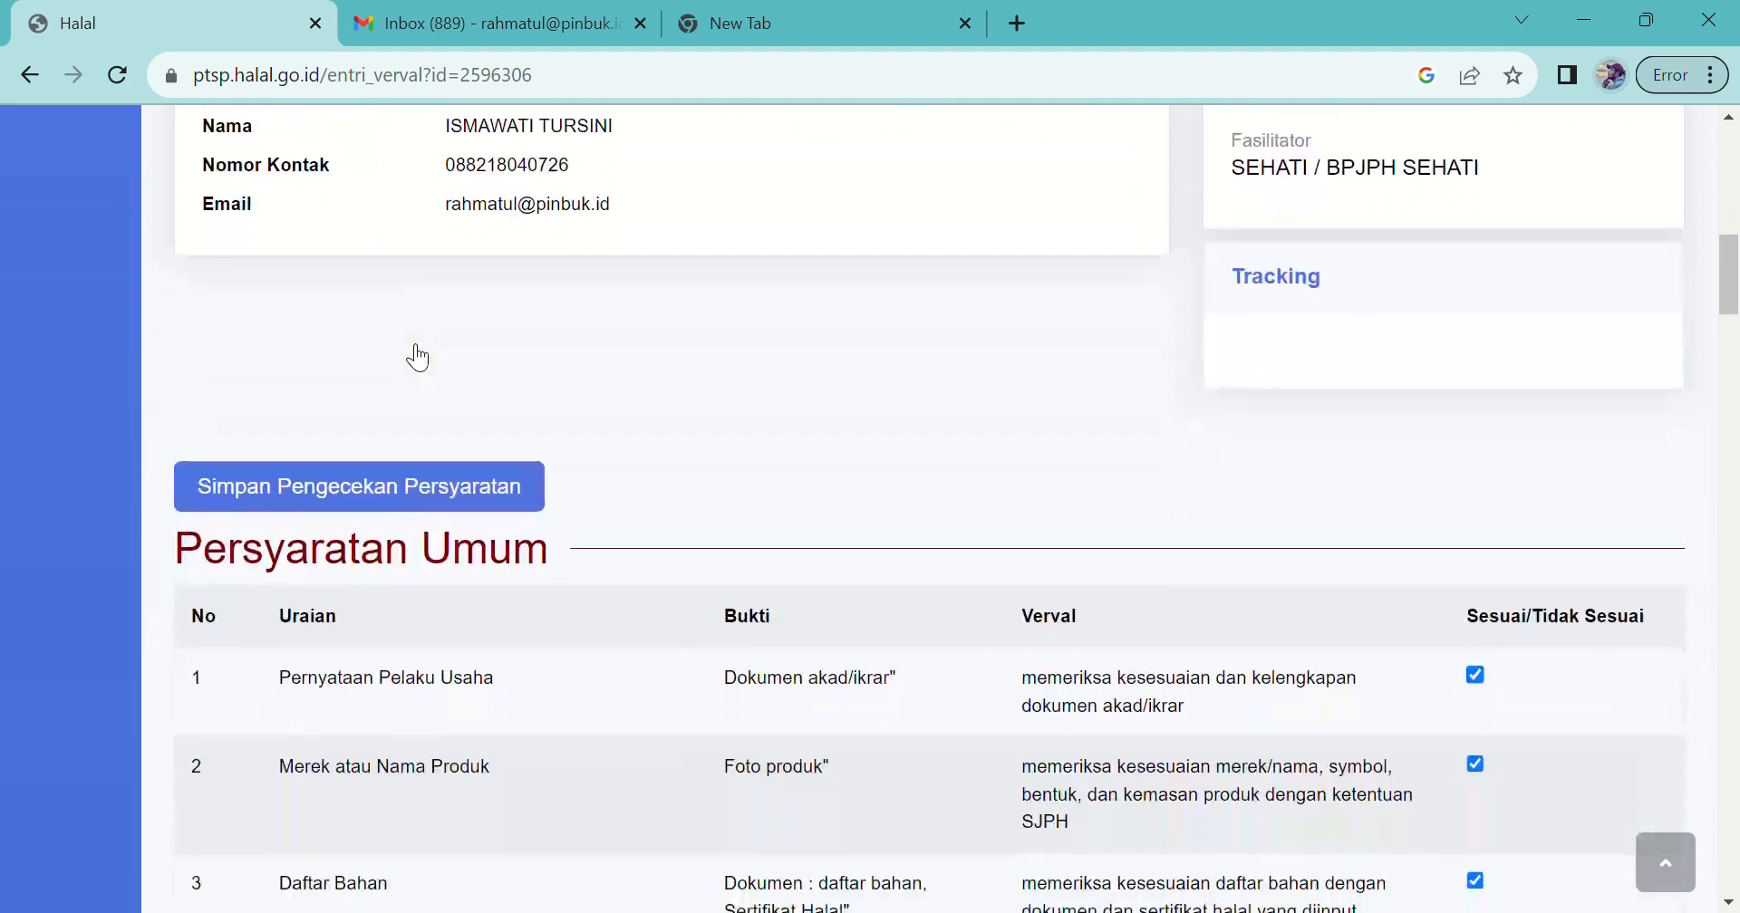
scroll(418, 357, "down", 8)
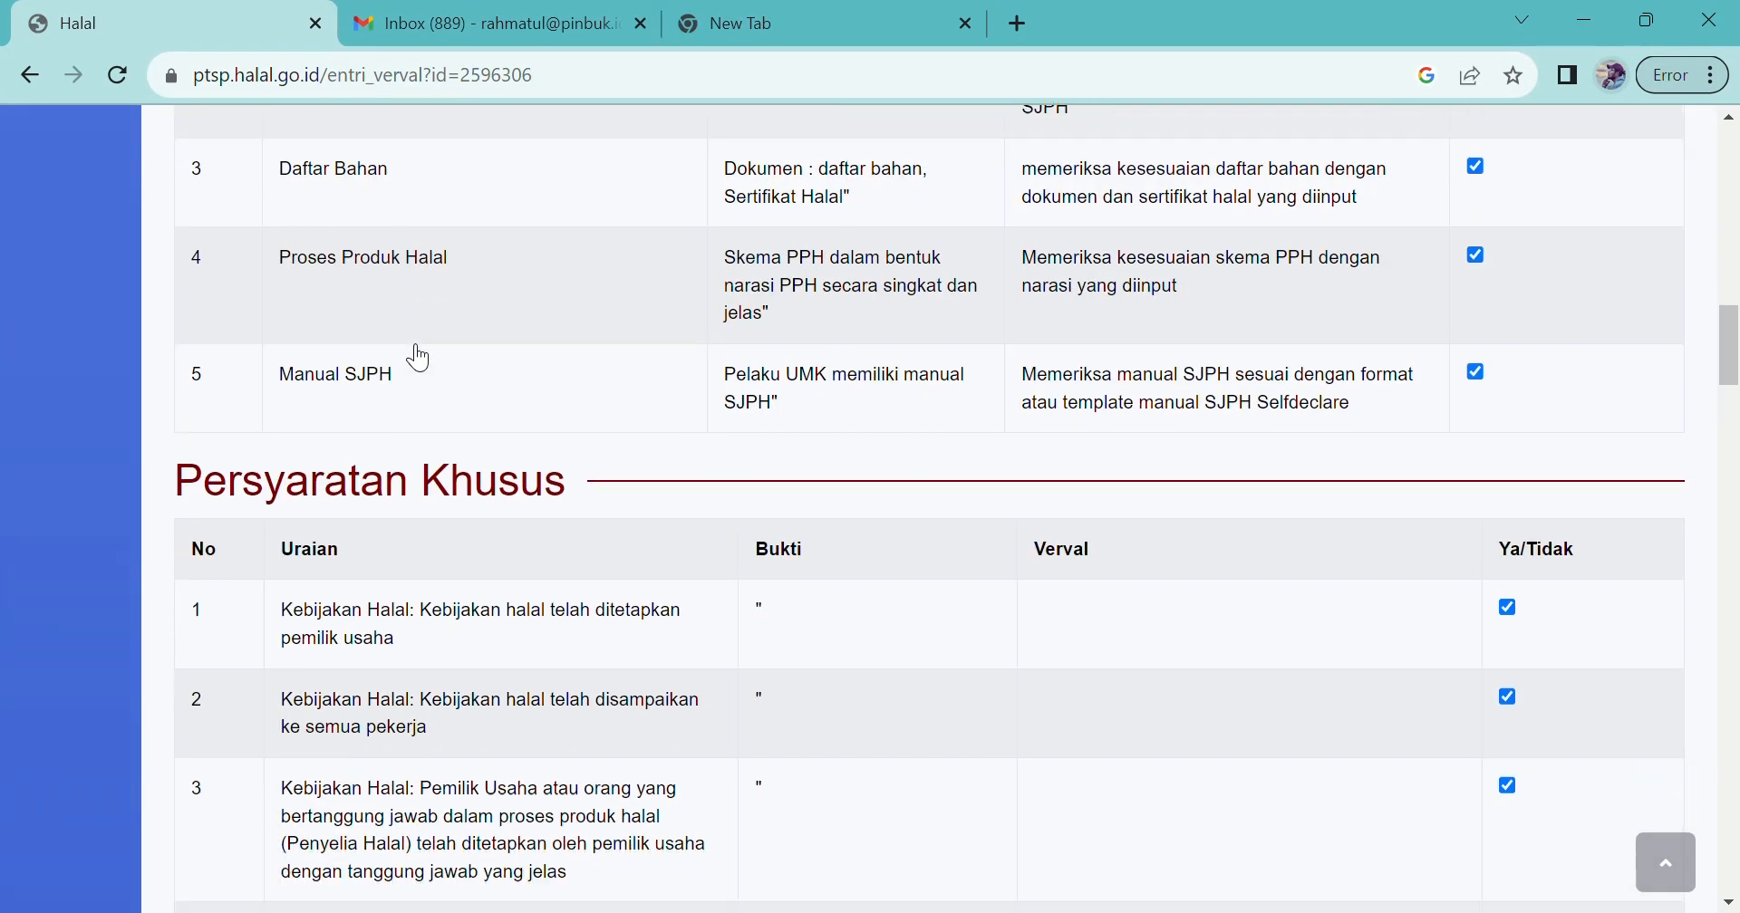
scroll(418, 358, "down", 12)
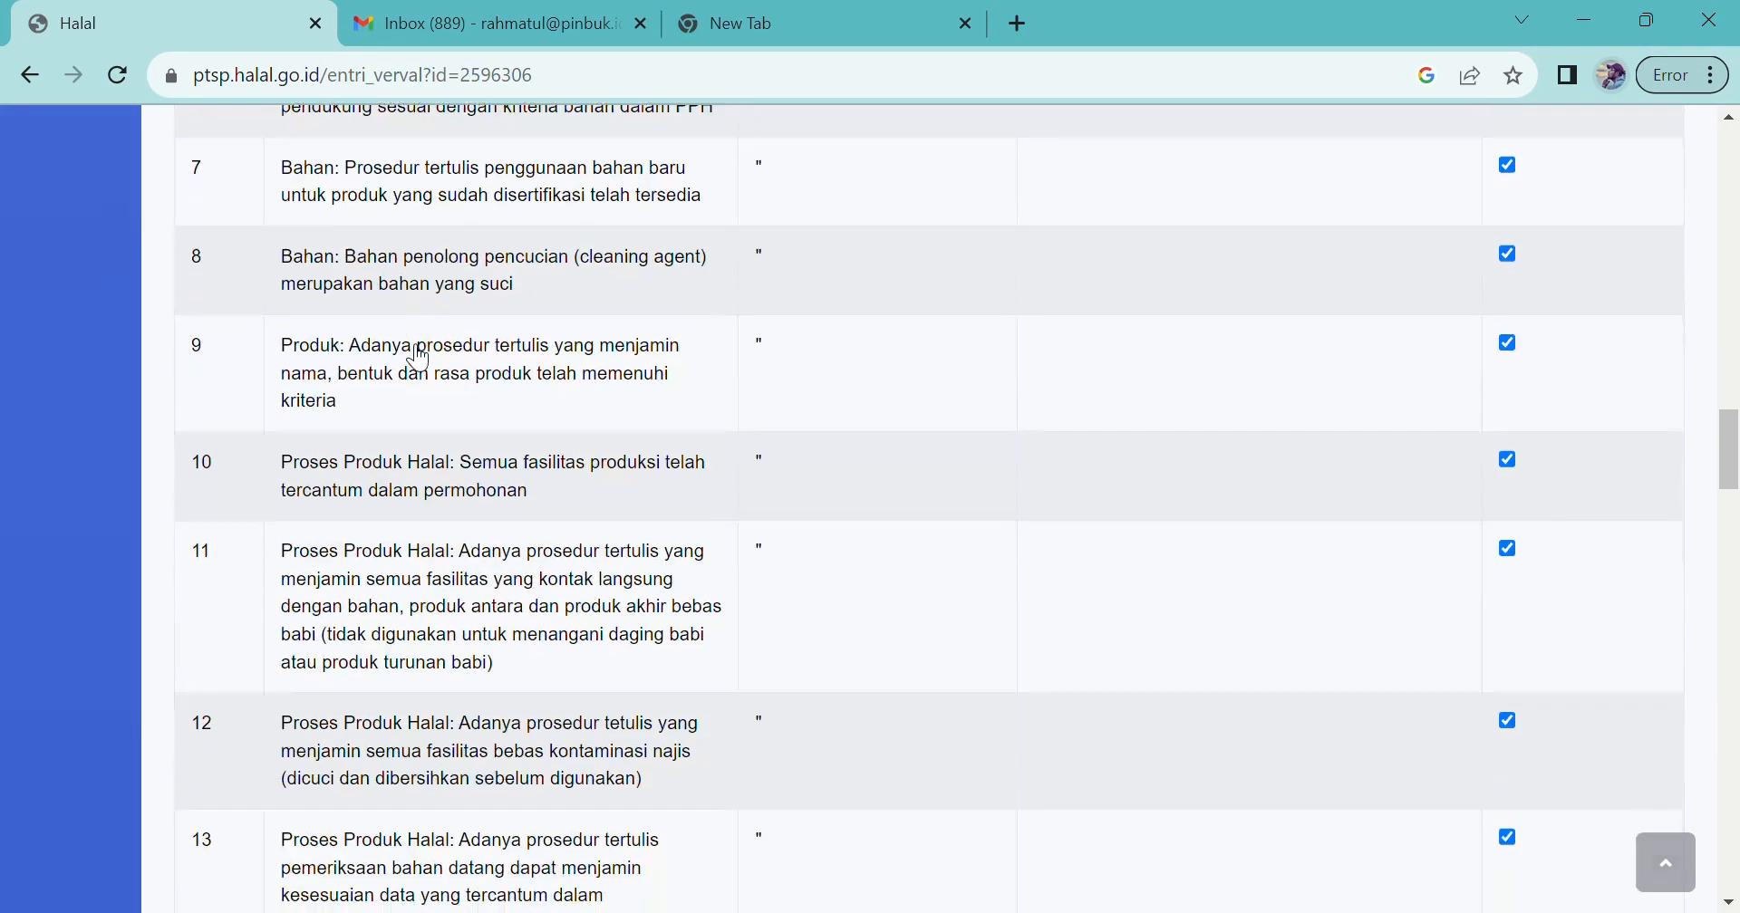
scroll(418, 356, "down", 12)
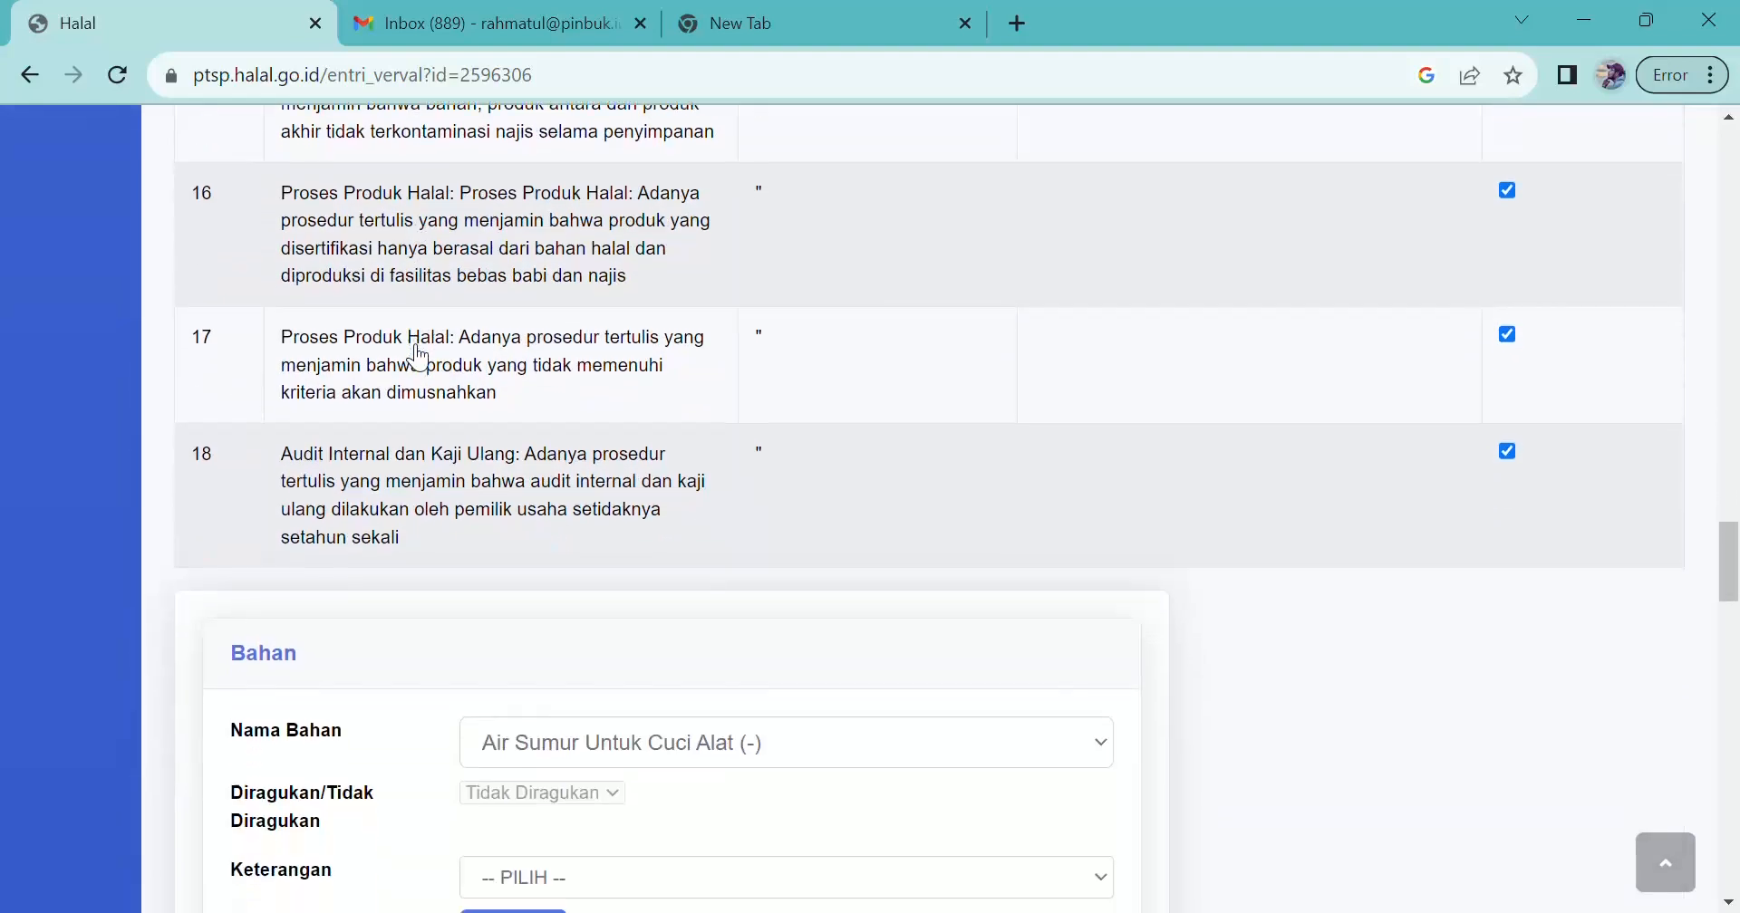
scroll(418, 356, "down", 3)
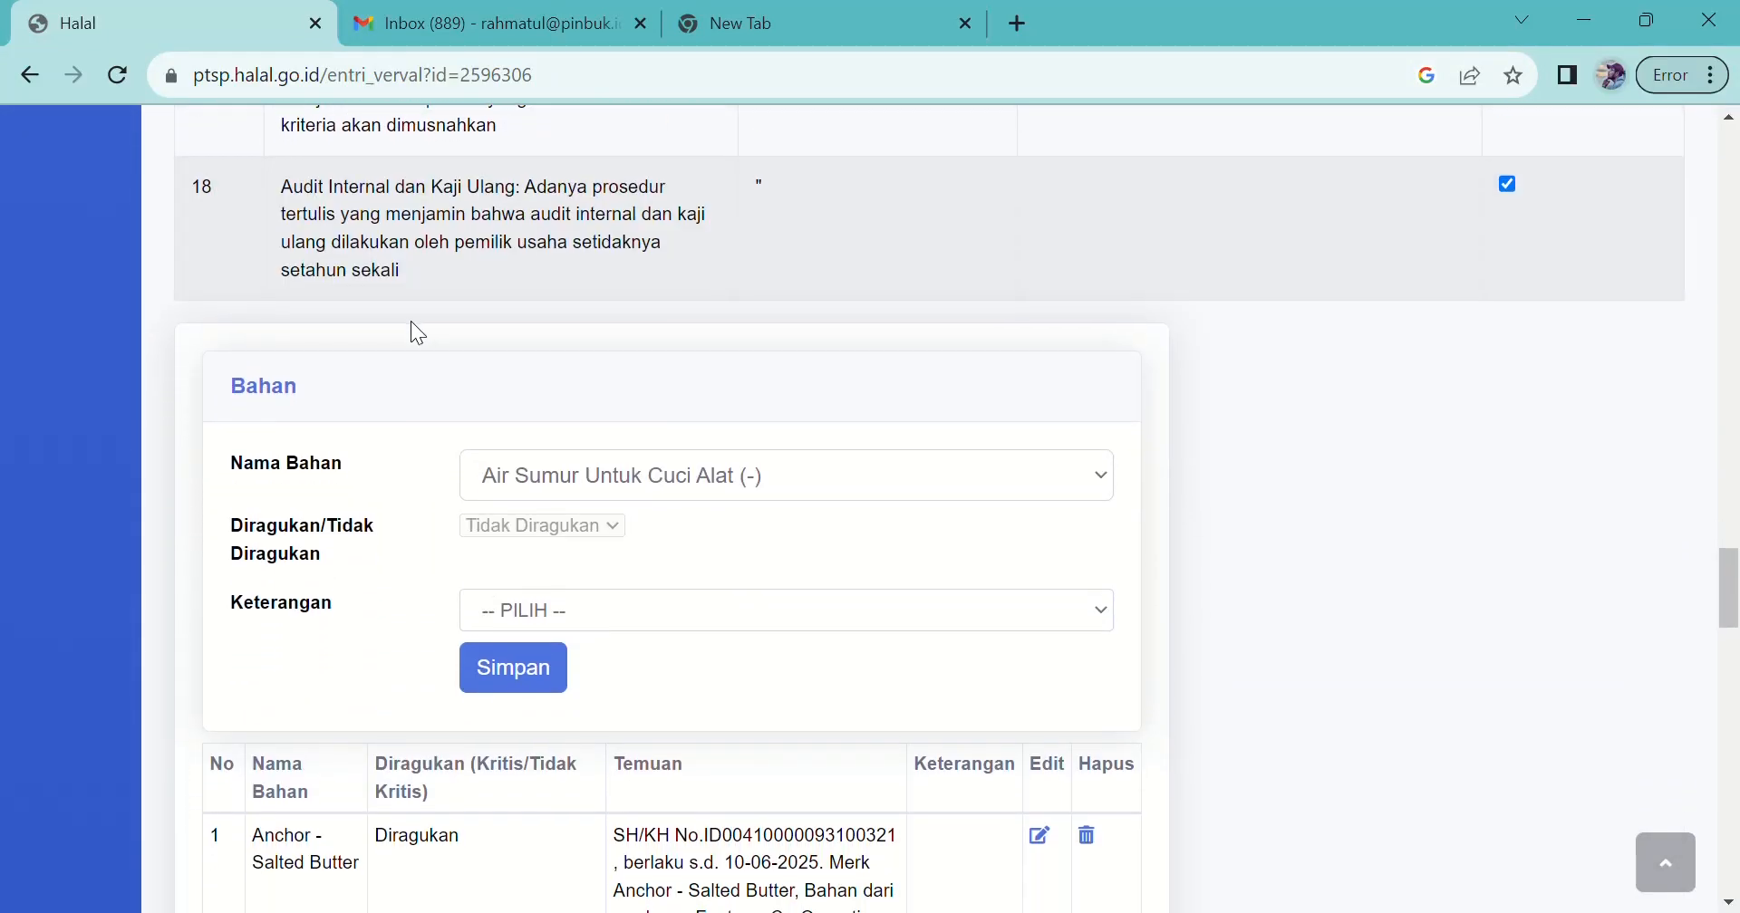
scroll(413, 323, "down", 10)
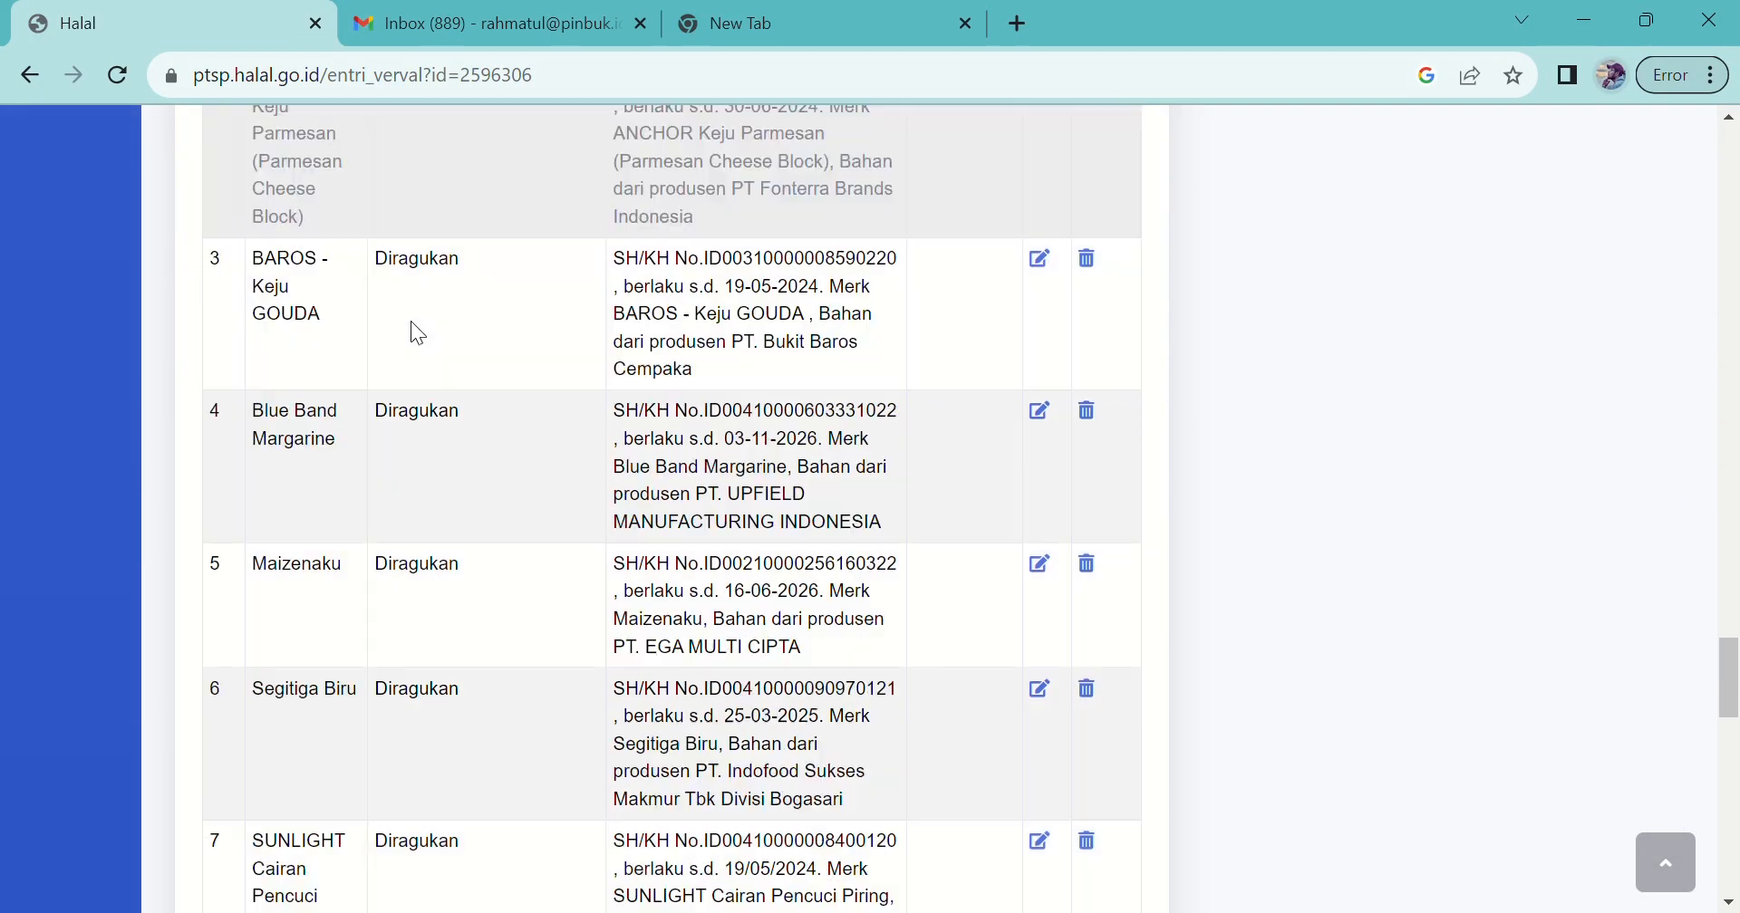
scroll(411, 323, "down", 12)
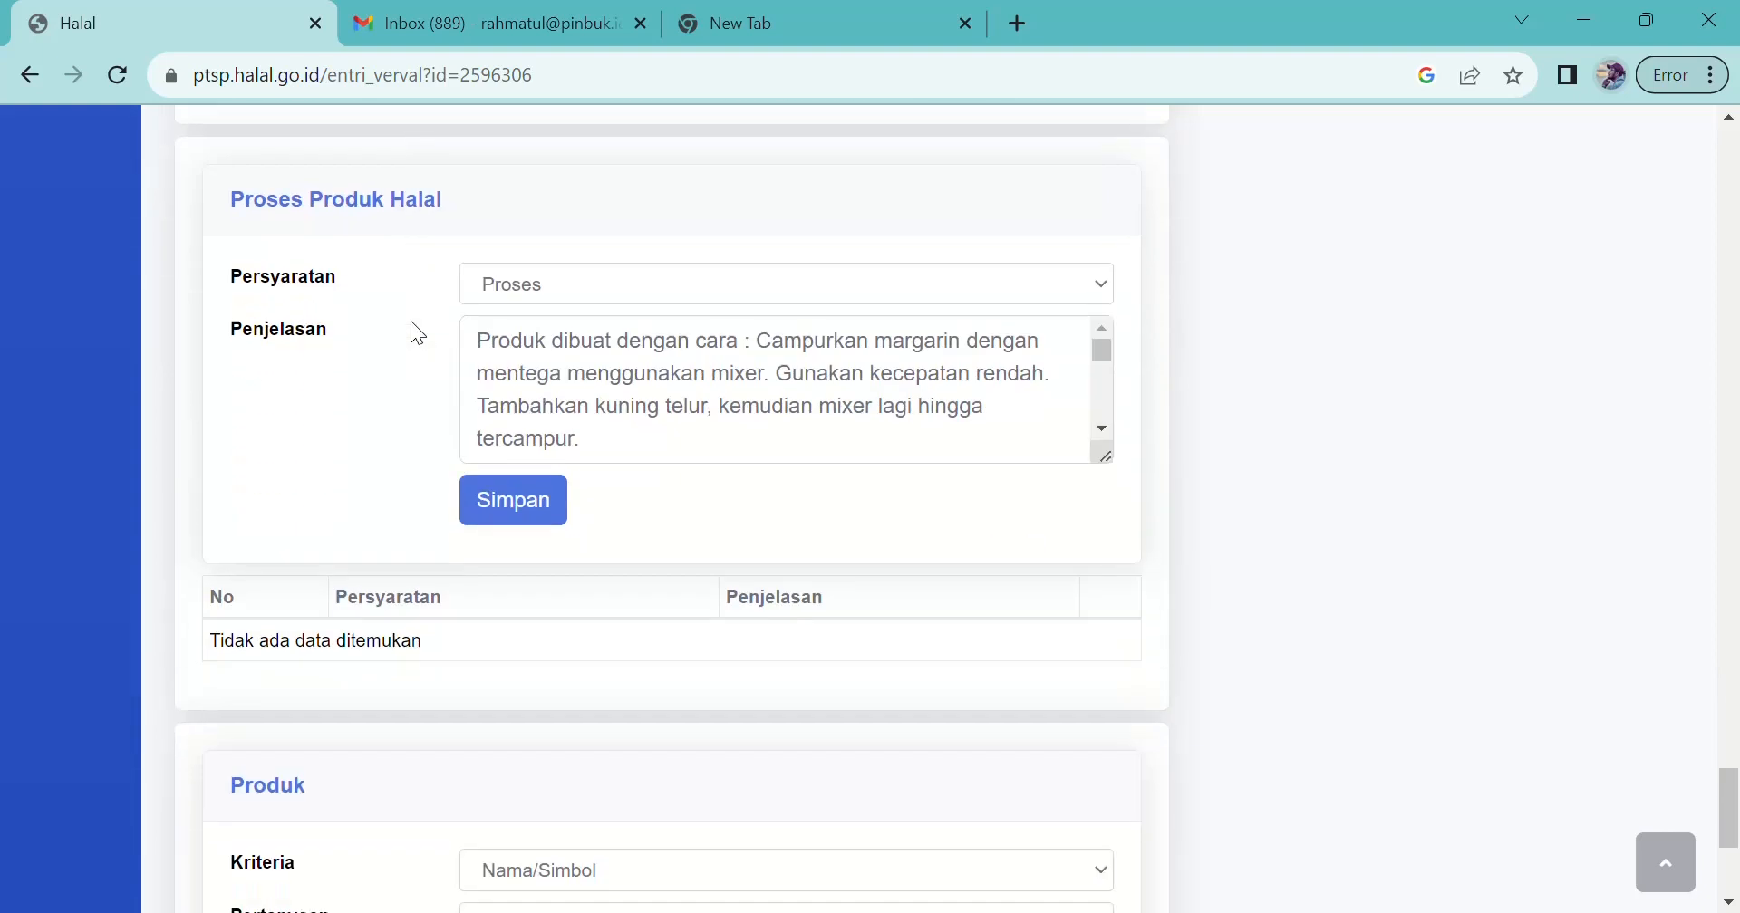
scroll(412, 326, "down", 2)
scroll(408, 403, "up", 2)
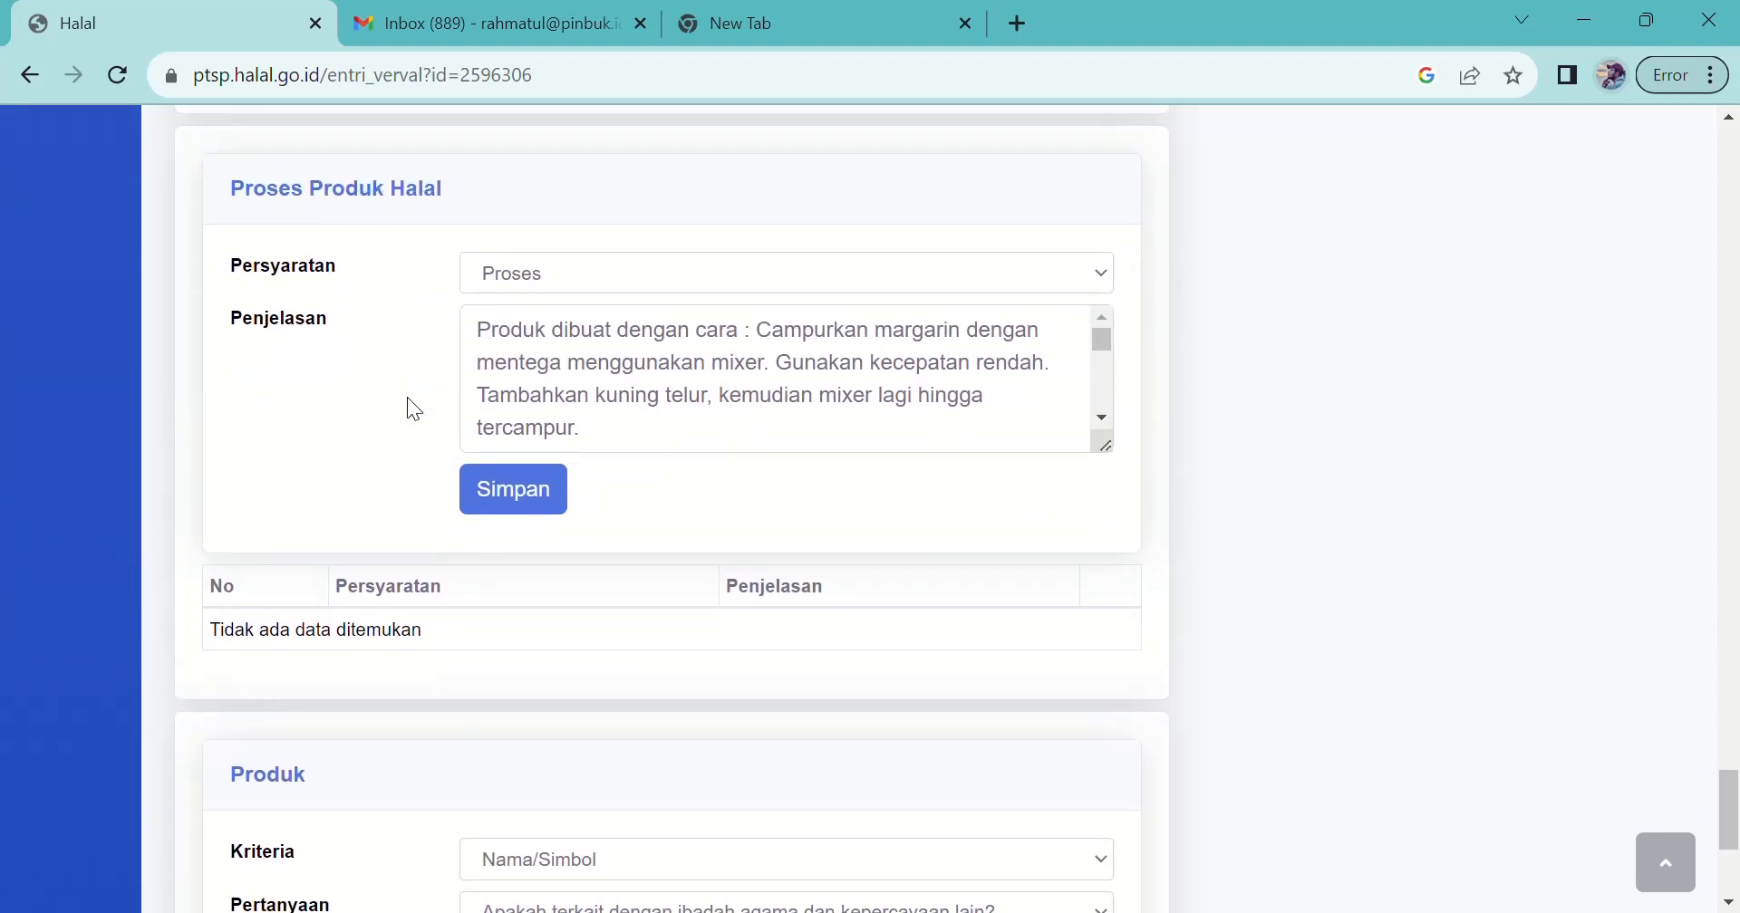
scroll(408, 399, "up", 1)
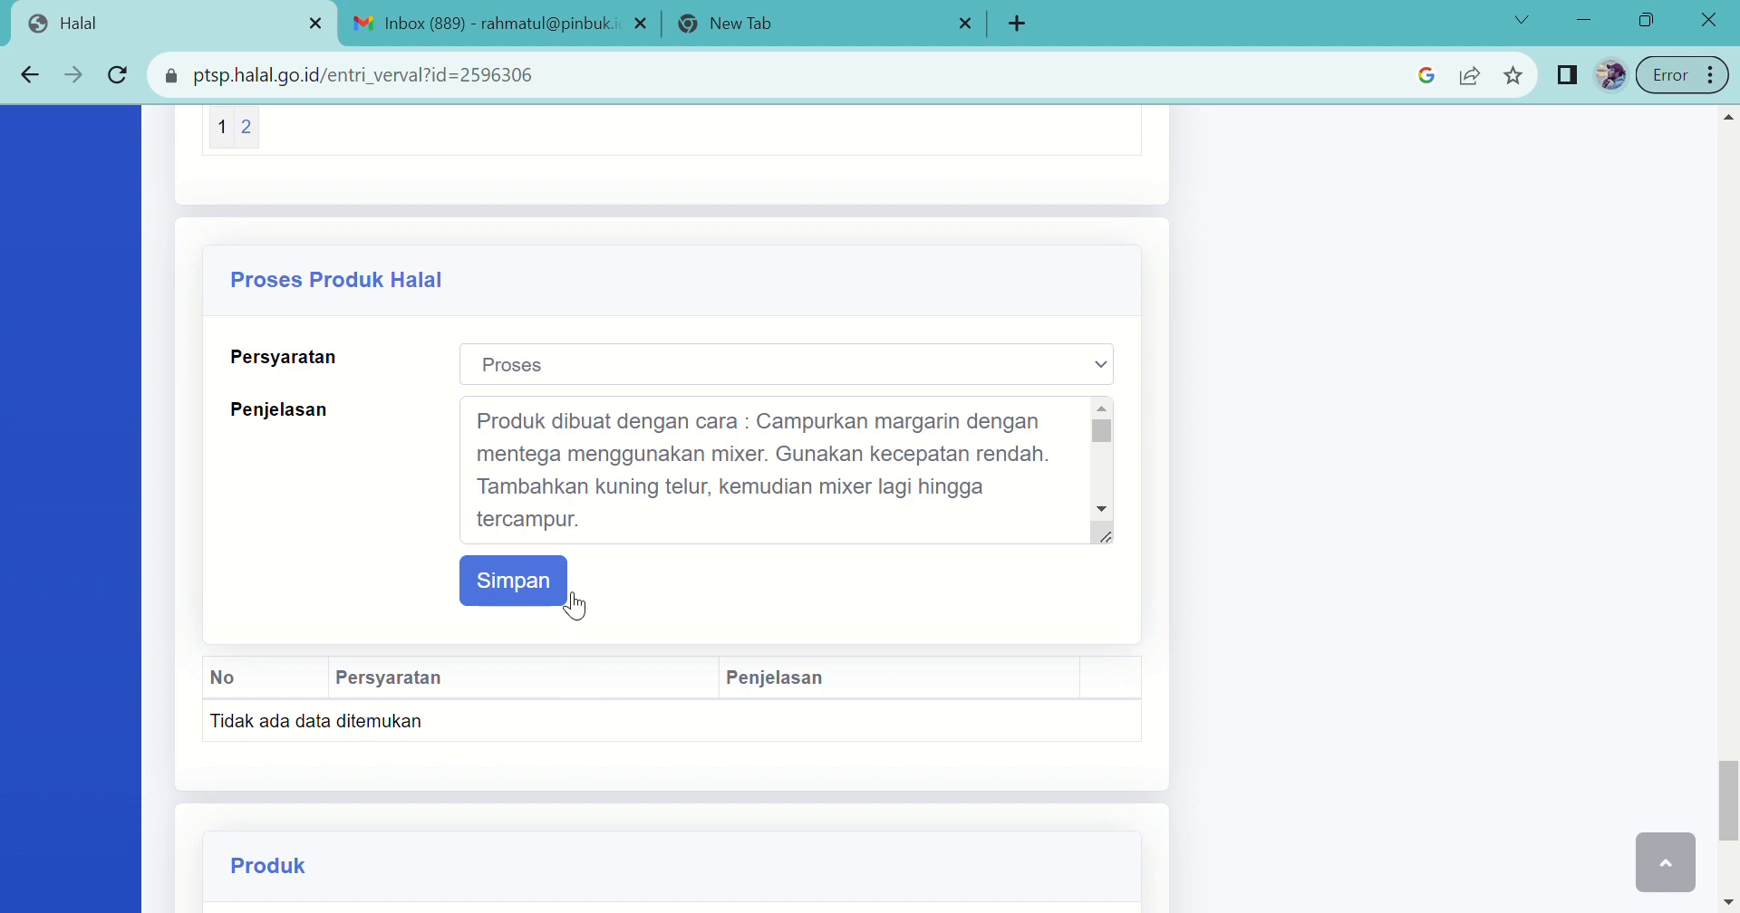
Step: Save the cookie-making description as a 'Proses' entry in Proses Produk Halal
left_click(618, 372)
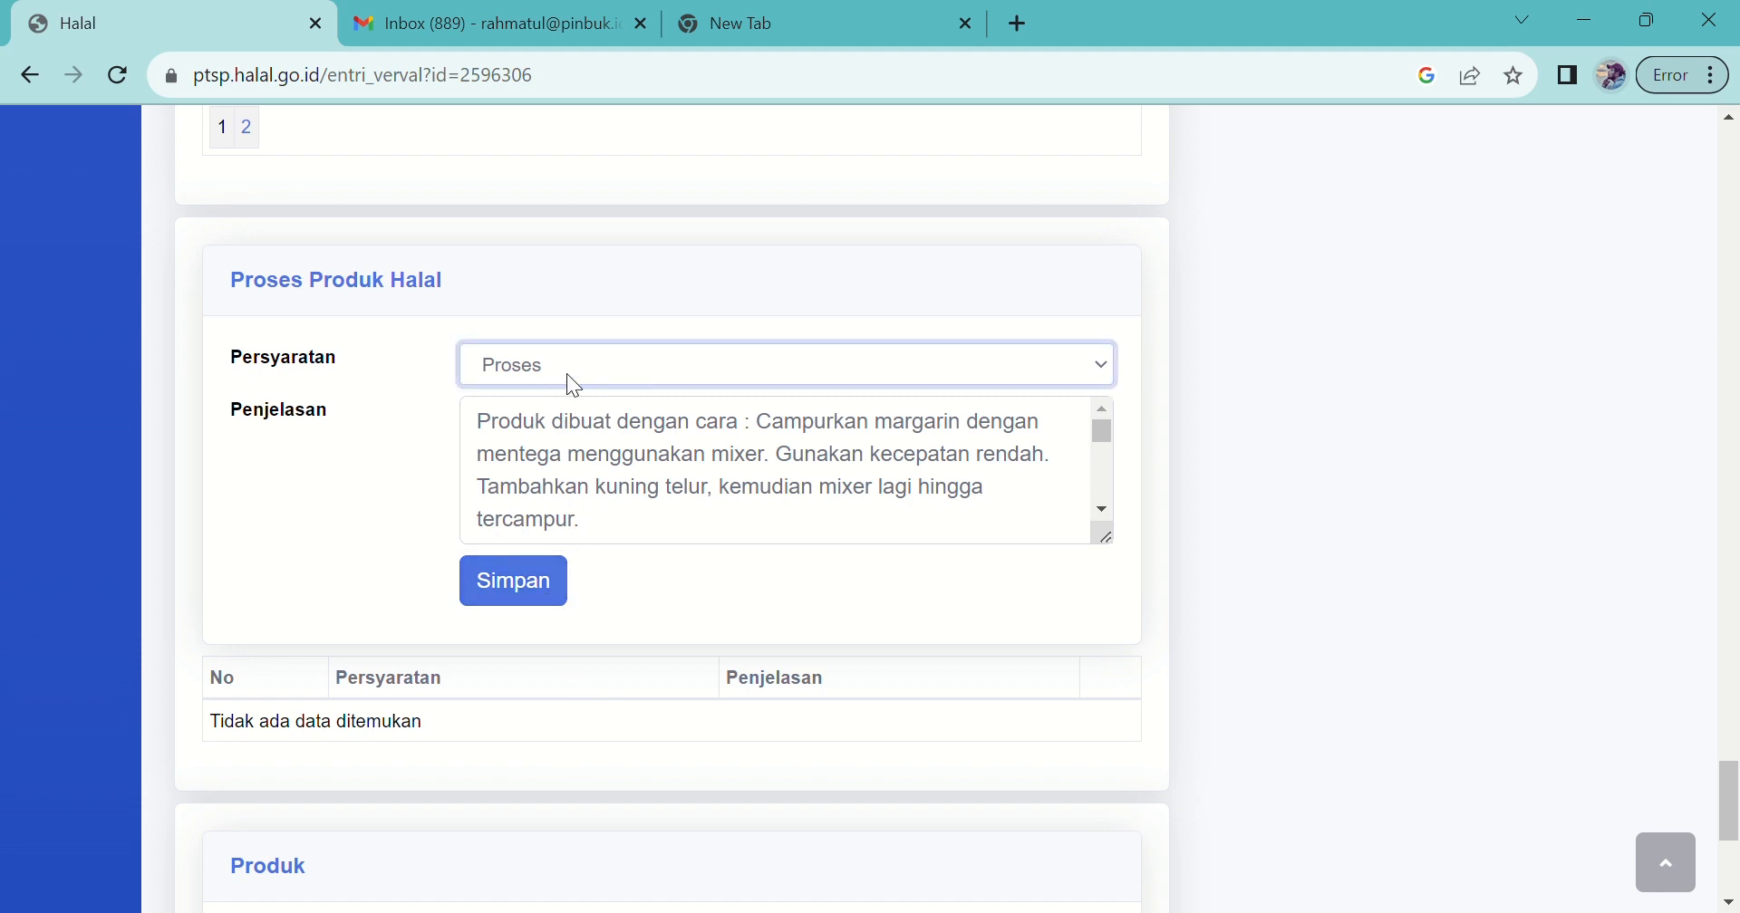
left_click(535, 589)
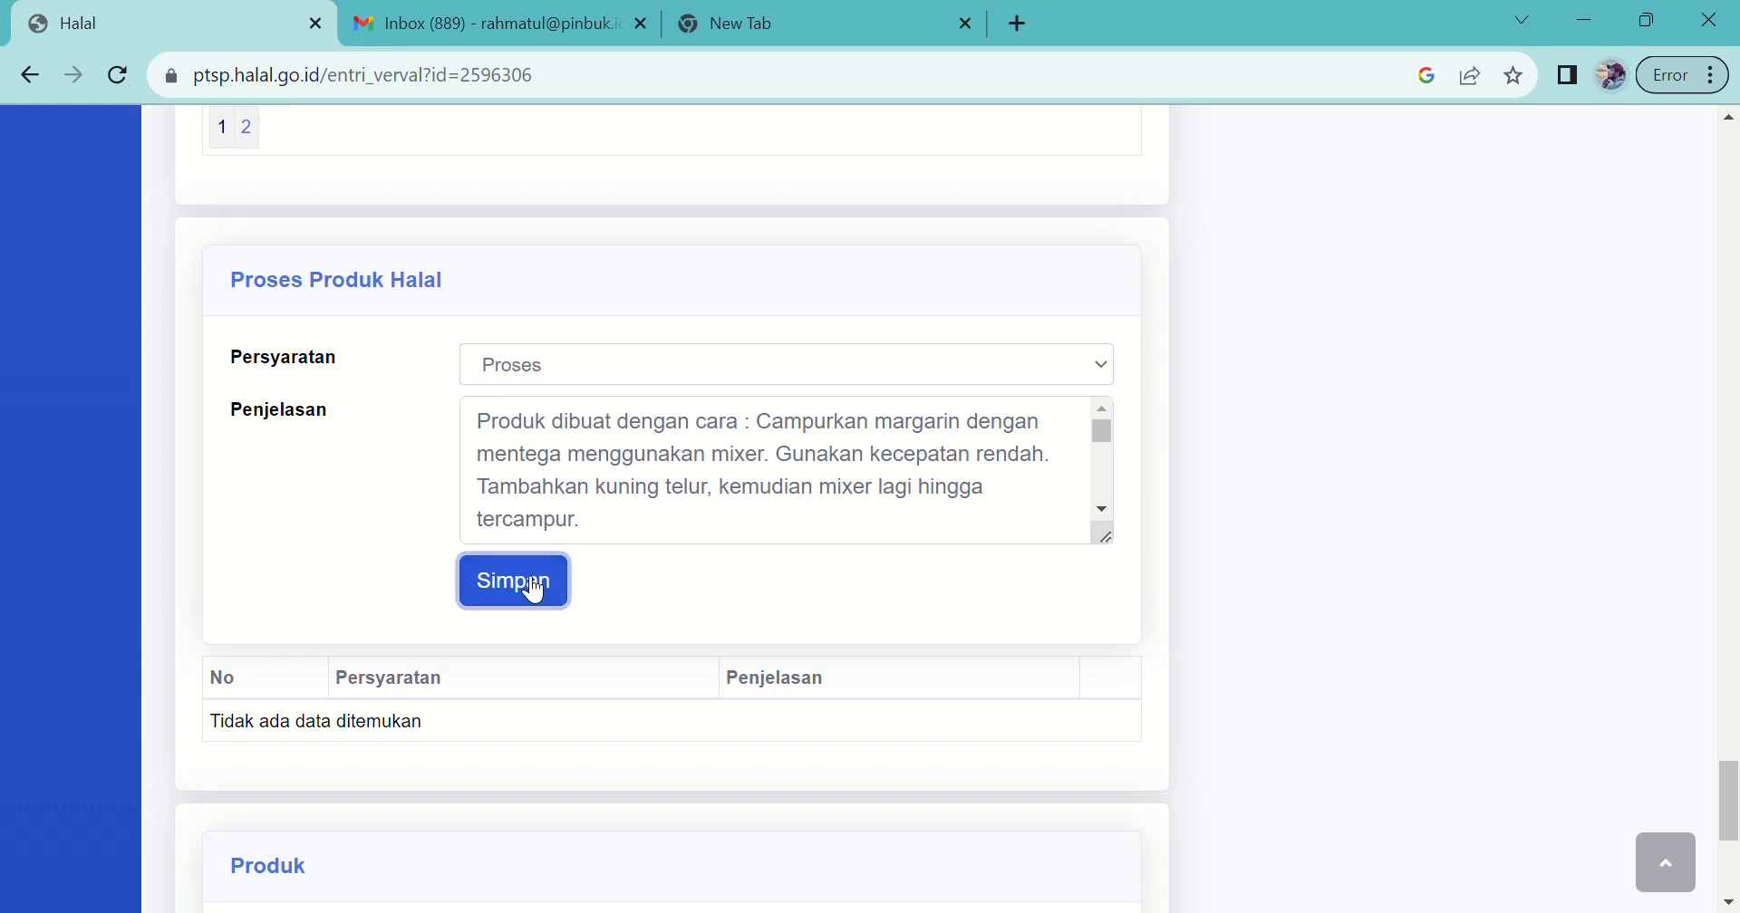
scroll(533, 743, "down", 5)
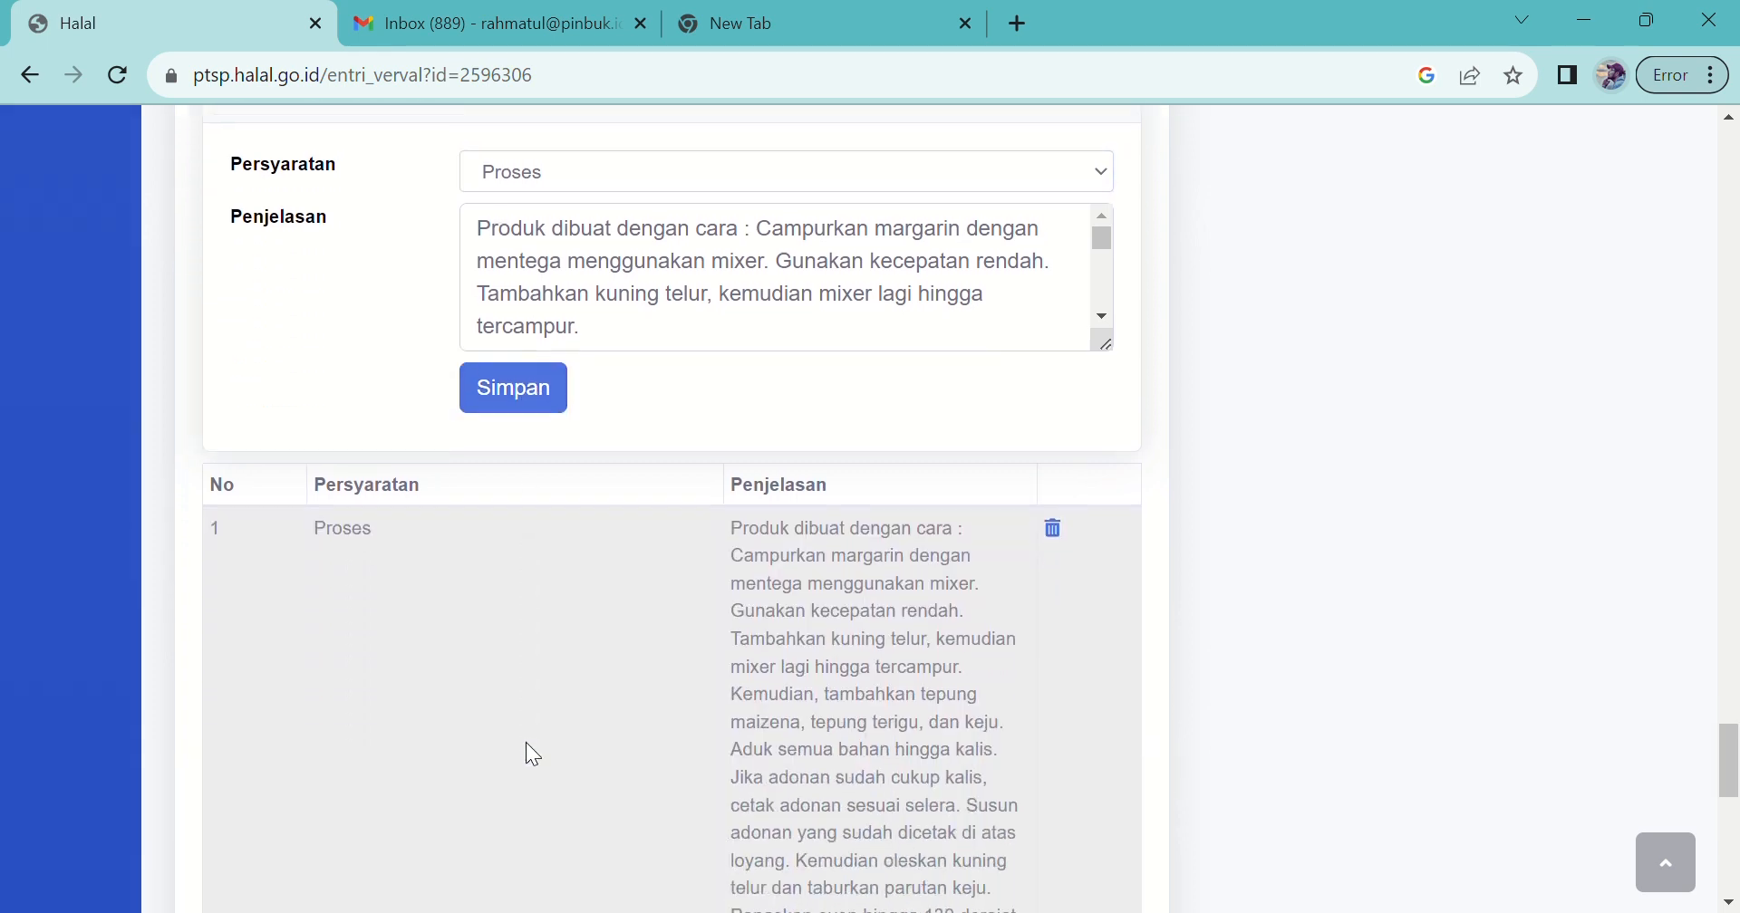
scroll(525, 743, "down", 3)
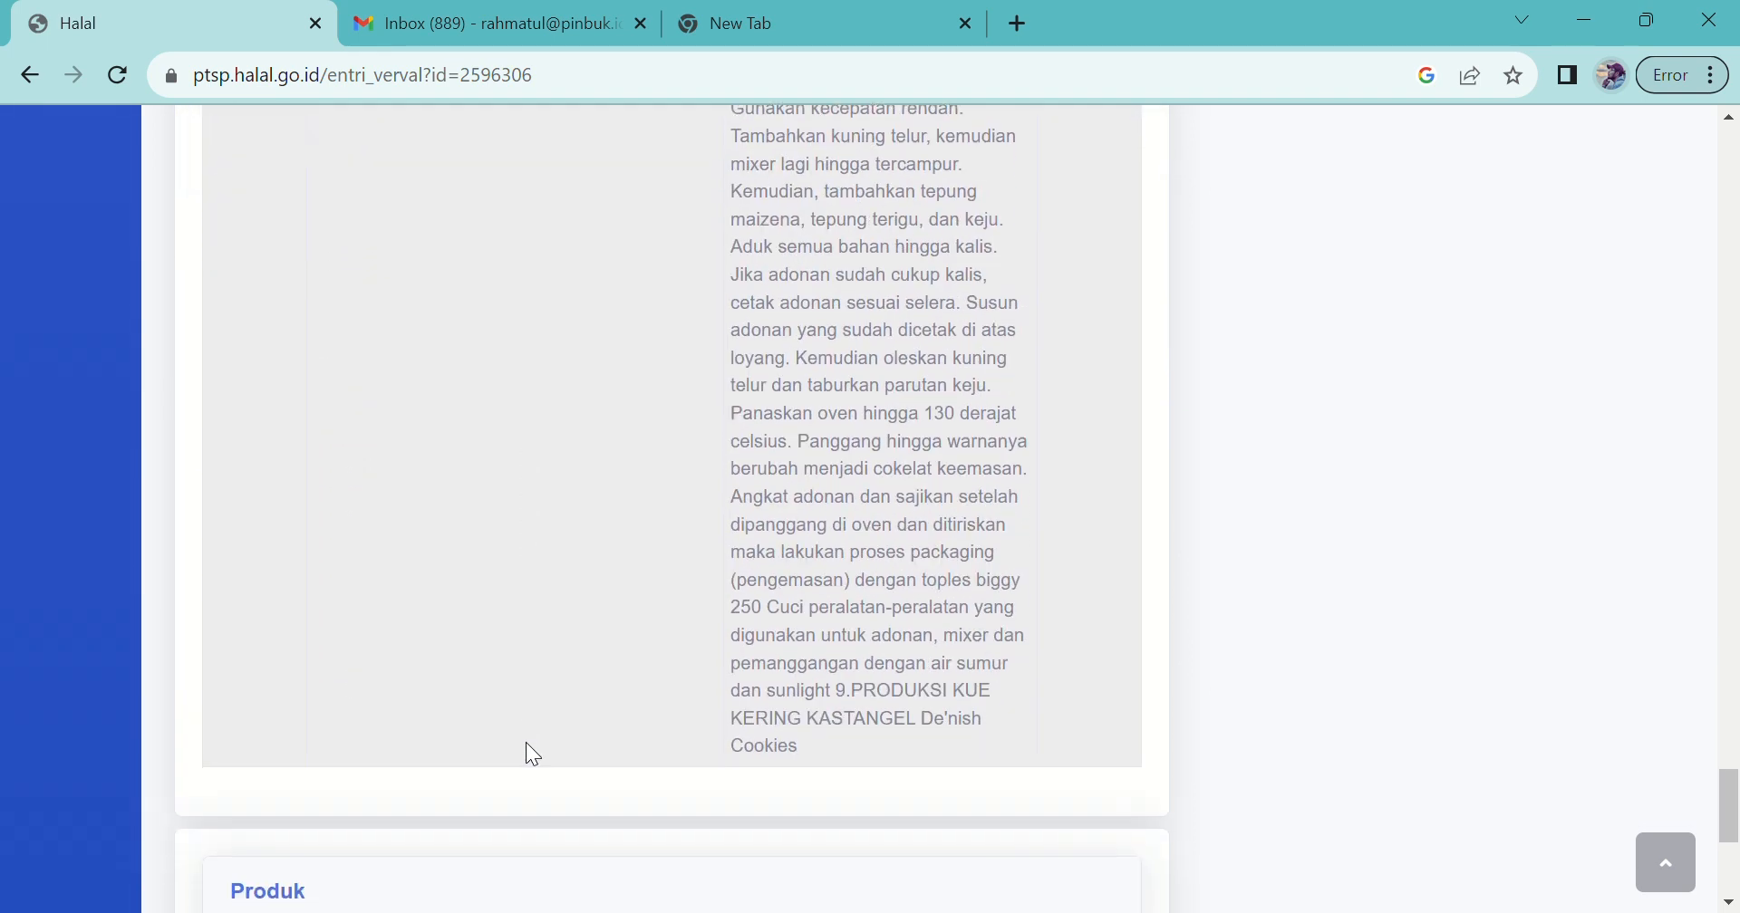
scroll(527, 744, "up", 1)
scroll(527, 745, "down", 3)
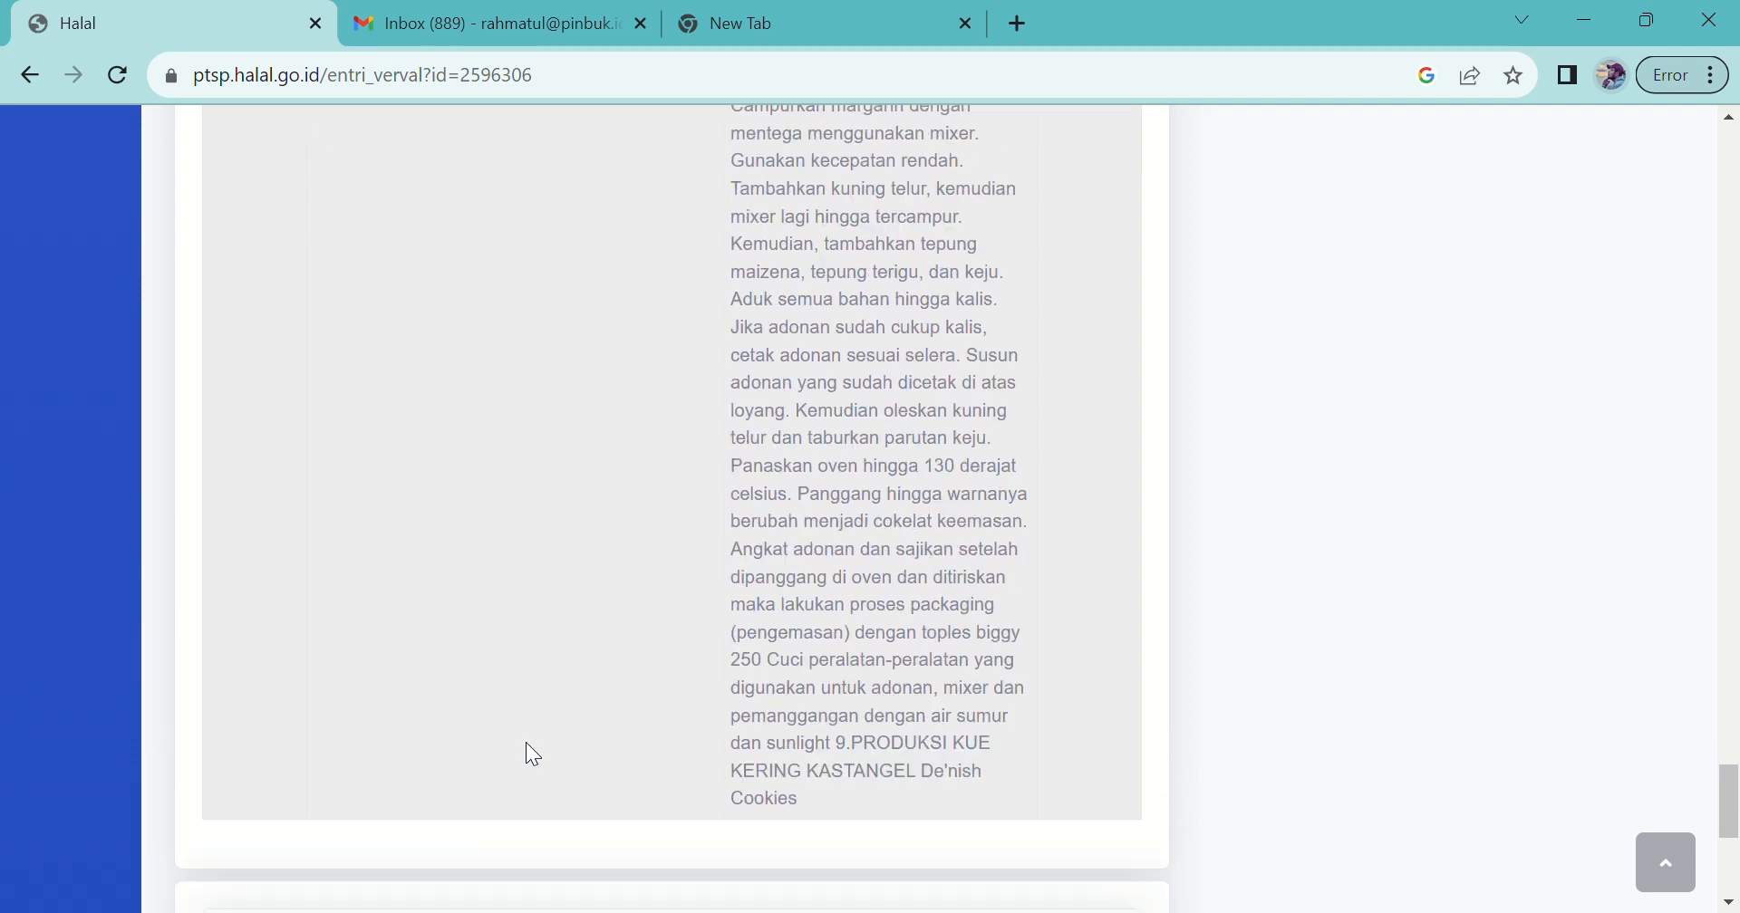
scroll(527, 745, "down", 2)
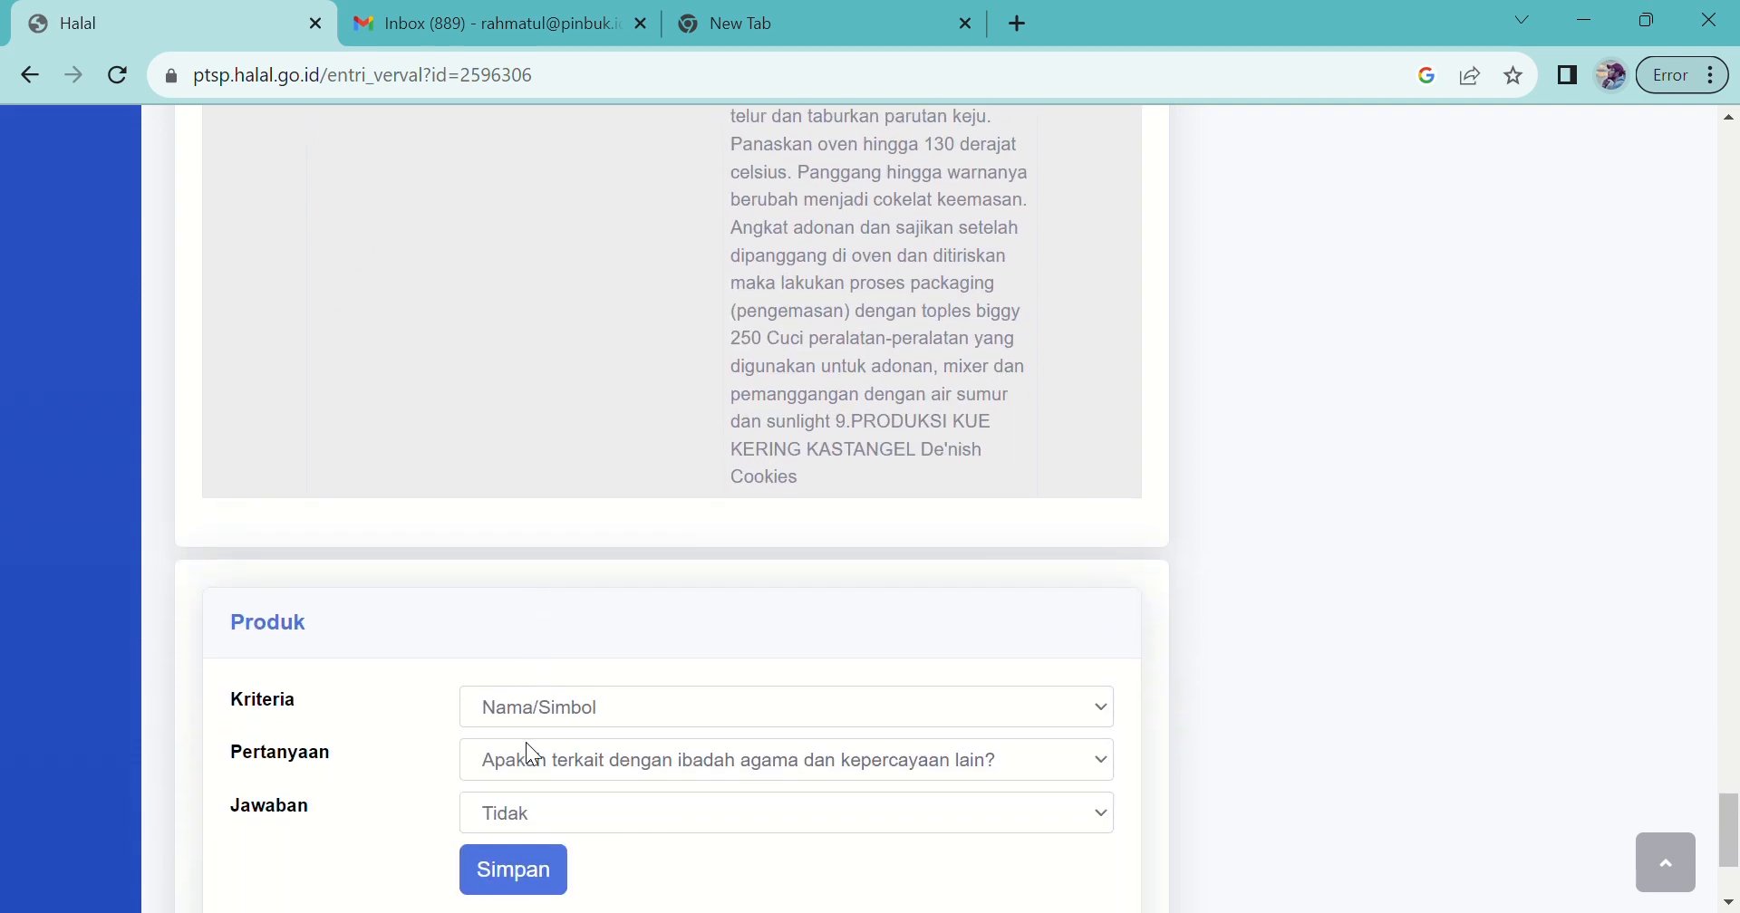
scroll(527, 744, "up", 4)
scroll(527, 745, "up", 6)
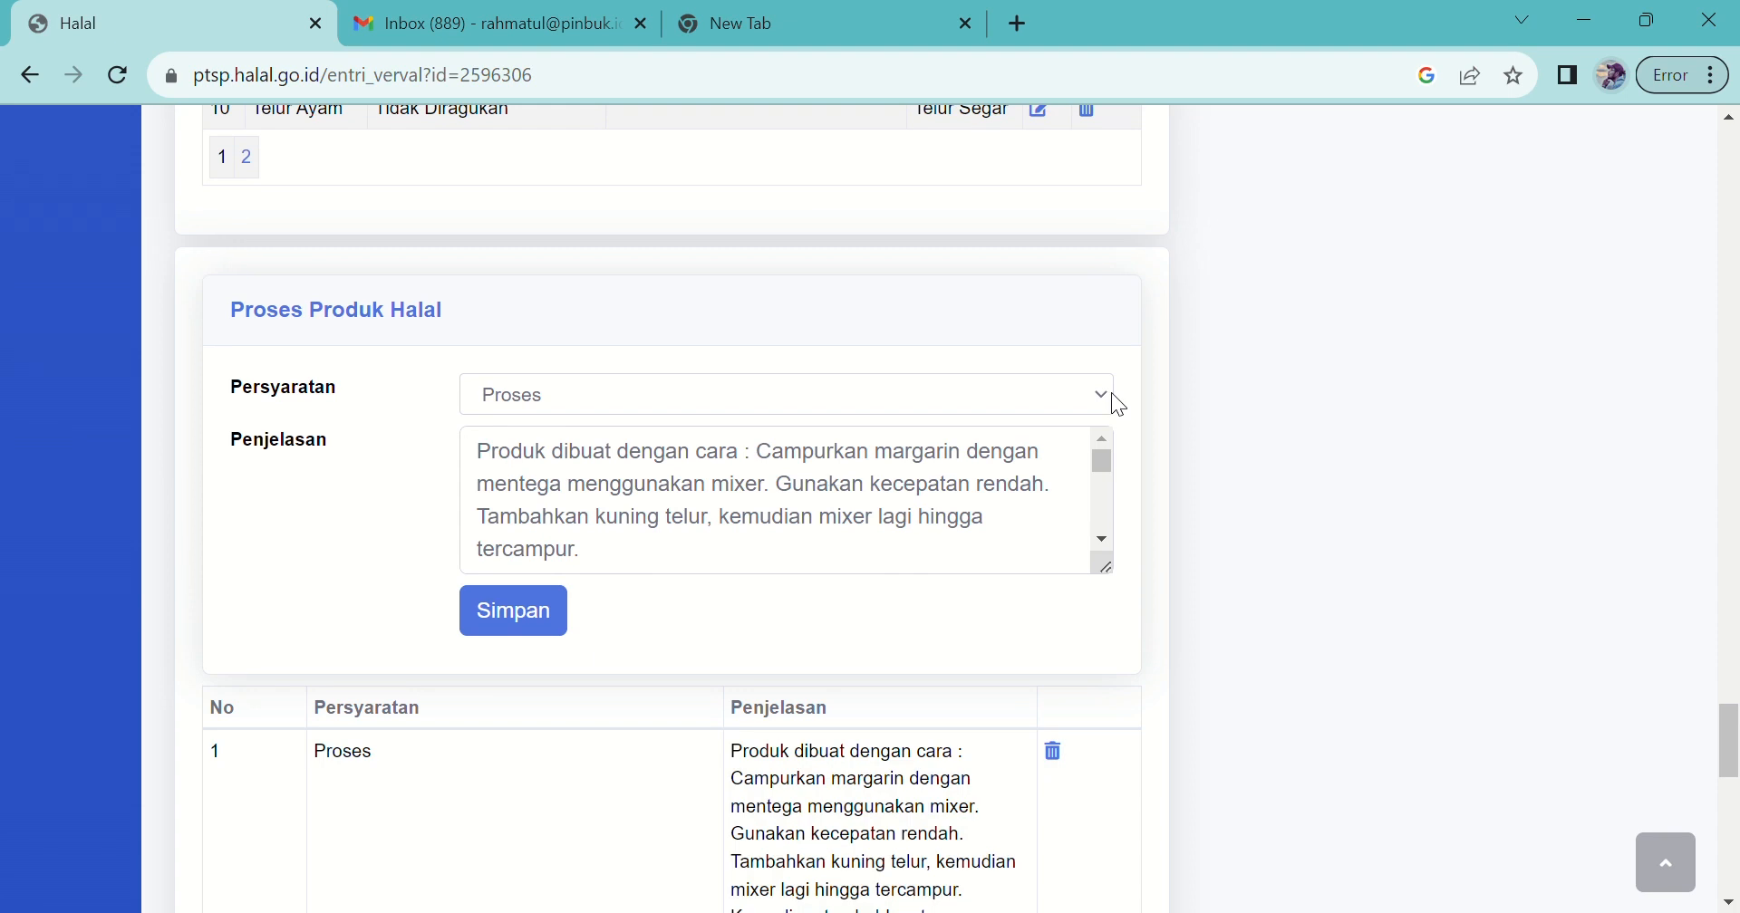
Step: Add and save a 'Kriteria SJPH' entry keeping its auto-filled verified-criteria explanation
left_click(1101, 389)
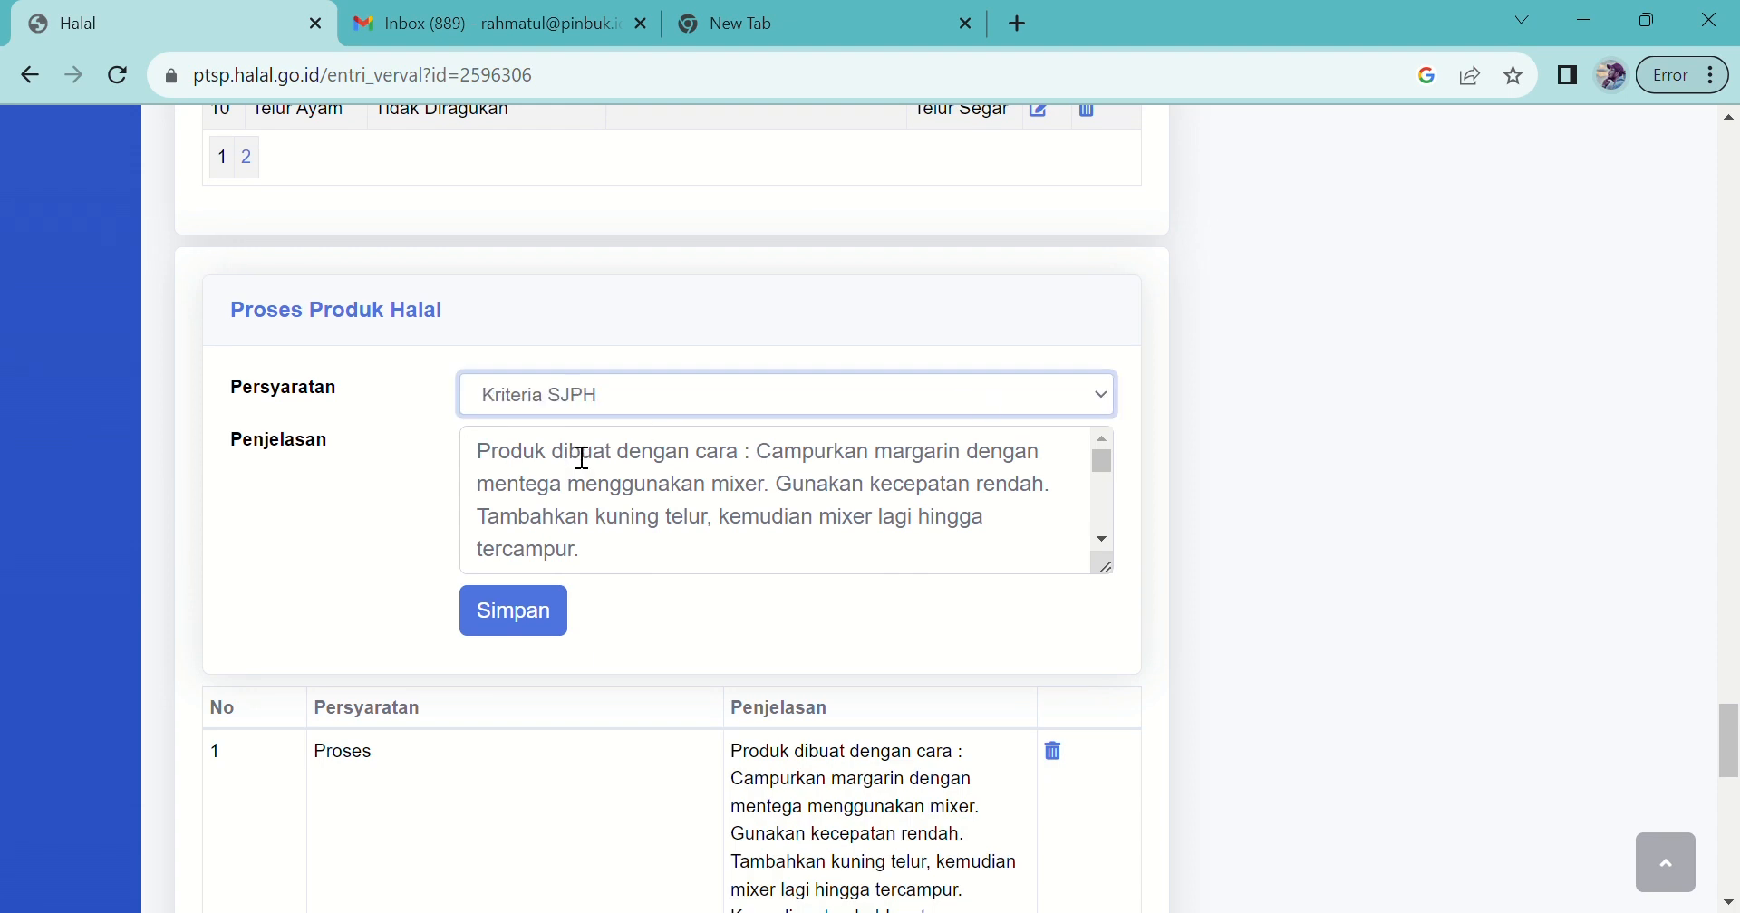
left_click(512, 625)
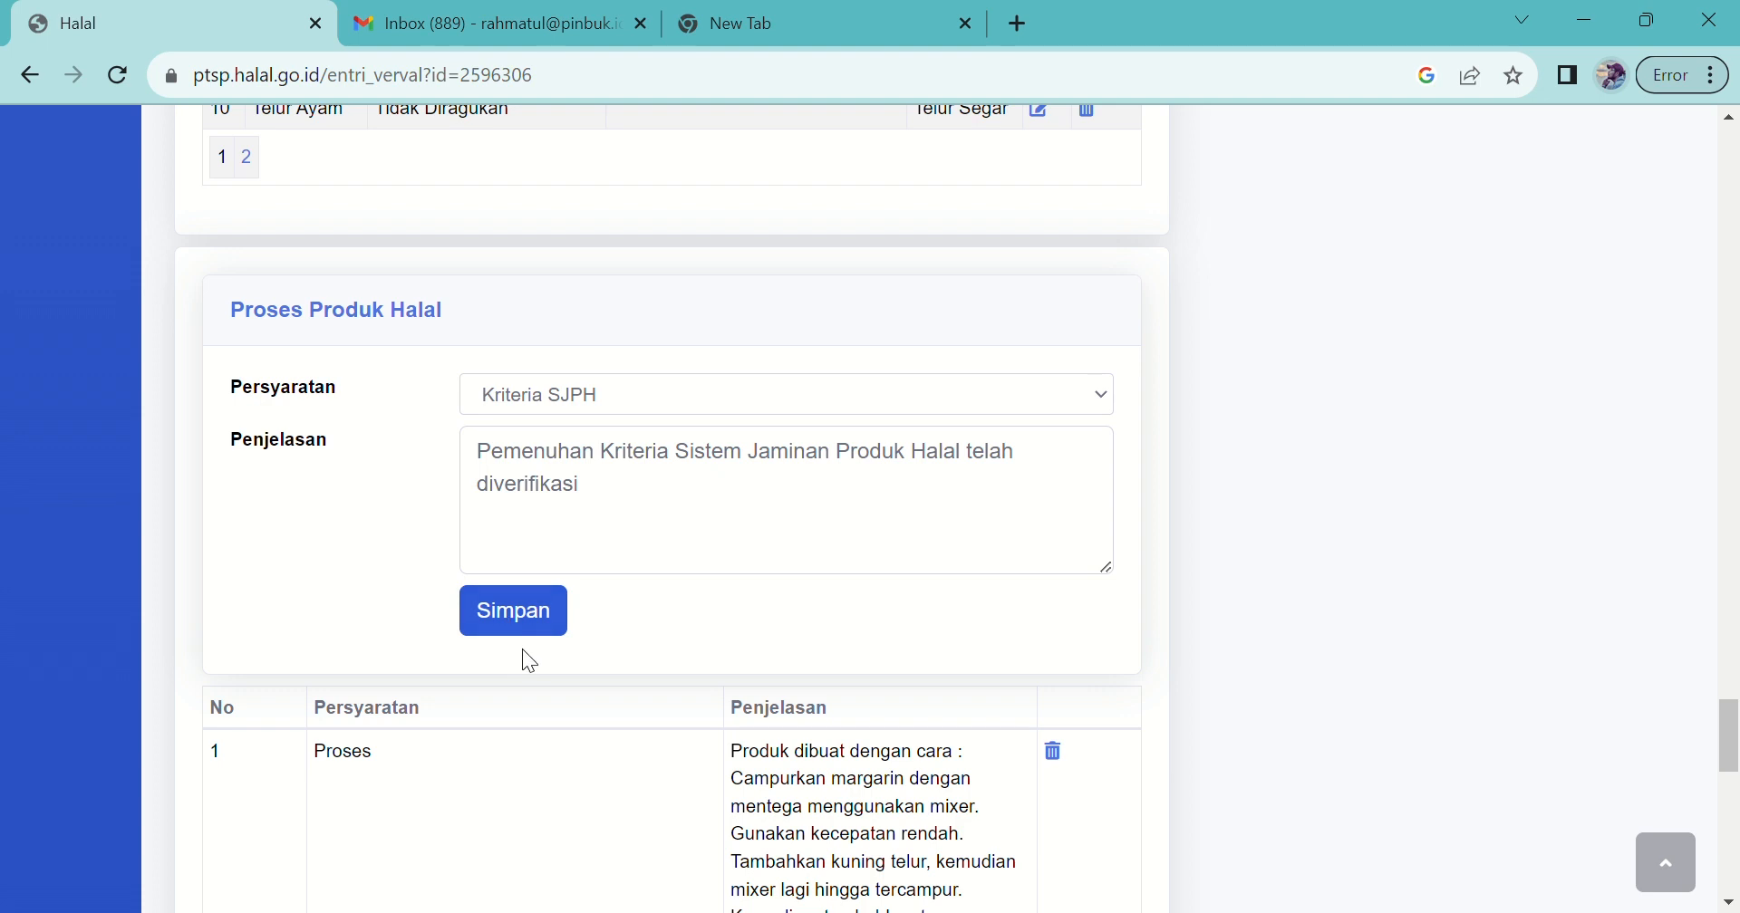
left_click(544, 610)
scroll(1122, 568, "down", 5)
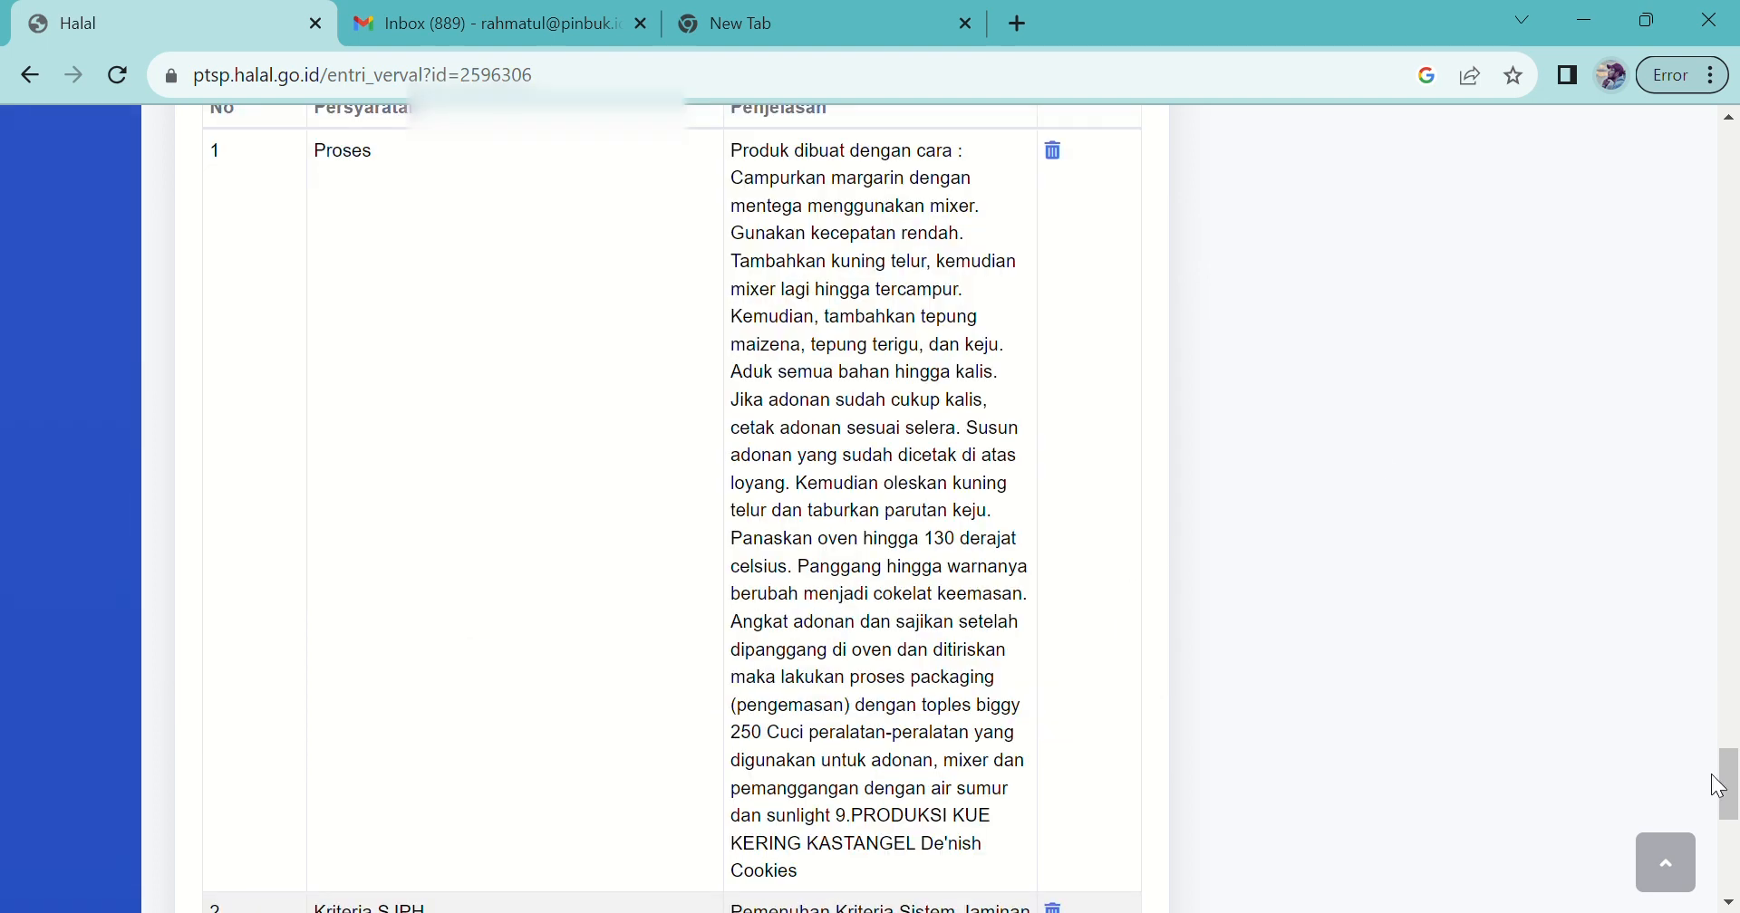
scroll(1612, 638, "up", 15)
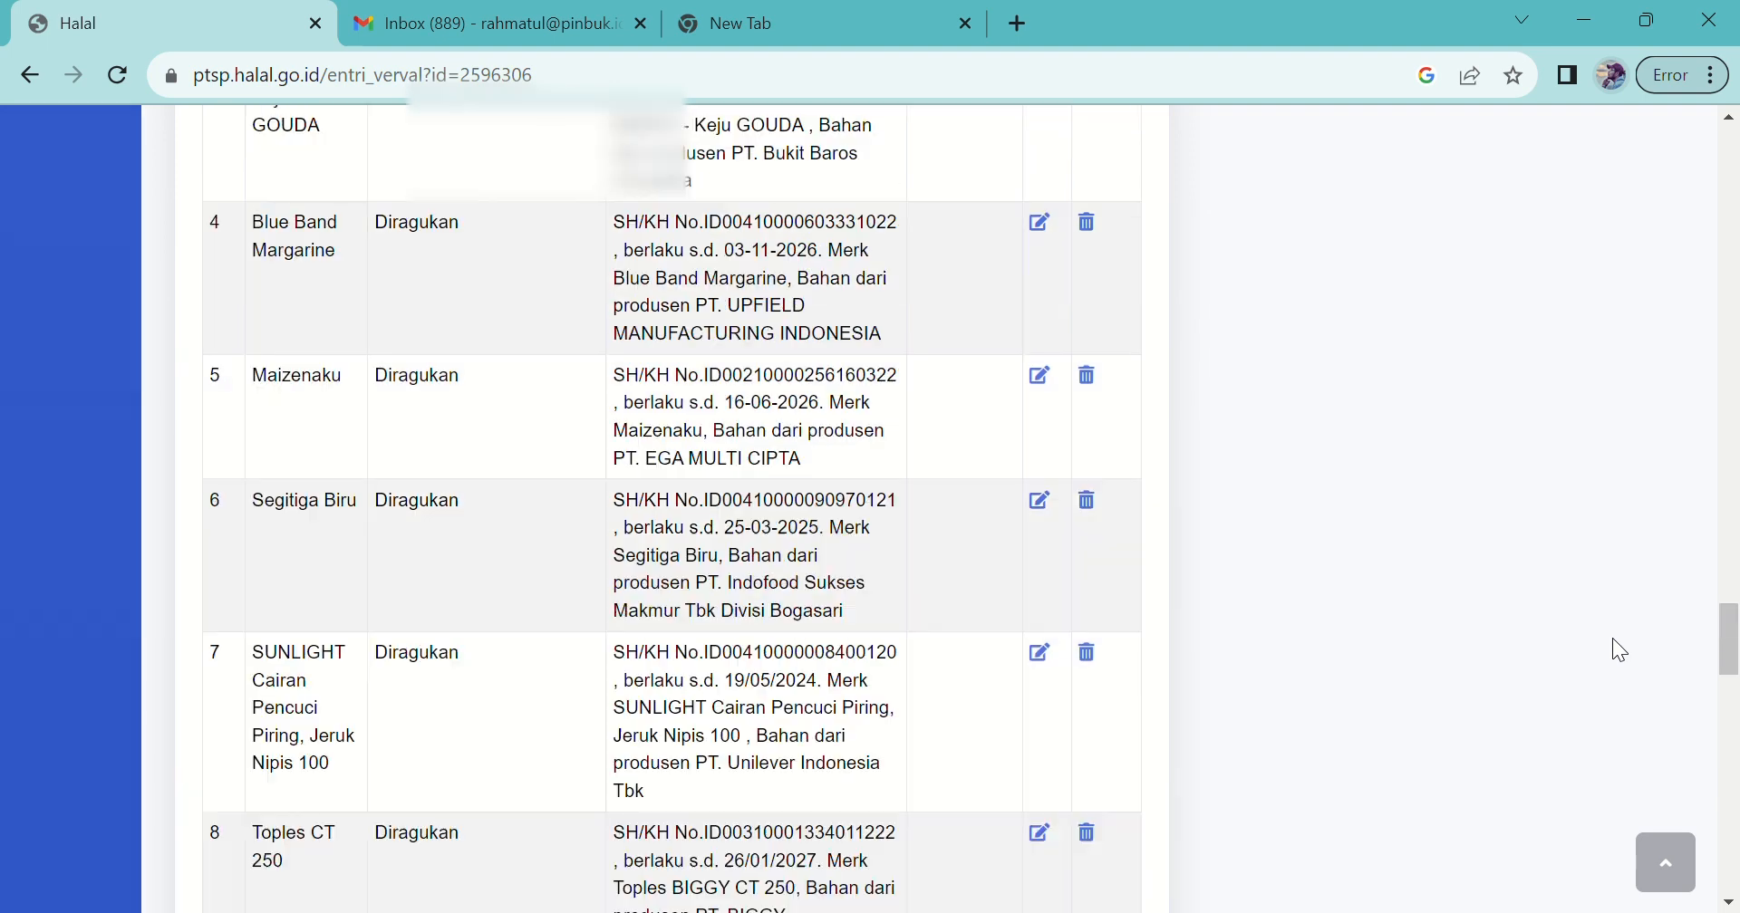
scroll(1612, 639, "up", 15)
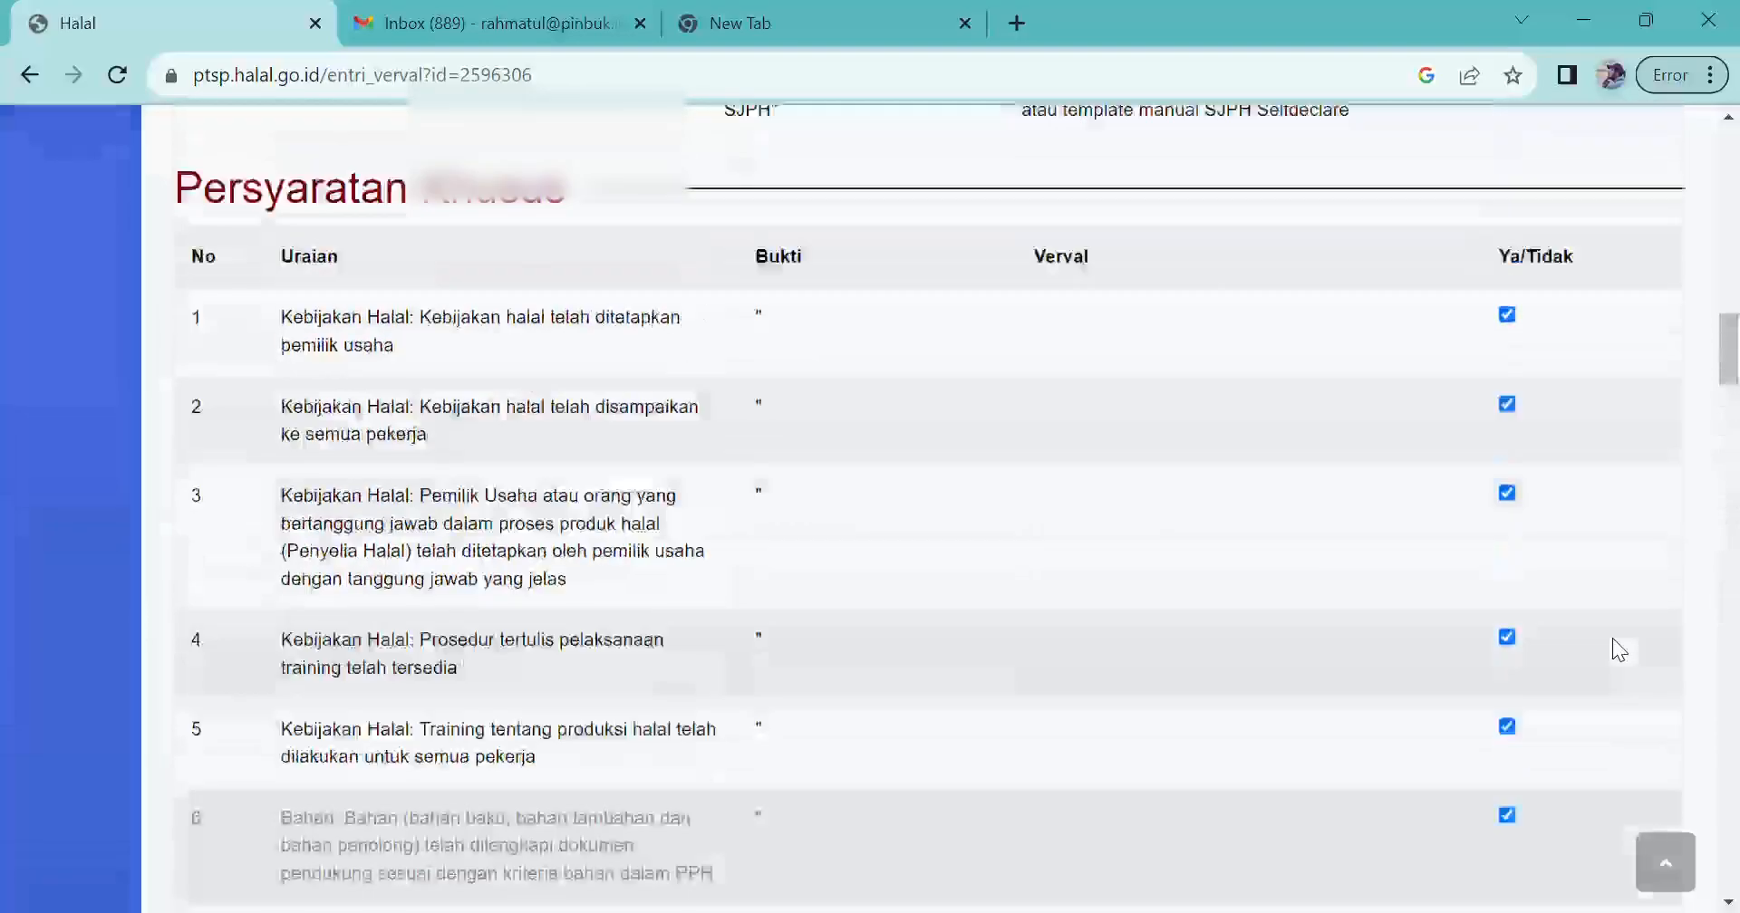
scroll(1612, 638, "up", 15)
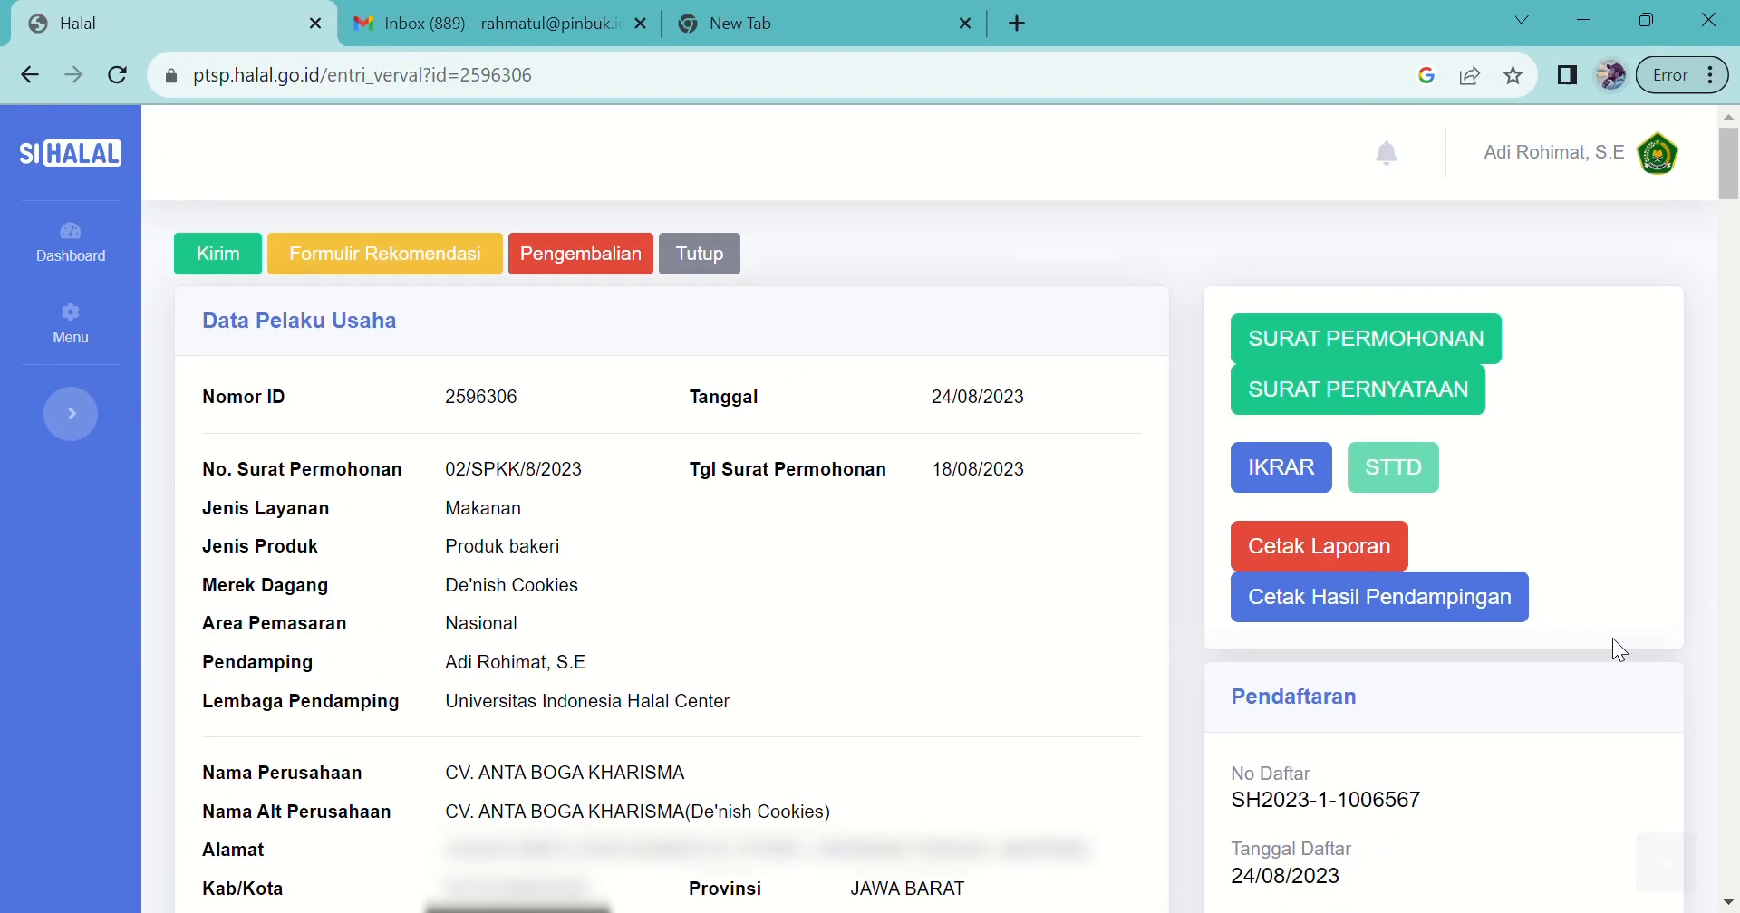
Step: Review the SURAT PERMOHONAN request letter and SURAT PERNYATAAN statement letter PDFs
left_click(1368, 347)
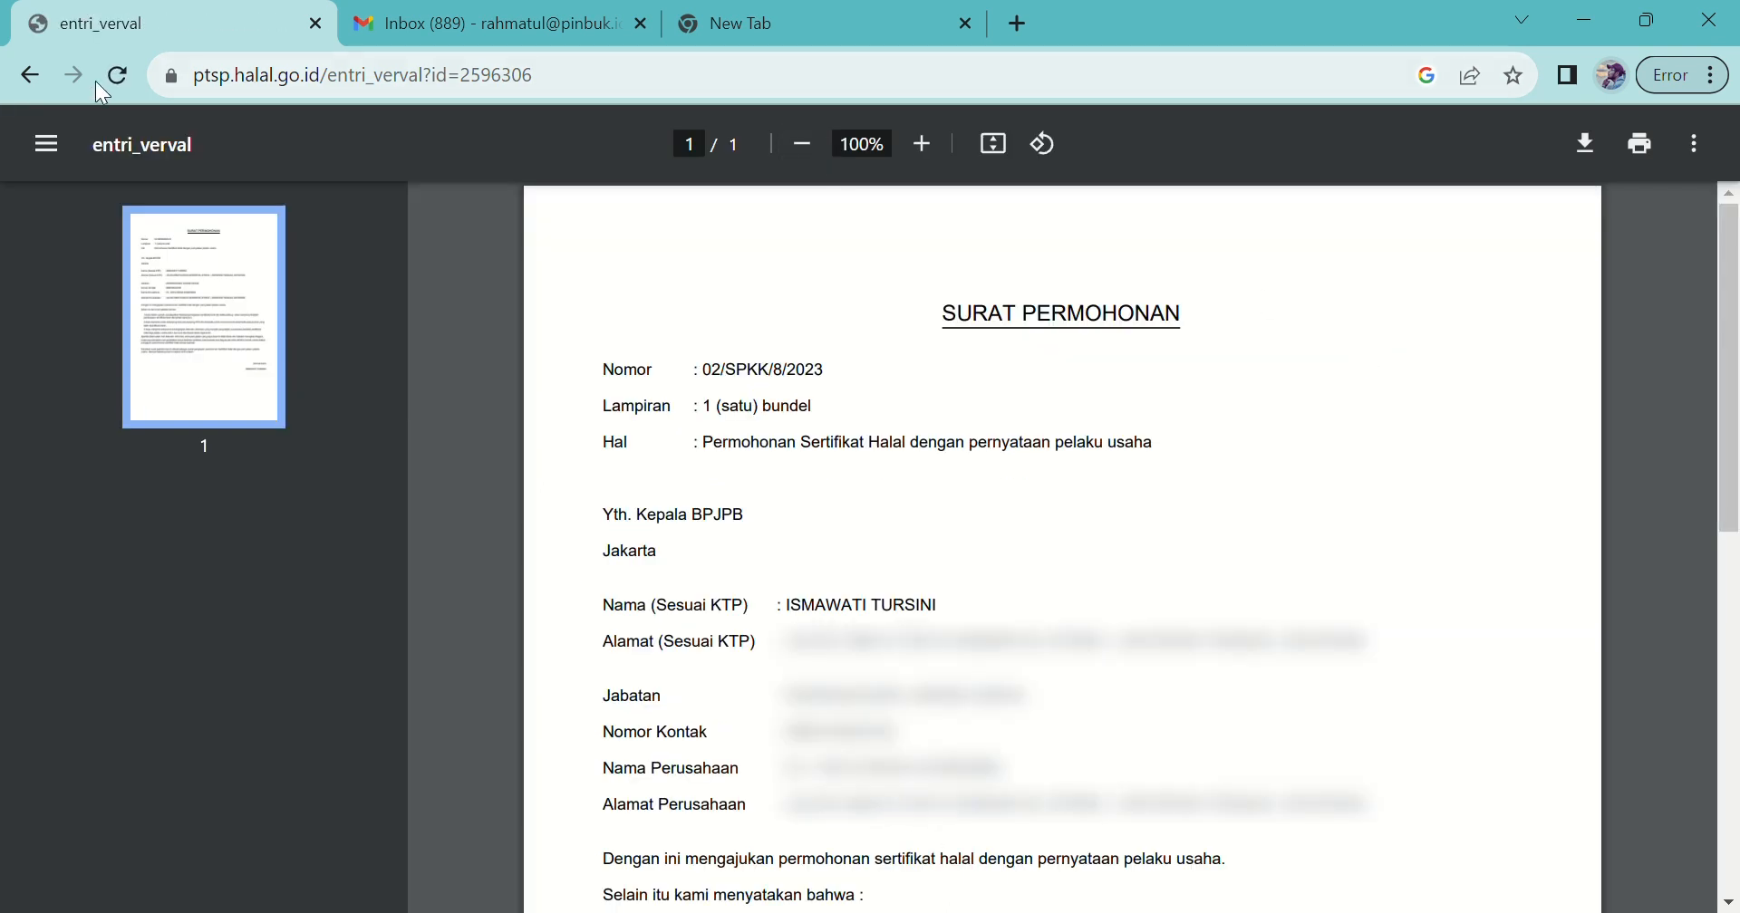
left_click(20, 77)
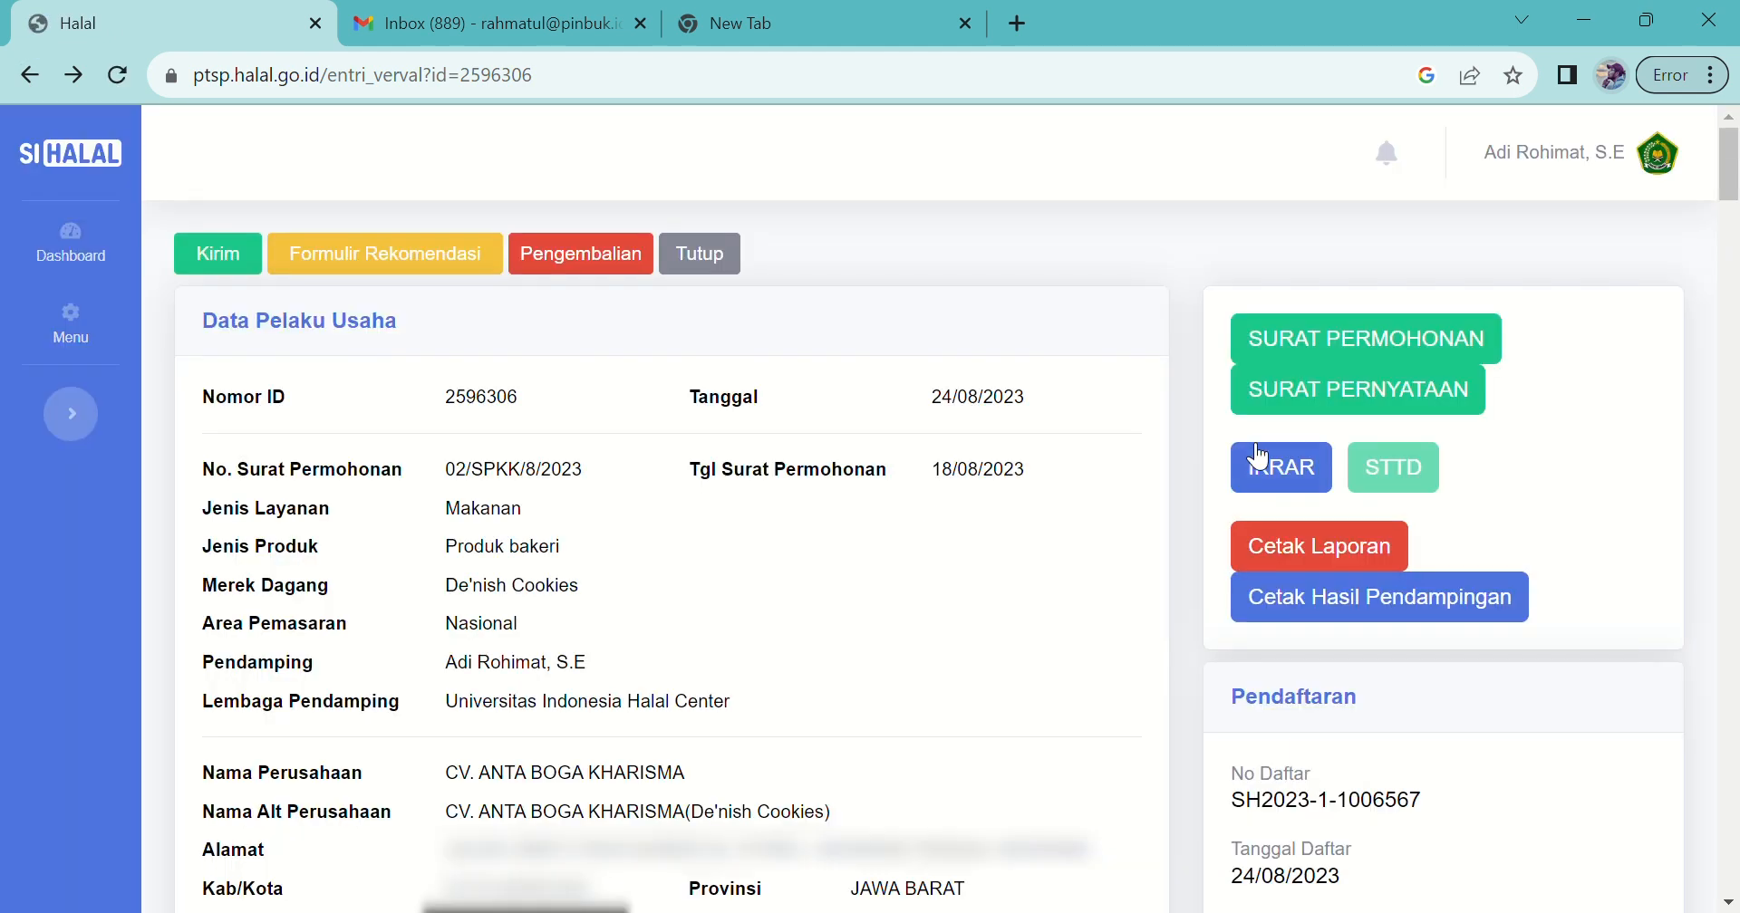
left_click(1321, 388)
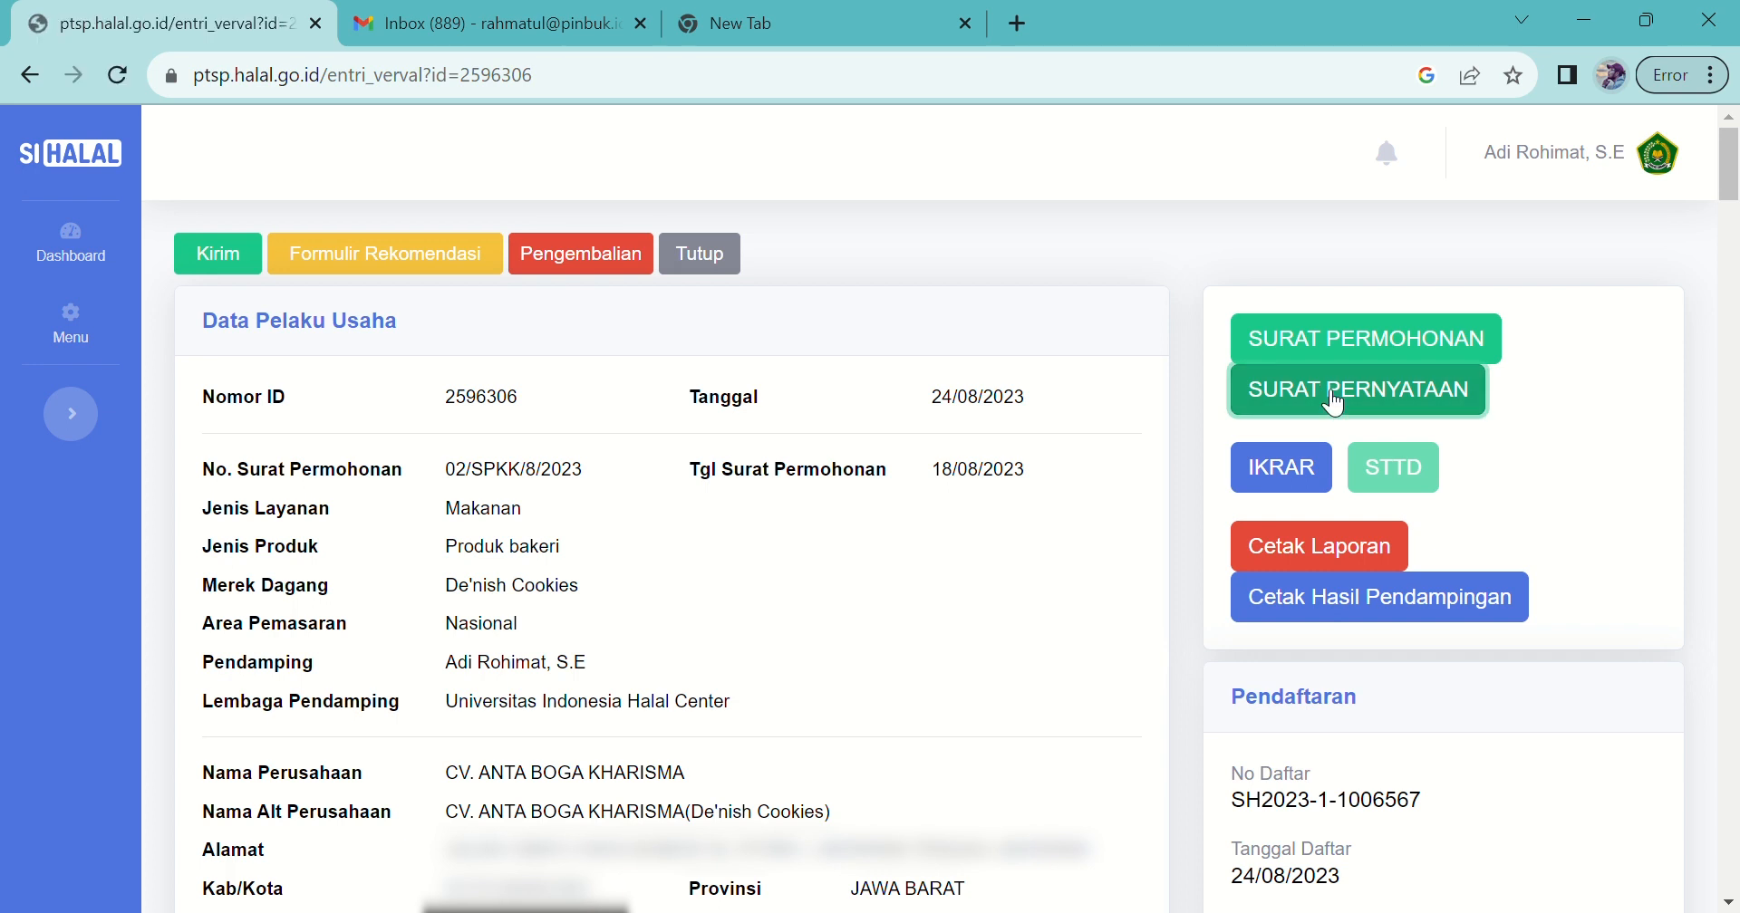
scroll(645, 299, "down", 6)
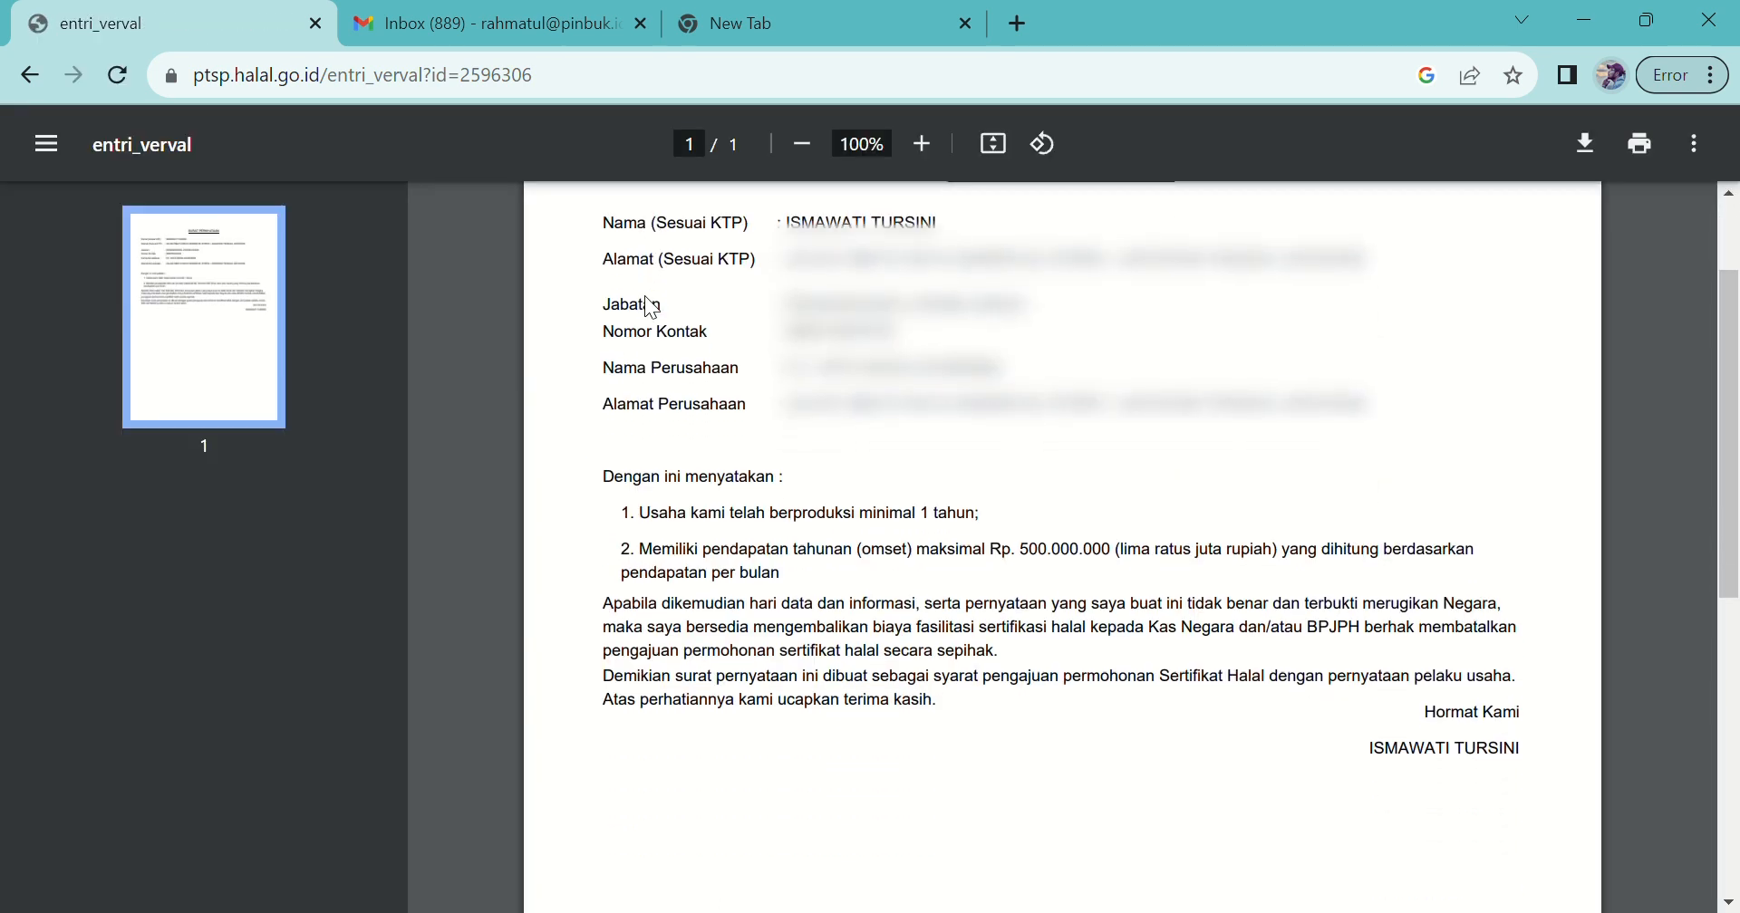
scroll(651, 308, "down", 1)
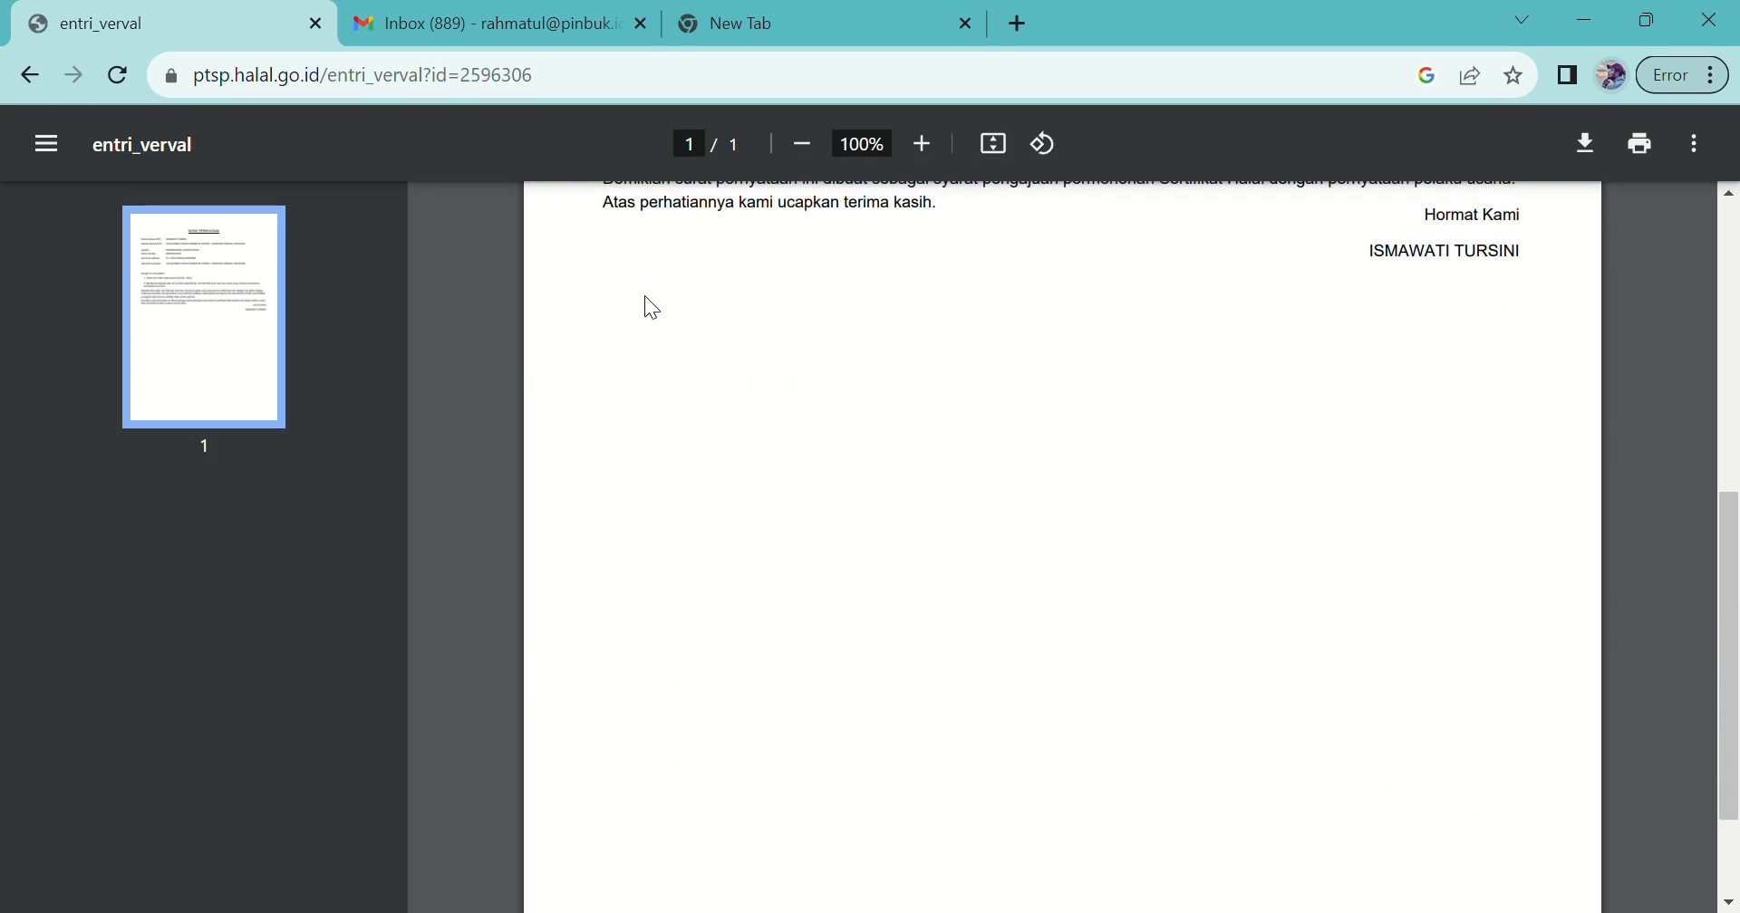
left_click(40, 74)
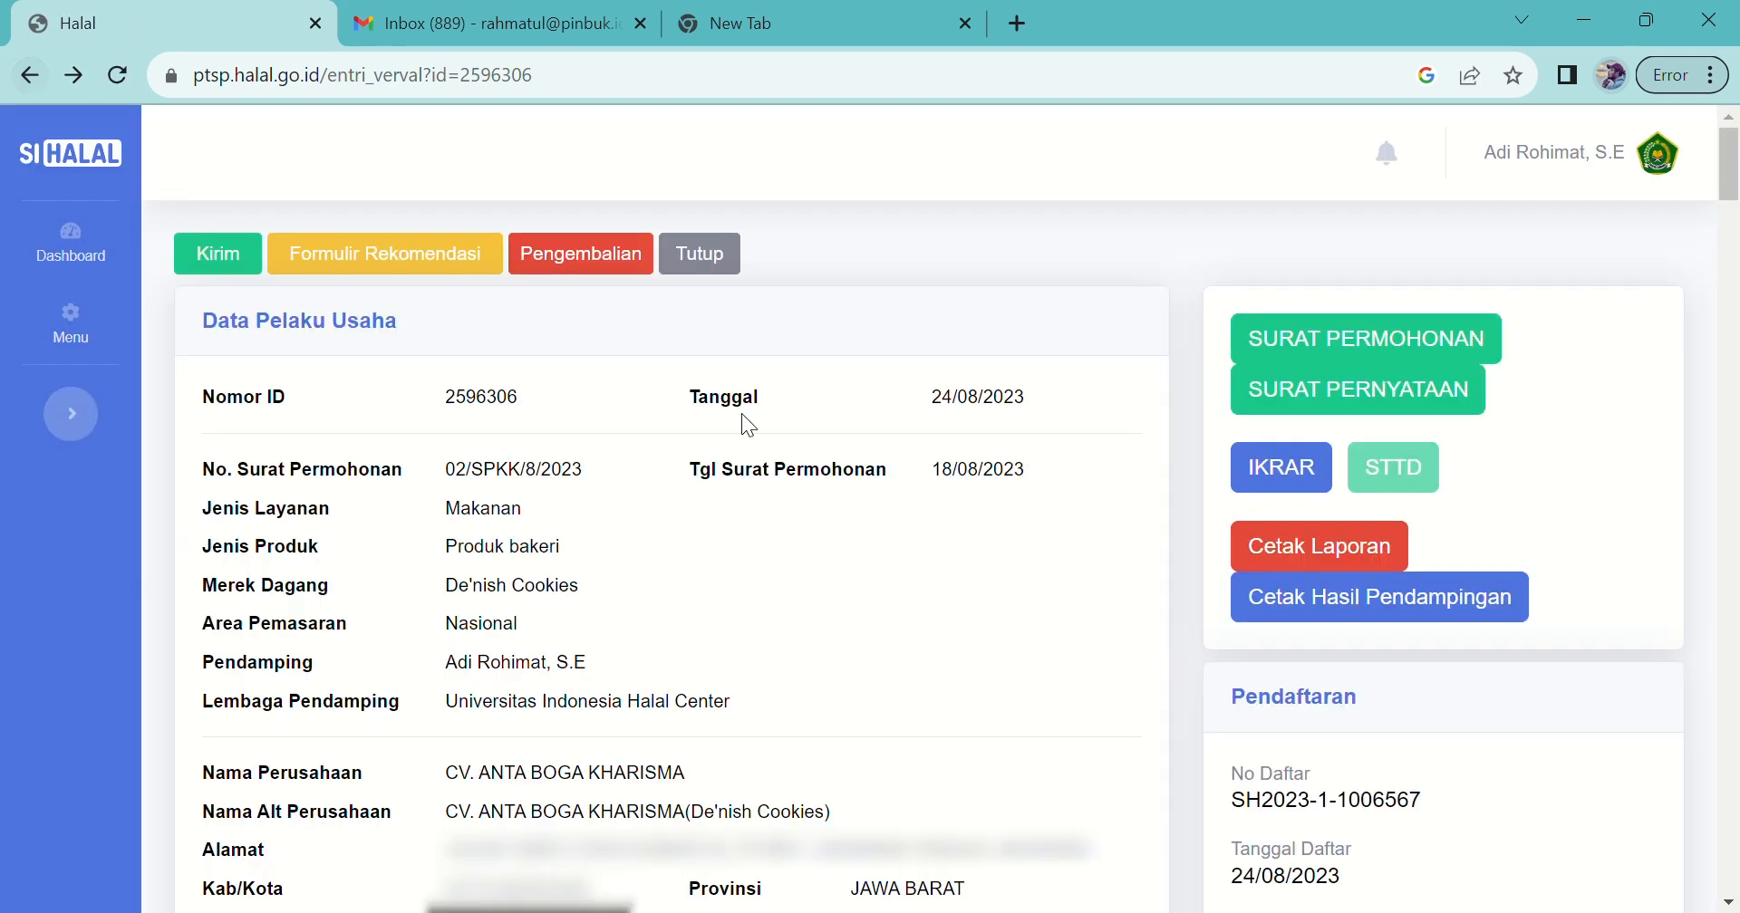
Step: Review the IKRAR pledge PDF and return to the verification page's recommendation section
left_click(1279, 476)
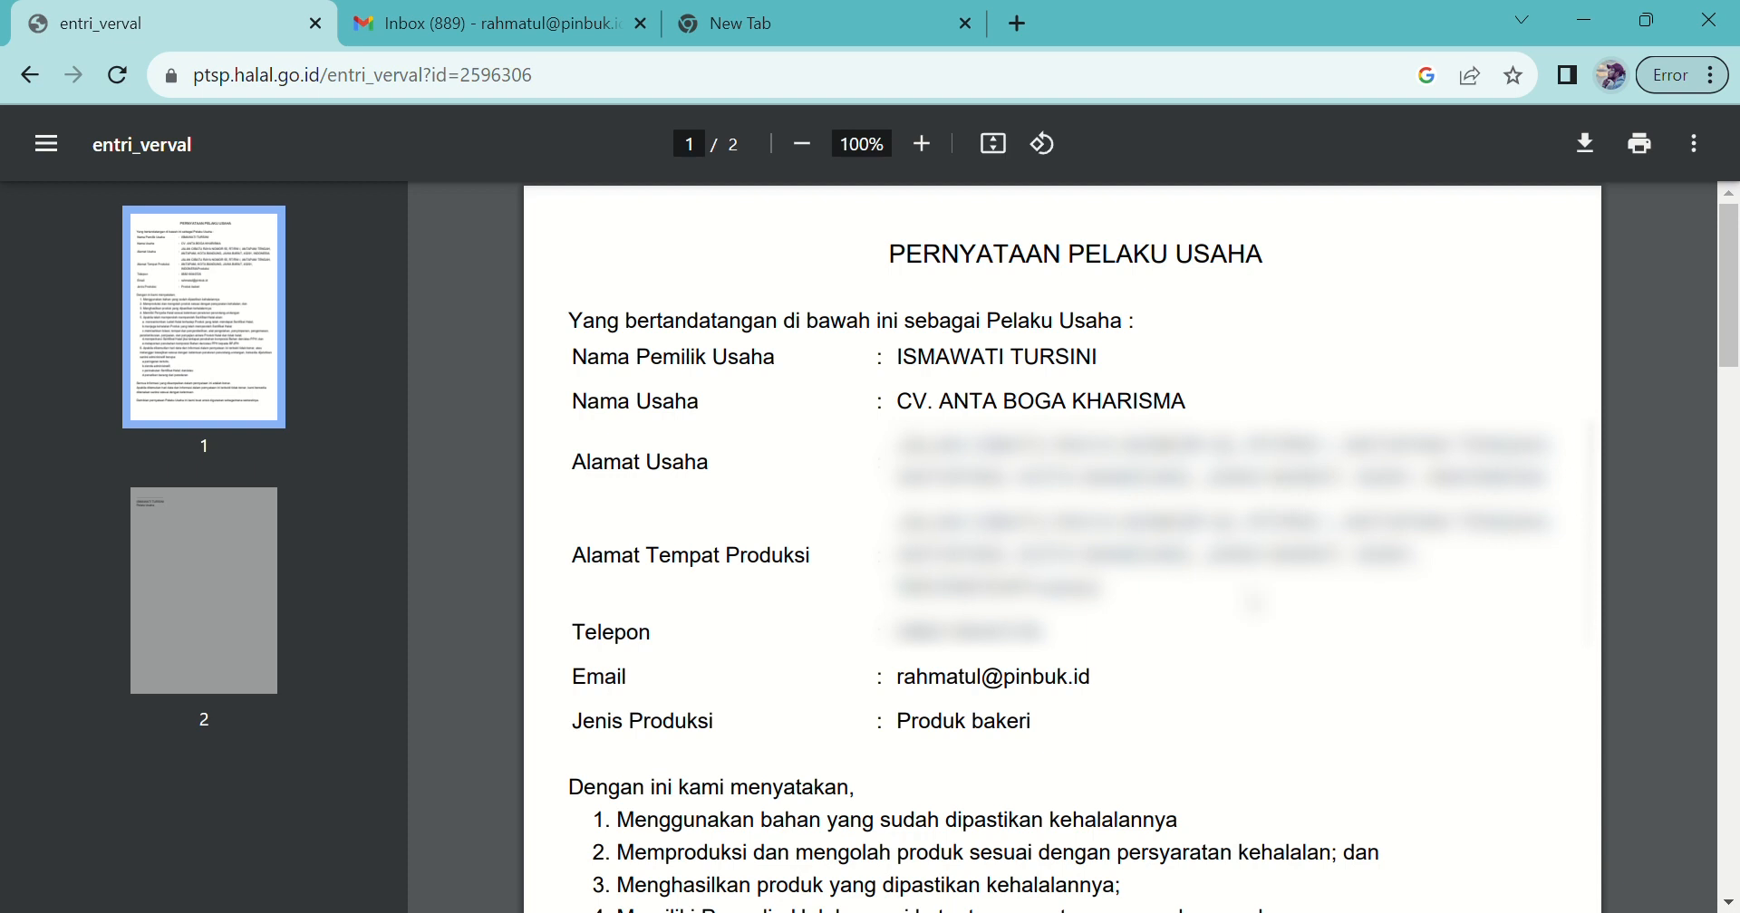
scroll(1253, 598, "down", 4)
scroll(1253, 598, "down", 4)
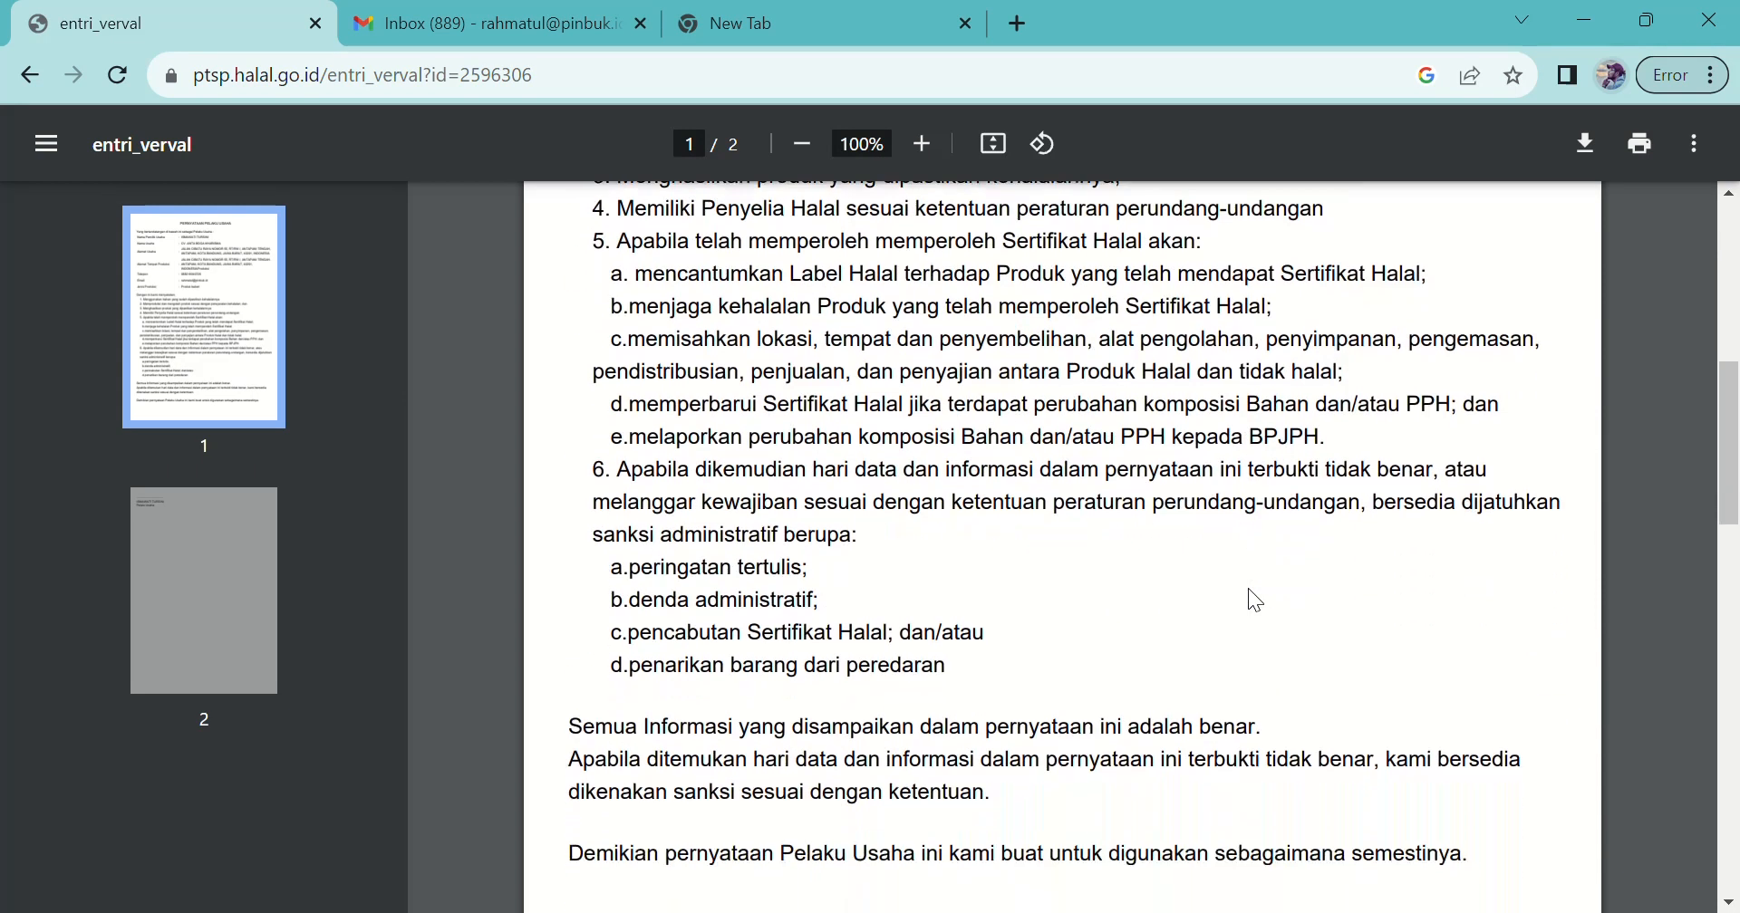
left_click(29, 78)
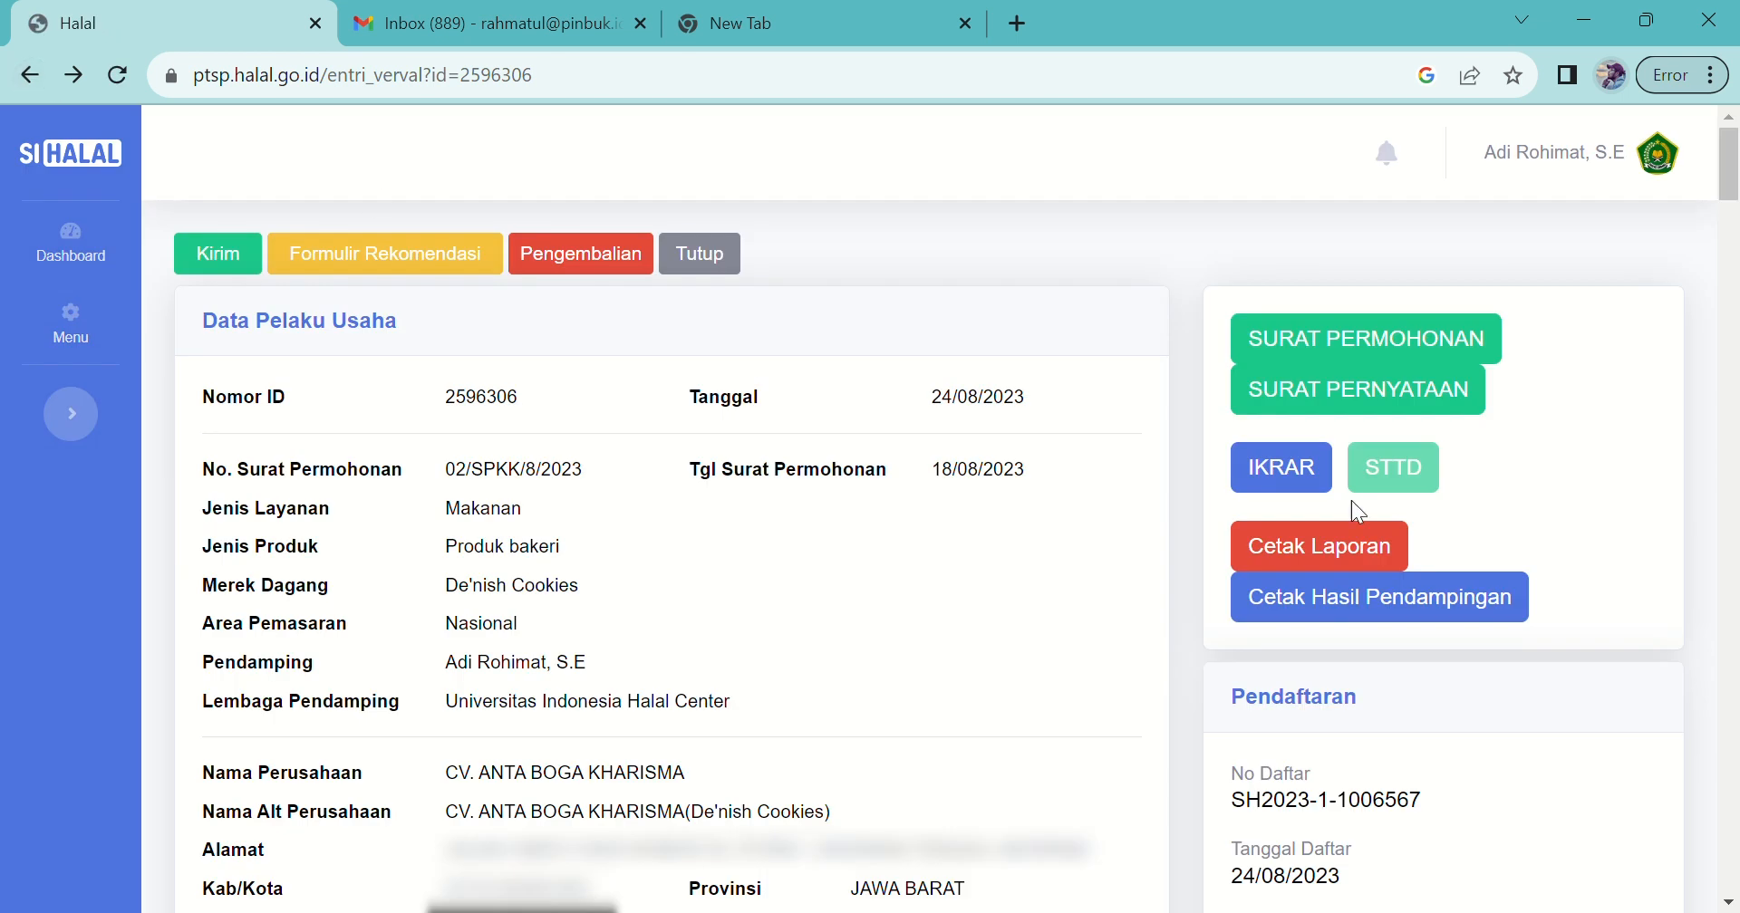
scroll(1410, 470, "down", 1)
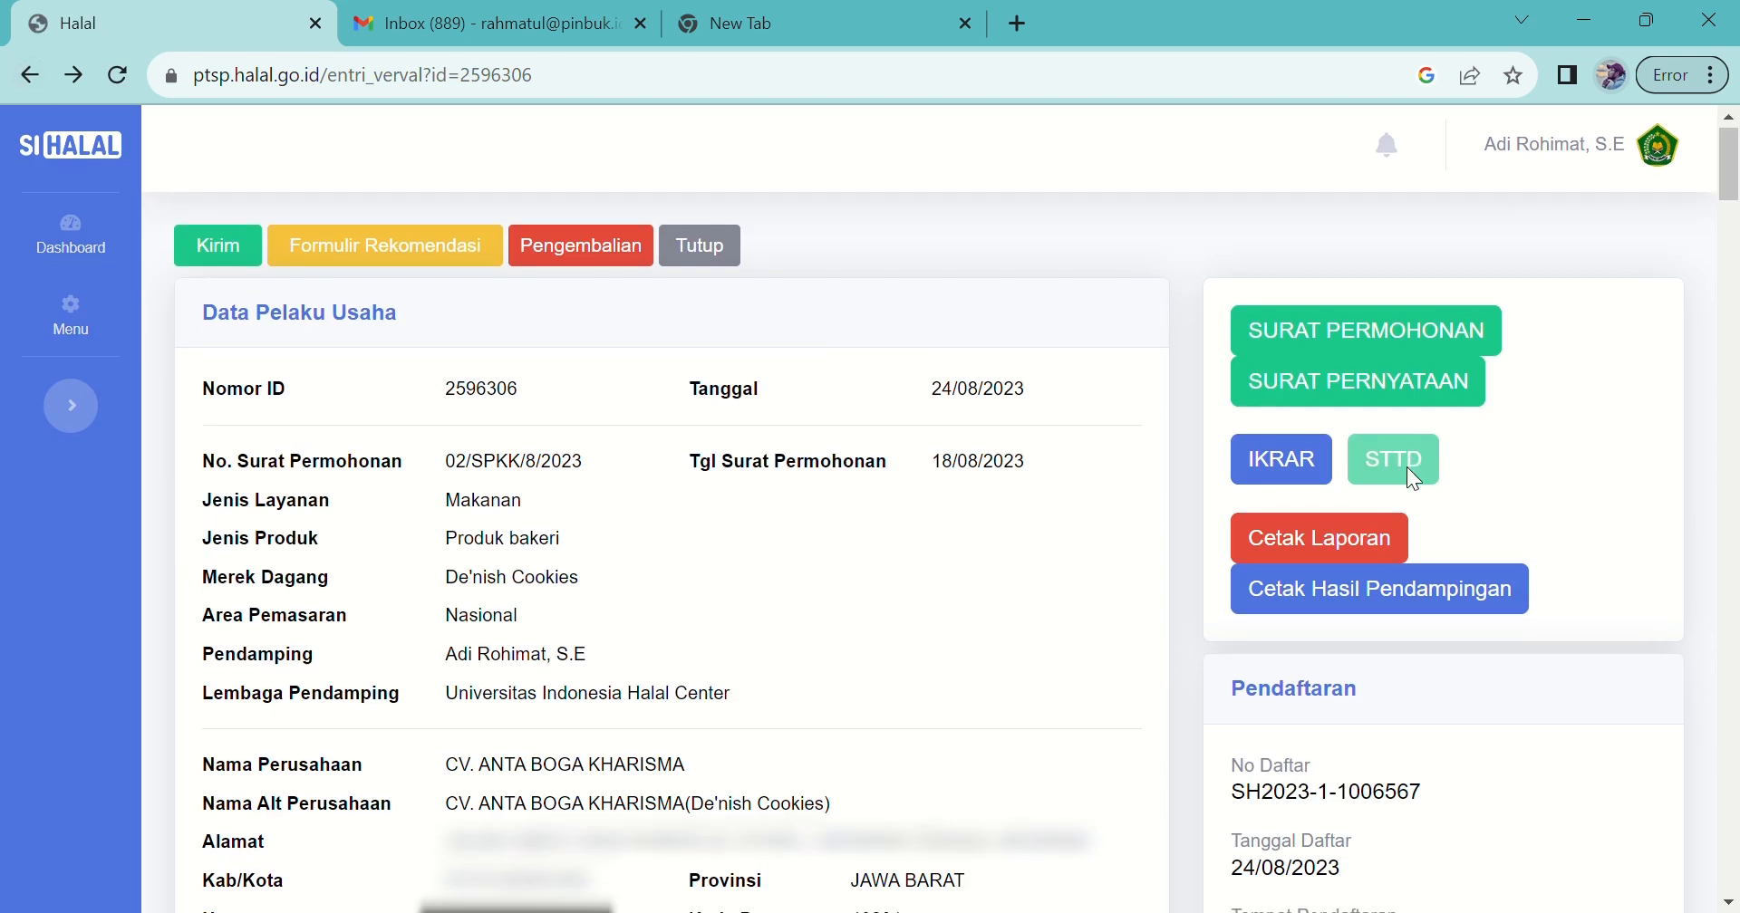
scroll(1333, 478, "down", 1)
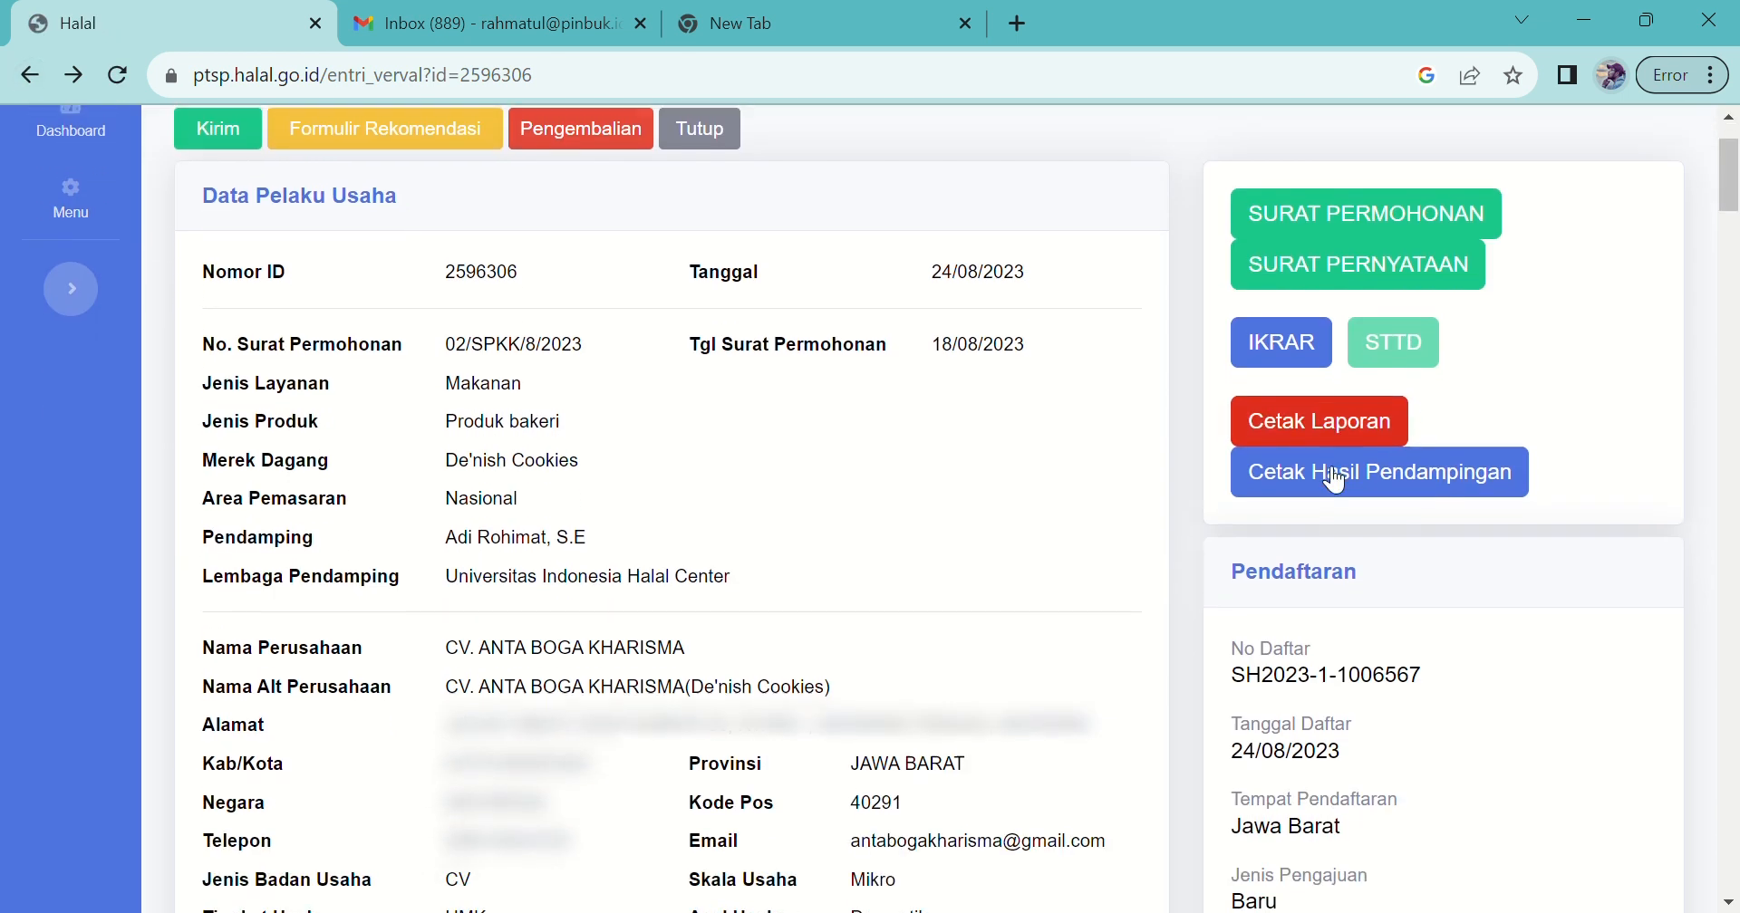
scroll(1333, 478, "right", 3)
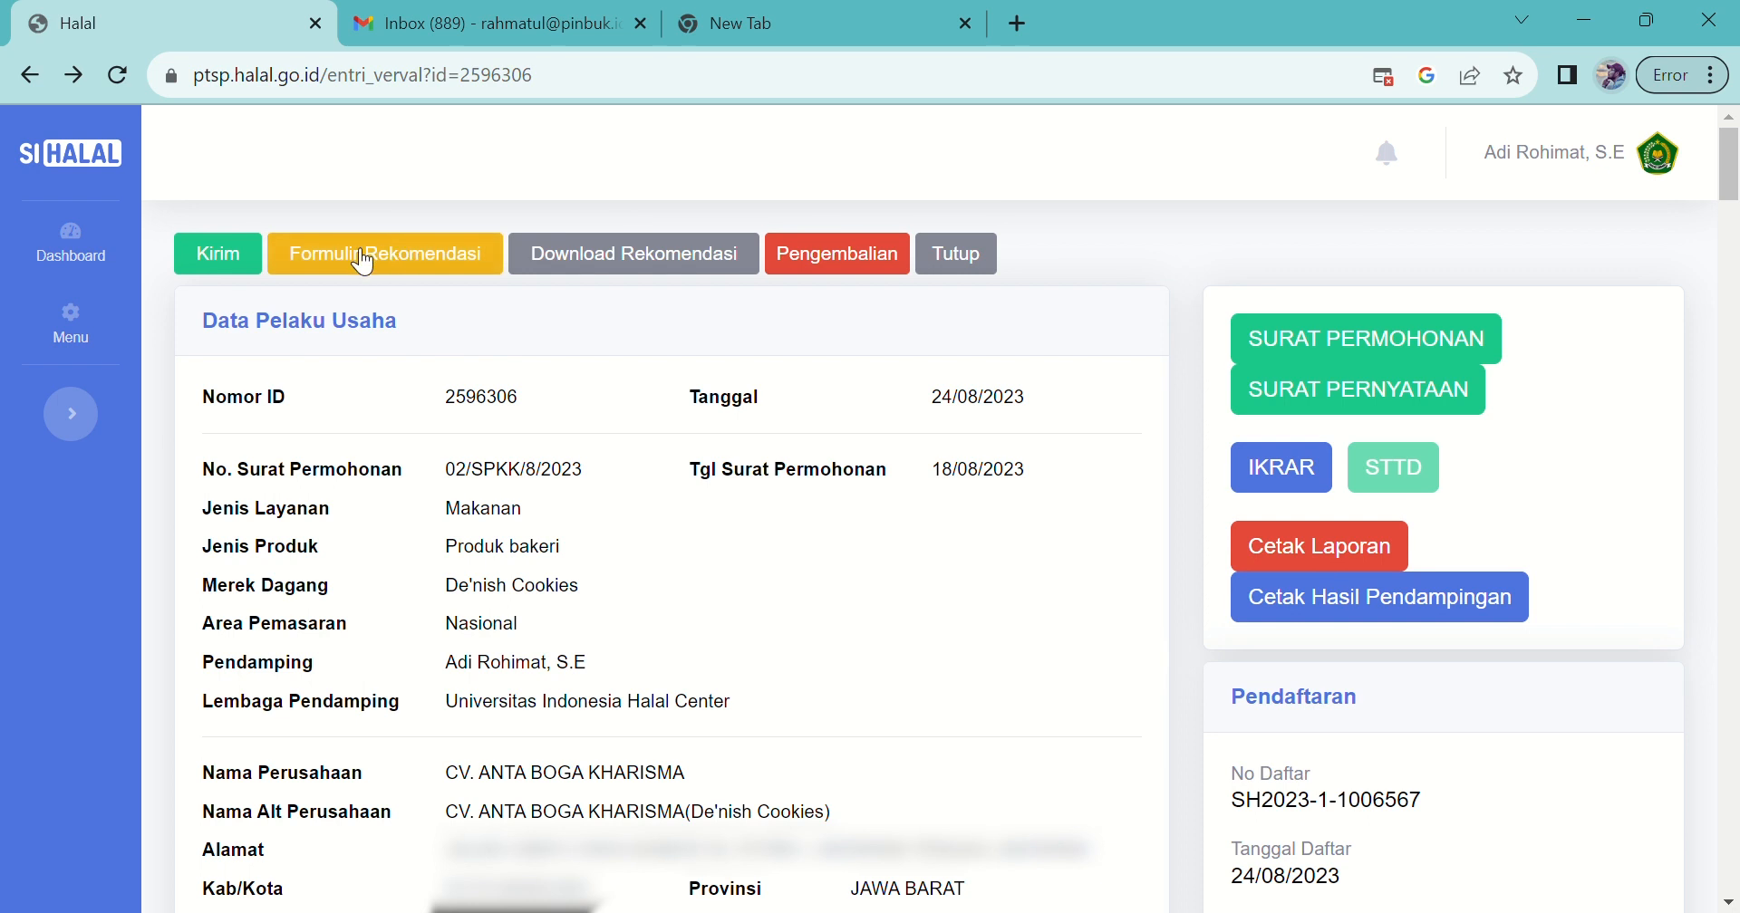
left_click(634, 270)
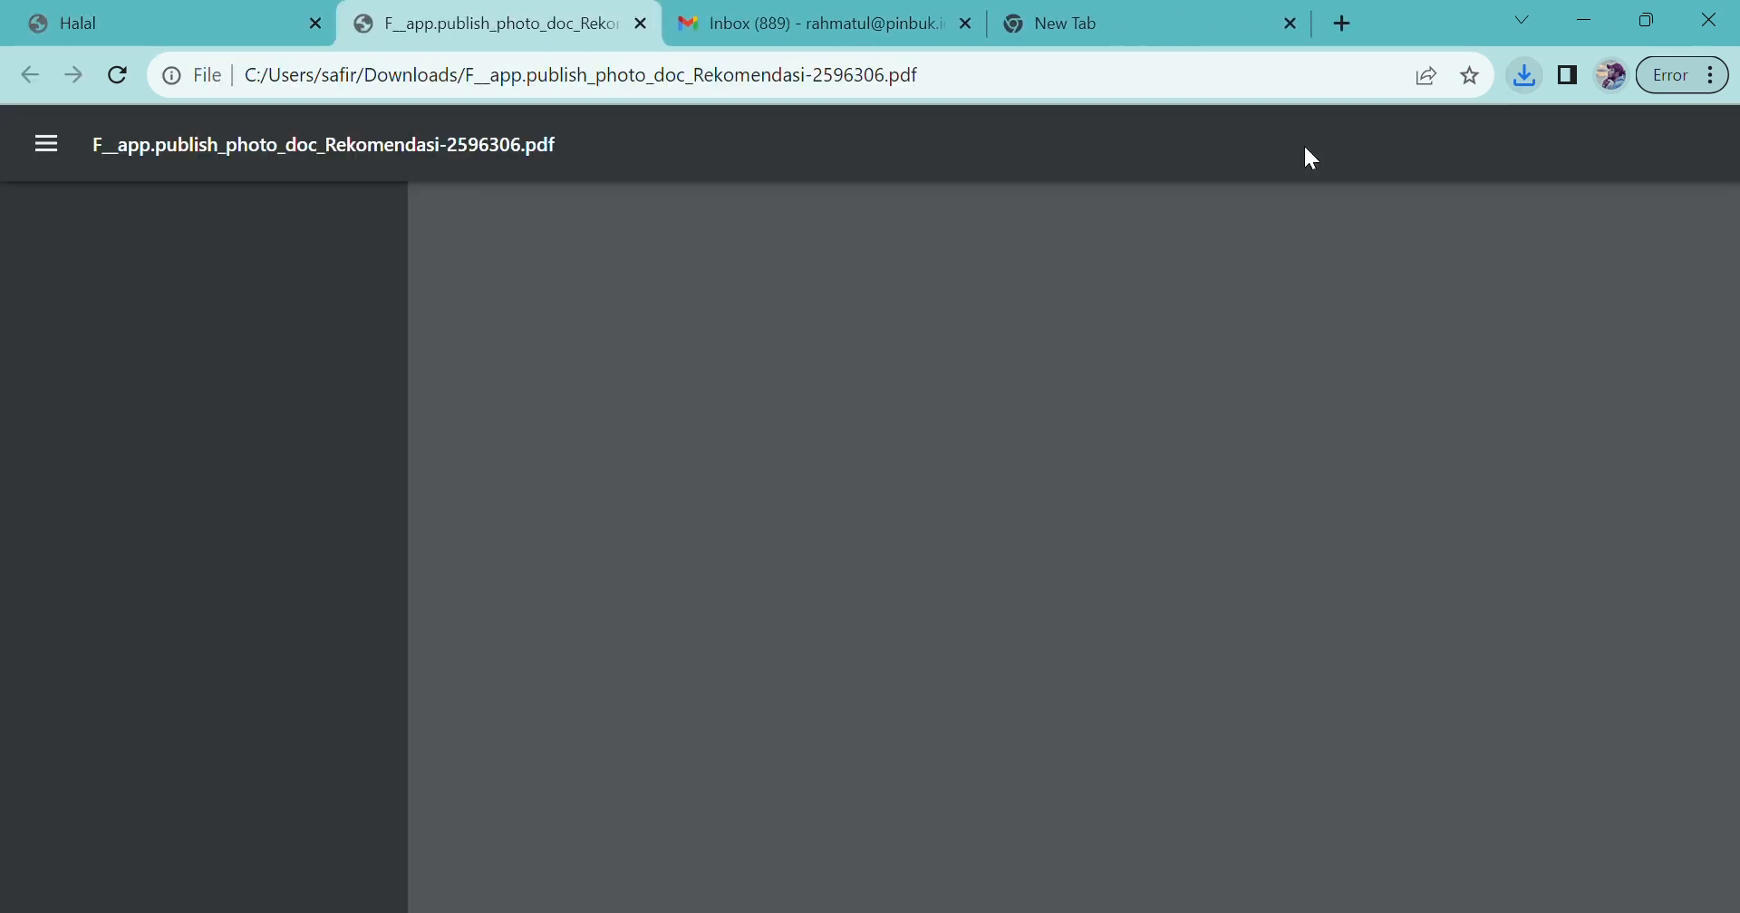
scroll(1040, 609, "down", 3)
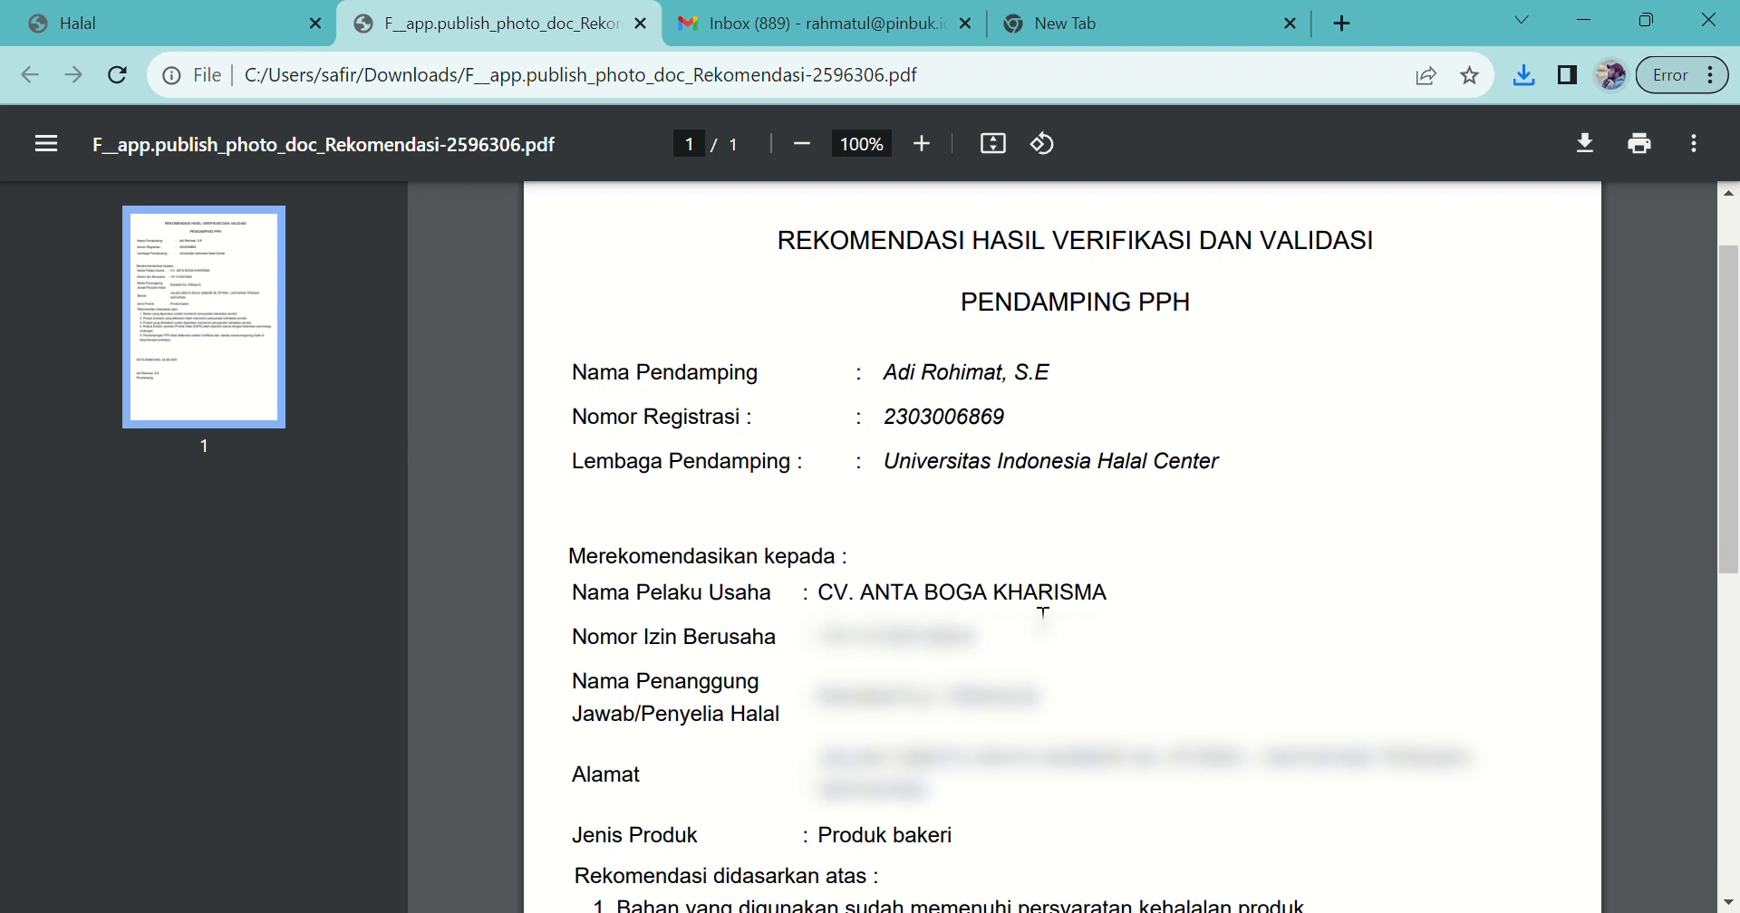
scroll(1040, 610, "down", 5)
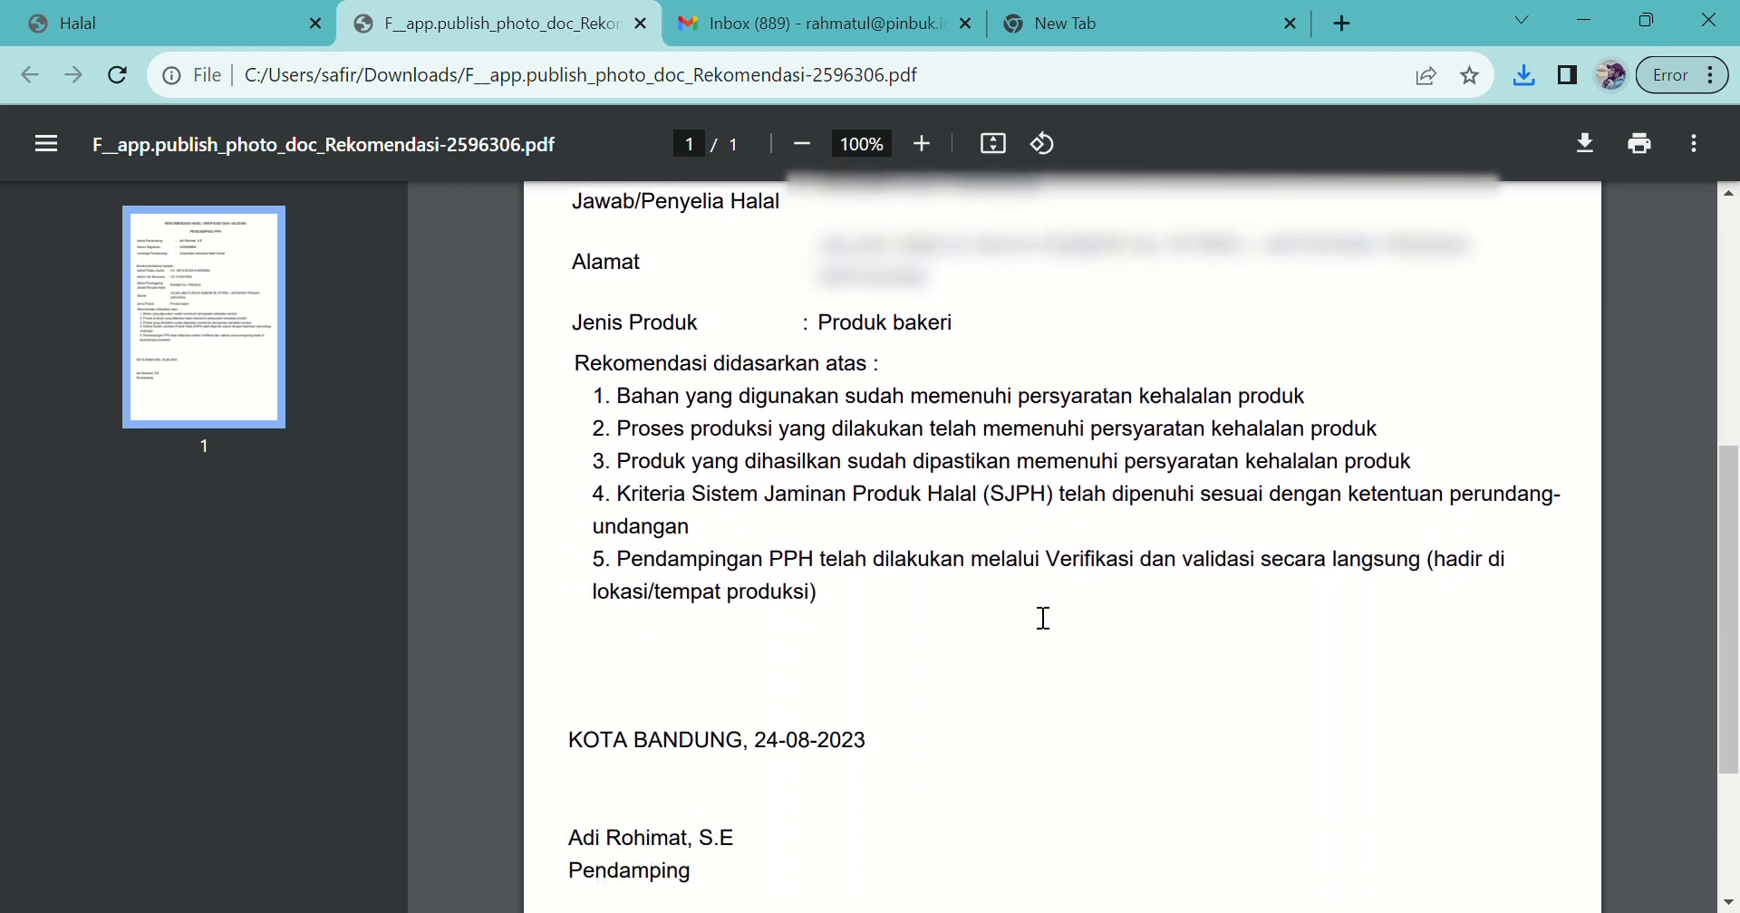
scroll(1043, 618, "down", 2)
scroll(1043, 618, "up", 2)
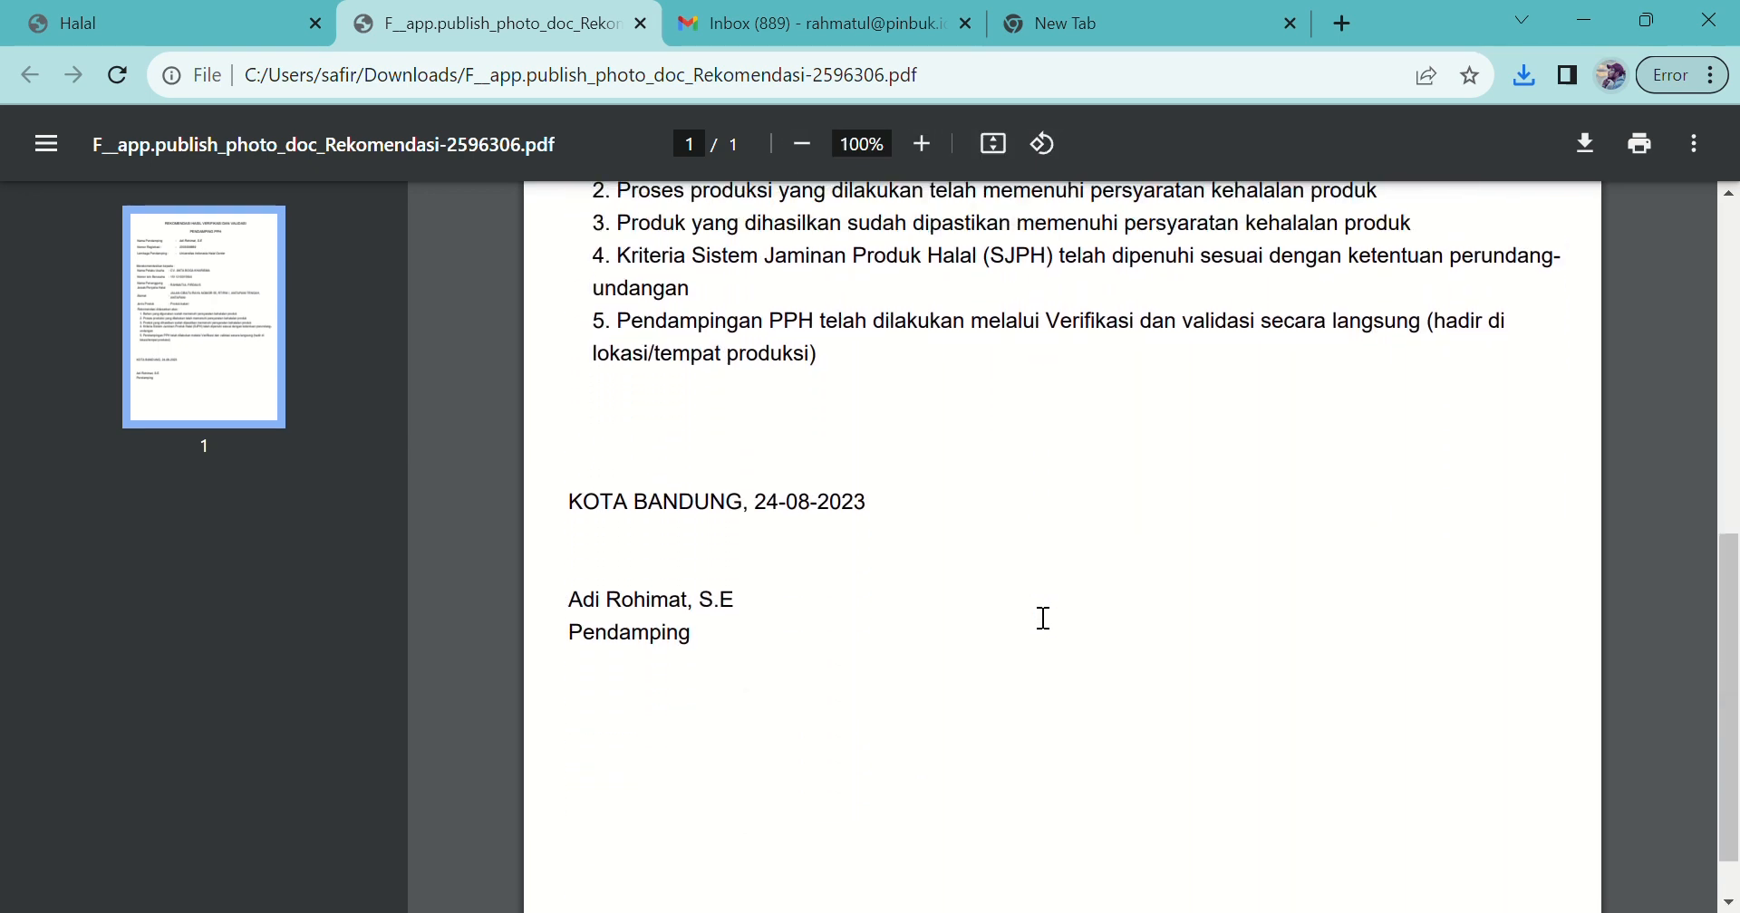
scroll(1043, 618, "up", 2)
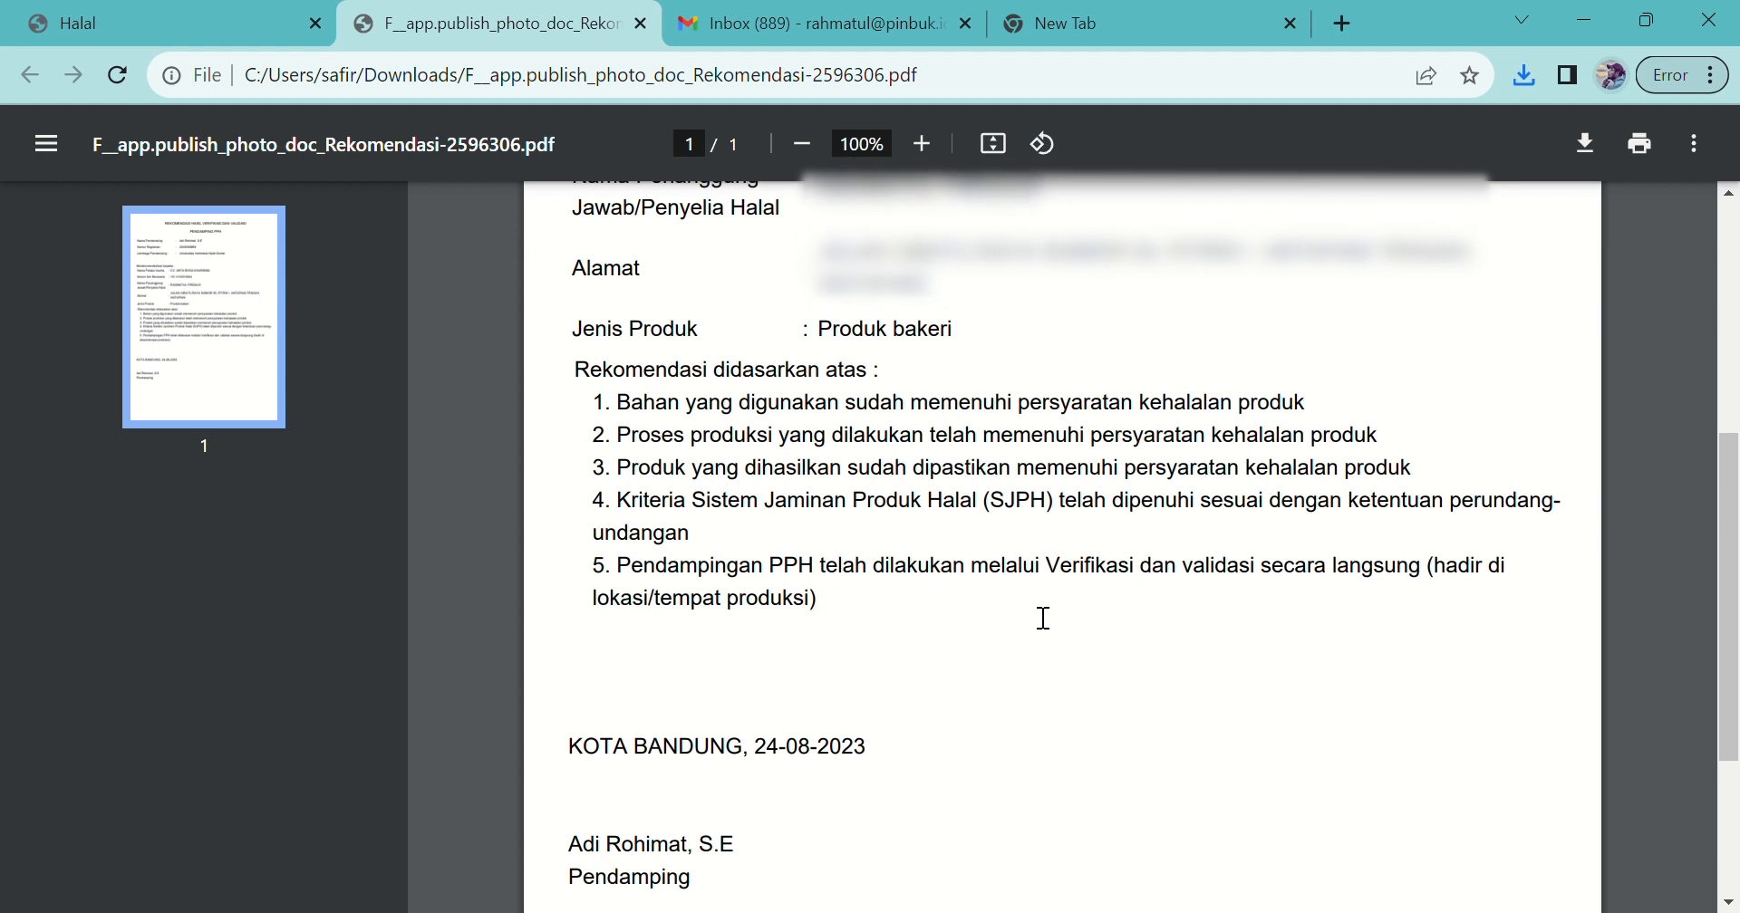
scroll(1043, 618, "up", 3)
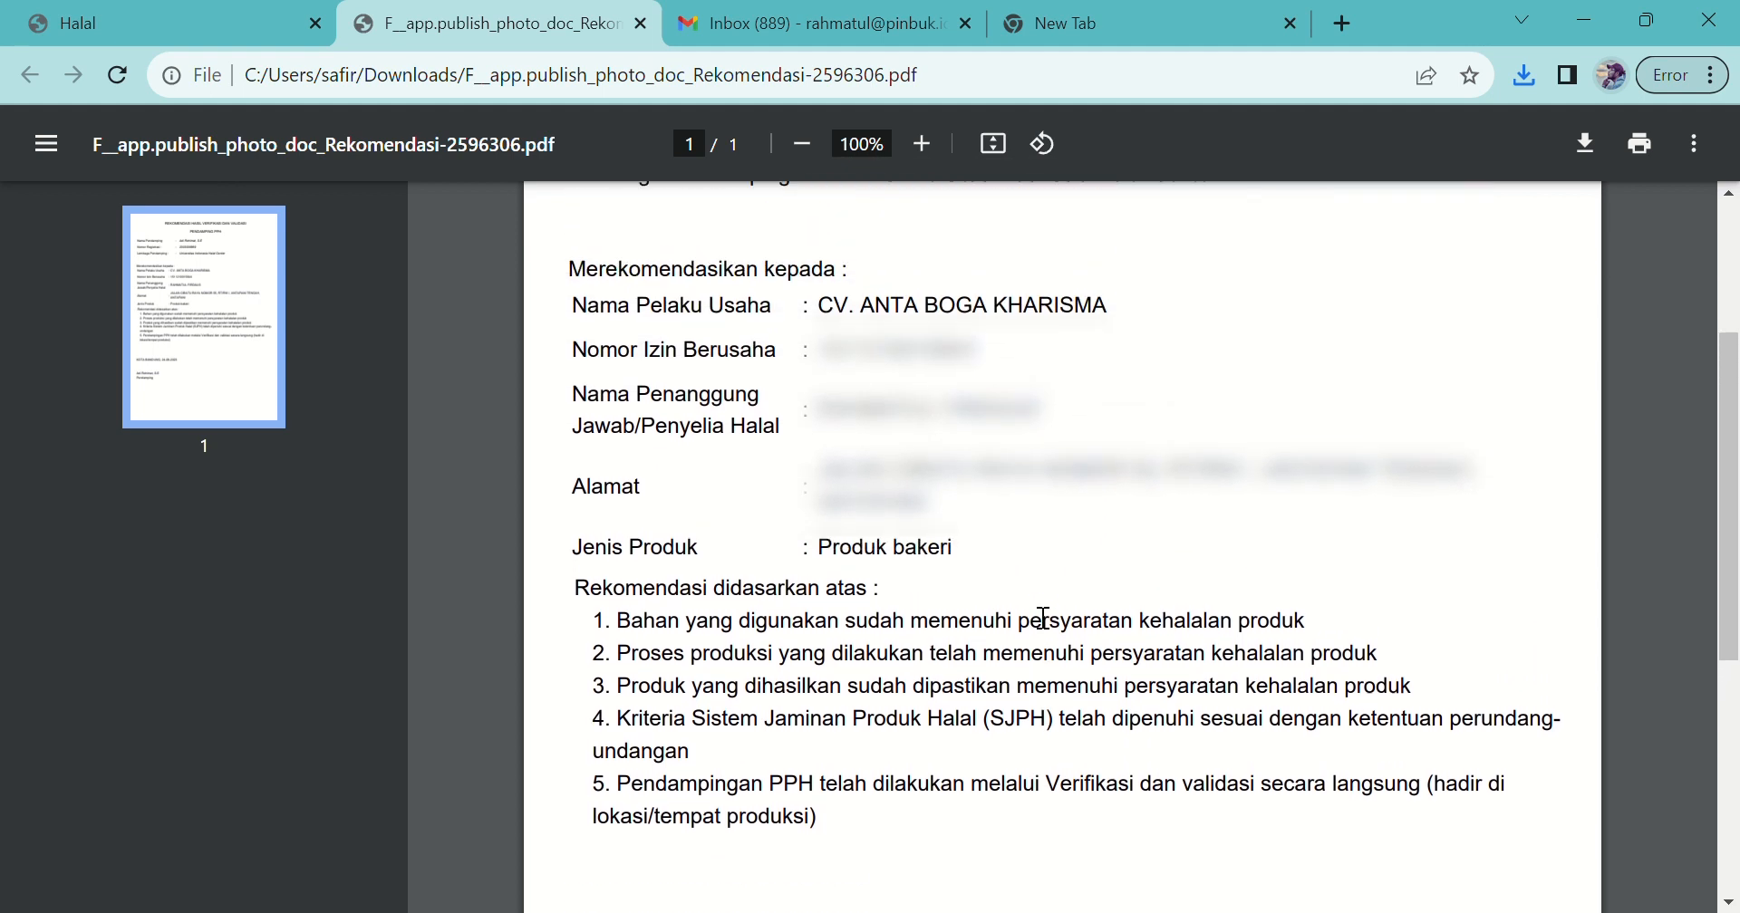
scroll(1043, 619, "up", 2)
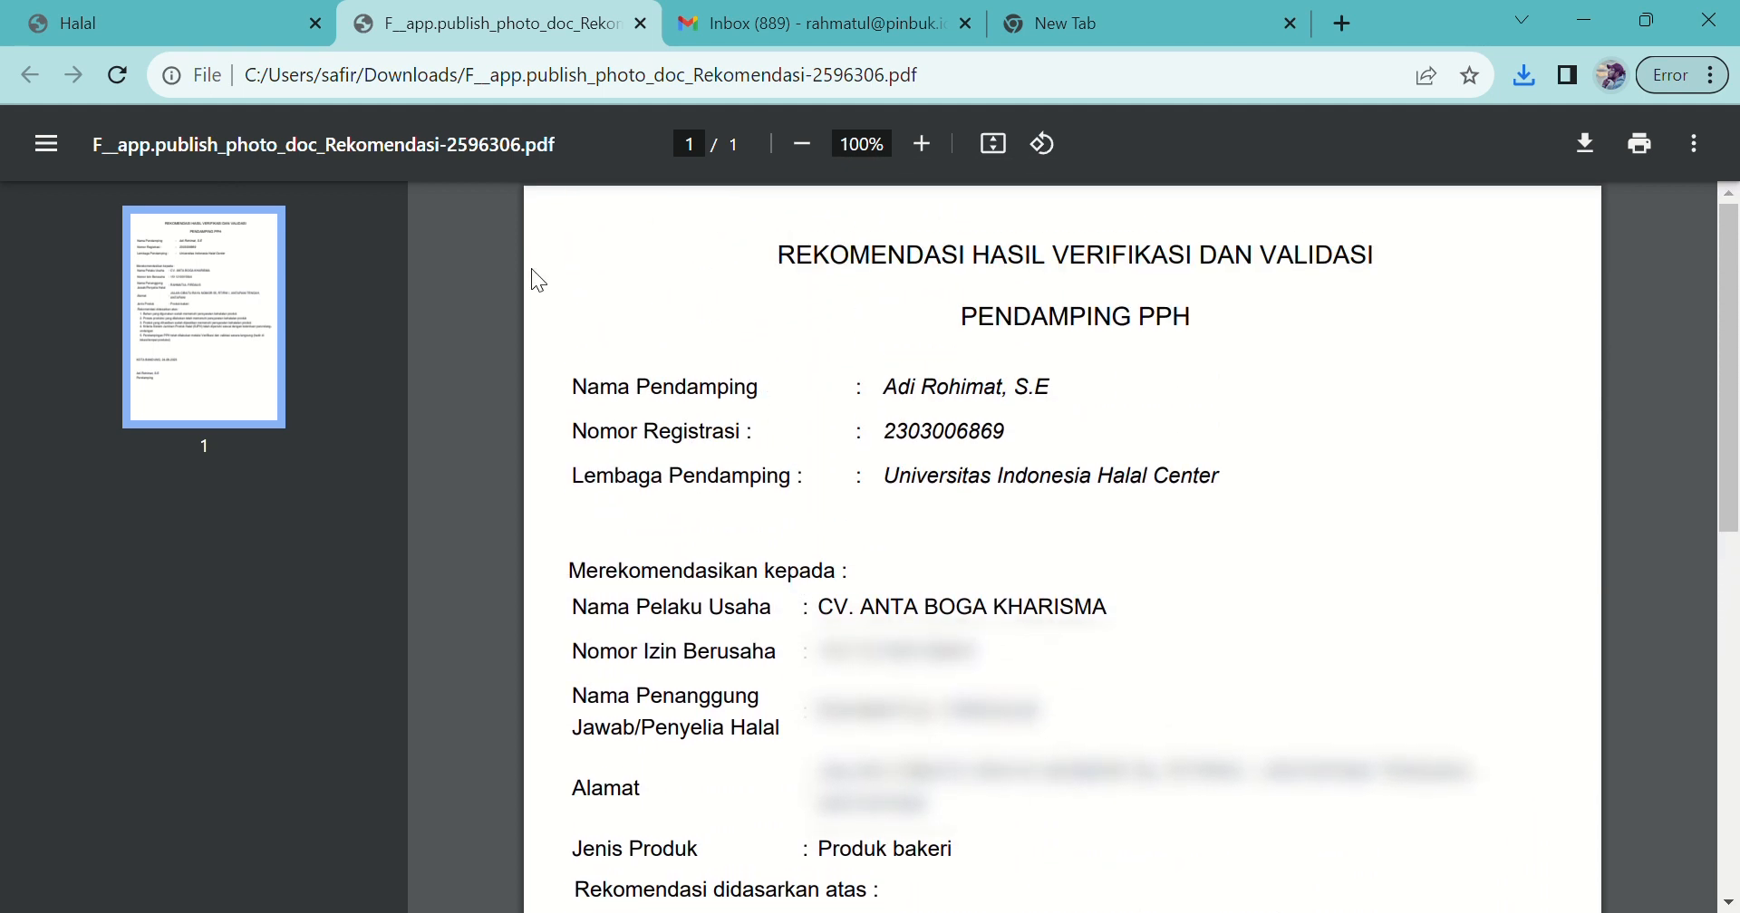
left_click(196, 13)
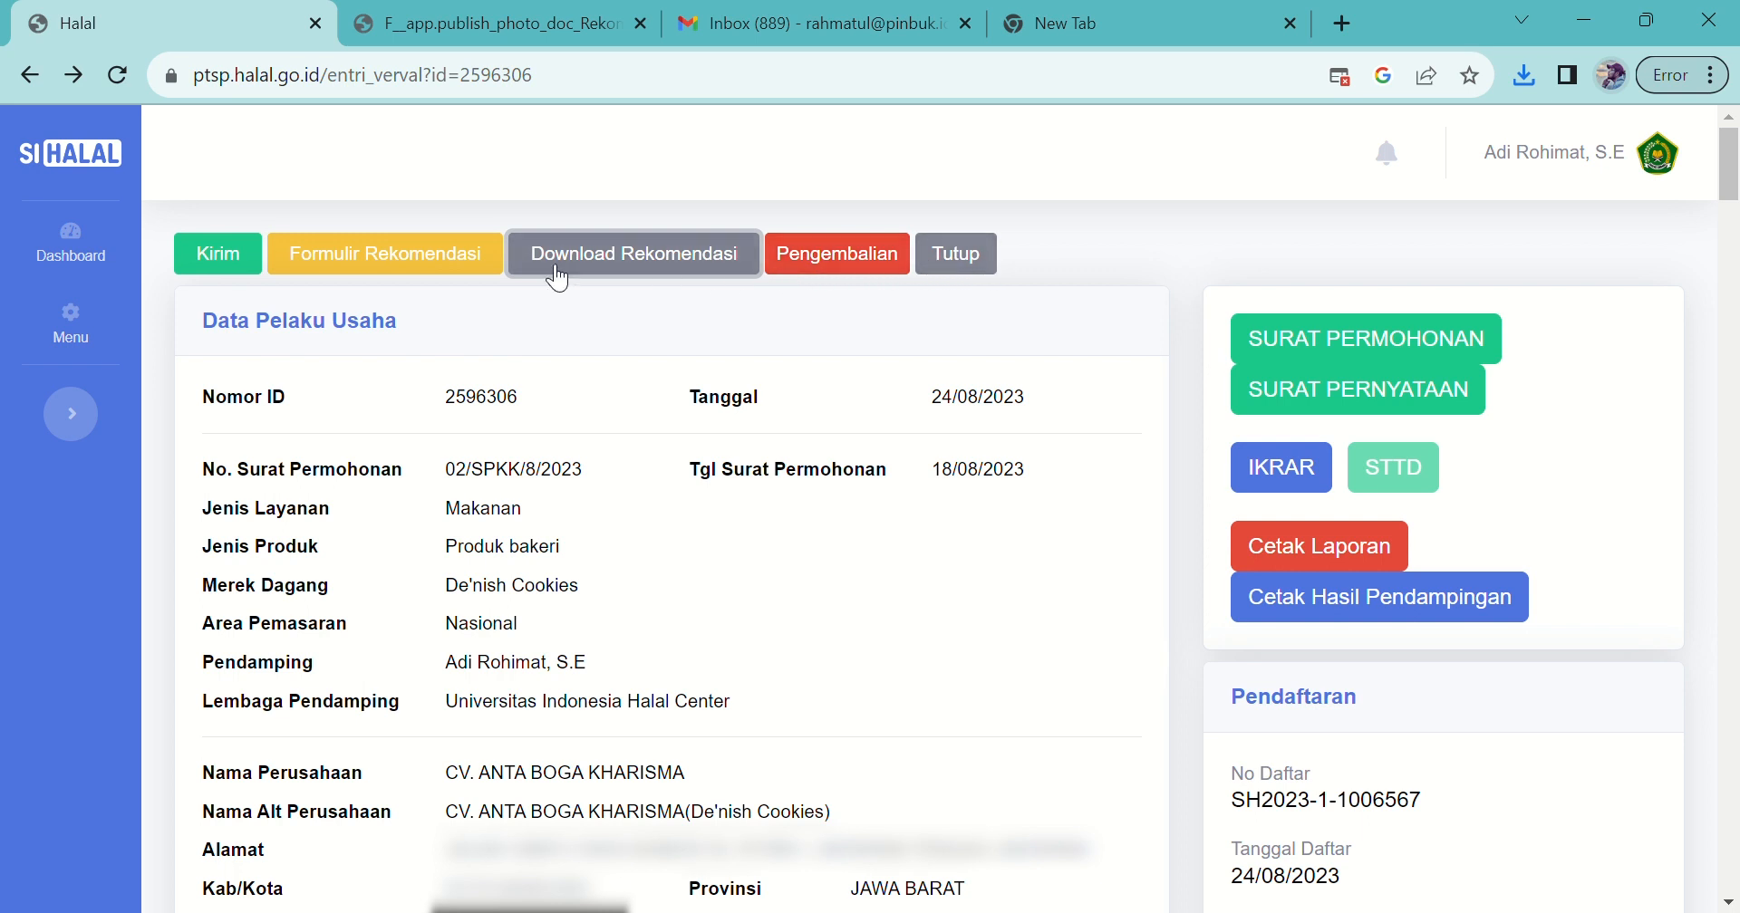
Step: Send the application onward, refresh Proses Verval, then open Informasi Sertifikasi Self Declare
left_click(226, 264)
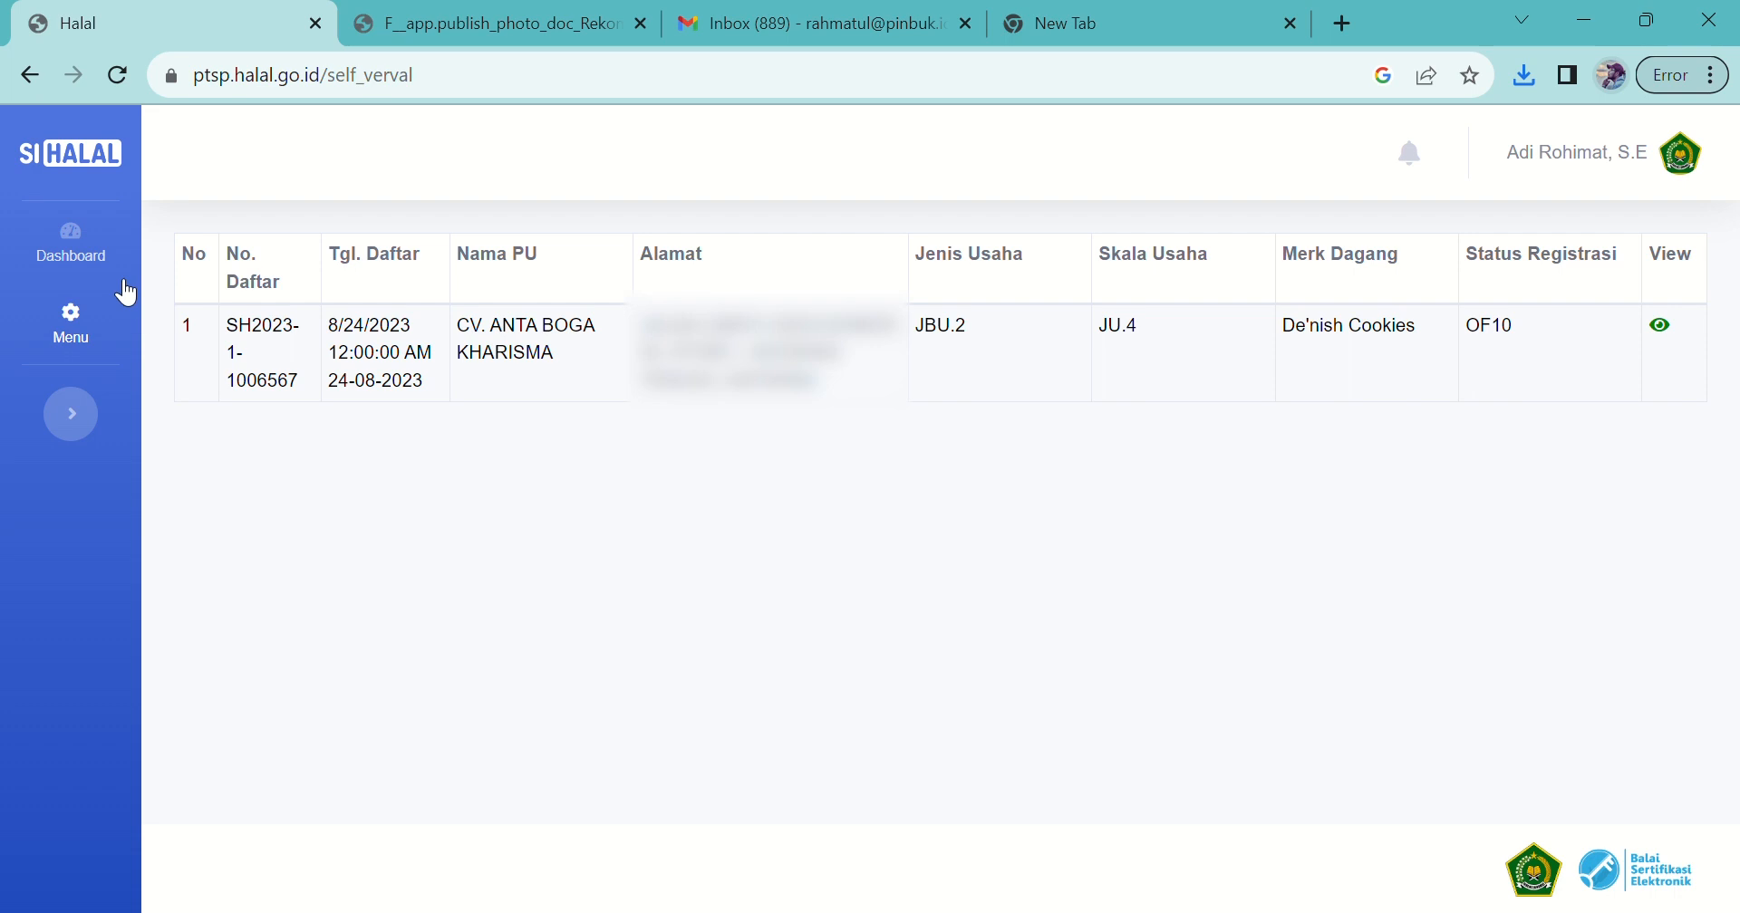
left_click(78, 339)
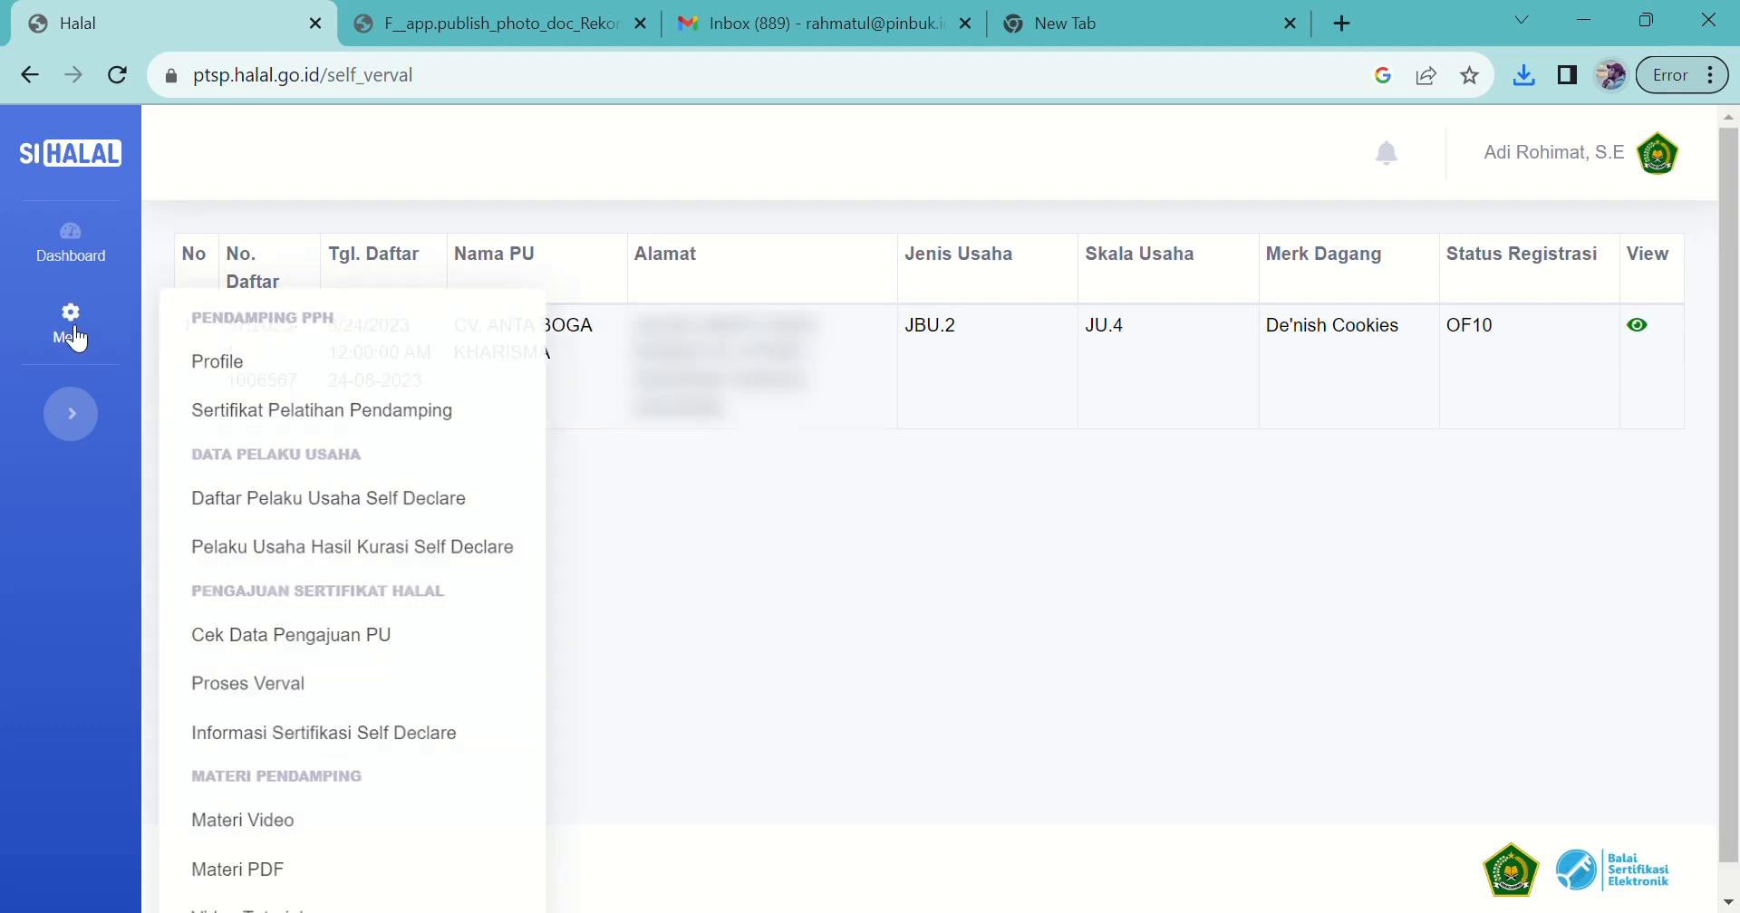
scroll(310, 659, "down", 1)
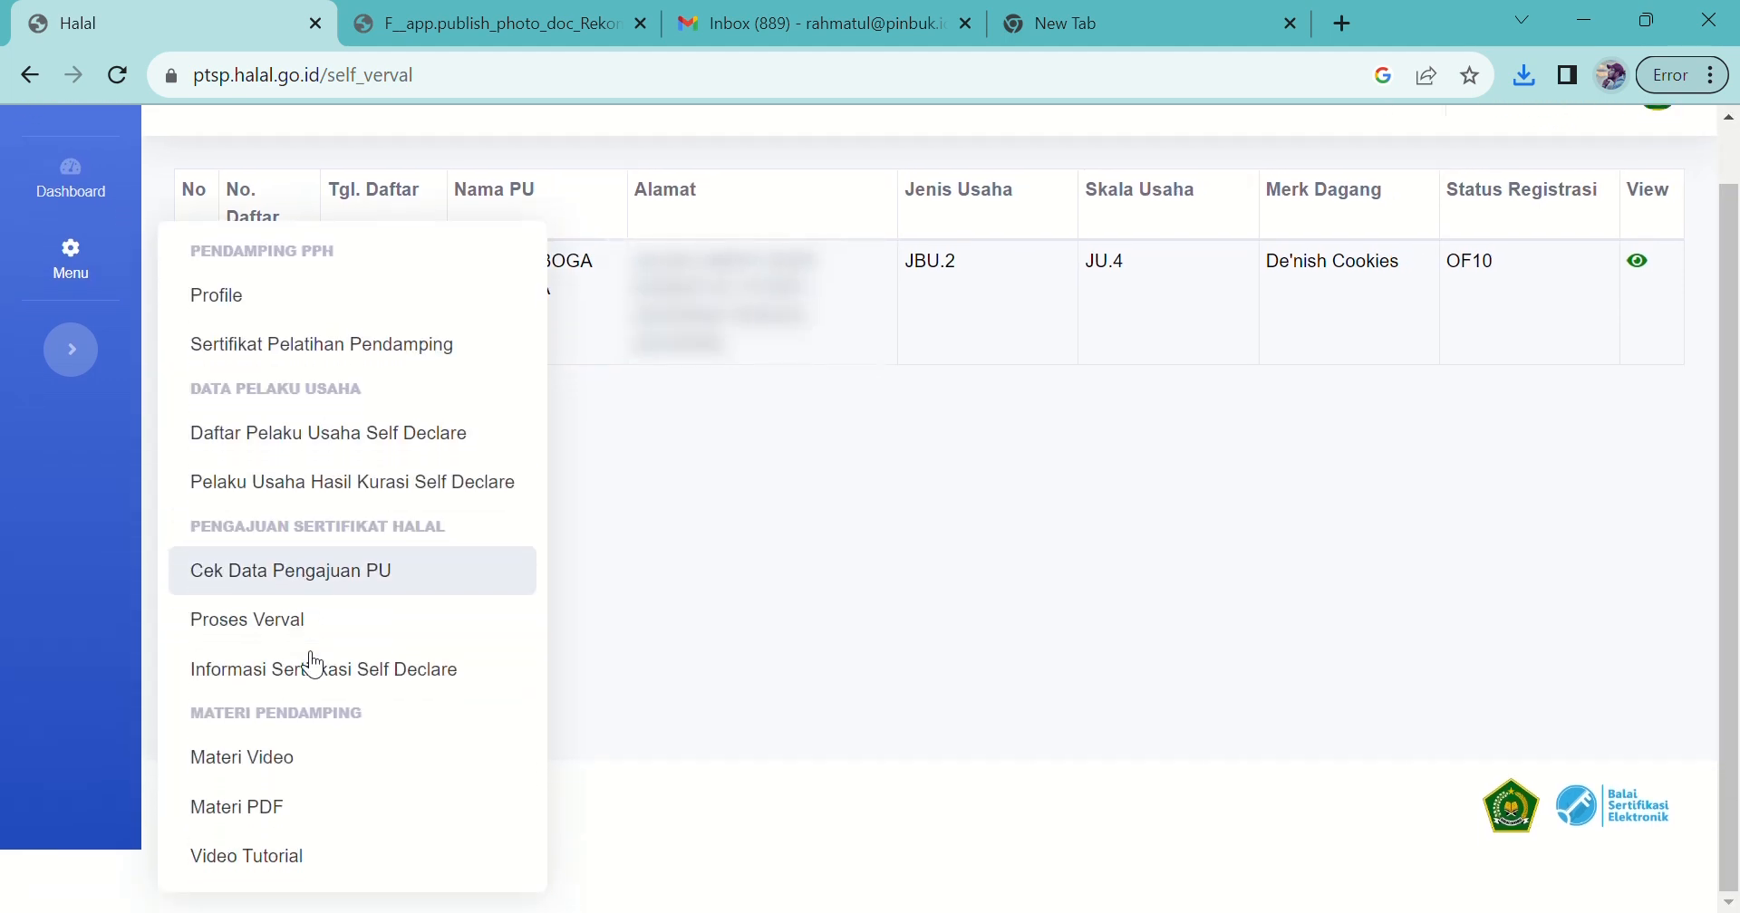
left_click(261, 619)
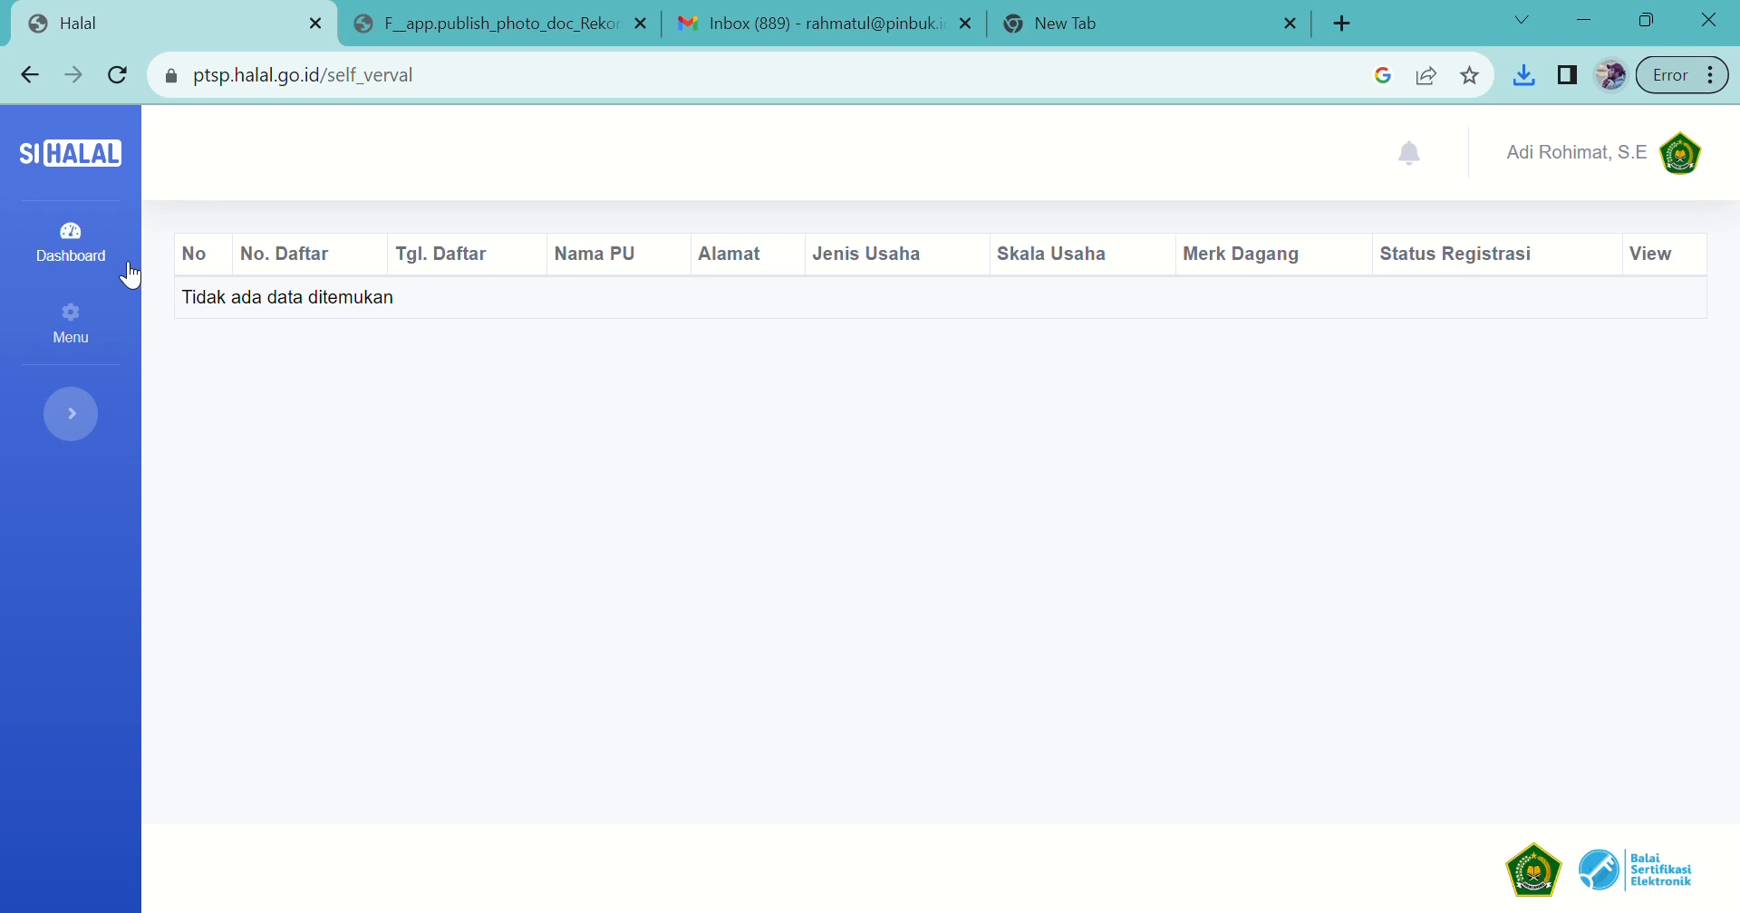
left_click(88, 324)
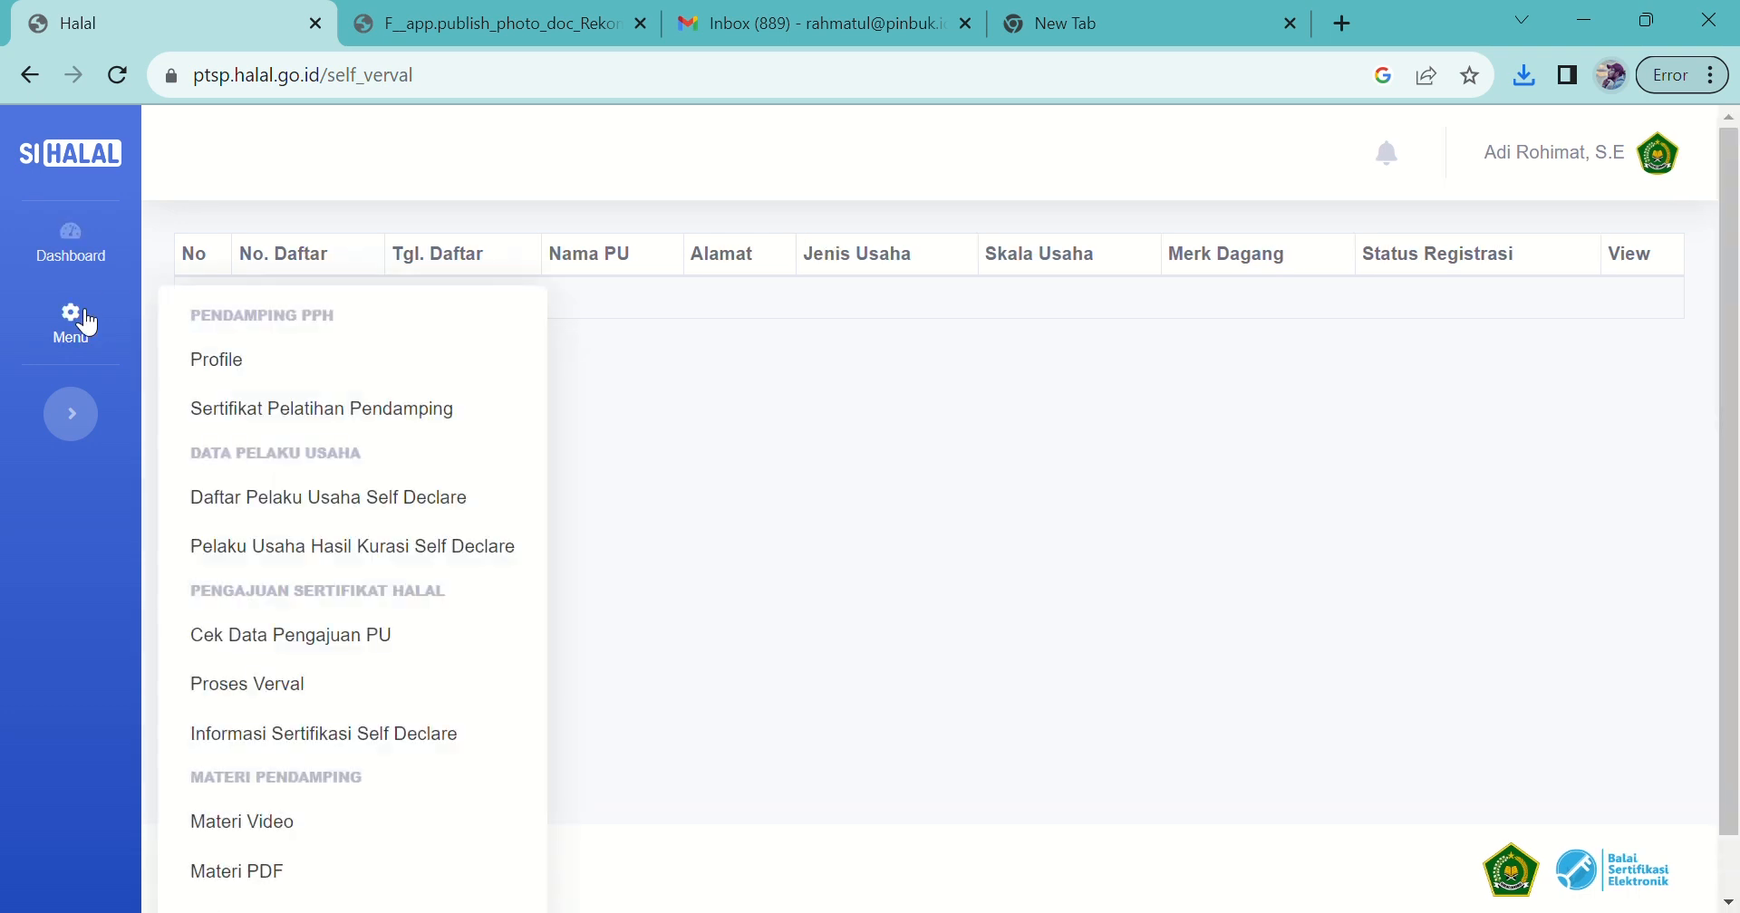
left_click(283, 748)
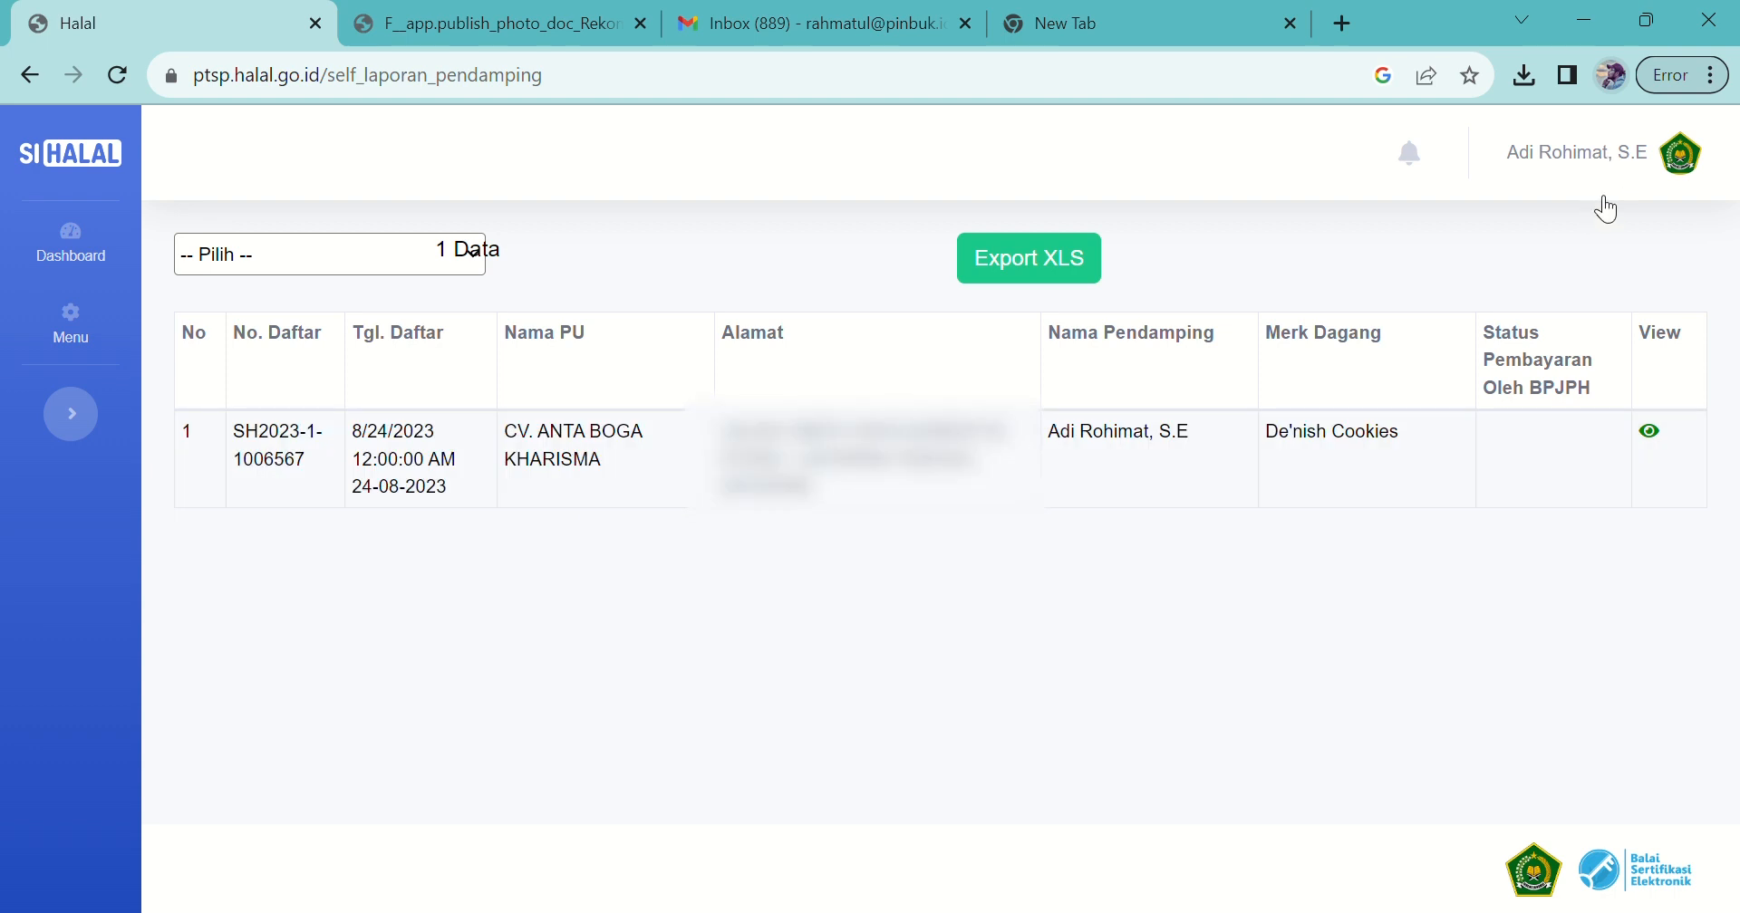
Step: Log out of the halal companion's account
left_click(1559, 173)
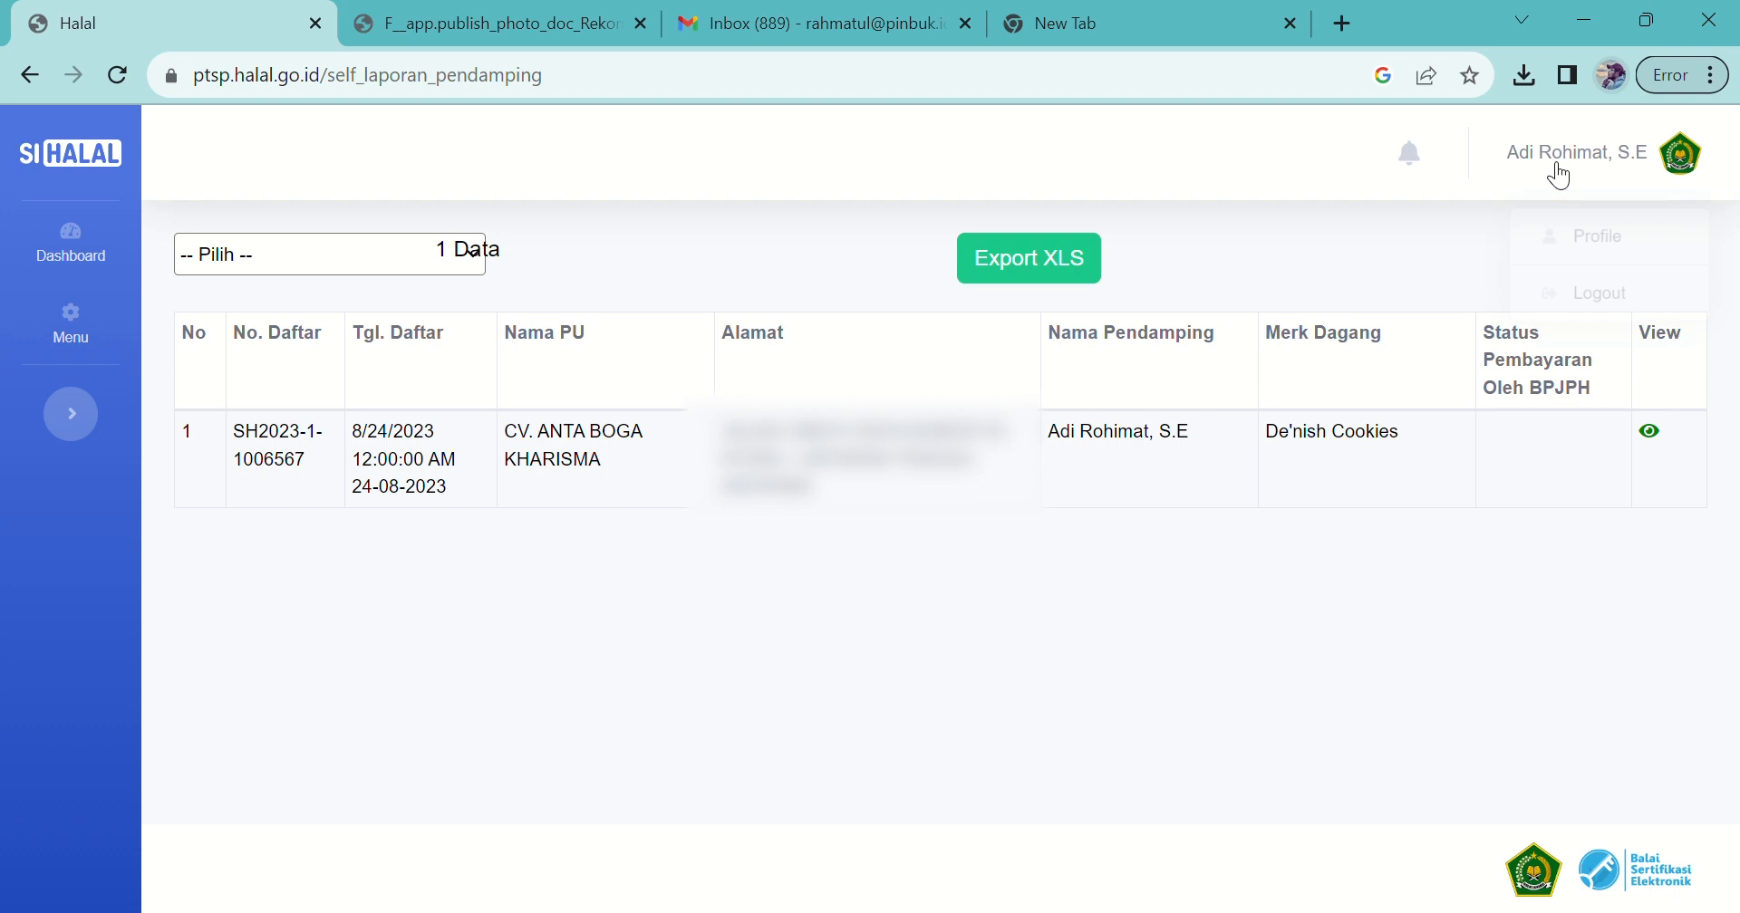
left_click(1585, 296)
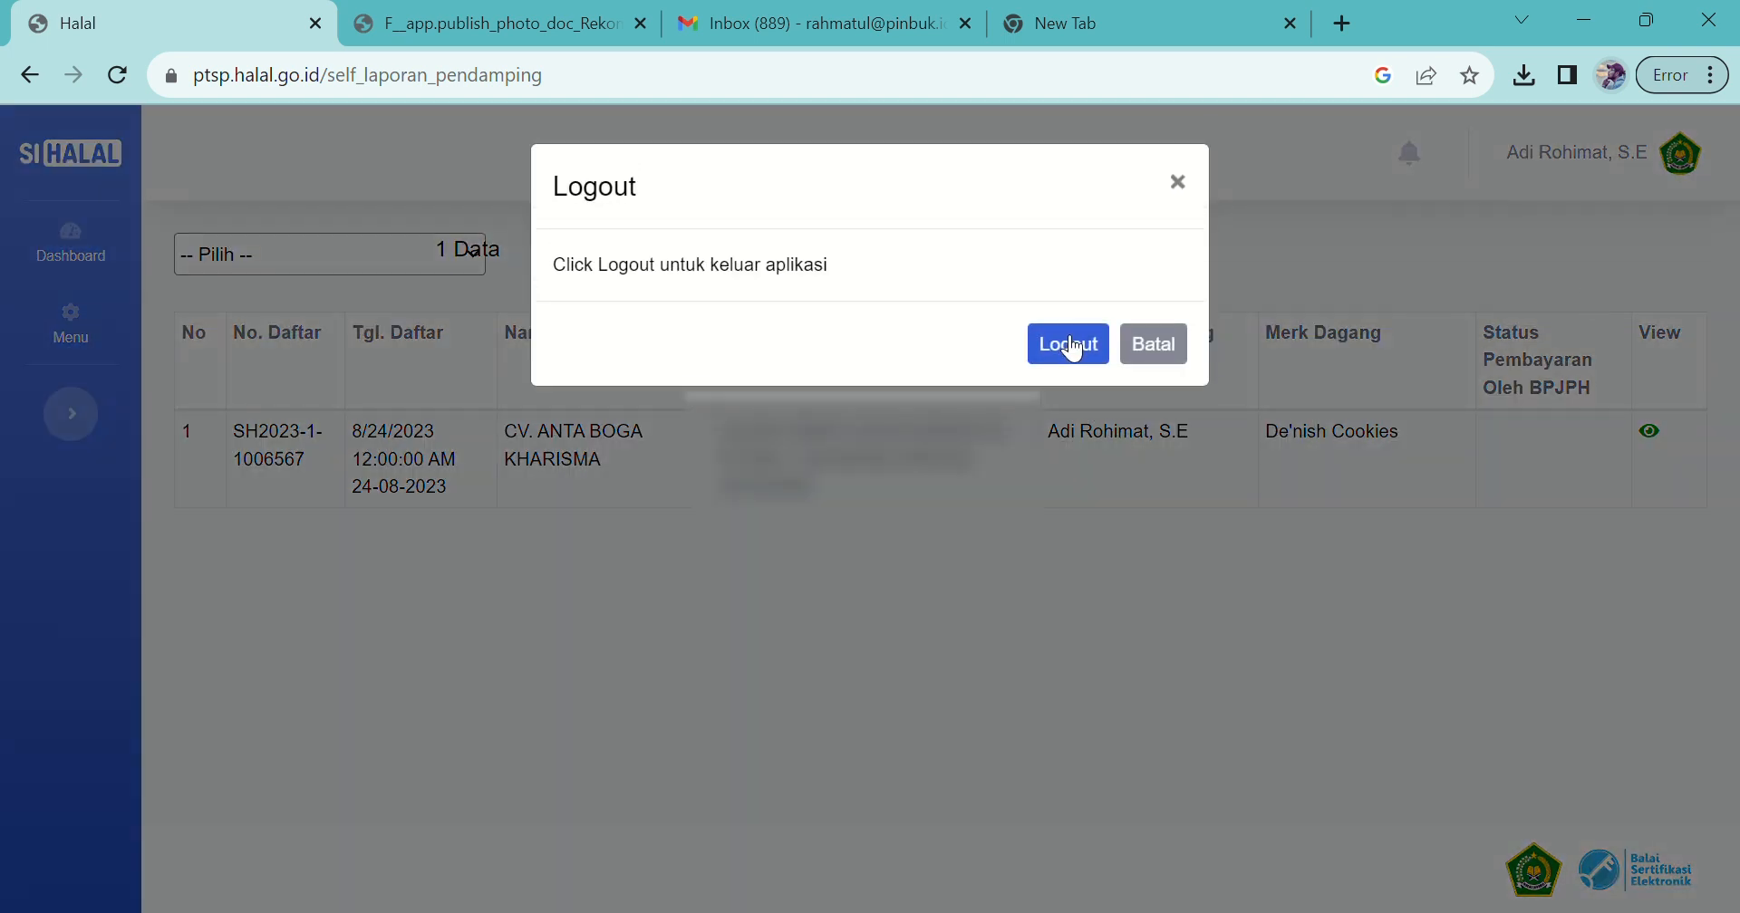
left_click(1070, 346)
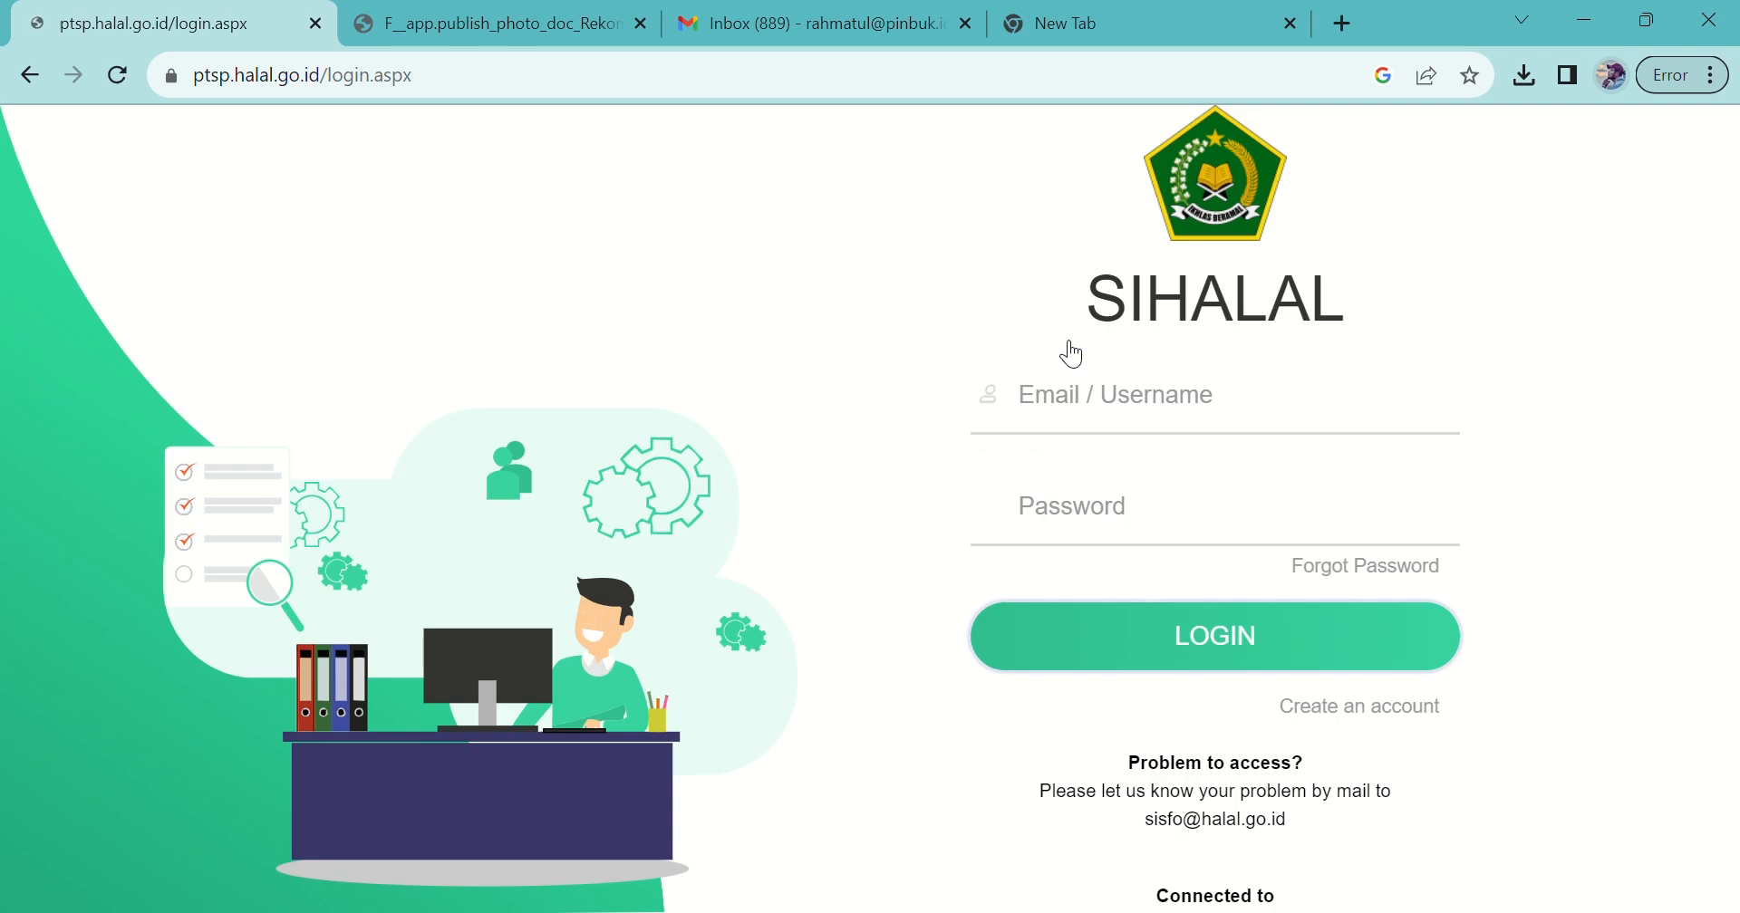
Step: Sign in to the business owner's account with the saved e-mail and its password
left_click(1098, 401)
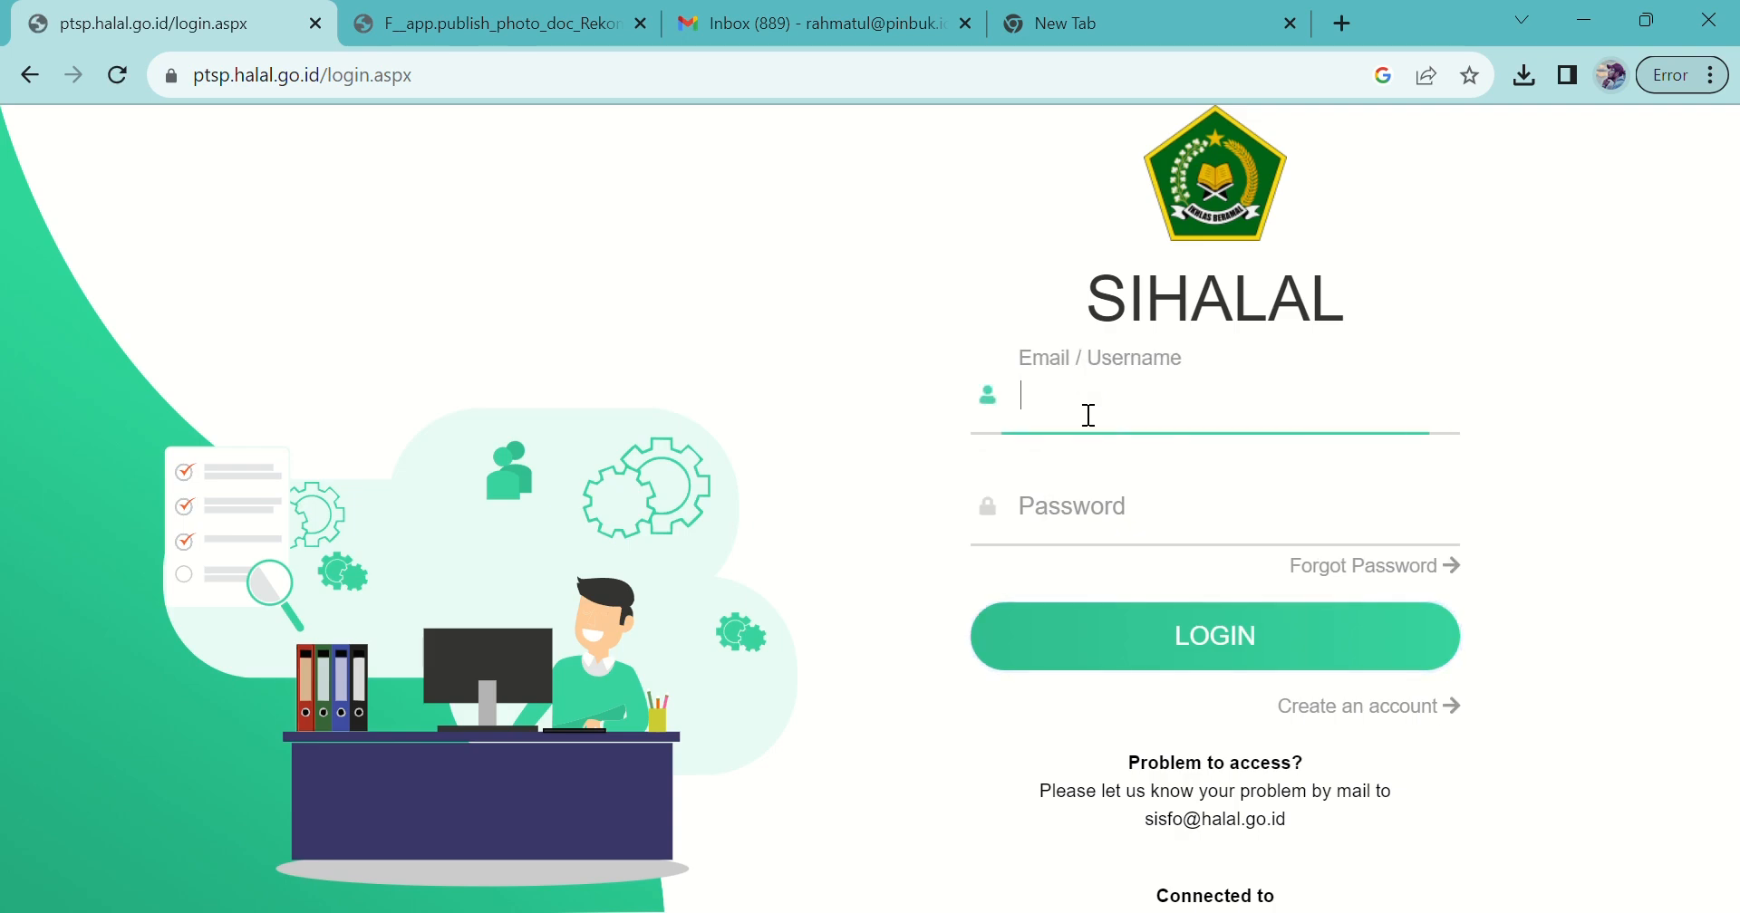
left_click(1157, 462)
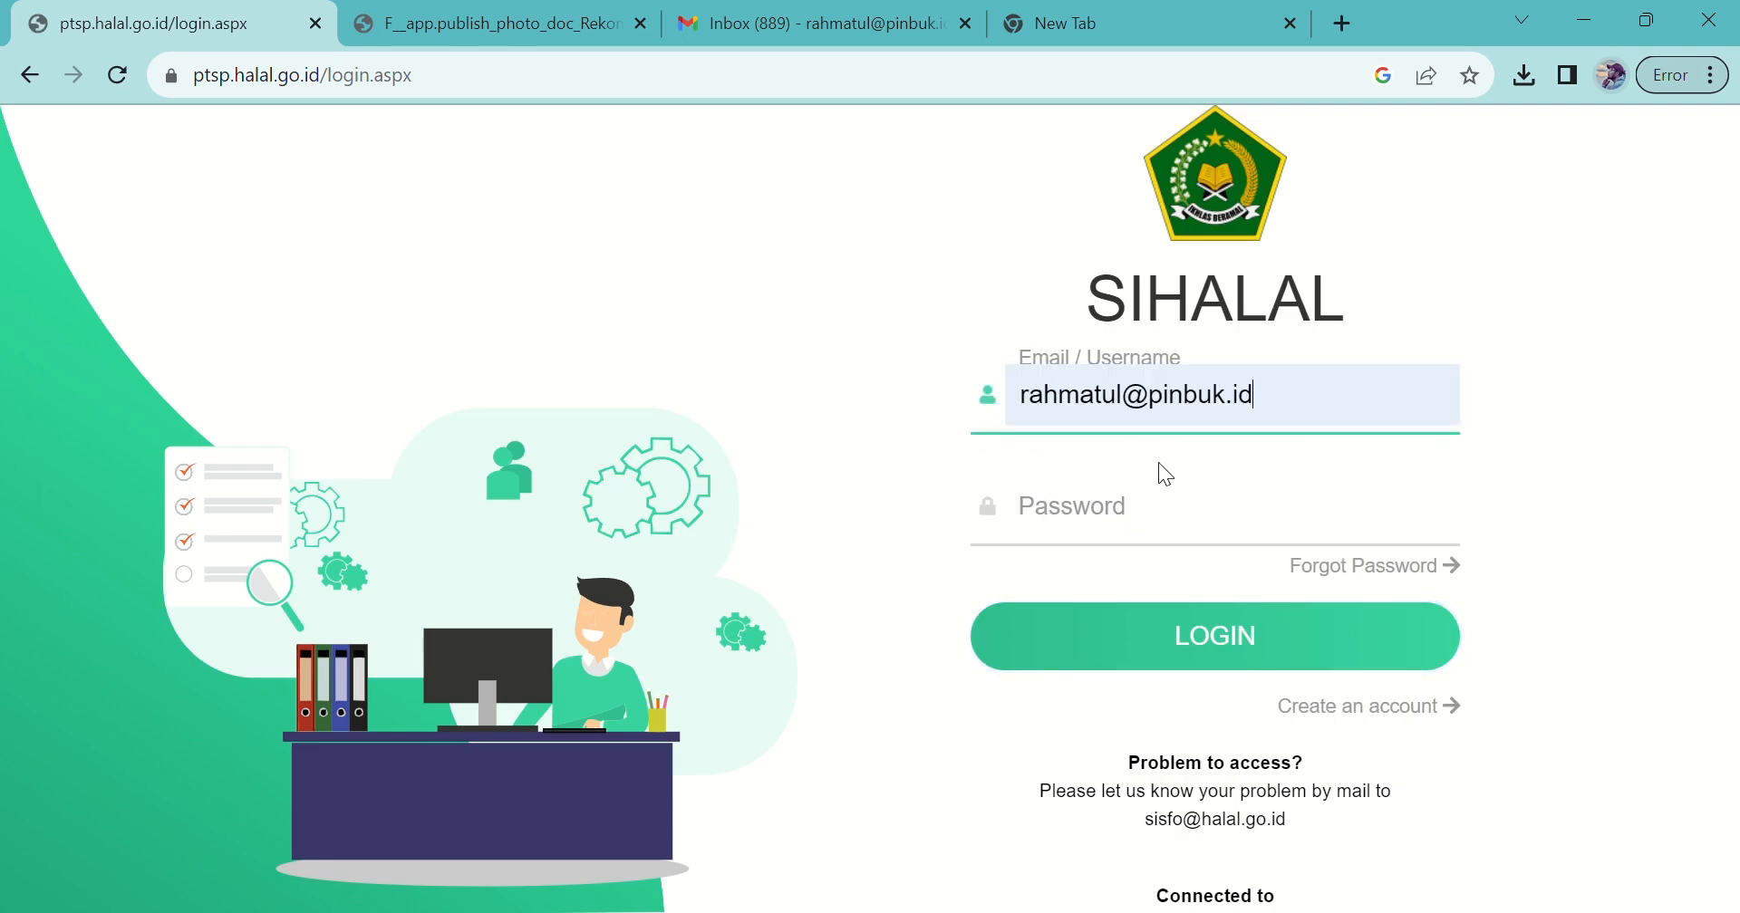
left_click(1107, 515)
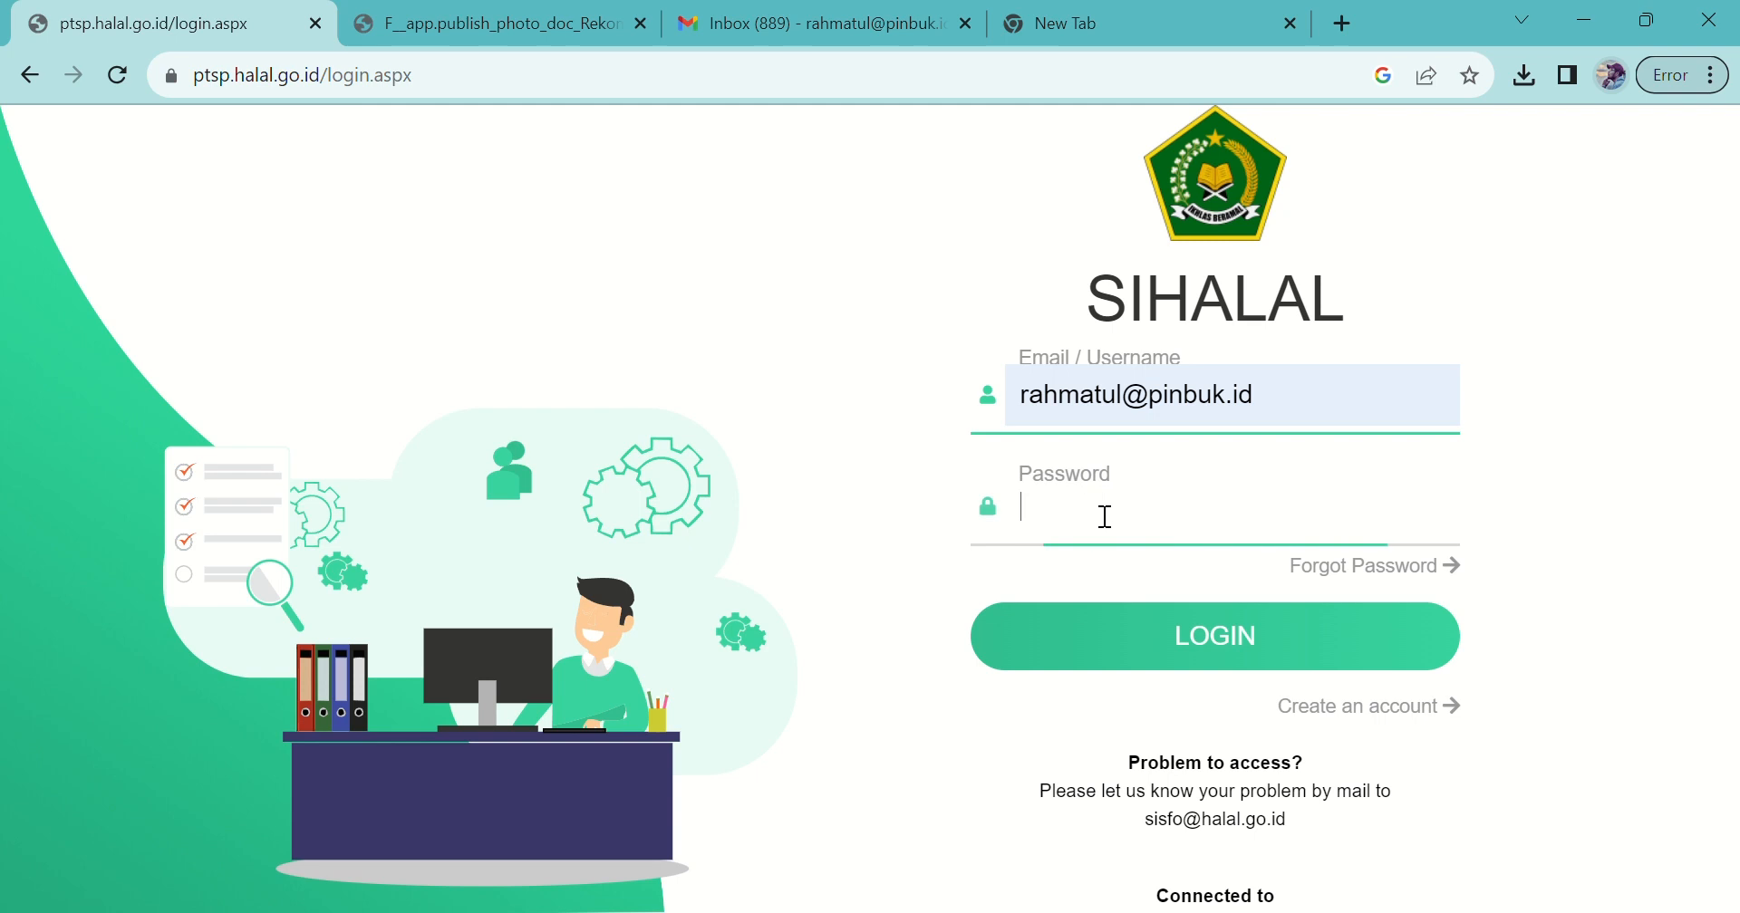
type("•••••")
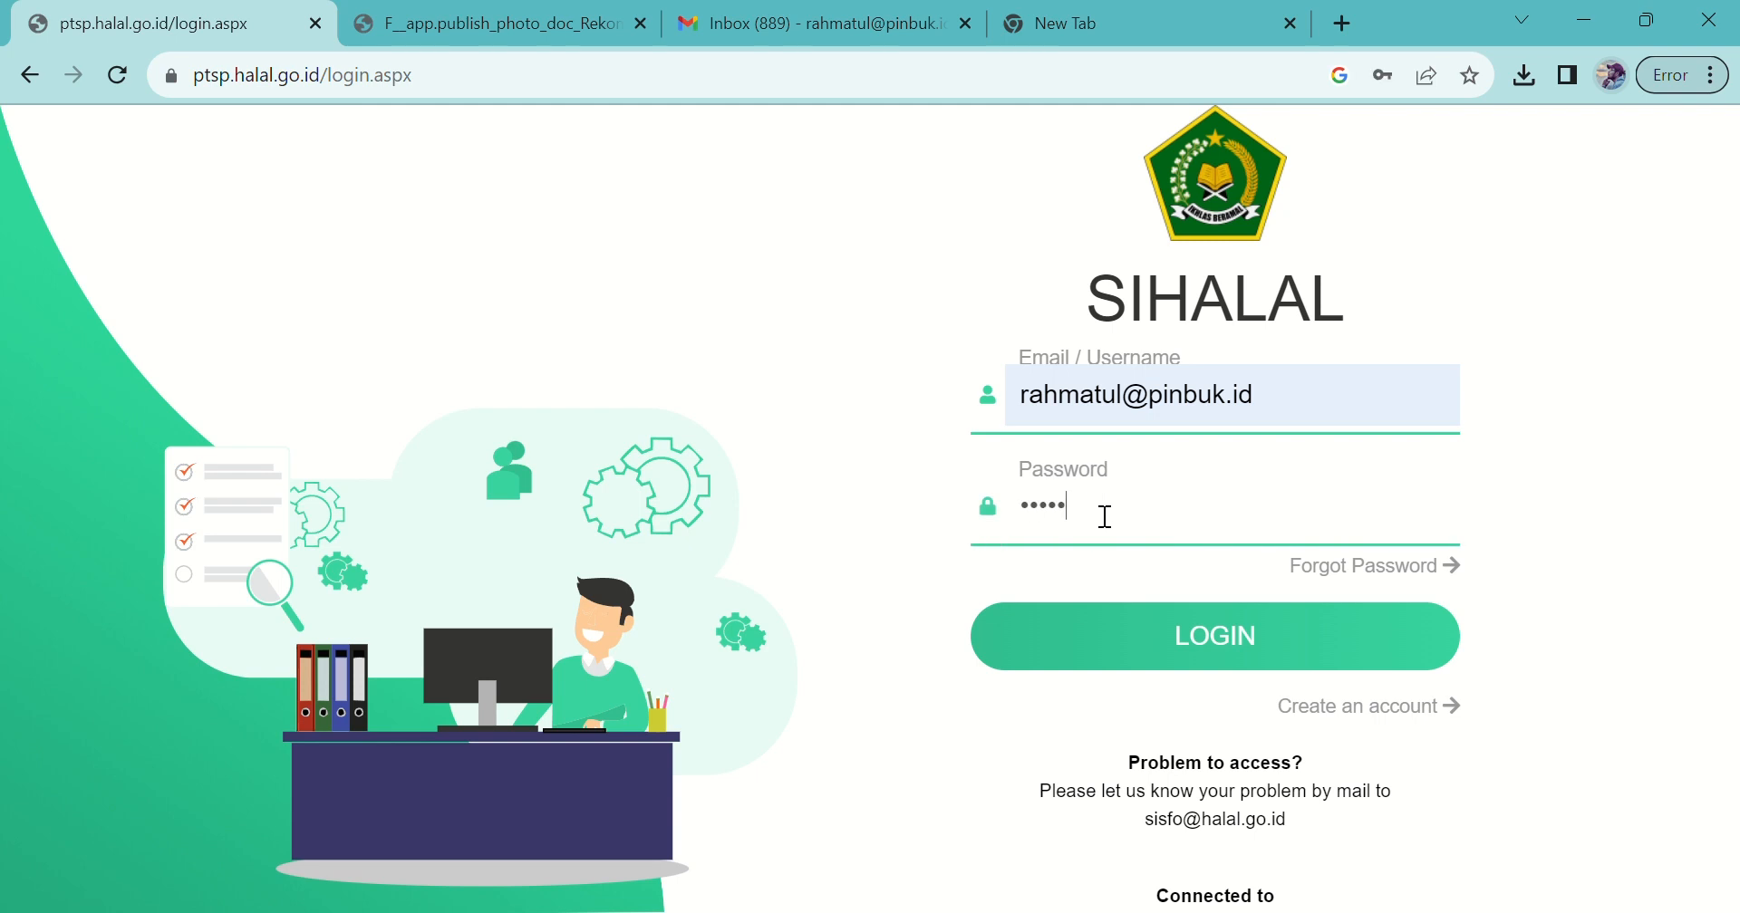
type("•••")
left_click(1211, 654)
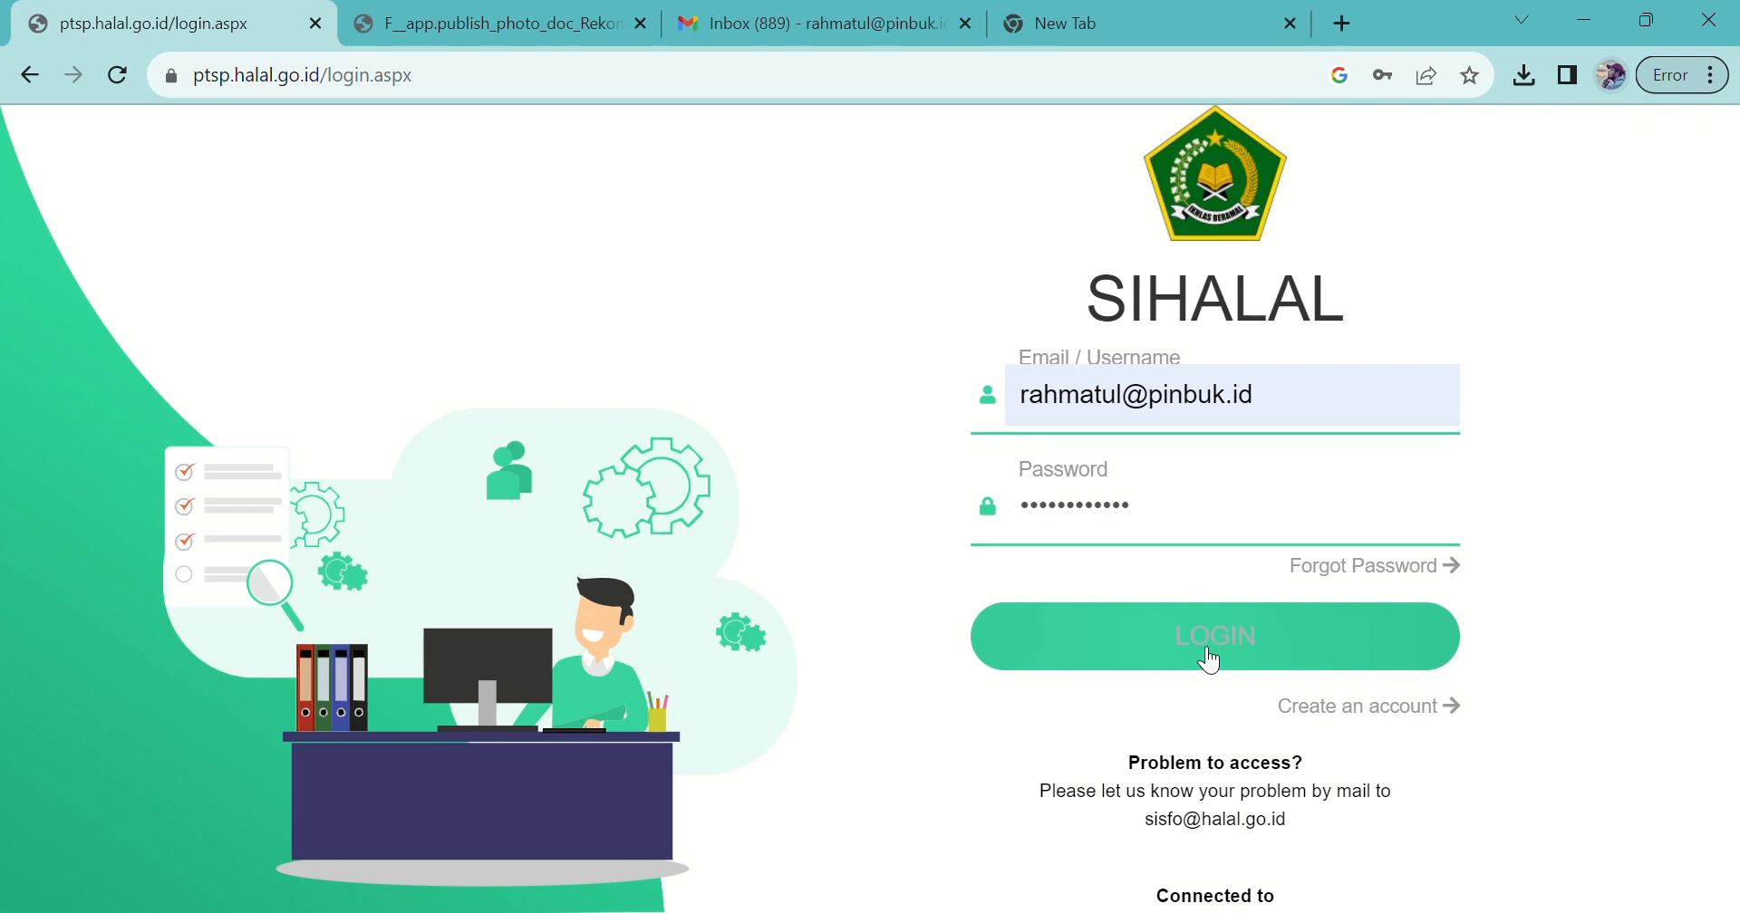
left_click(1194, 644)
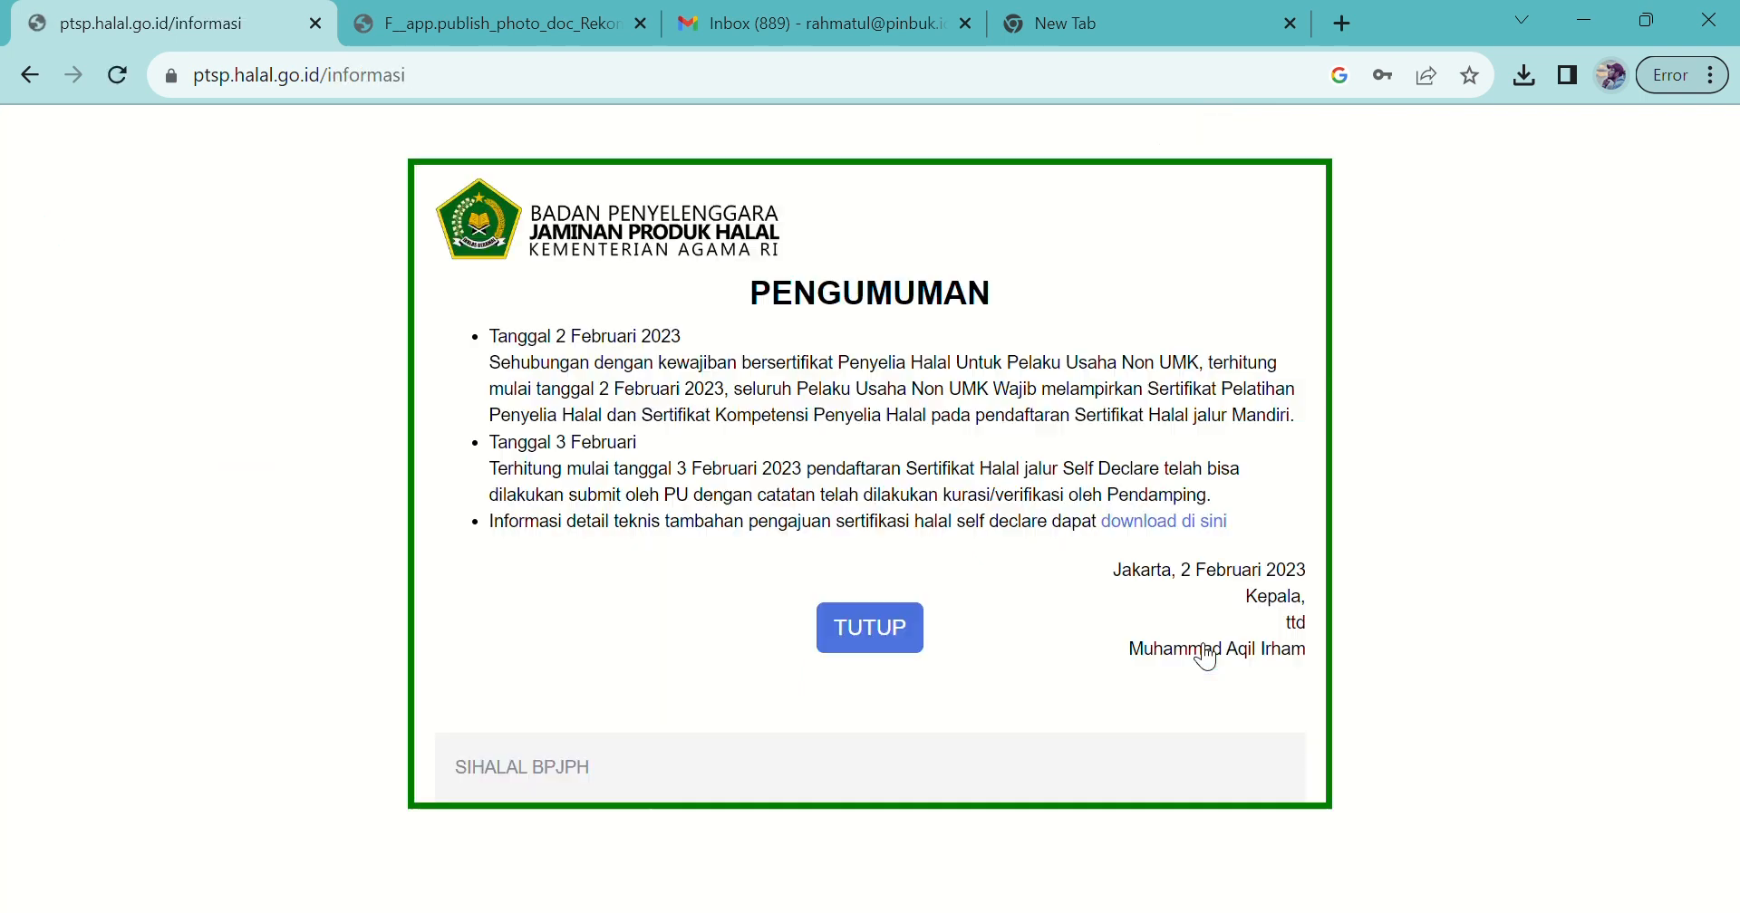
Step: Dismiss the announcement and open the De'nish Cookies entry from Sertifikasi > Status Permohonan
left_click(920, 639)
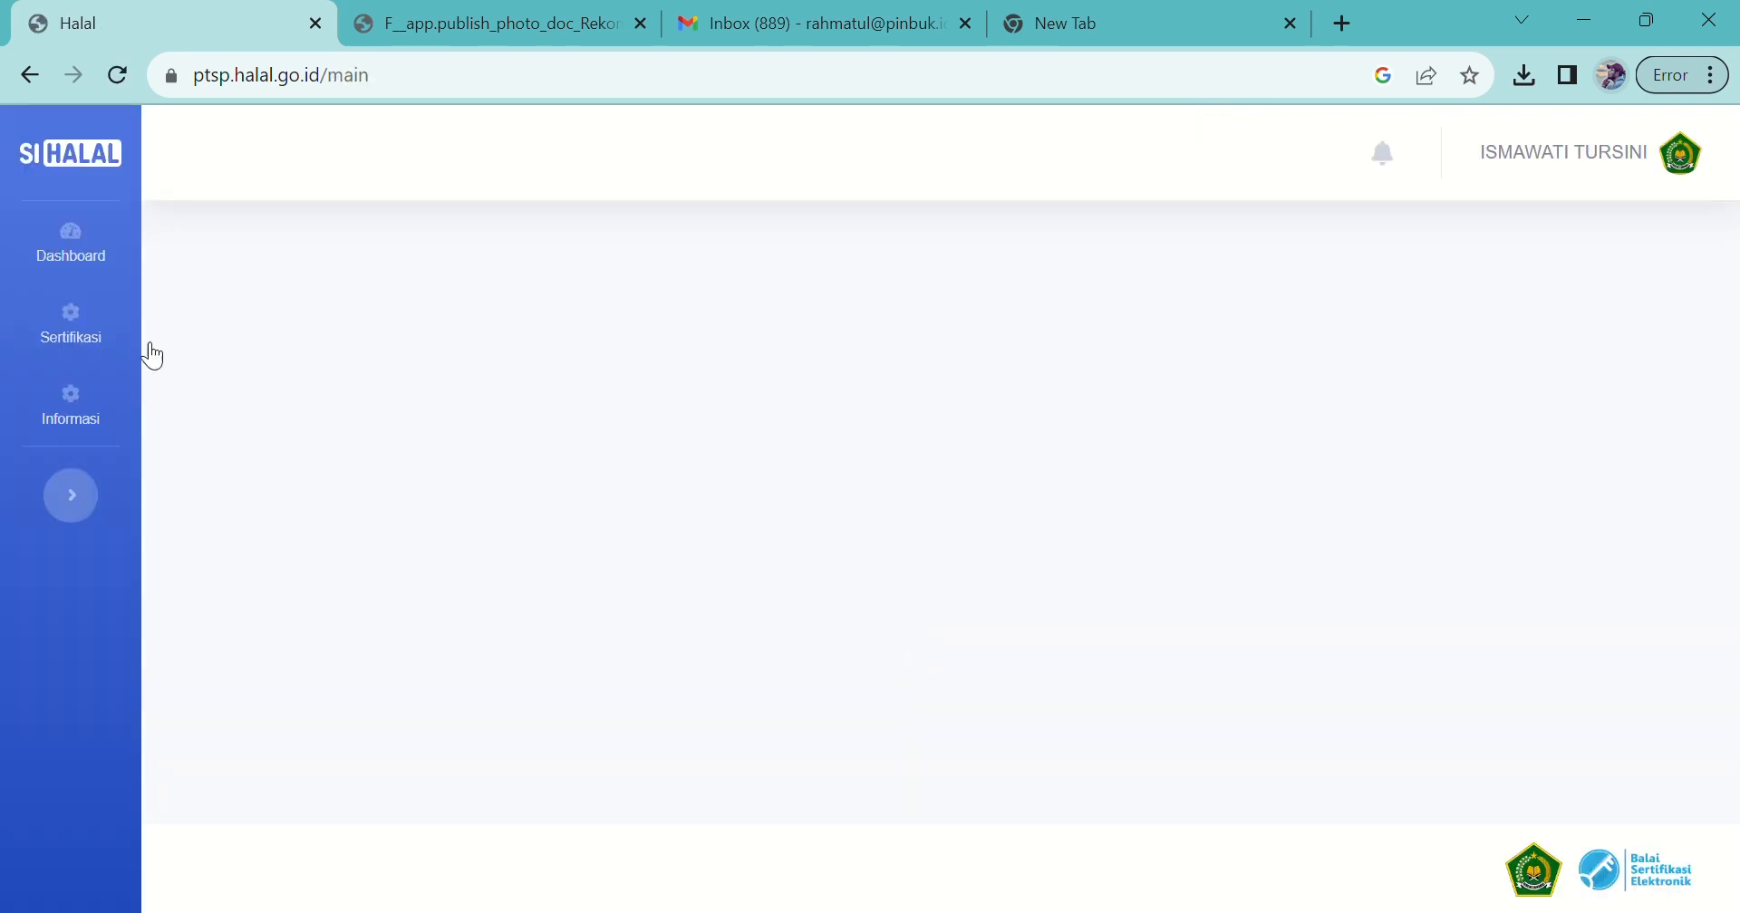
left_click(110, 350)
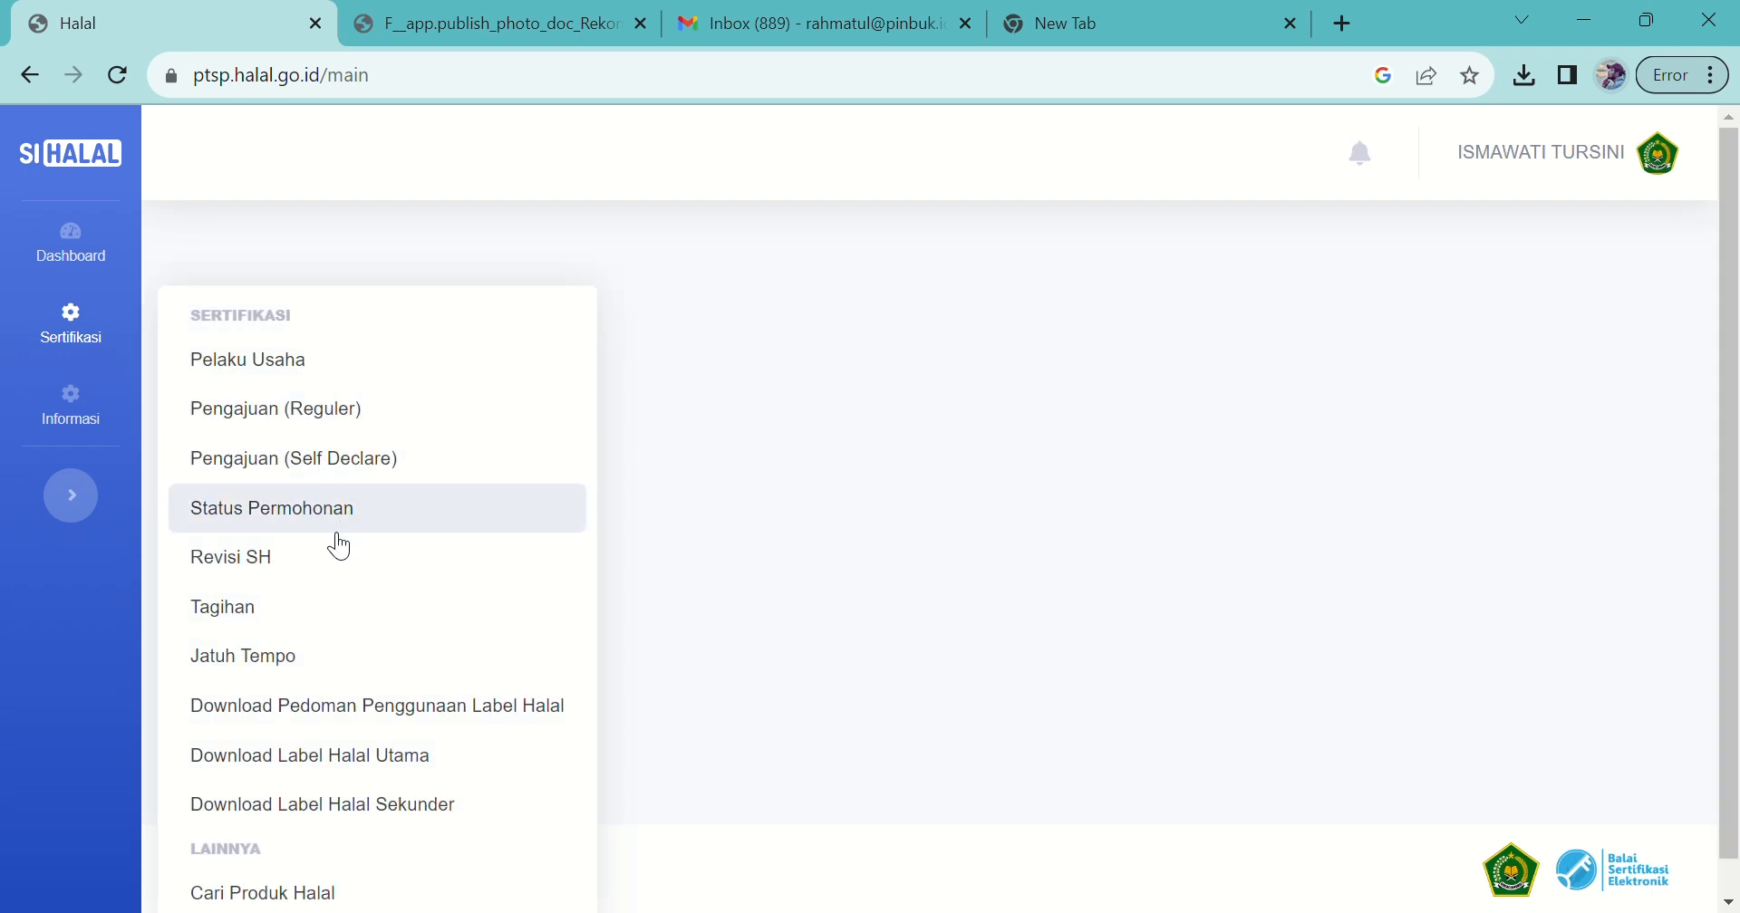
left_click(302, 532)
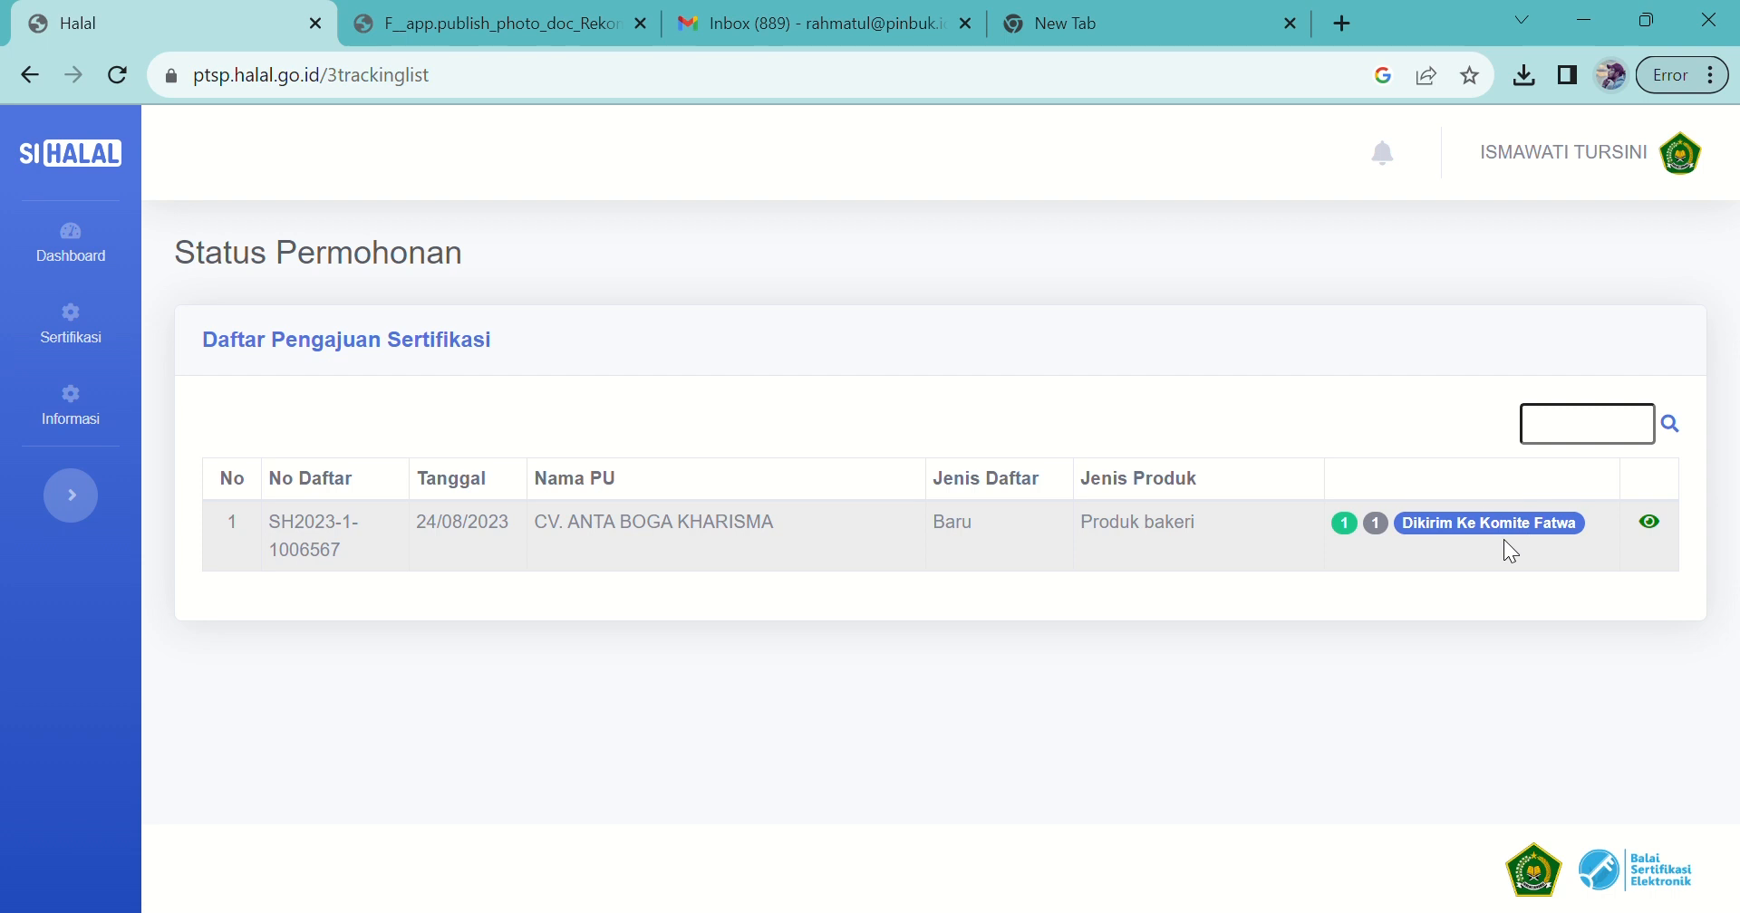
left_click(1667, 534)
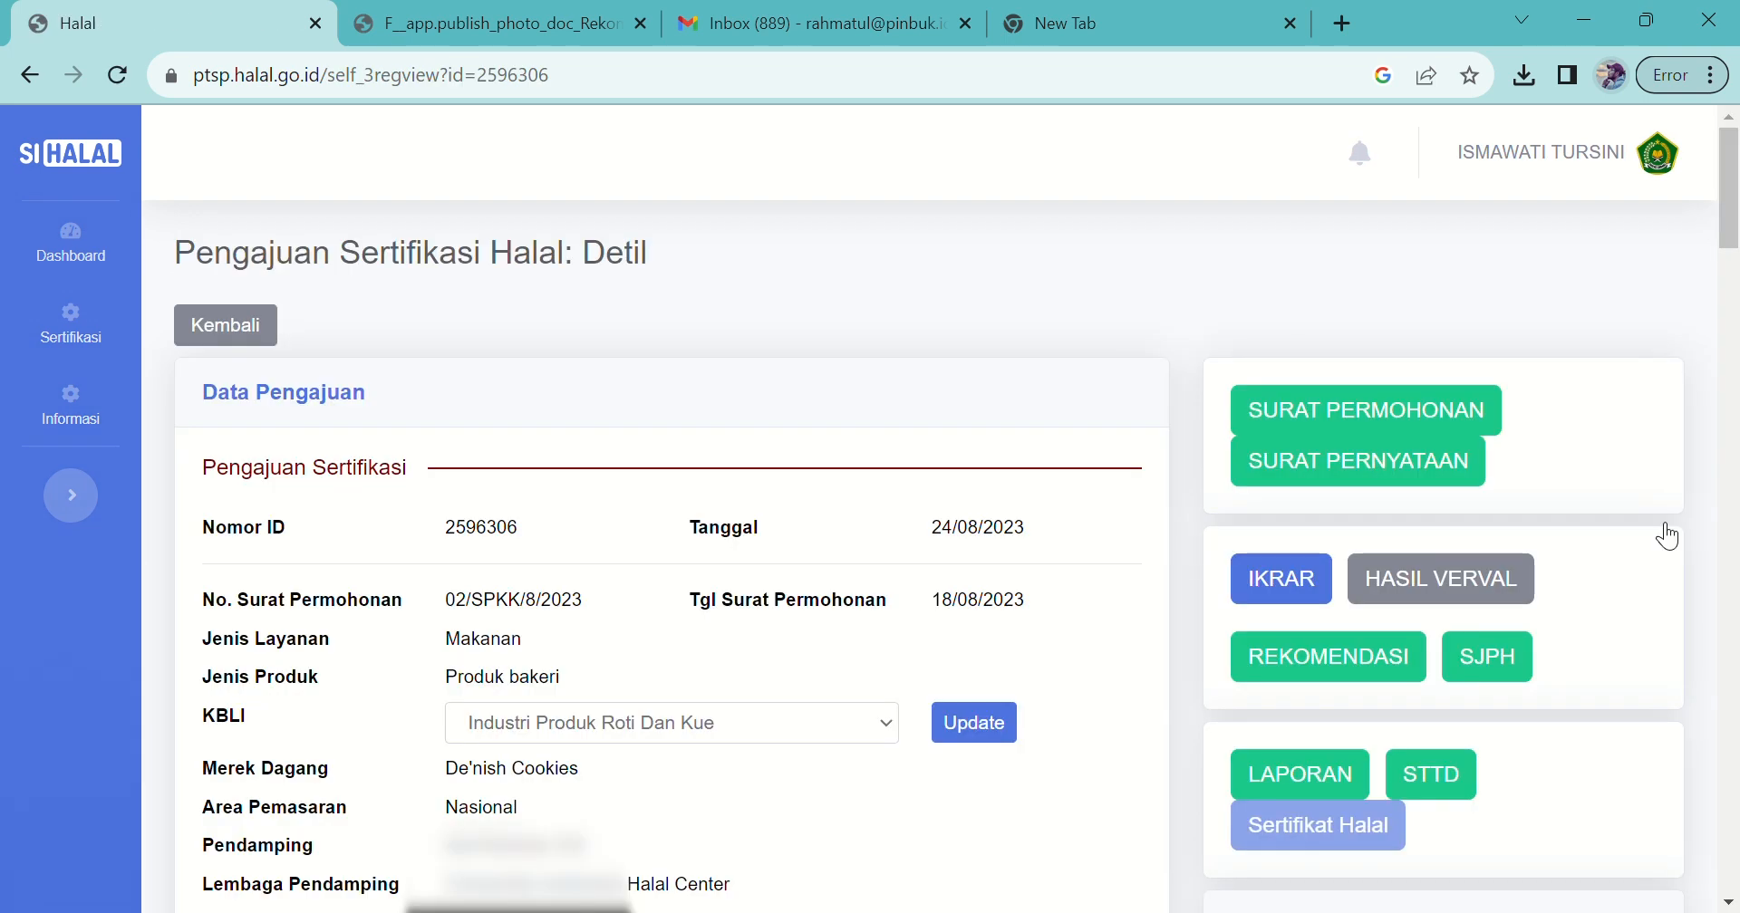
Step: Scroll to the Tracking panel and confirm the application shows as sent to Komite Fatwa
scroll(1736, 243, "down", 2)
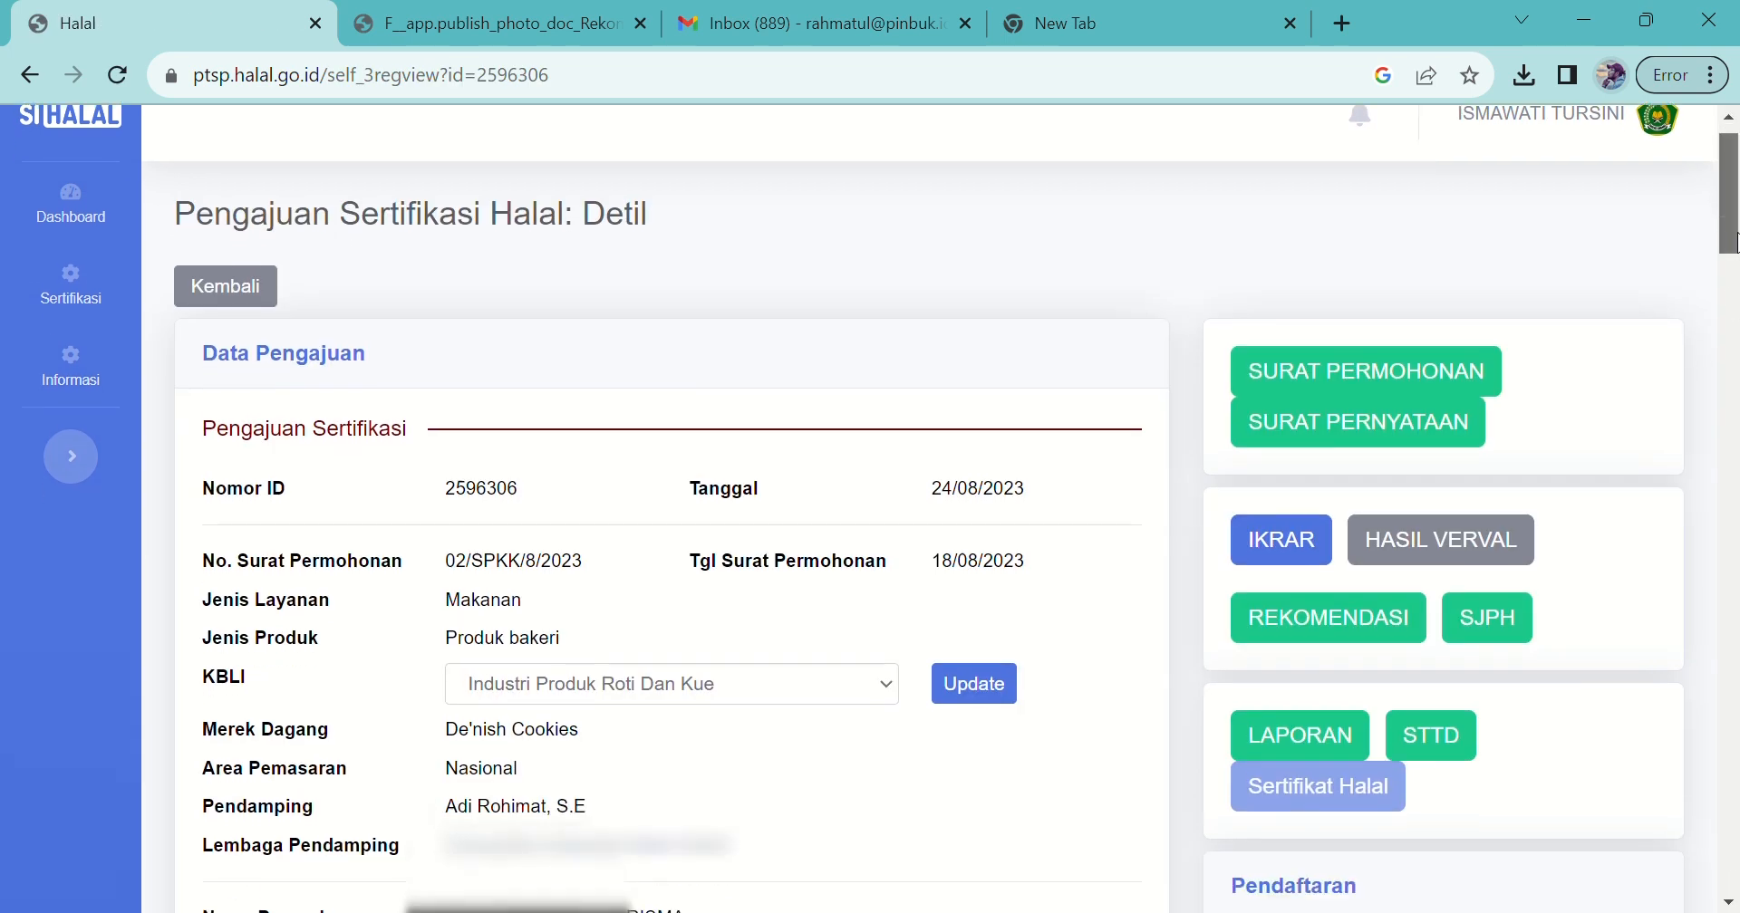
left_click_drag(1736, 243, 1691, 524)
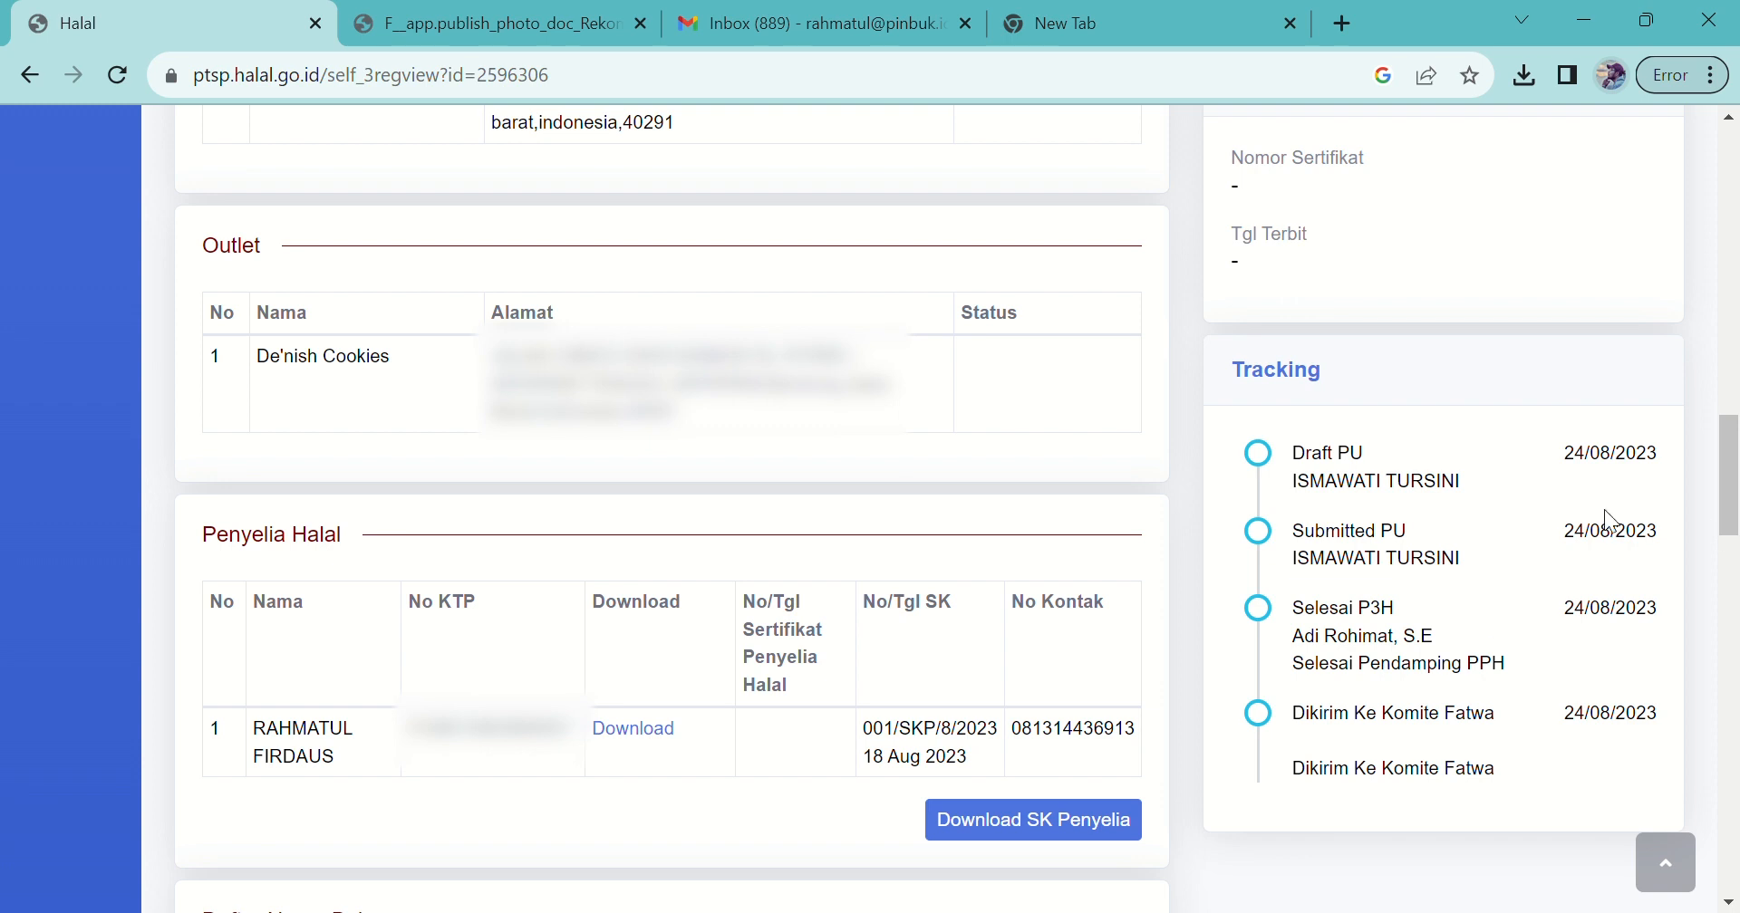
left_click_drag(1739, 521, 1738, 521)
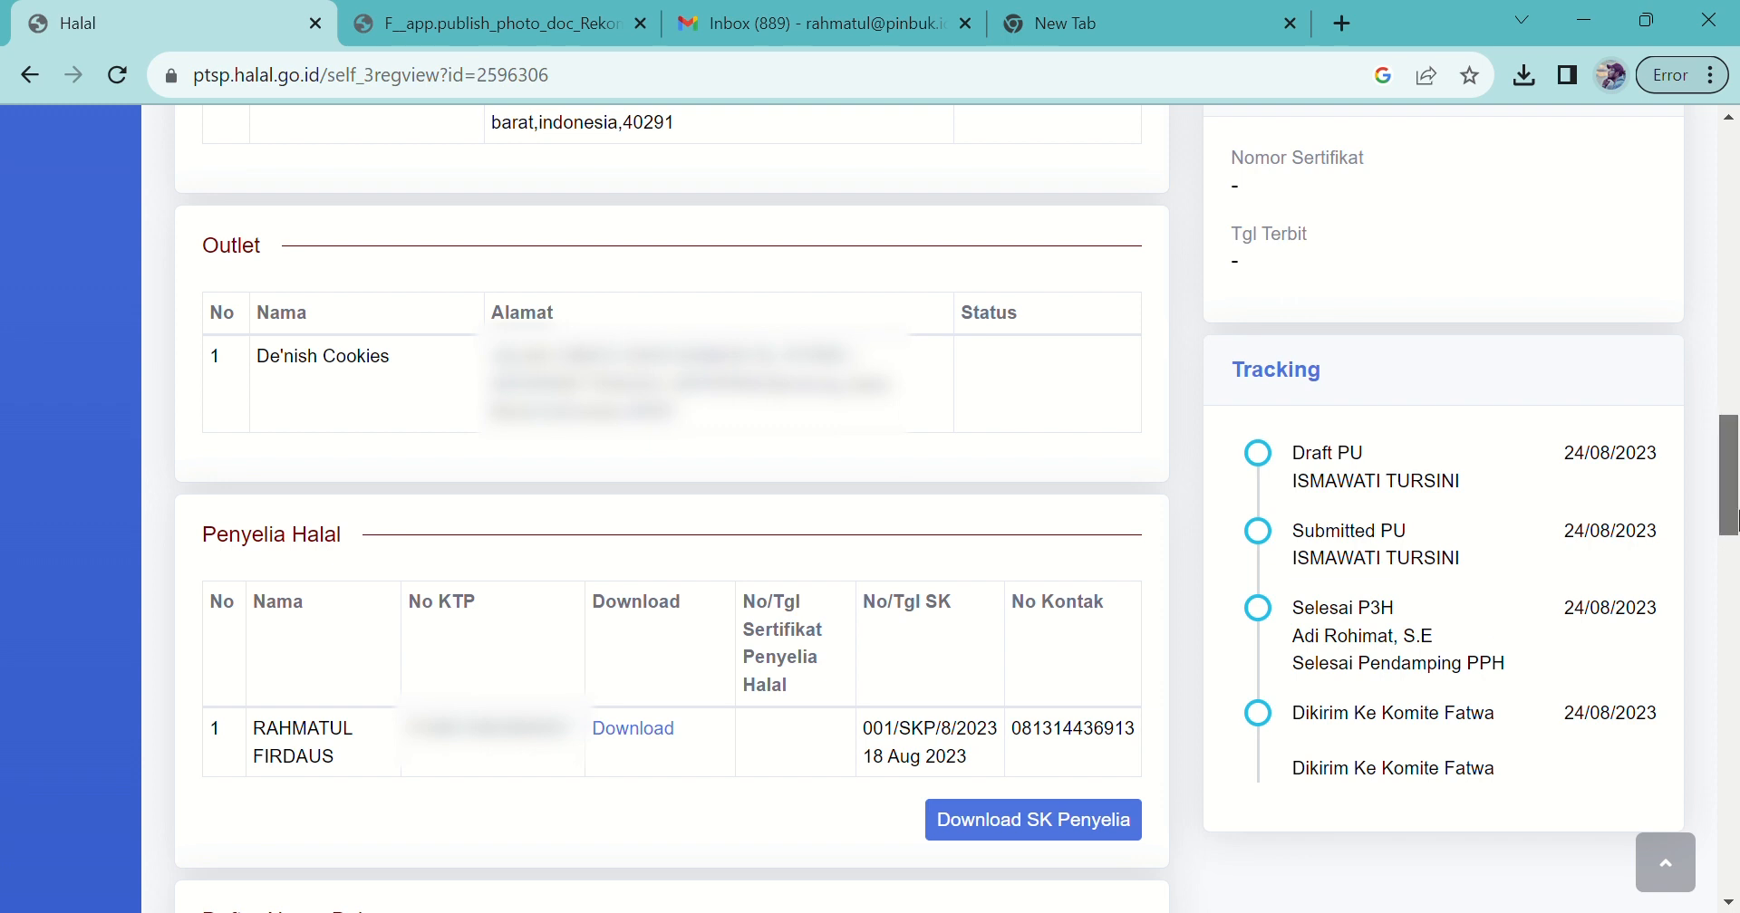
scroll(1735, 507, "down", 1)
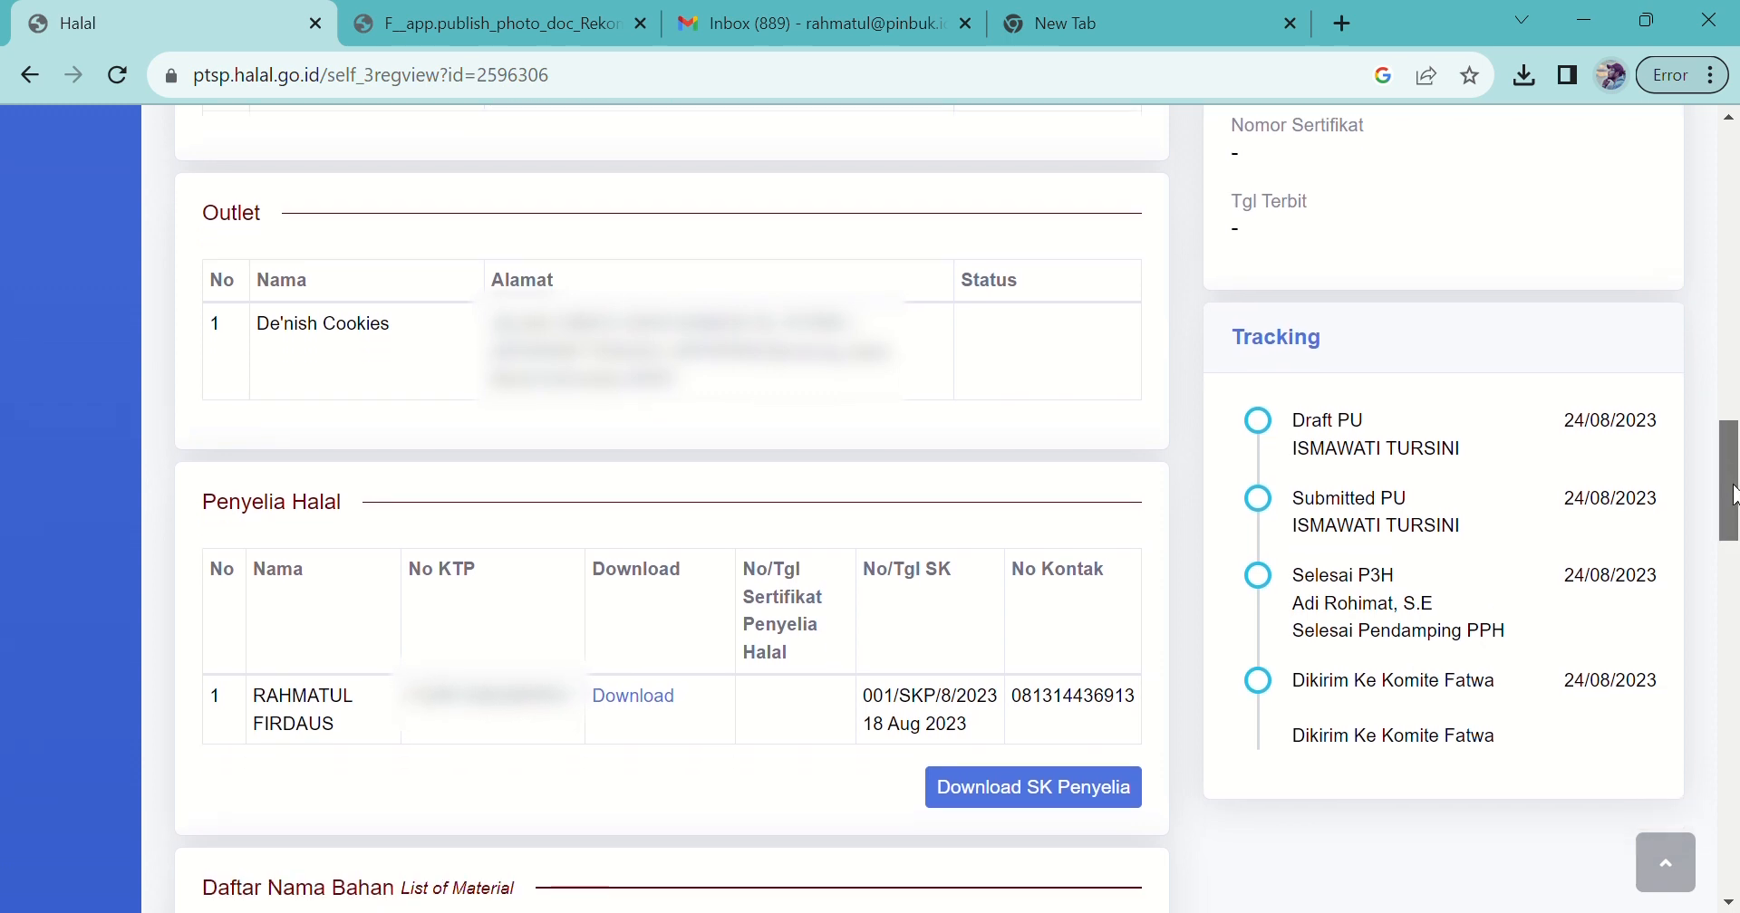
left_click_drag(1734, 494, 1735, 504)
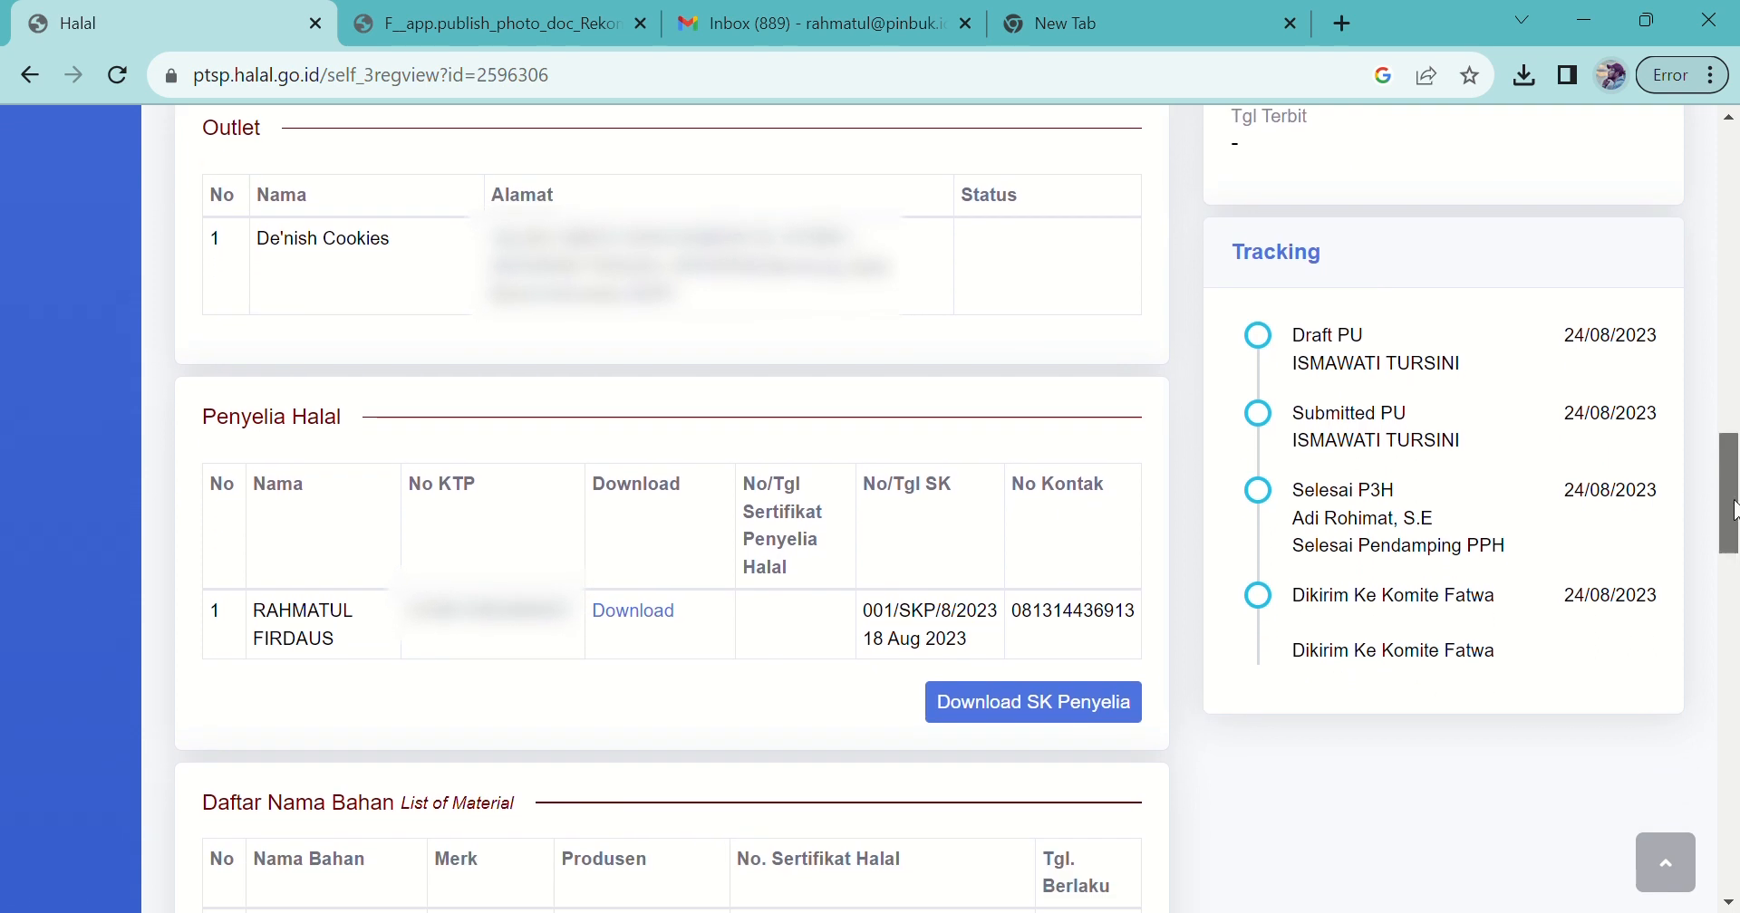
left_click_drag(1734, 510, 1600, 192)
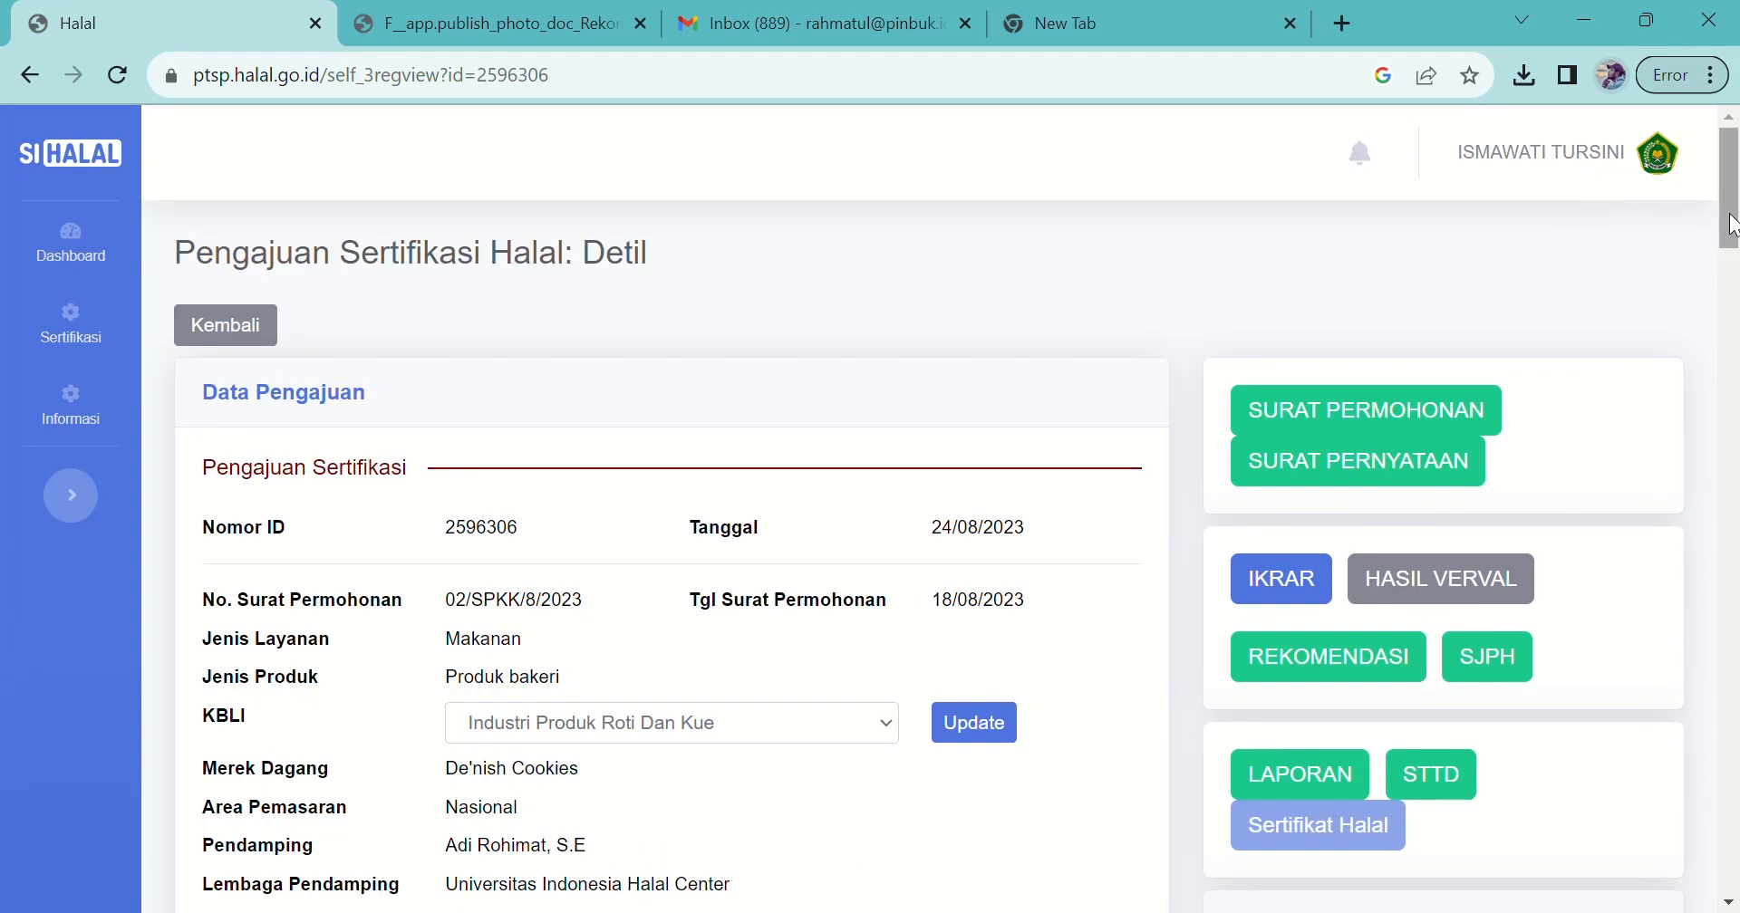
left_click(78, 337)
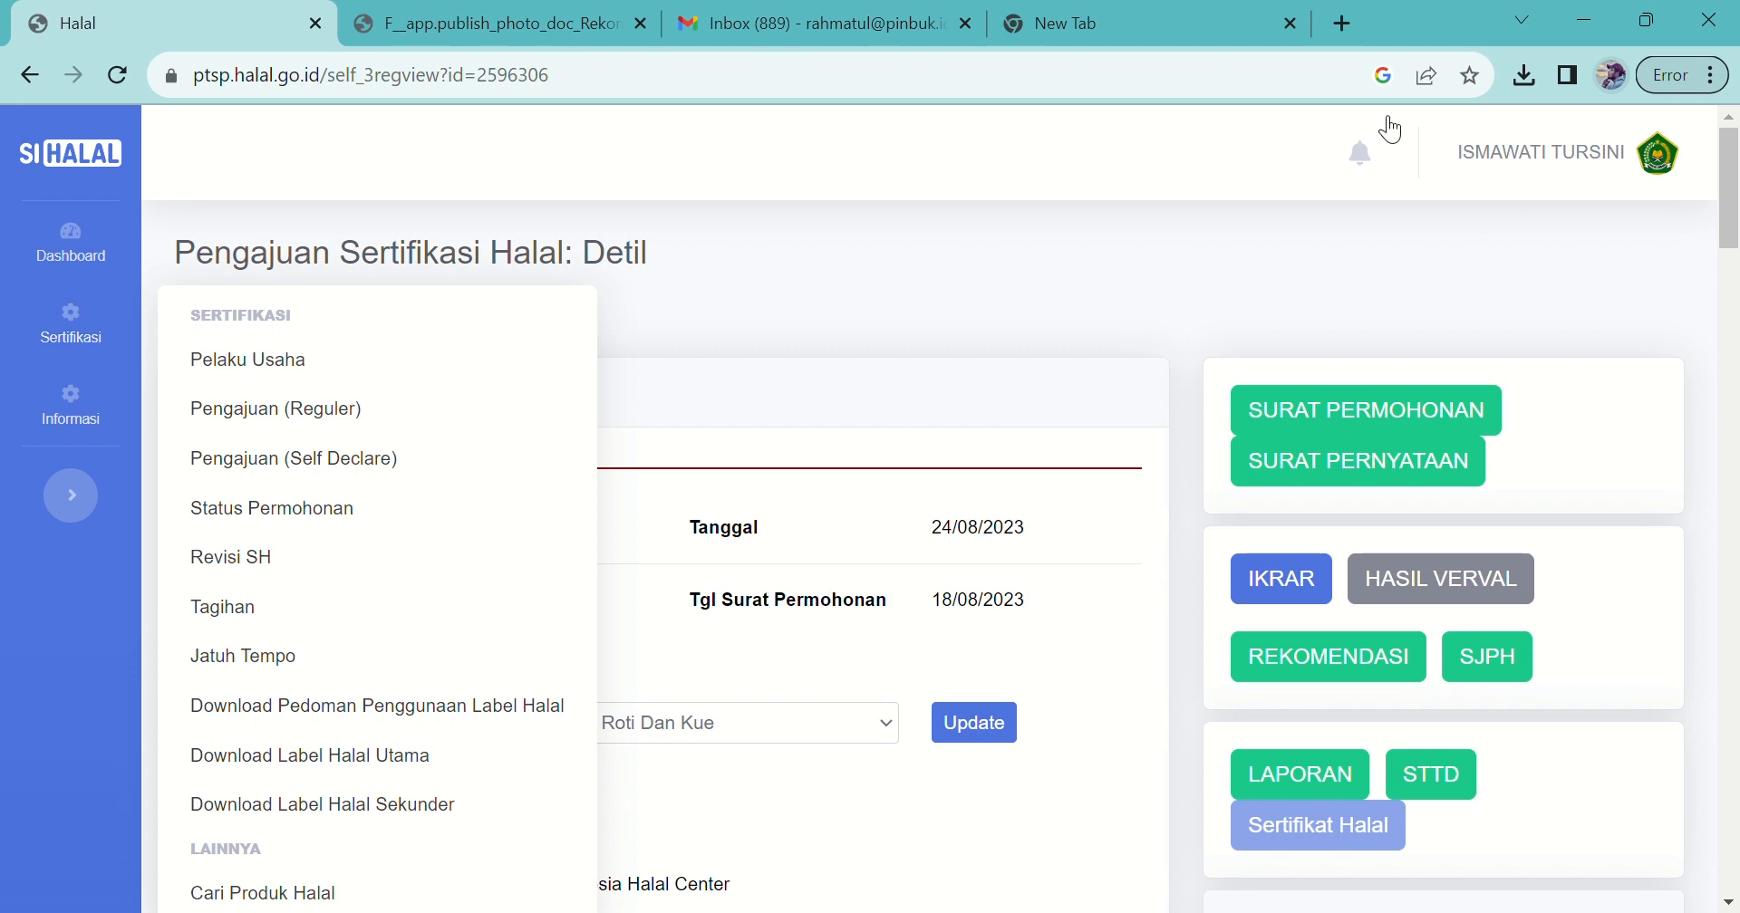
Step: Sign out of the business owner's account, confirming with Logout
left_click(1515, 172)
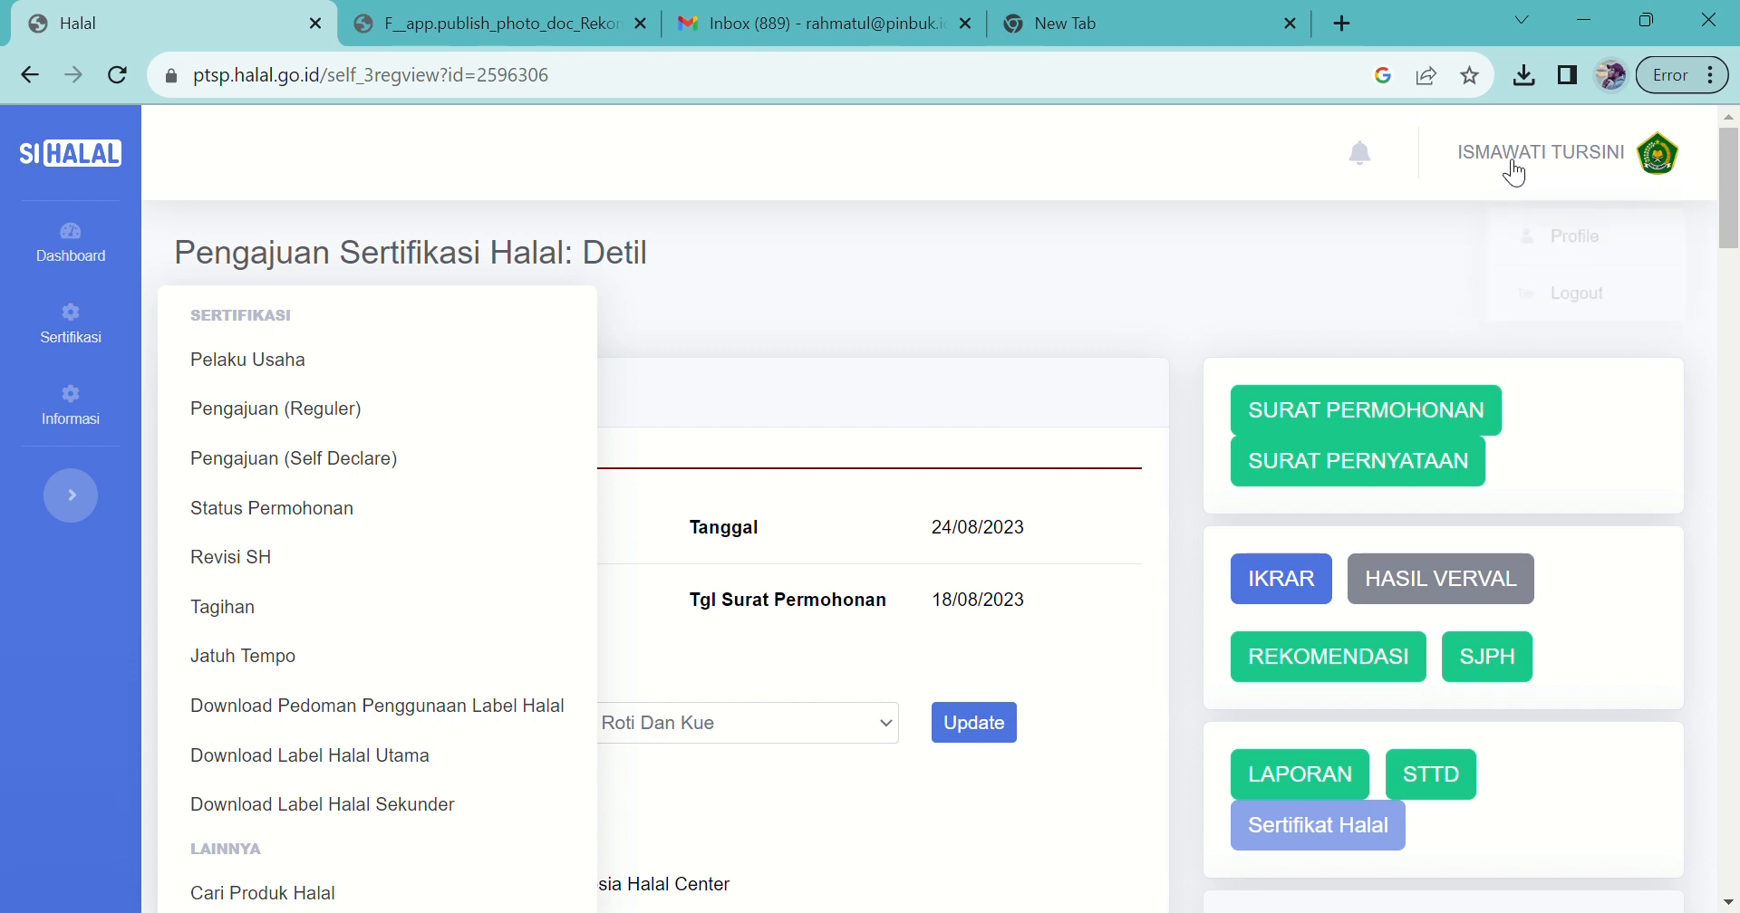
left_click(1566, 310)
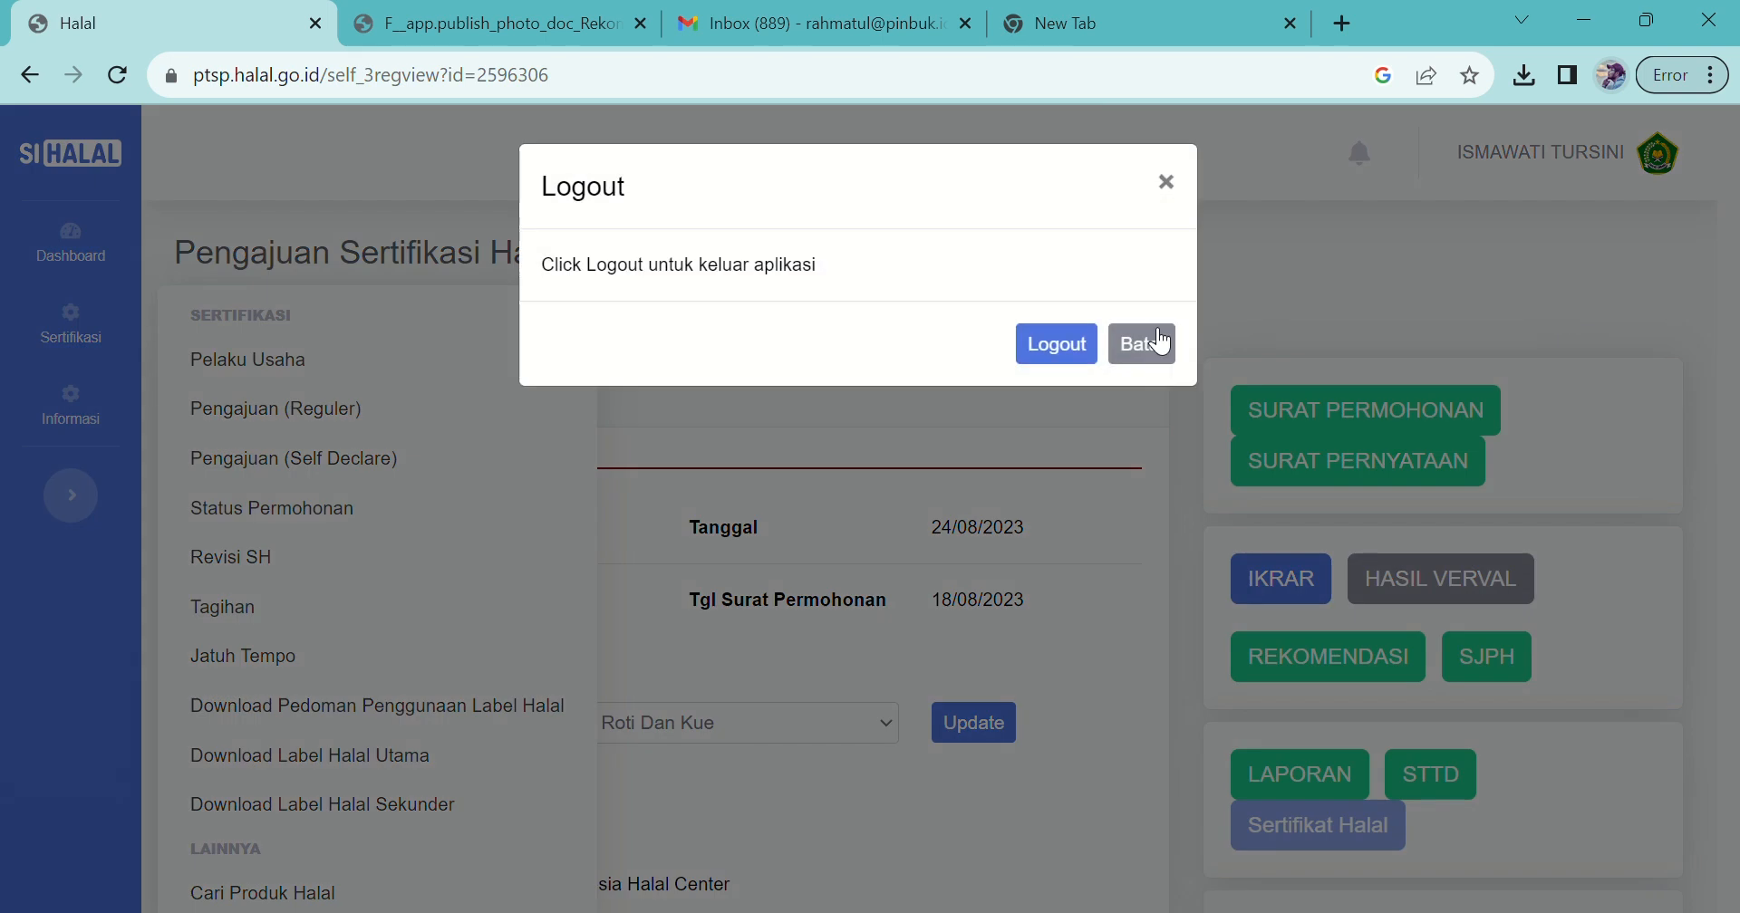
left_click(1087, 347)
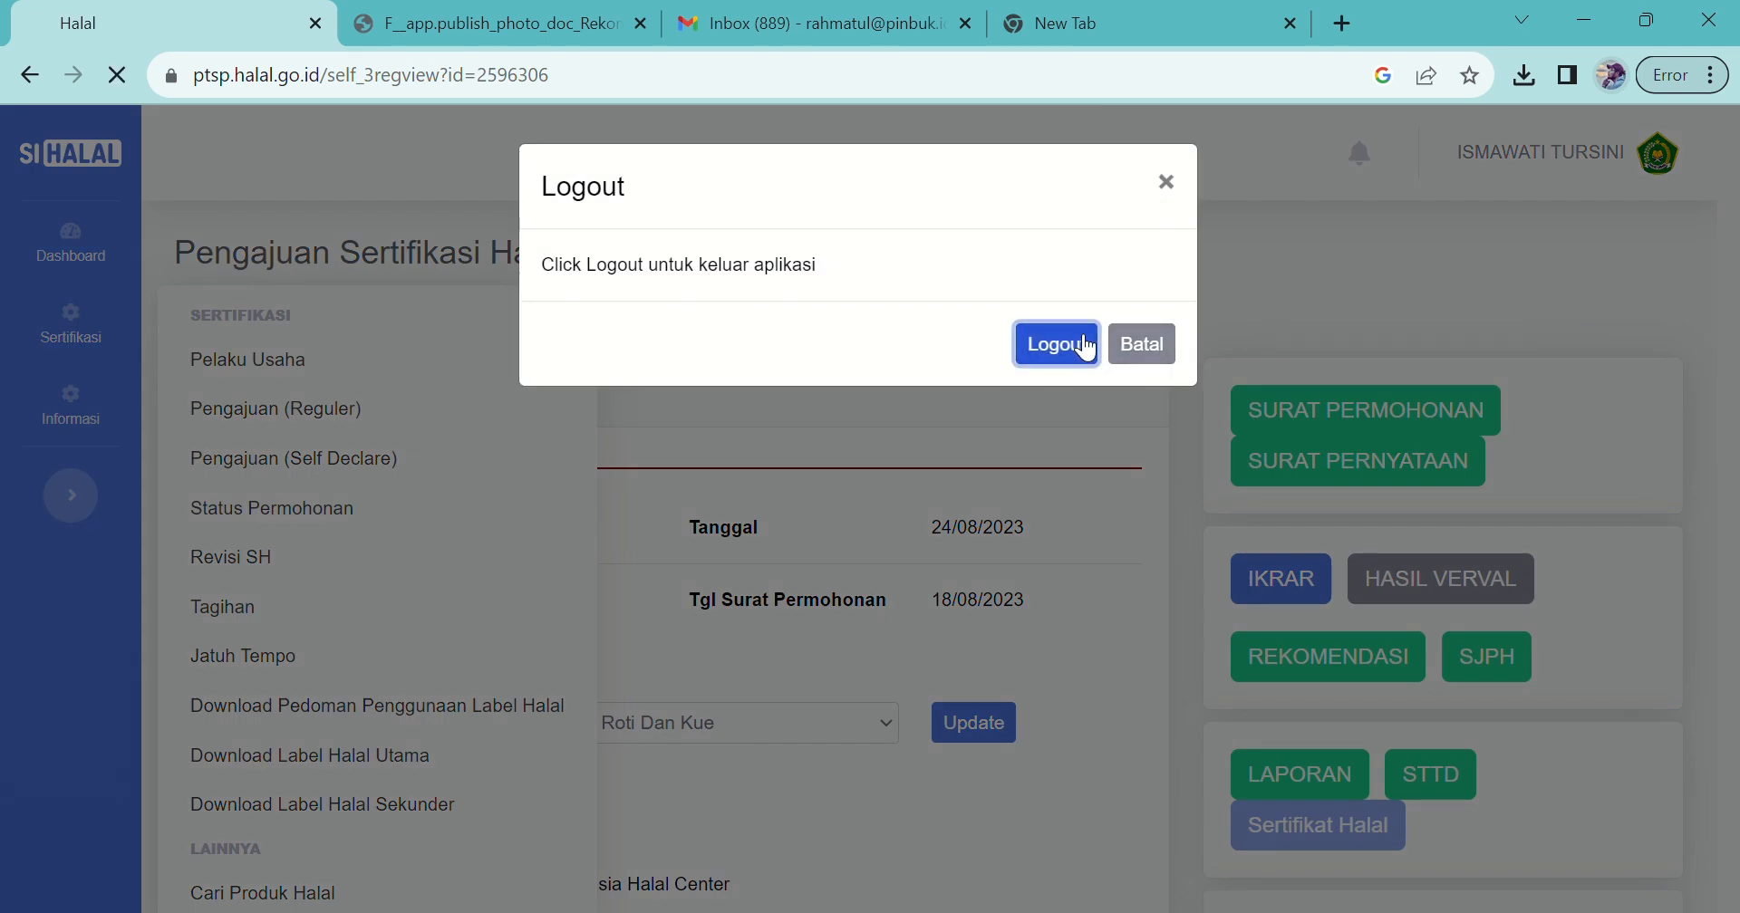